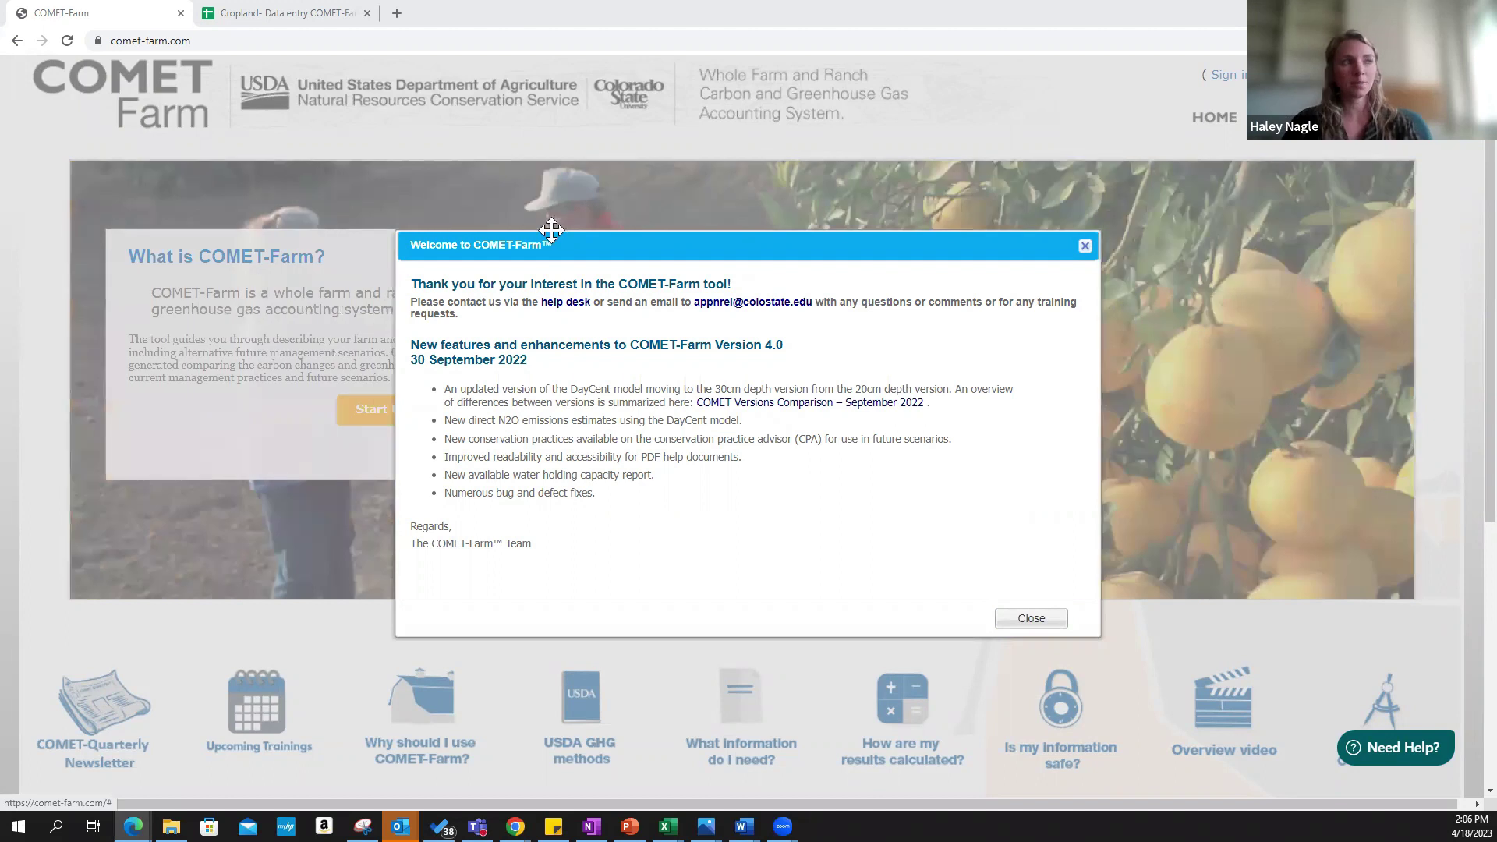
Move the Welcome to COMET-Farm notice aside, highlight its text for reading, and close it
left_click(843, 246)
mouse_move(843, 247)
left_mouse_down()
mouse_move(852, 260)
mouse_move(828, 271)
mouse_move(768, 265)
mouse_move(835, 274)
left_mouse_up()
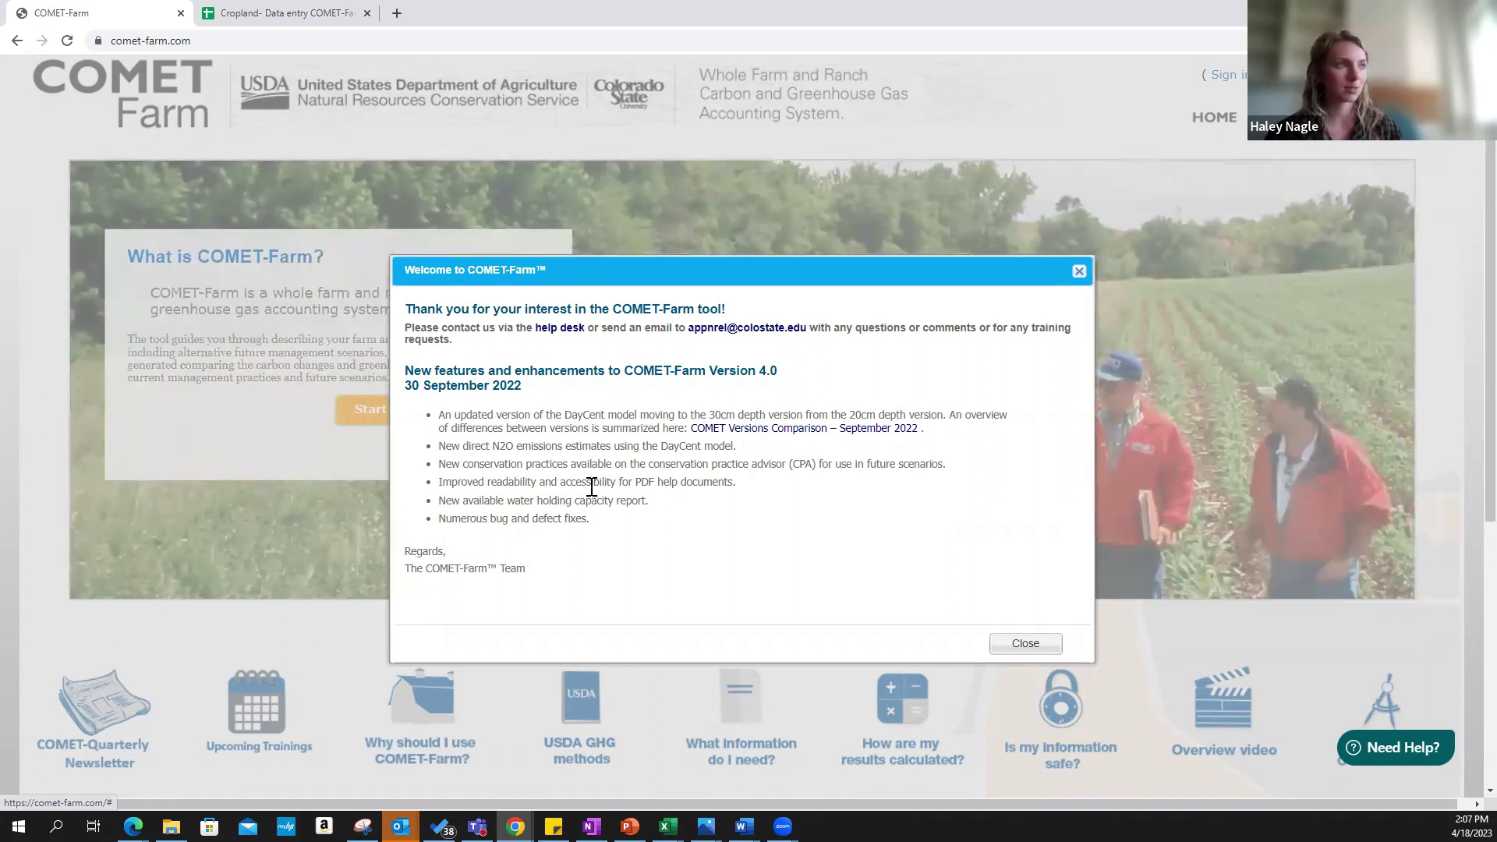
left_click_drag(569, 575, 478, 481)
left_click_drag(448, 346, 418, 295)
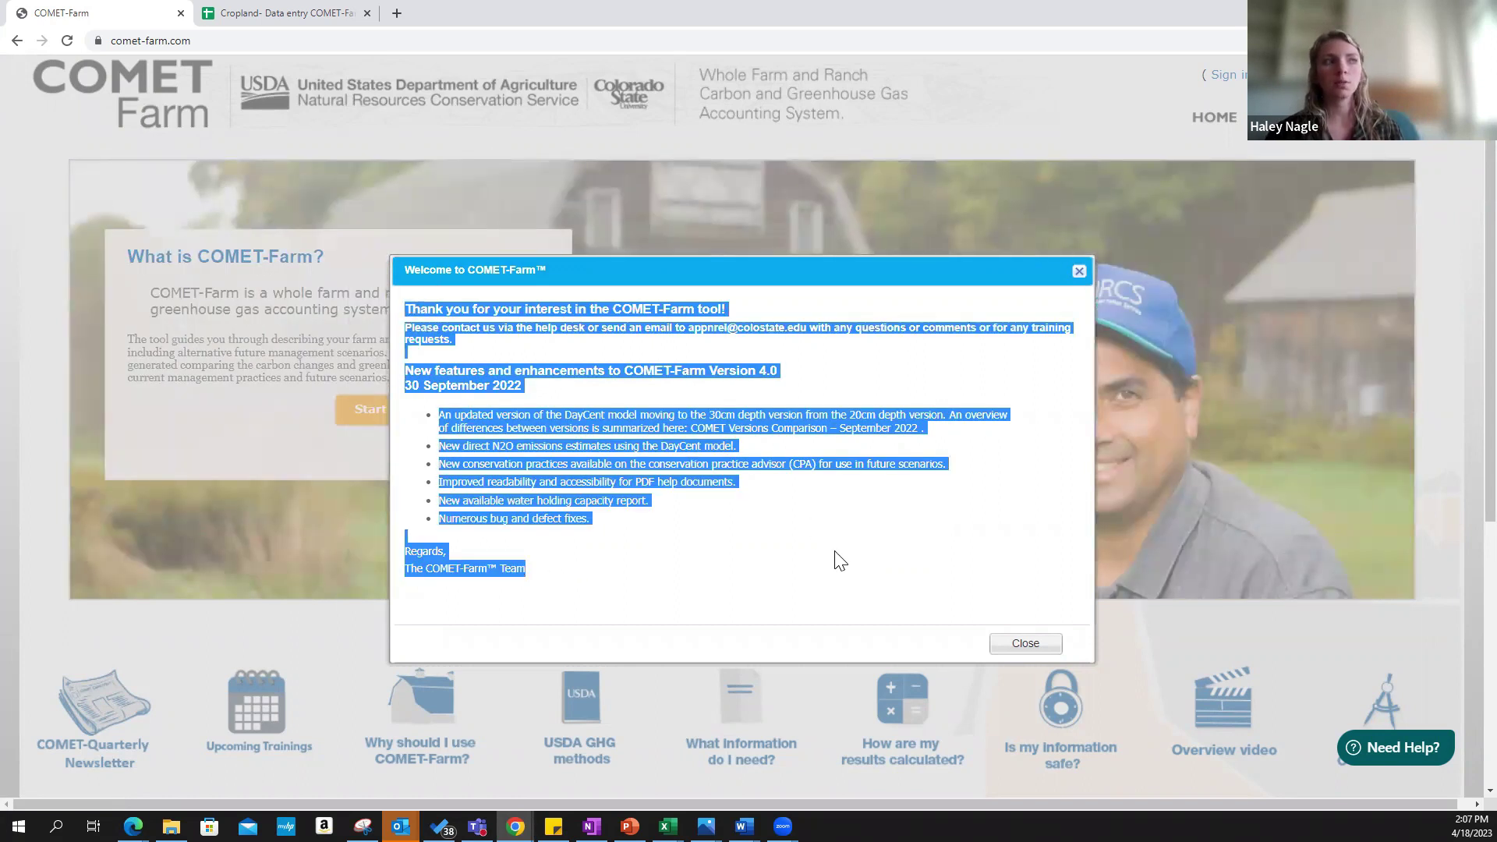
left_click(840, 525)
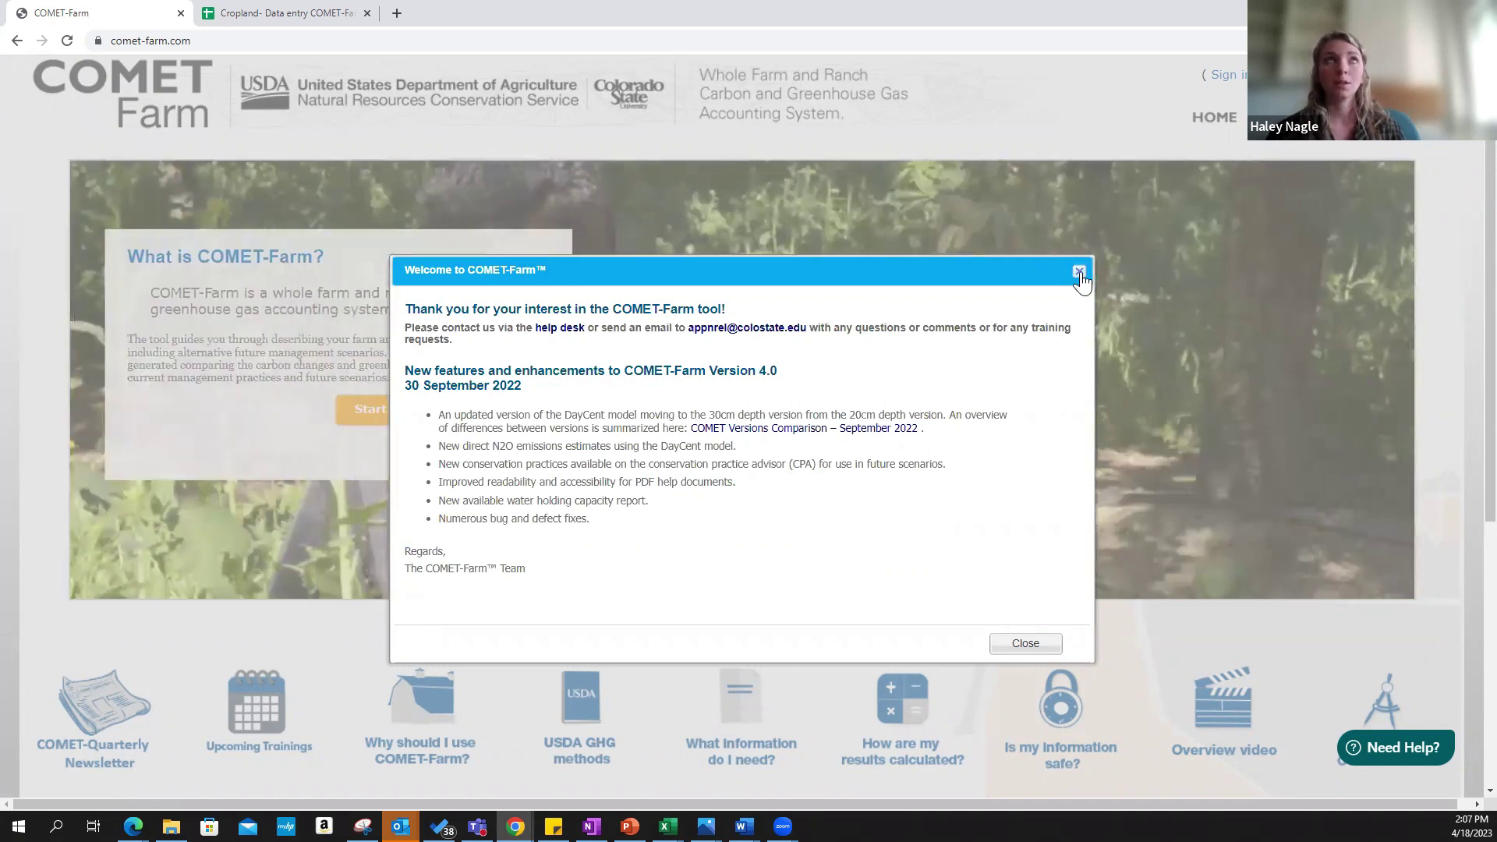
left_click(1080, 273)
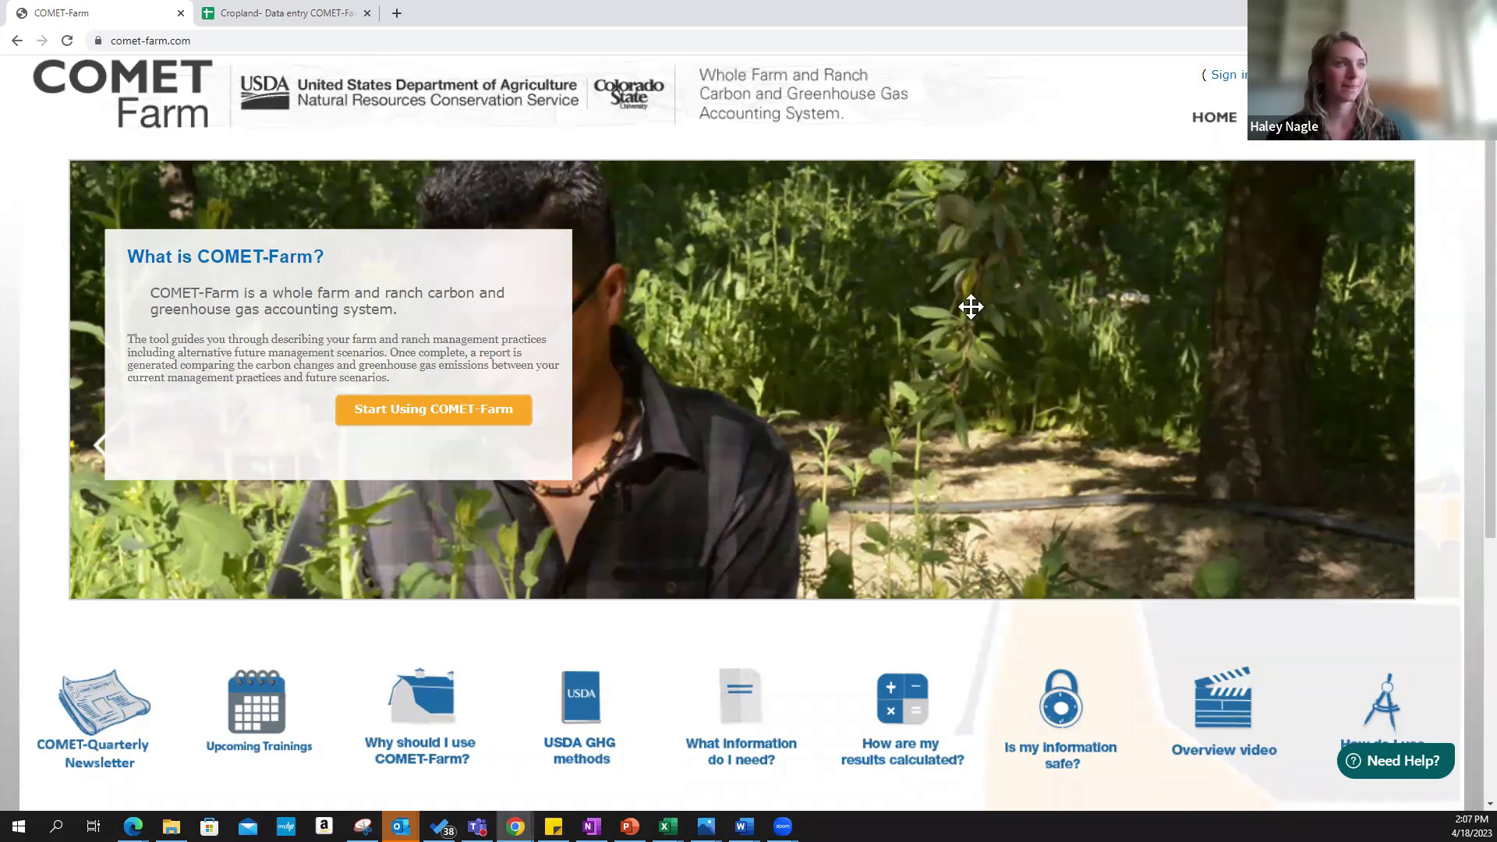
Open the help page from the home page and check the COMET-Farm Events calendar for April and May 2023
scroll(959, 356, "down", 1)
scroll(955, 307, "down", 1)
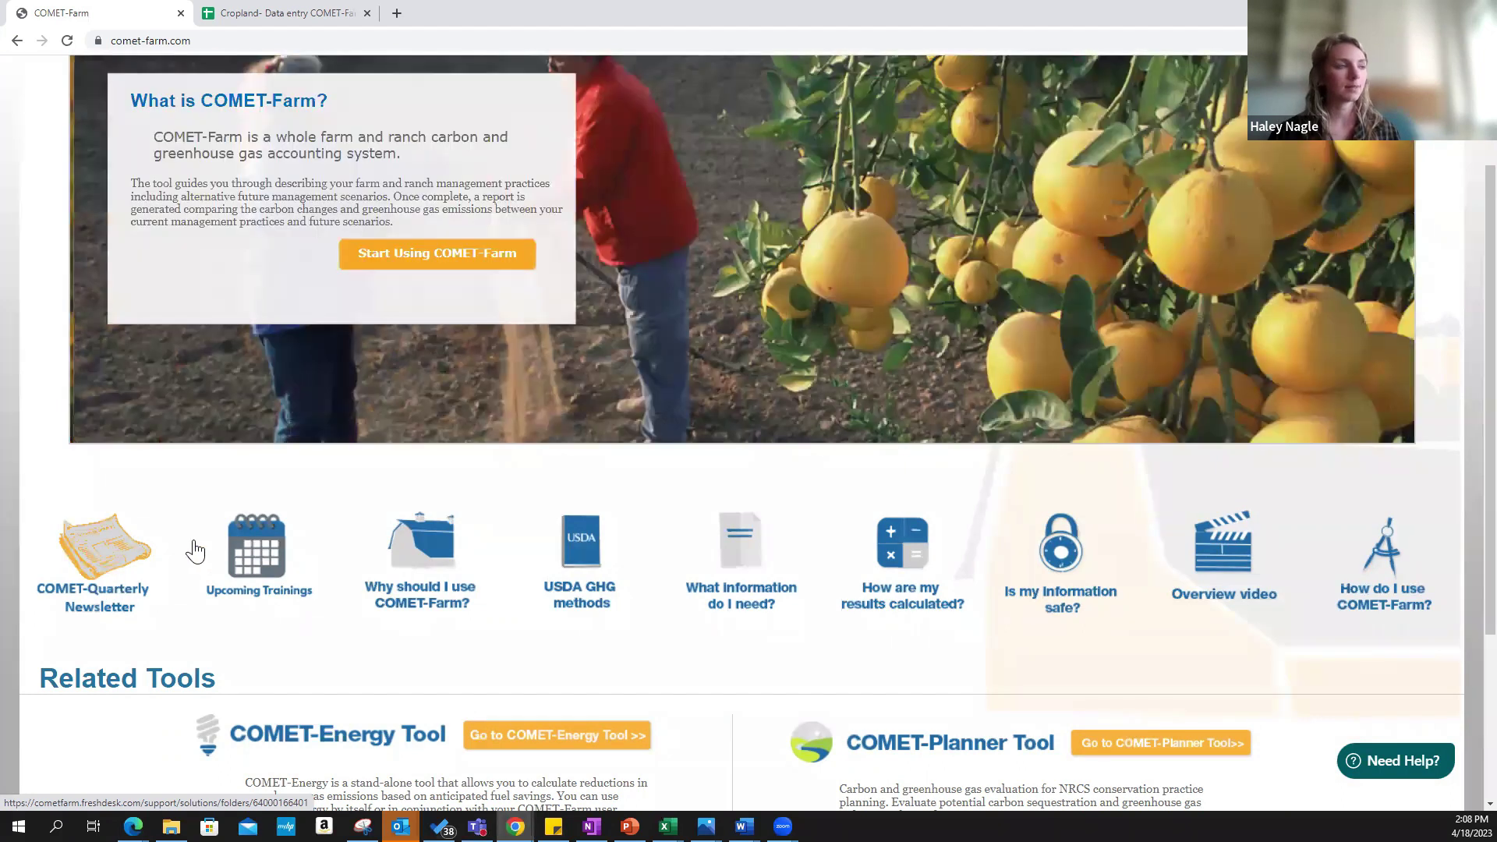
scroll(273, 643, "up", 1)
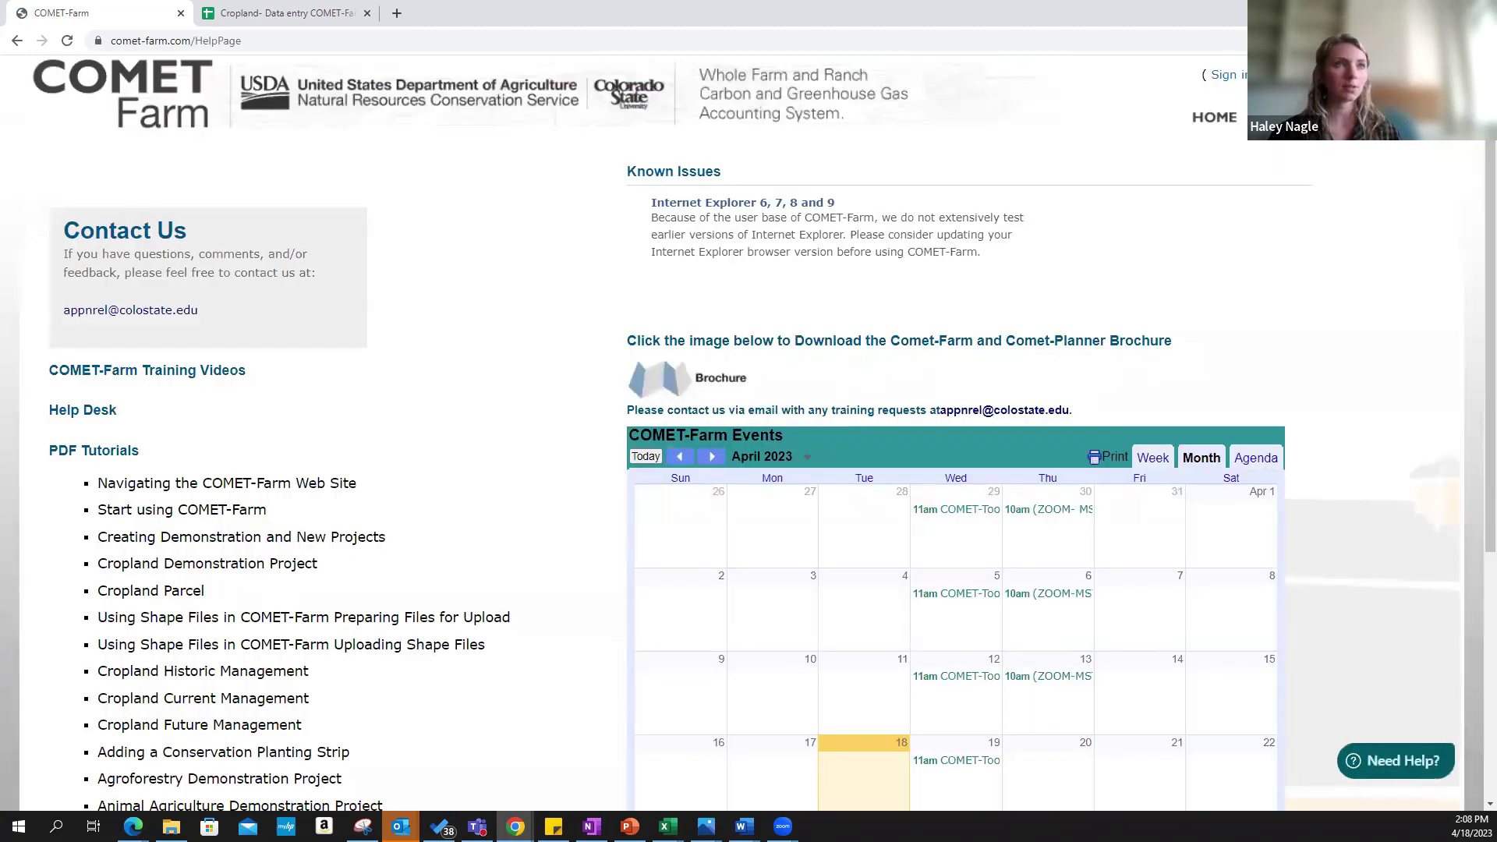
scroll(1179, 458, "down", 2)
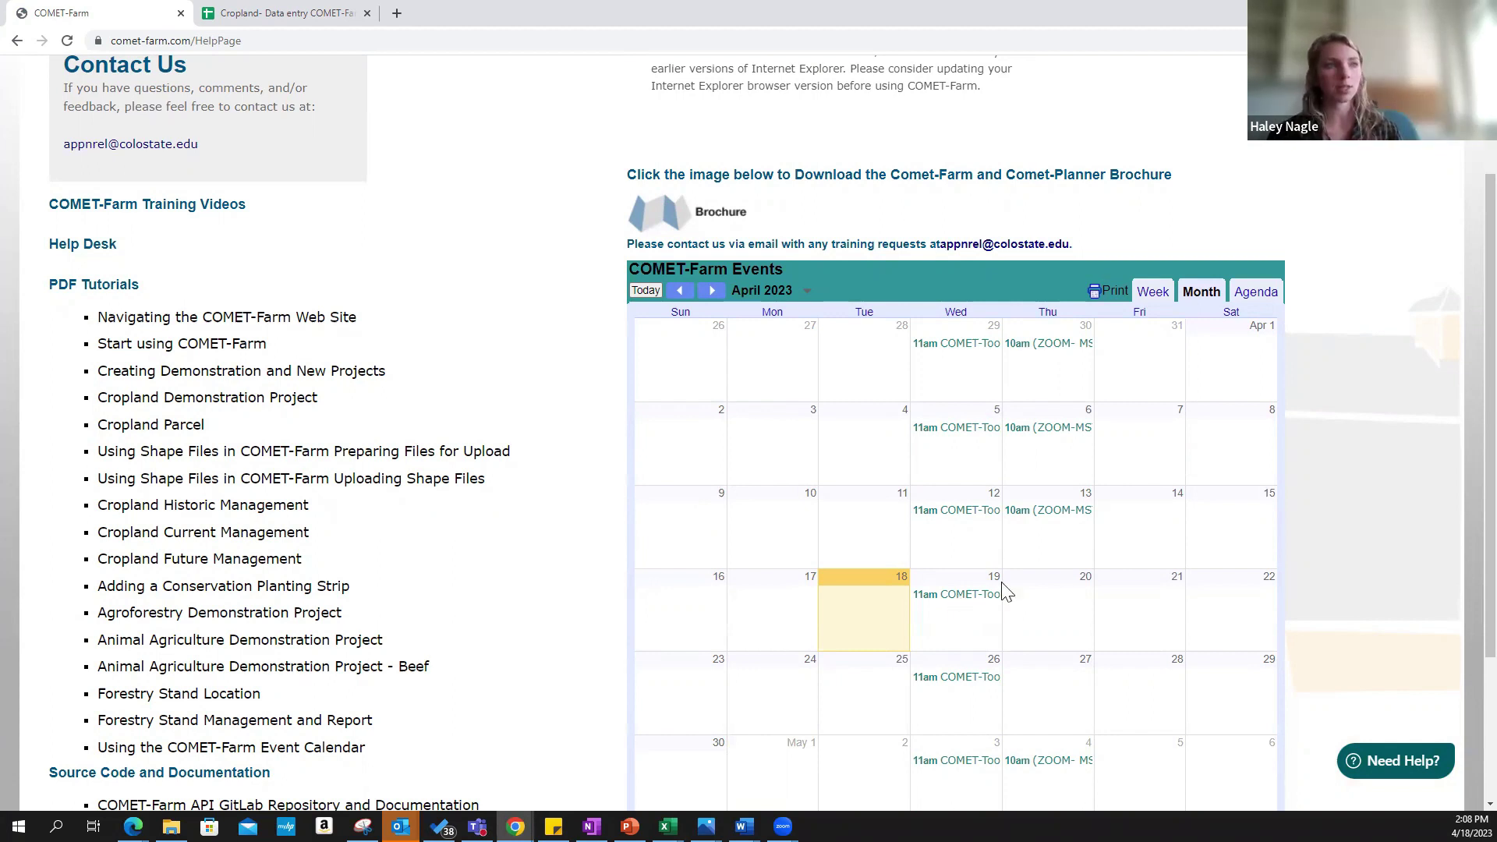
scroll(1152, 498, "down", 1)
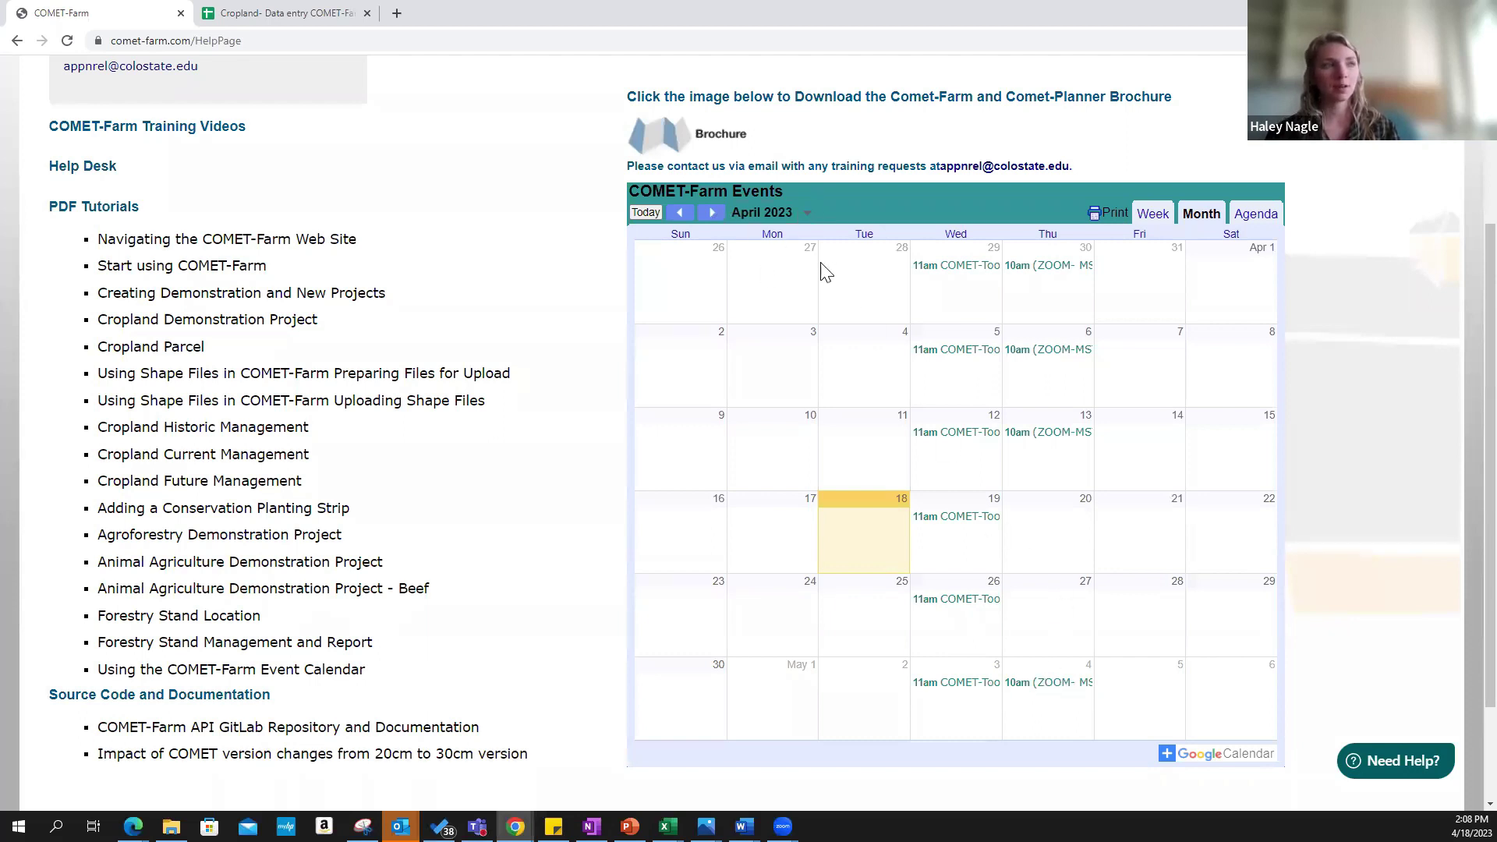
left_click(711, 212)
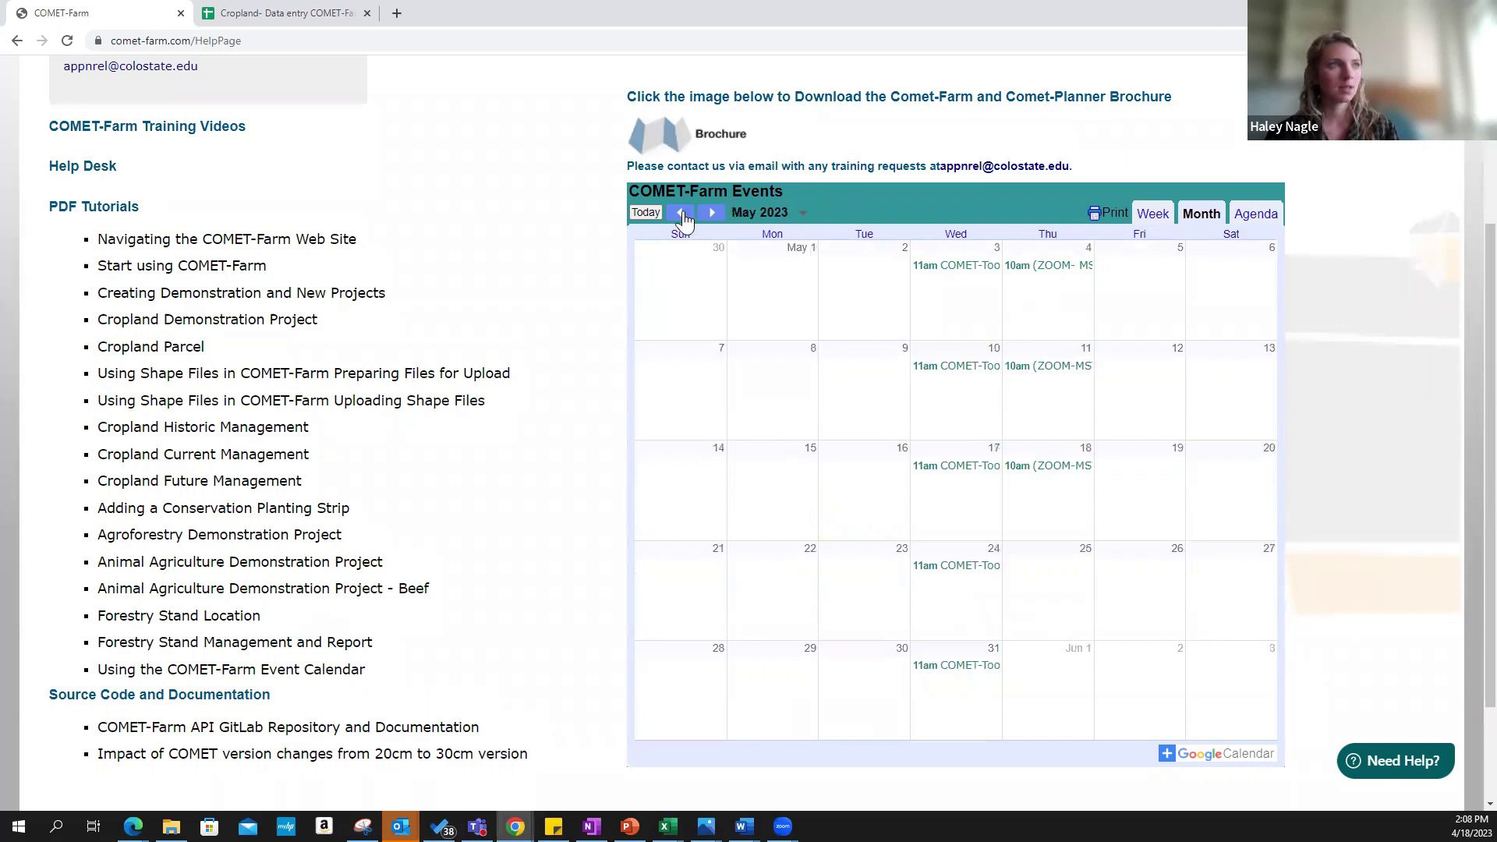
left_click(682, 213)
Highlight the Contact Us details on the help page and take a brief look at the COMET-Farm training videos channel
scroll(1355, 441, "up", 3)
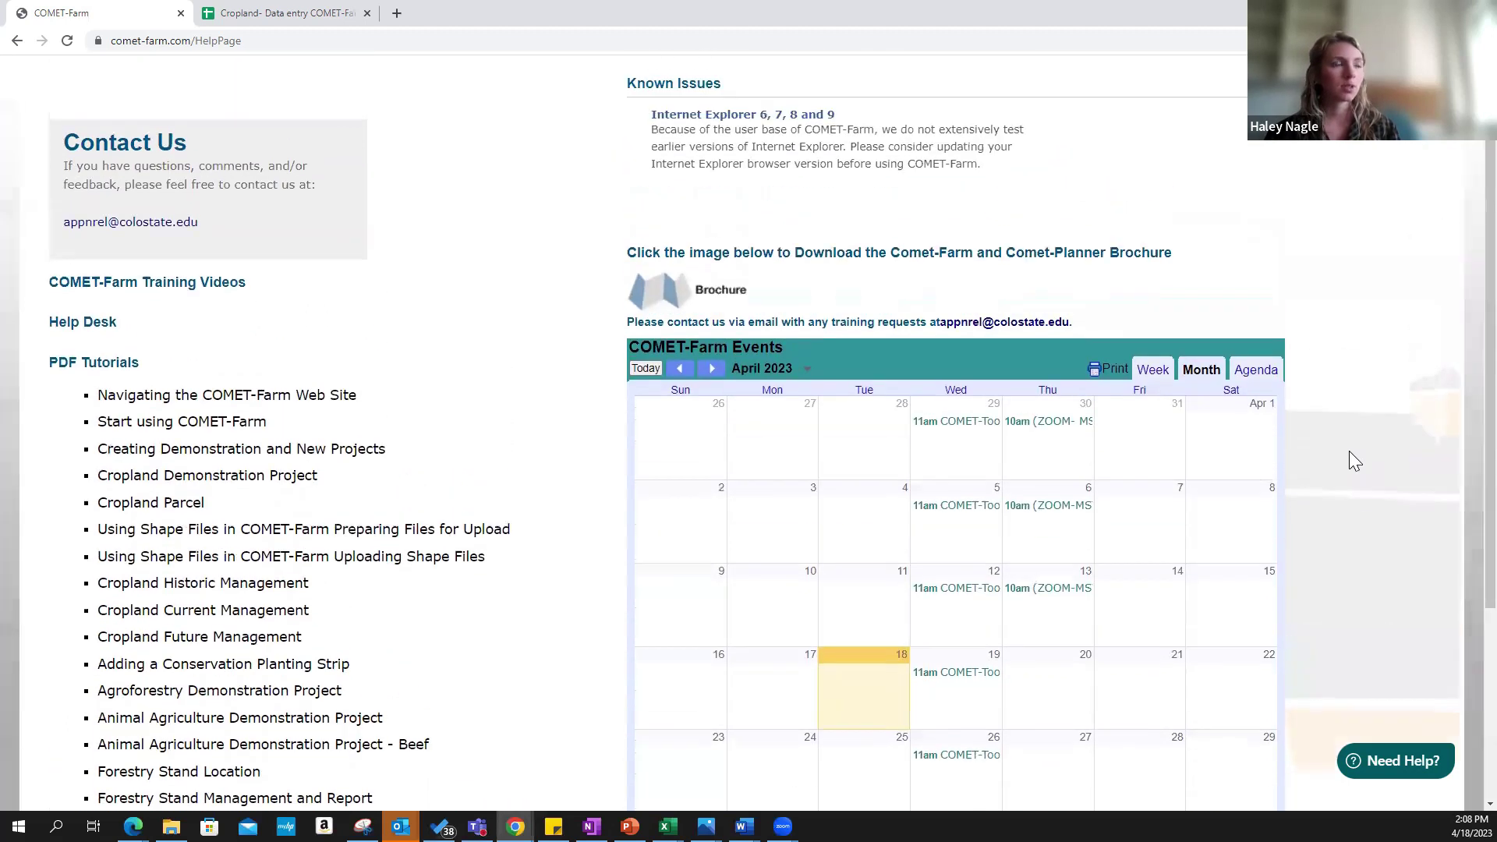
left_click_drag(193, 326, 54, 235)
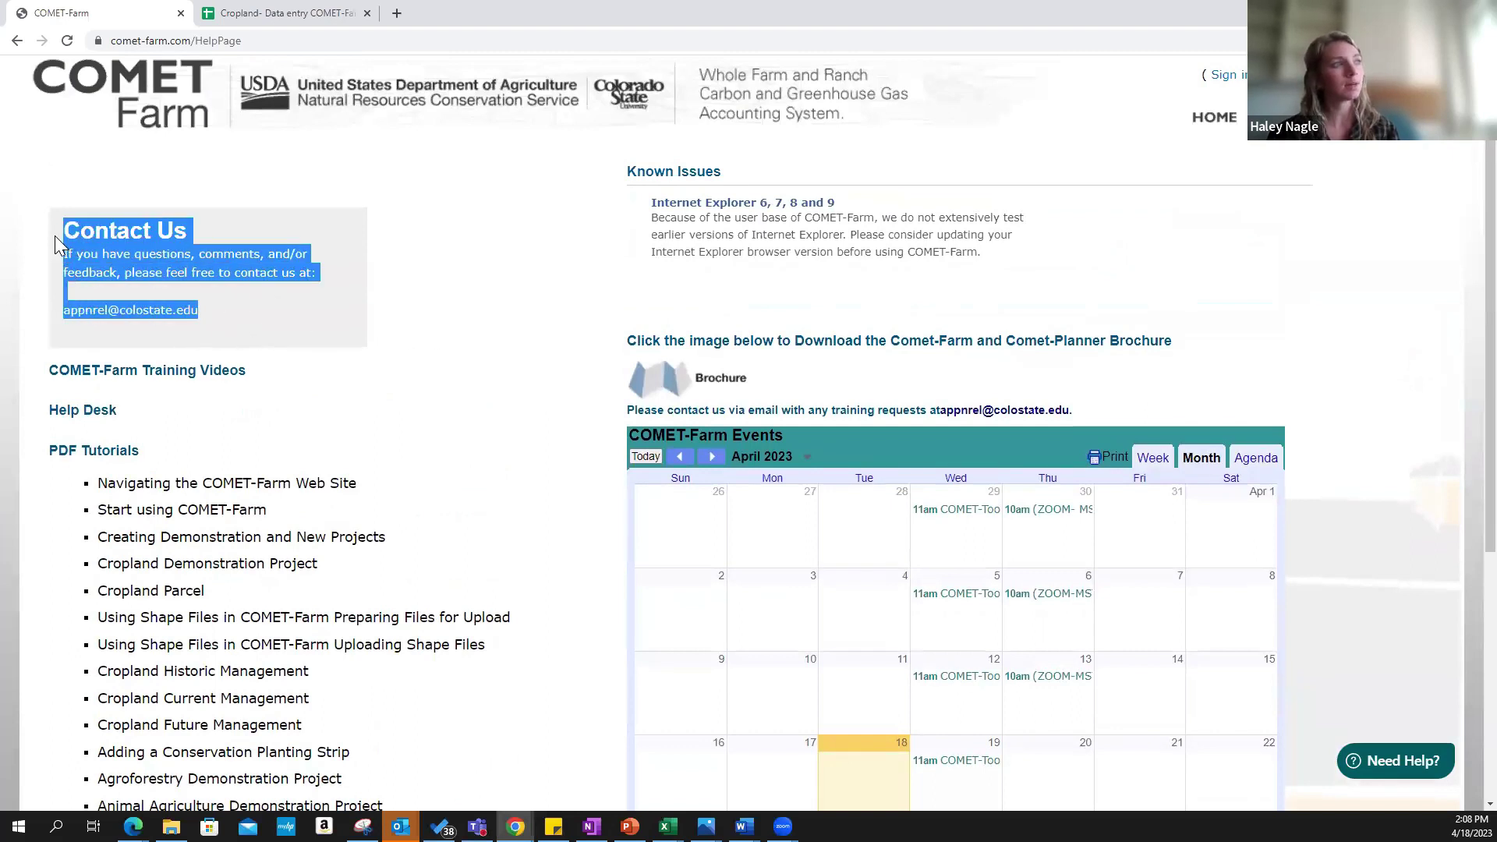
left_click(421, 389)
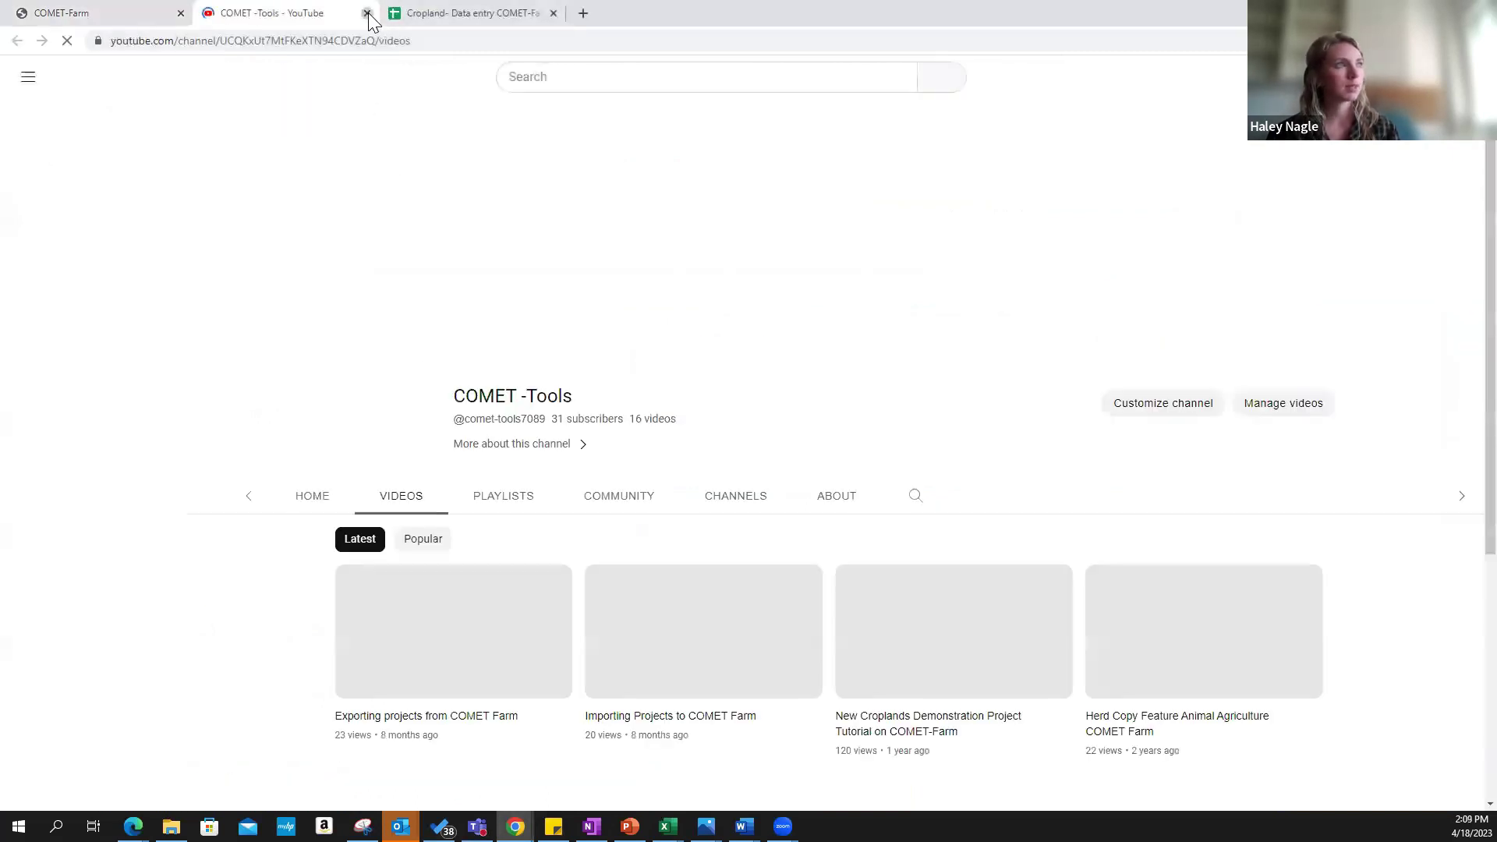
left_click(367, 13)
left_click(220, 310)
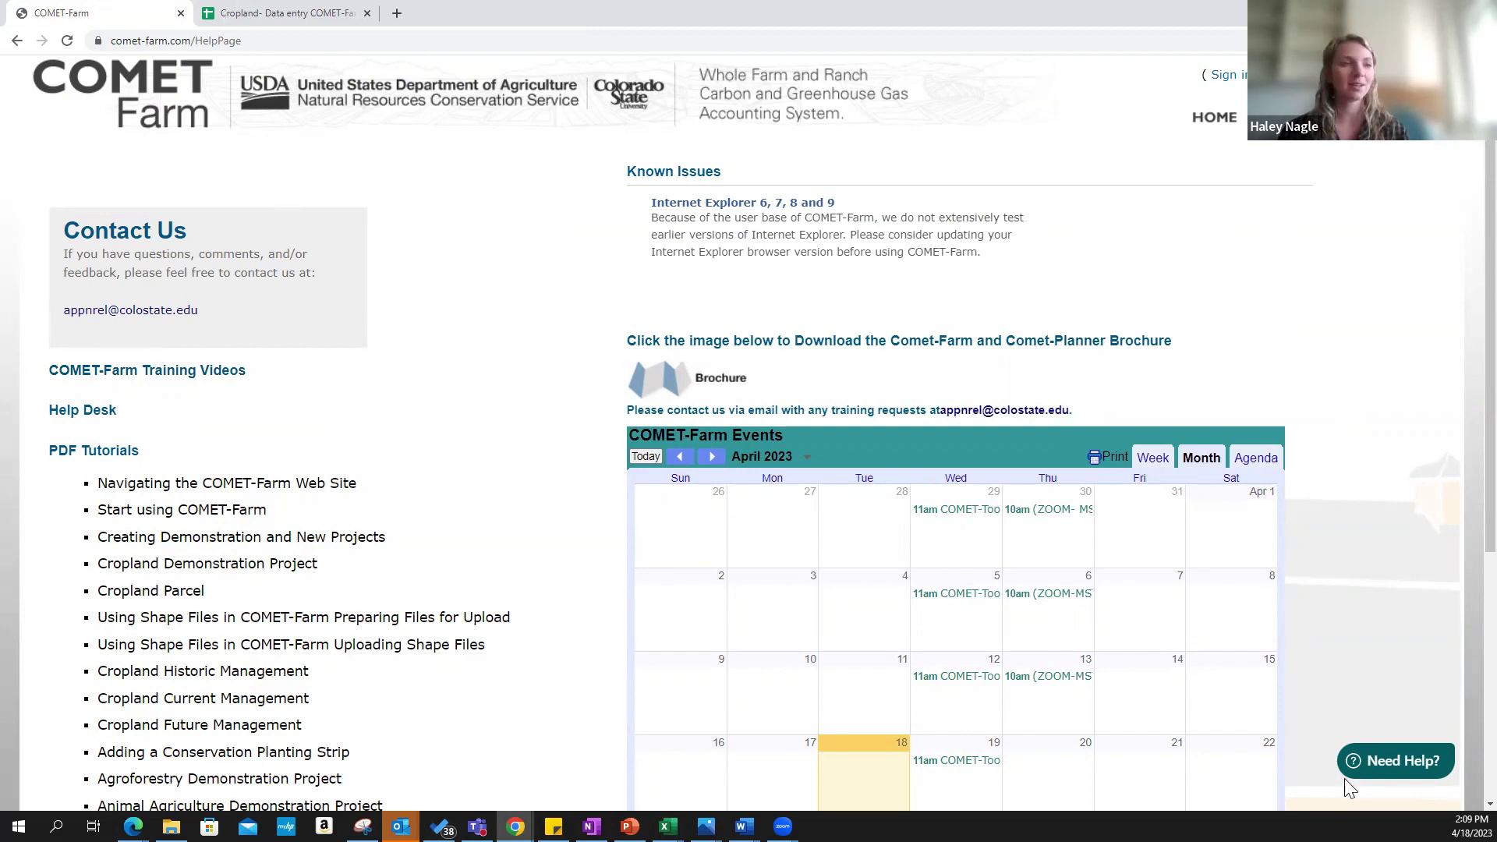
Show the support widget on the help page, then return to the home page and dismiss the welcome notice
scroll(1358, 570, "down", 1)
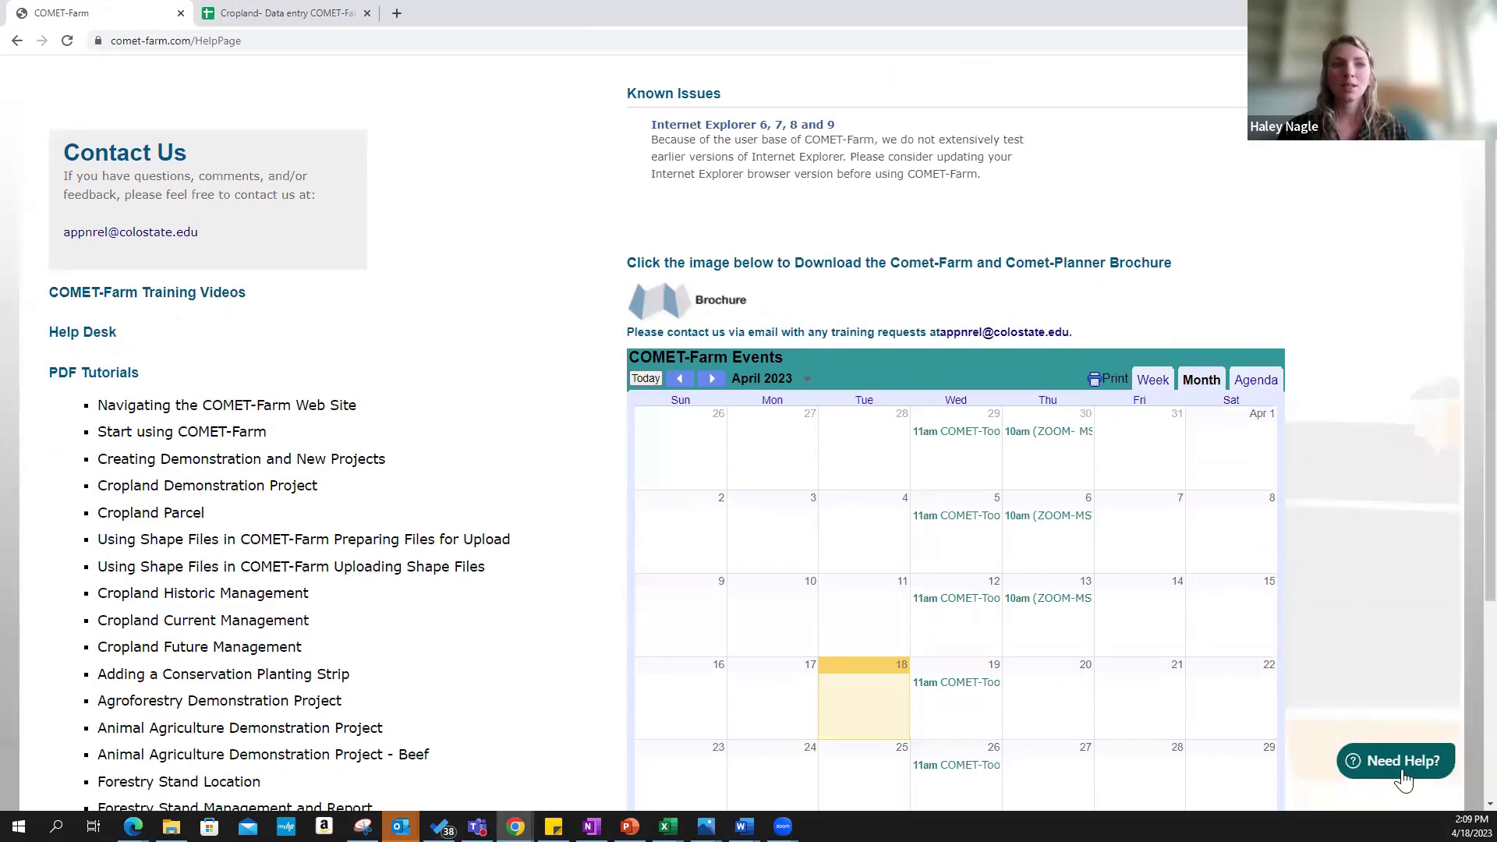
left_click(1403, 764)
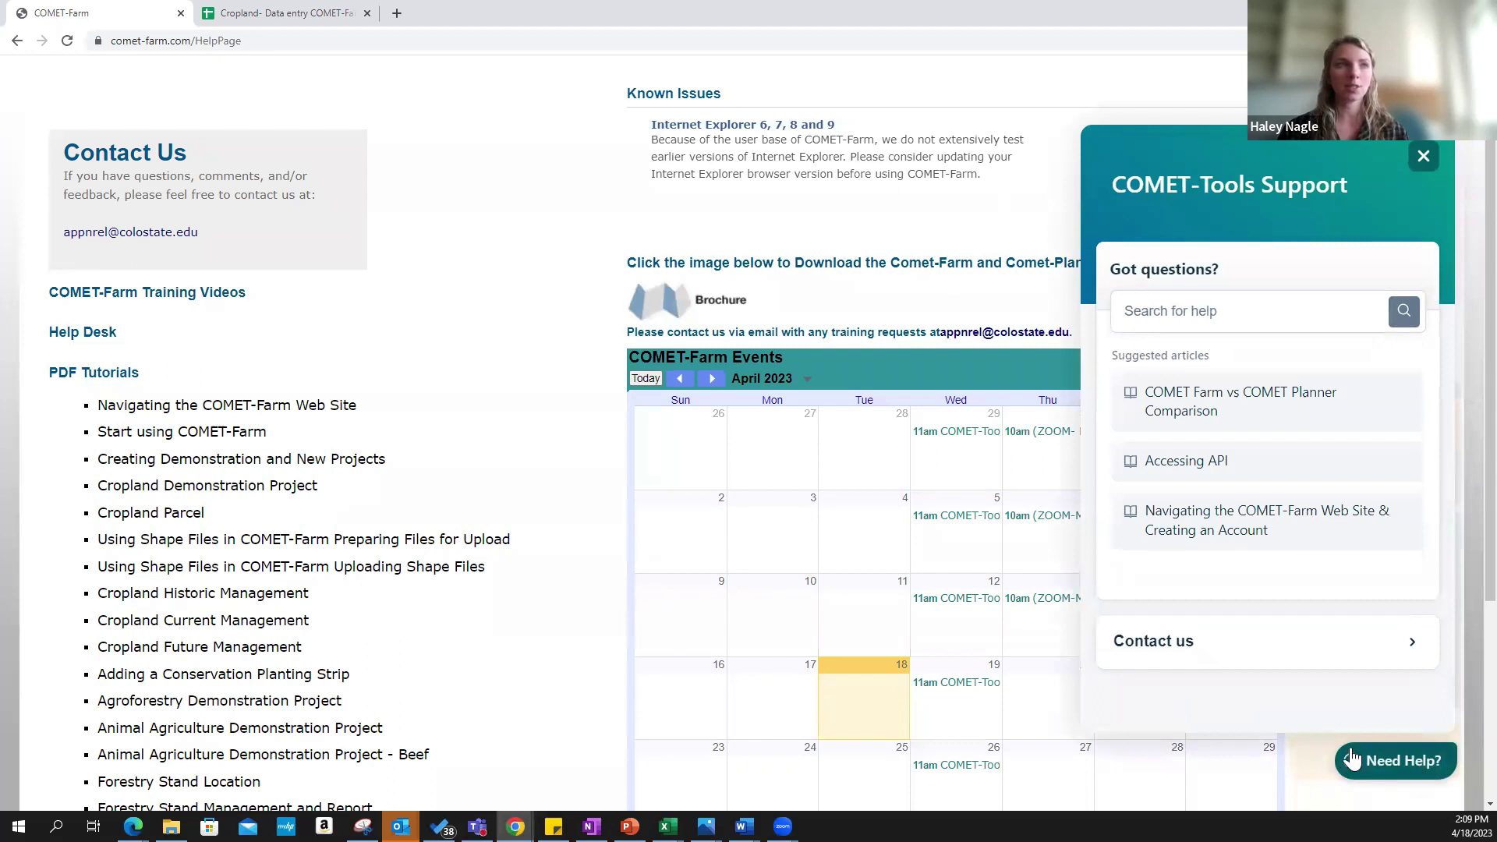
scroll(1029, 187, "up", 1)
left_click(1196, 120)
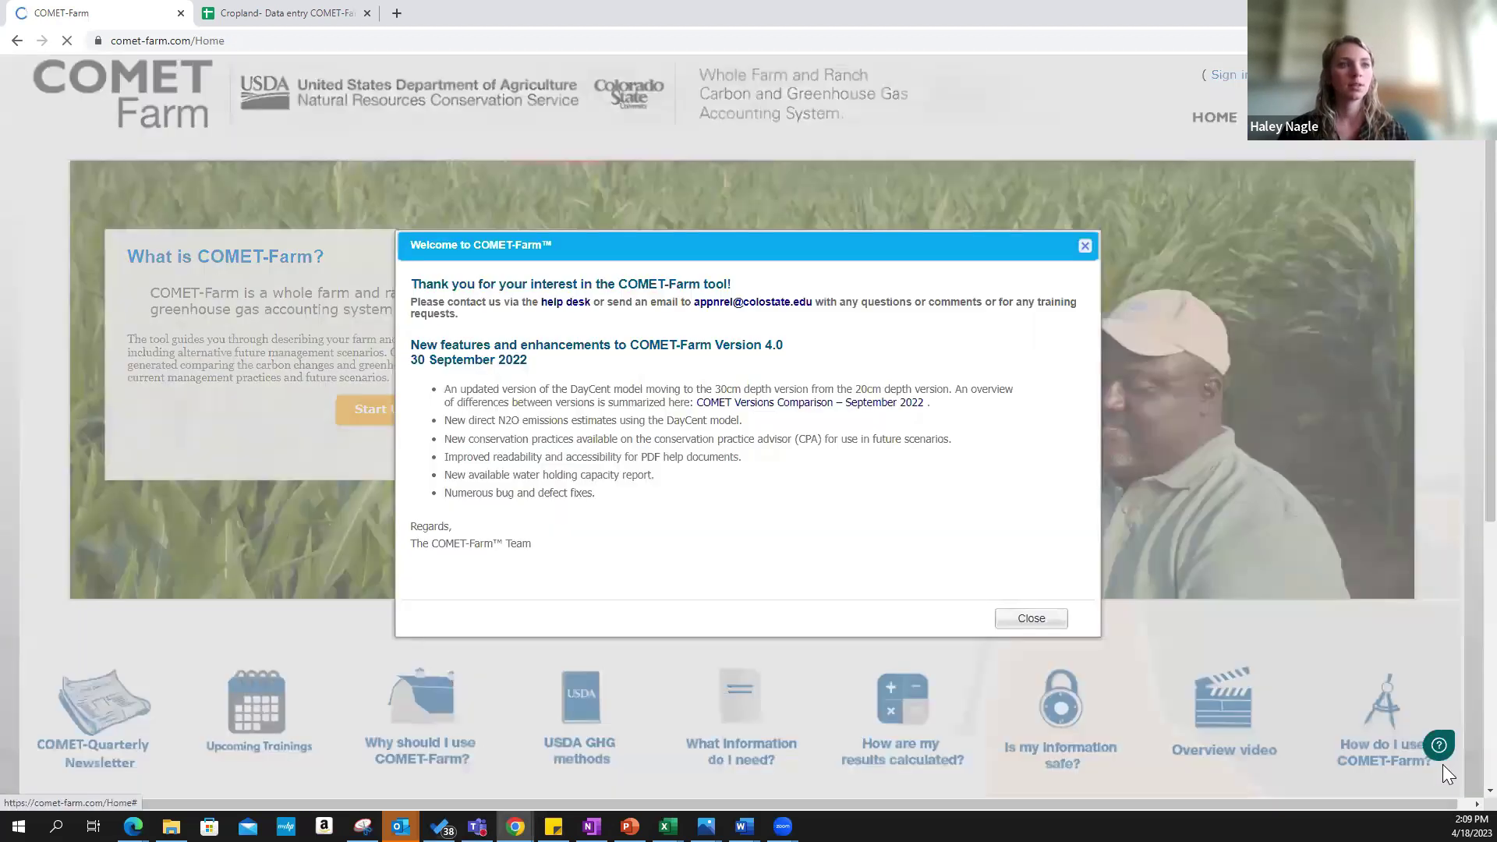
left_click(1031, 618)
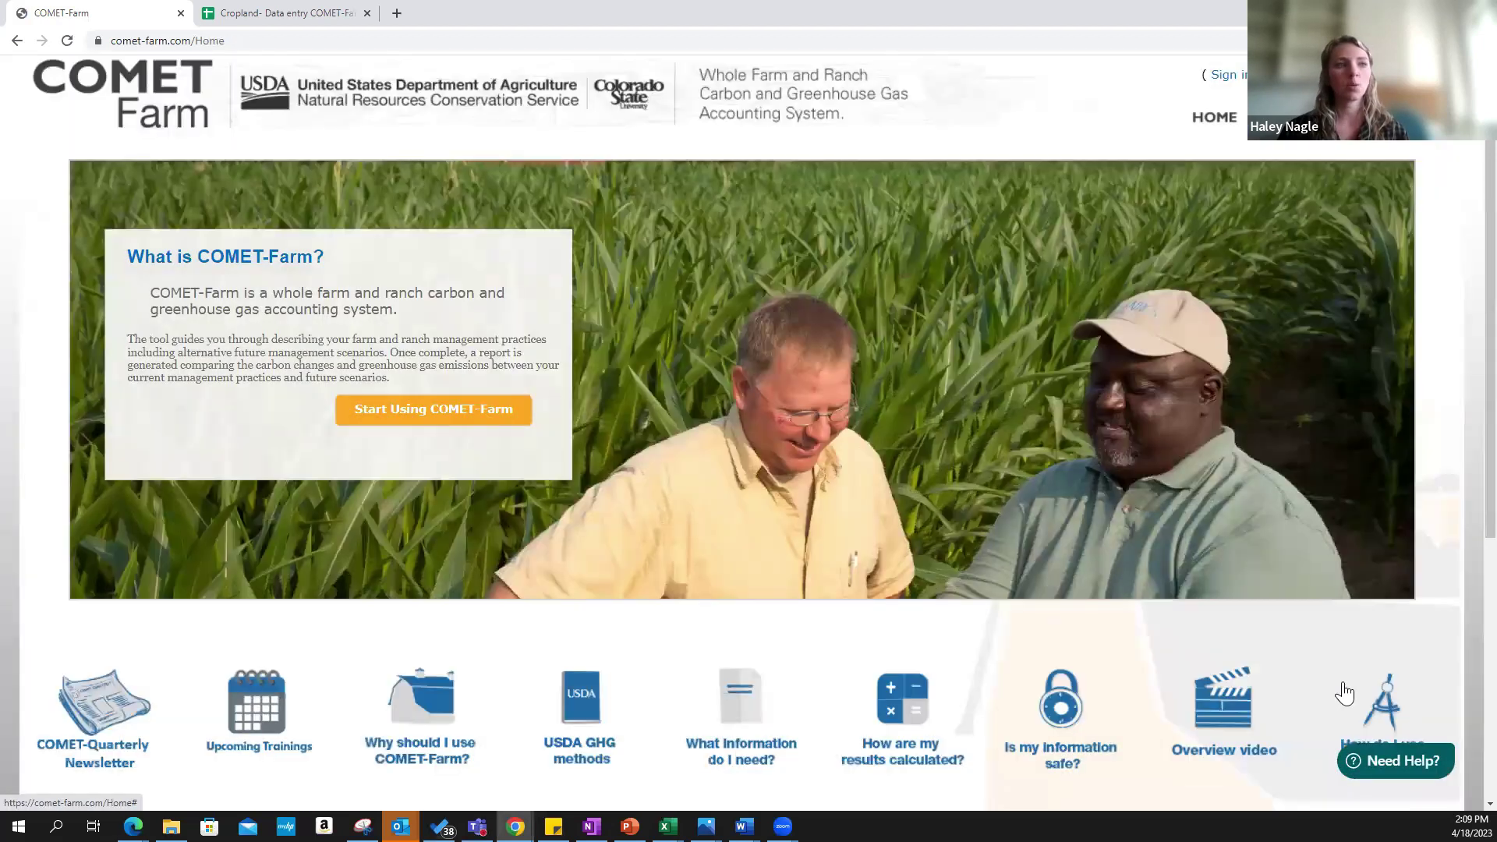
Open the COMET-Tools Support widget on the home page and search its help articles for "crops"
left_click(1426, 773)
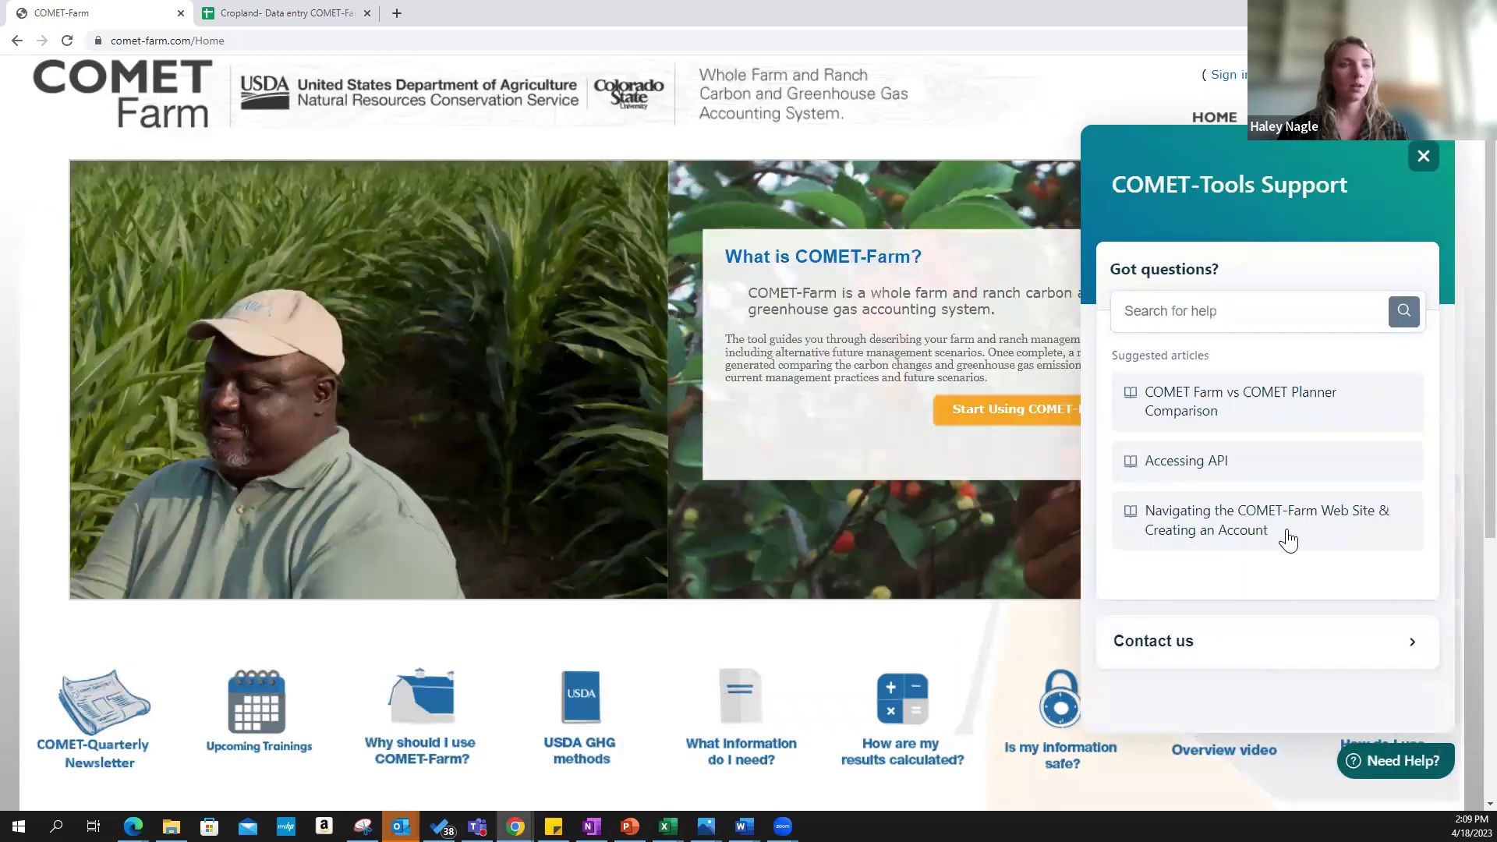
scroll(1245, 647, "down", 2)
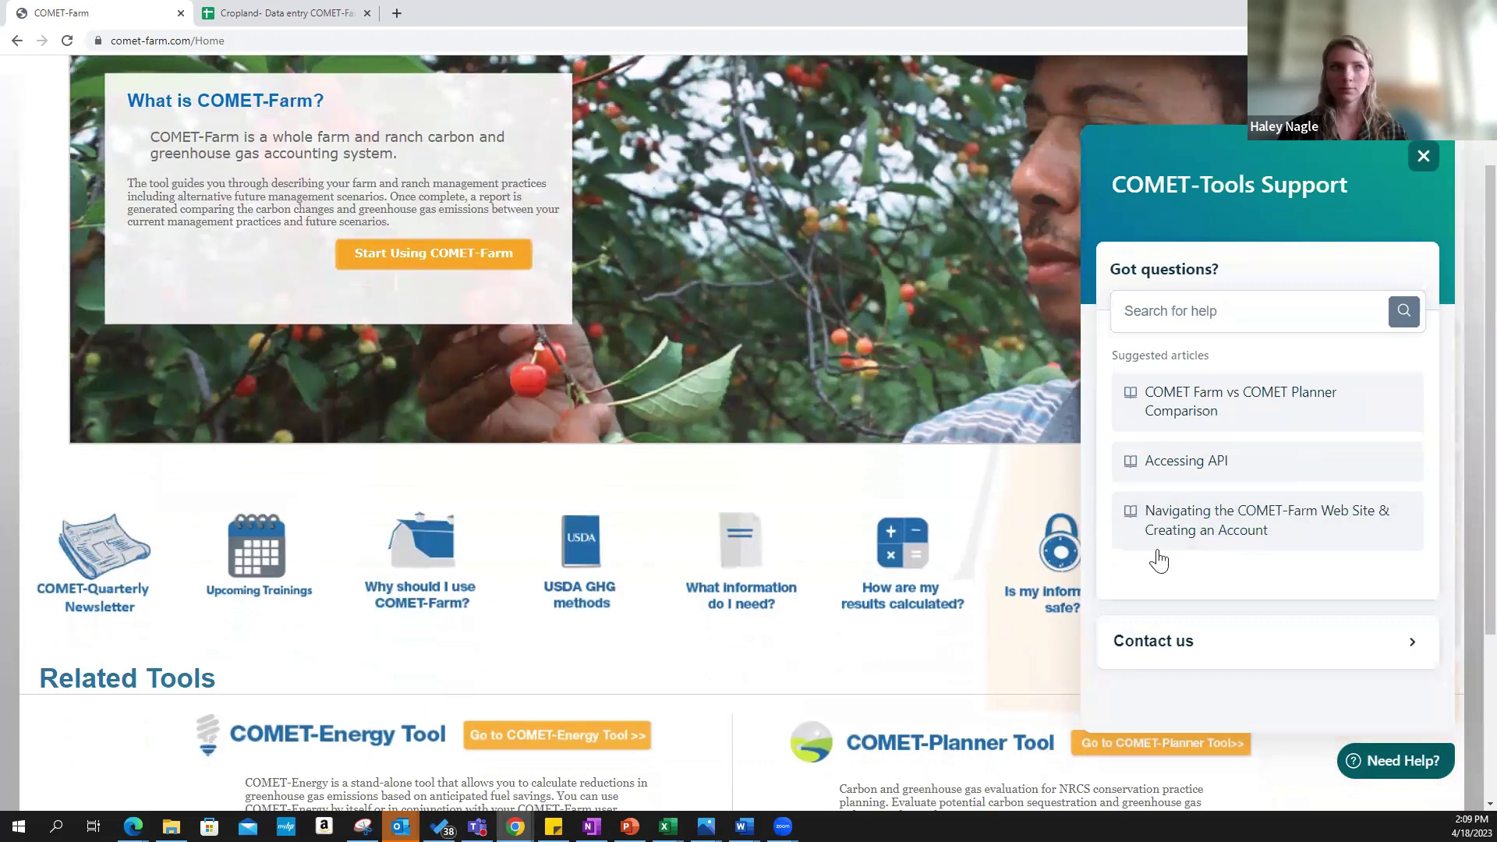
scroll(471, 668, "down", 1)
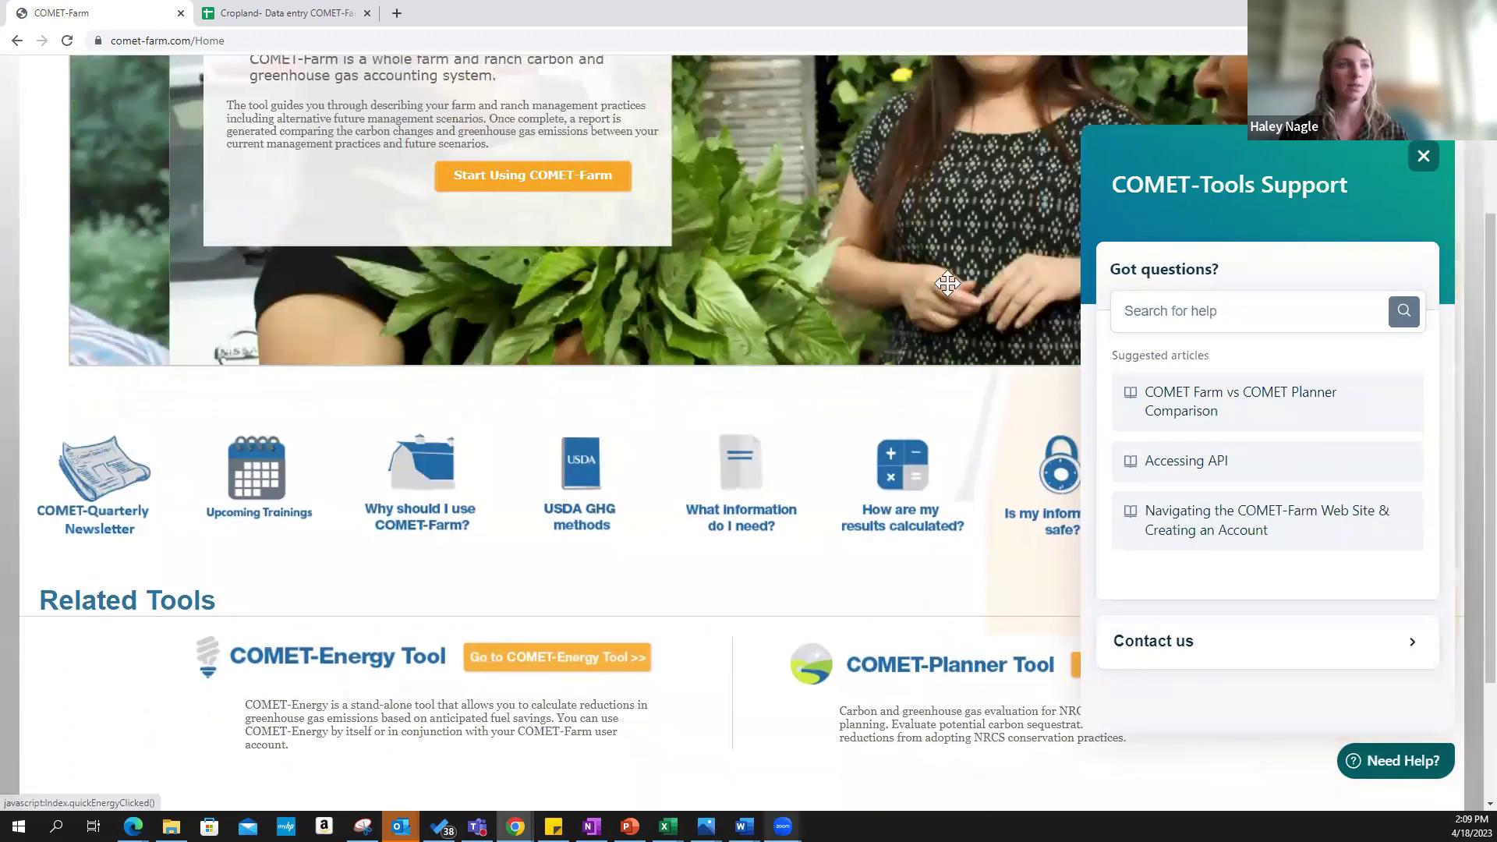
left_click(1157, 309)
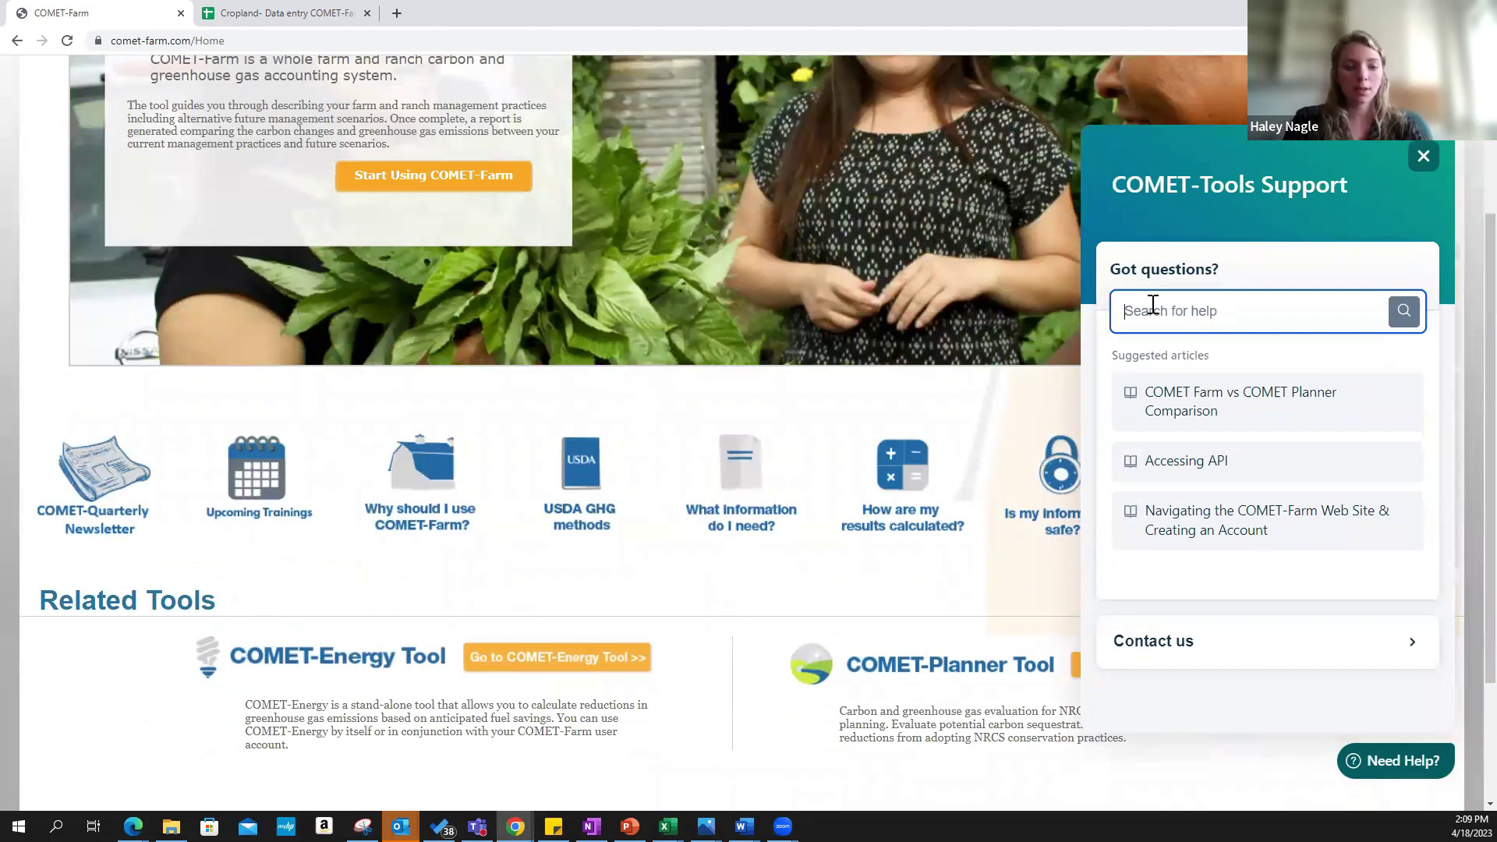
type("crops")
key("Return")
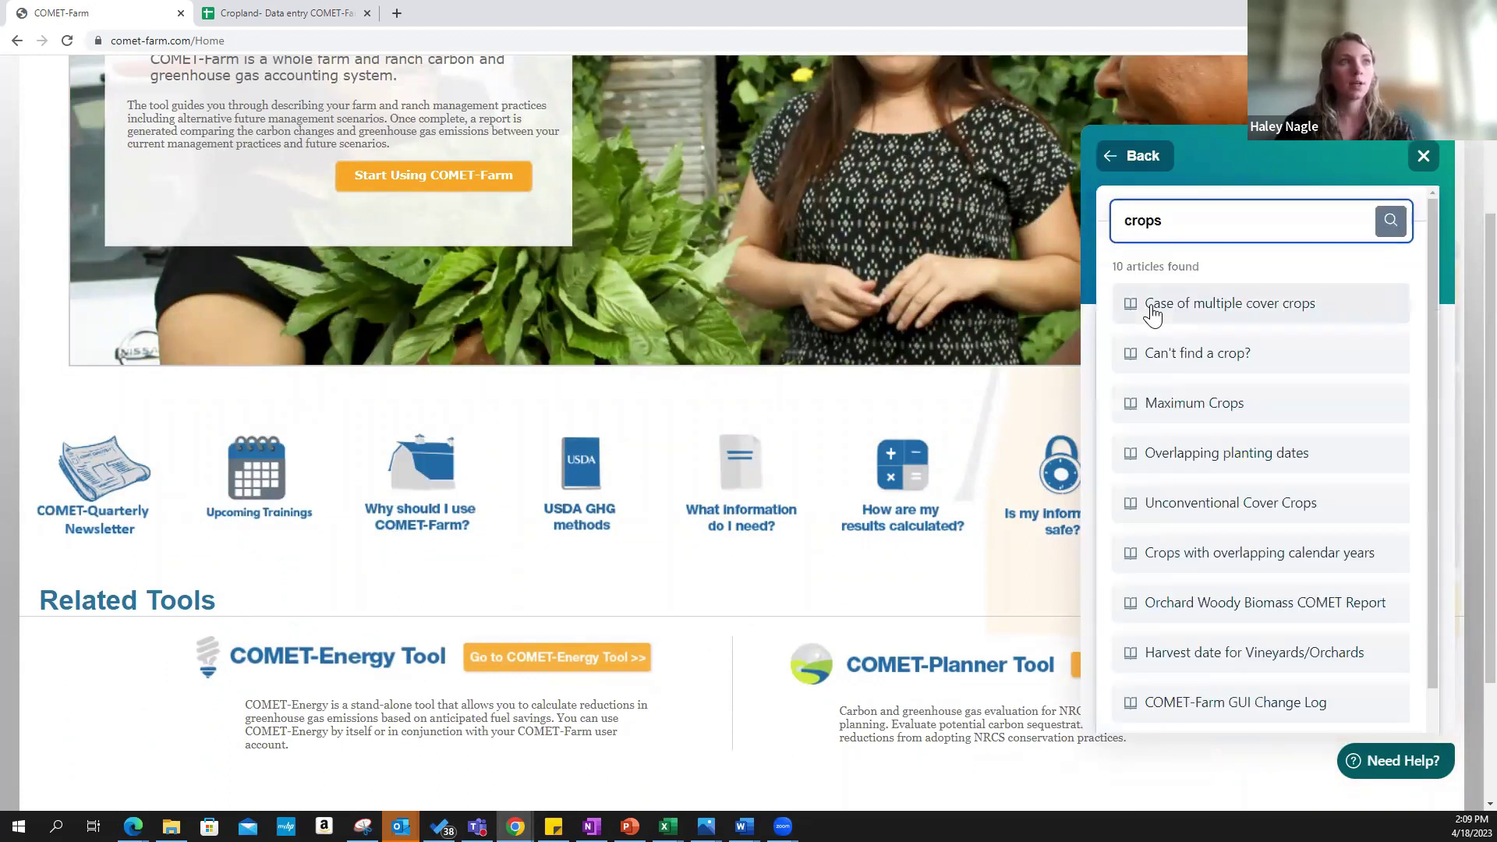
Read the "Can't find a crop?" article for unsupported and available crops, and return to the support widget's start view
left_click(1258, 366)
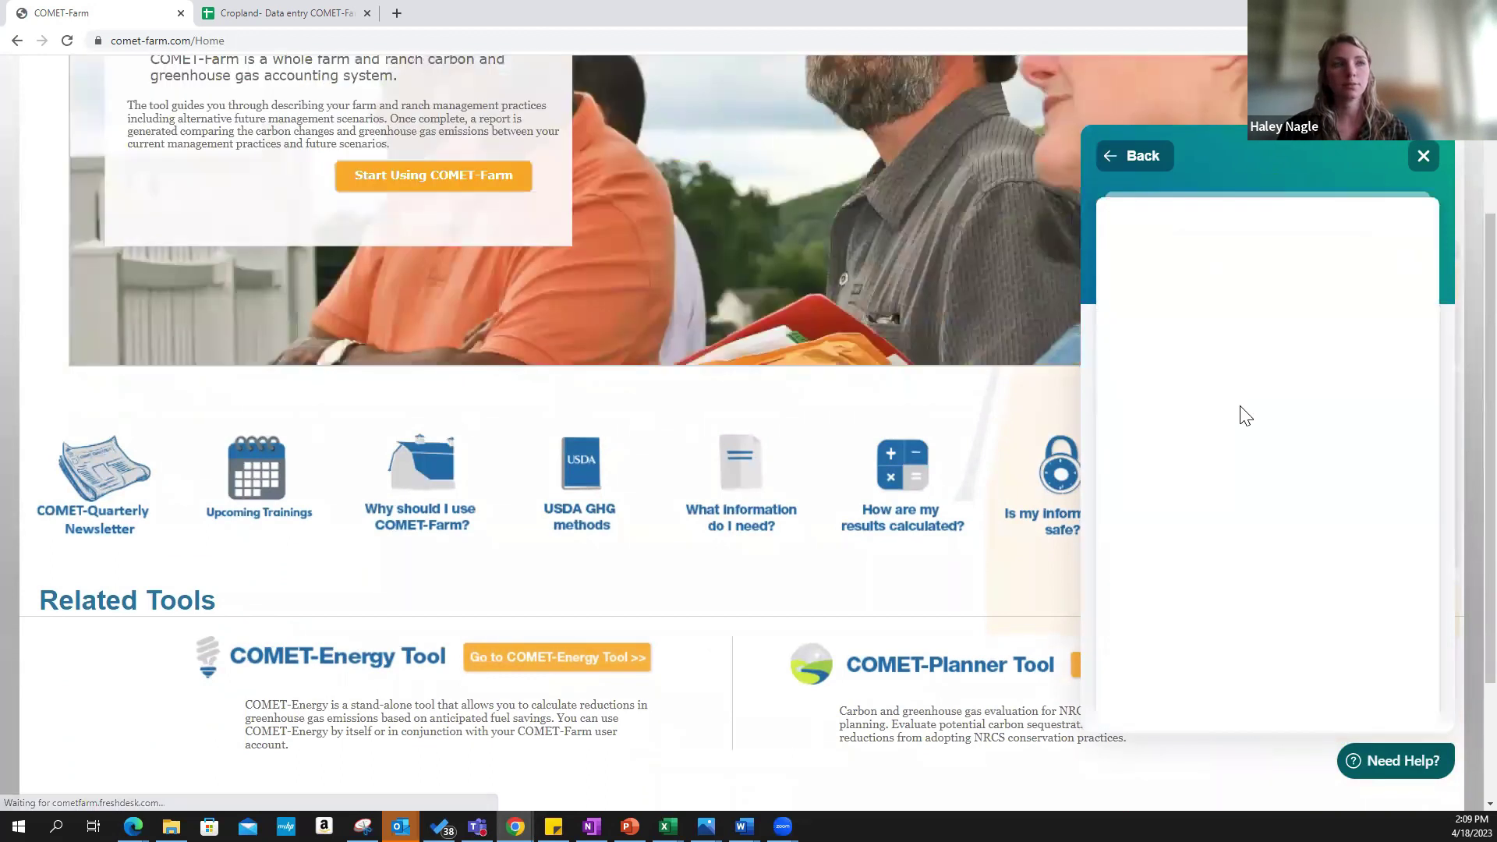
scroll(1247, 417, "down", 3)
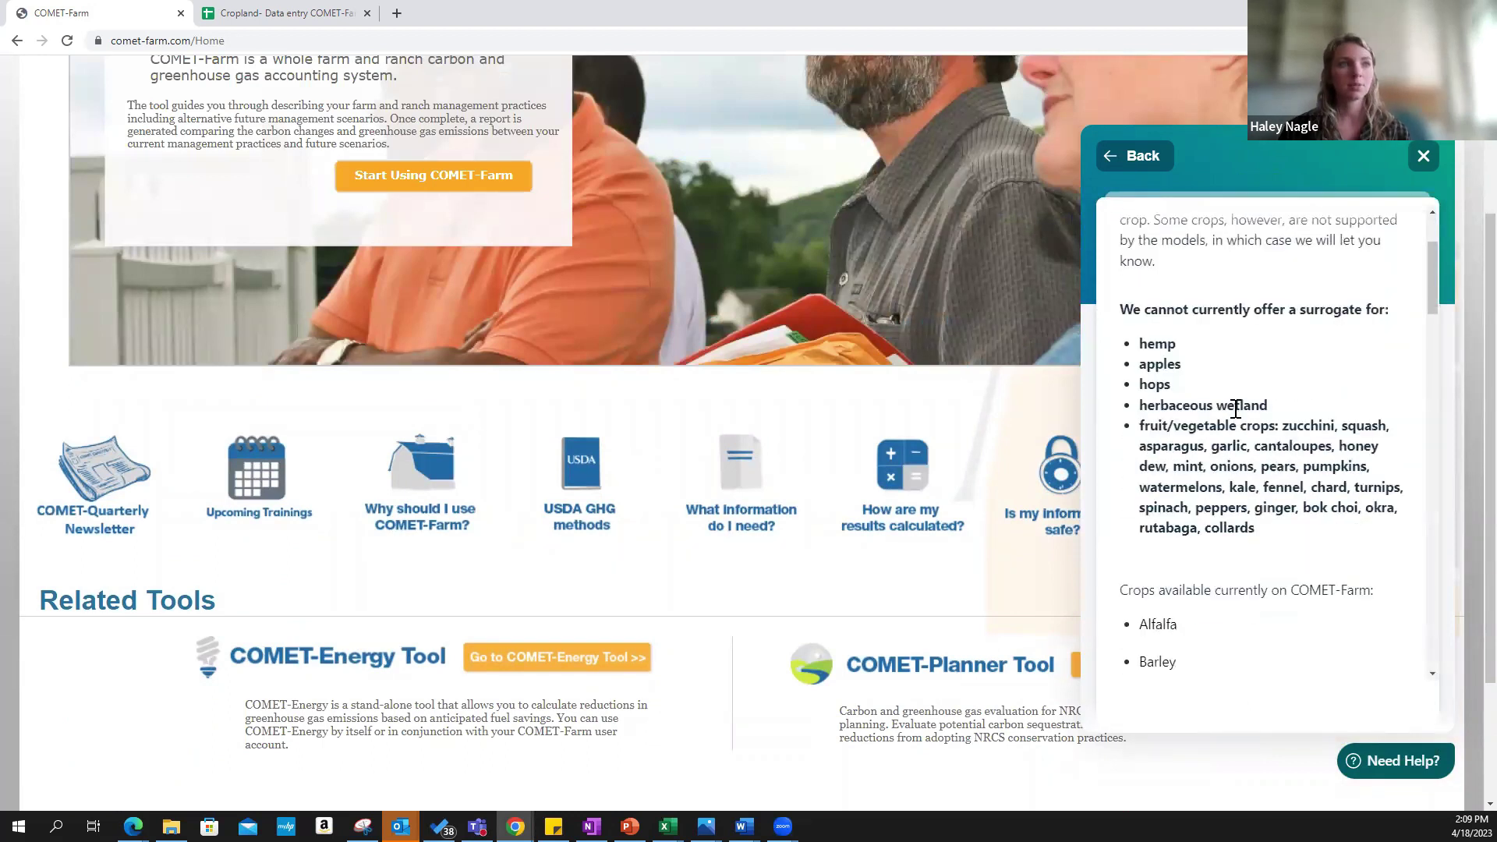
scroll(1279, 429, "up", 1)
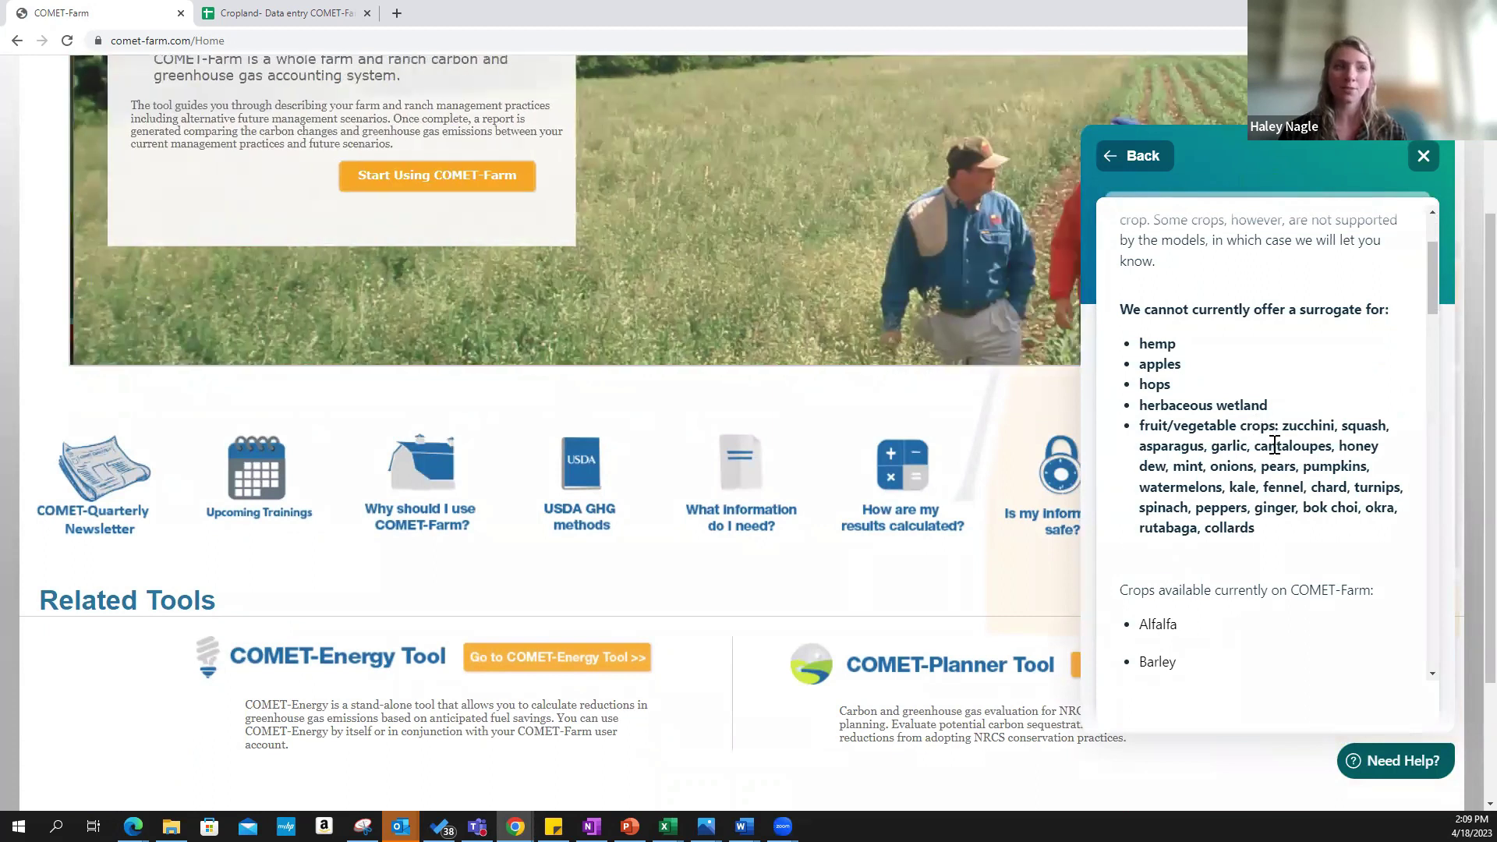
scroll(1278, 449, "down", 1)
left_click_drag(1435, 274, 1427, 371)
left_click(1138, 158)
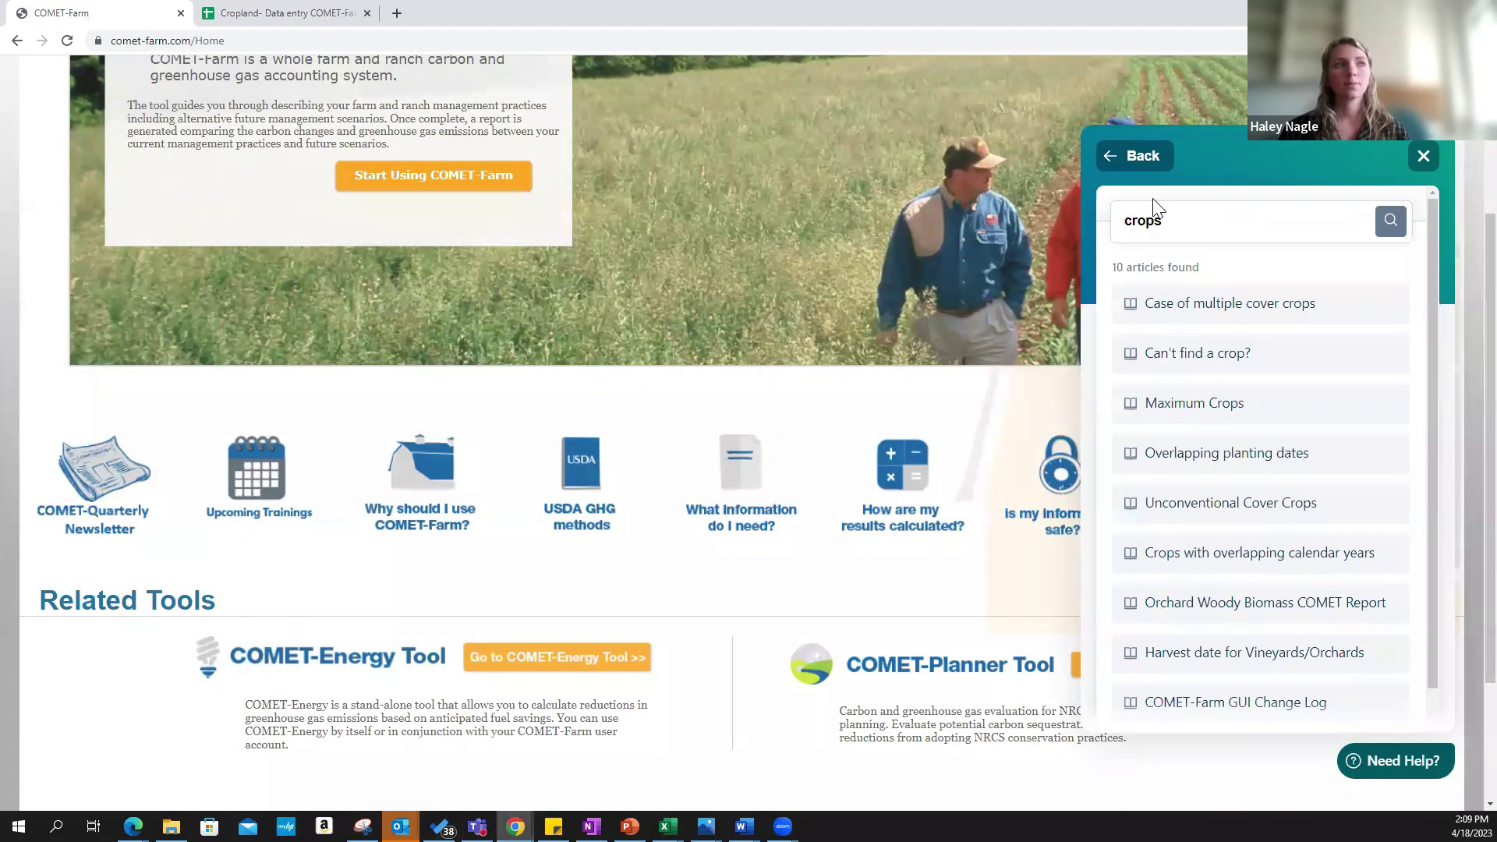
left_click(1120, 157)
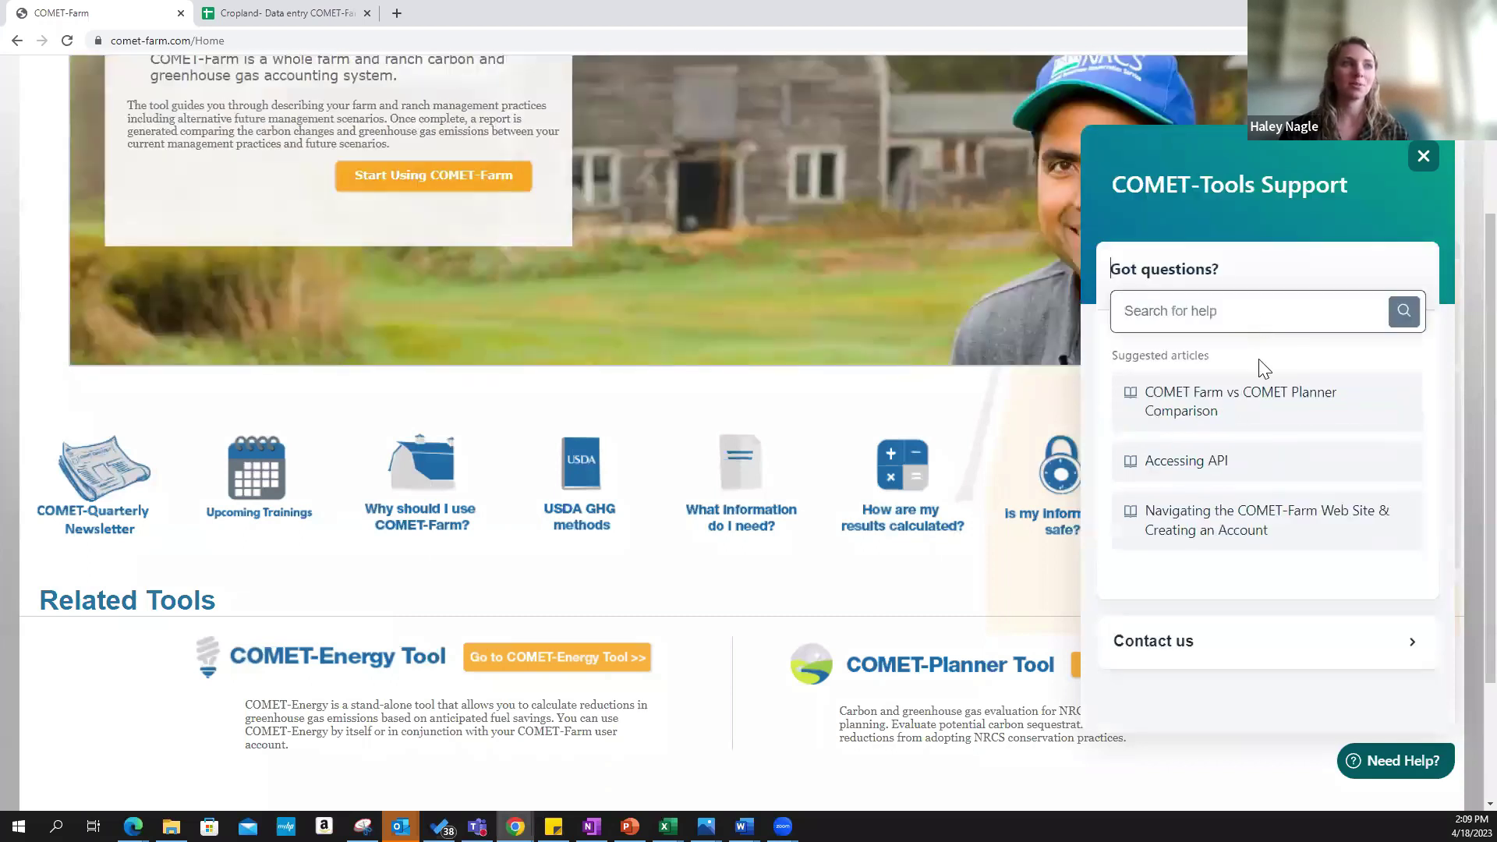
Review the support widget's Contact us form down to the file upload area, and close the widget
scroll(1232, 499, "down", 1)
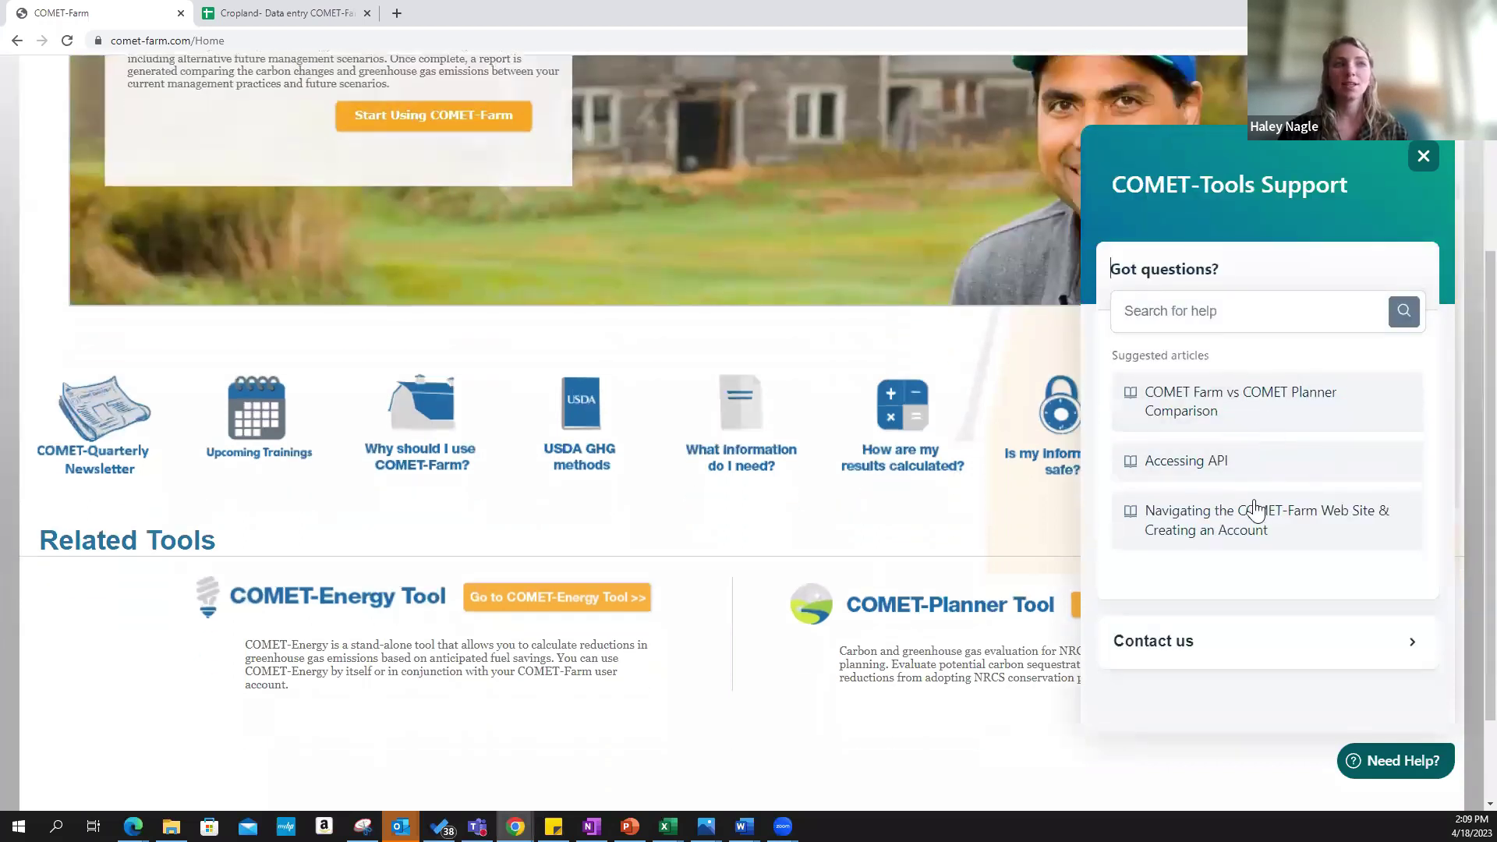
left_click(1250, 654)
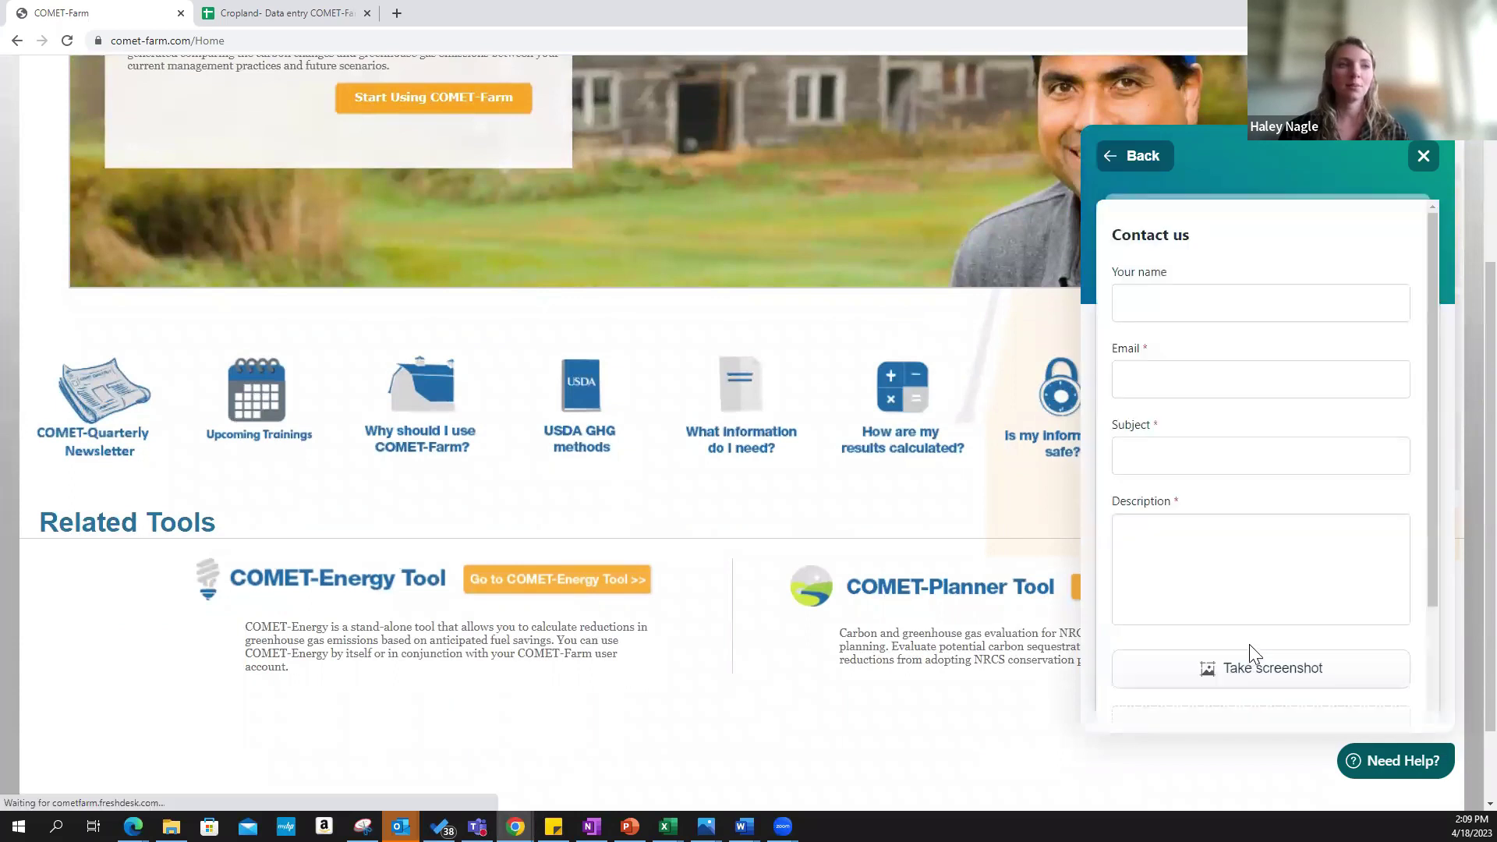
left_click(1226, 535)
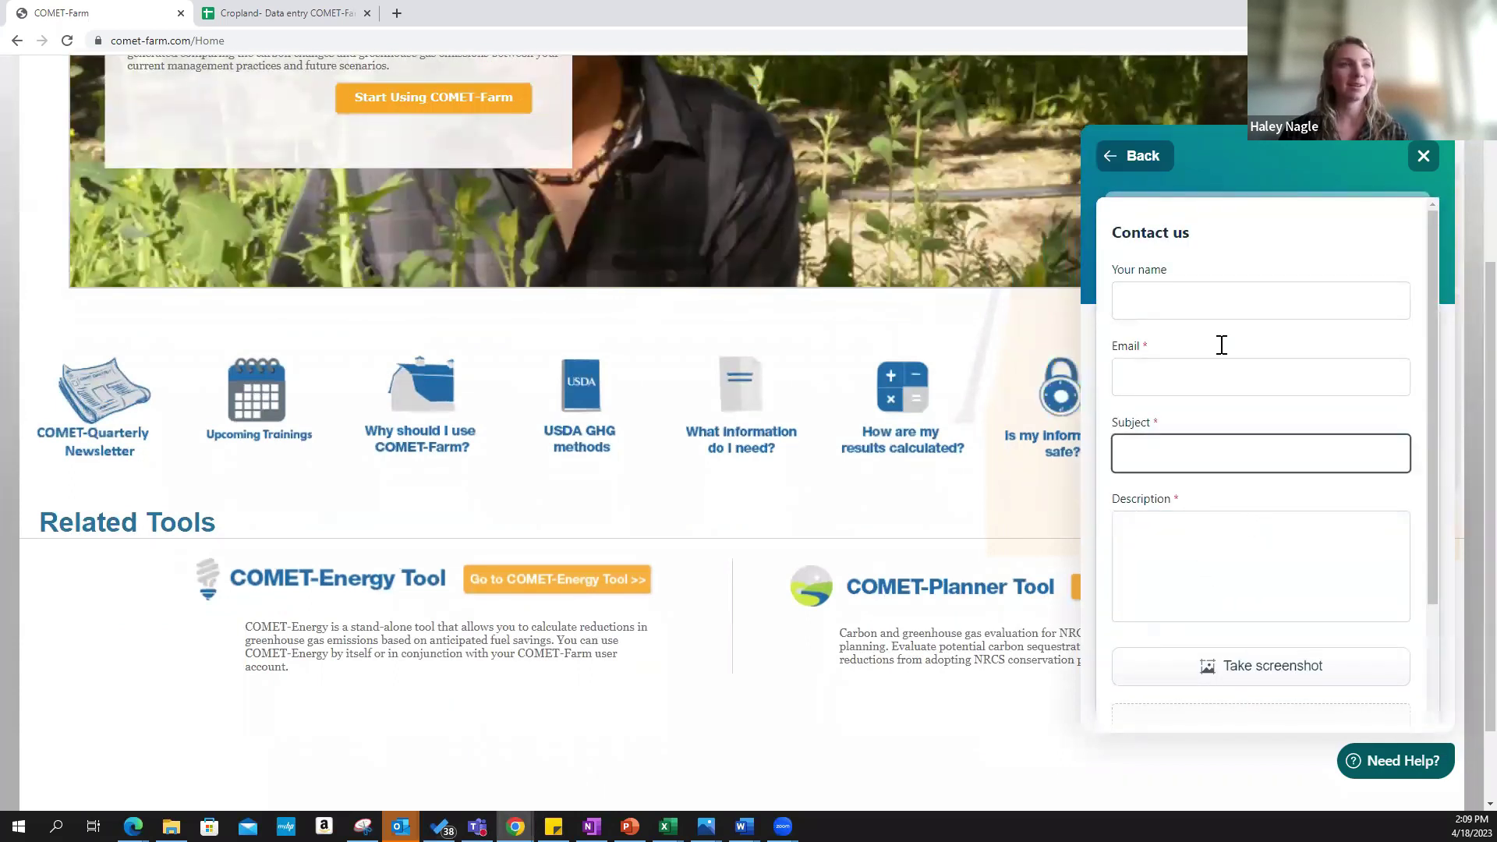
left_click(1298, 407)
left_click_drag(1432, 228, 1417, 385)
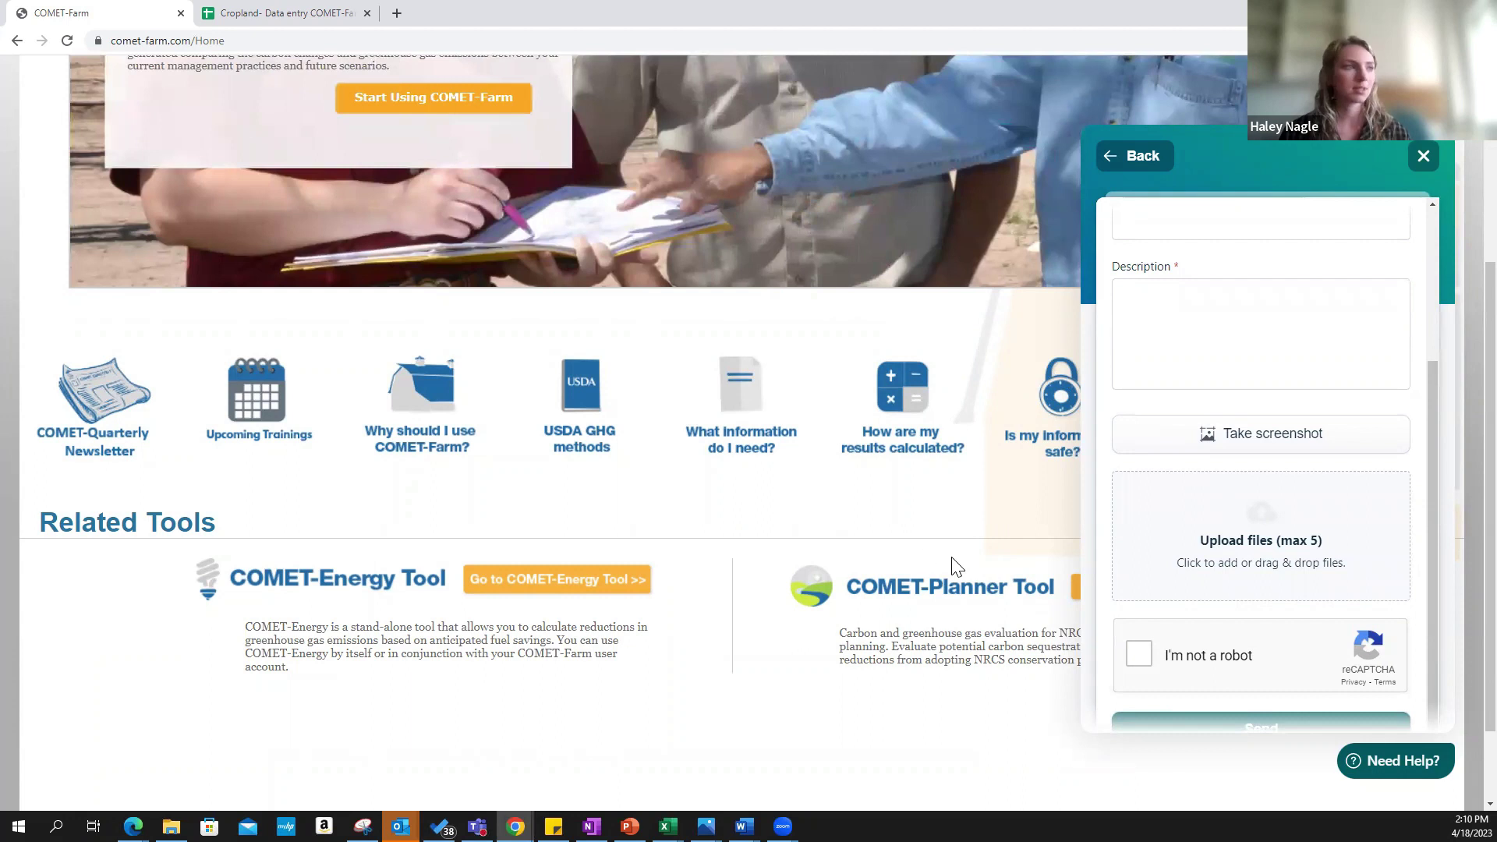
left_click(1398, 775)
View the USDA GHG methods document, then return to the home page and dismiss the welcome notice
scroll(1301, 696, "up", 1)
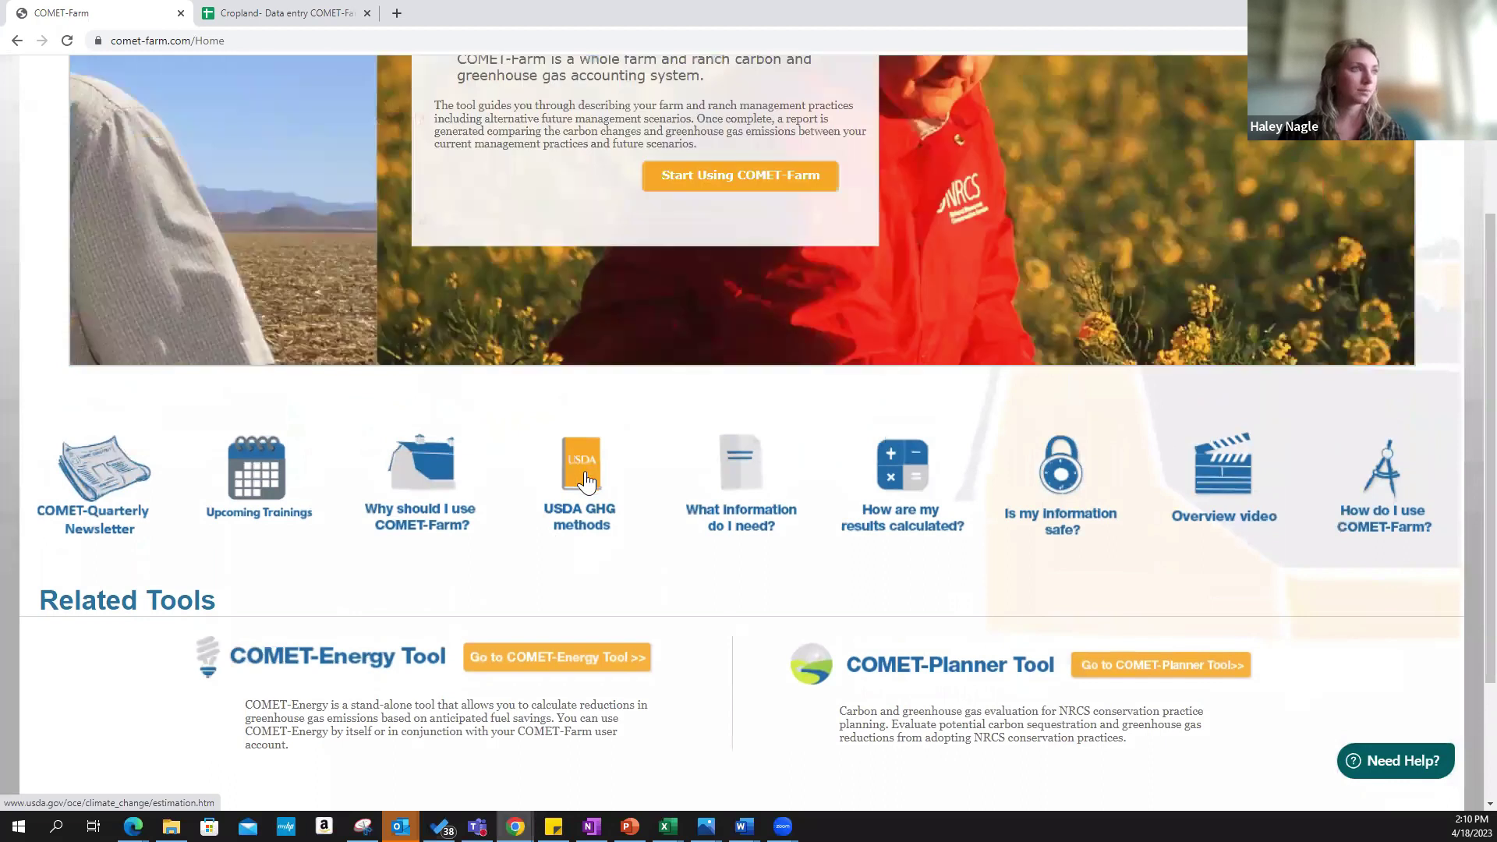
left_click(586, 483)
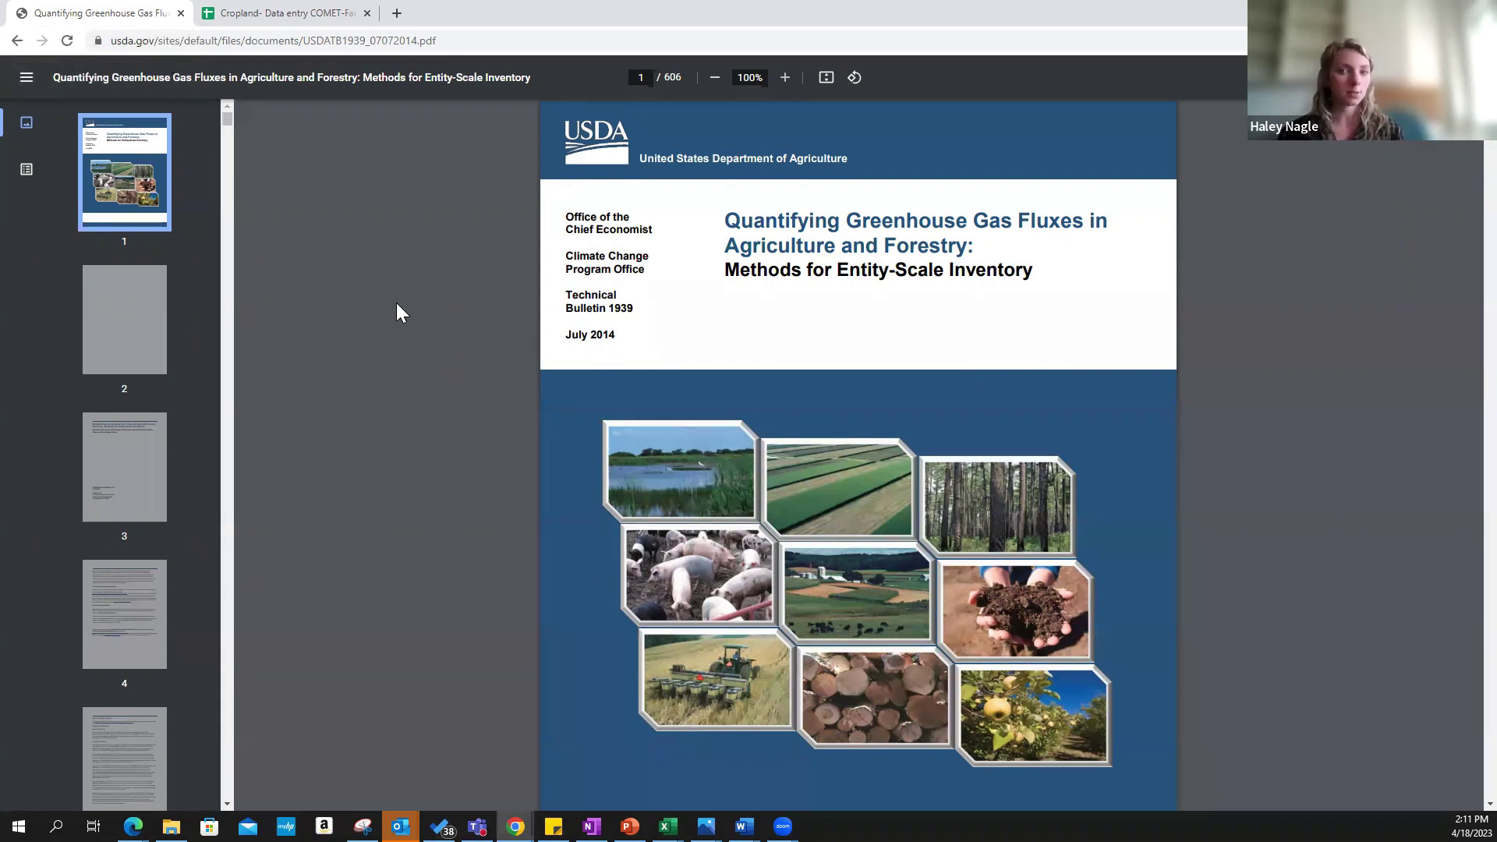
left_click(16, 41)
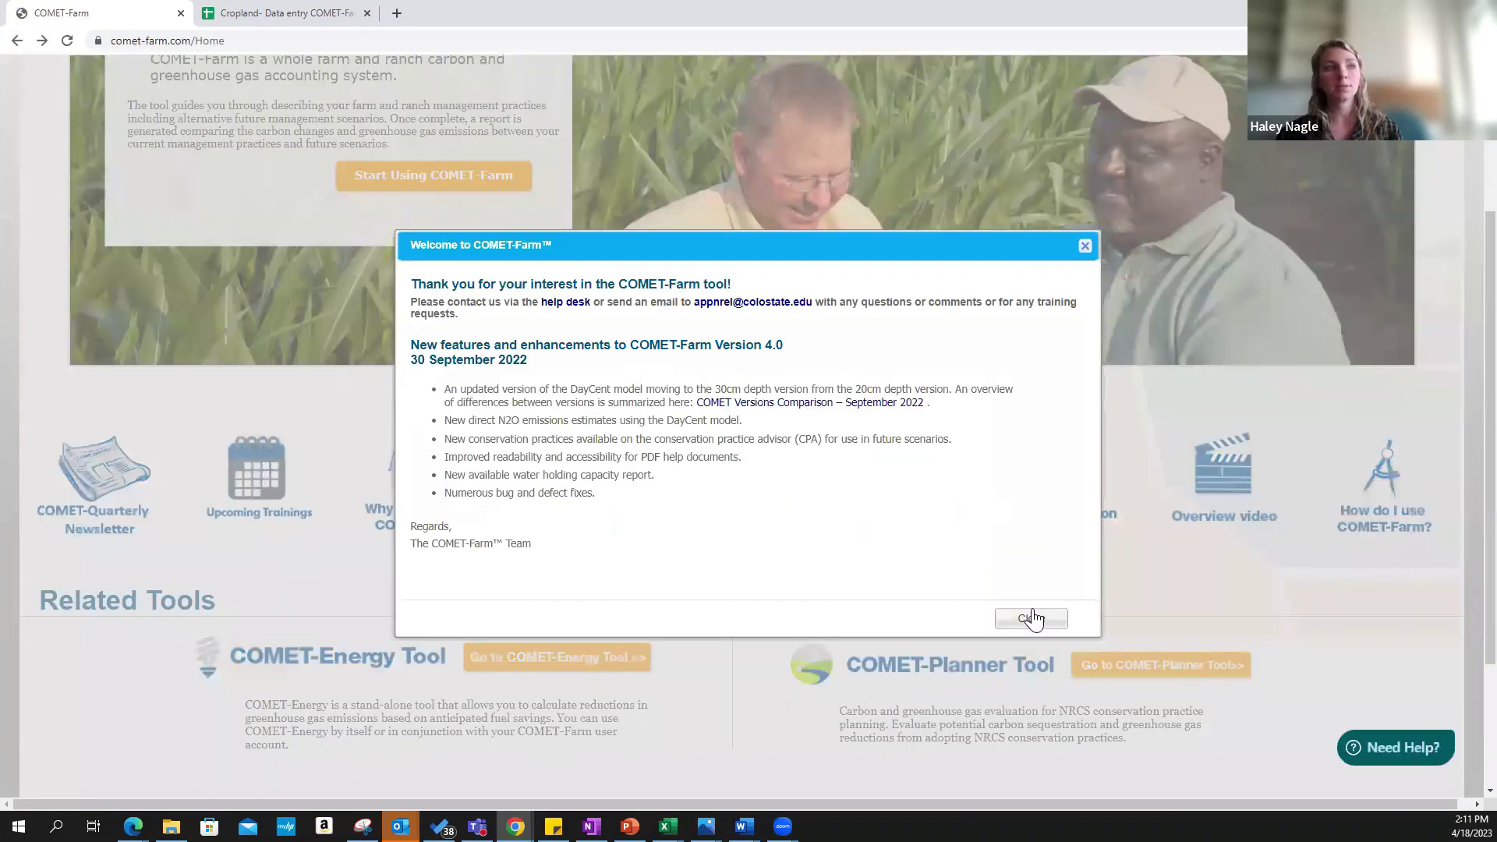
left_click(1030, 617)
scroll(596, 586, "up", 1)
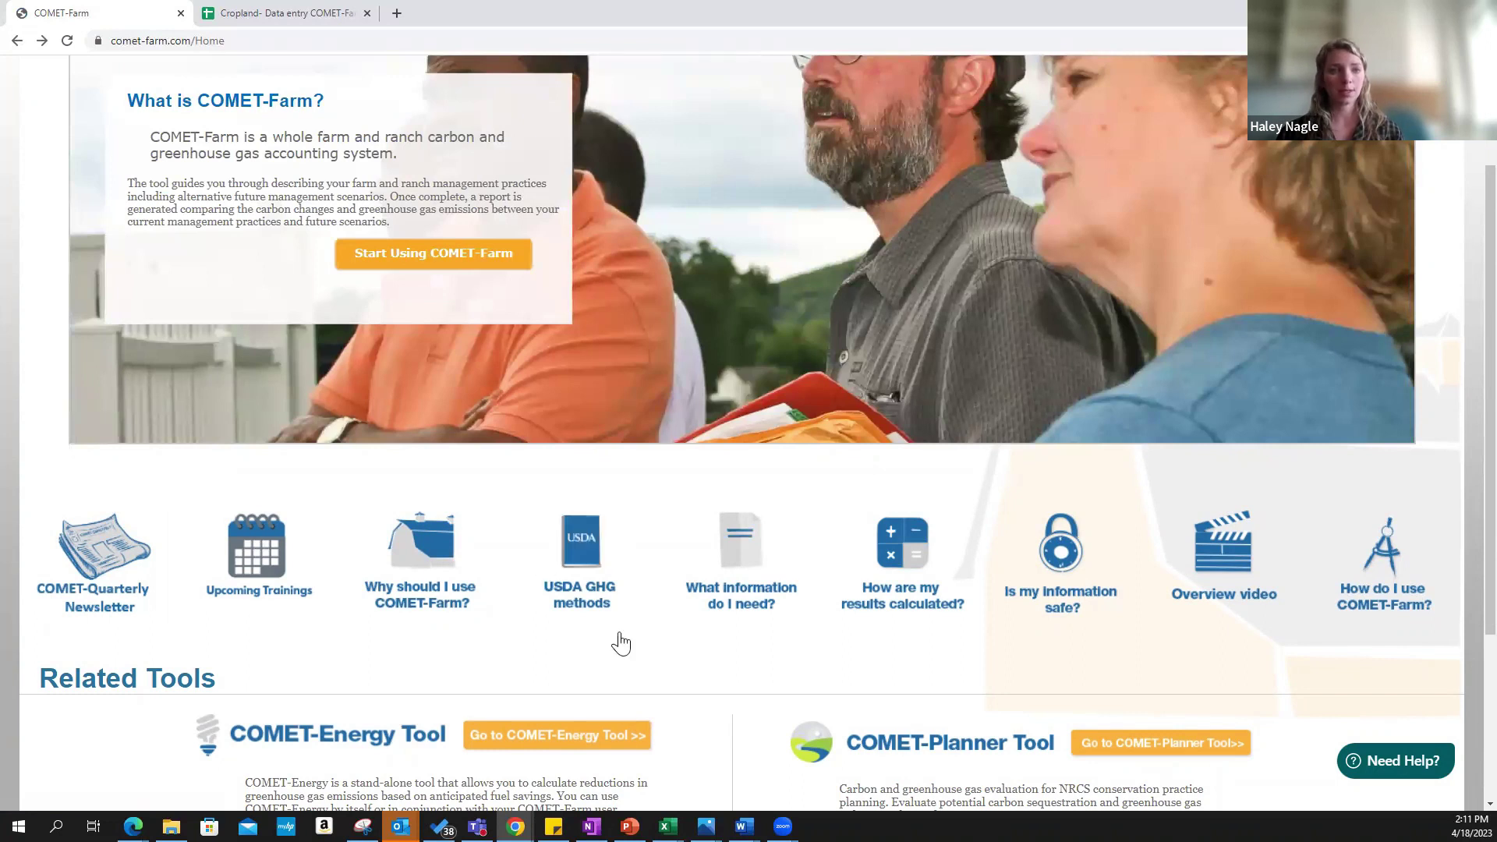
Look over the home page's resource links, its Related Tools section and the introduction to COMET-Farm
scroll(643, 621, "down", 1)
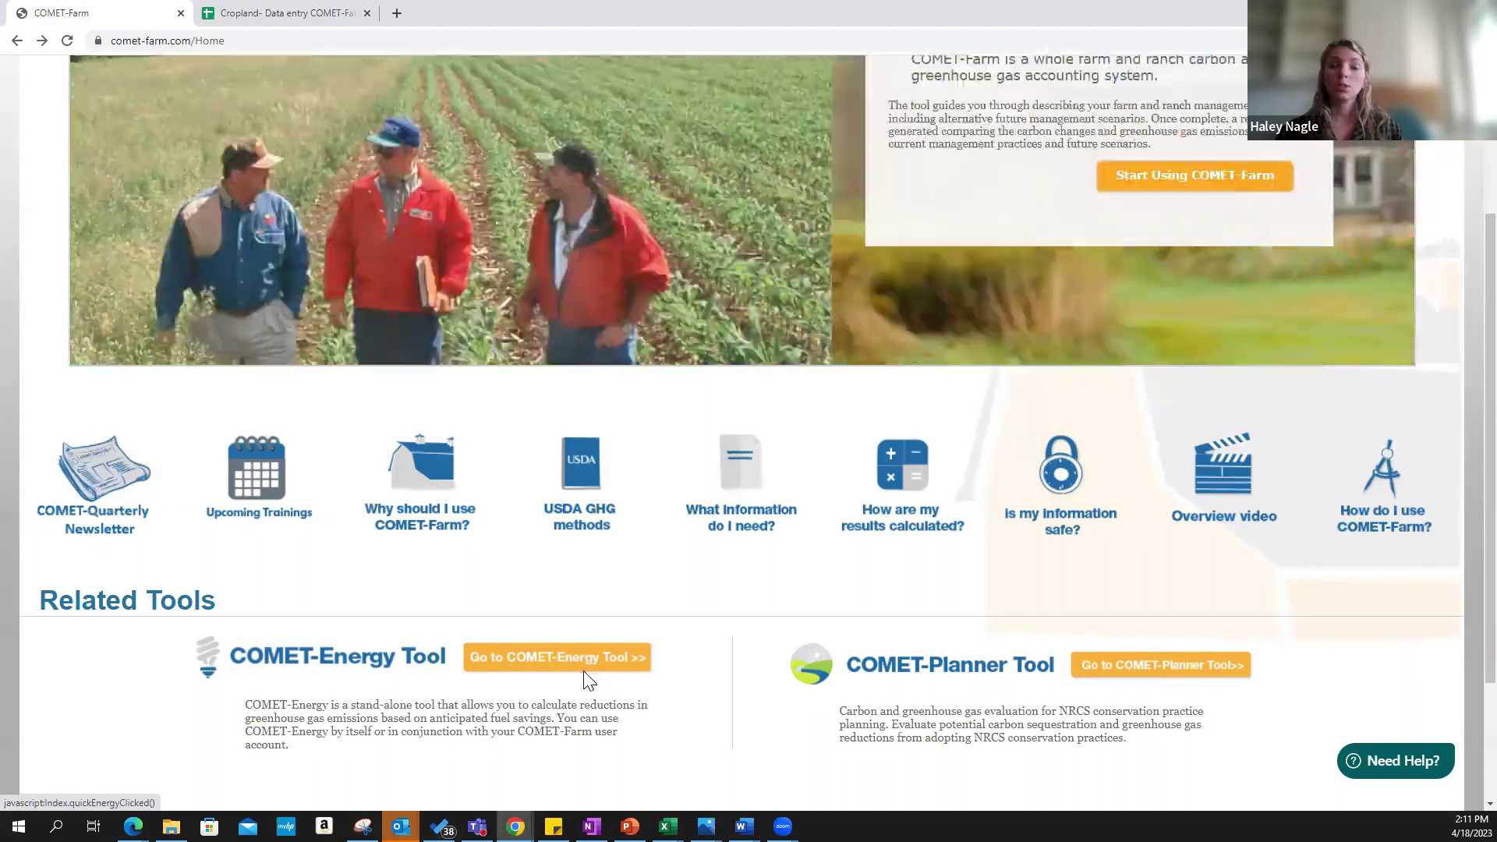
scroll(612, 679, "up", 1)
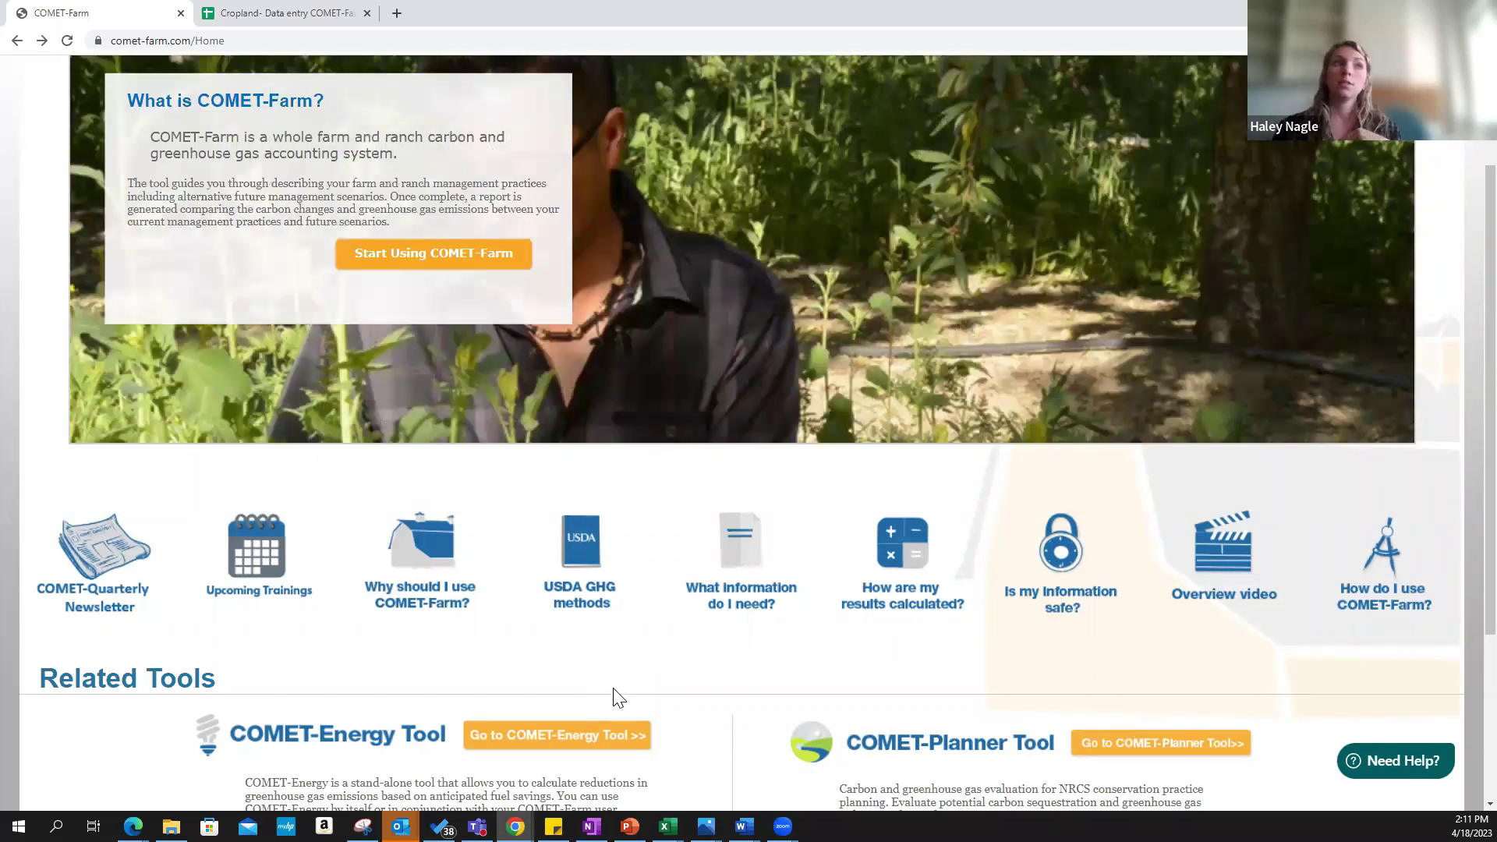
scroll(795, 615, "up", 2)
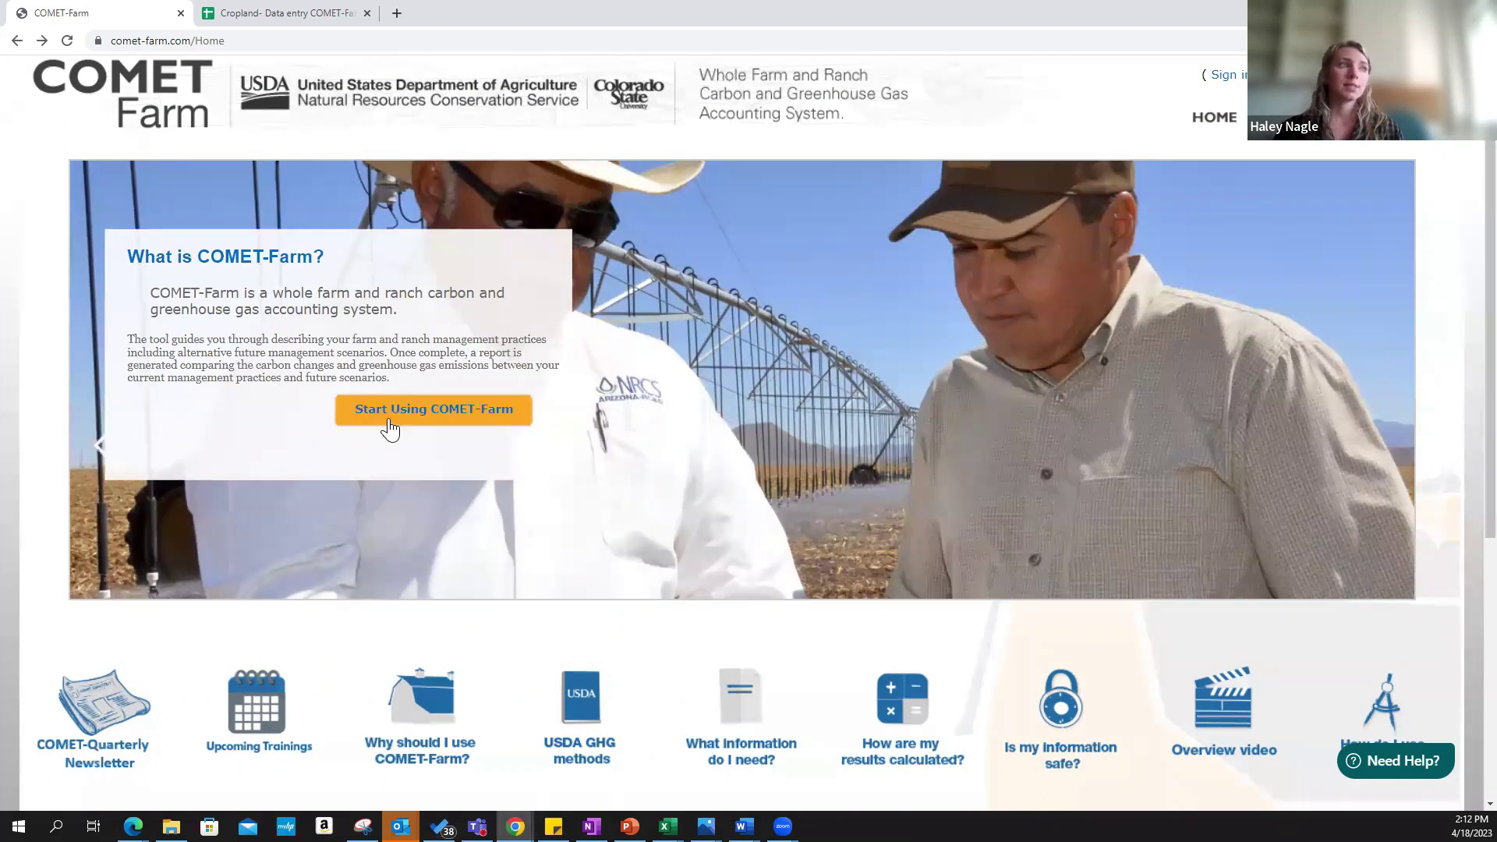
scroll(445, 435, "down", 3)
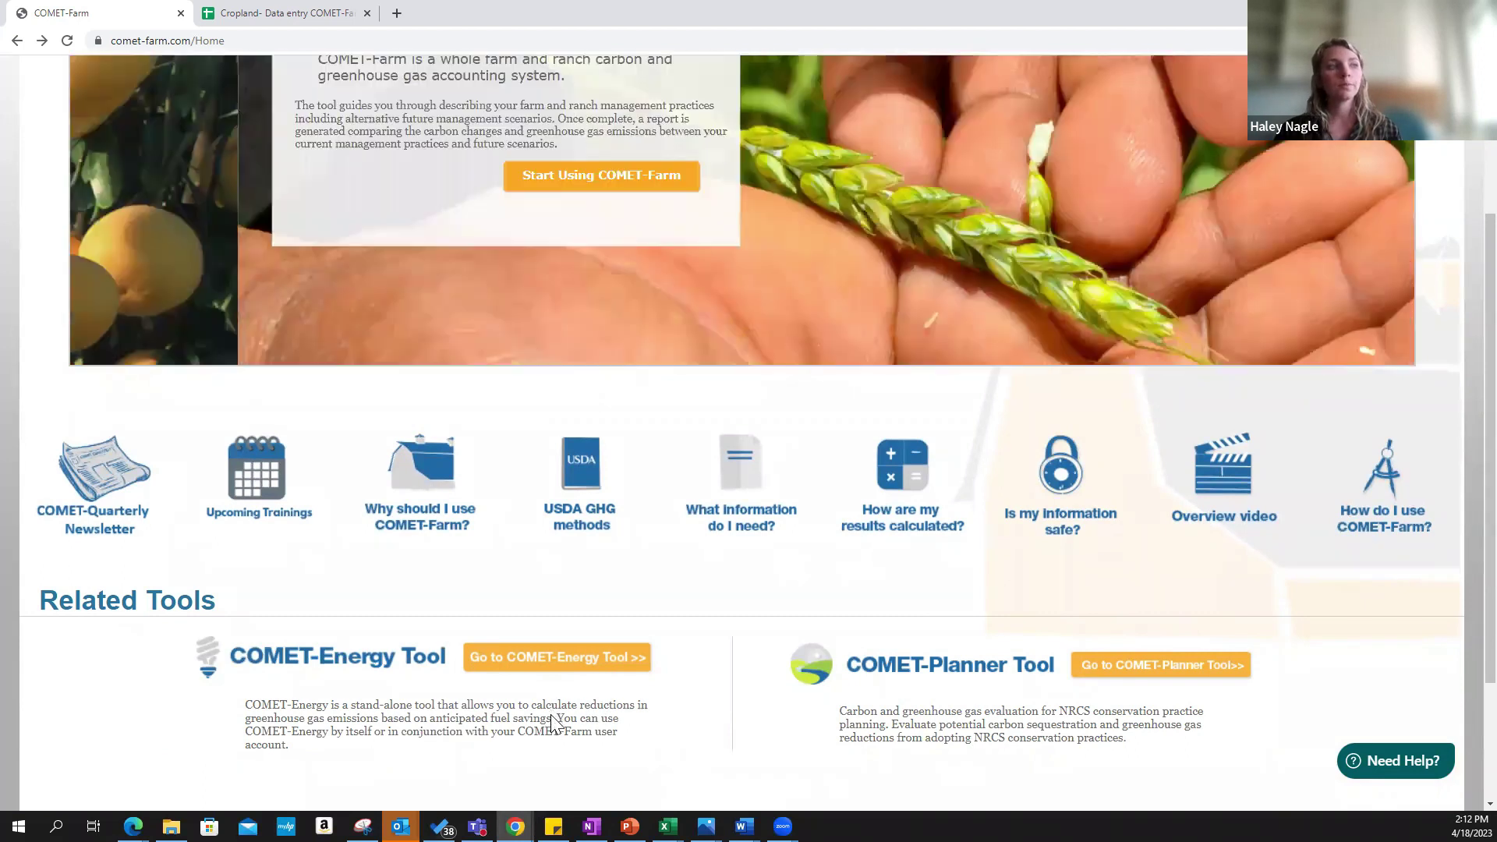
scroll(552, 724, "up", 2)
scroll(562, 739, "down", 1)
scroll(562, 725, "up", 1)
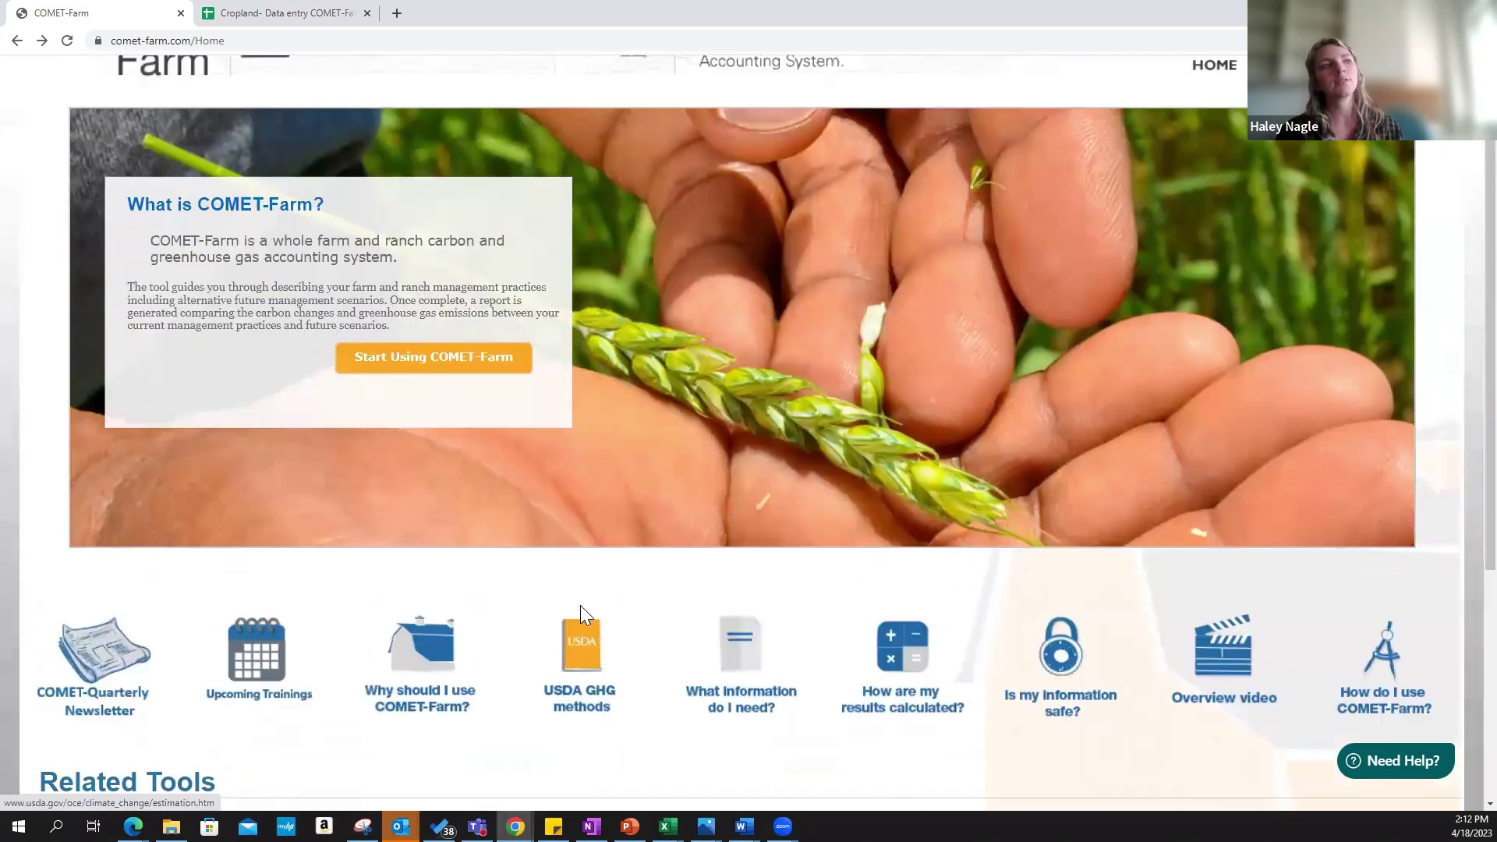
scroll(580, 605, "up", 1)
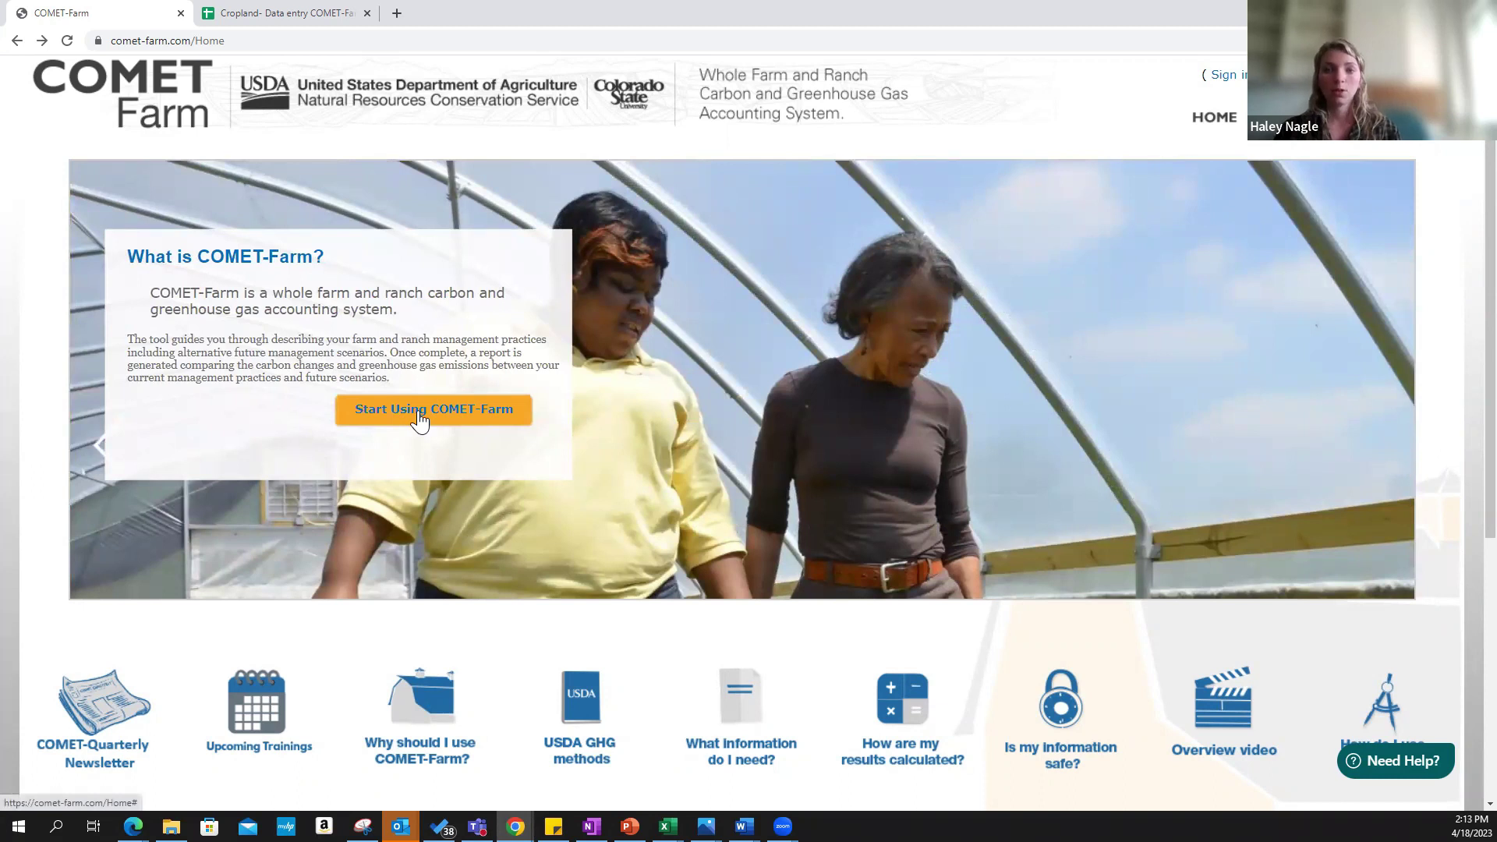
scroll(421, 425, "down", 3)
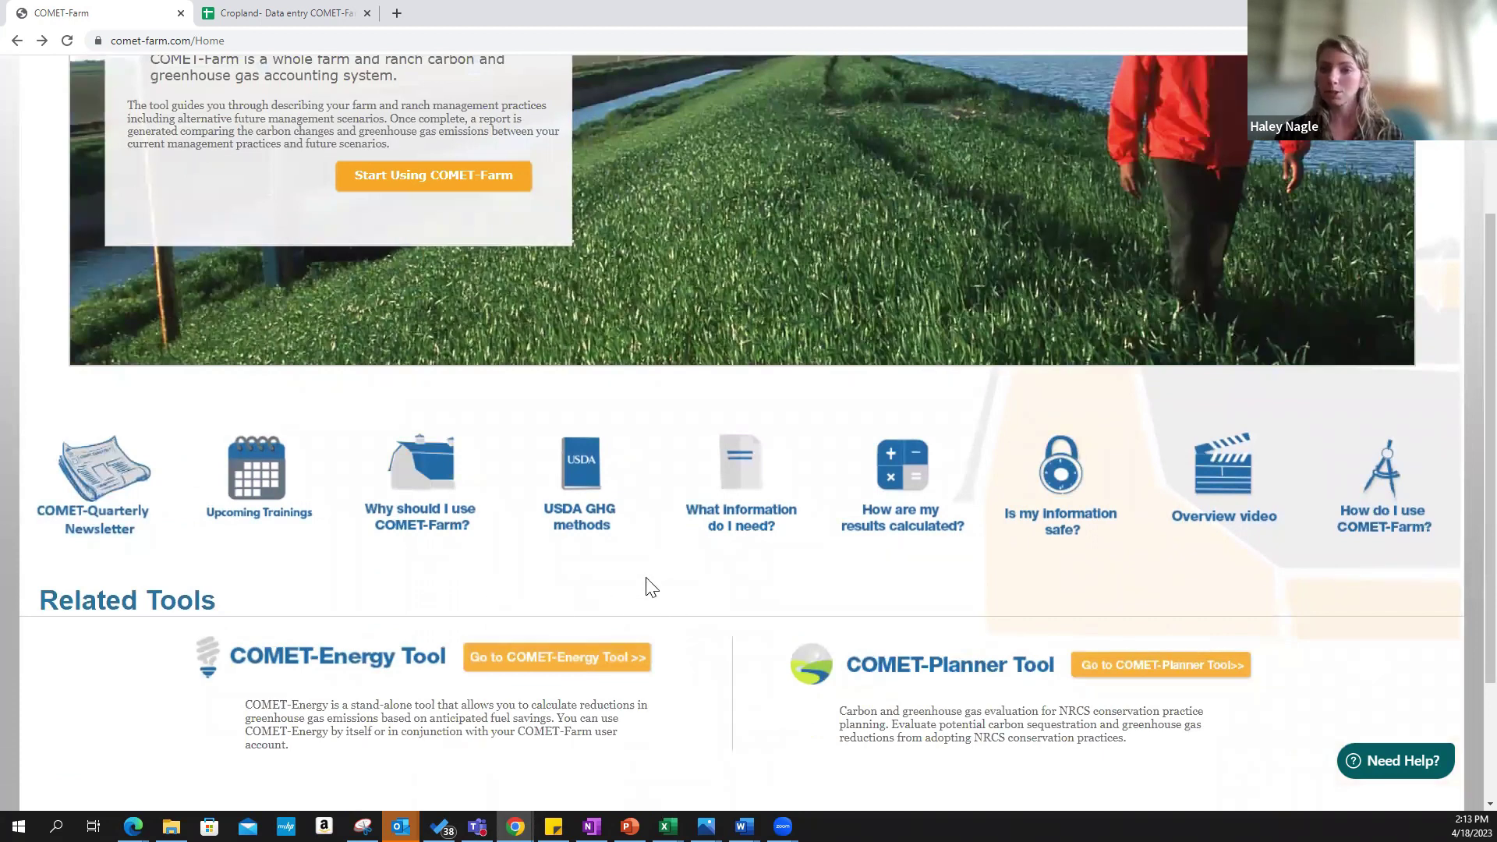
scroll(655, 600, "down", 1)
scroll(651, 608, "up", 1)
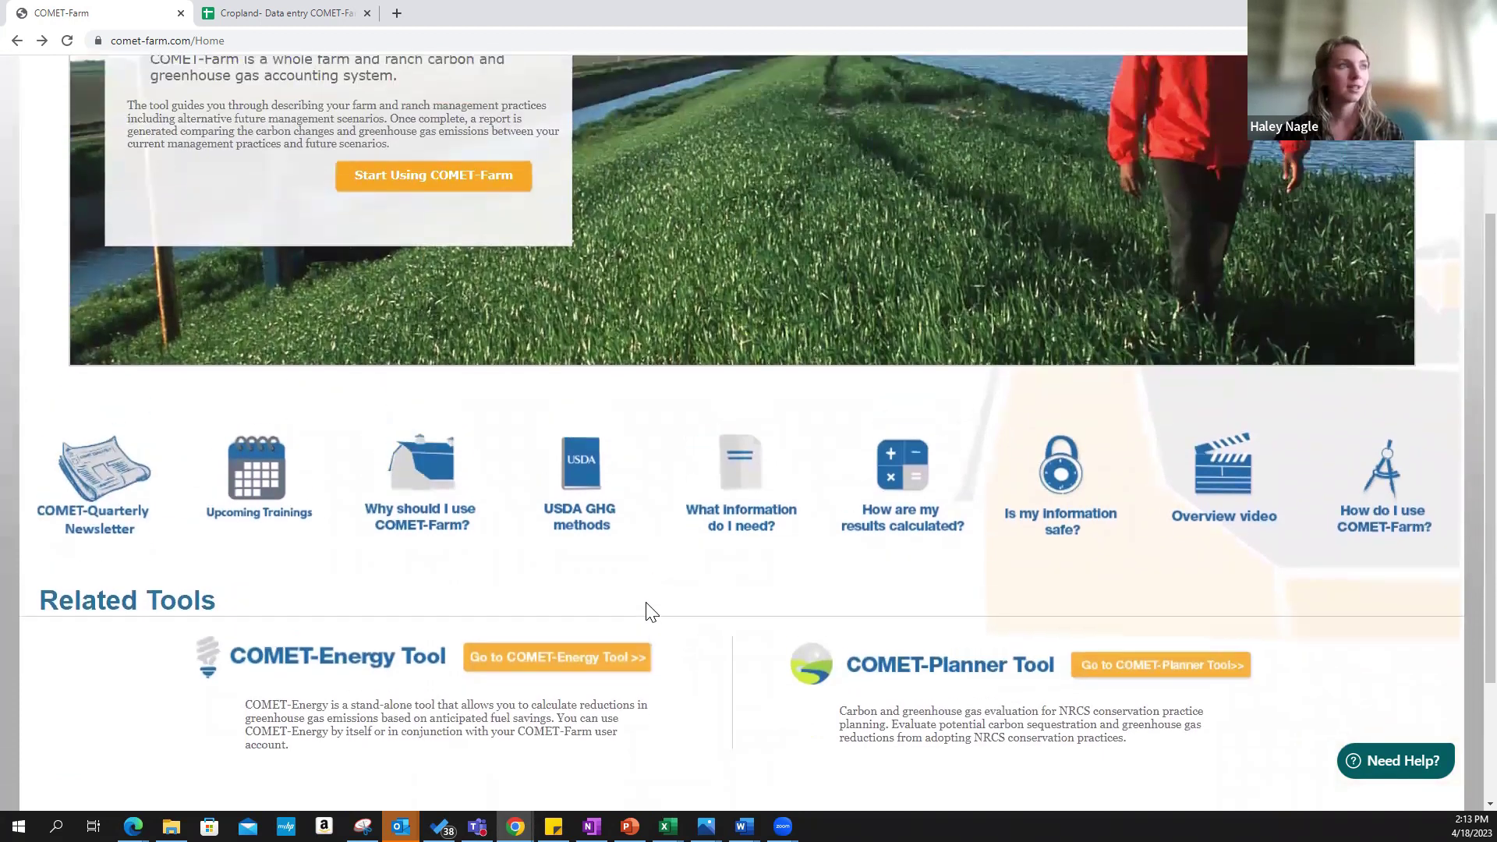
scroll(647, 611, "up", 3)
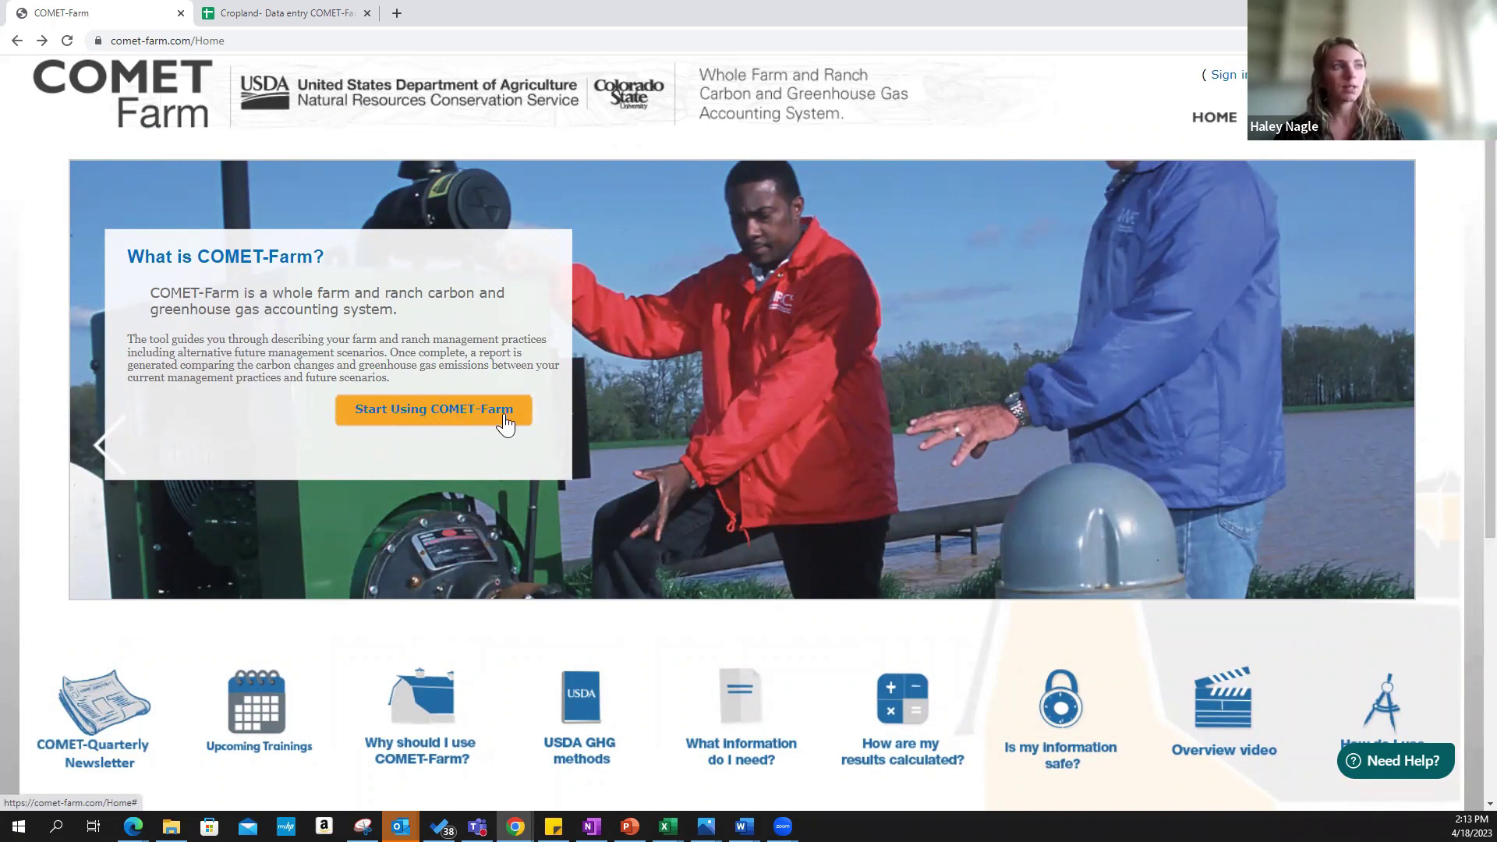
Start using COMET-Farm and sign in with the saved account credentials
left_click(413, 412)
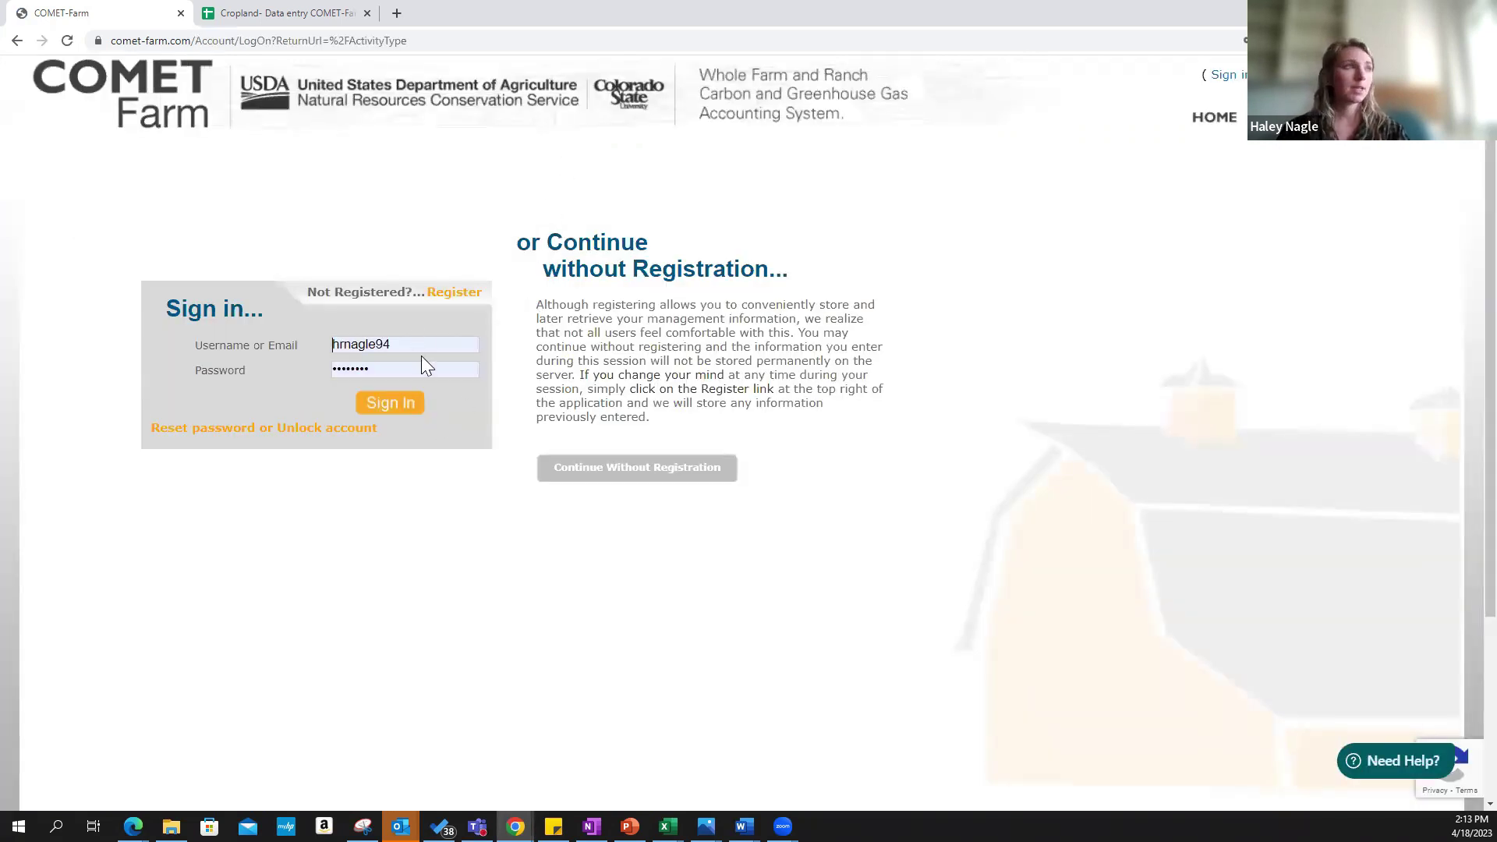
key("ctrl+plus")
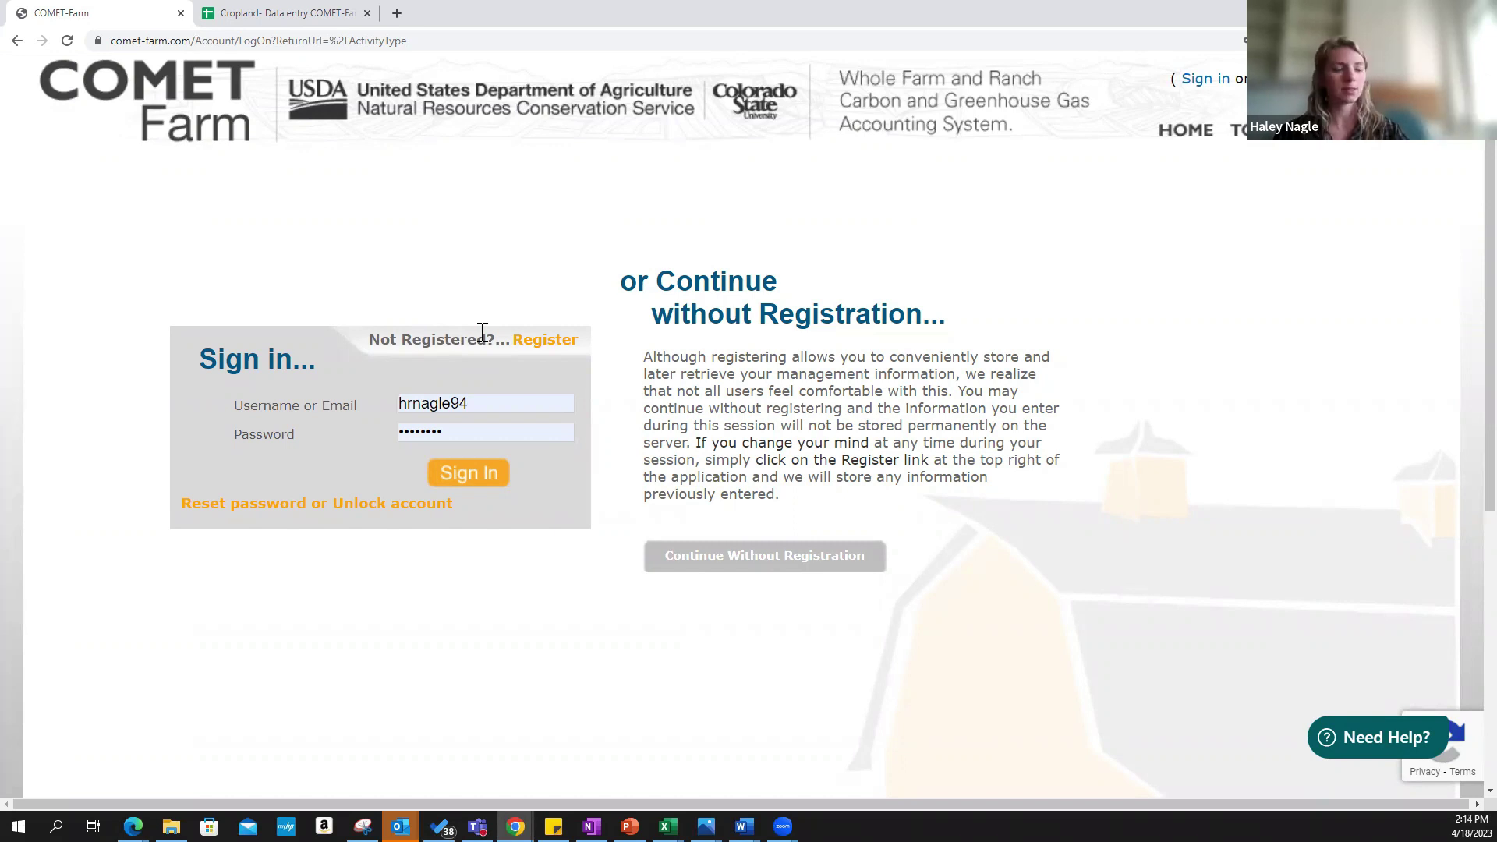
left_click(481, 485)
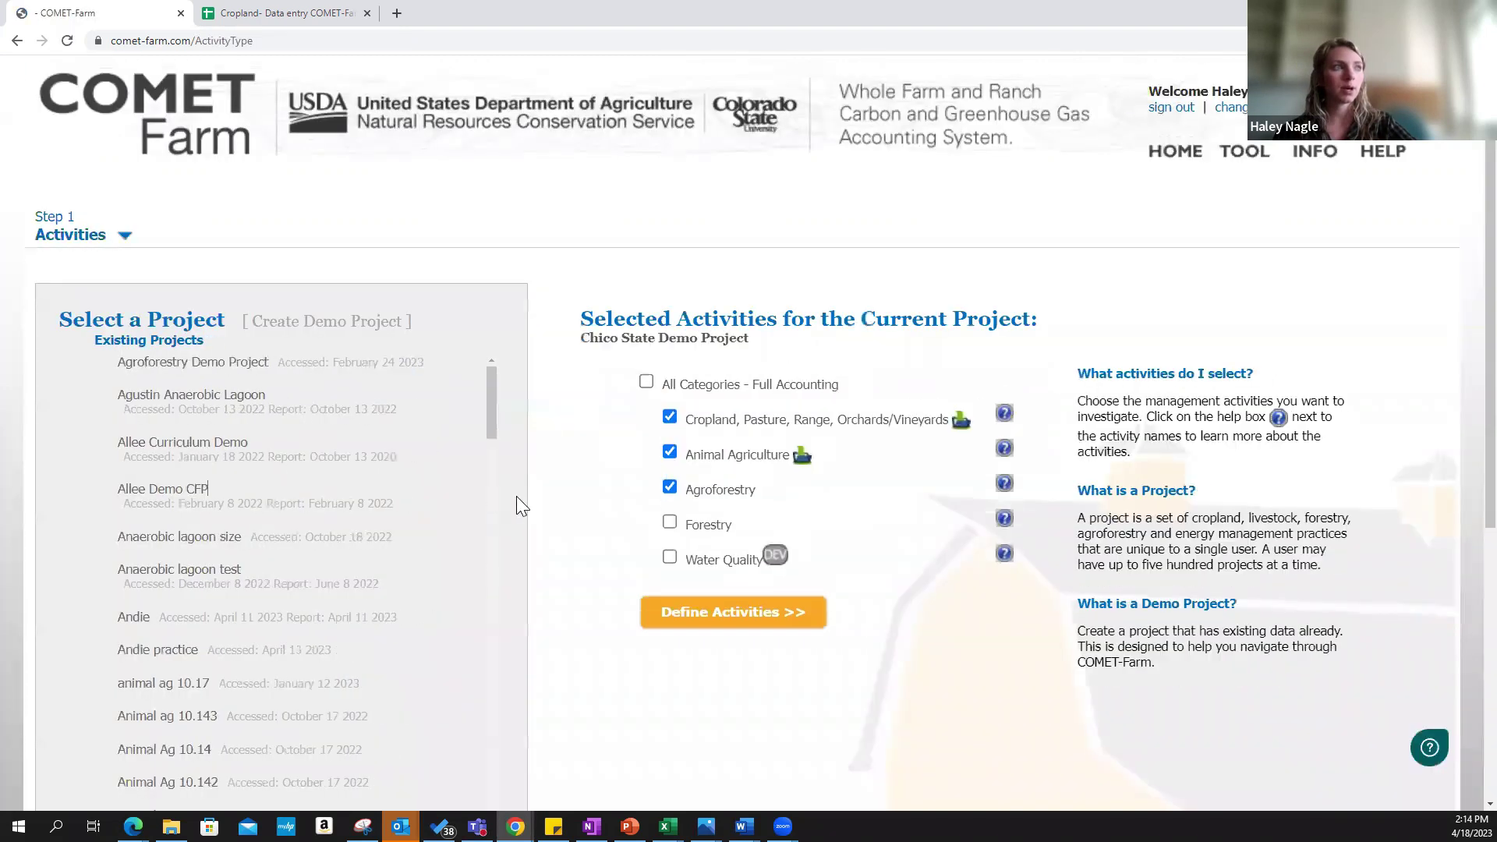
Review the existing projects list and the available demo project types, and dismiss the demo project dialog without creating one
scroll(492, 325, "down", 2)
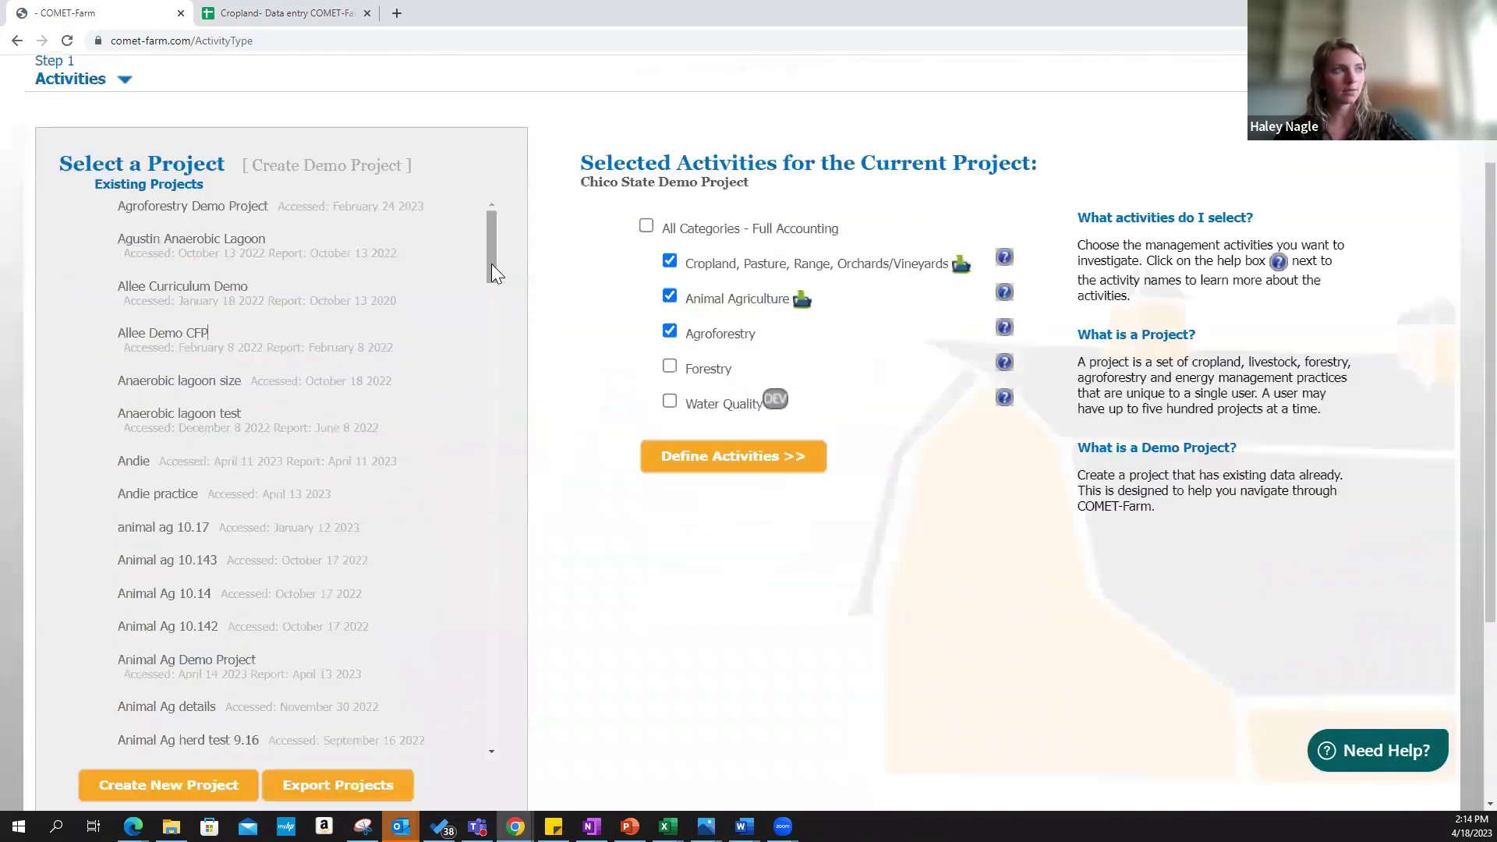
left_click_drag(491, 269, 530, 244)
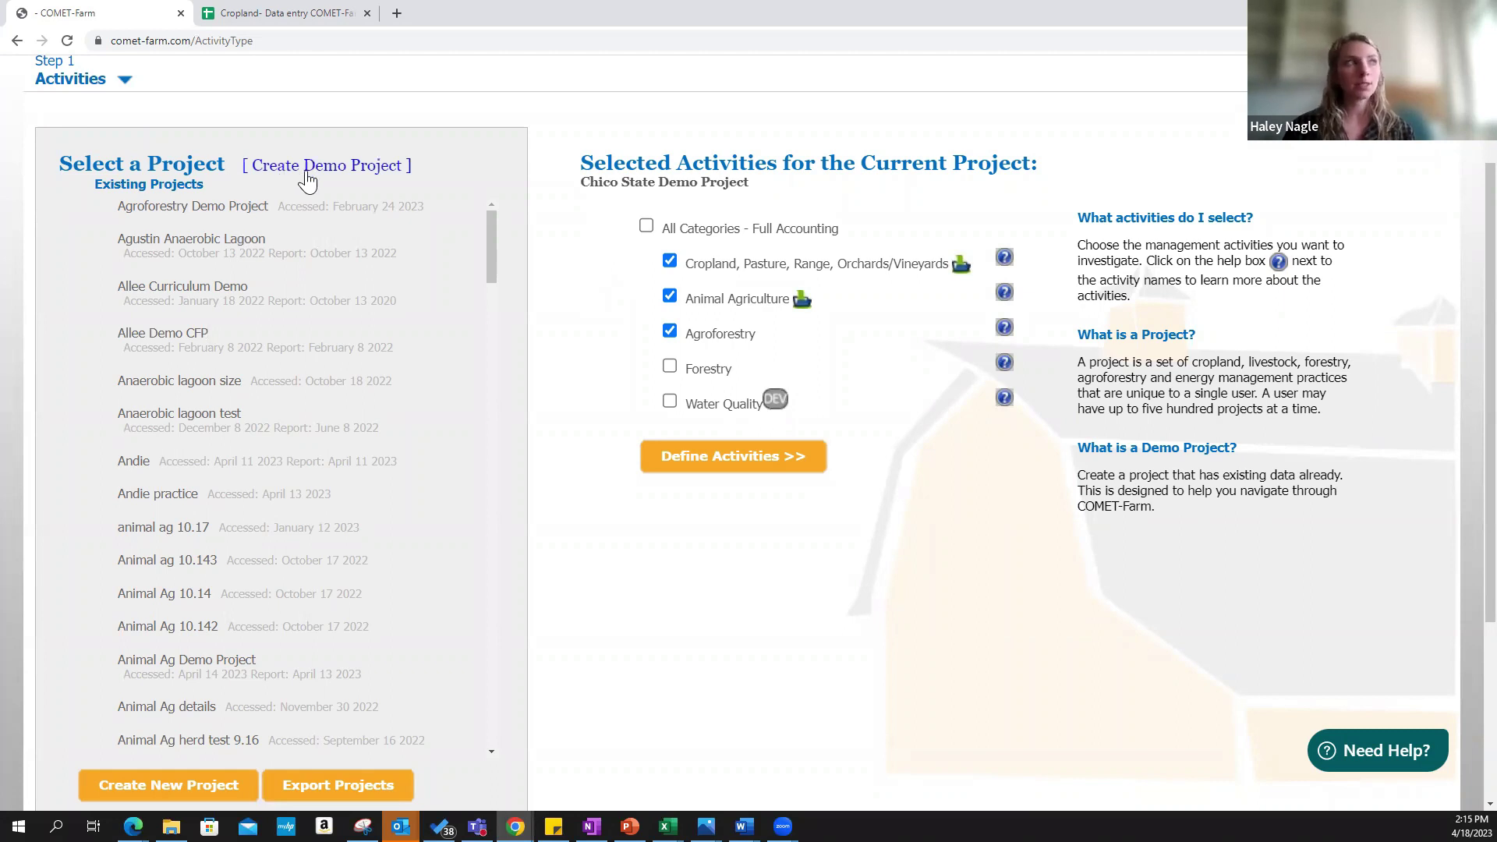
left_click(308, 166)
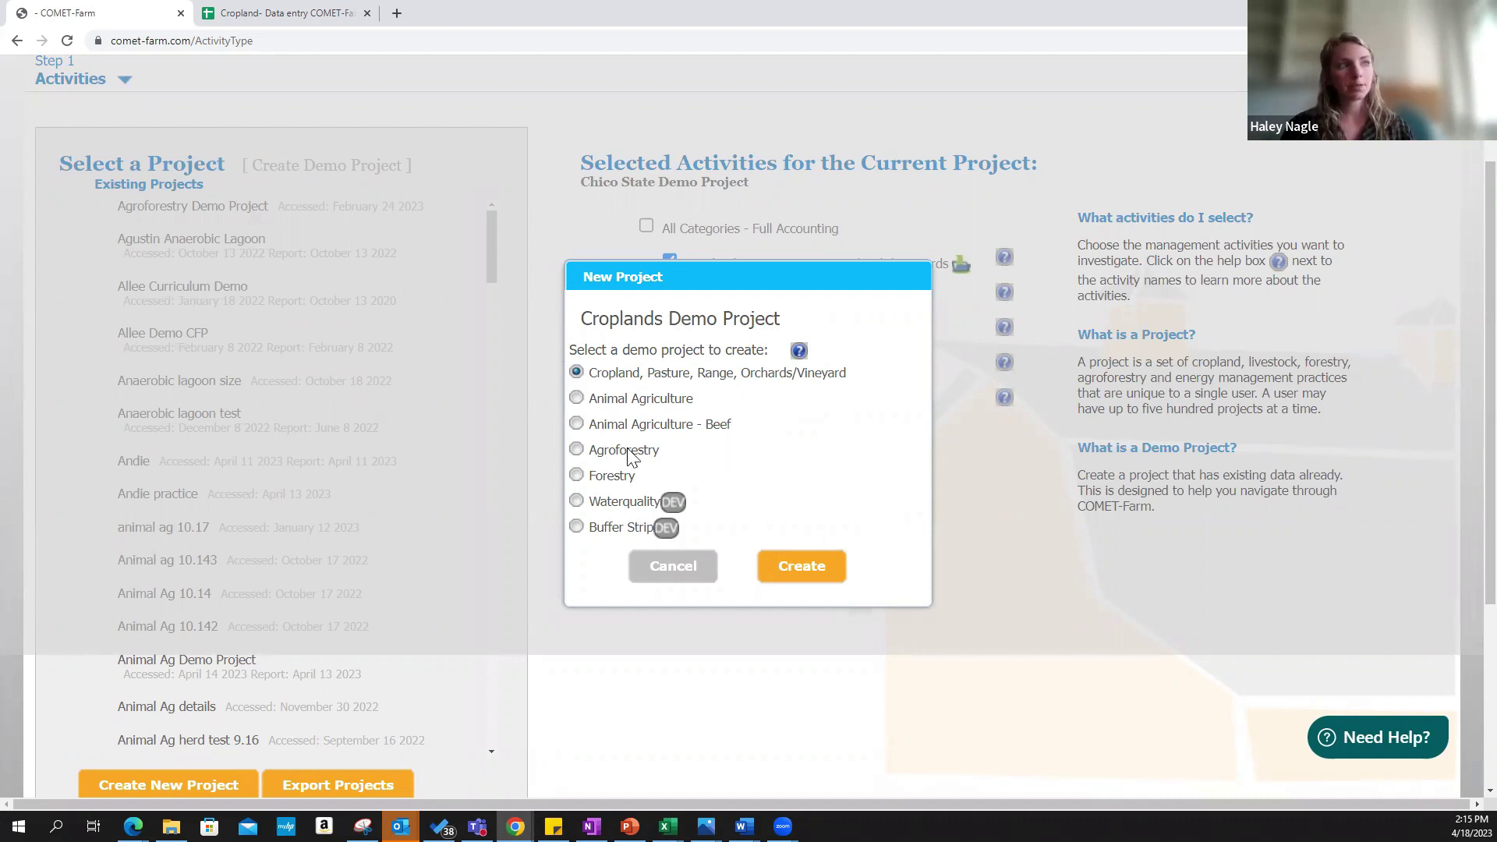
left_click_drag(645, 478, 590, 375)
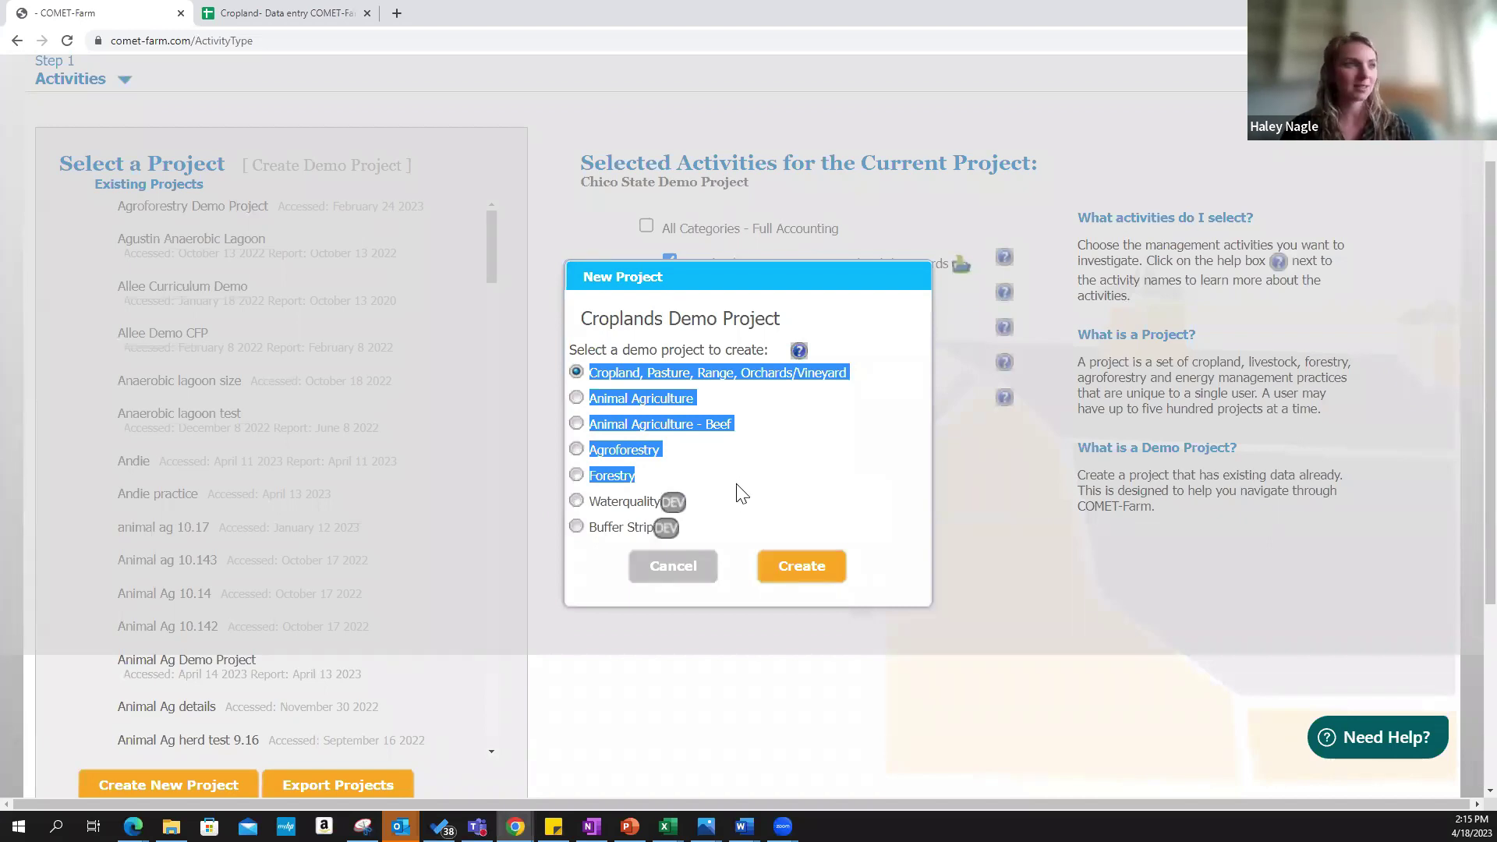
left_click(835, 476)
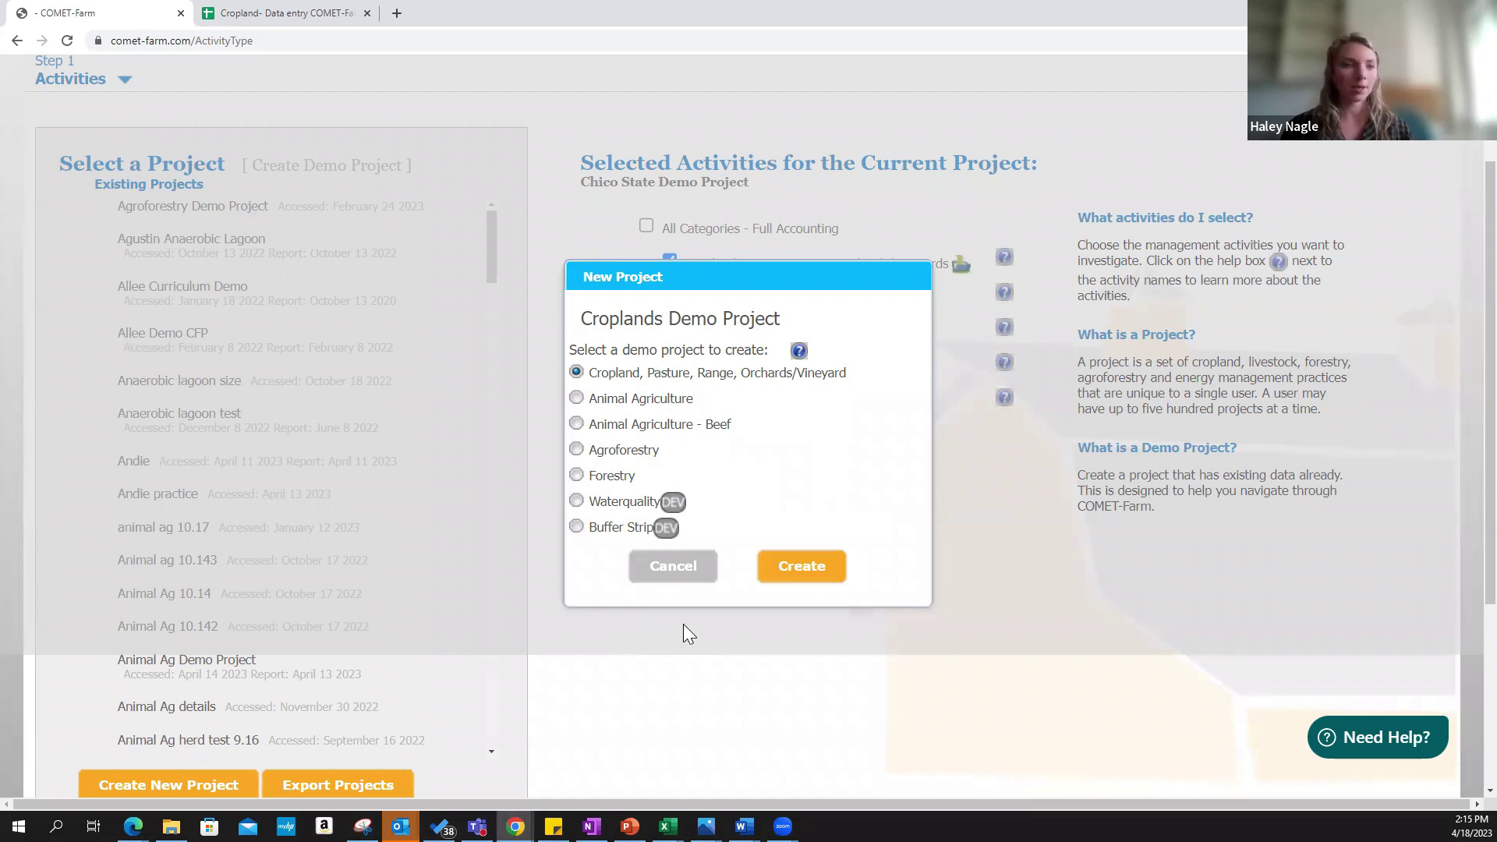
left_click(678, 563)
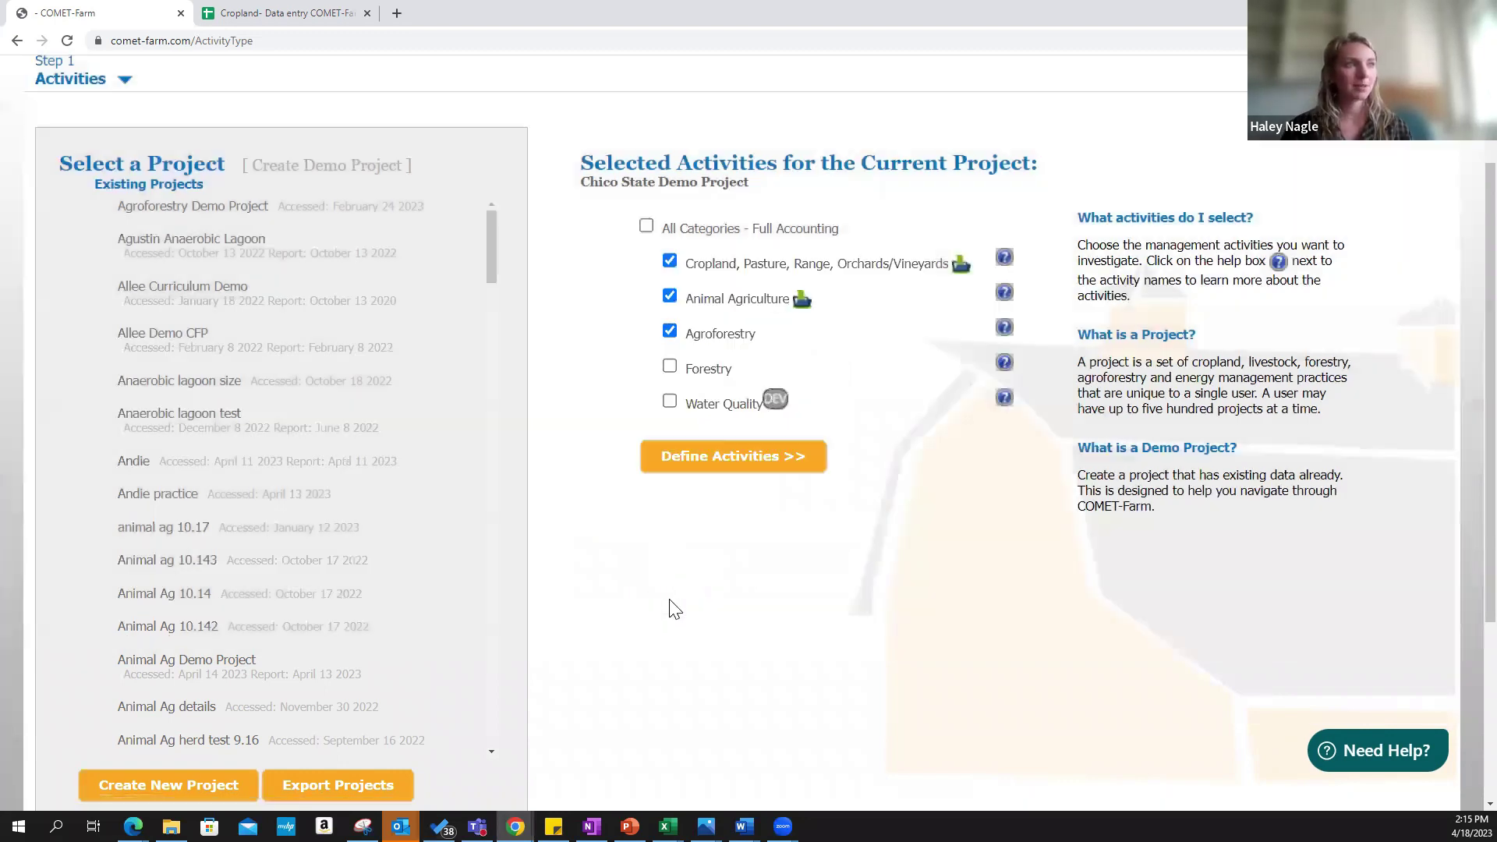
left_click(670, 262)
left_click(670, 263)
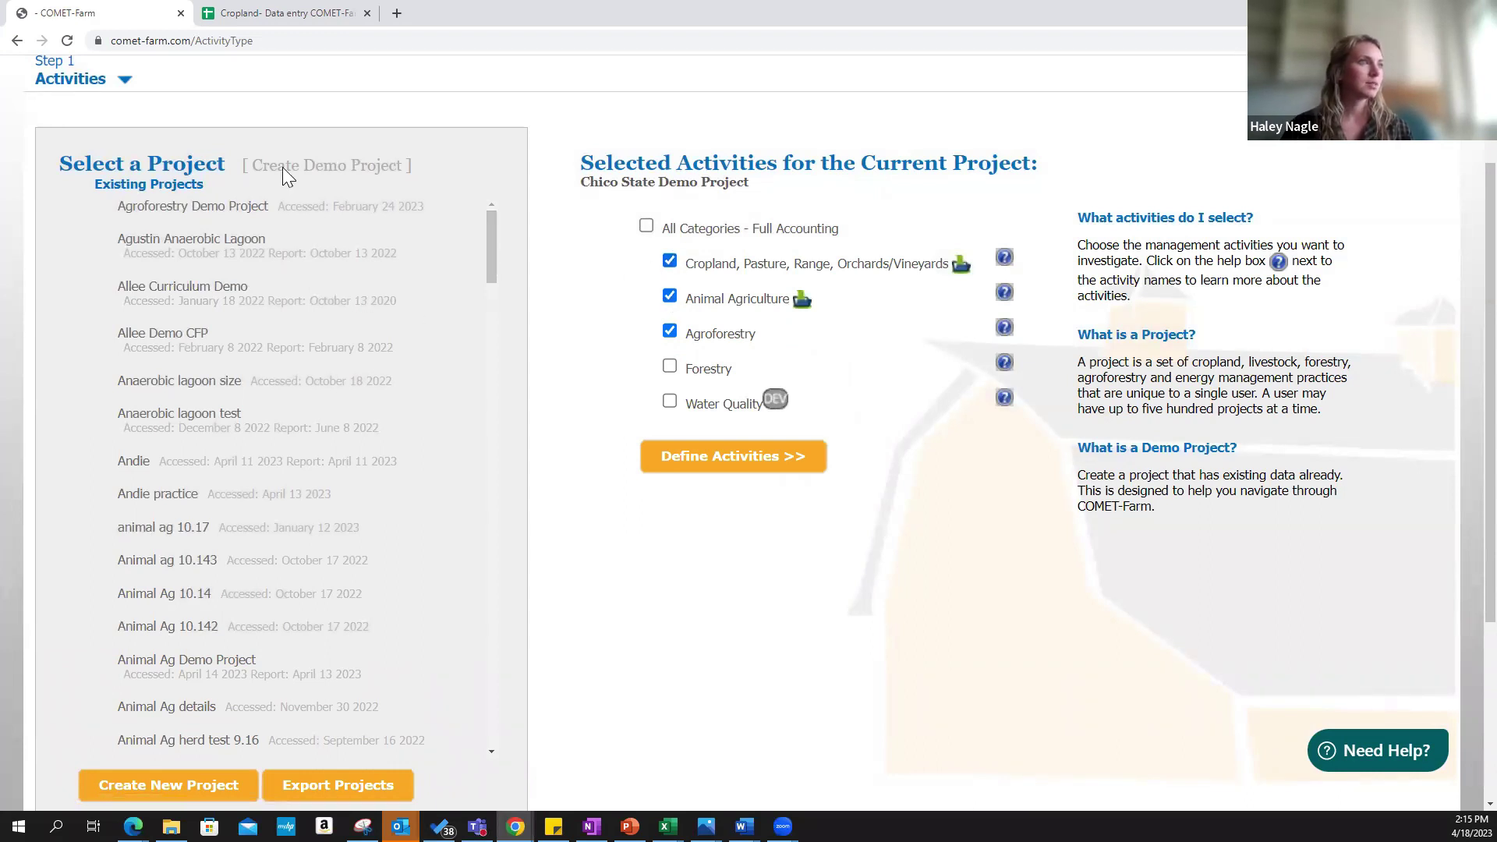
Create a new project named "Washington Sample" and locate it at the end of the existing projects list
scroll(499, 468, "down", 1)
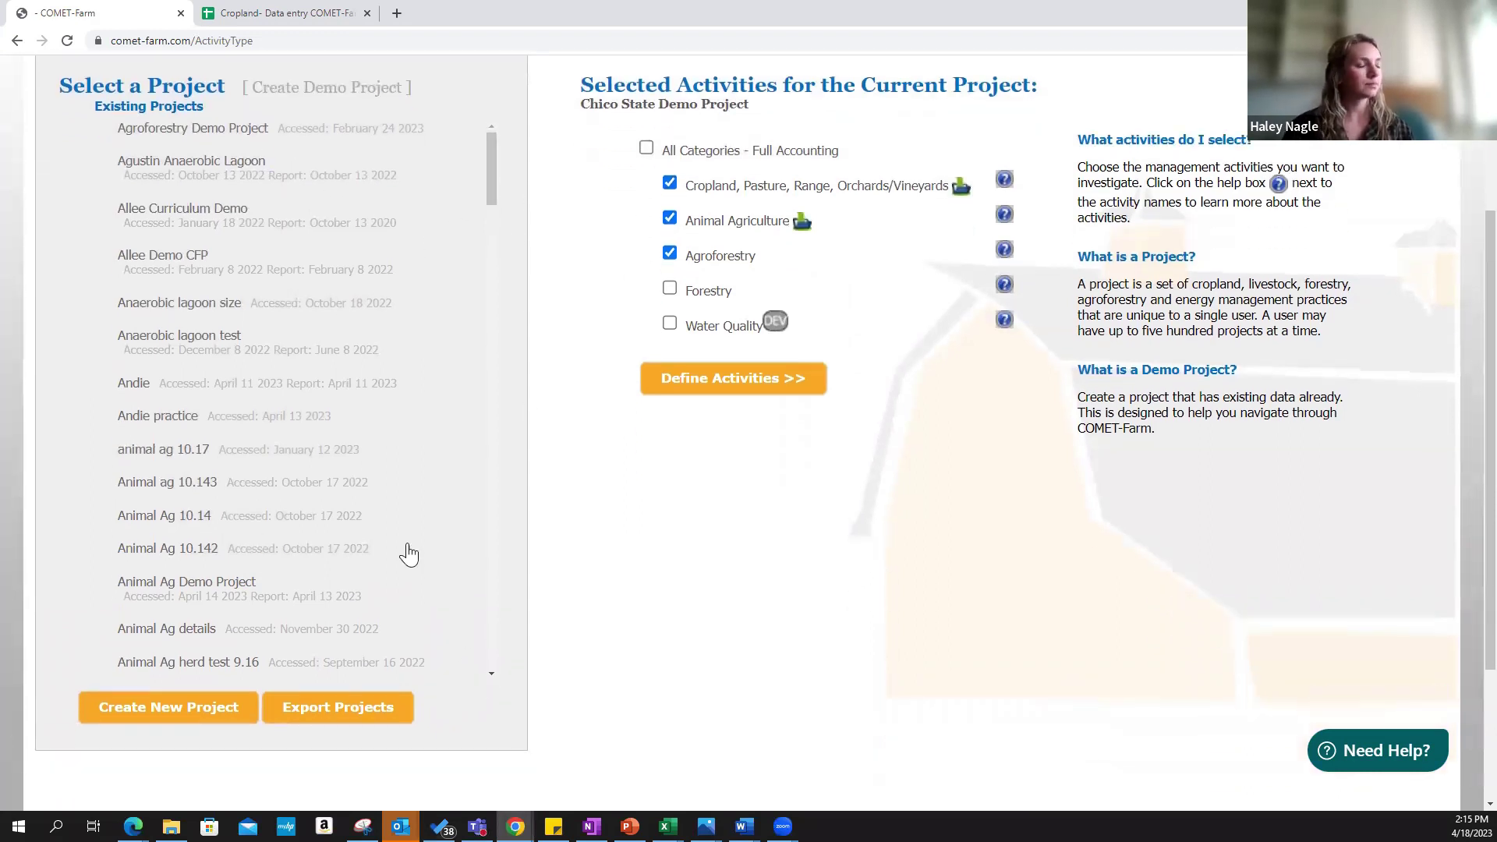
left_click(178, 712)
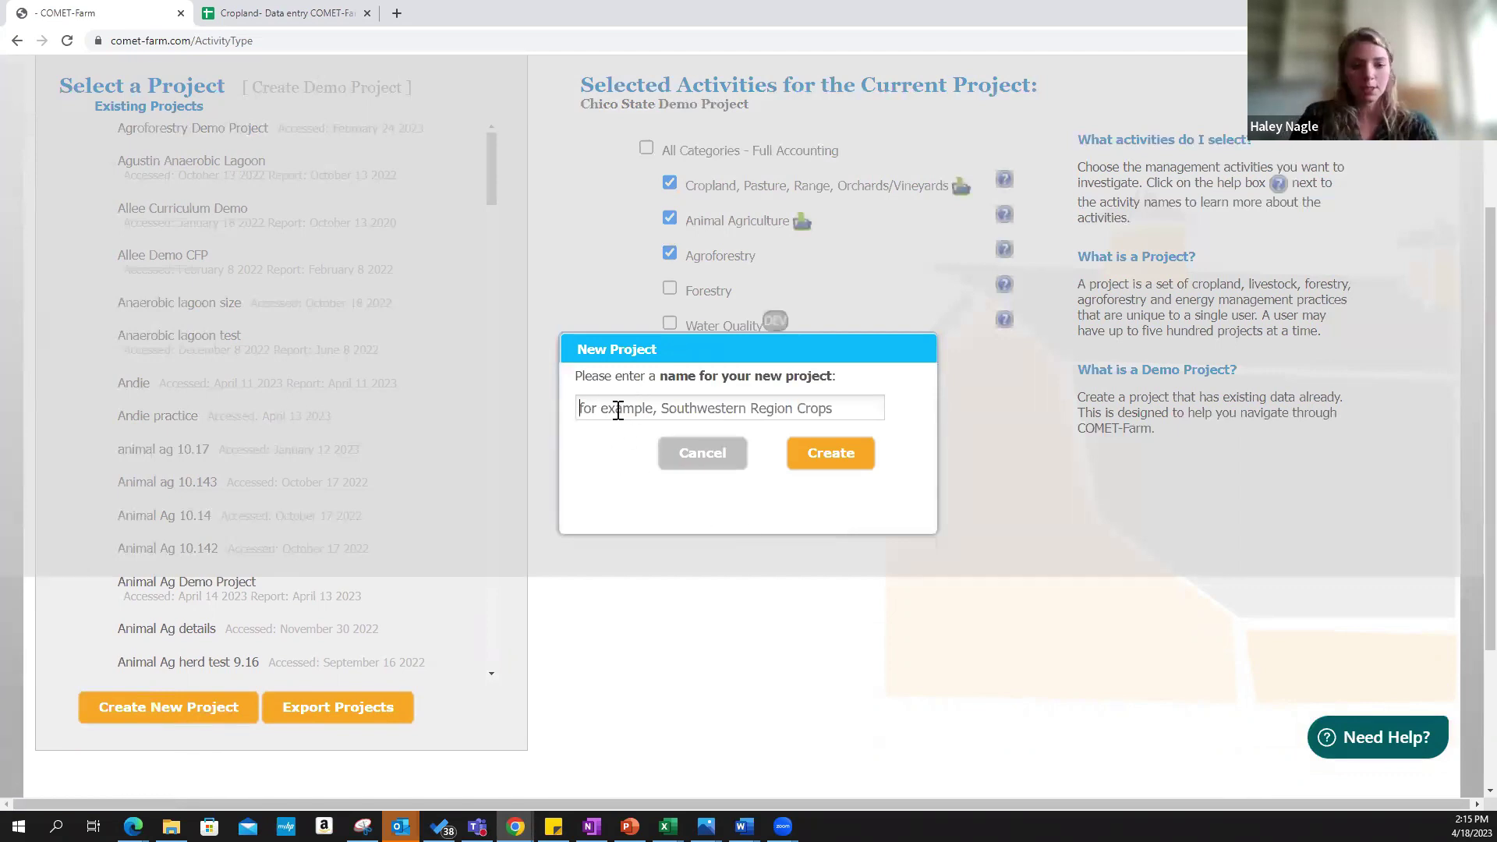
type("Washi")
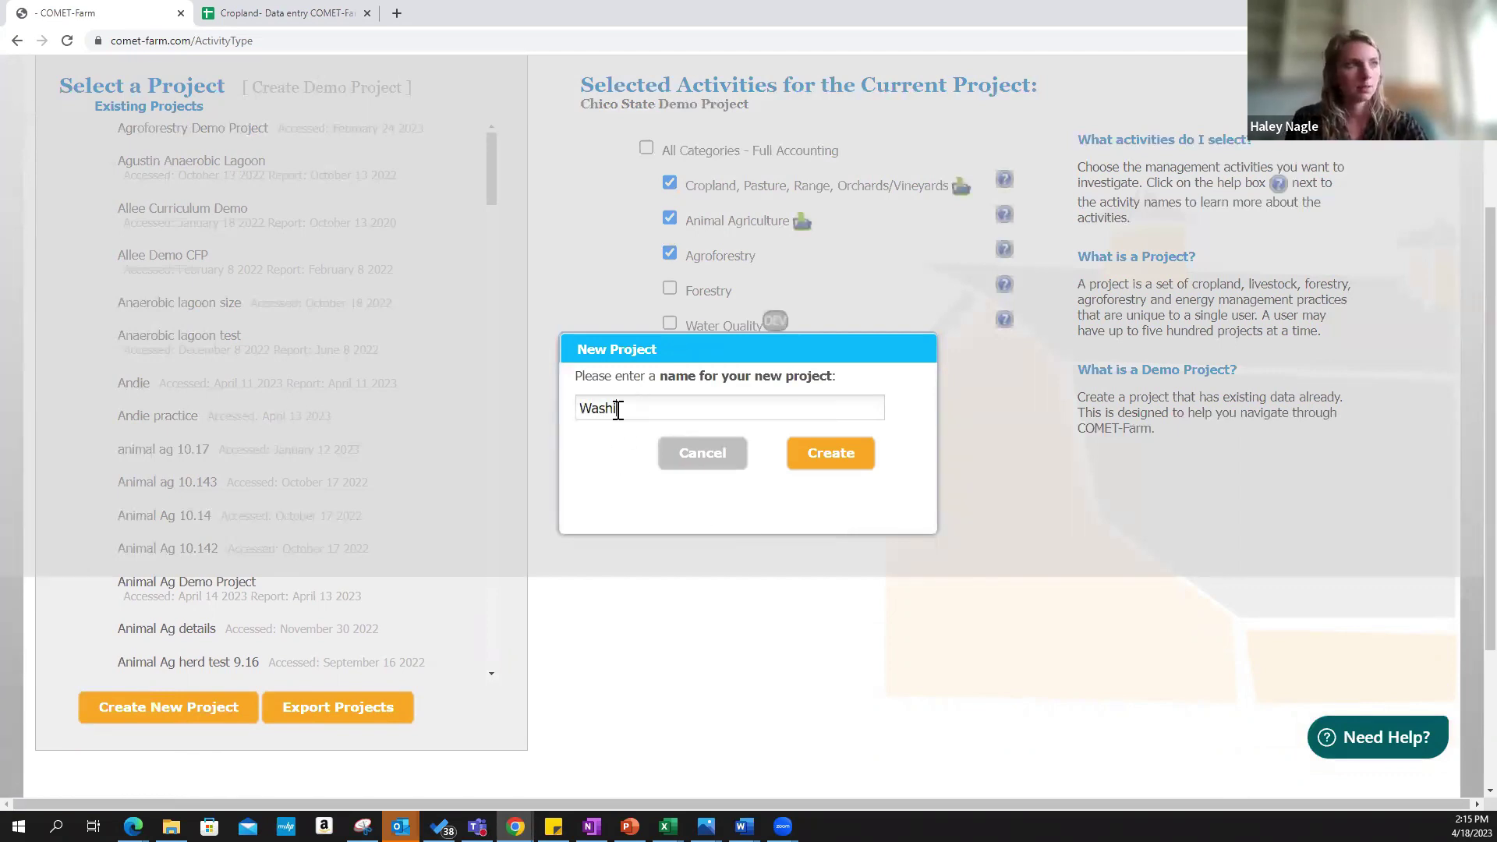
type("ngton Sample")
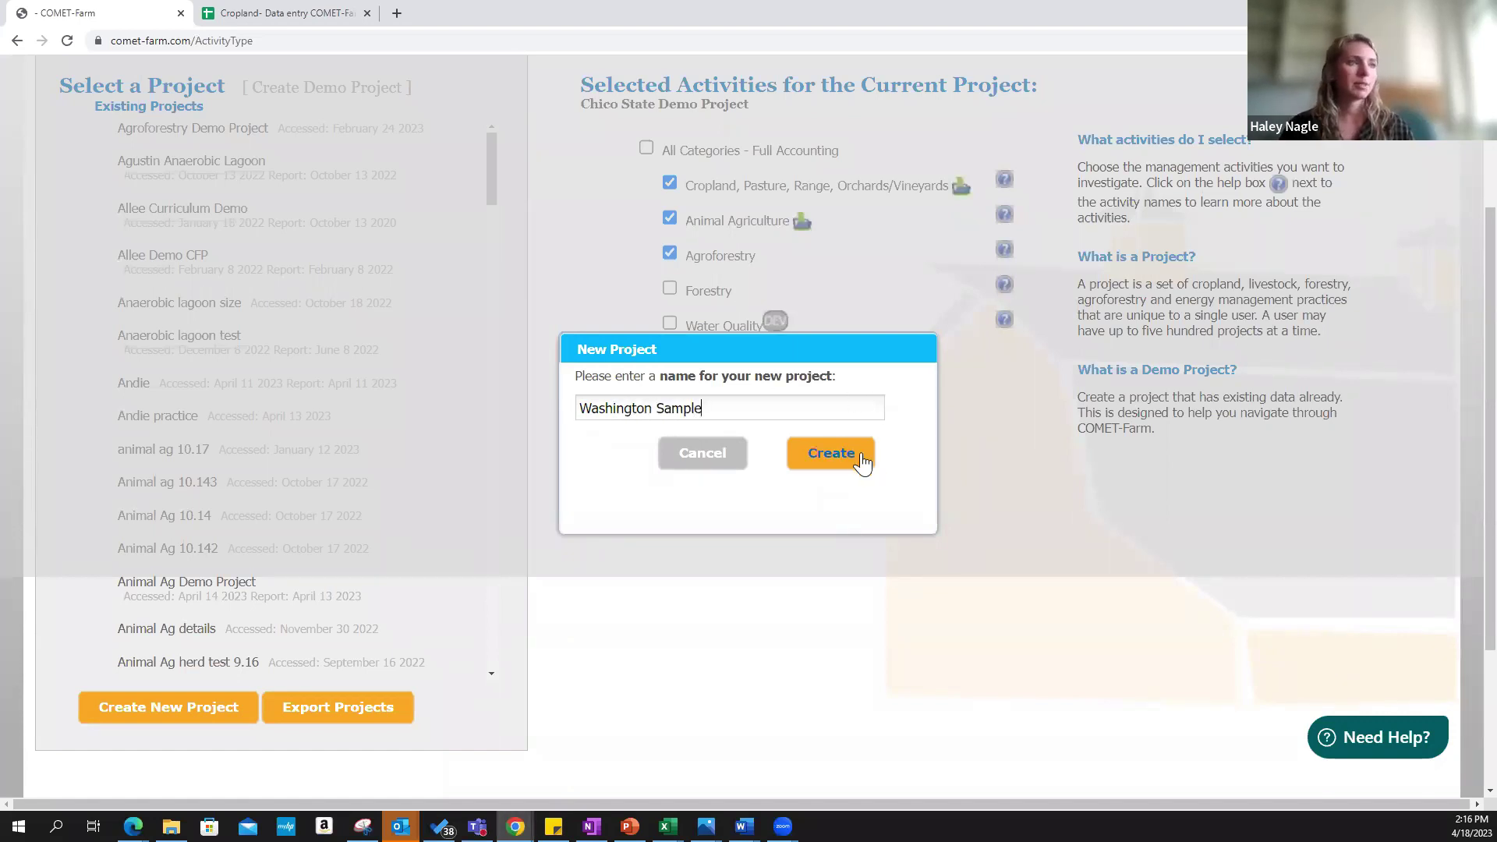
left_click(851, 462)
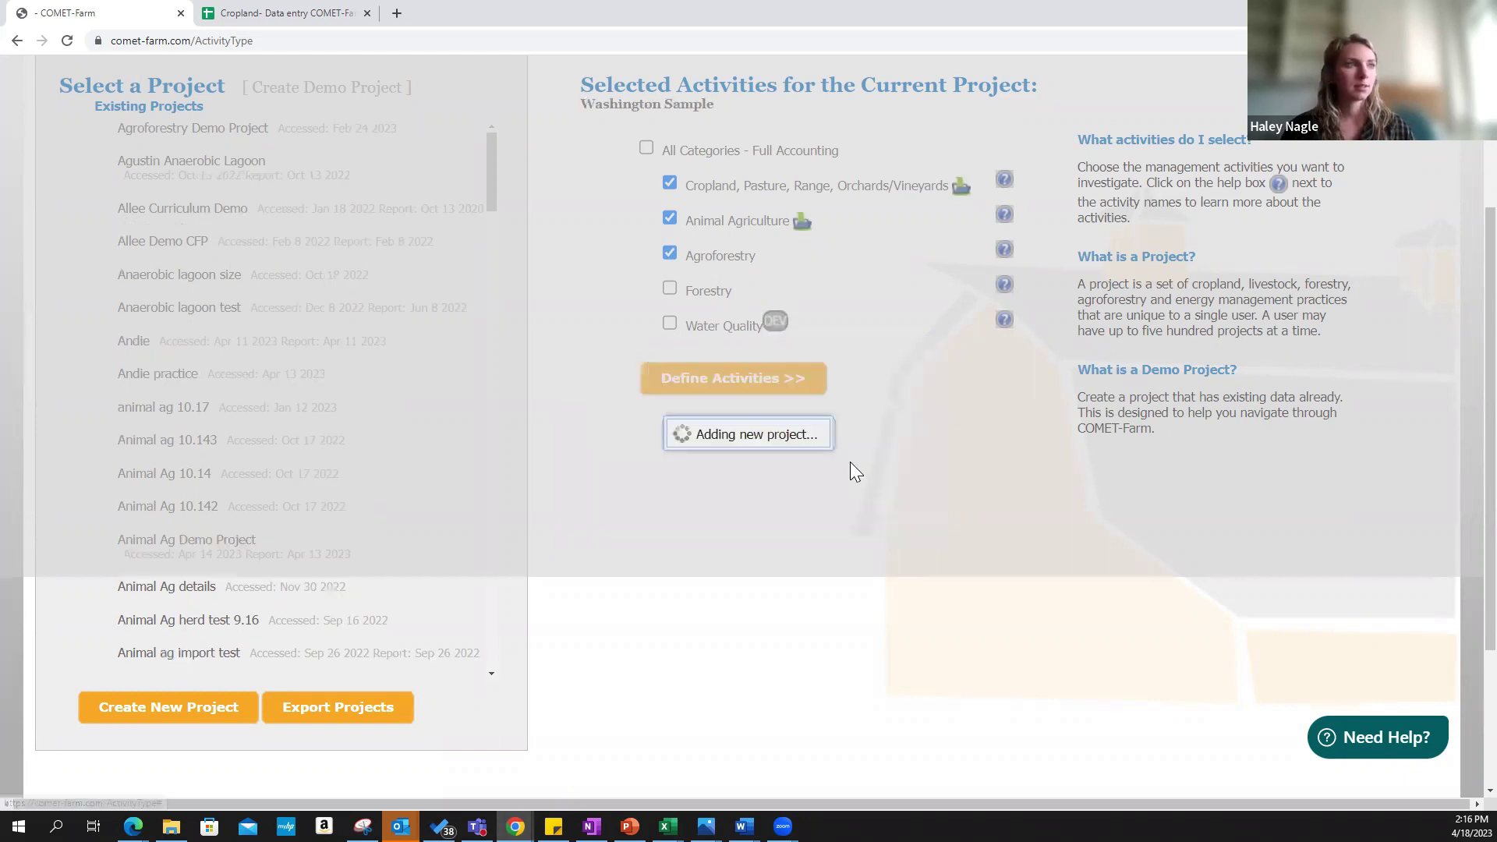
scroll(495, 183, "down", 1)
left_click_drag(500, 195, 503, 689)
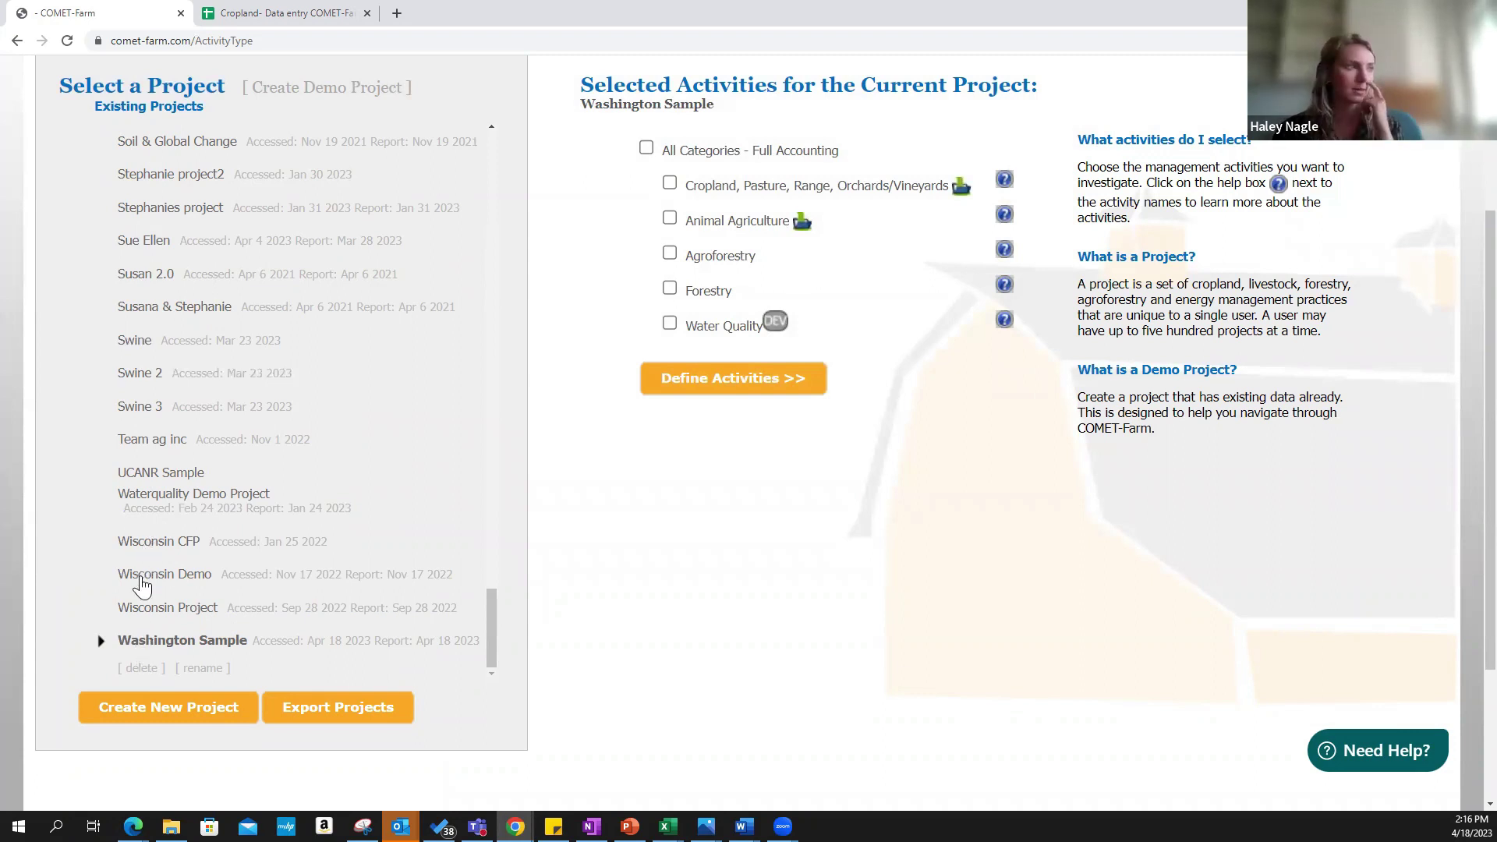
Try out selecting several activities for the project, including Cropland and Animal Agriculture, and clear them all again
scroll(680, 632, "up", 1)
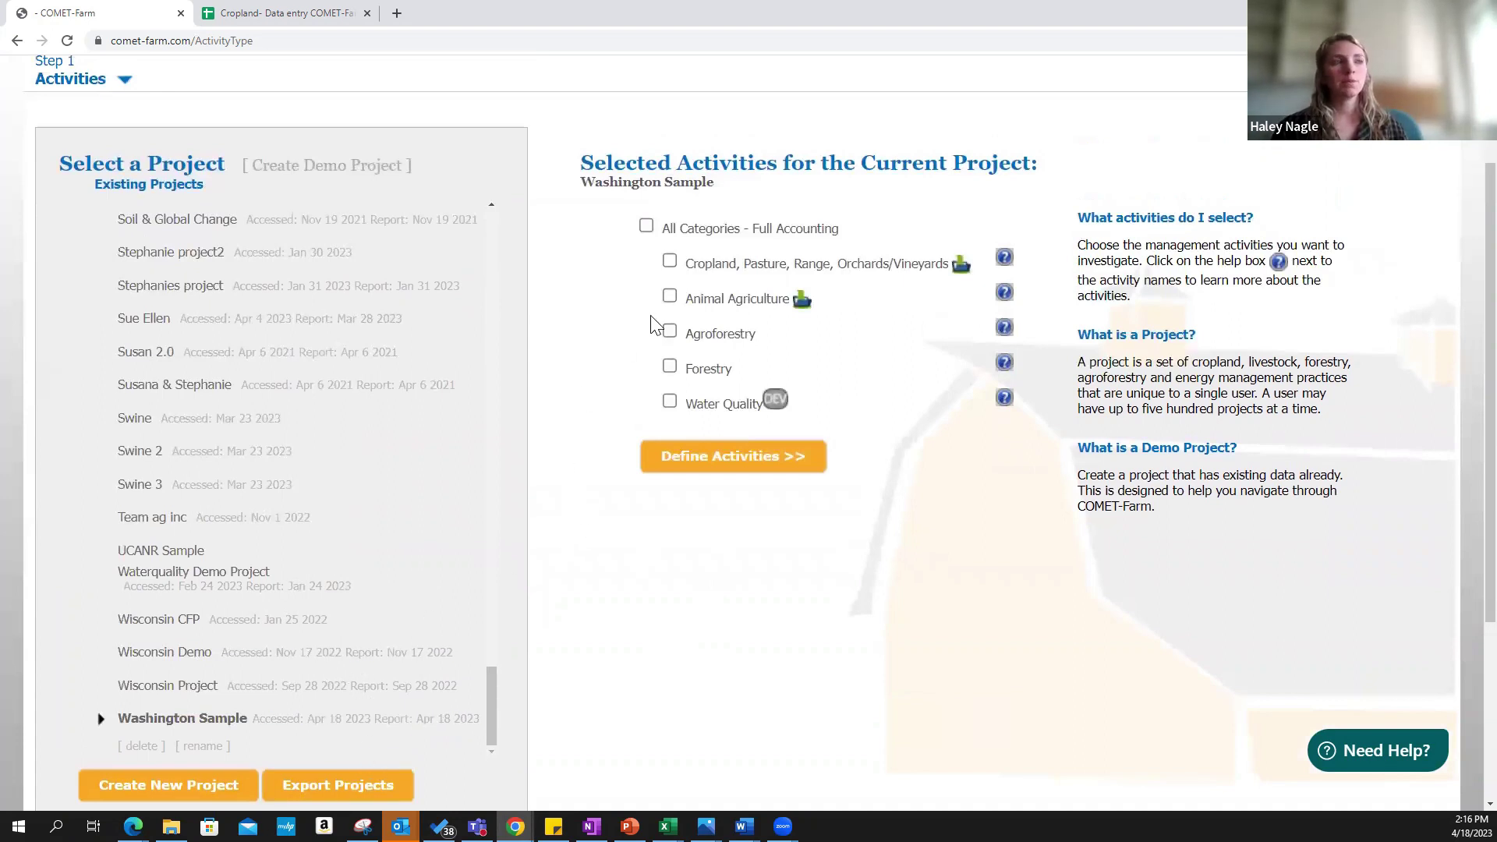
scroll(780, 347, "up", 1)
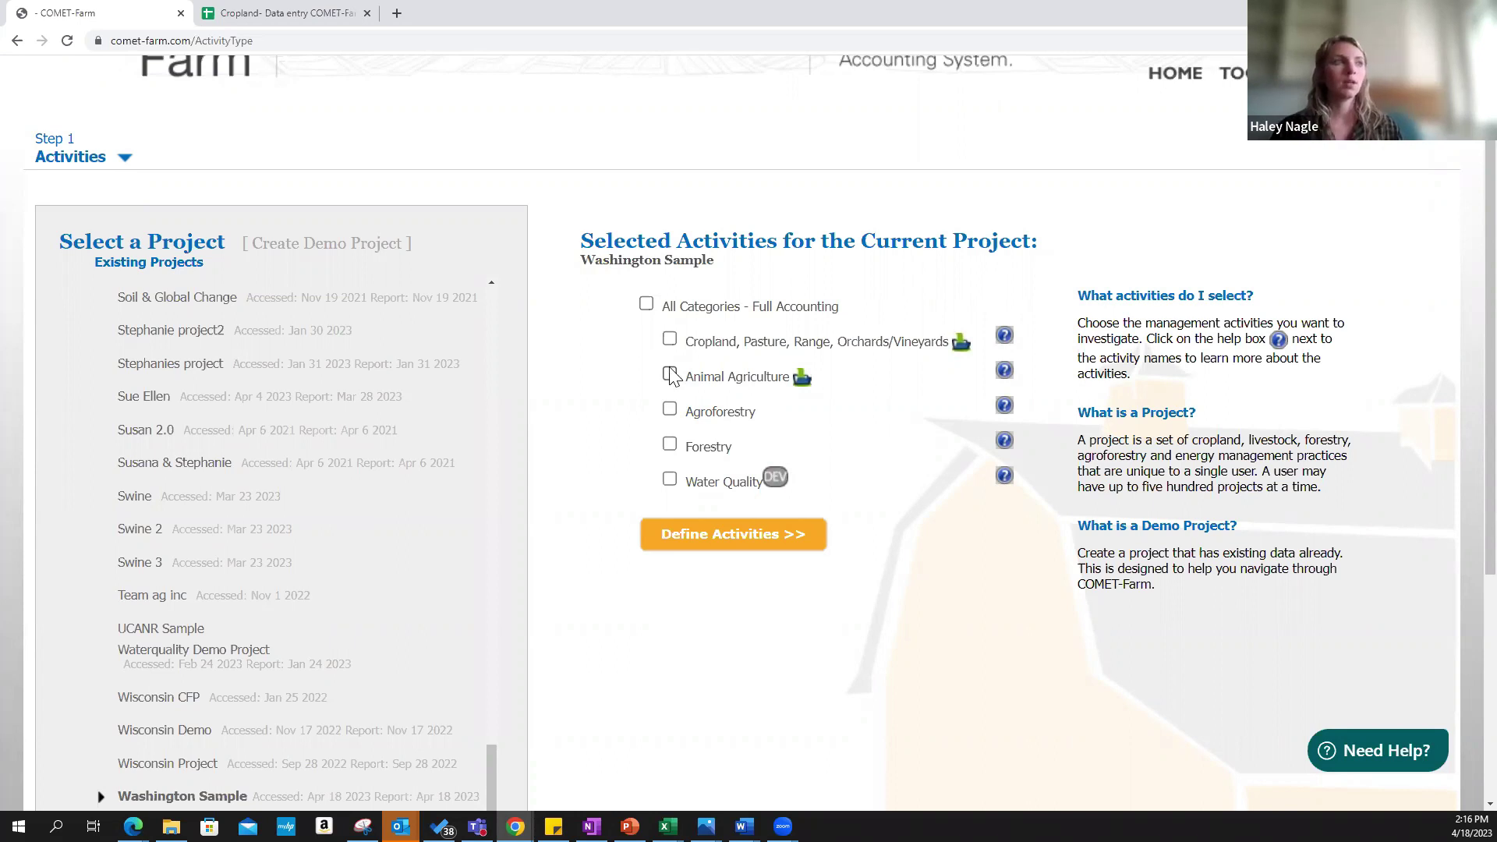
left_click(669, 338)
left_click(671, 376)
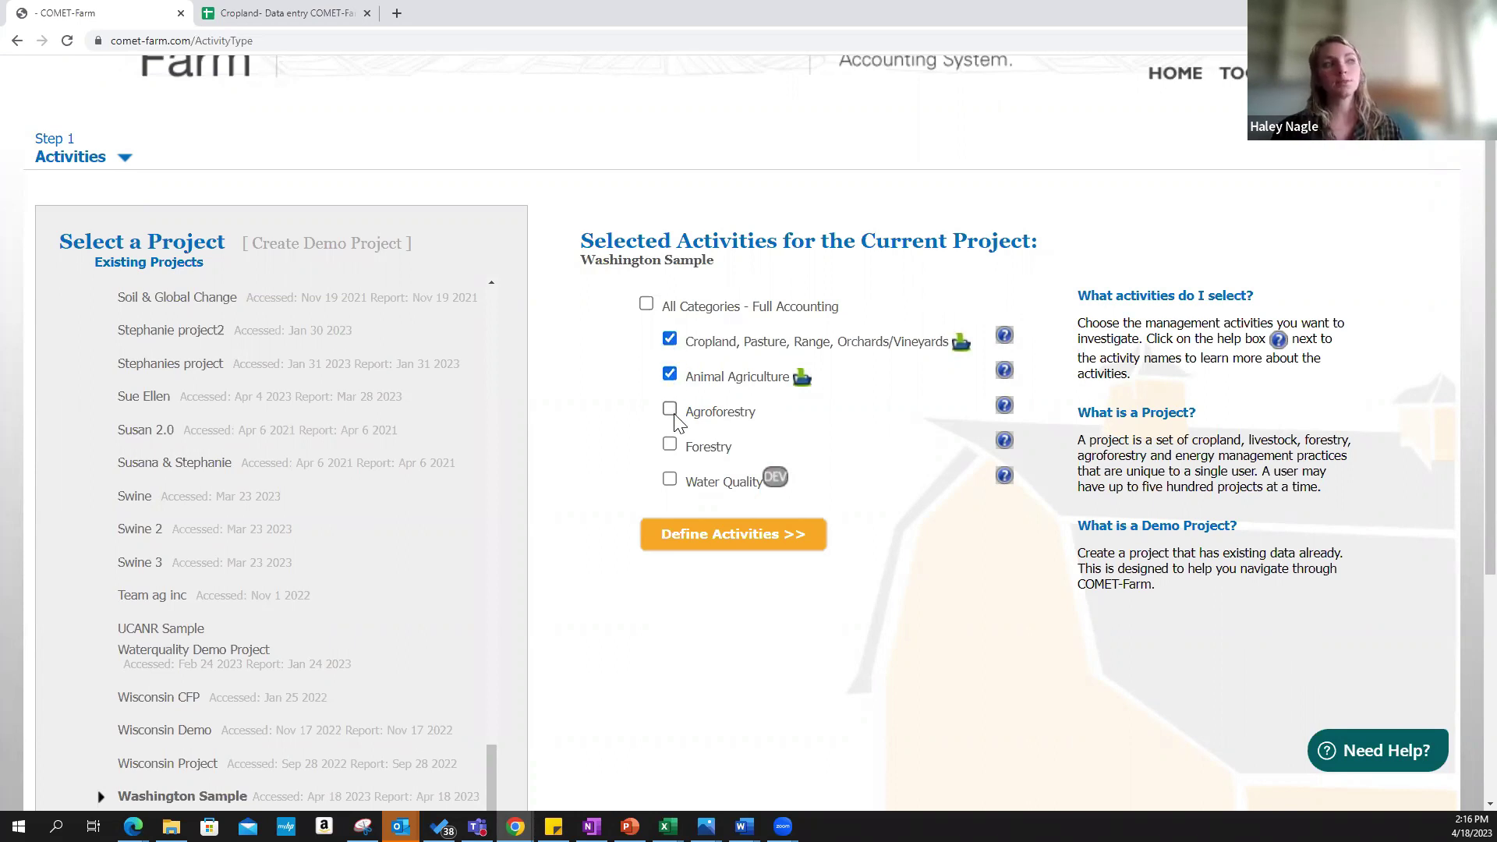
left_click(670, 409)
left_click(670, 374)
left_click(672, 339)
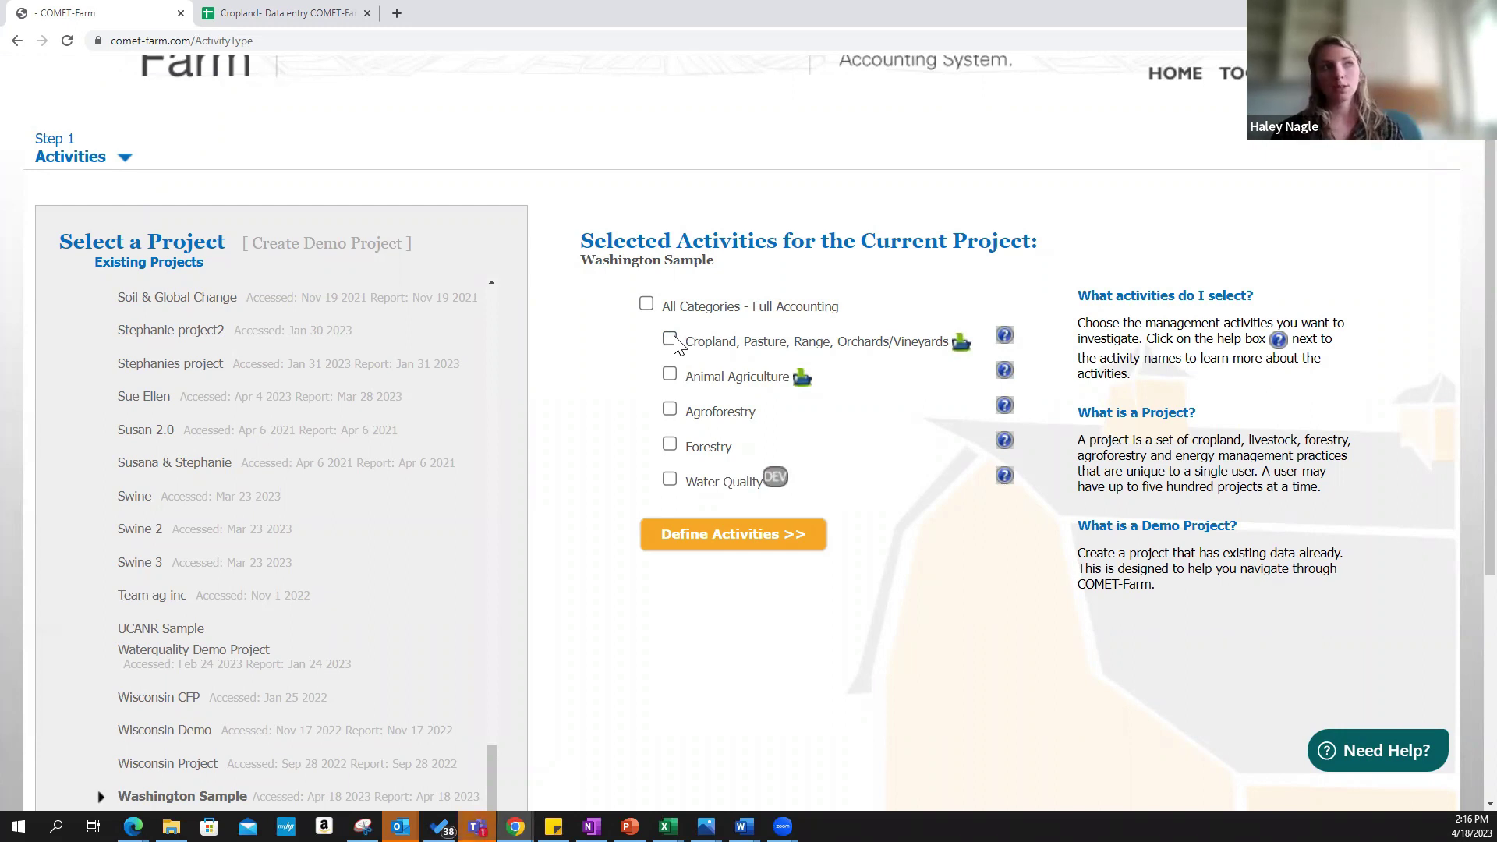
Select only the "Cropland, Pasture, Range, Orchards/Vineyards" activity for the project and proceed to defining it
left_click(669, 341)
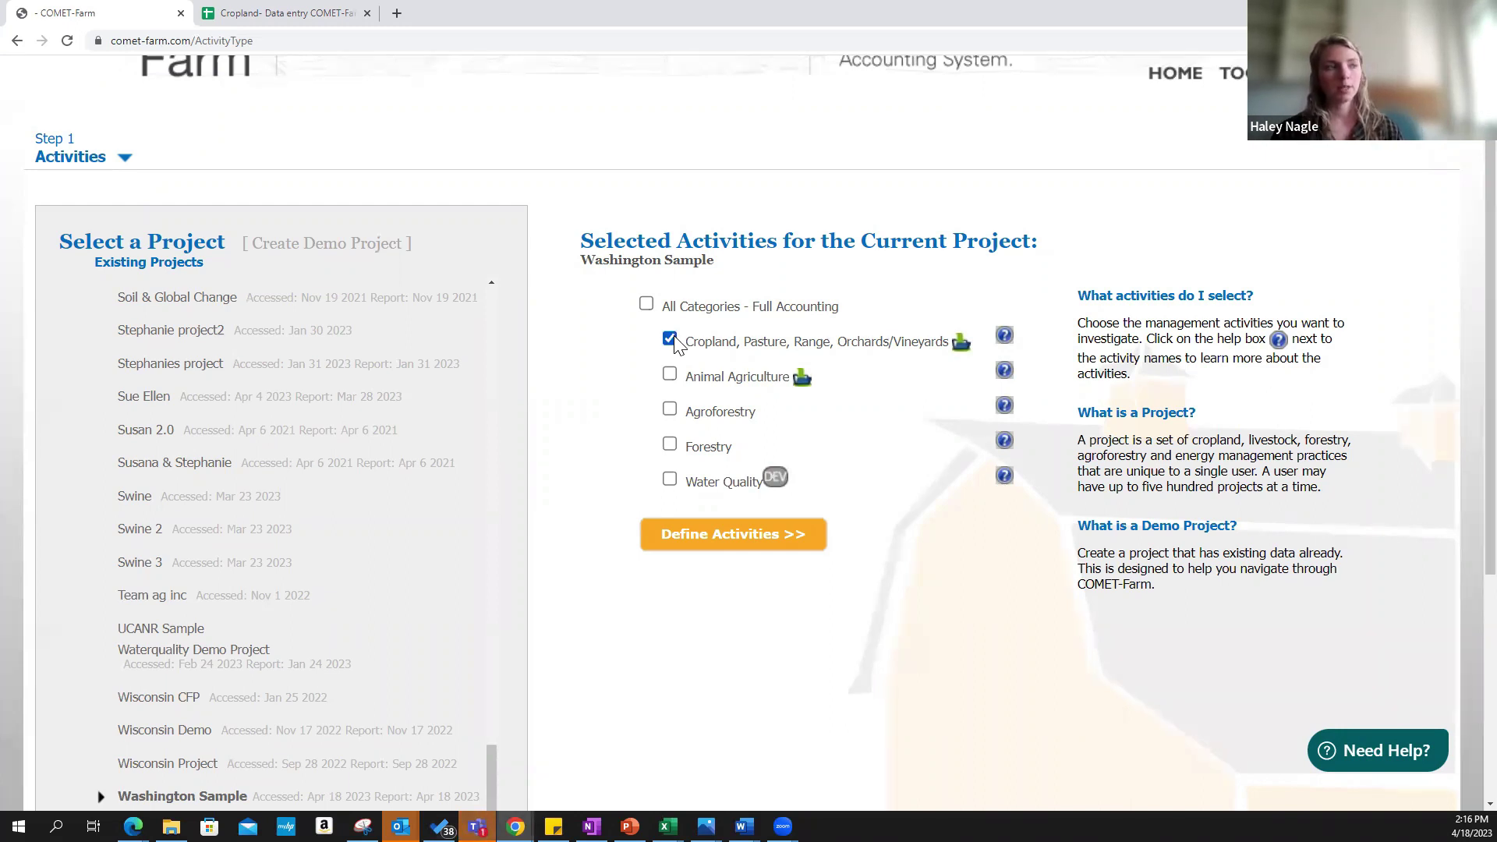
left_click(675, 381)
left_click(669, 375)
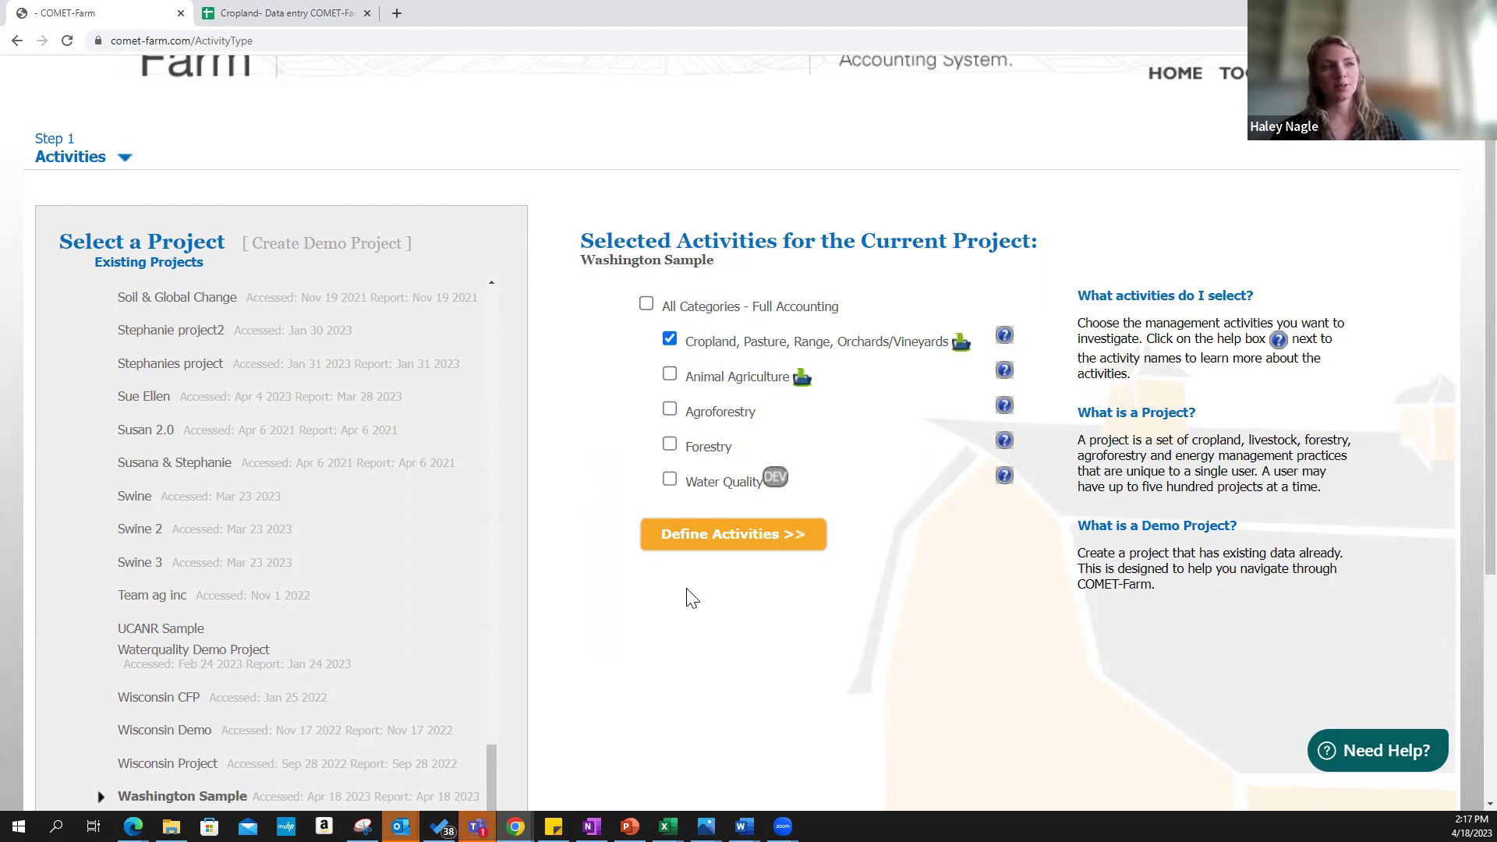
left_click(733, 539)
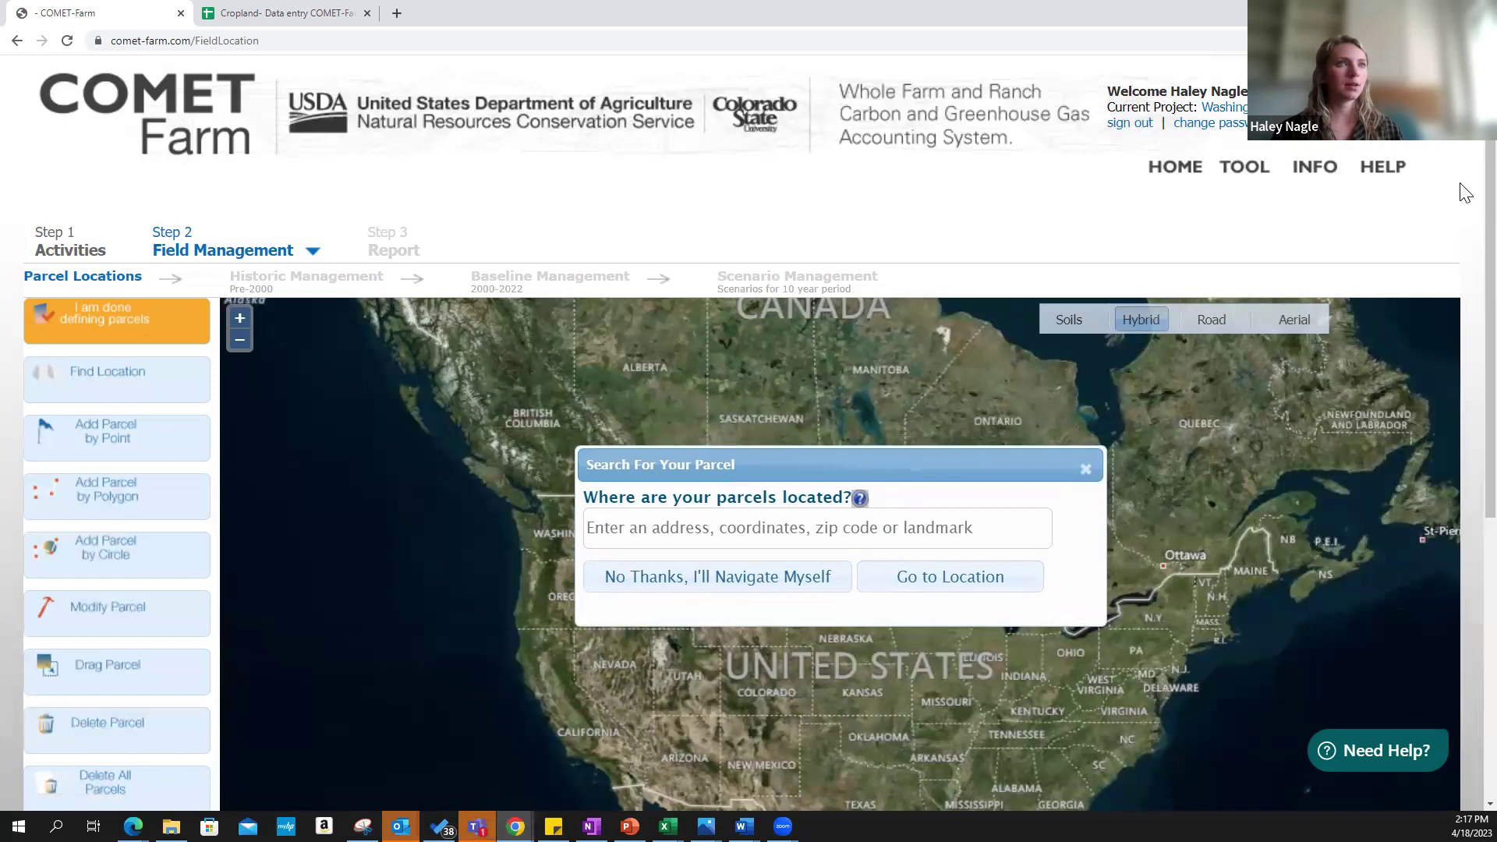
Go to the parcels' location on the map using zip code 98273
scroll(1461, 181, "down", 2)
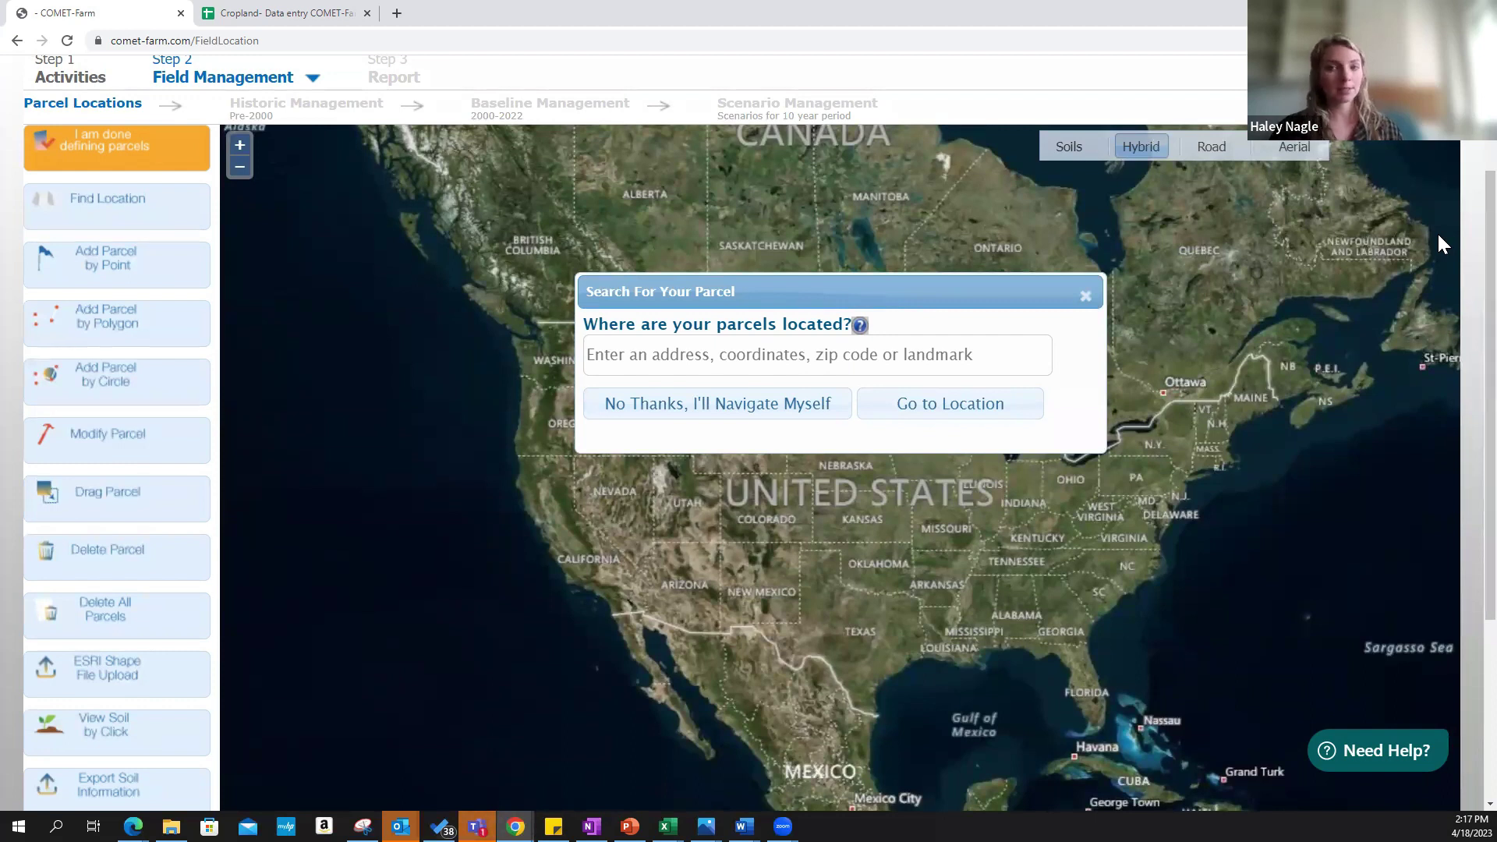
left_click(656, 358)
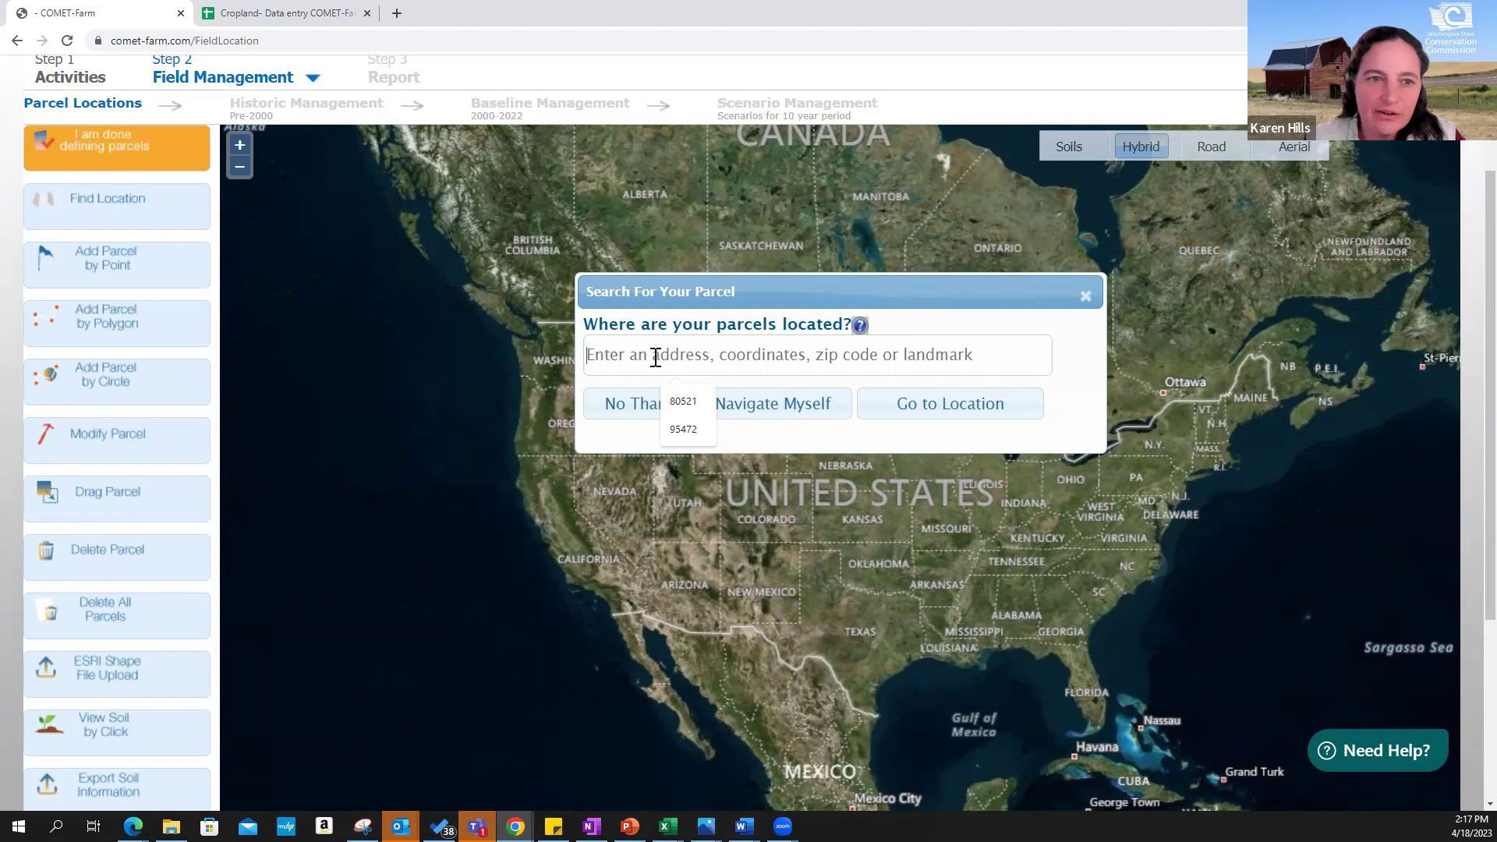
type("98273")
left_click(933, 413)
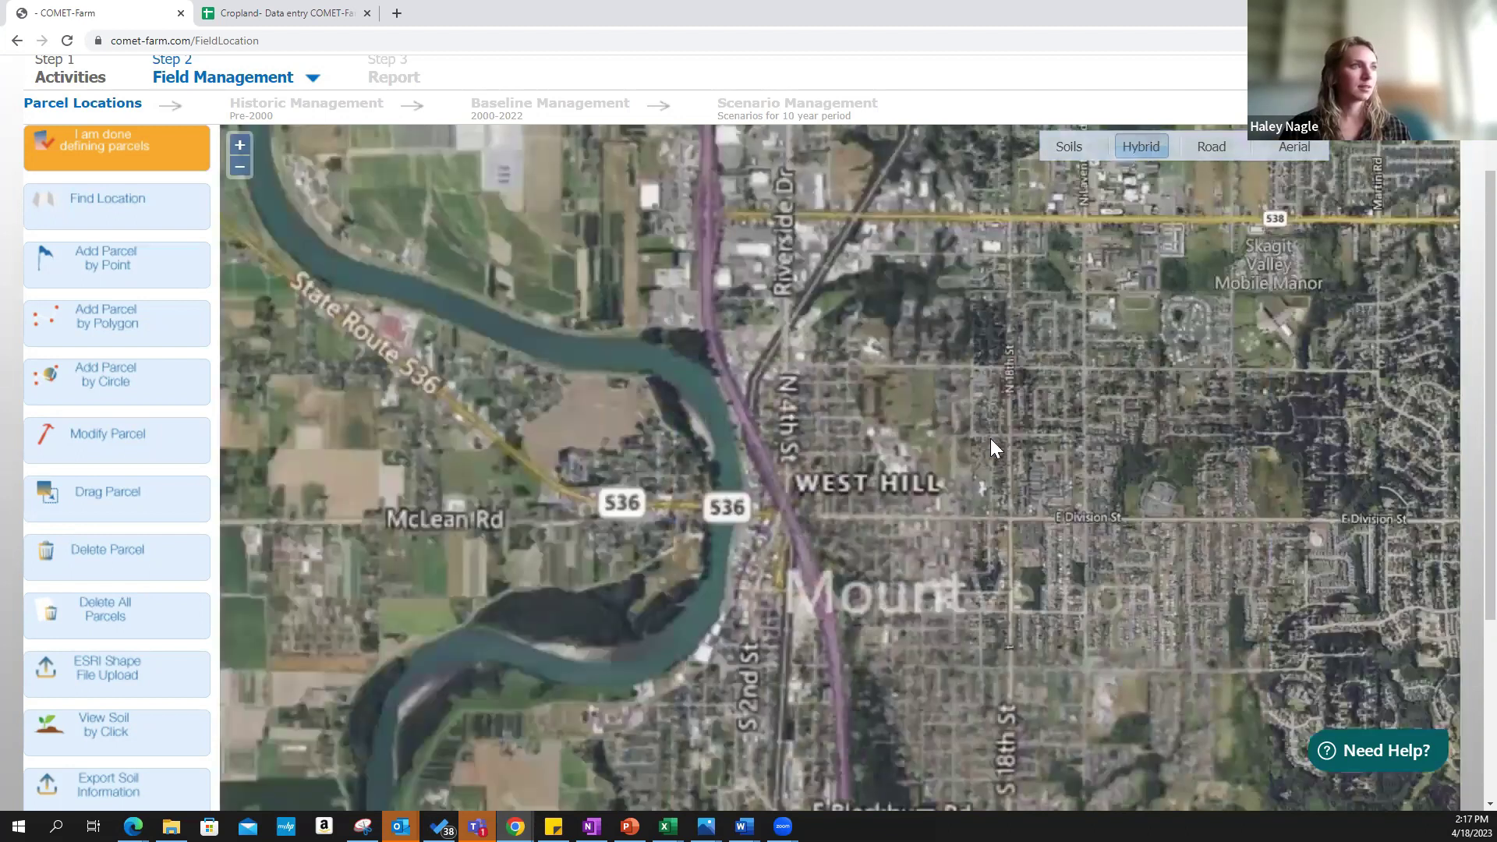
Examine the farmland along both banks of the Skagit River near State Route 536 for fields suitable as parcels
left_click_drag(569, 453, 796, 447)
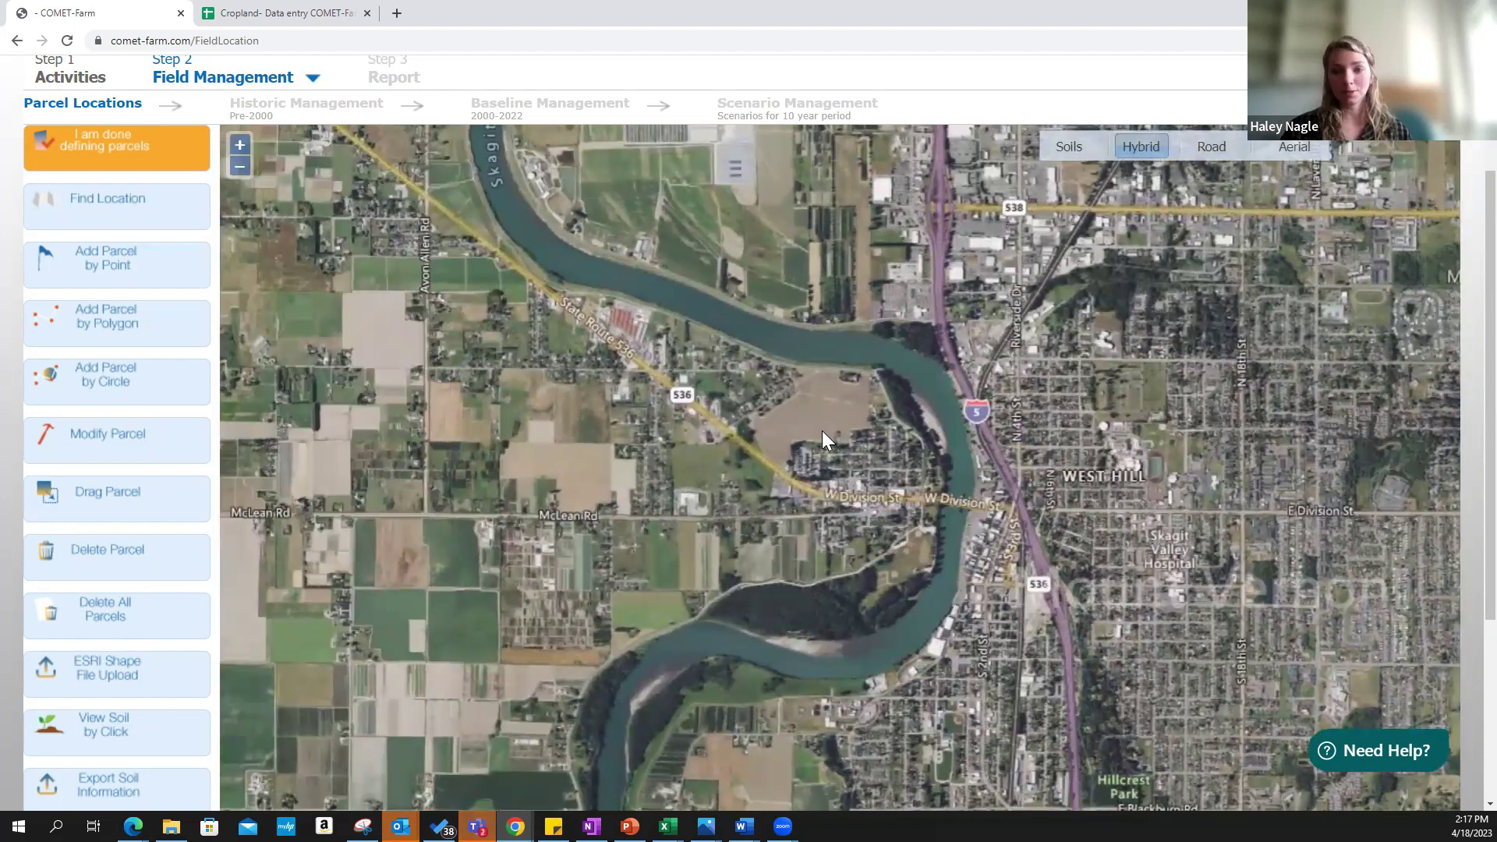
scroll(853, 439, "up", 1)
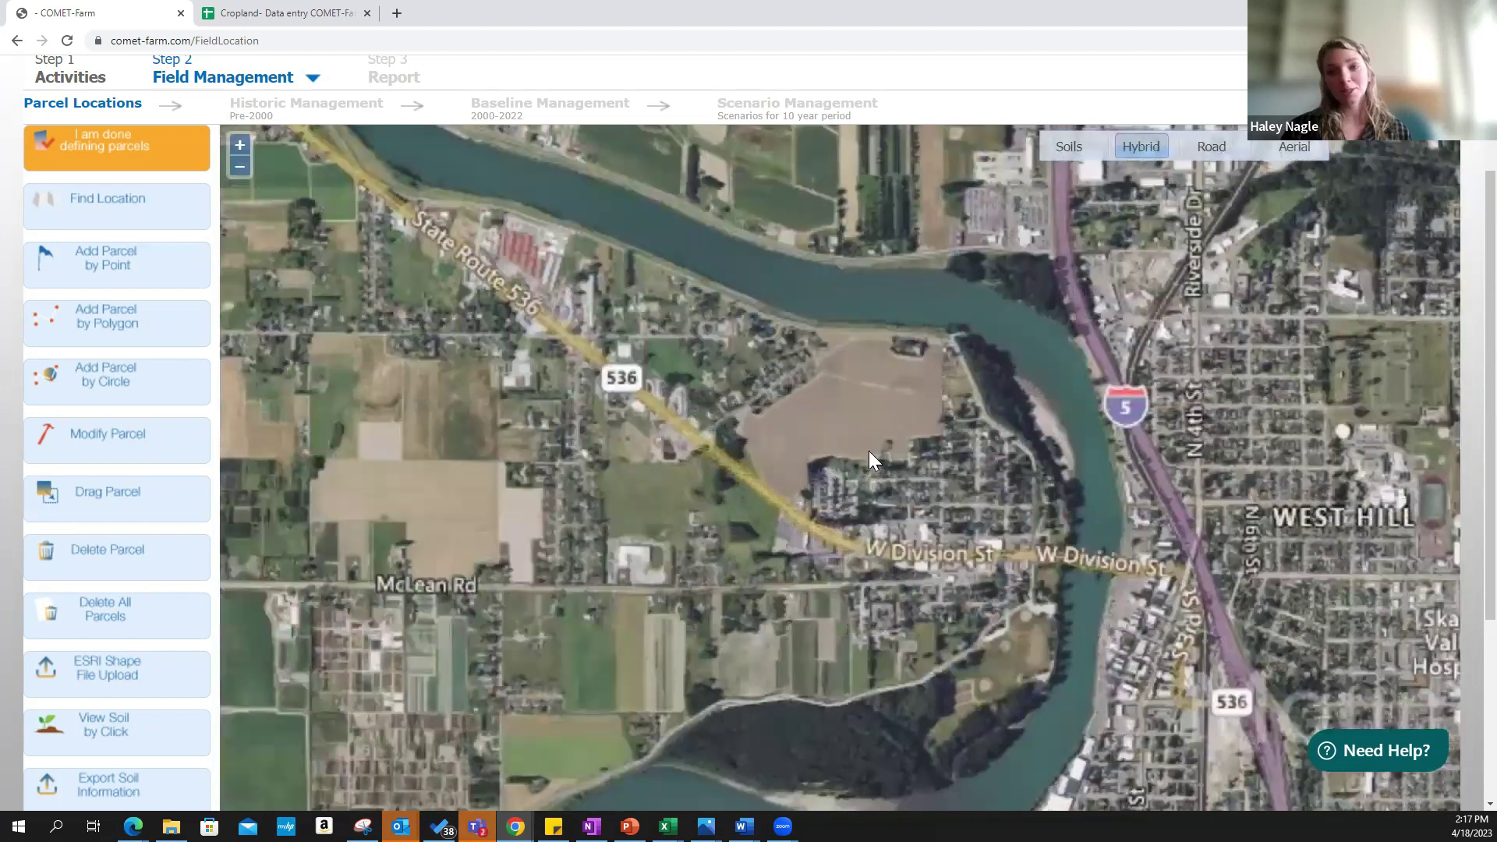
scroll(820, 416, "up", 1)
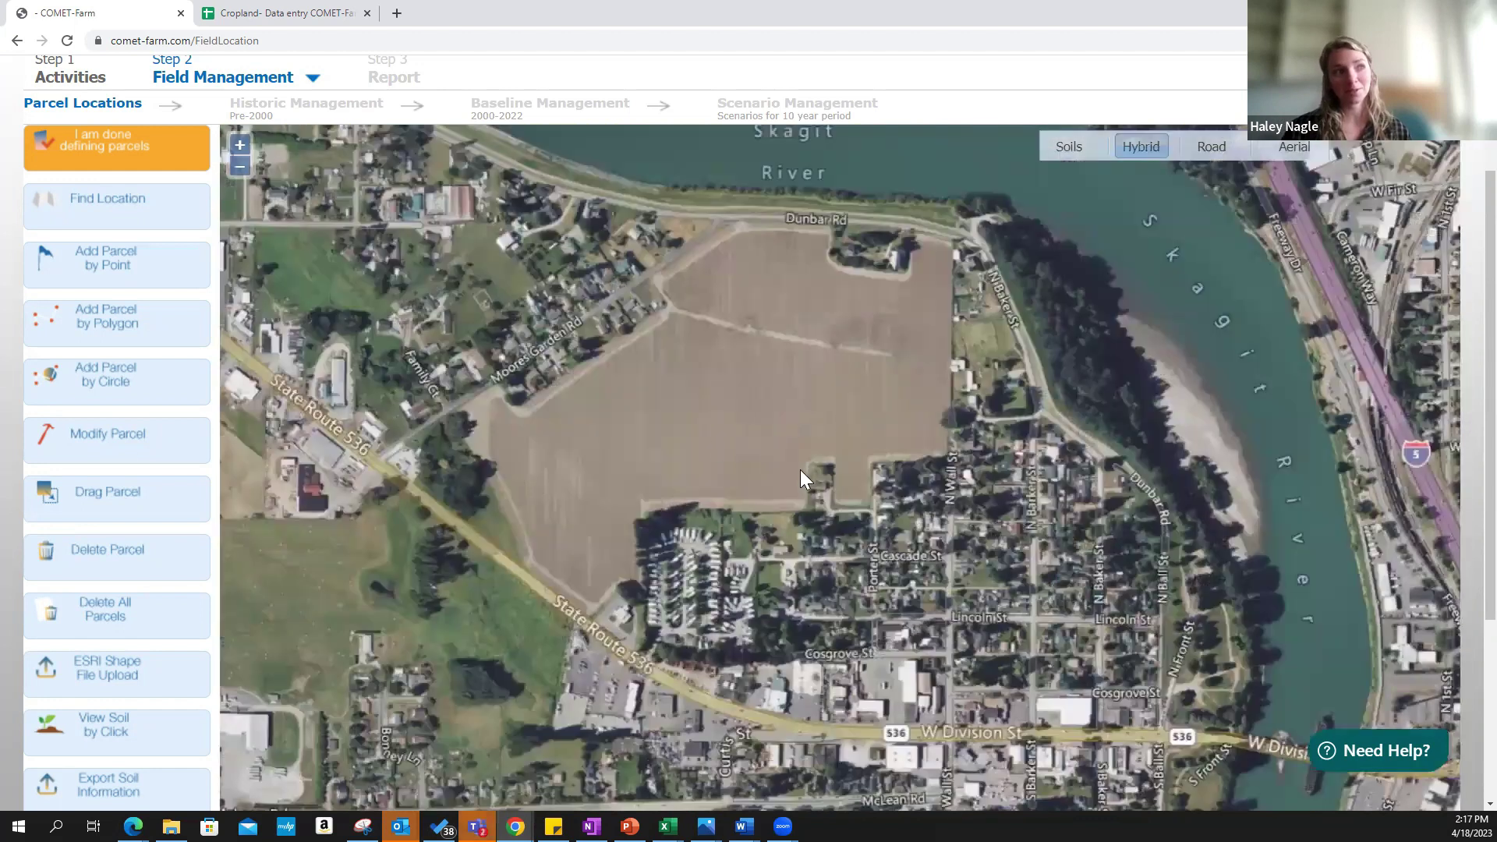
left_click_drag(795, 451, 830, 450)
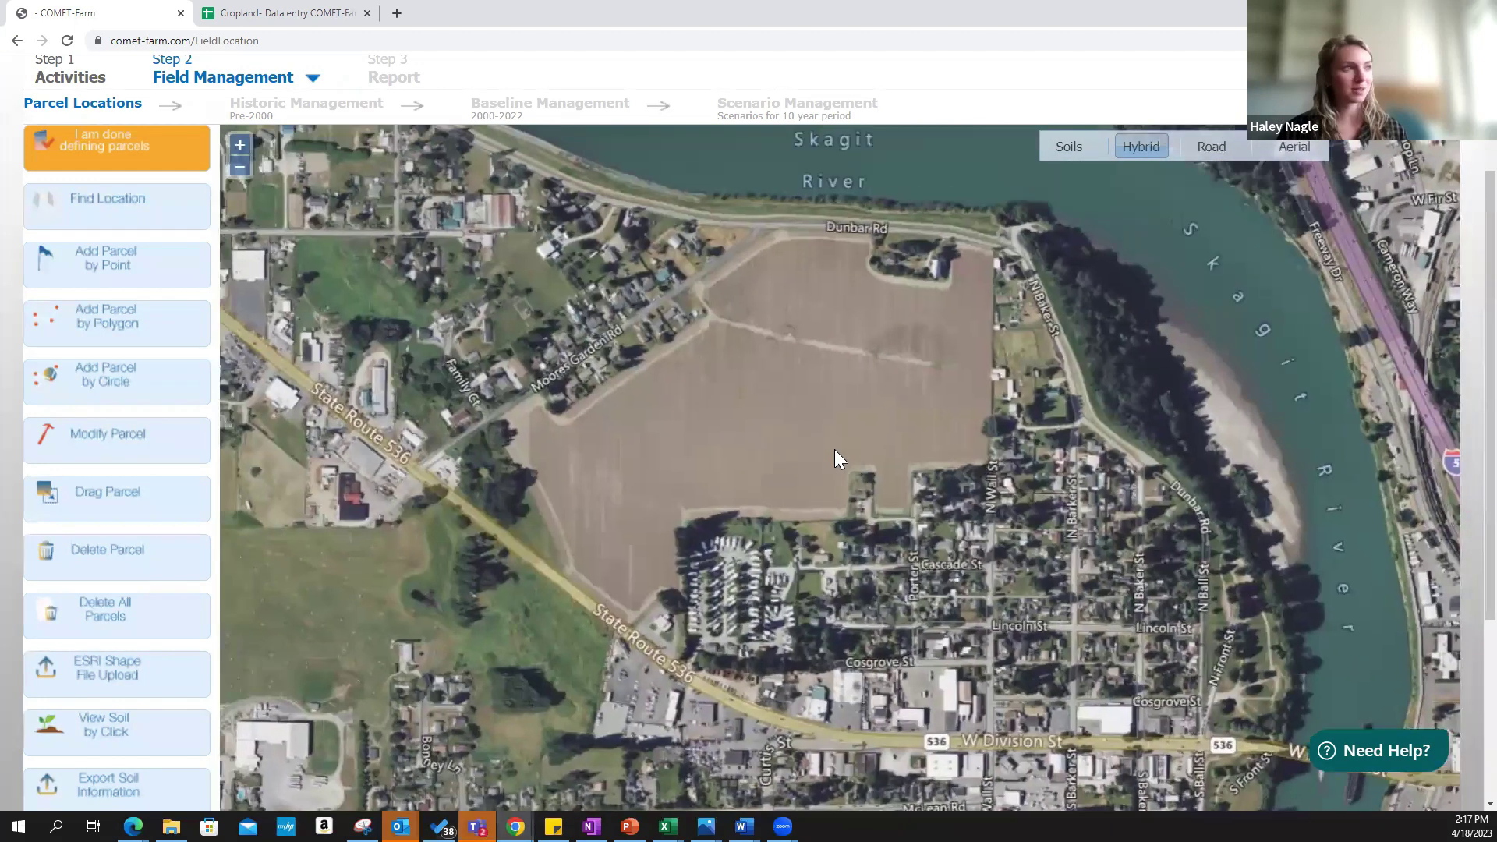
scroll(806, 408, "down", 1)
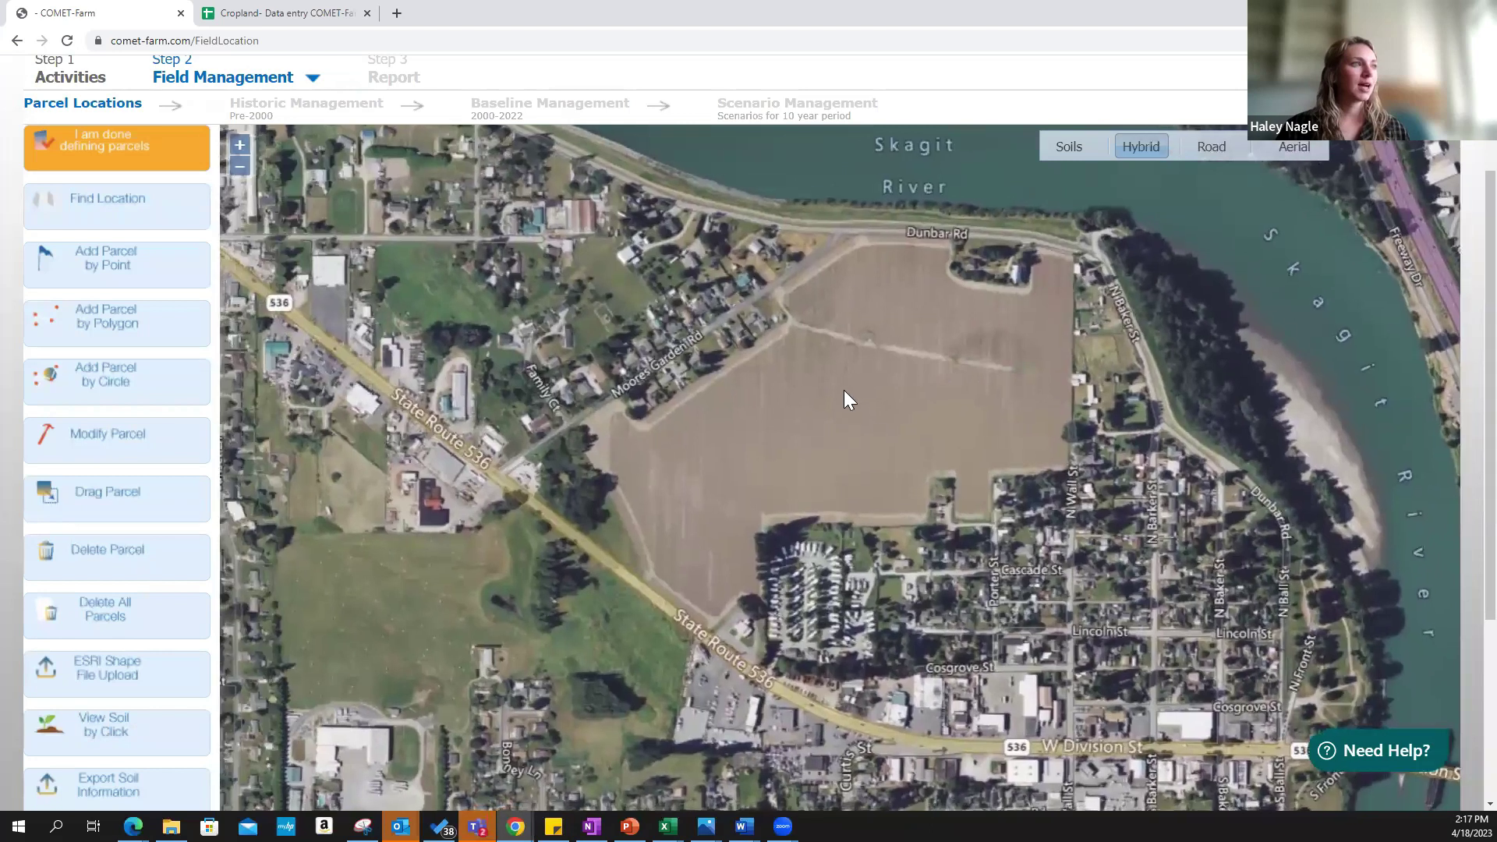
scroll(916, 362, "down", 1)
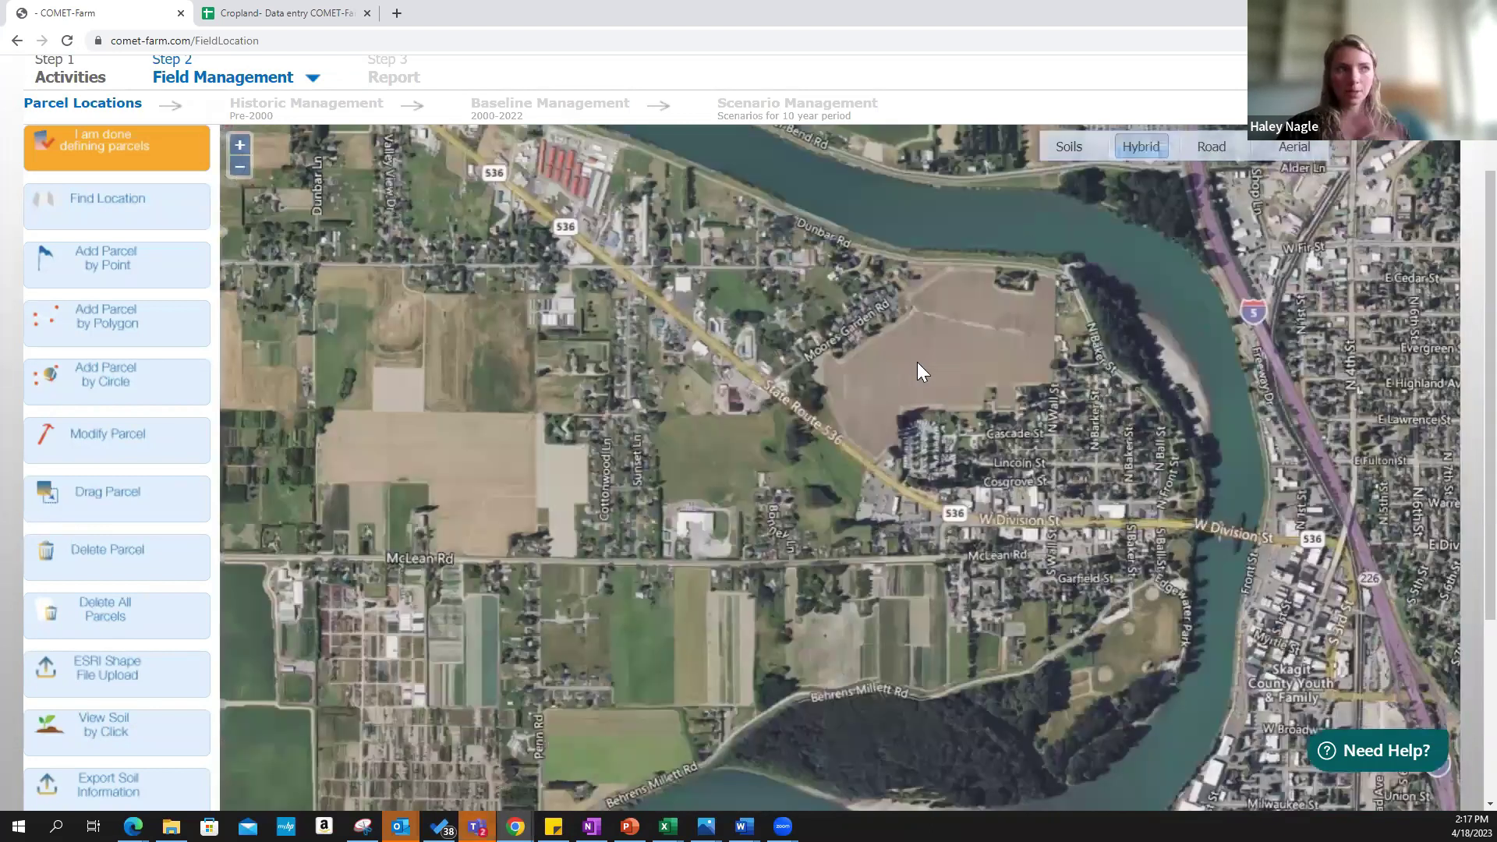
scroll(833, 427, "down", 1)
scroll(814, 447, "up", 1)
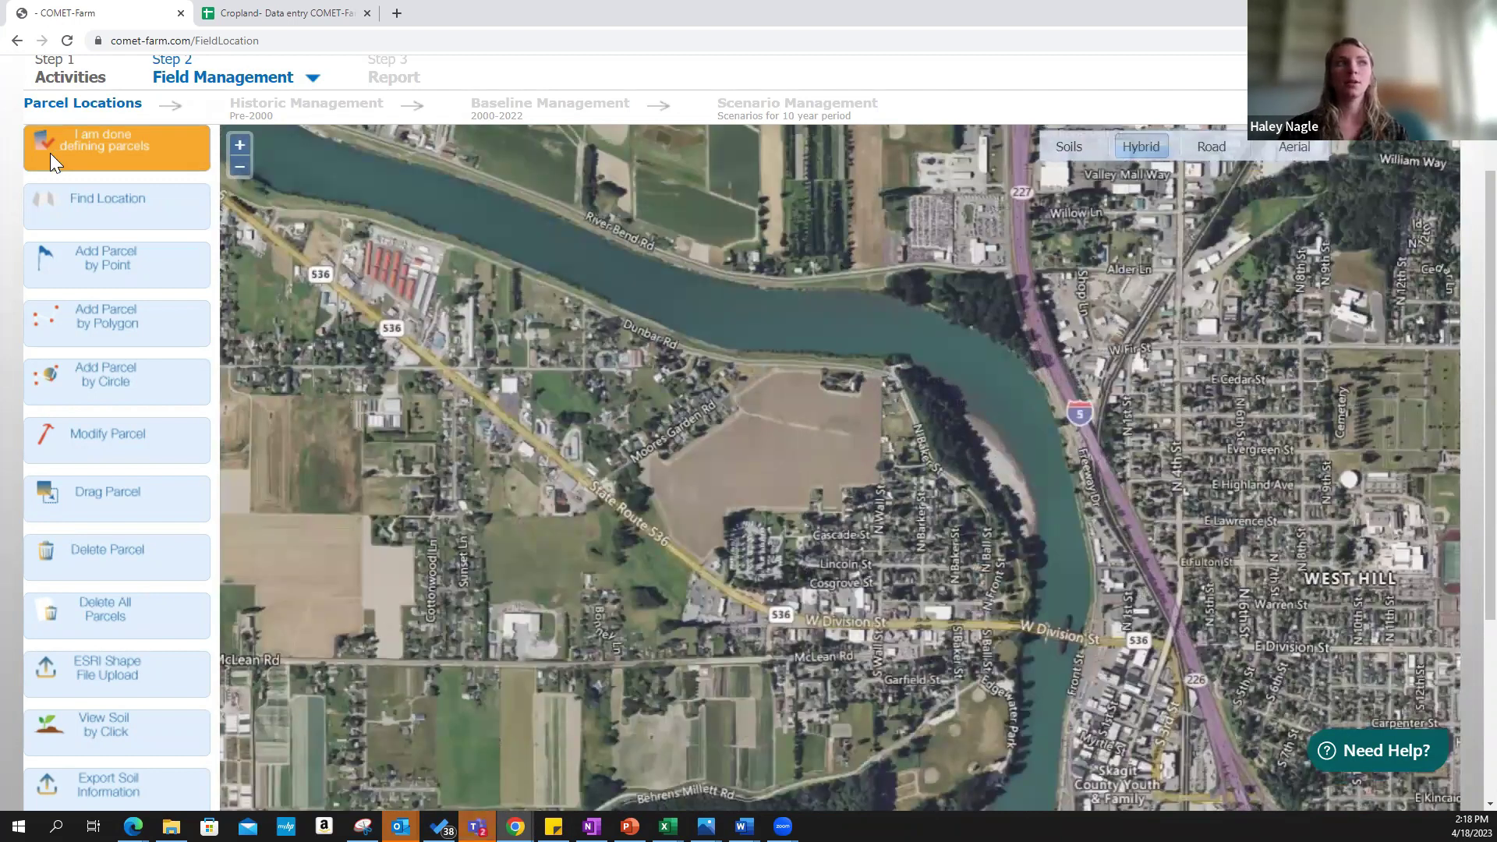
left_click_drag(544, 281, 540, 500)
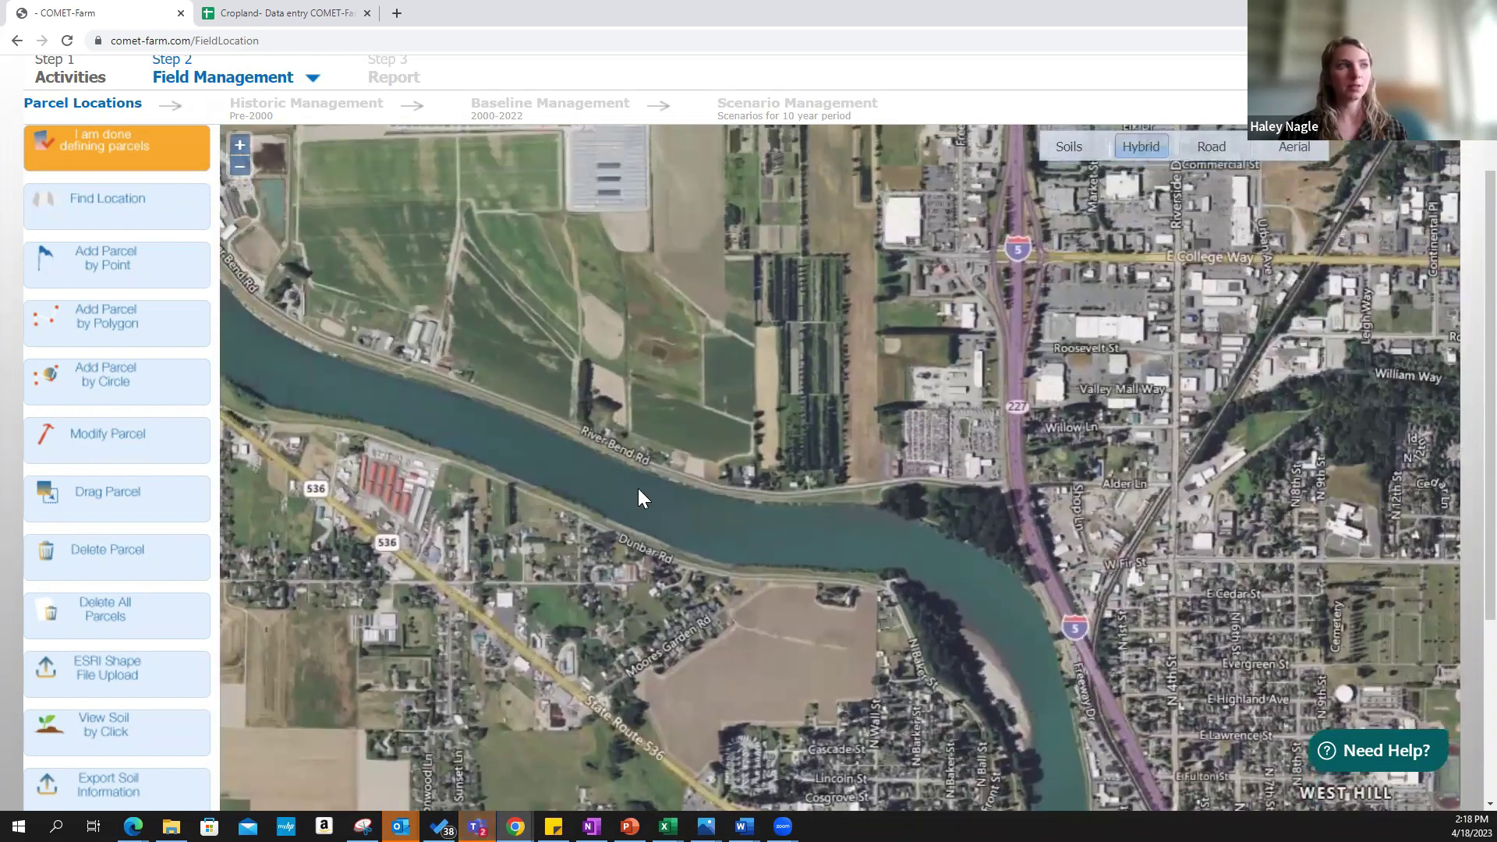
scroll(697, 411, "up", 1)
scroll(736, 477, "up", 1)
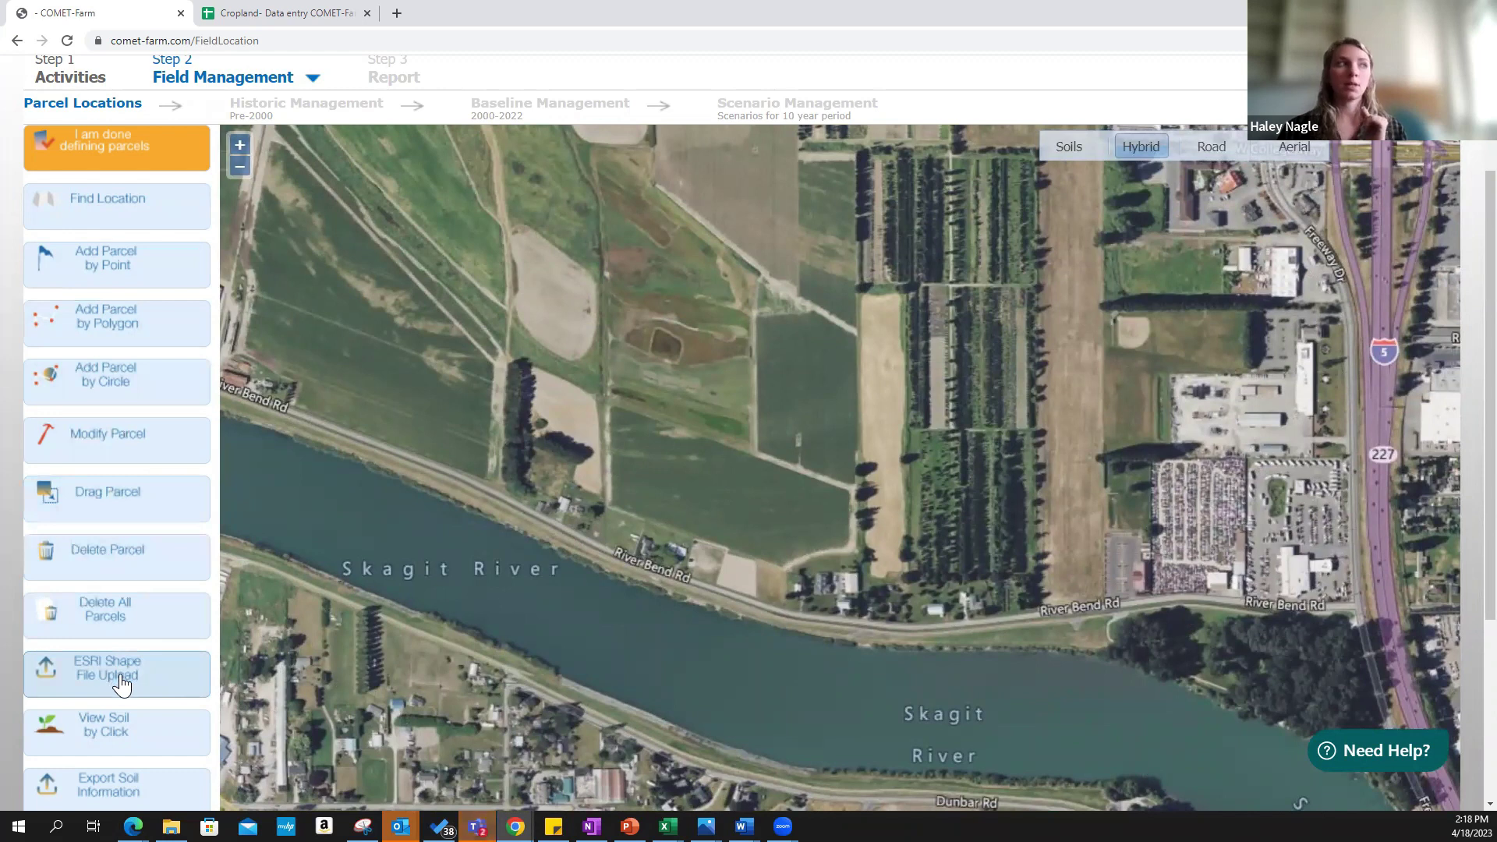
Try adding parcel F1 by point with an area of 20 acres in the field north of the Skagit River, and discard it
left_click(117, 273)
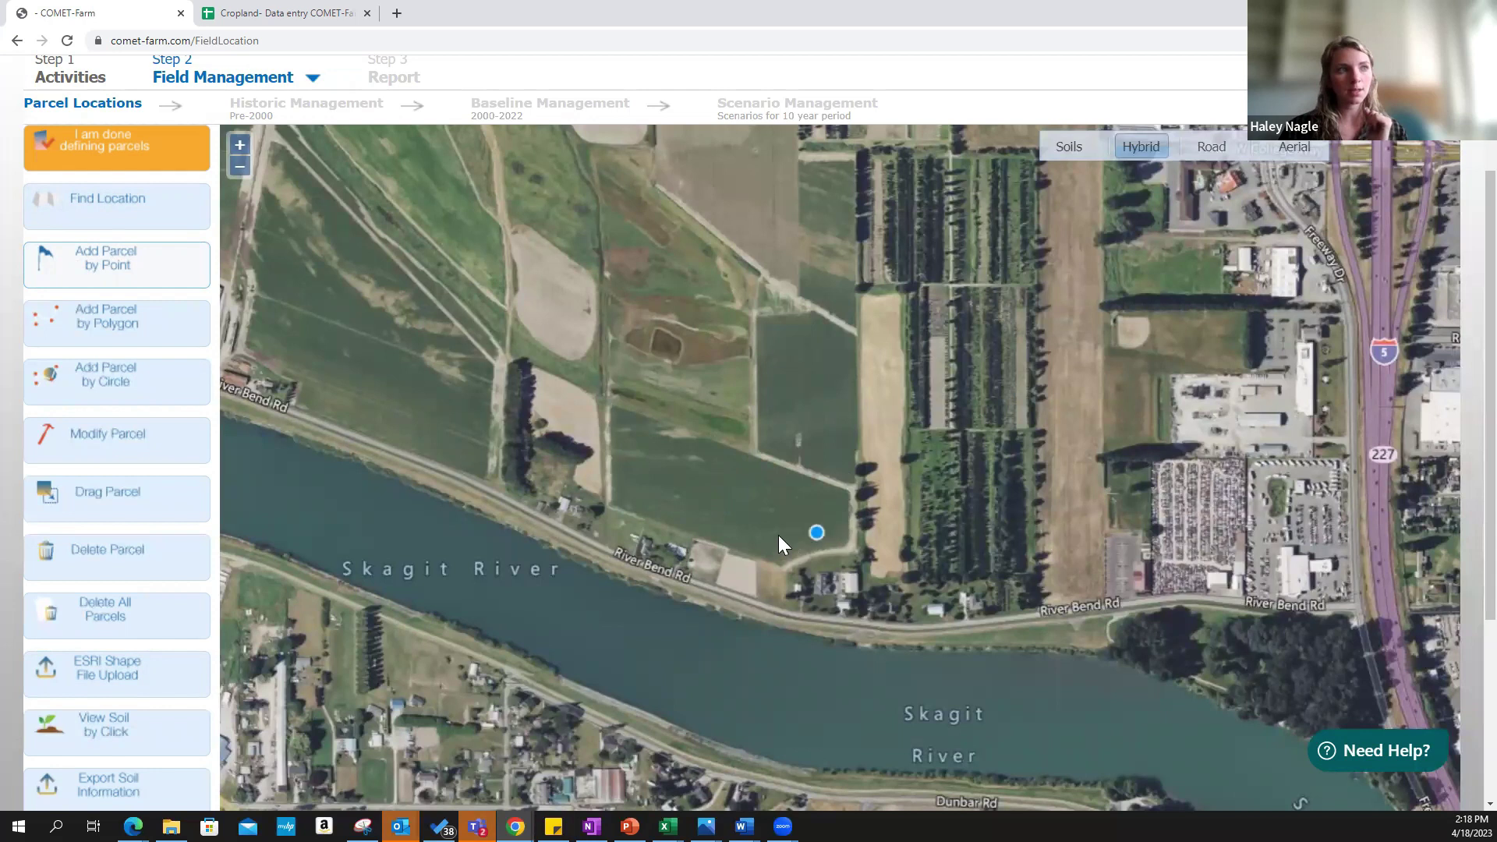
left_click(719, 489)
left_click_drag(571, 222, 521, 222)
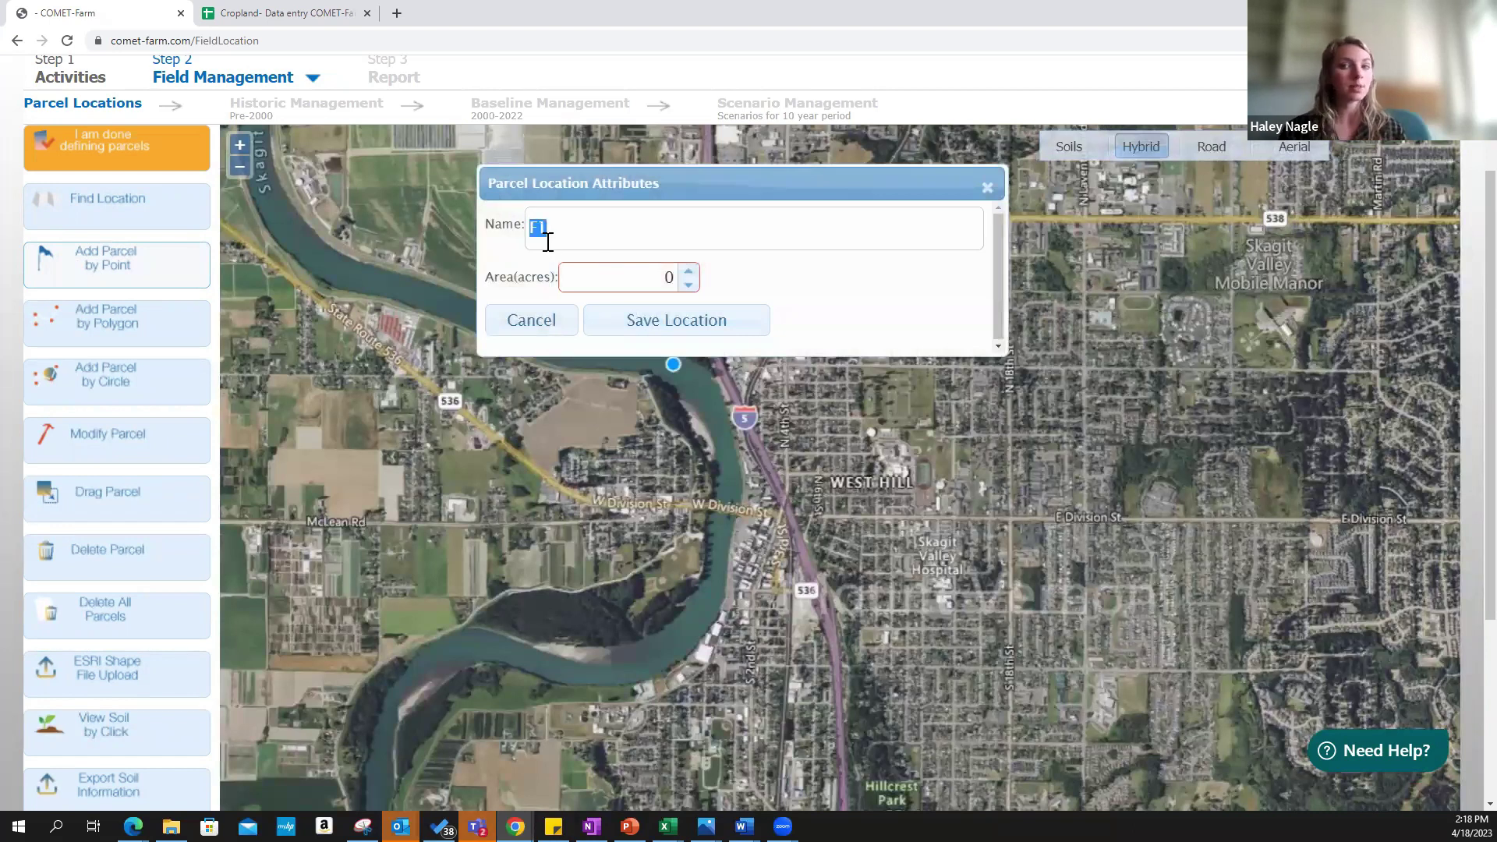
left_click(585, 223)
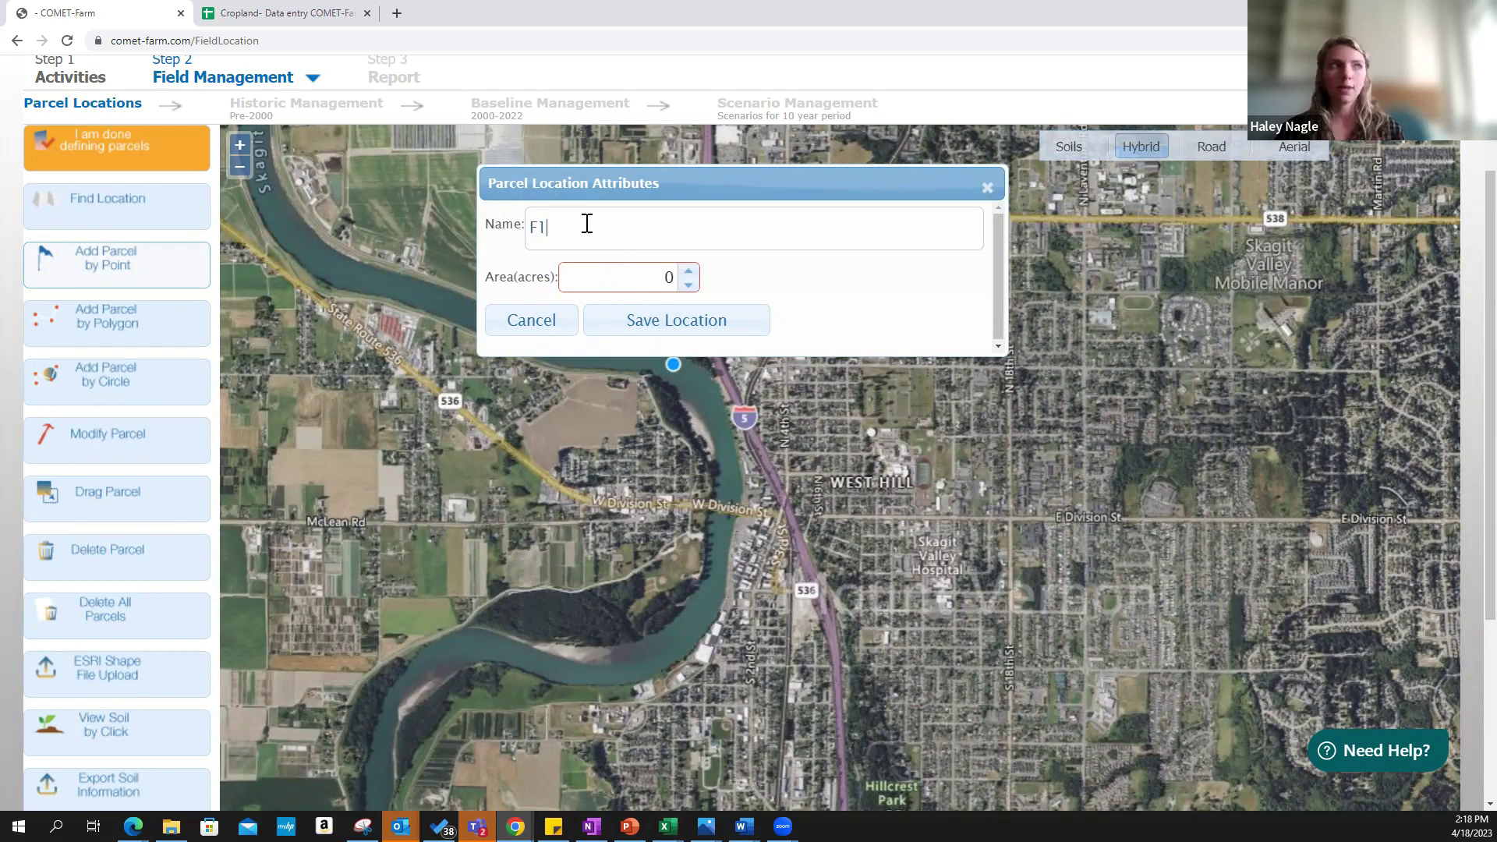
left_click(664, 276)
double_click(683, 275)
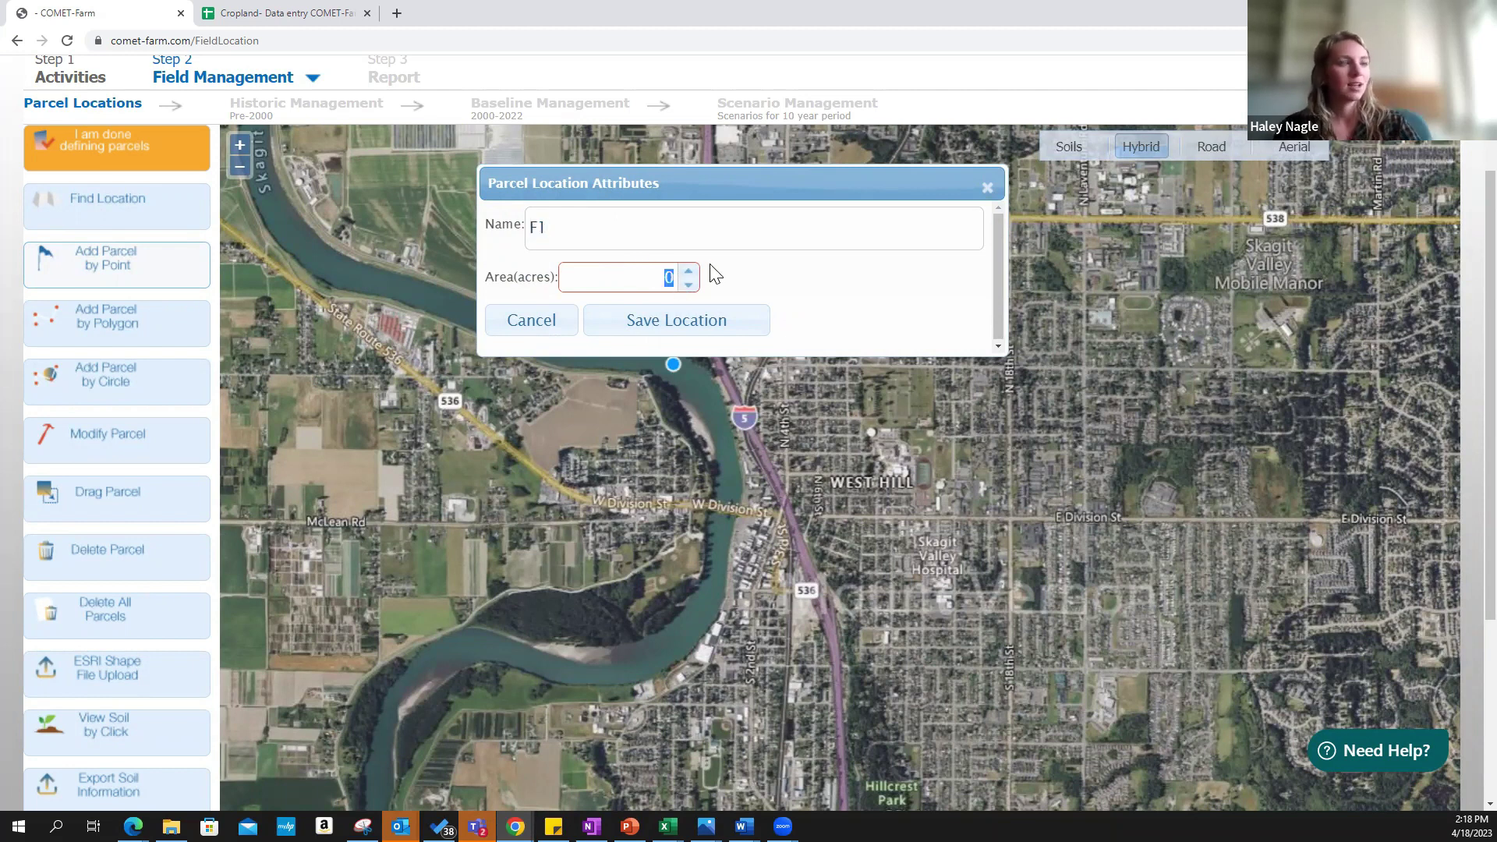
type("20")
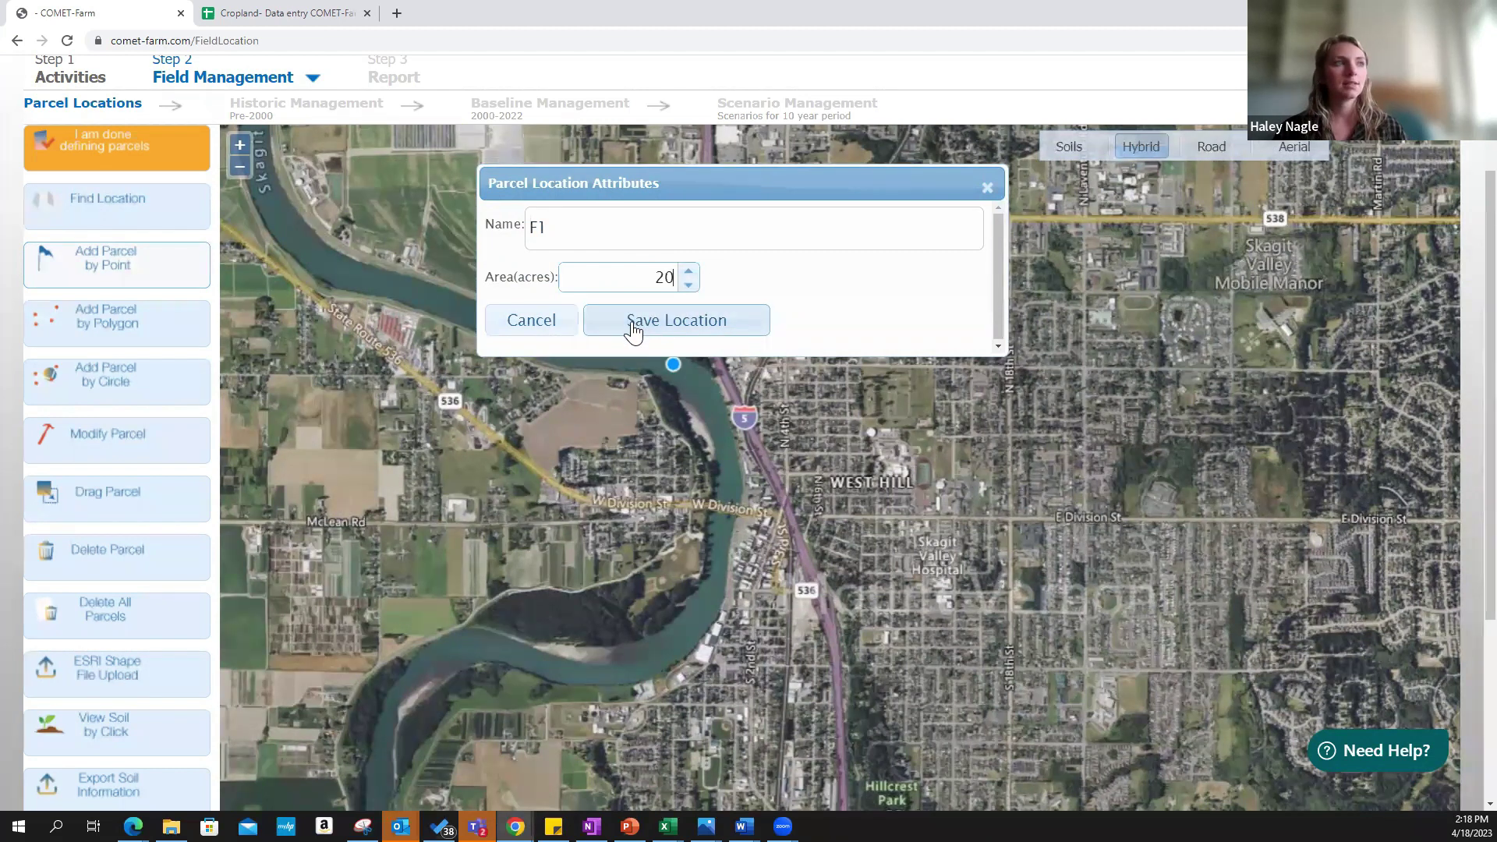
left_click(551, 327)
Outline a five-cornered polygon parcel of about 9 acres around the green field just north of River Bend Rd
scroll(552, 332, "up", 2)
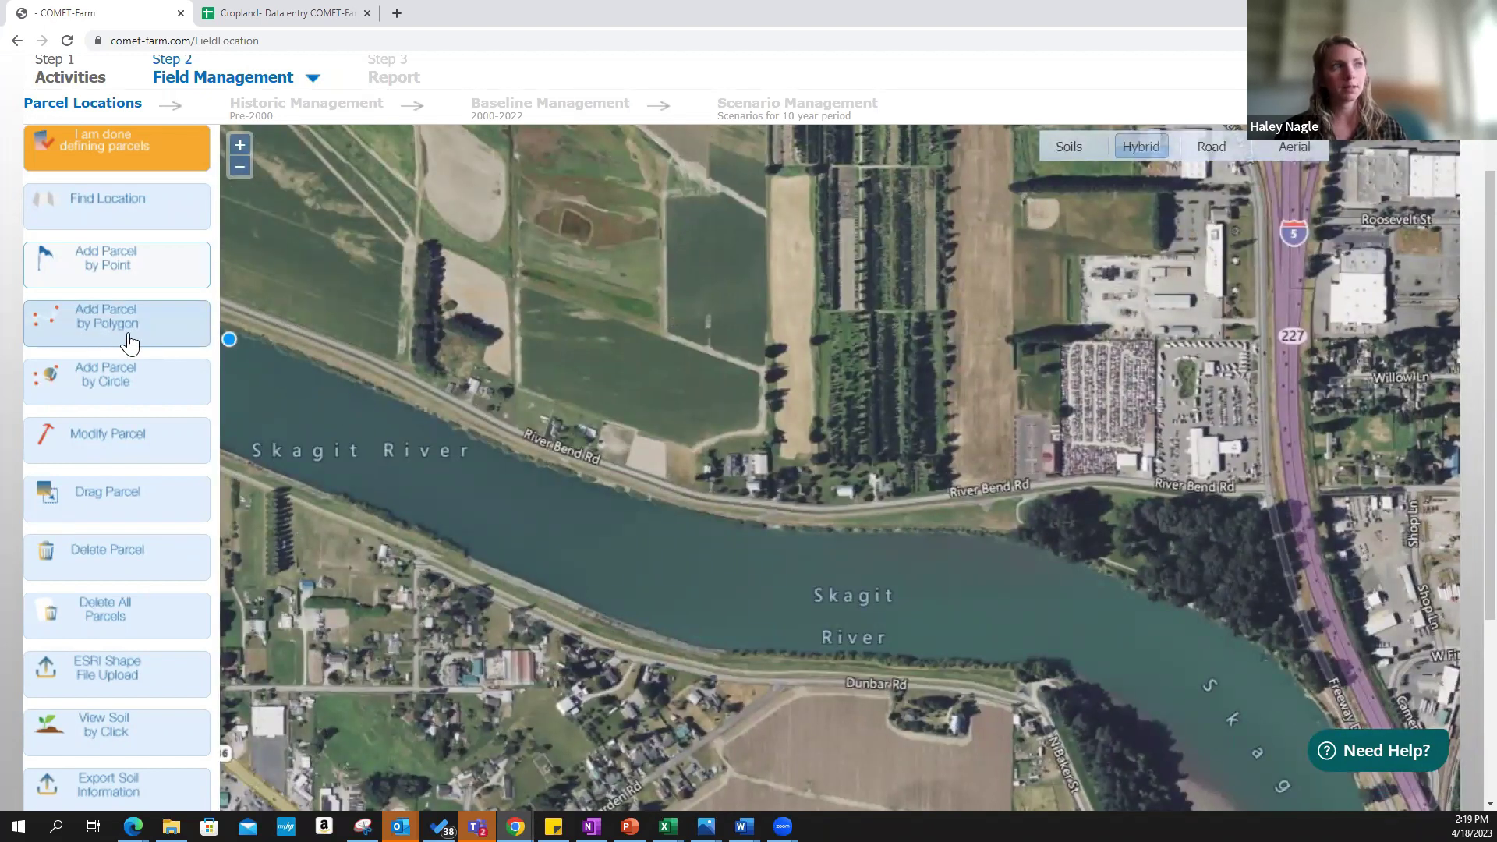
left_click(82, 333)
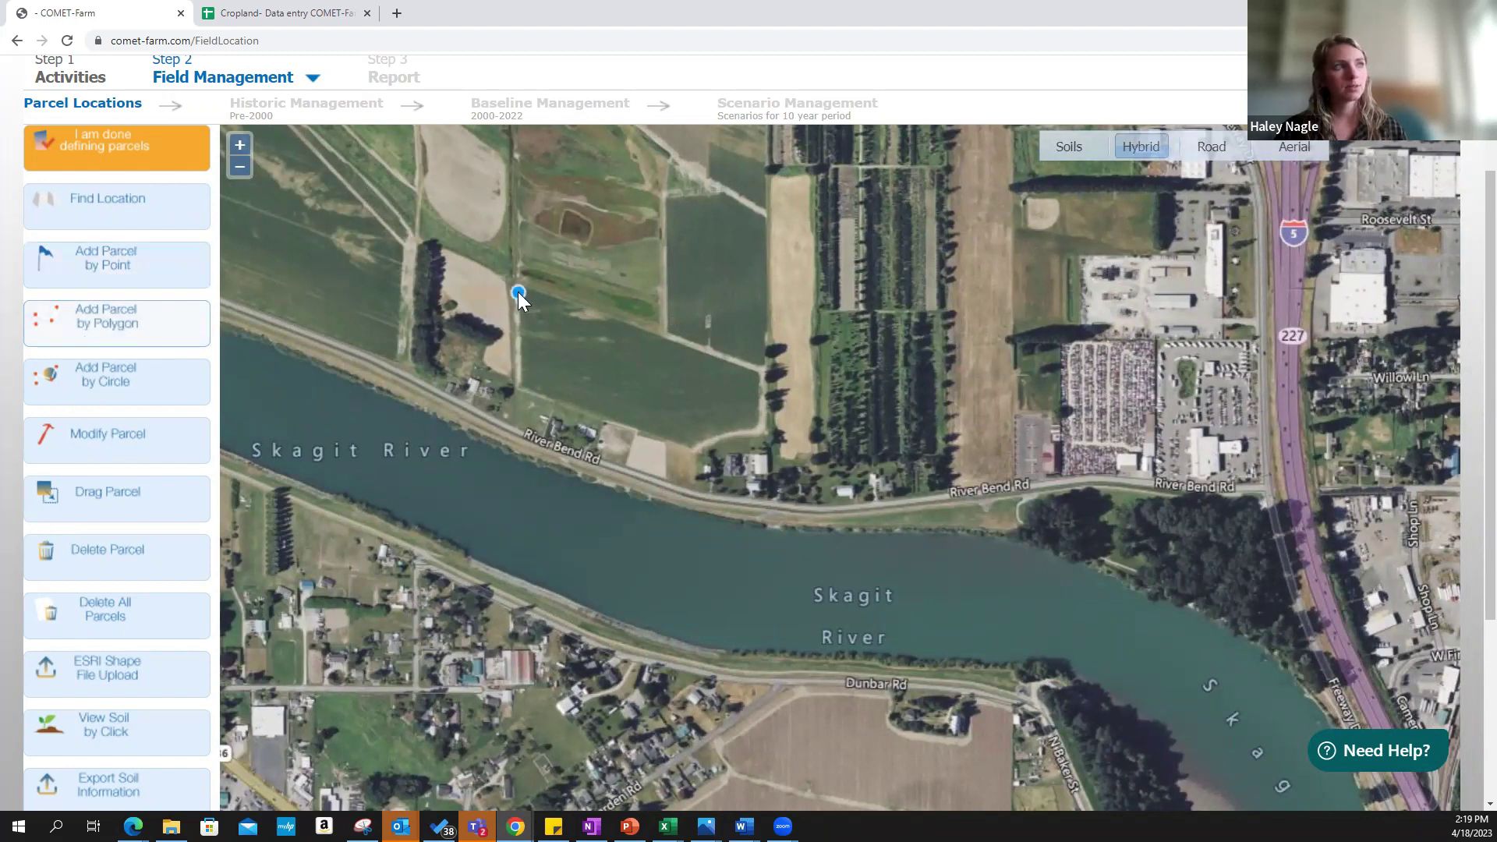
left_click(518, 290)
left_click(760, 375)
left_click(757, 424)
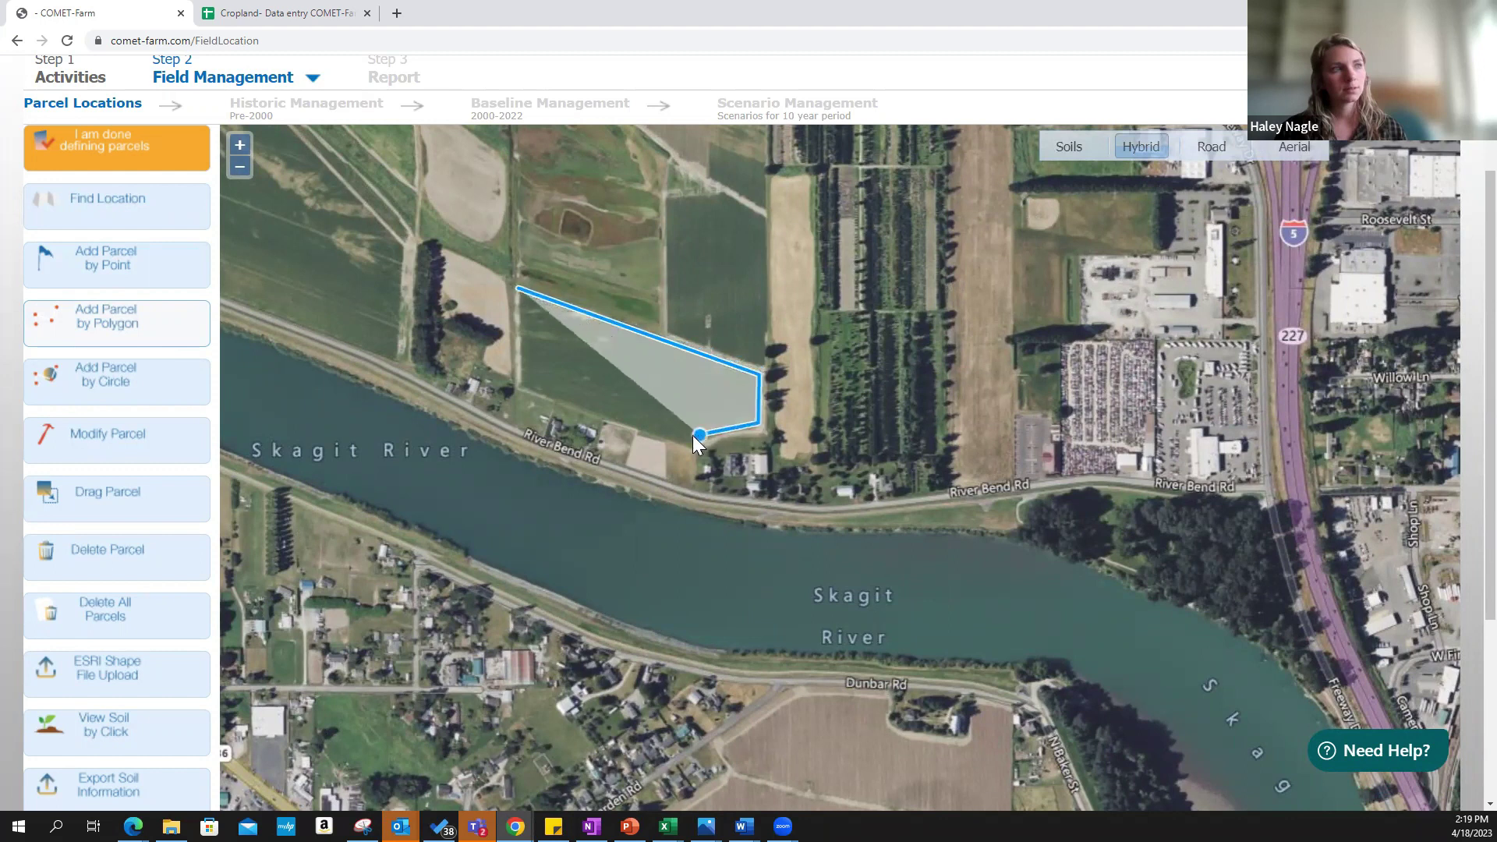
left_click(692, 443)
left_click(520, 387)
left_click(518, 289)
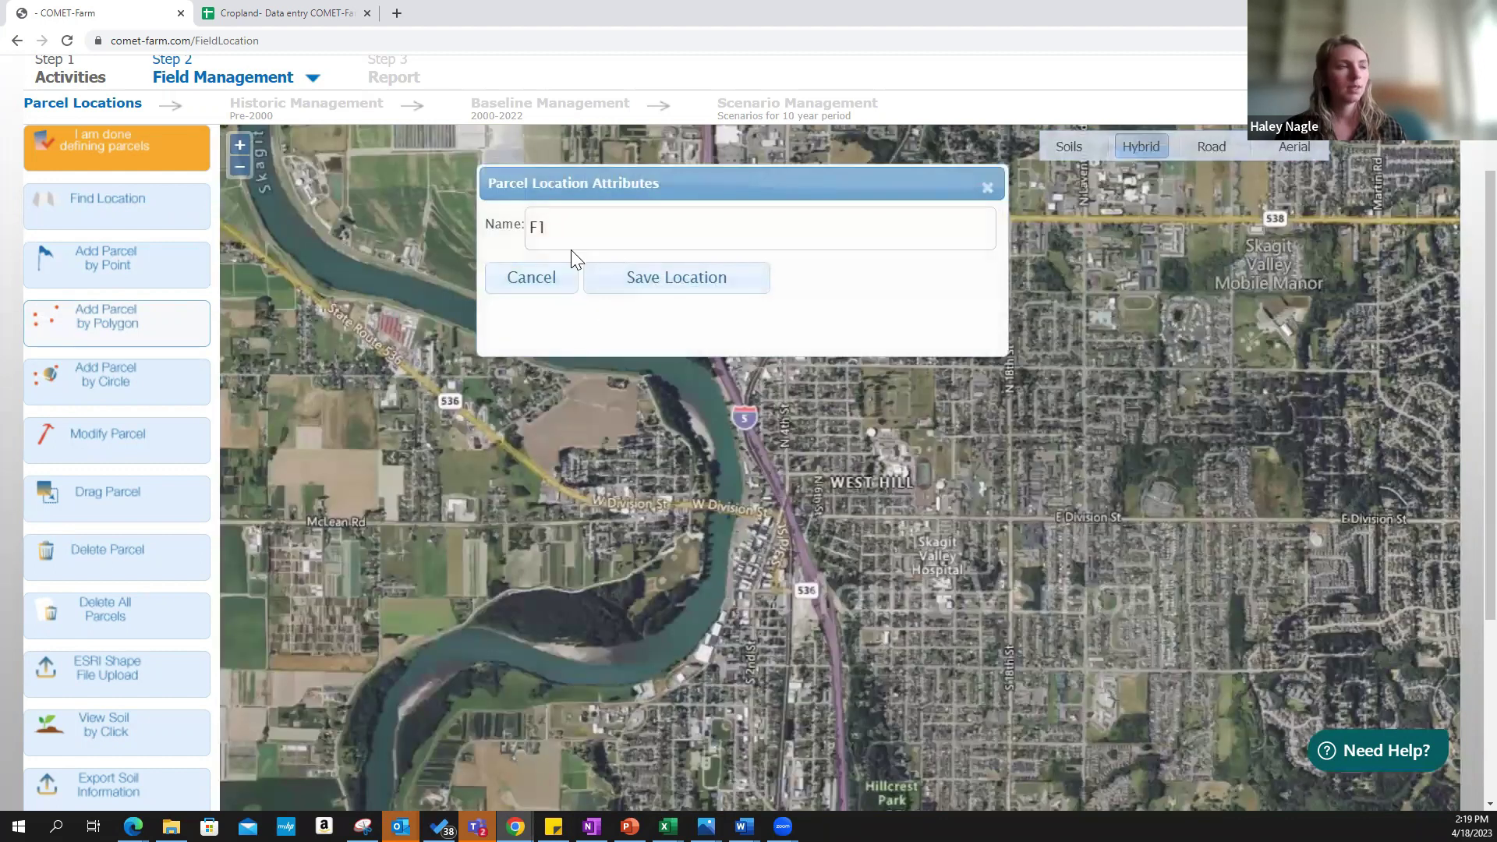
Name the outlined polygon parcel "Field 1" and save its location
double_click(538, 227)
type("Field 1")
left_click(641, 281)
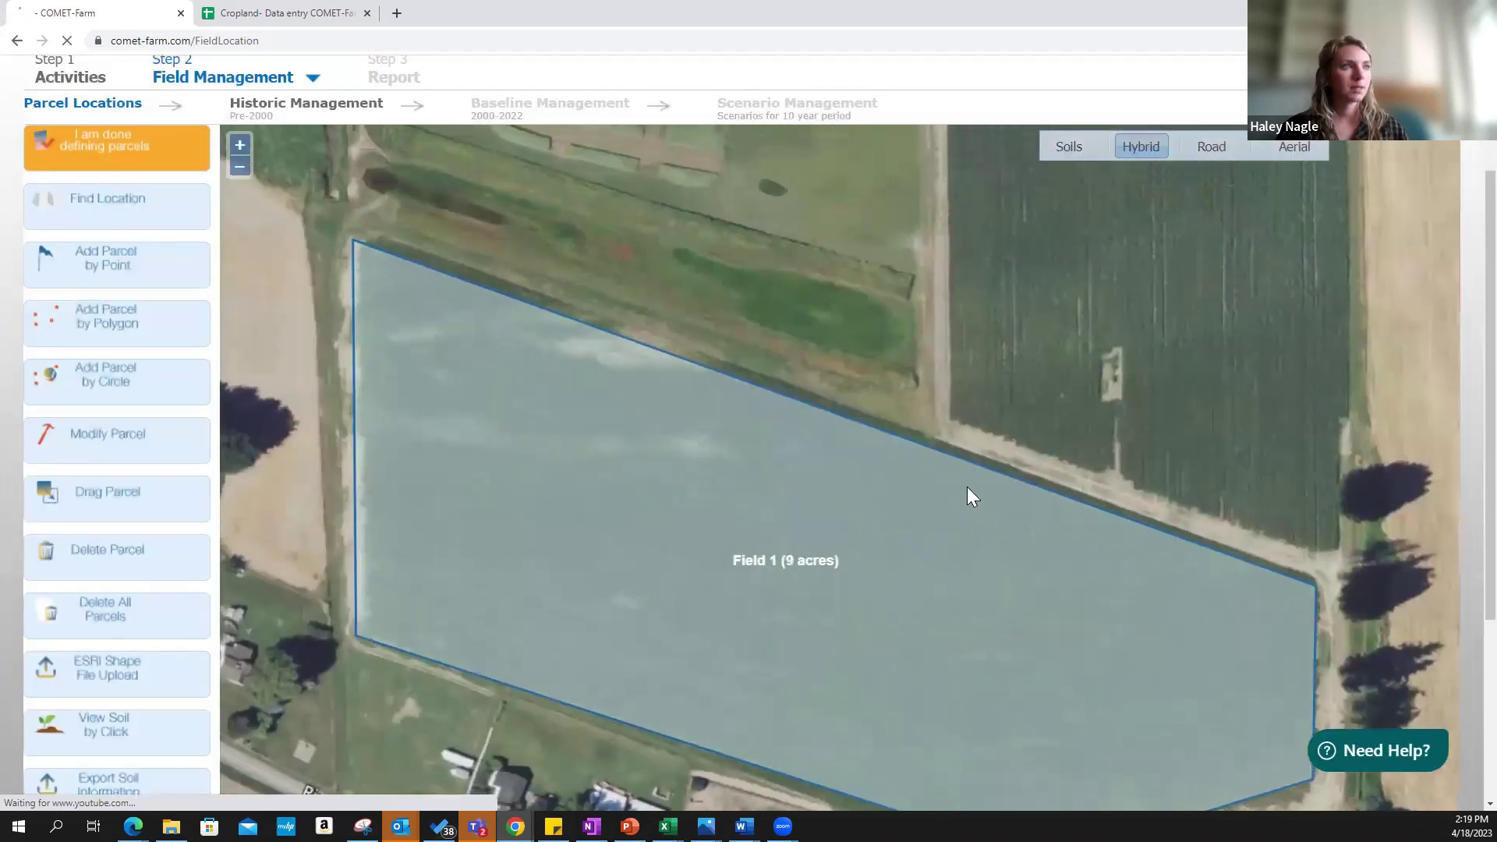
Try adding a circular parcel on the dark green field northeast of Field 1, and discard it
scroll(953, 546, "down", 1)
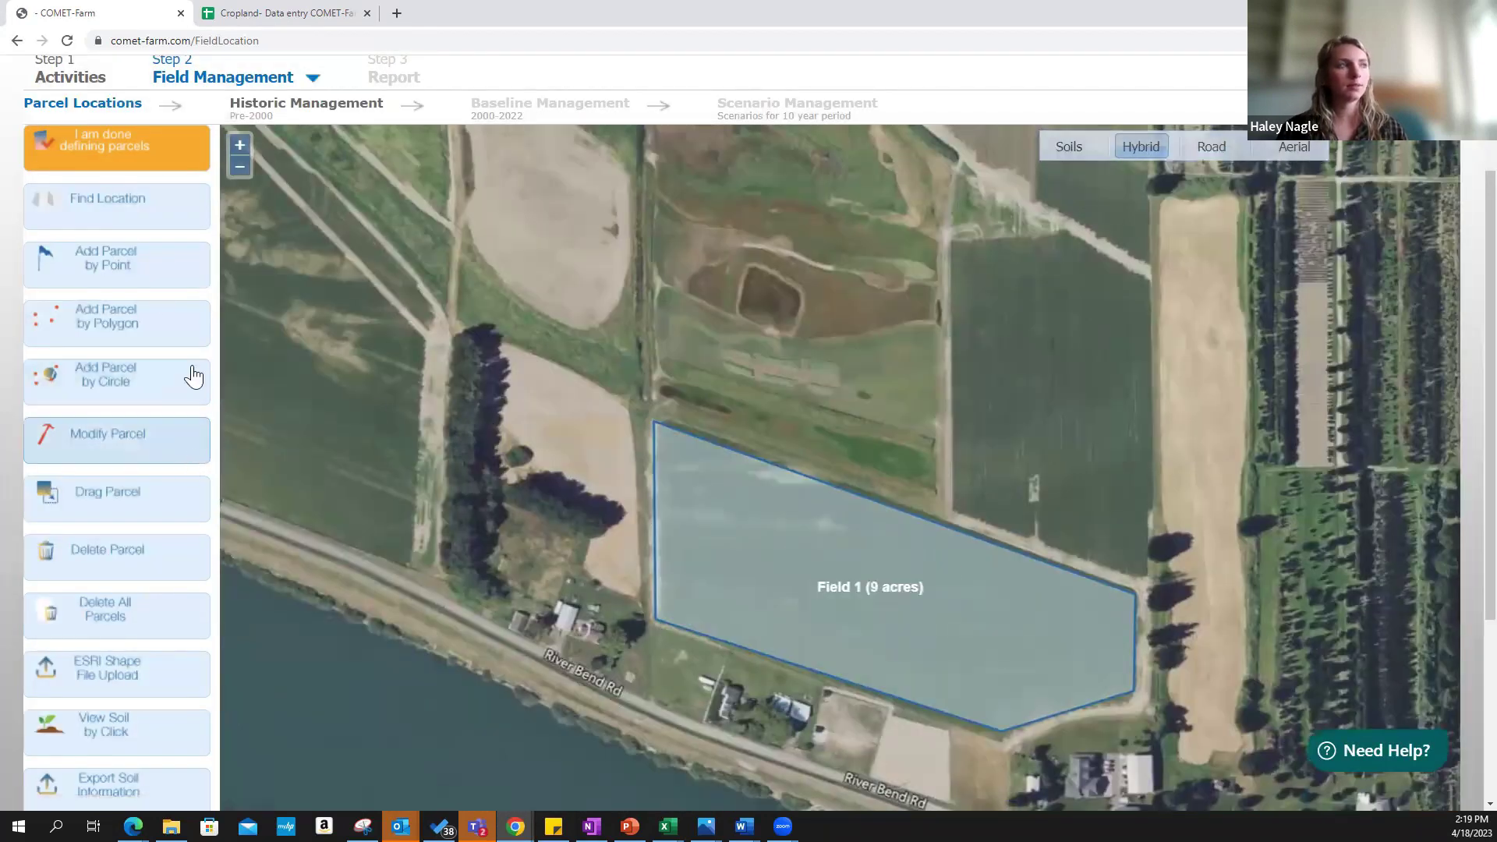
left_click(131, 377)
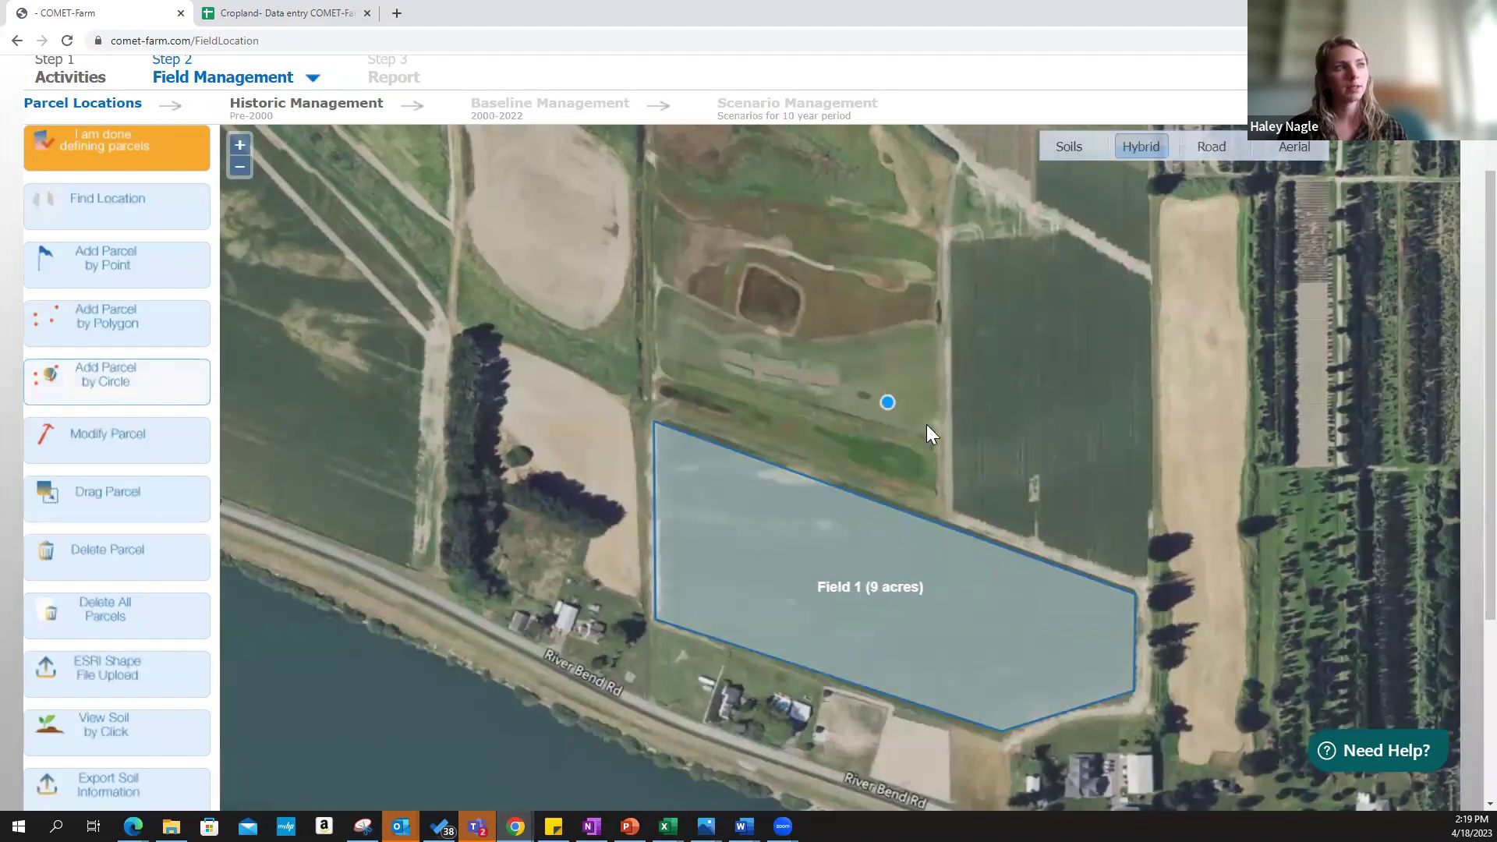
left_click_drag(1049, 403, 1009, 477)
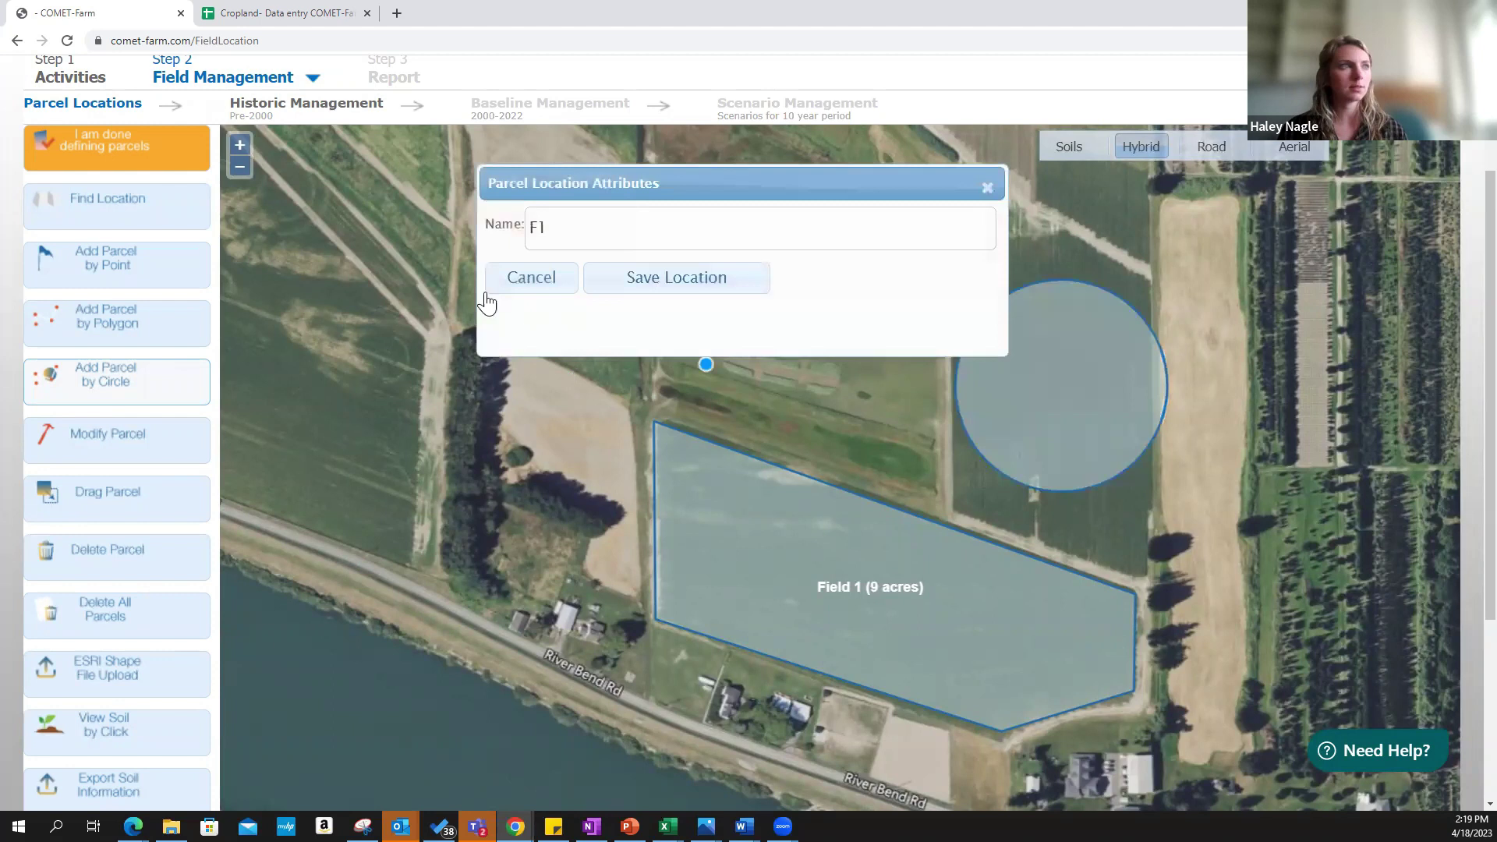
left_click(512, 282)
Open the Esri shapefile upload form and move it fully into view to examine its required entries
left_click(84, 441)
scroll(97, 598, "down", 1)
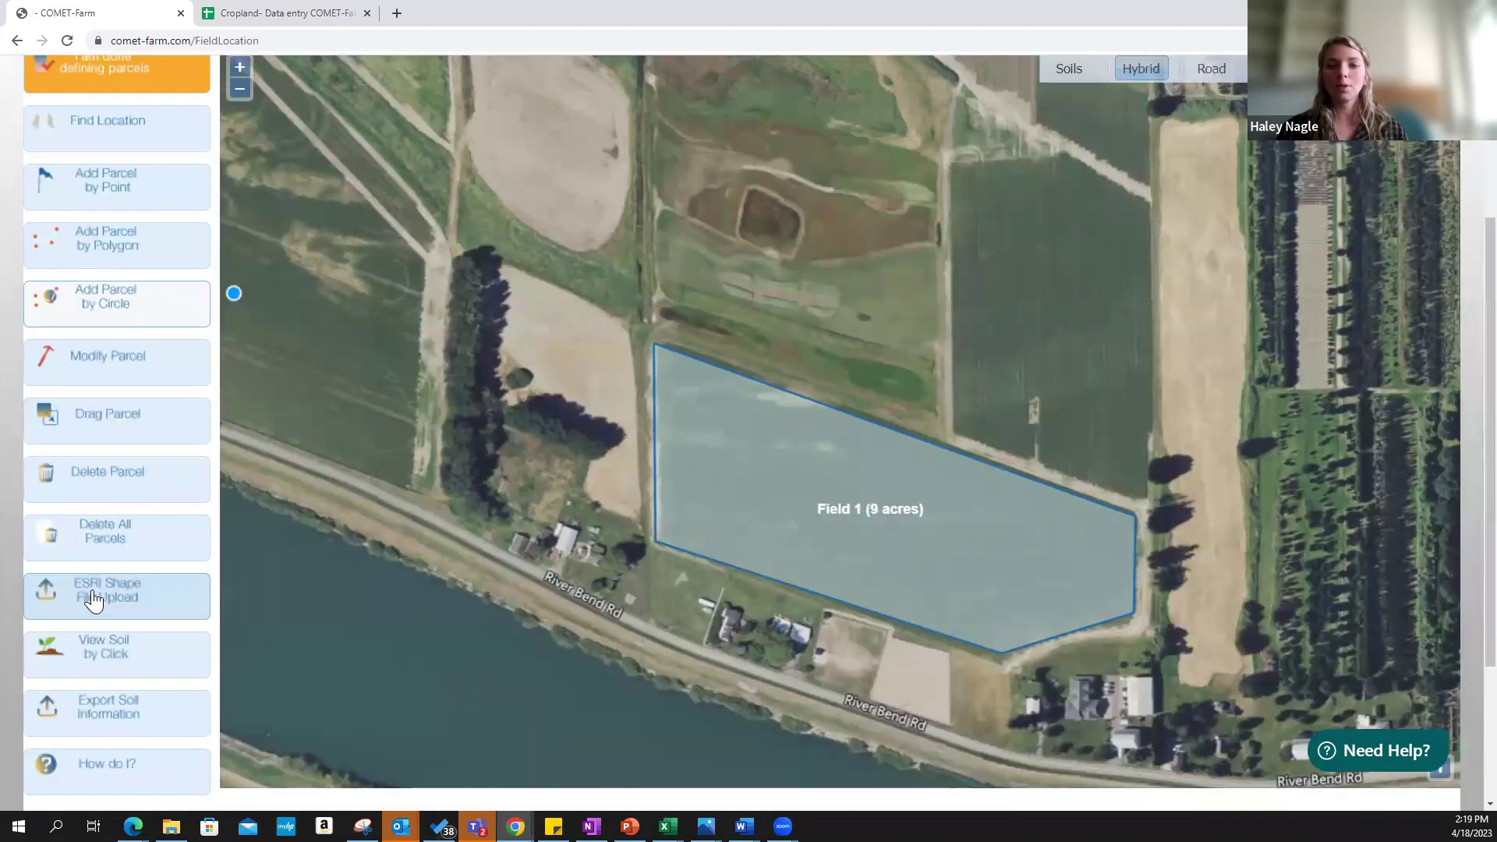
left_click(92, 615)
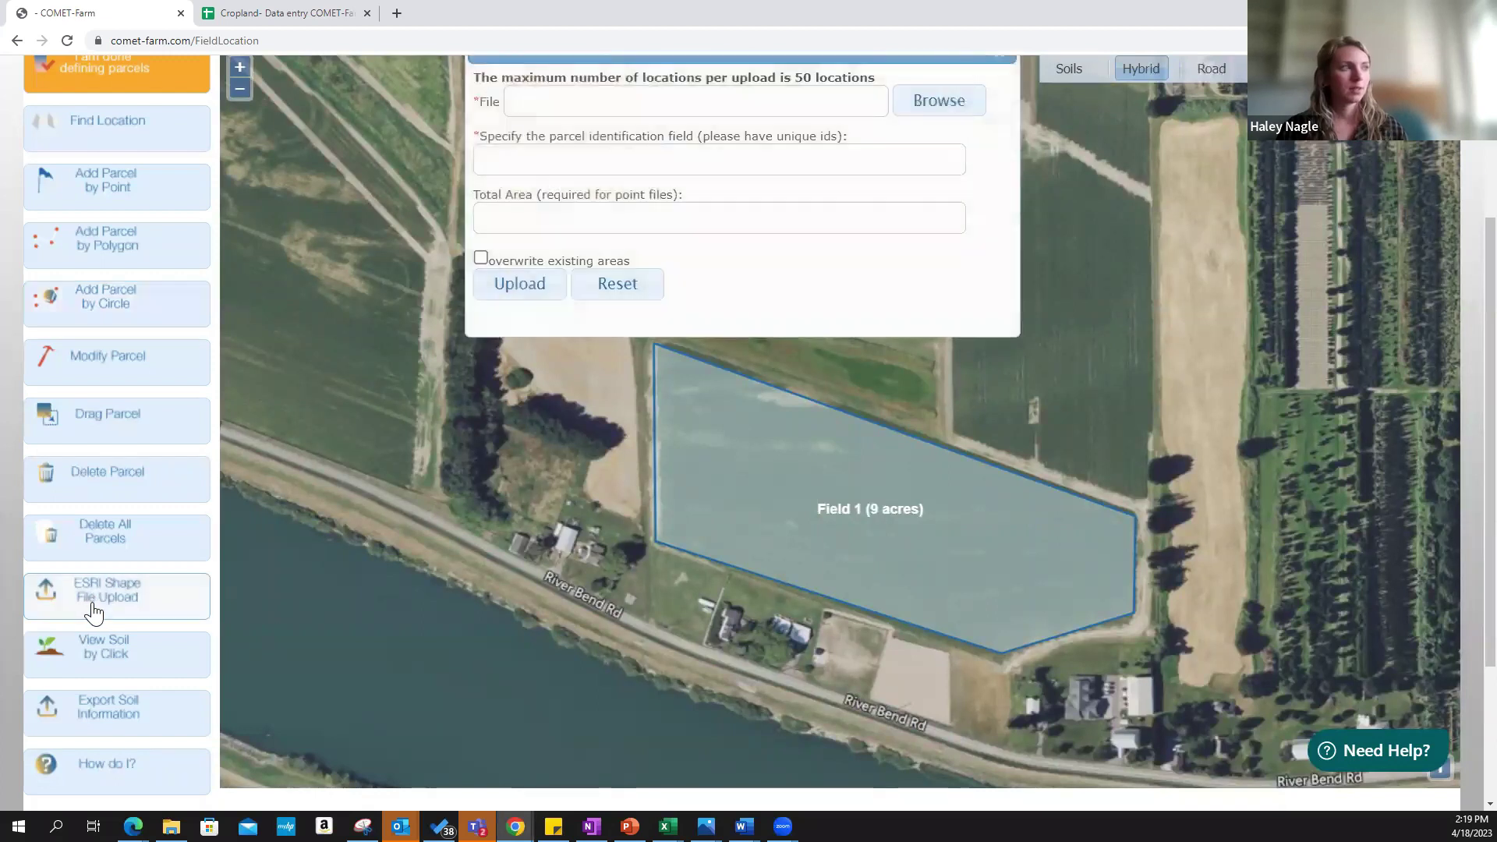
scroll(856, 167, "up", 1)
left_click_drag(808, 113, 851, 308)
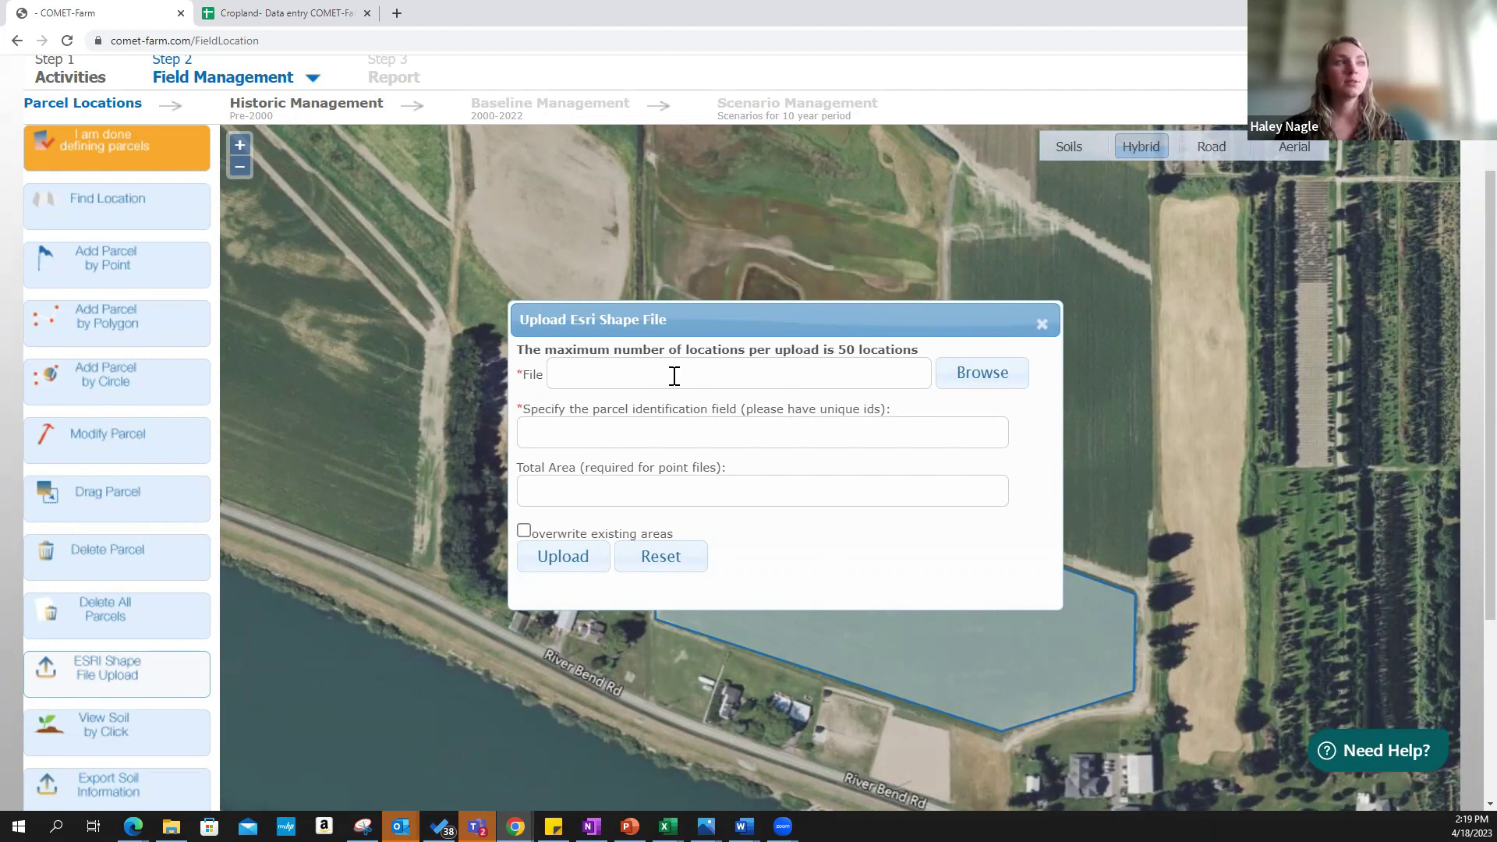
Search the help for "shapefile" and read the article "Uploading Shapefile to the GUI"
left_click(1374, 747)
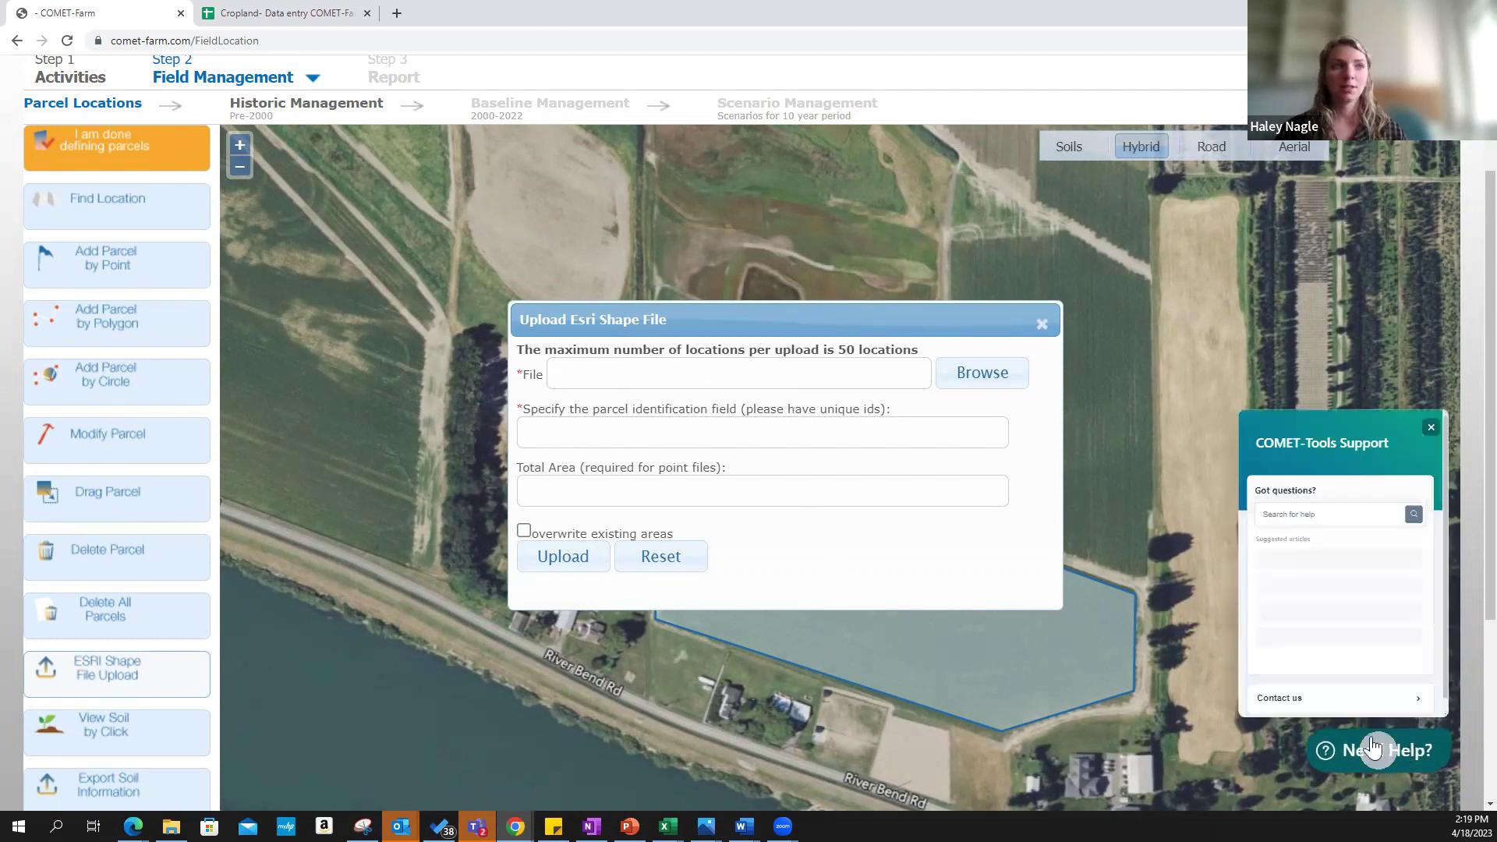
left_click(1165, 278)
type("shapefile")
key("Return")
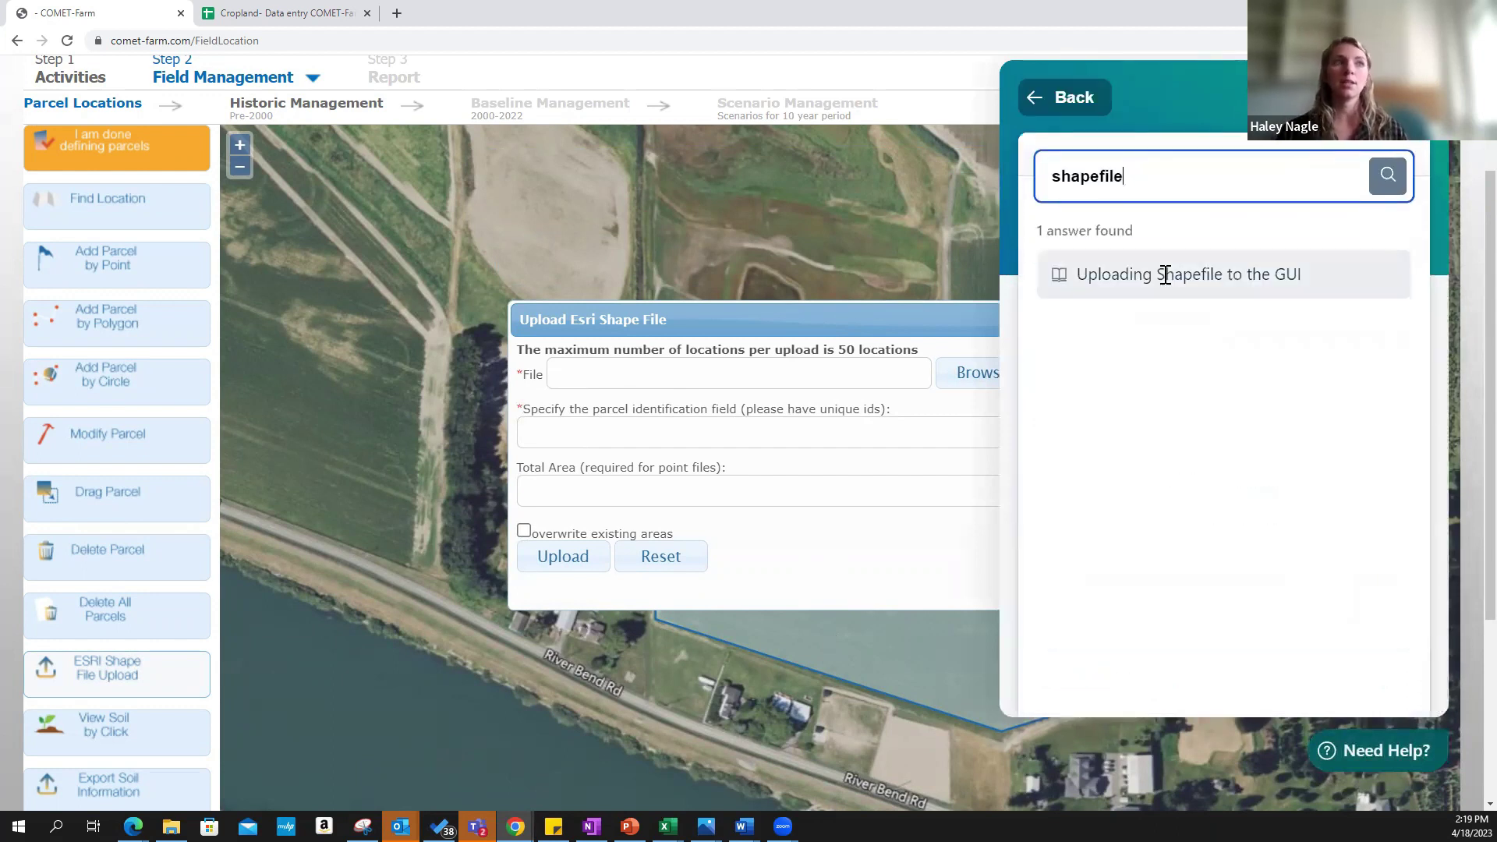
left_click(1189, 287)
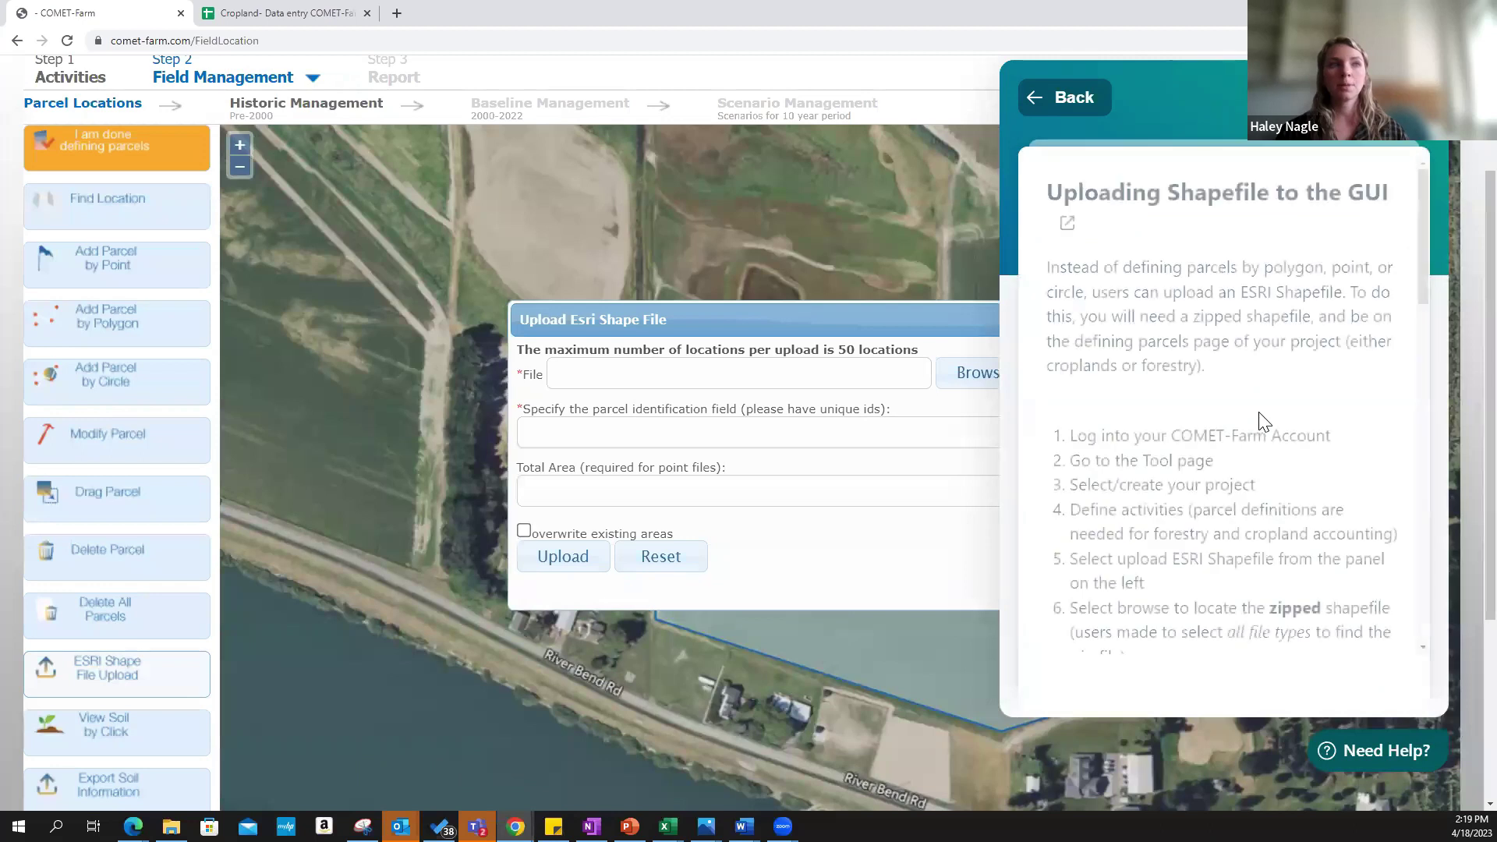
scroll(1238, 454, "down", 2)
scroll(1239, 453, "down", 4)
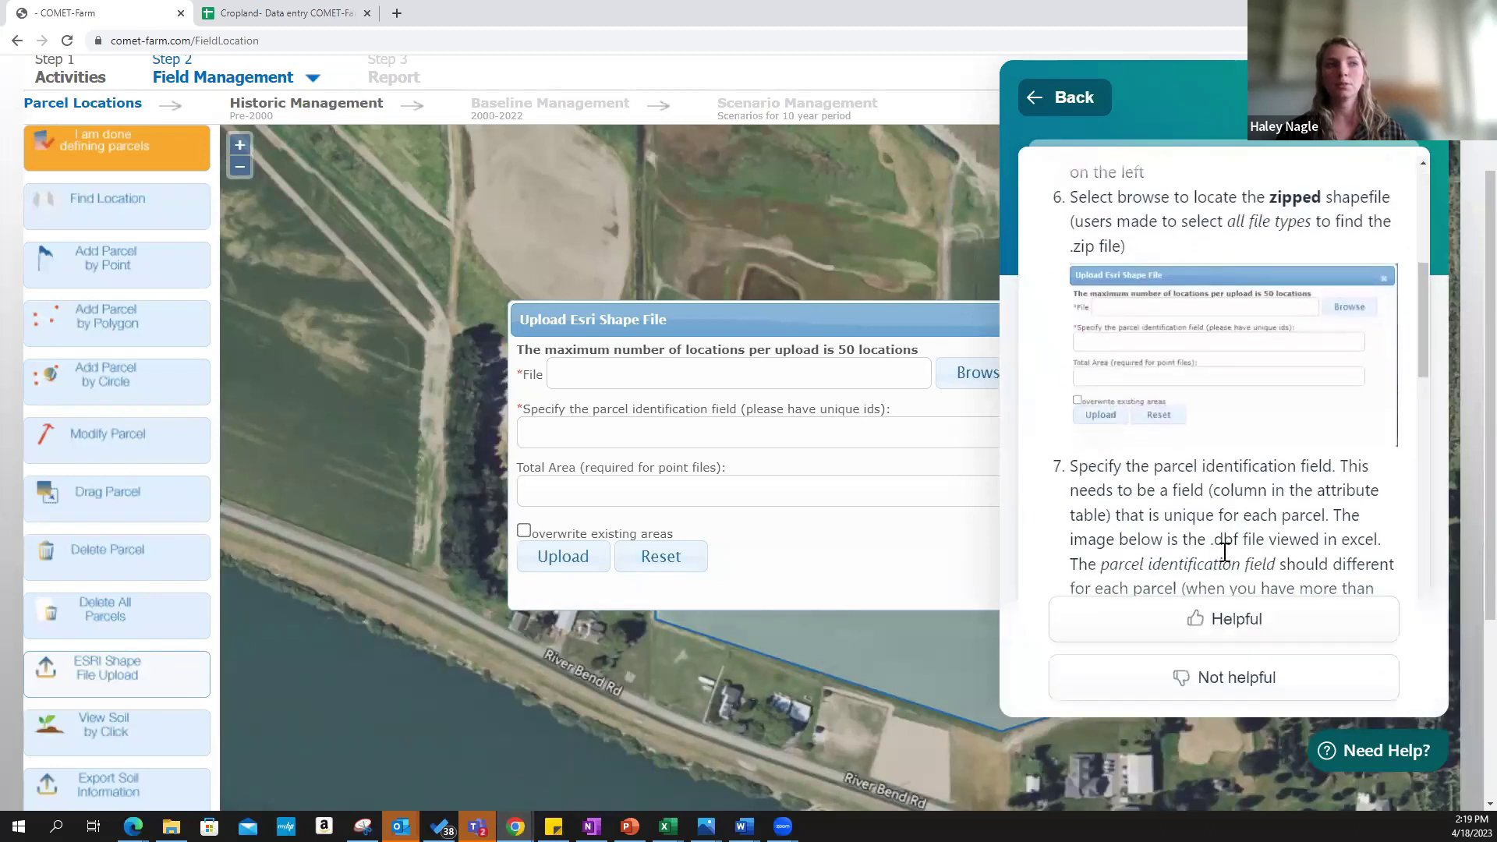
scroll(1231, 548, "up", 8)
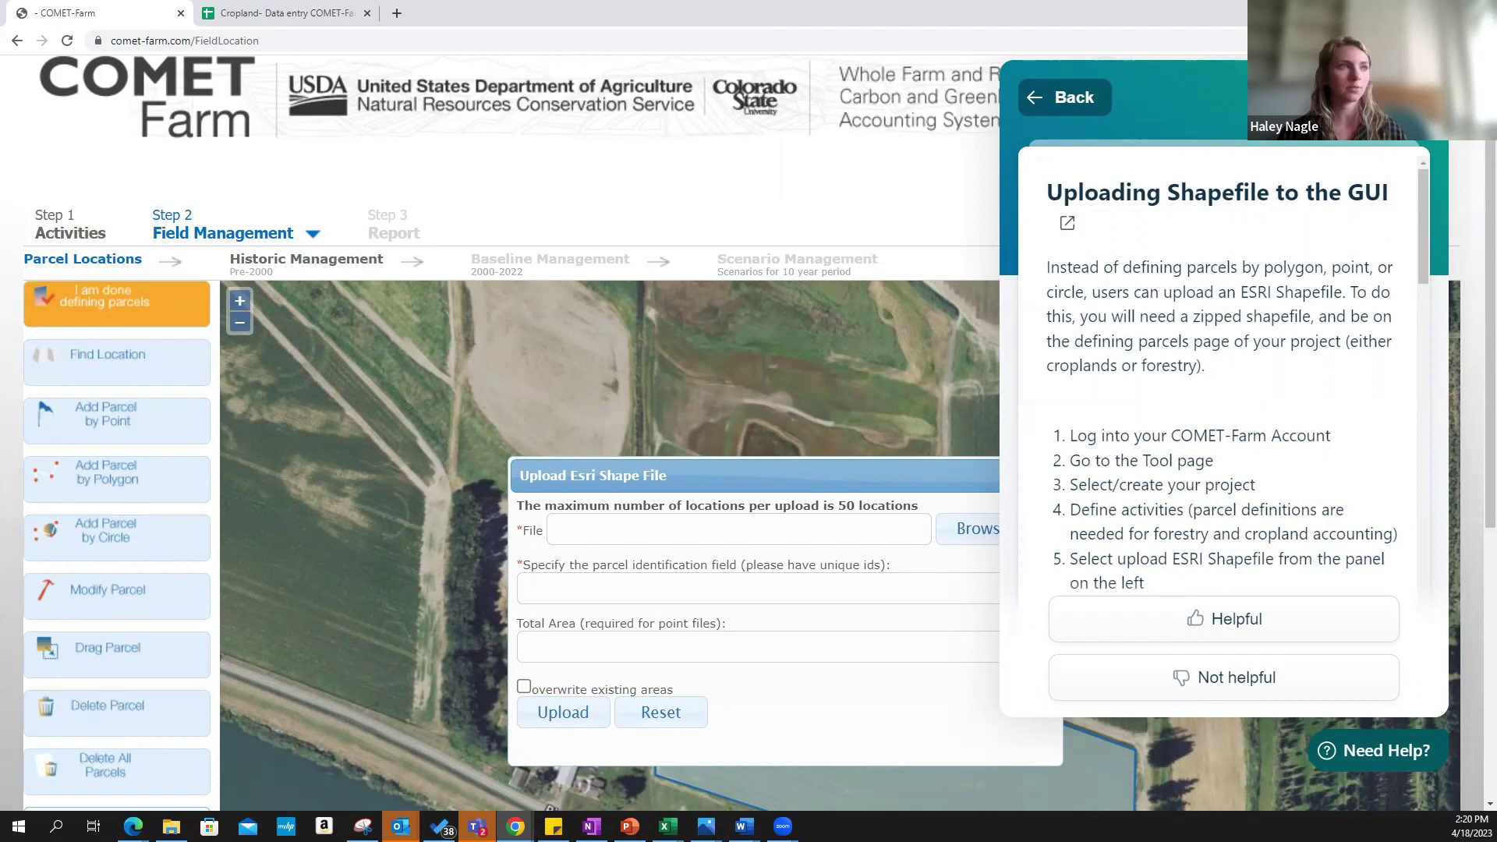
Close the help article and the shapefile upload form without uploading anything
left_click(1456, 263)
scroll(1458, 265, "down", 2)
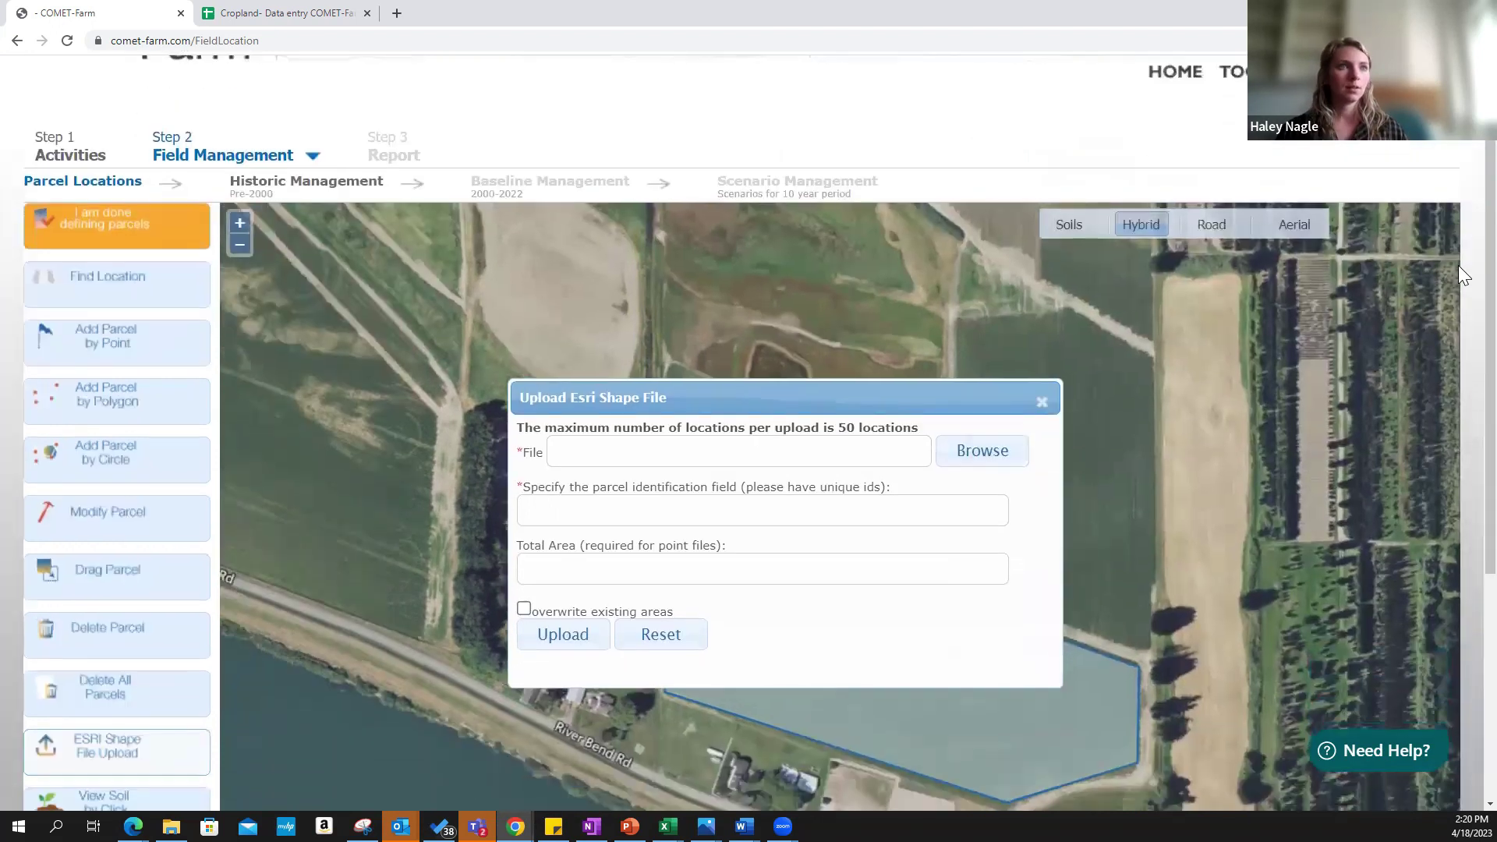
left_click(1042, 401)
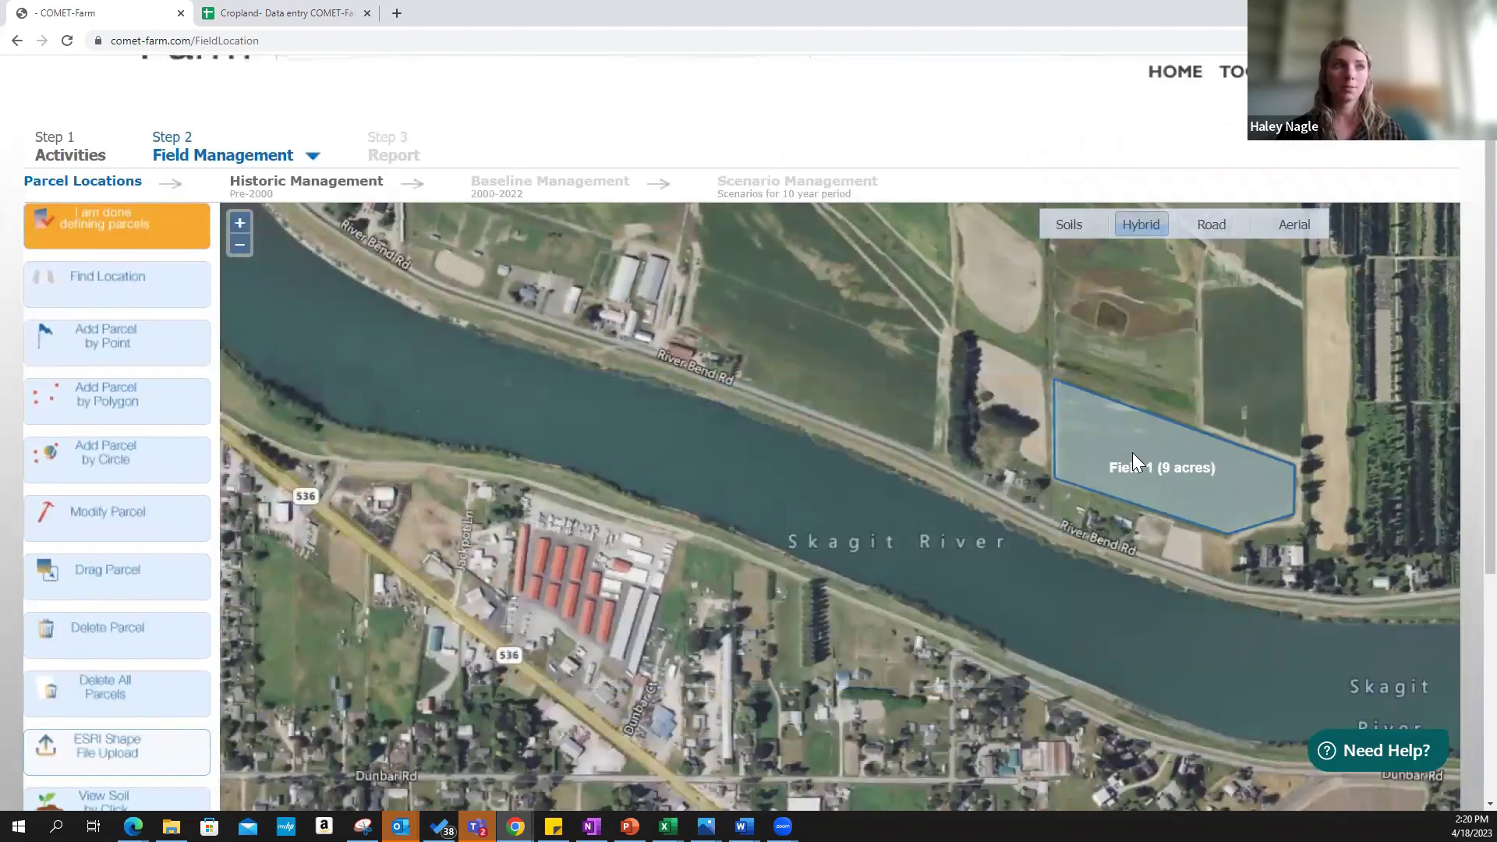
left_click_drag(1131, 452, 949, 485)
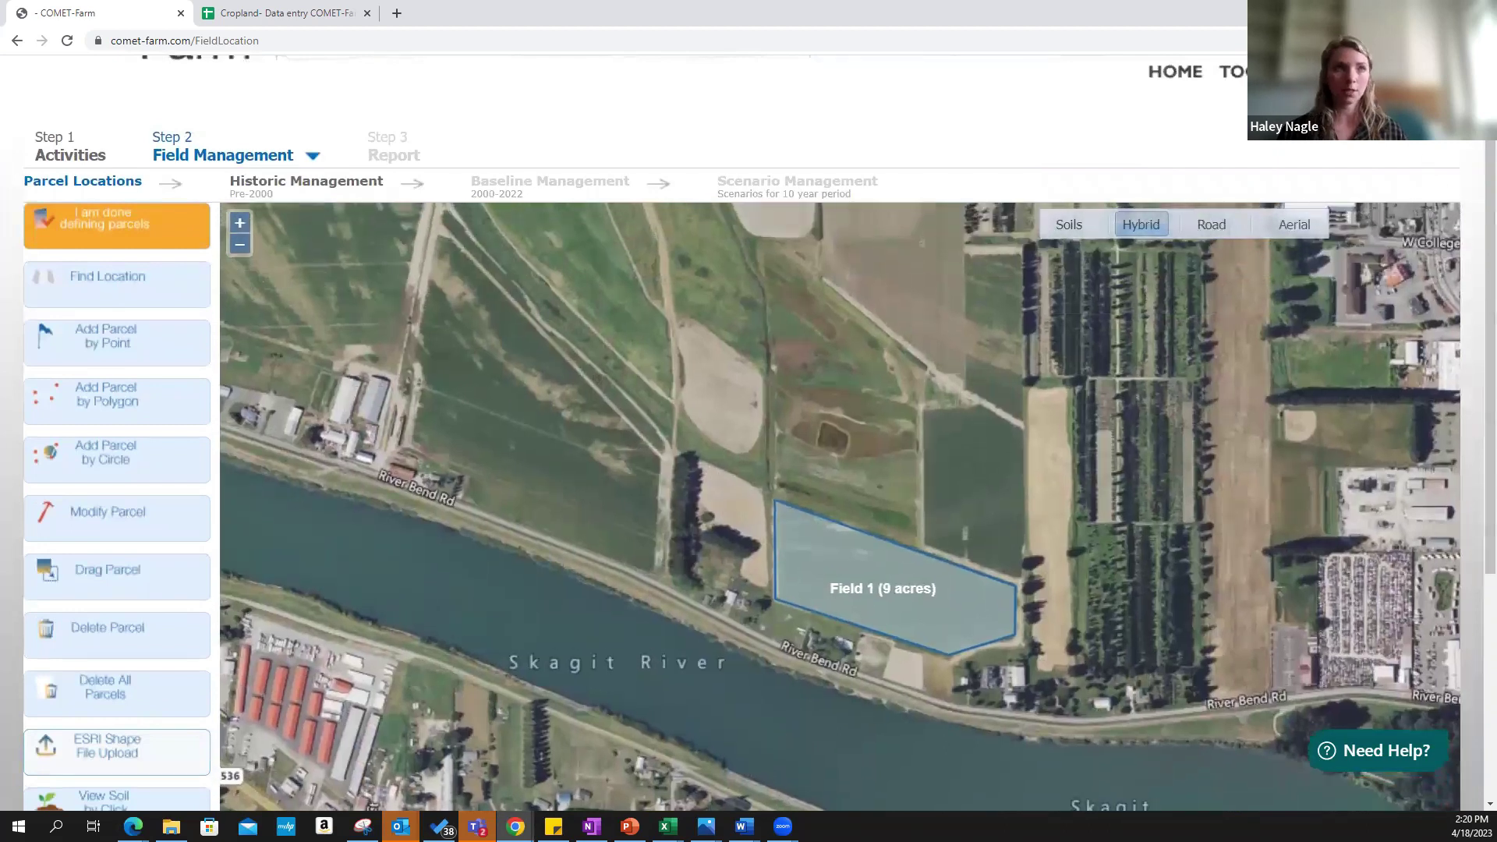
scroll(1459, 193, "down", 1)
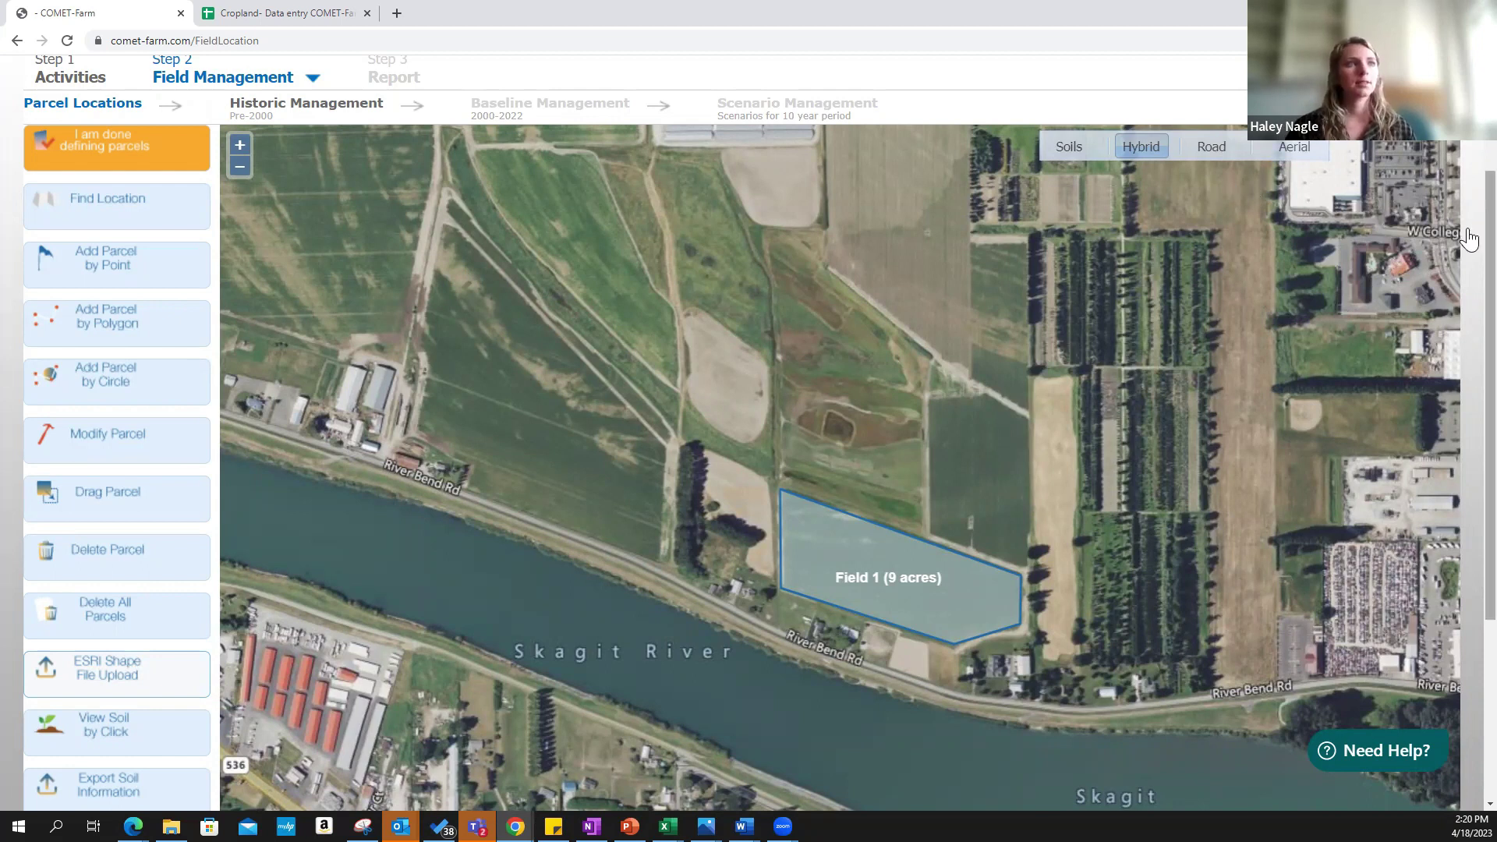
scroll(176, 619, "down", 1)
scroll(176, 618, "up", 1)
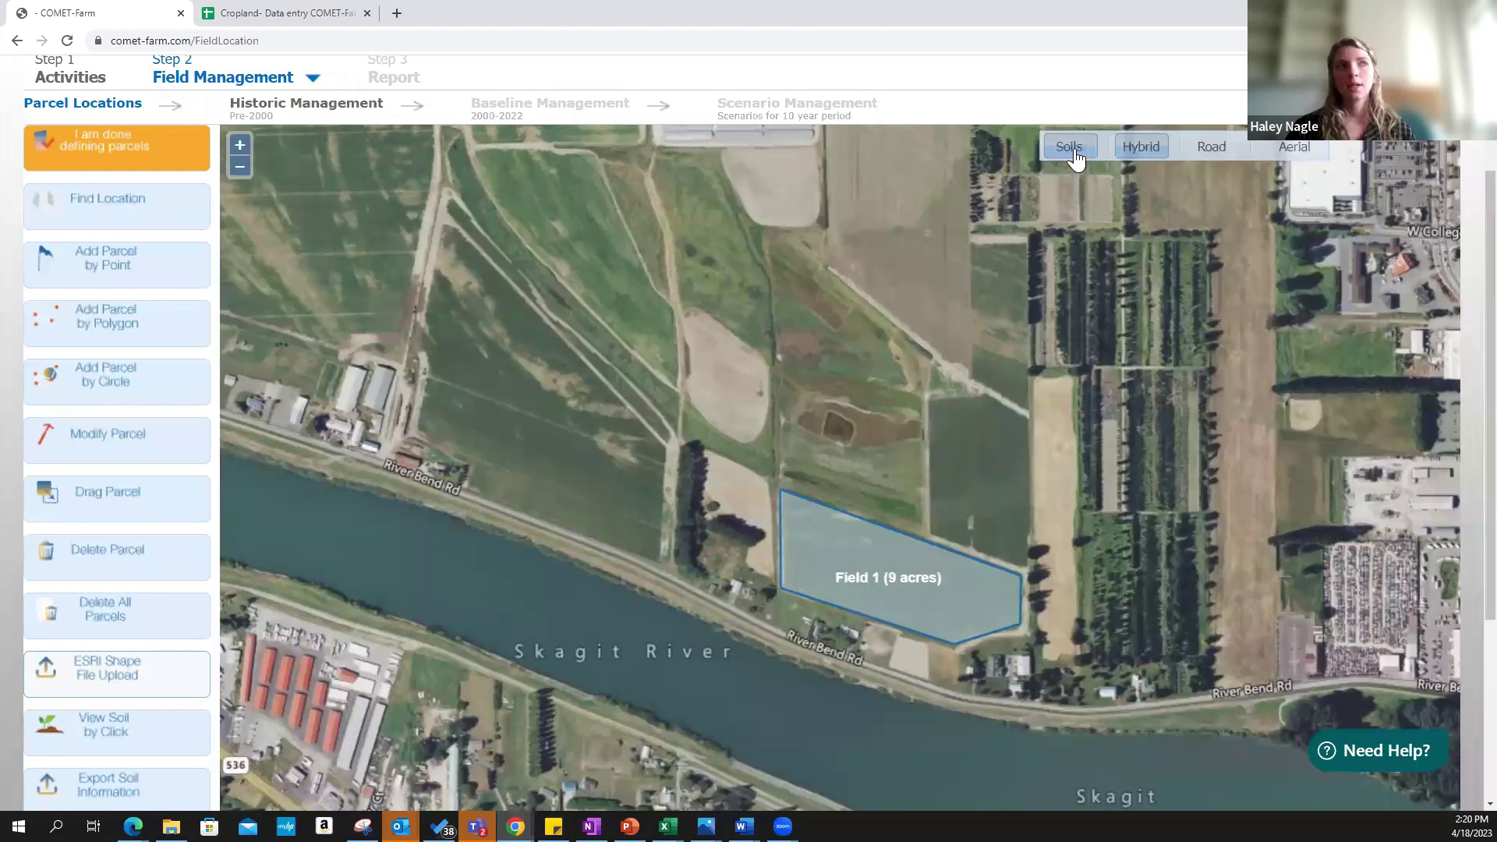
Toggle the Soils map layer over Field 1 and look over the surrounding fields
scroll(964, 544, "up", 1)
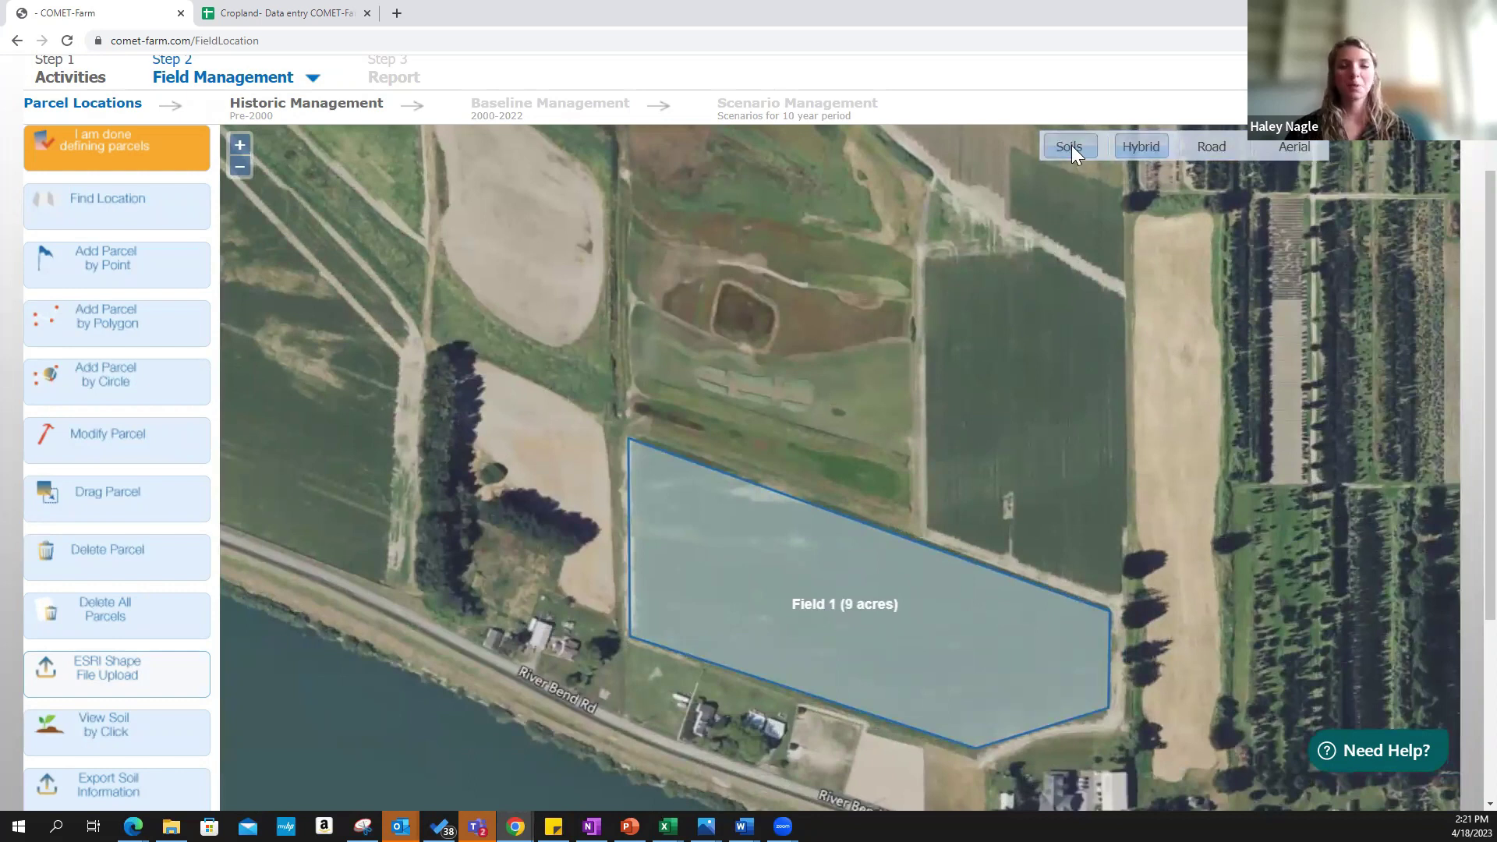
left_click(1070, 148)
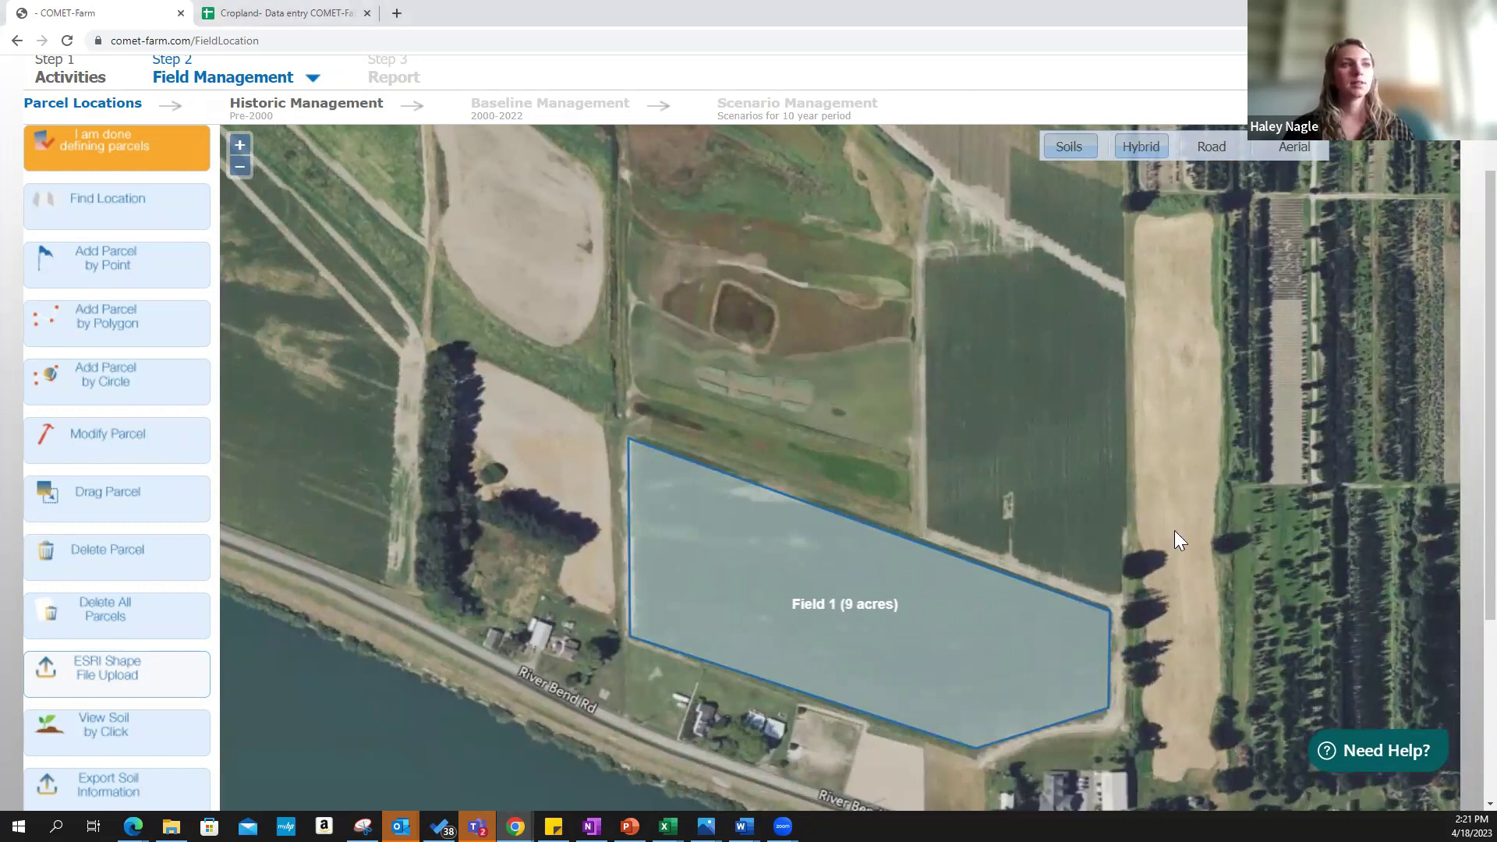
left_click_drag(1174, 530, 1167, 507)
scroll(1344, 522, "down", 1)
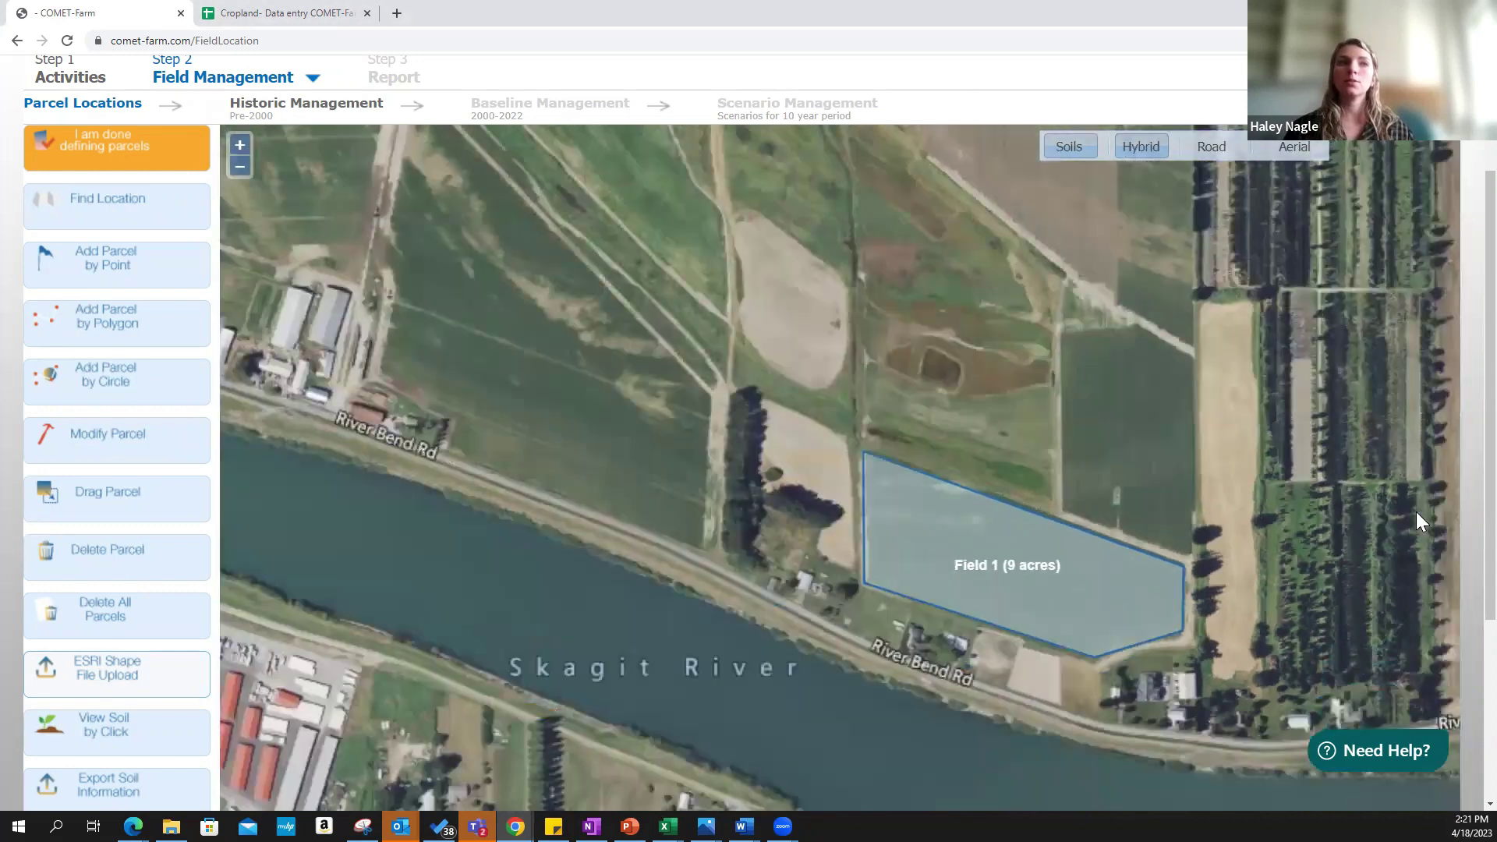
left_click_drag(1329, 519, 1159, 532)
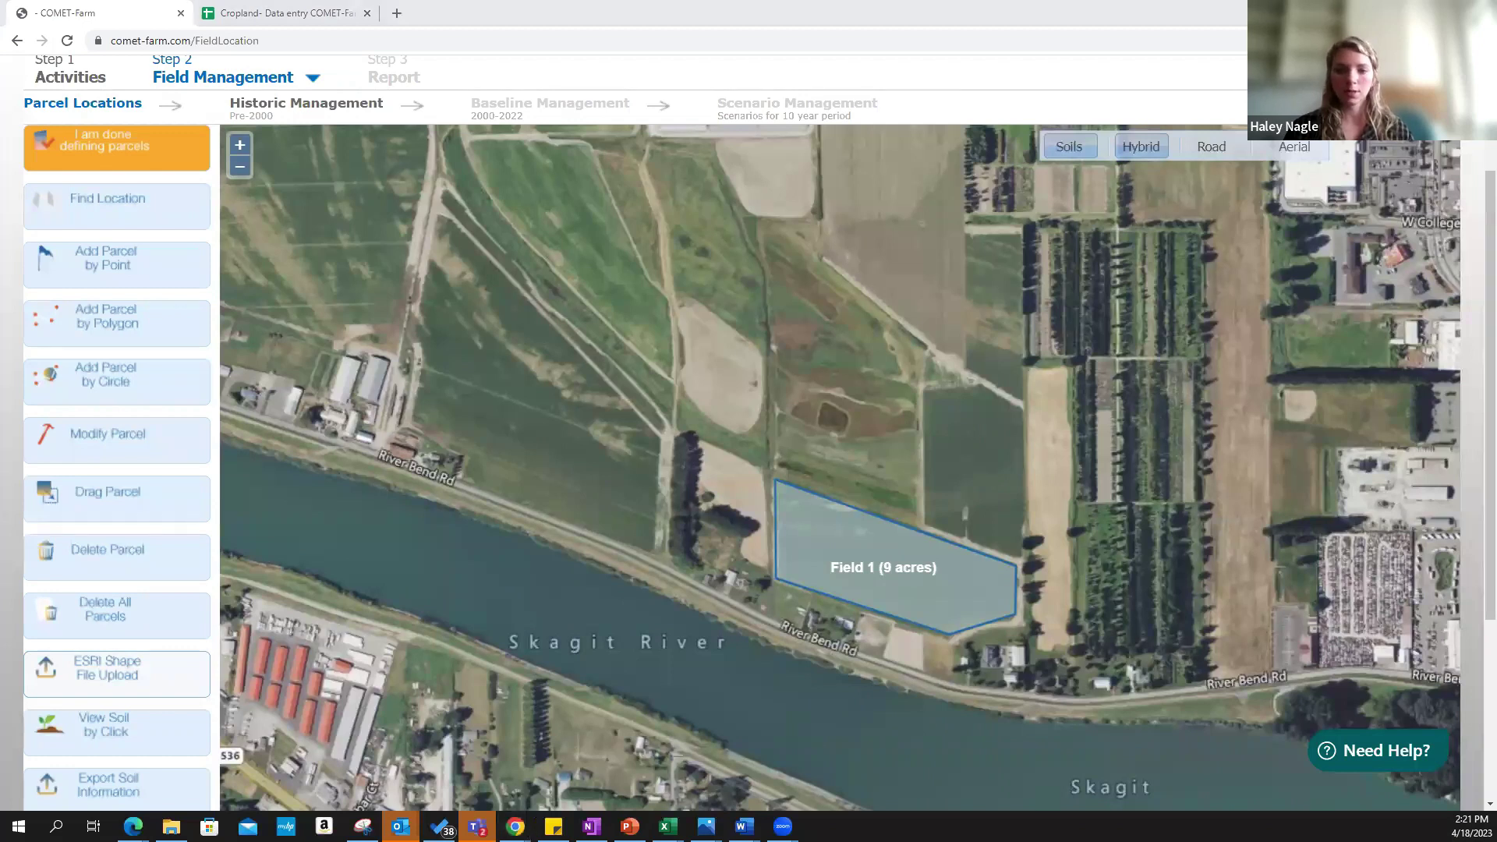
key("alt+Tab")
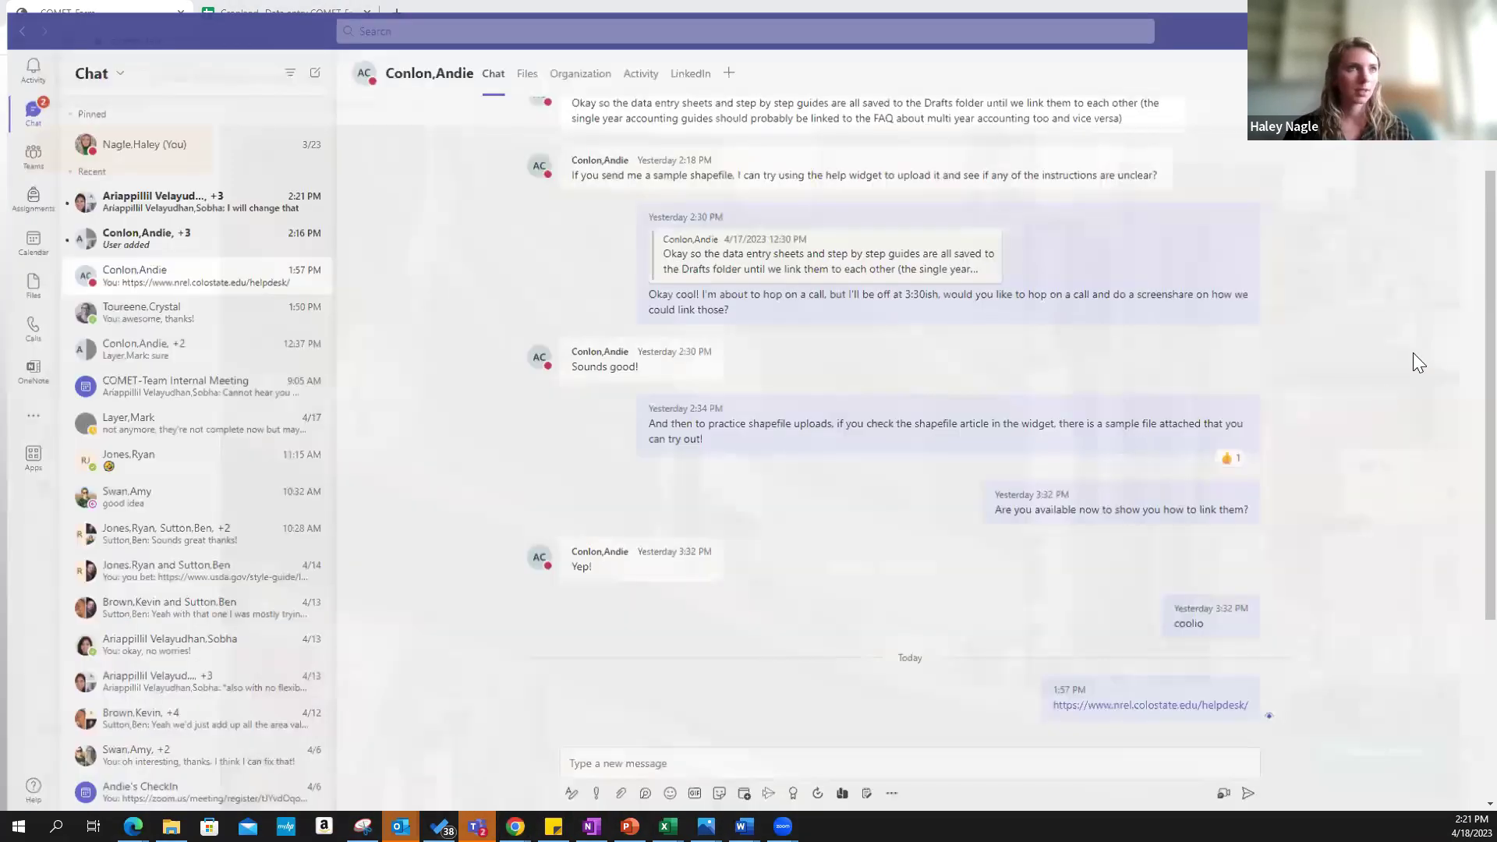
key("alt+Tab")
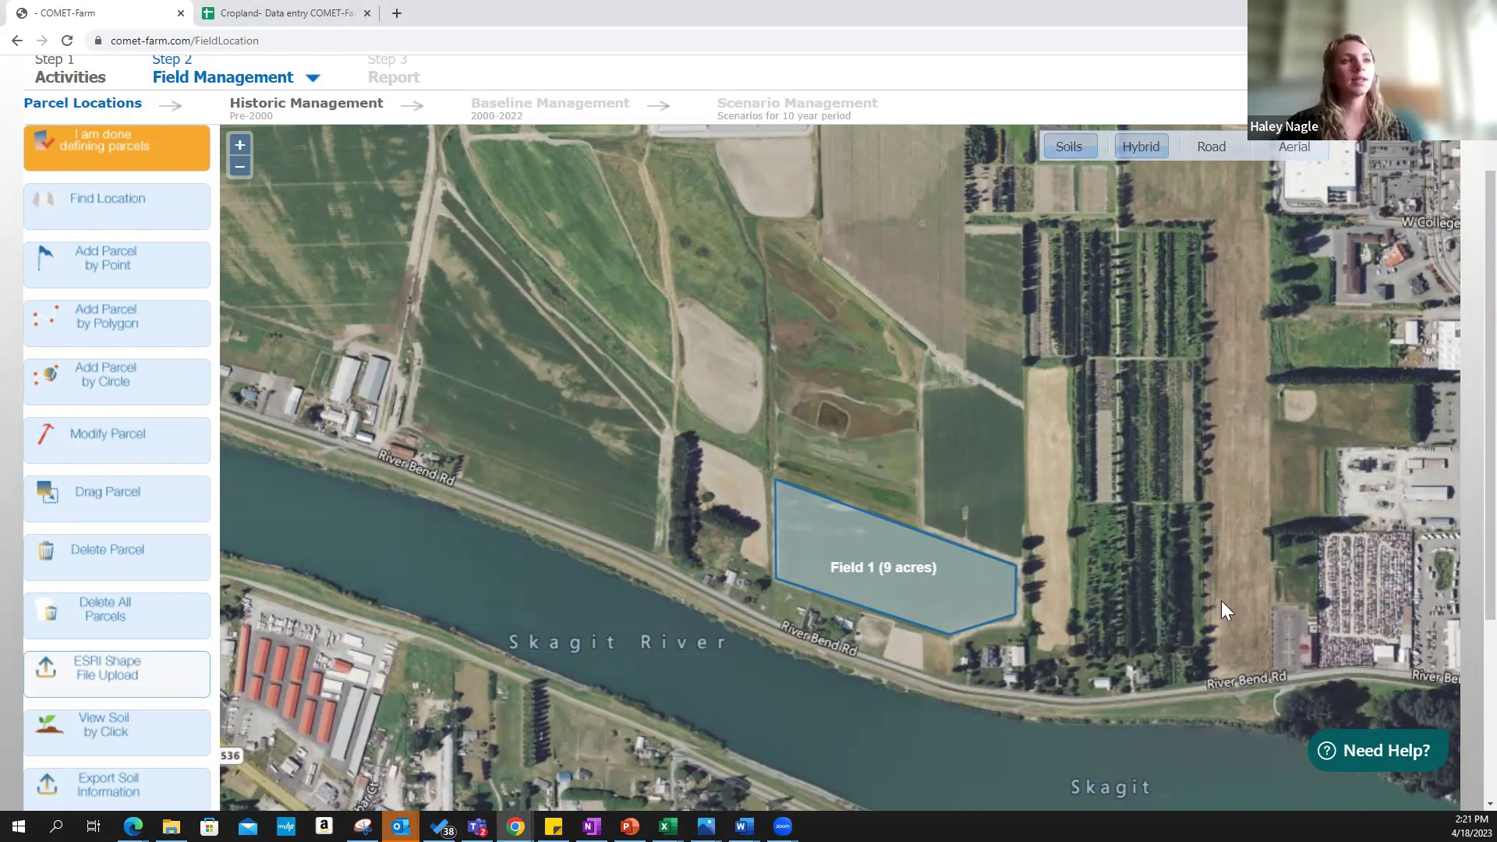
left_click_drag(1183, 524, 1148, 453)
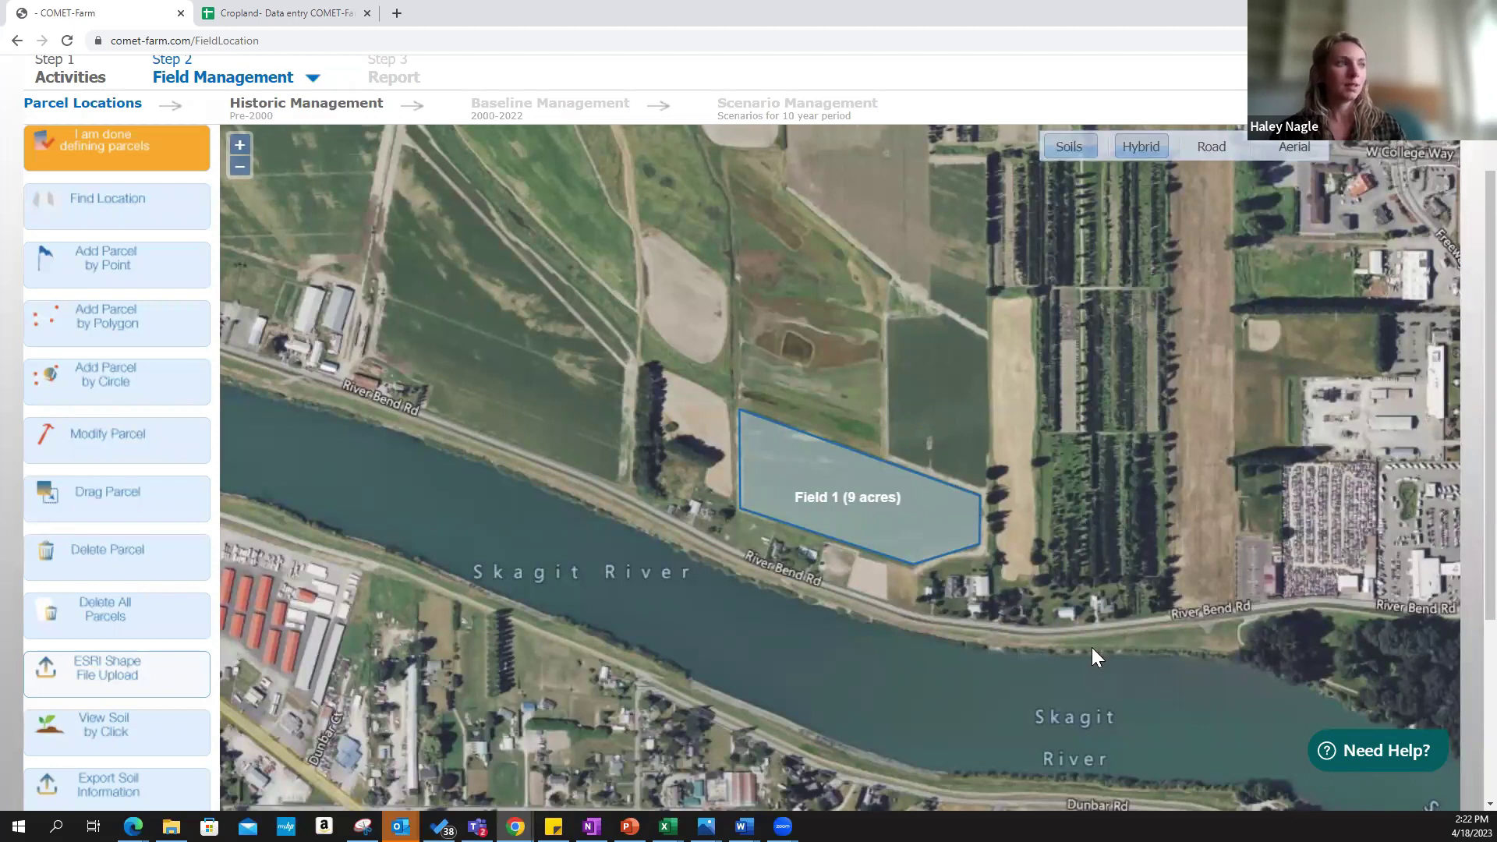
left_click_drag(1092, 655, 1074, 593)
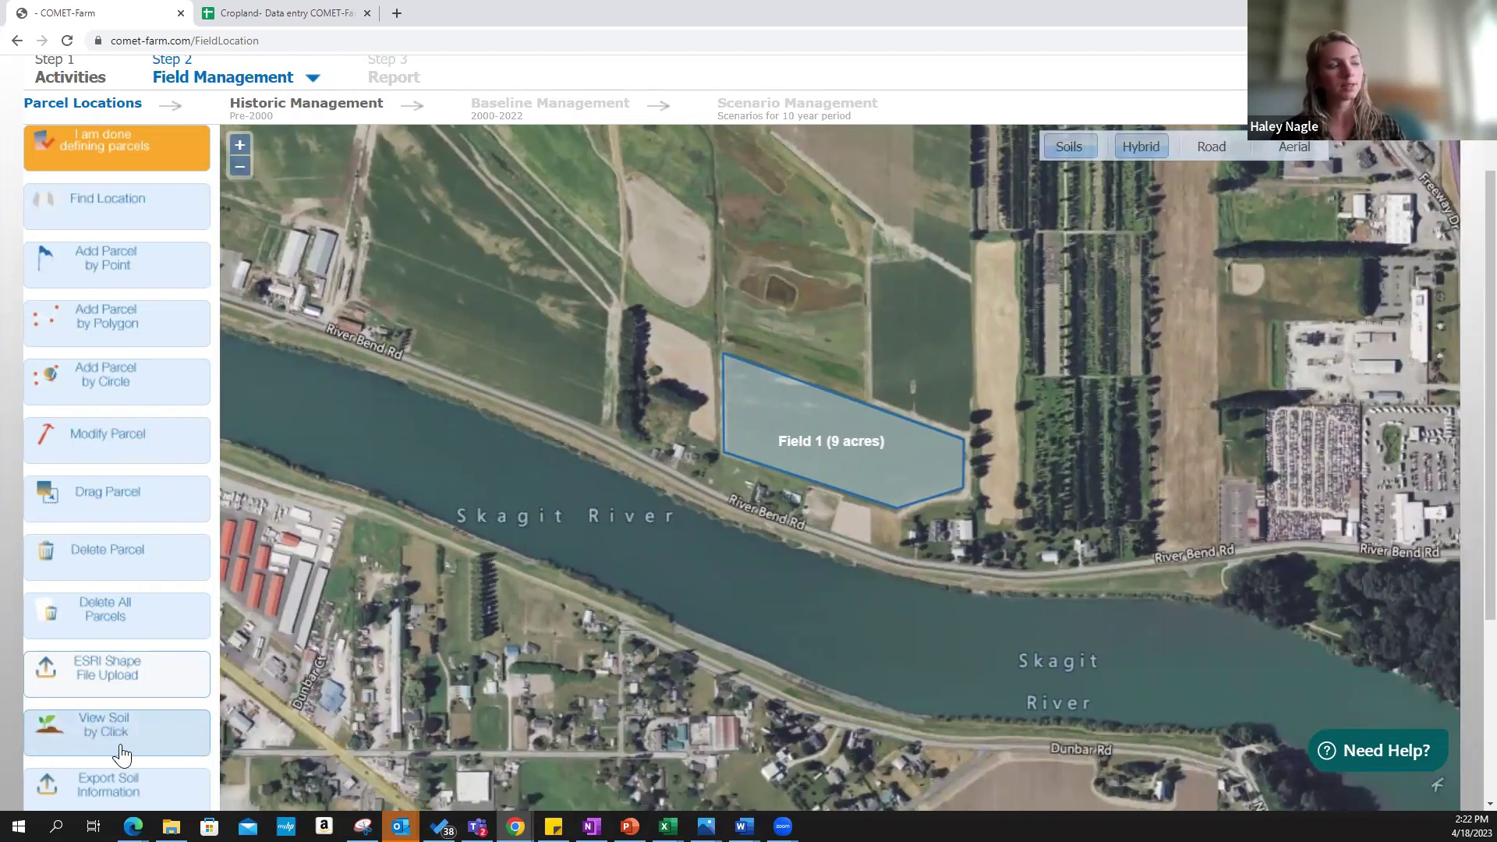
Look up the soil information for a location inside Field 1 and dismiss the result
left_click(120, 744)
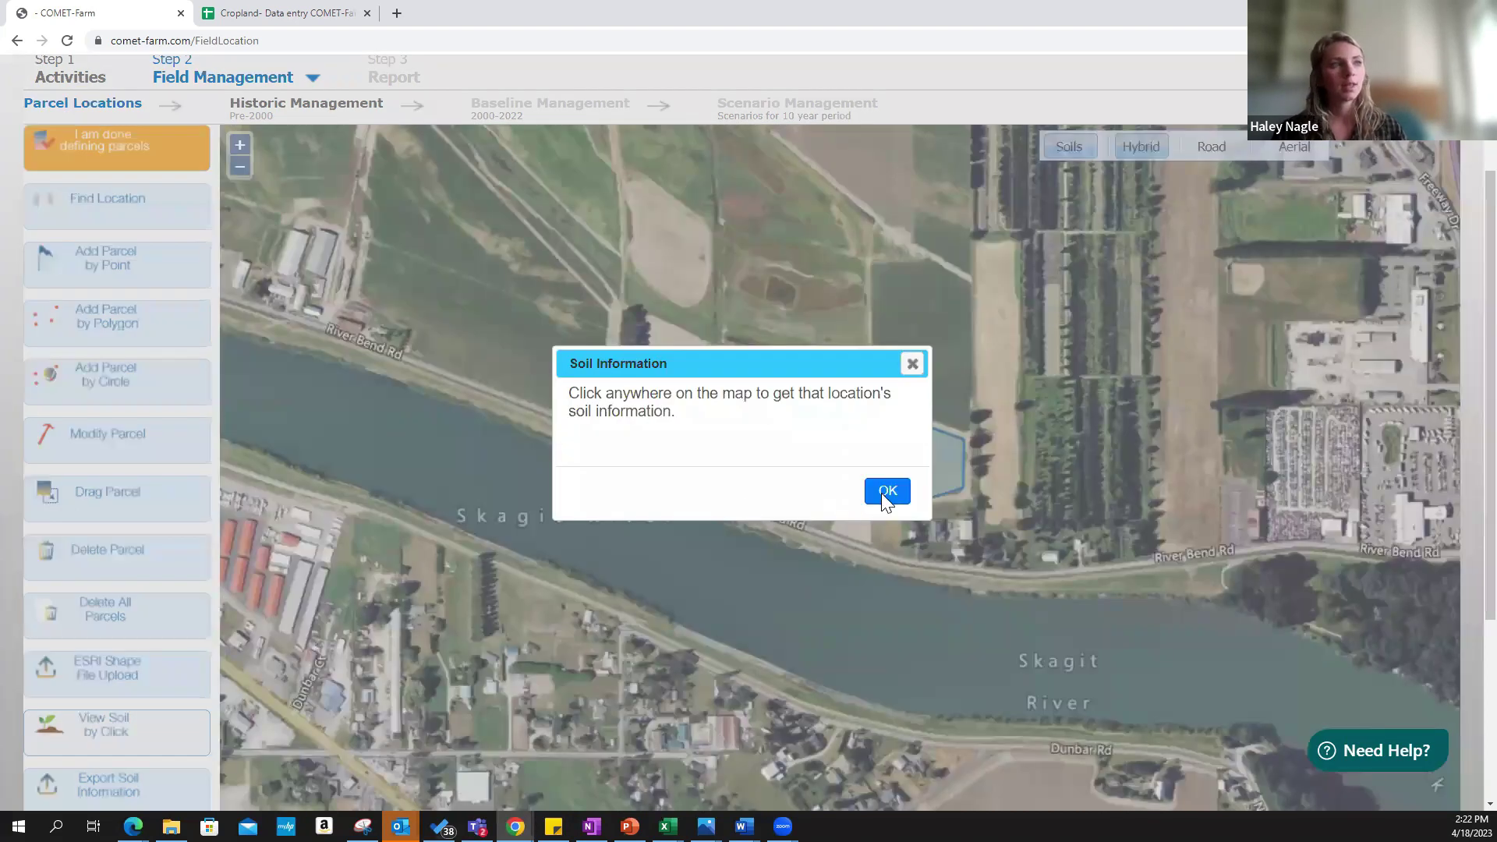
left_click(887, 491)
left_click(841, 471)
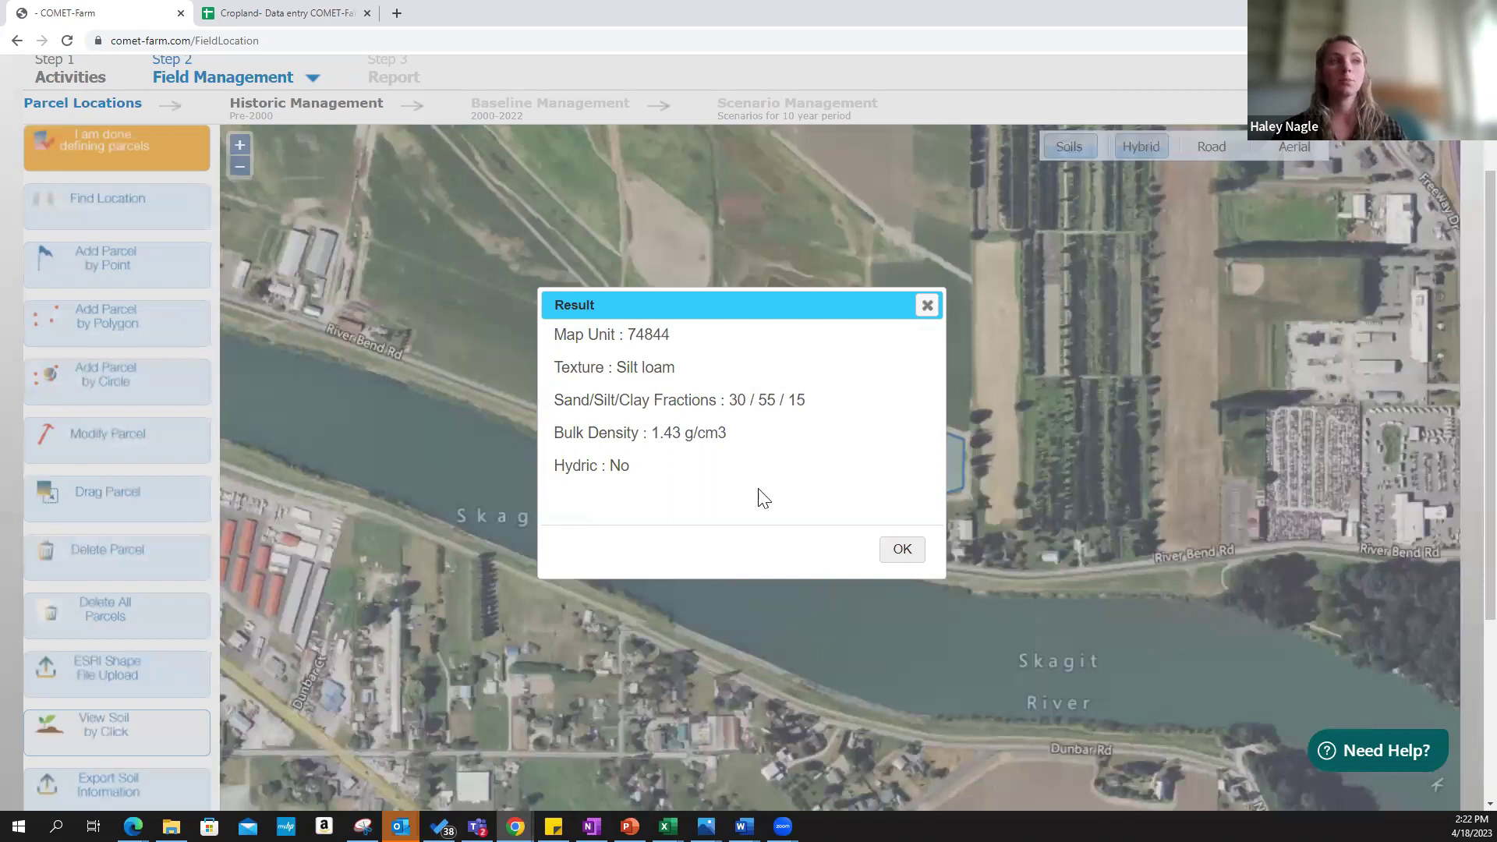
left_click(902, 549)
Try drawing a polygon parcel around the ball field and industrial lot west of Freeway Dr, and discard the unfinished outline
left_click_drag(898, 444, 612, 616)
left_click_drag(844, 618, 839, 621)
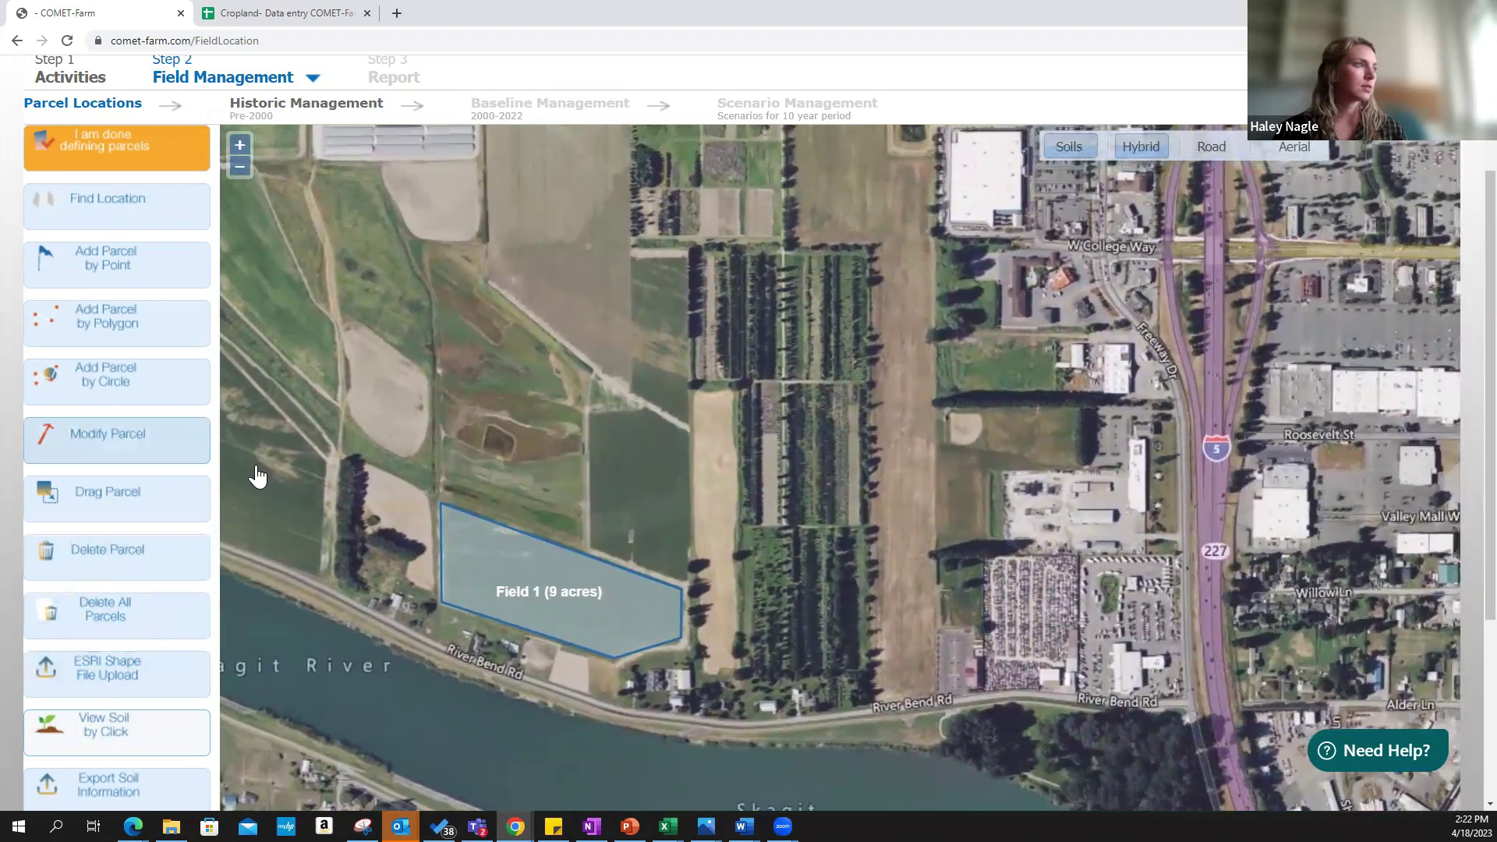
scroll(990, 468, "up", 1)
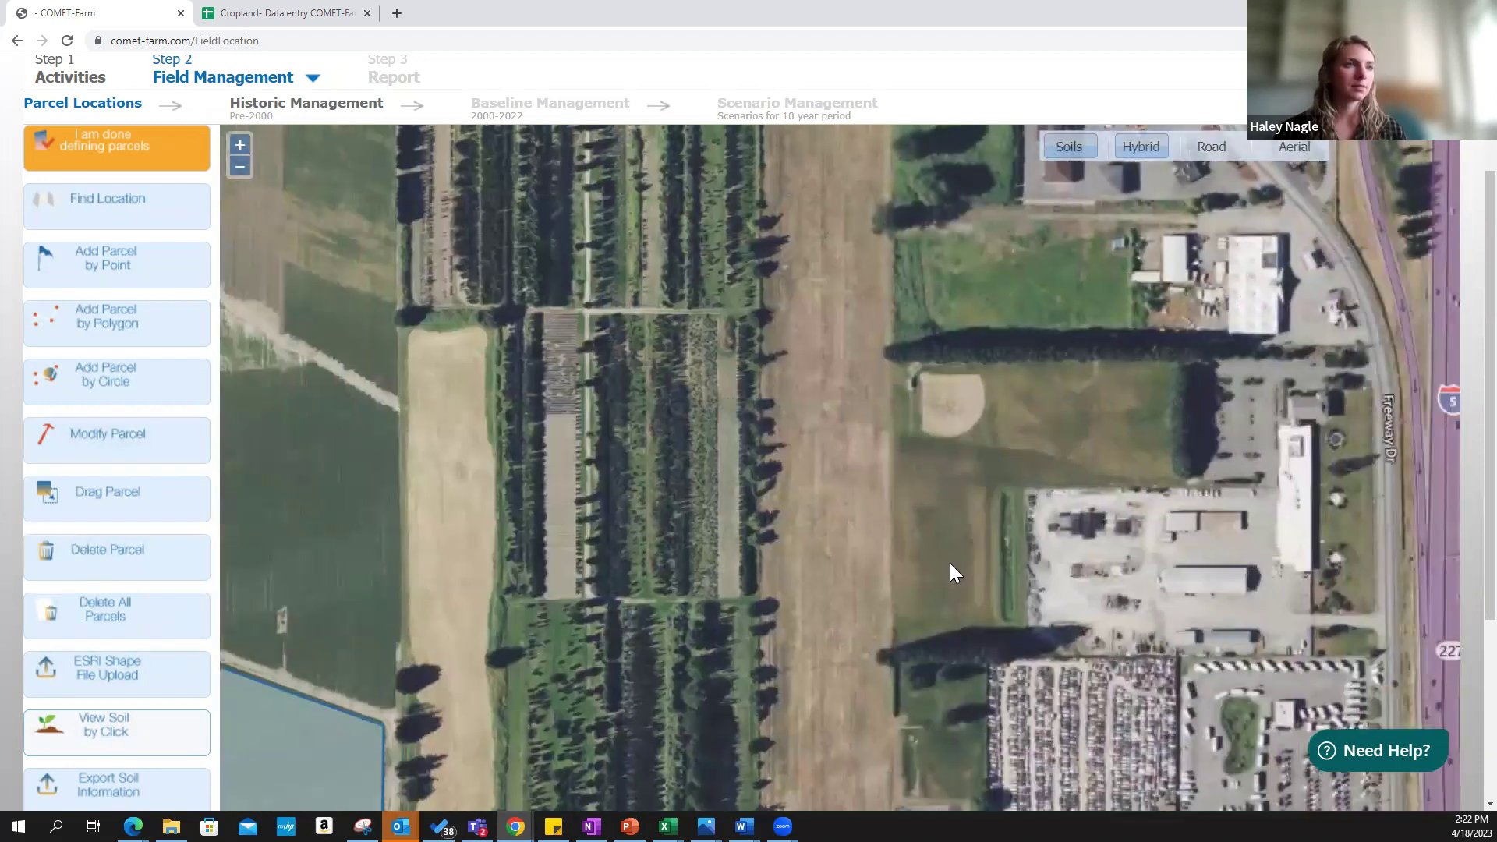
left_click(109, 322)
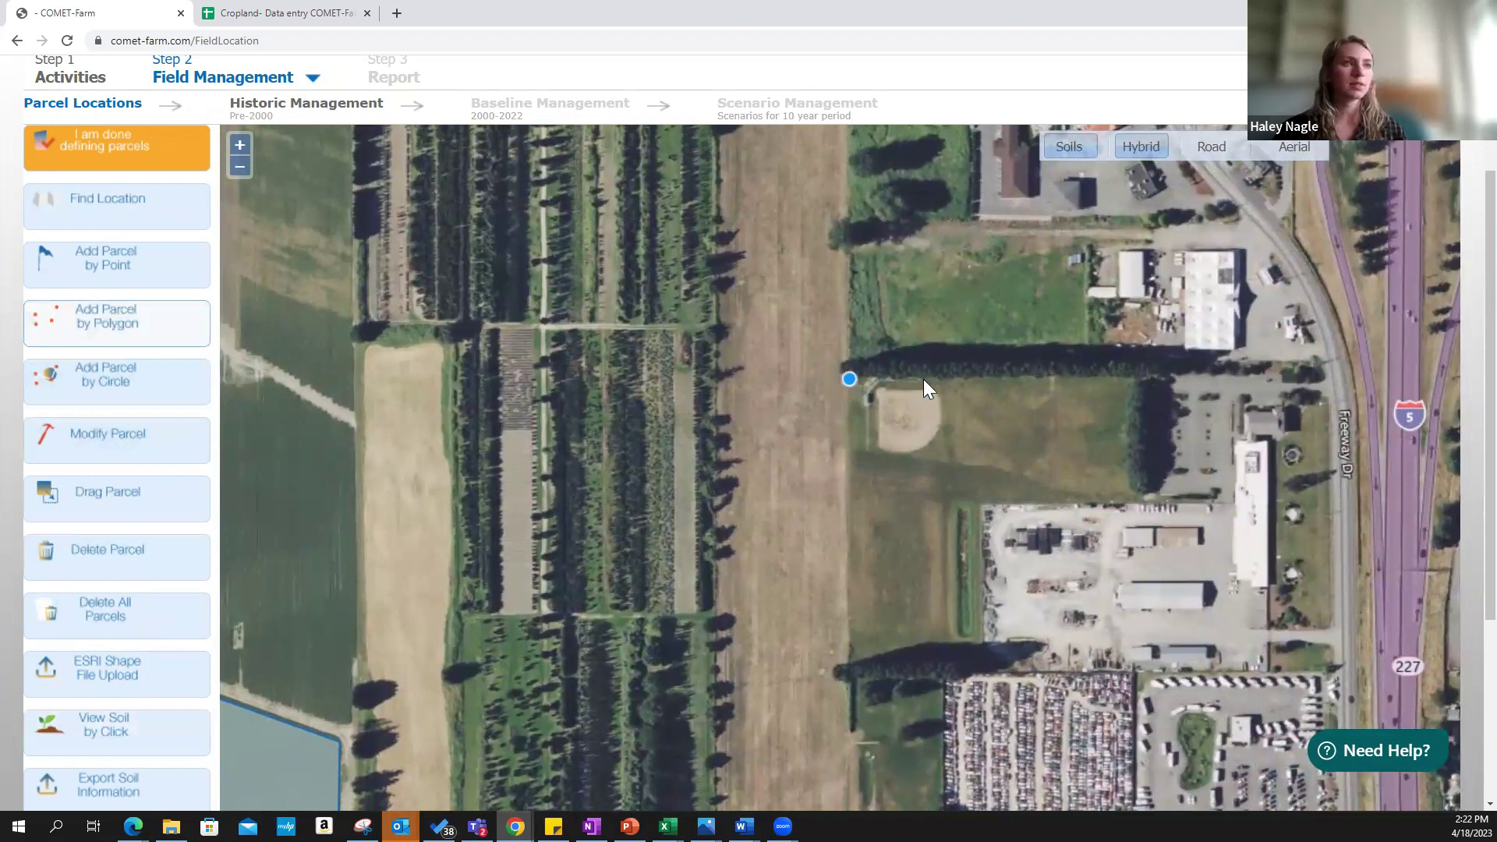
left_click(1294, 375)
left_click(1230, 550)
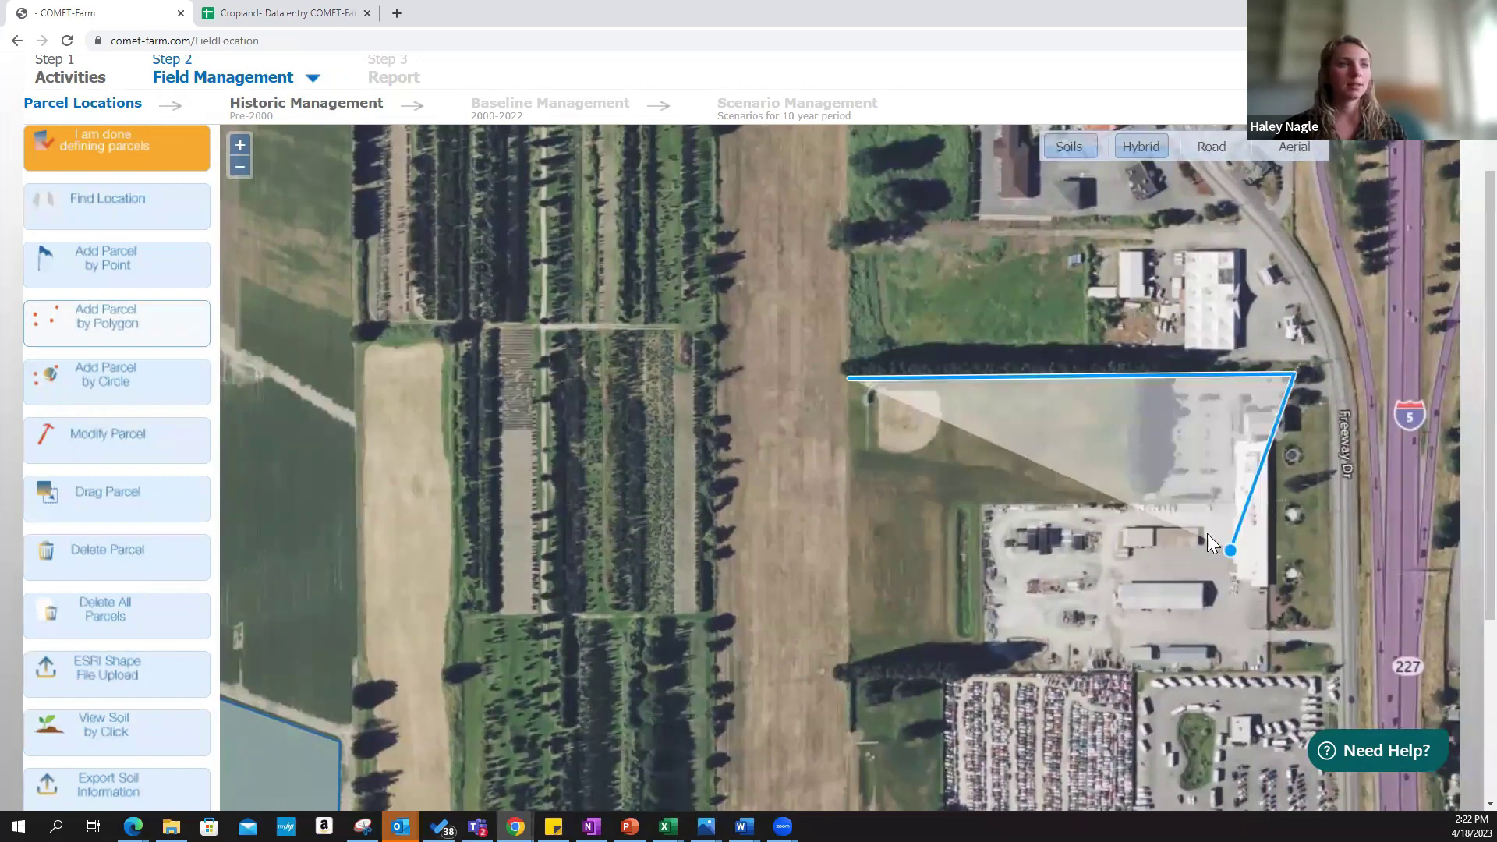
left_click(1293, 666)
left_click(840, 656)
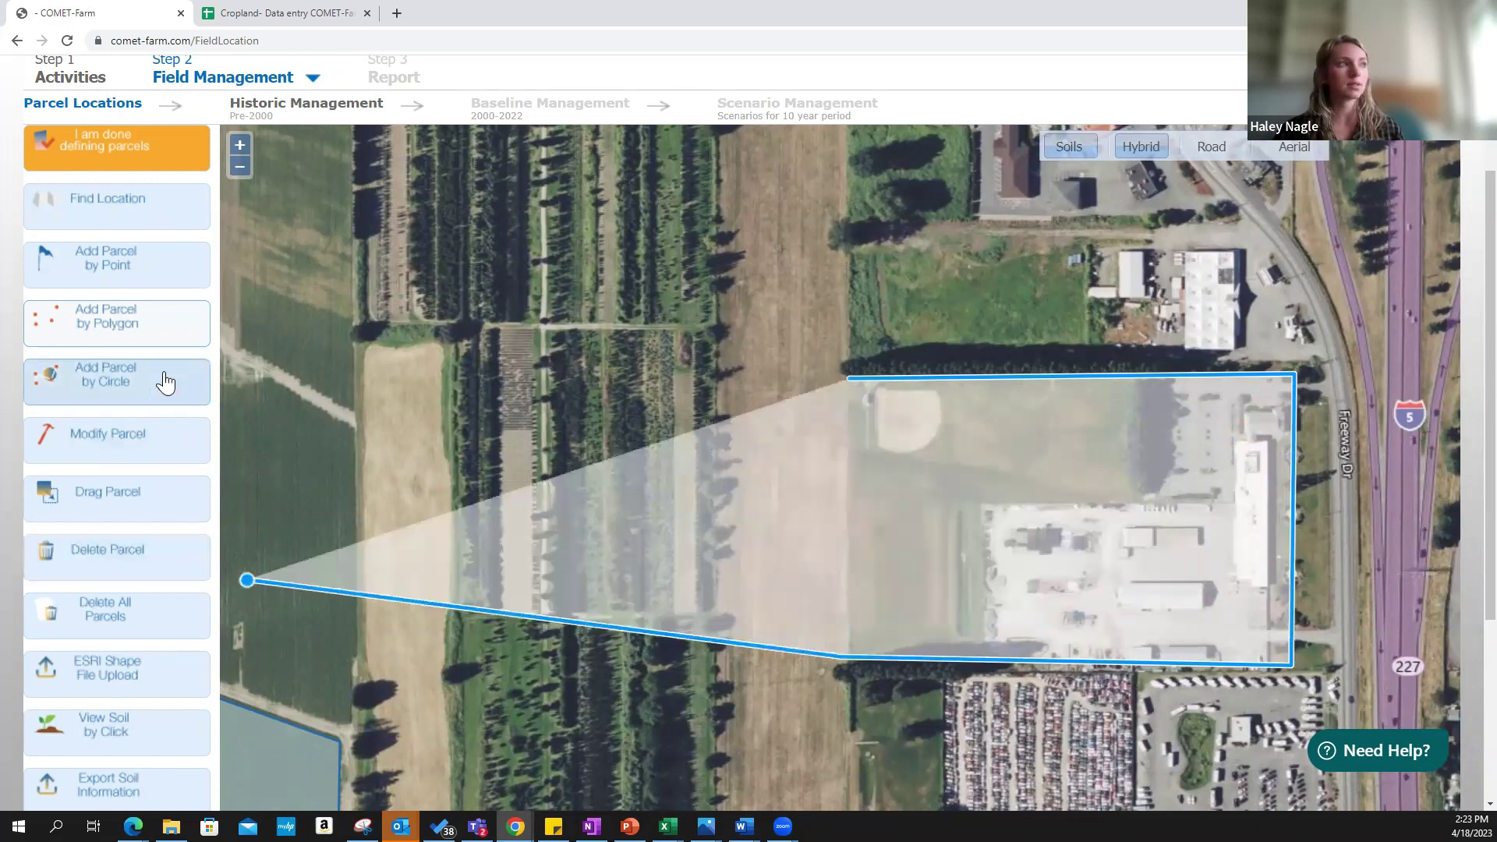
left_click(154, 339)
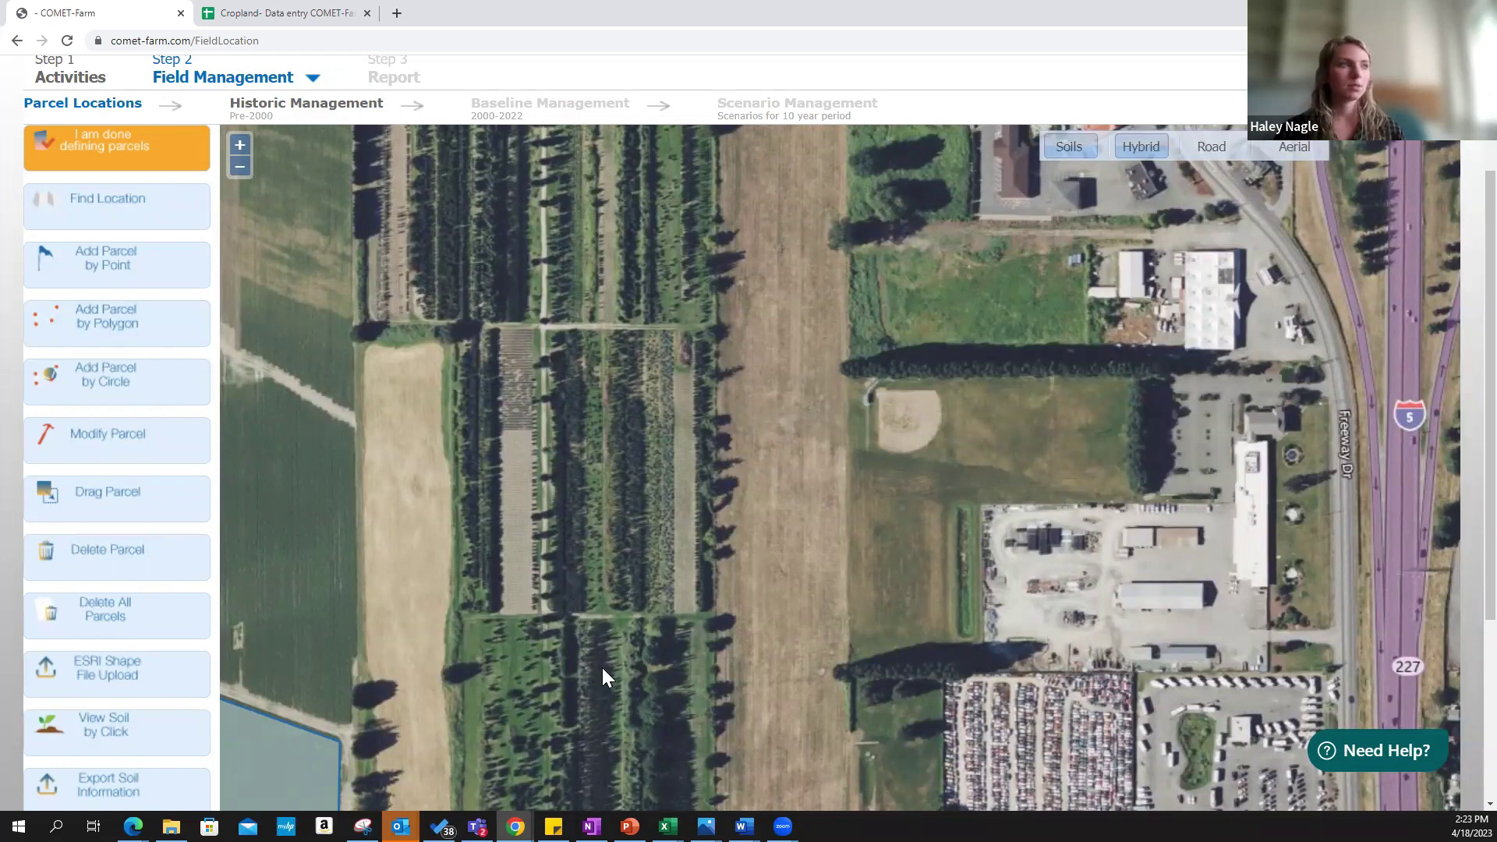
Start deleting the Field 1 parcel and dismiss the deletion without confirming it
scroll(576, 585, "down", 1)
left_click_drag(256, 664, 800, 441)
scroll(827, 721, "up", 2)
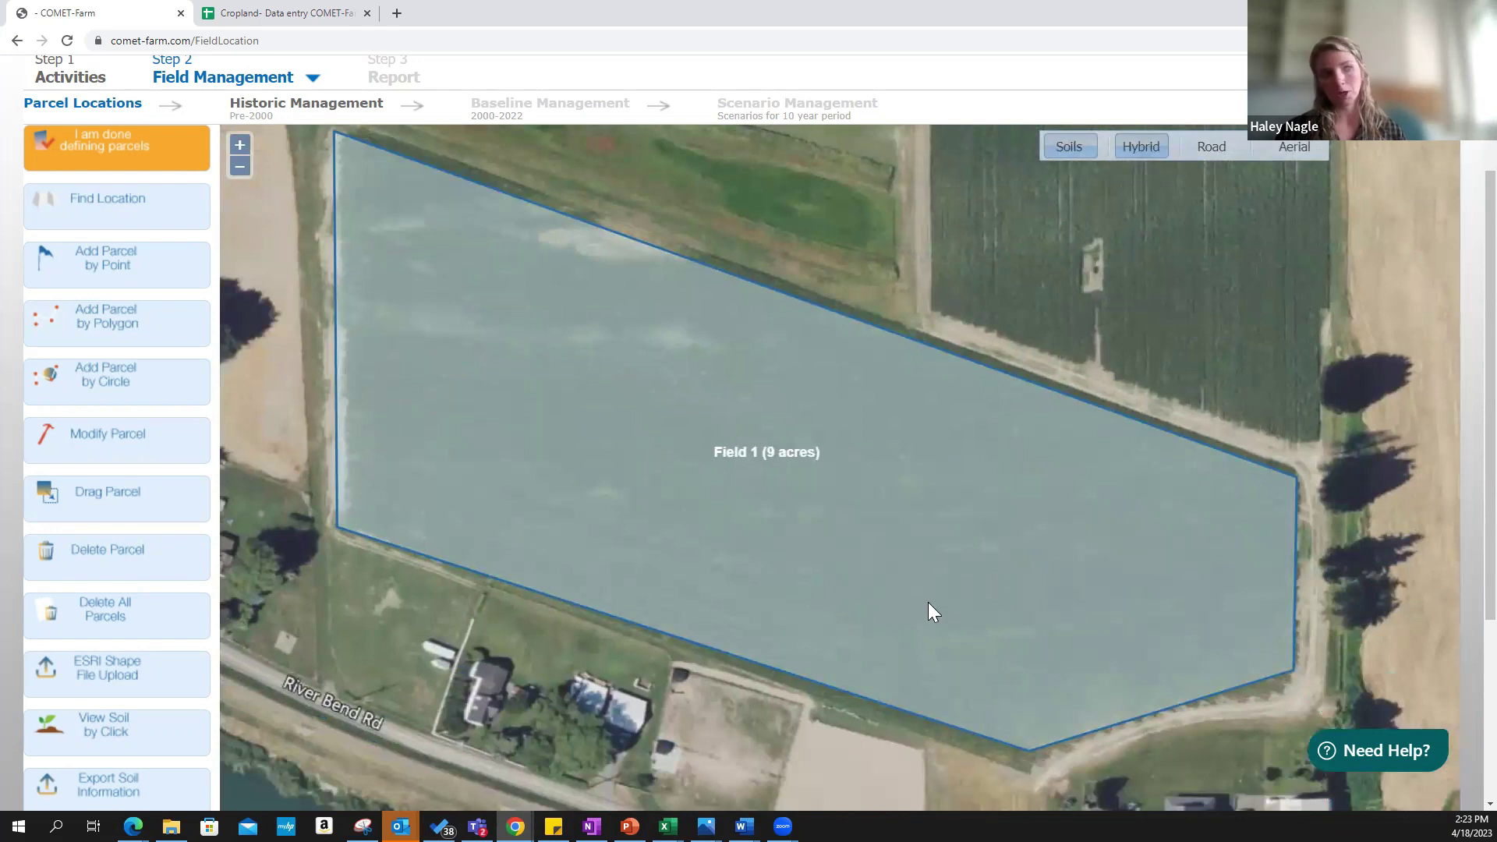
scroll(927, 588, "down", 1)
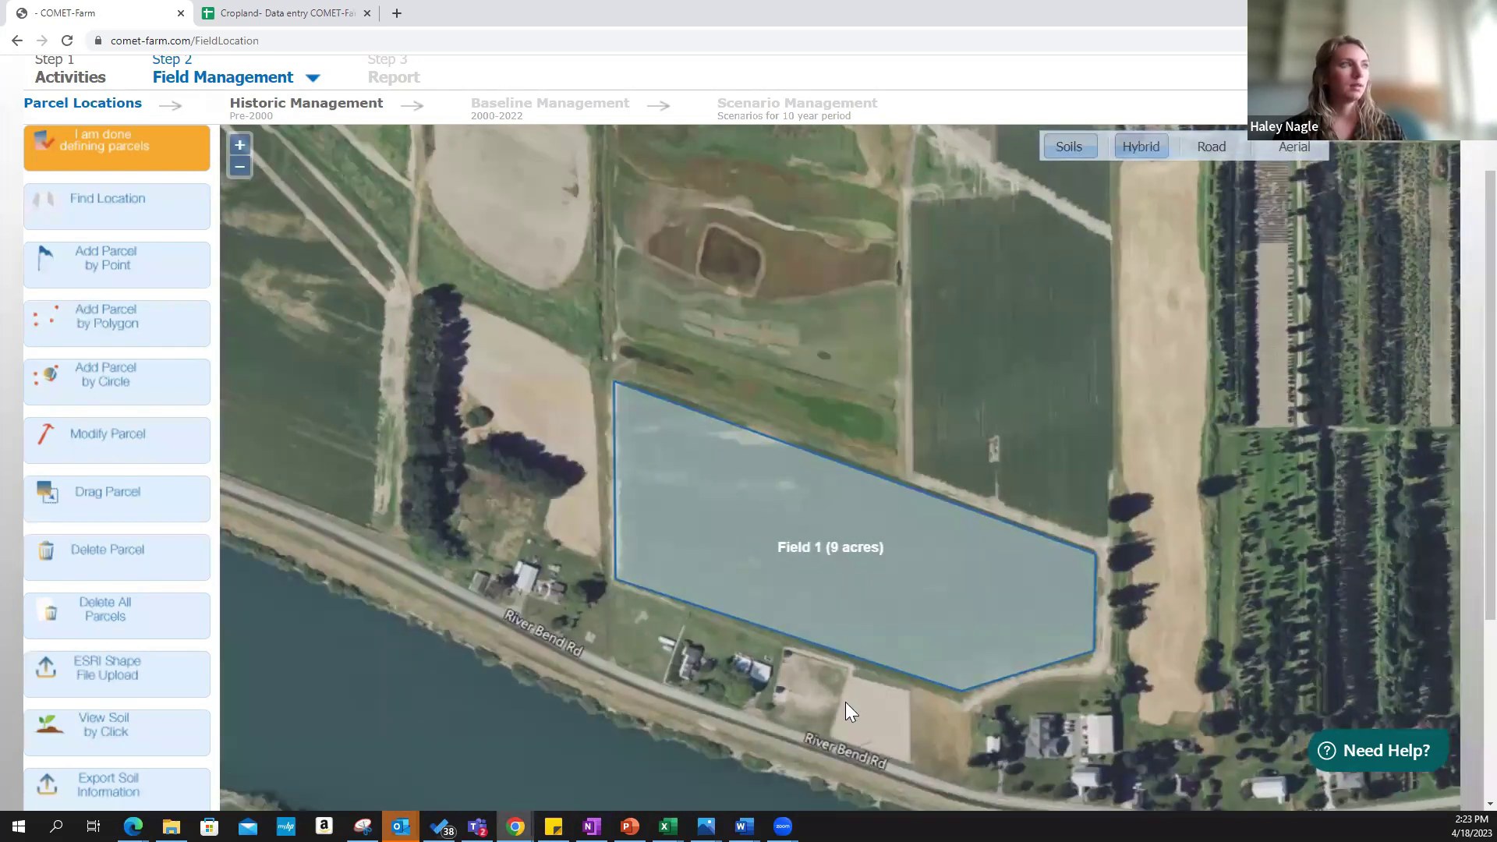
left_click_drag(904, 605, 850, 711)
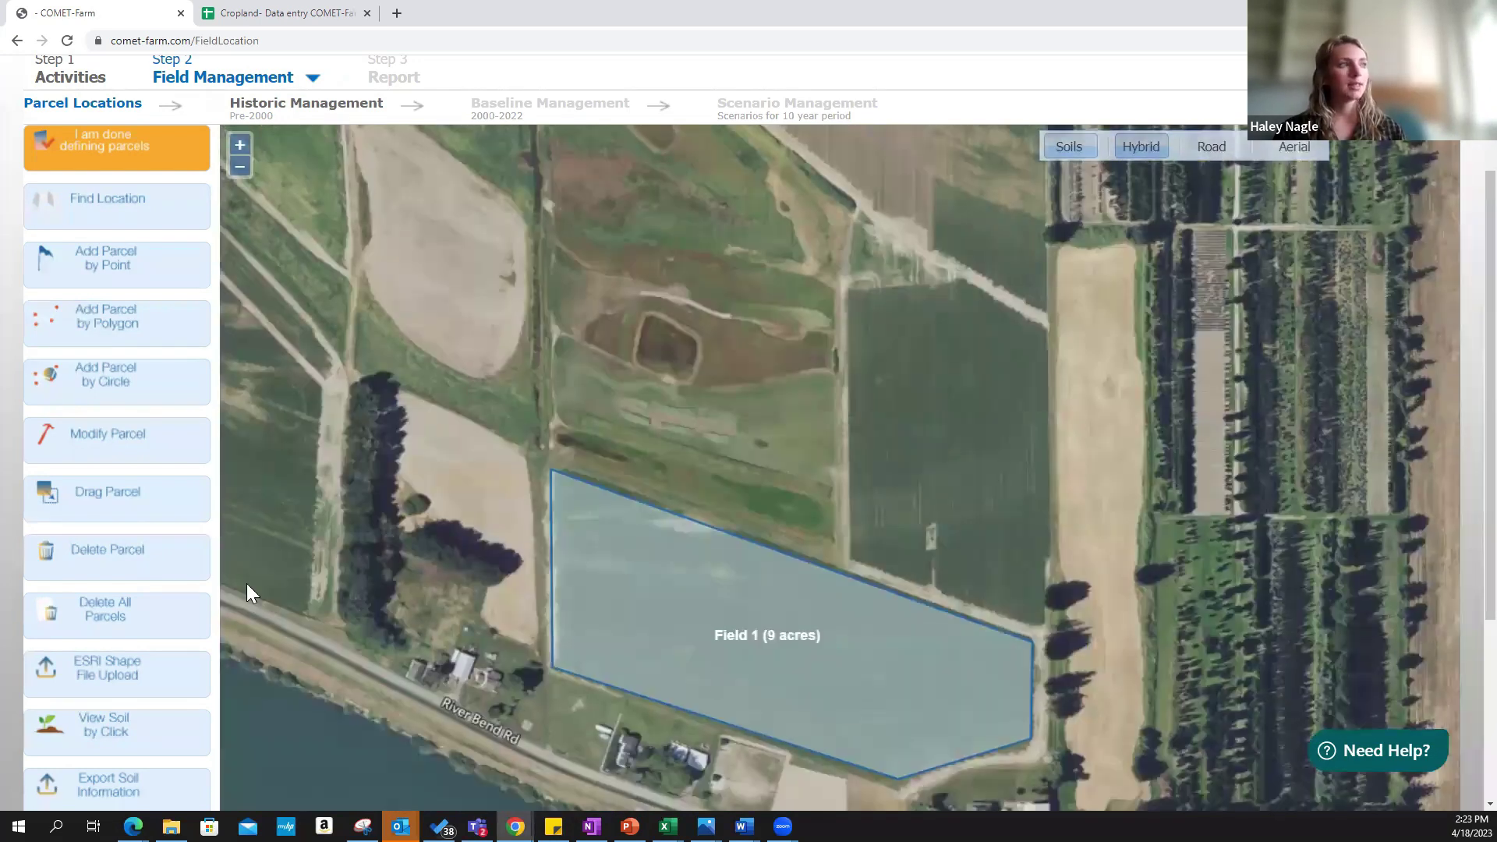
left_click(120, 573)
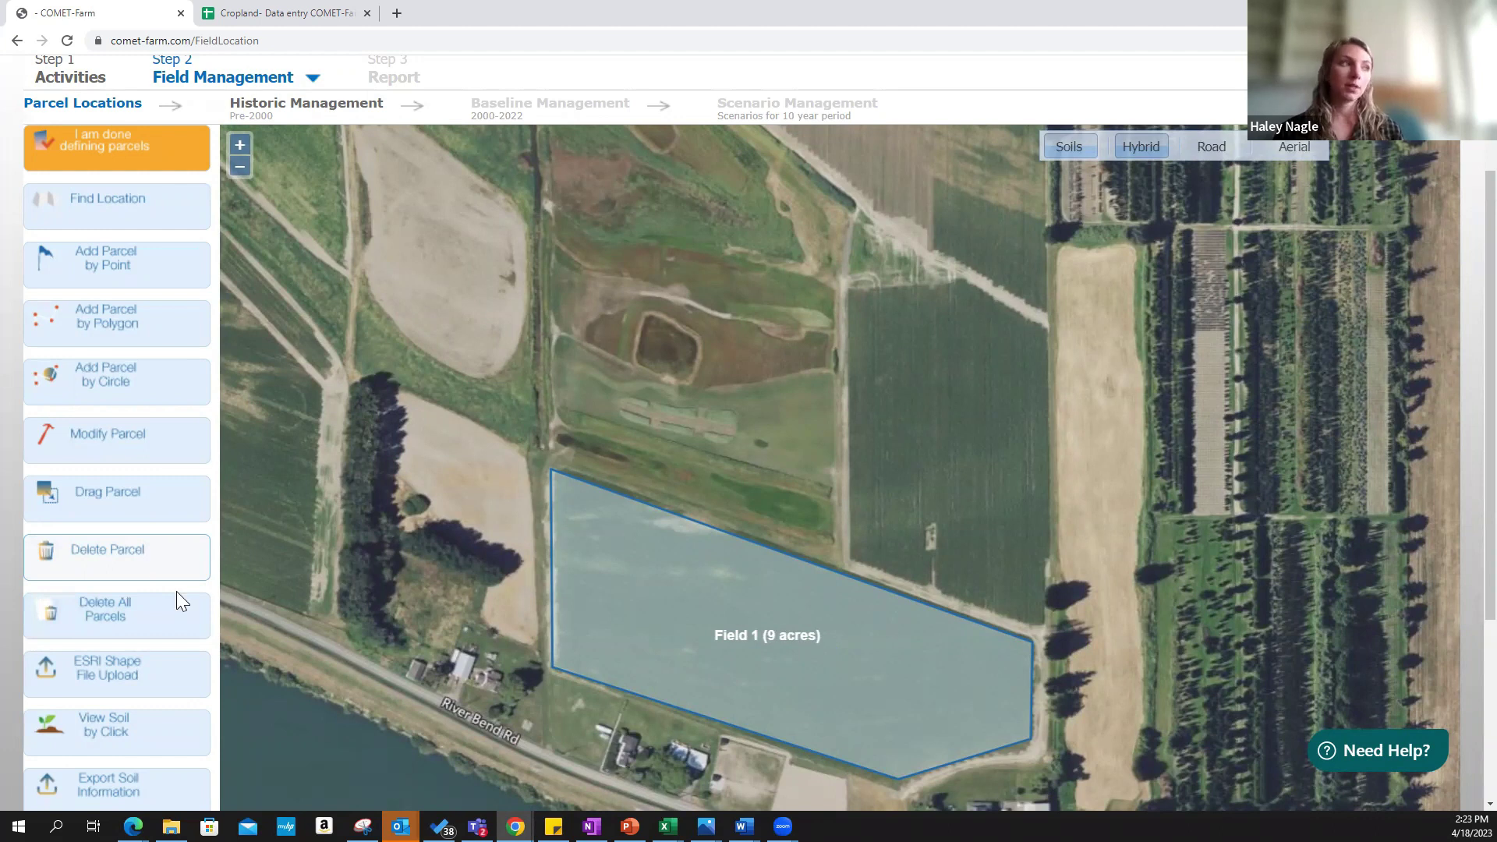
left_click(90, 567)
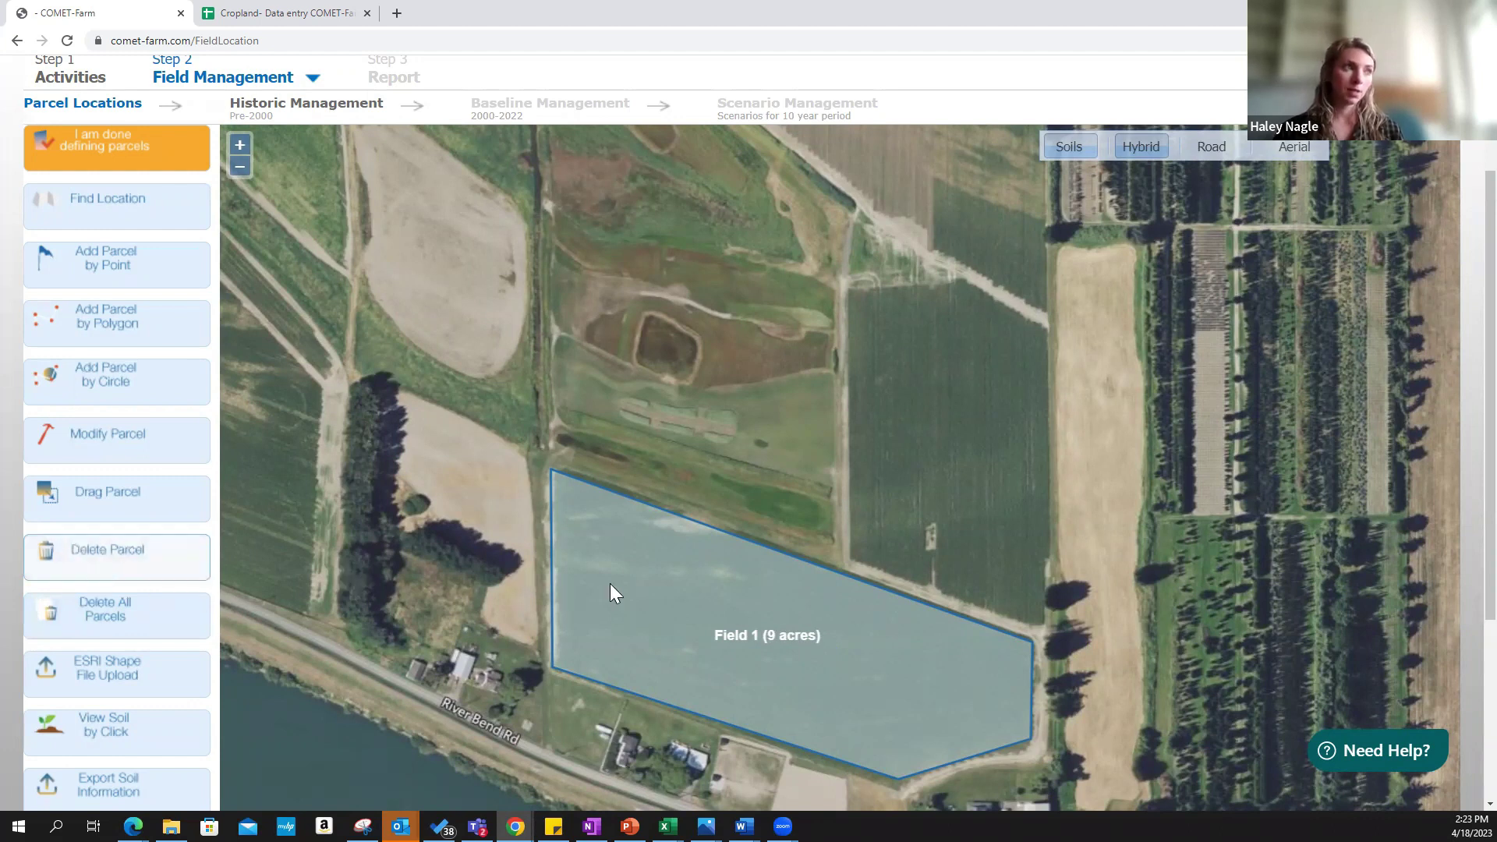
left_click(630, 574)
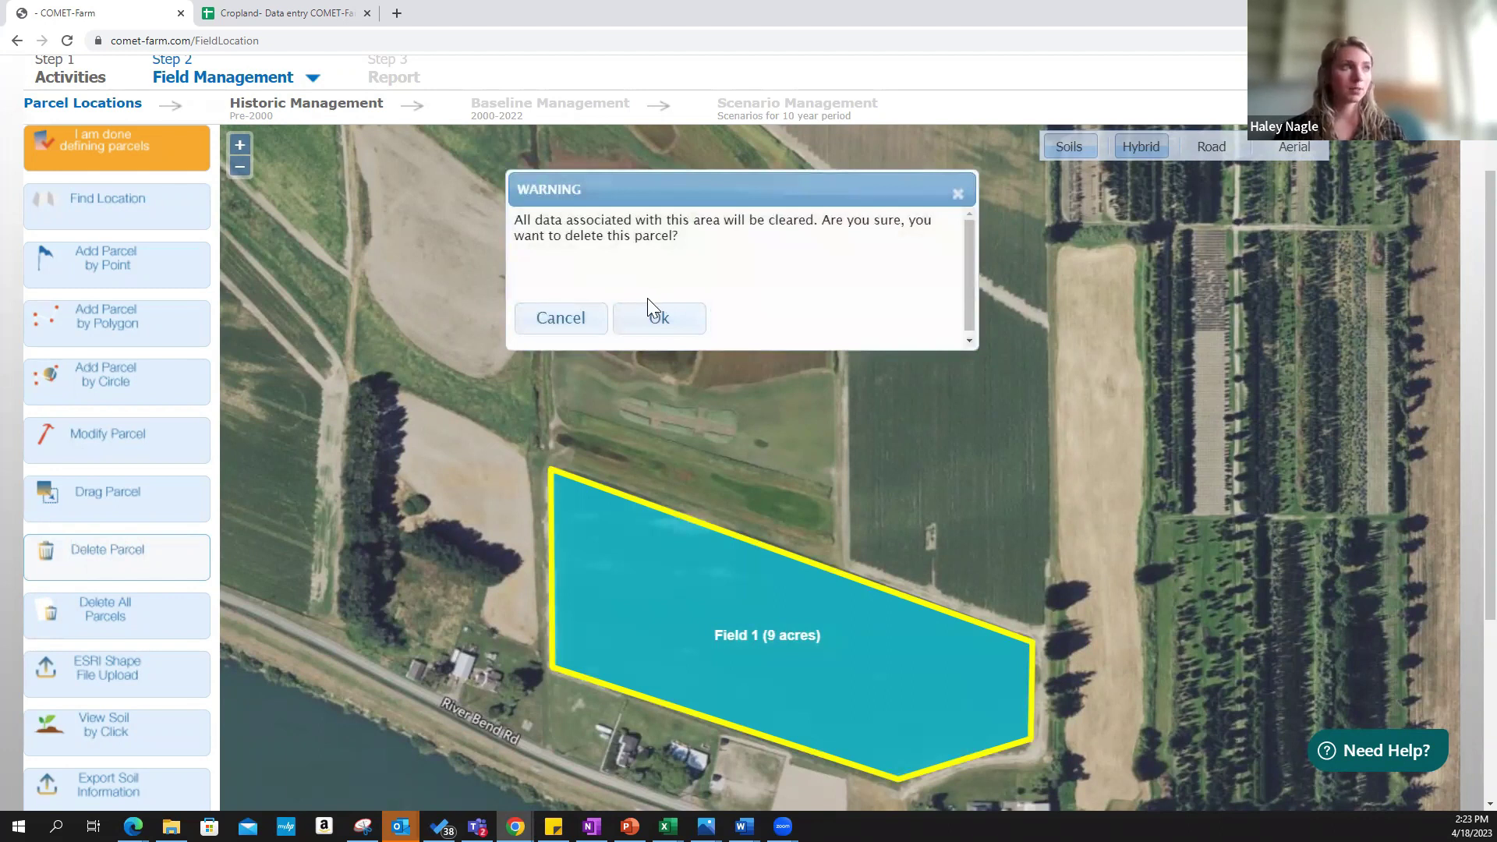
left_click(959, 194)
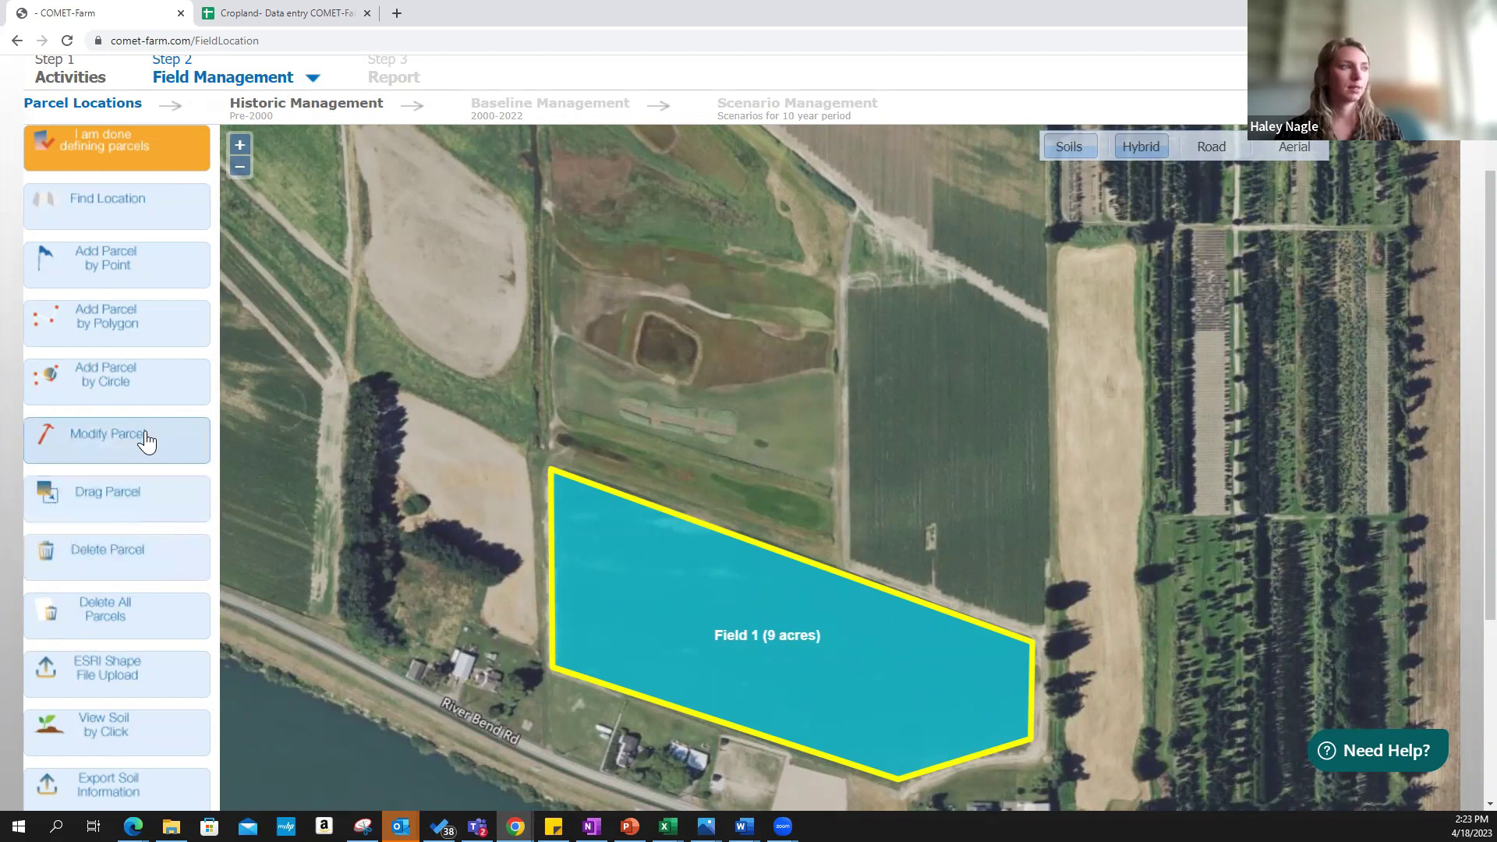
Finish defining parcels, proceed to Historic Management, and examine Field 1 in its overview map and parcel selector
scroll(149, 441, "up", 1)
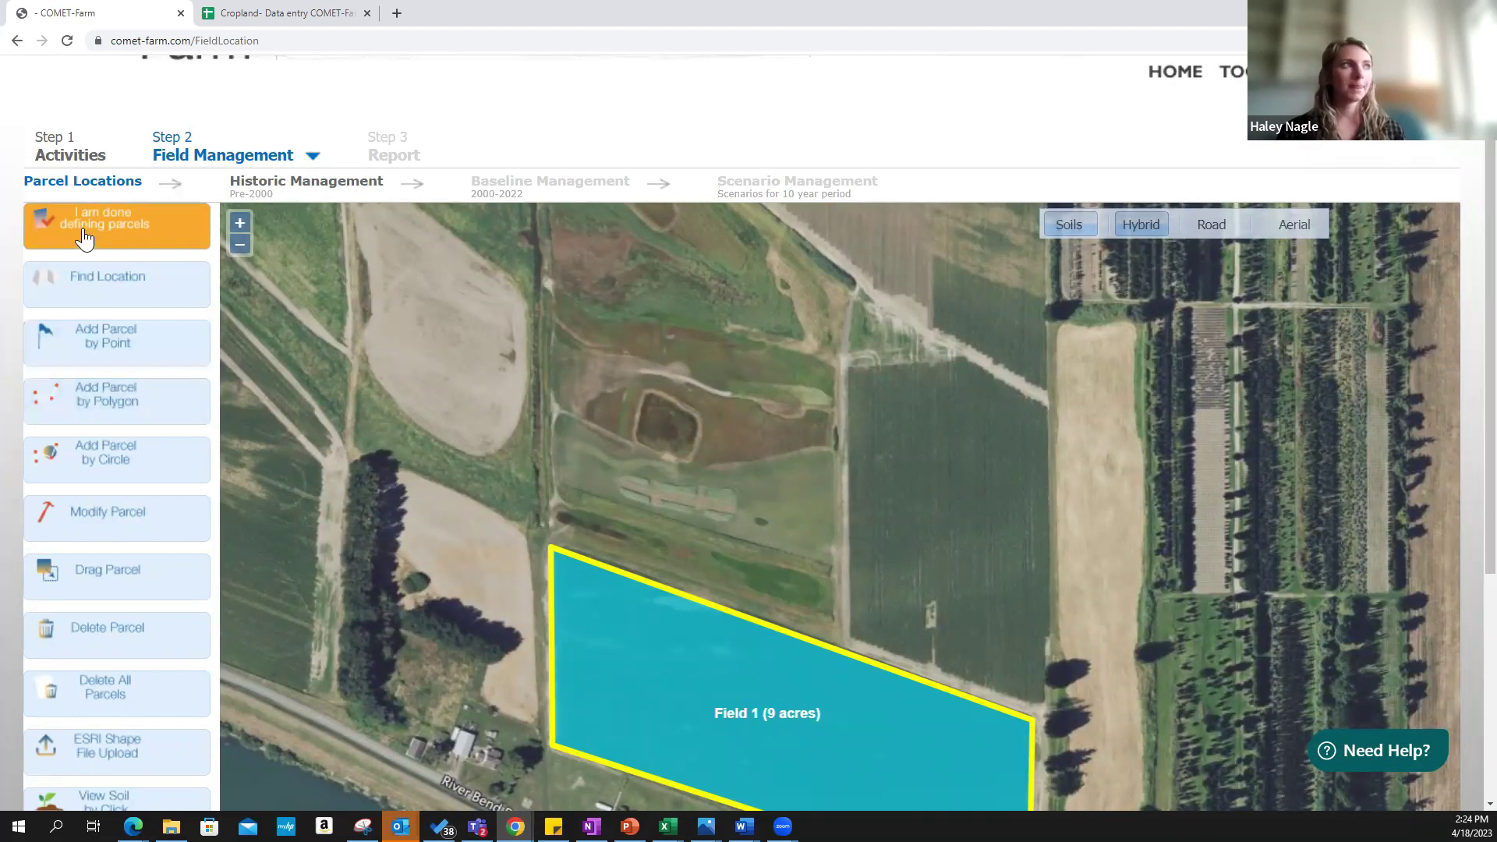
left_click(169, 239)
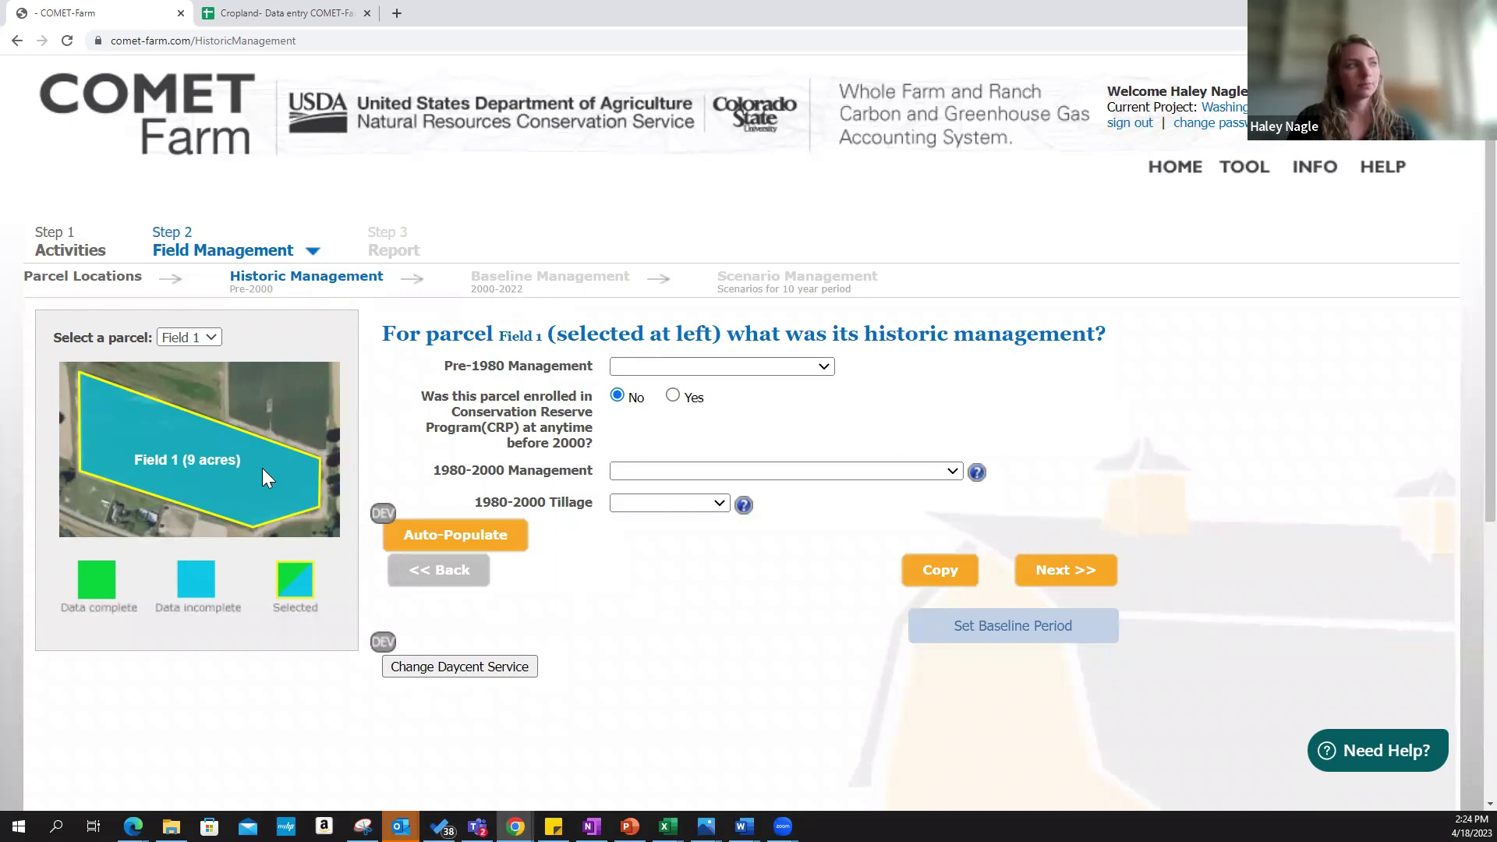
scroll(215, 461, "down", 2)
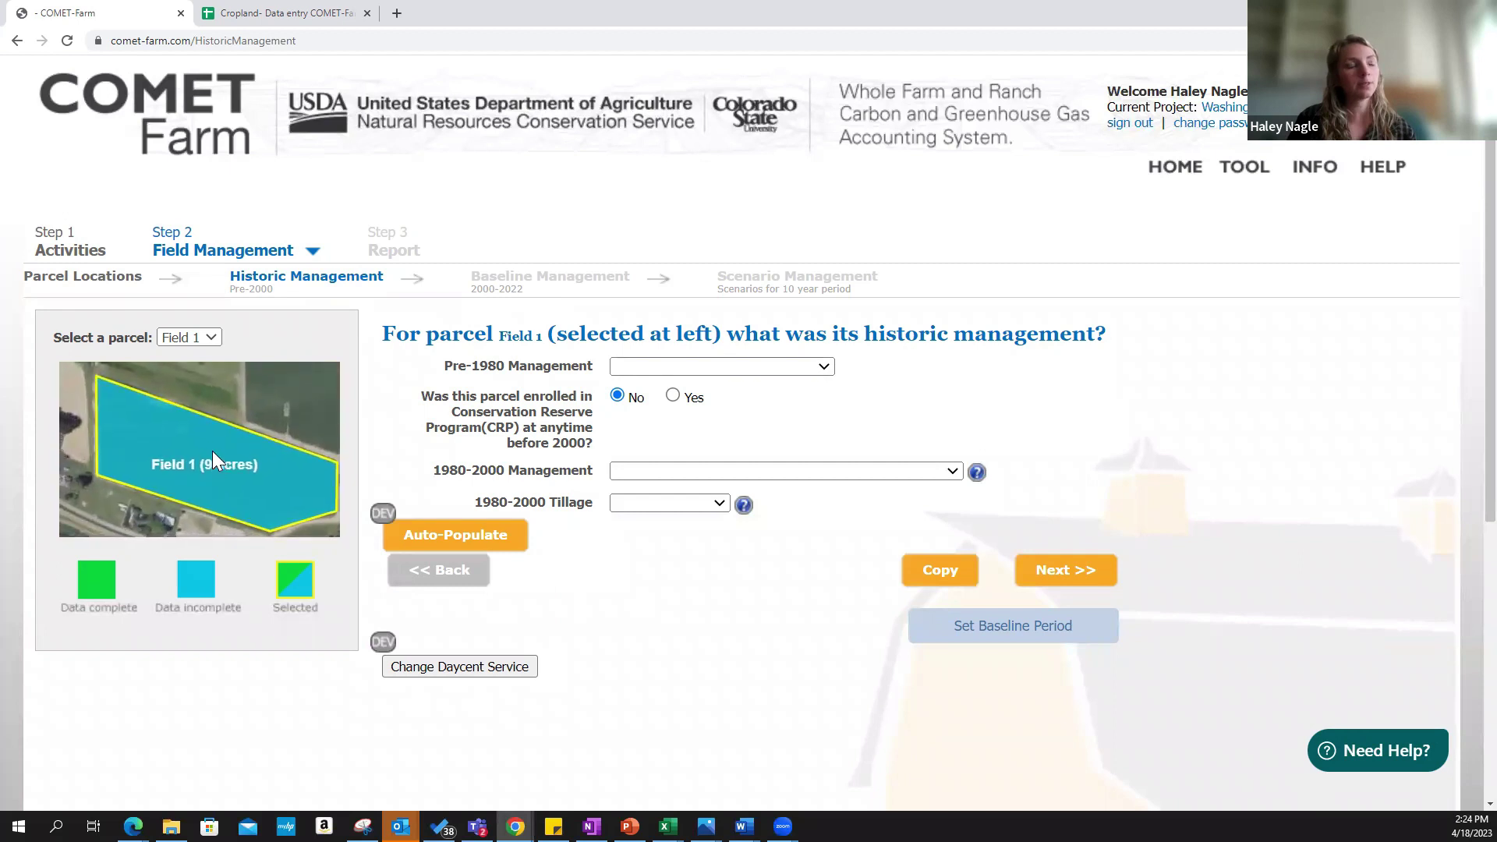
left_click_drag(193, 488, 159, 470)
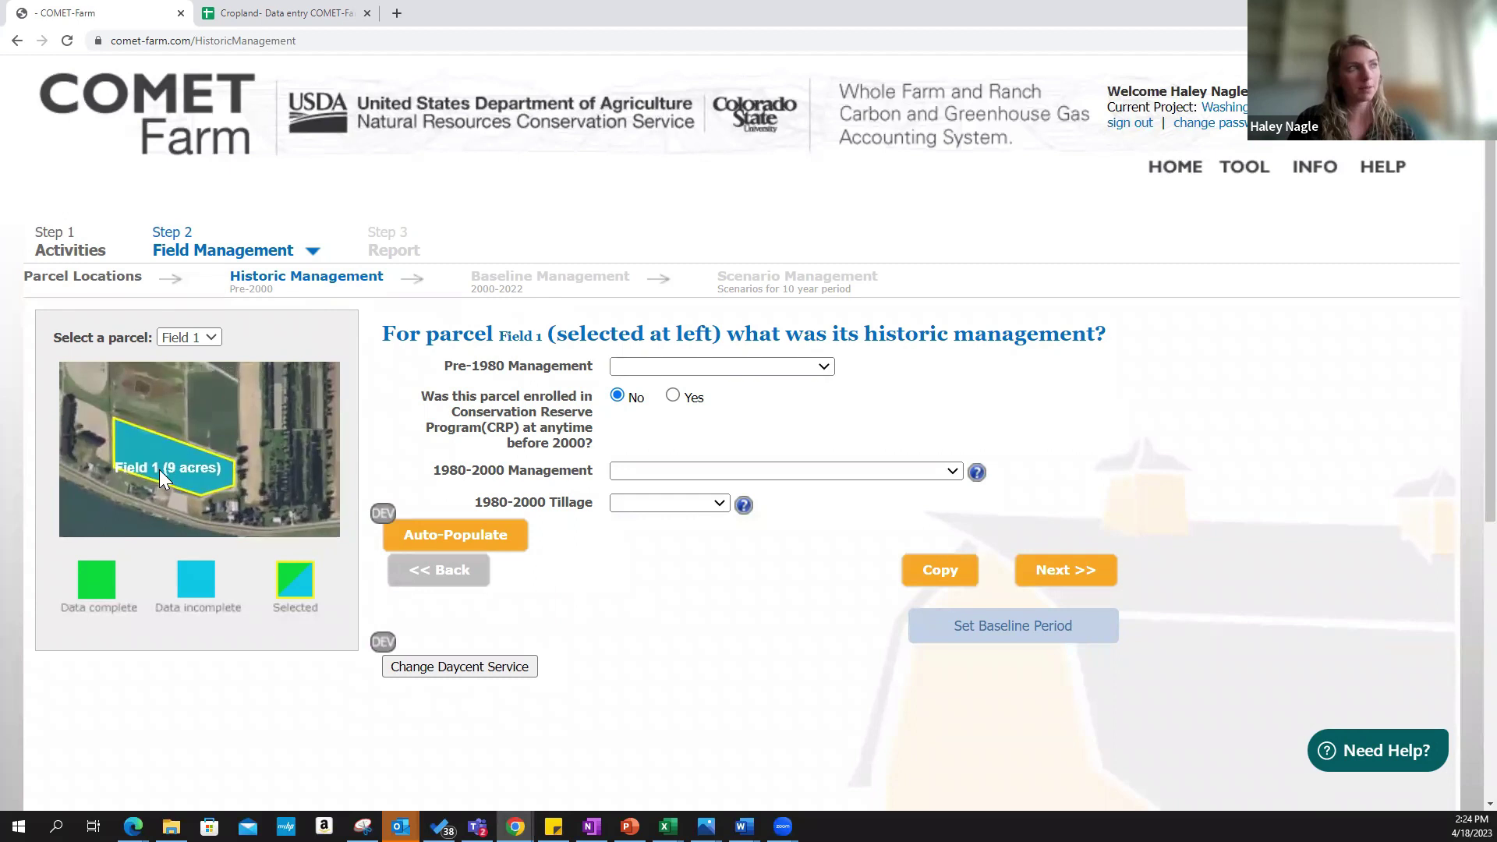
left_click(193, 346)
left_click(204, 337)
left_click(211, 335)
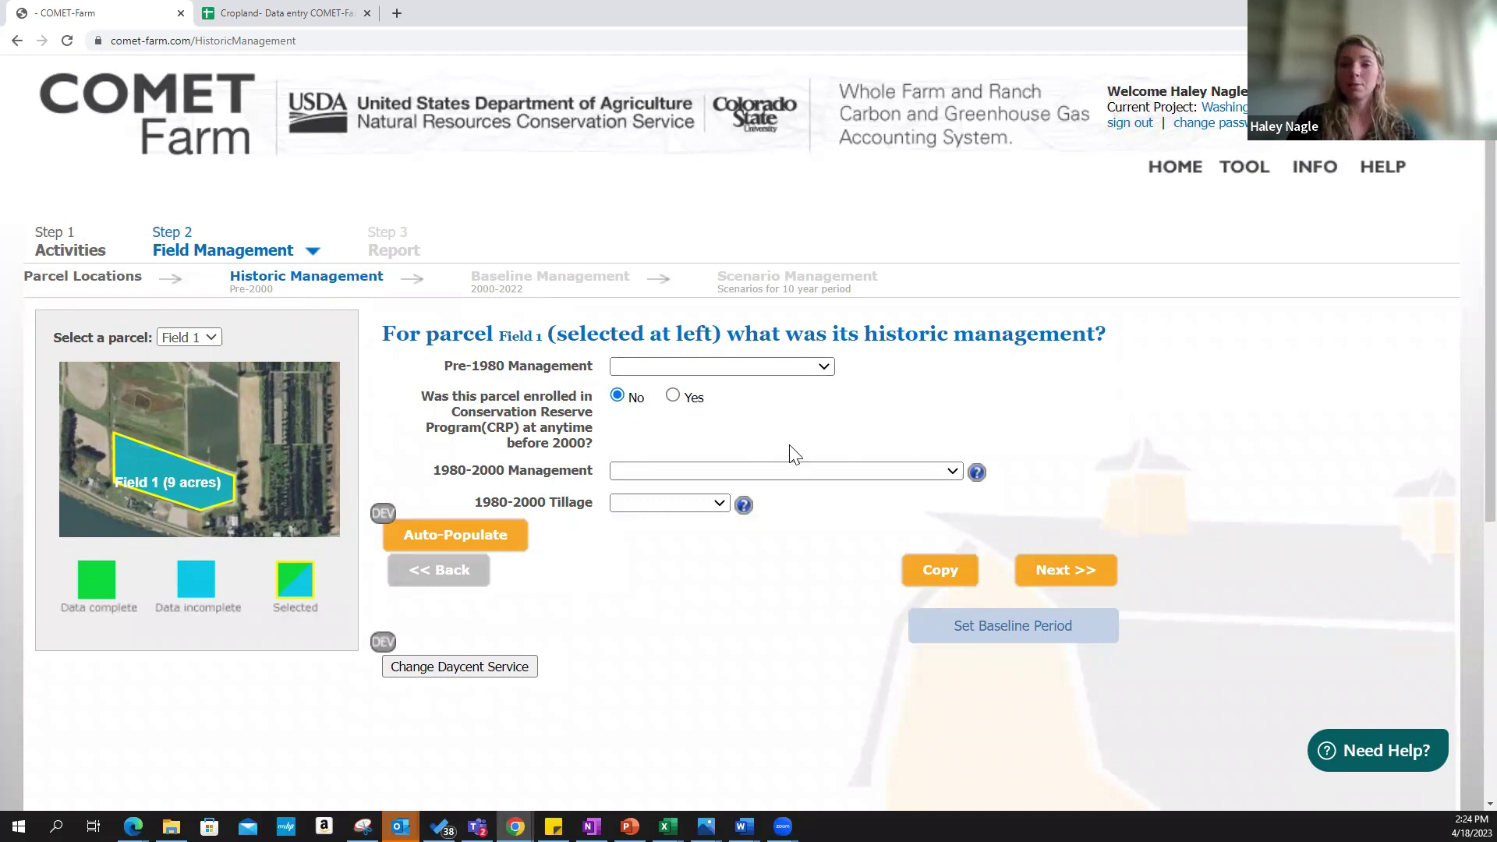
Set Field 1's historic management to Irrigation (Pre 1980s), with Irrigated: Annual Crops in Rotation and Intensive Tillage for 1980-2000
left_click(813, 372)
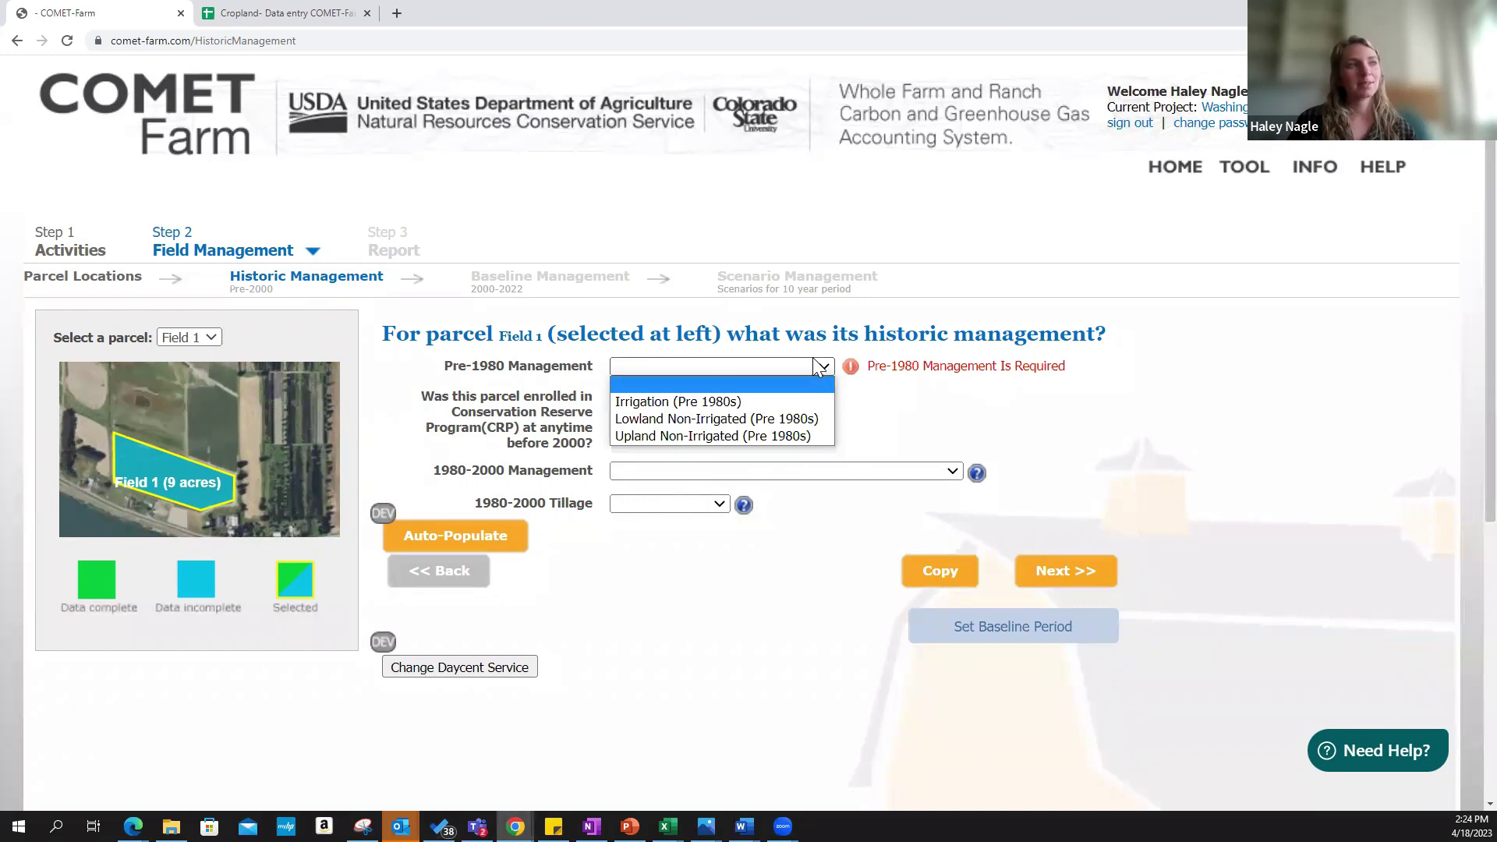
left_click(787, 401)
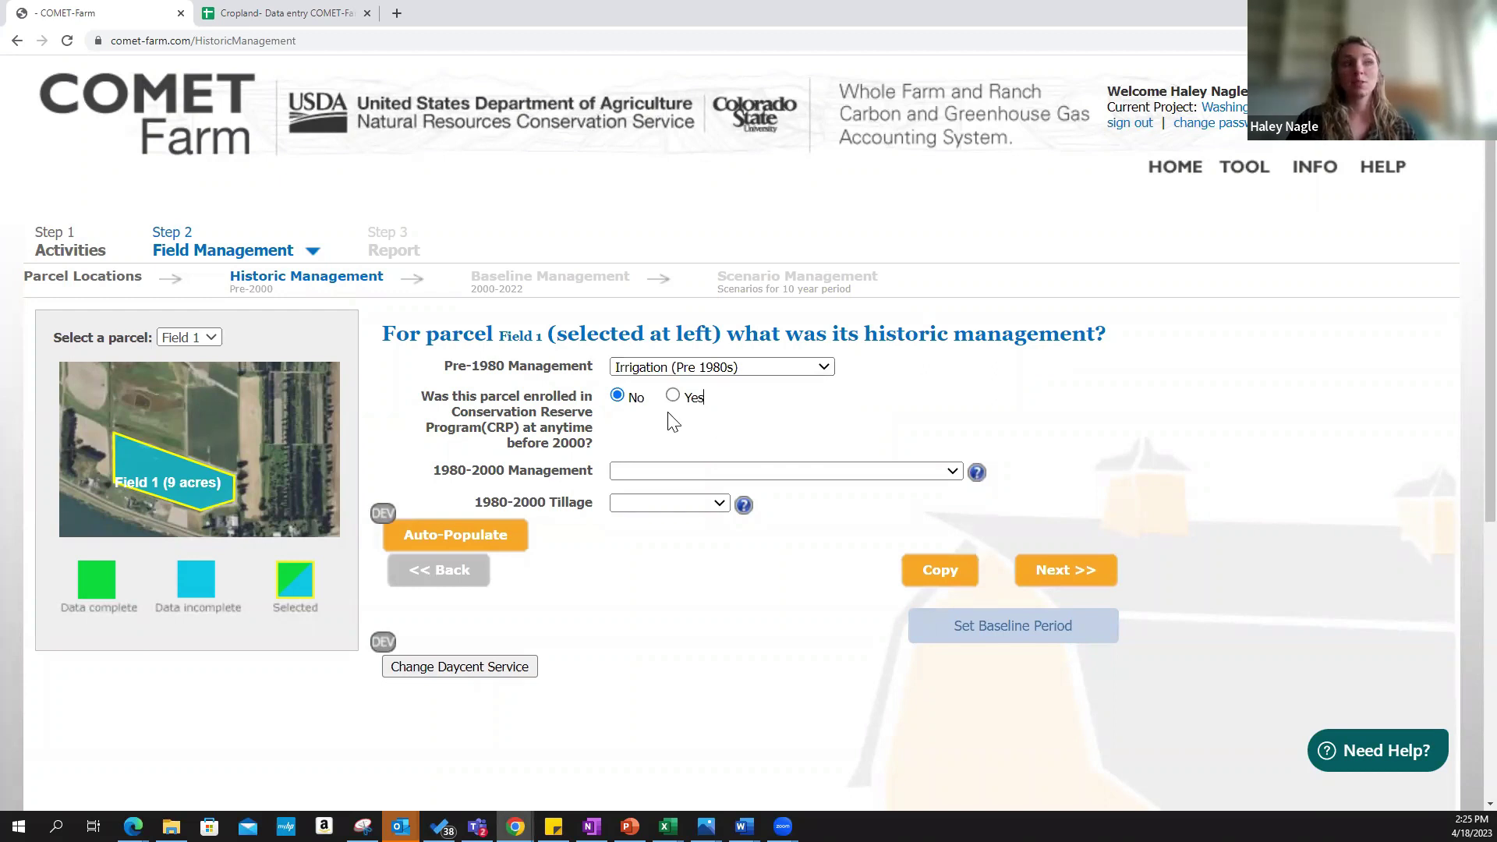
scroll(895, 450, "down", 1)
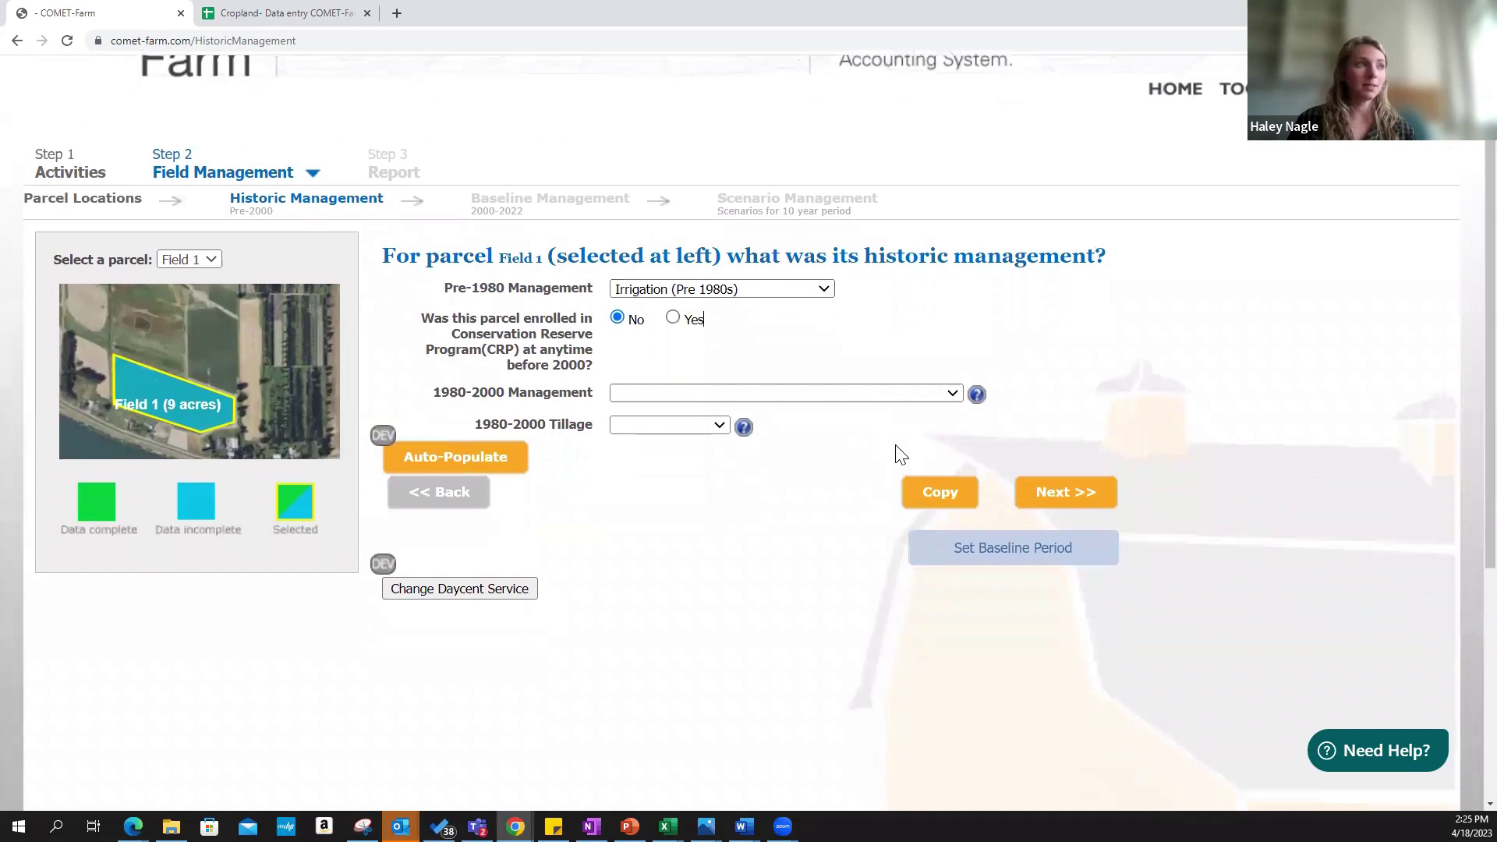
left_click(684, 399)
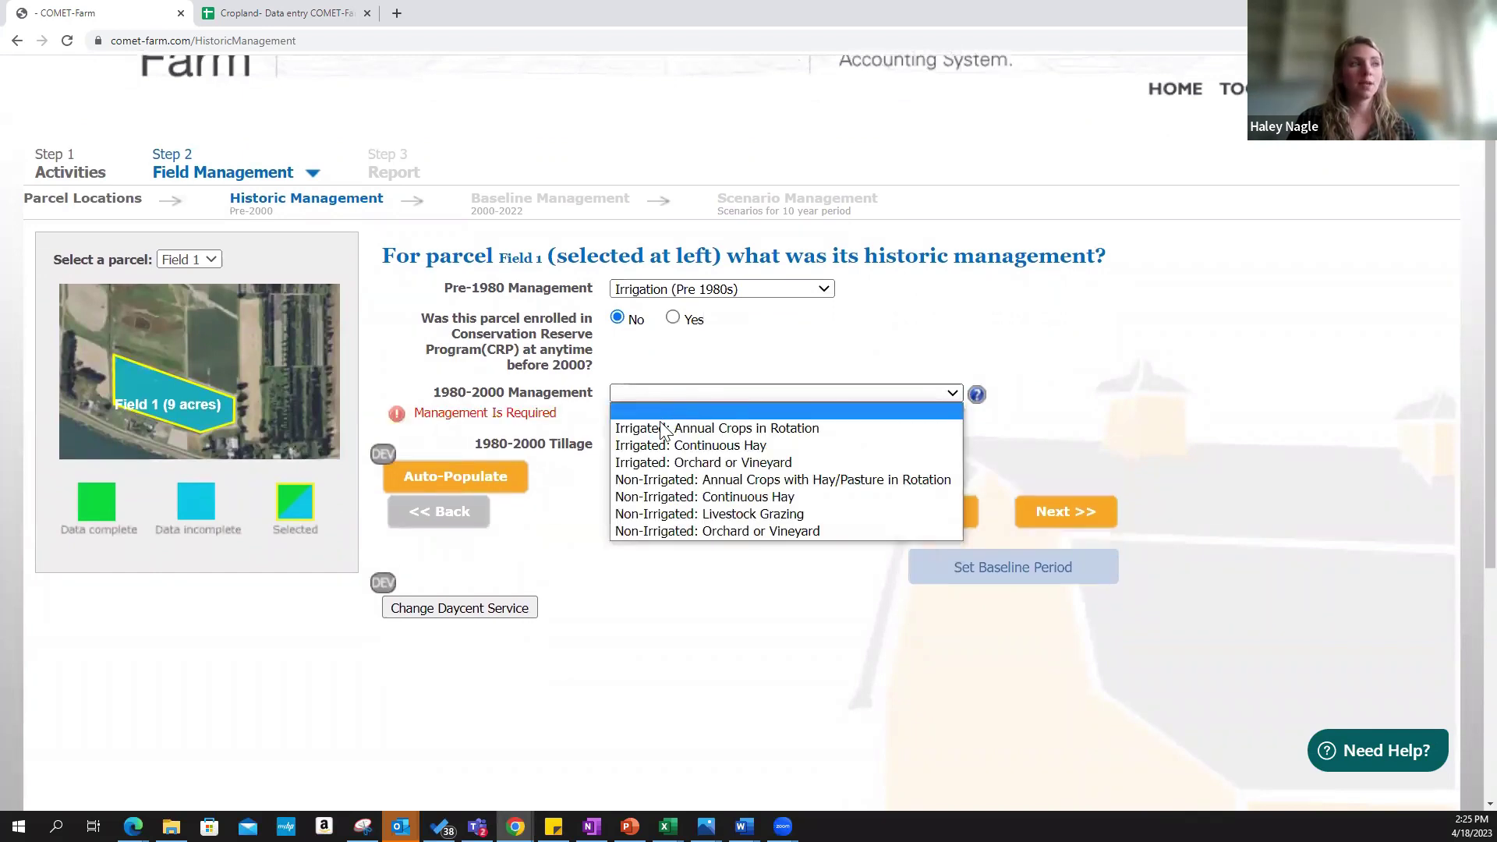
left_click(696, 430)
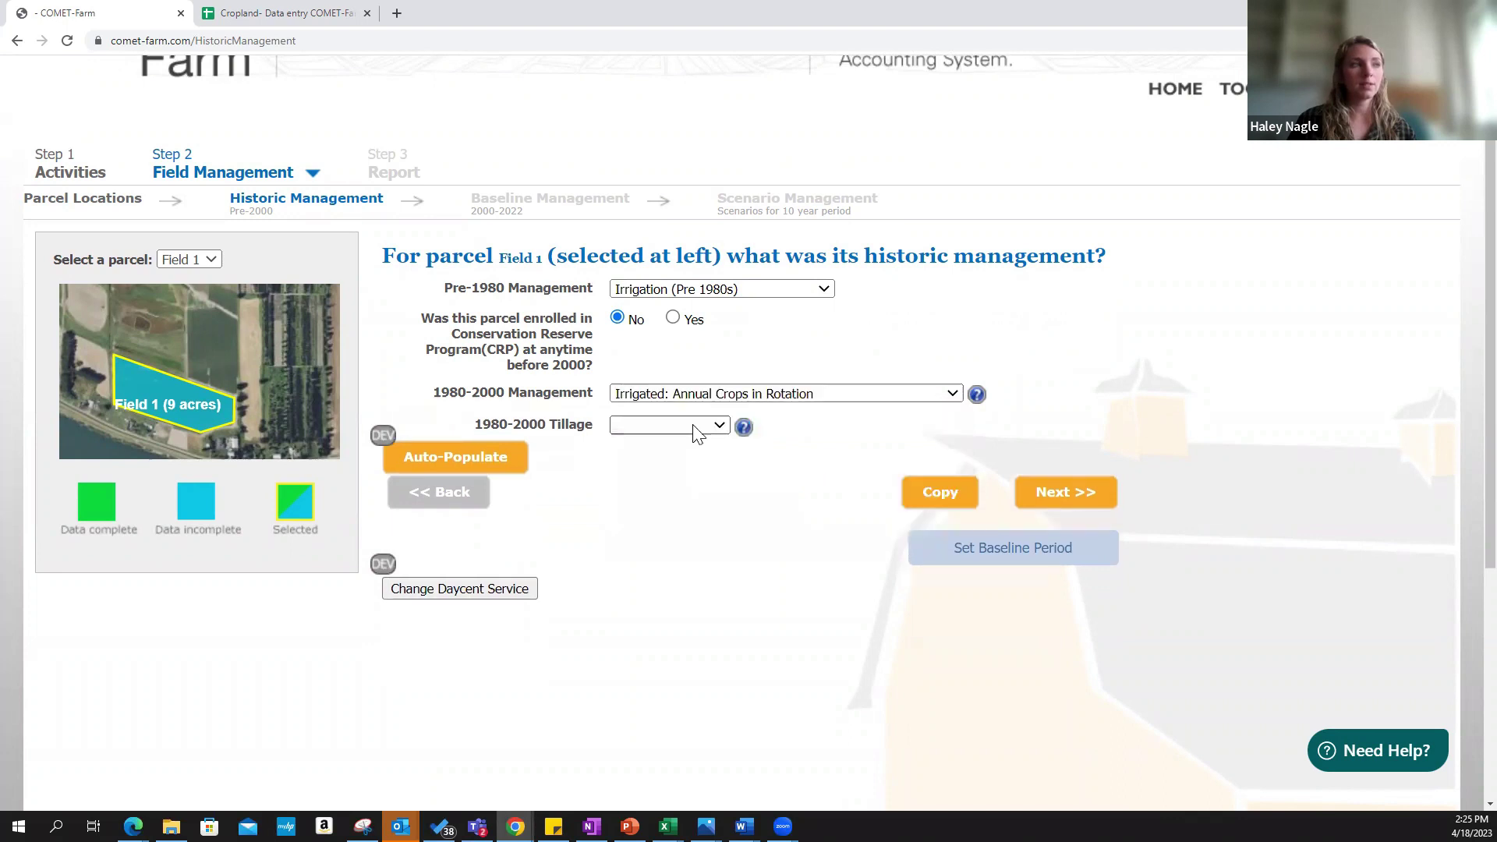
left_click(700, 429)
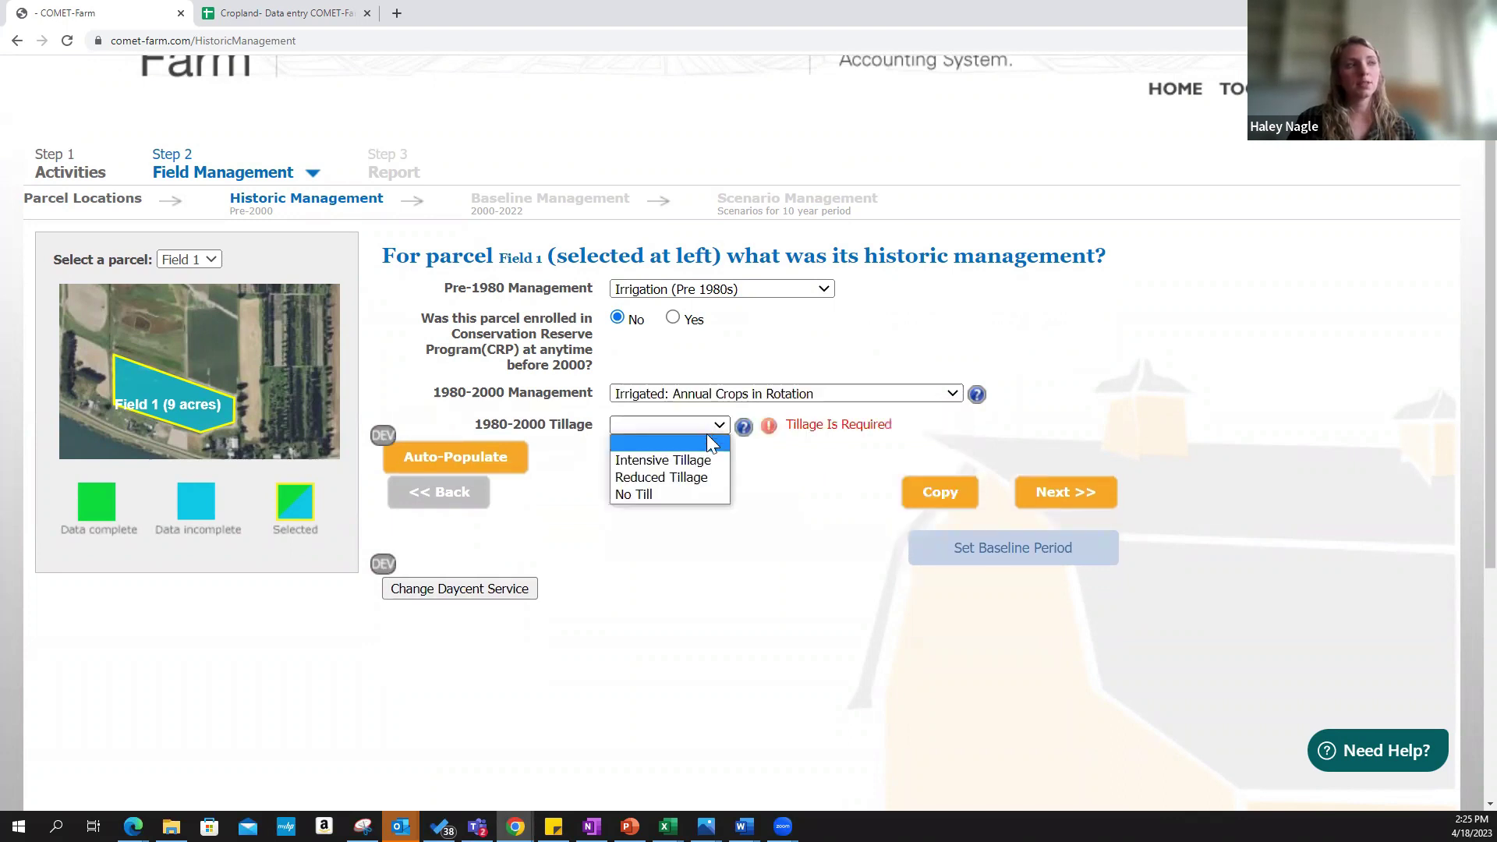
left_click(689, 460)
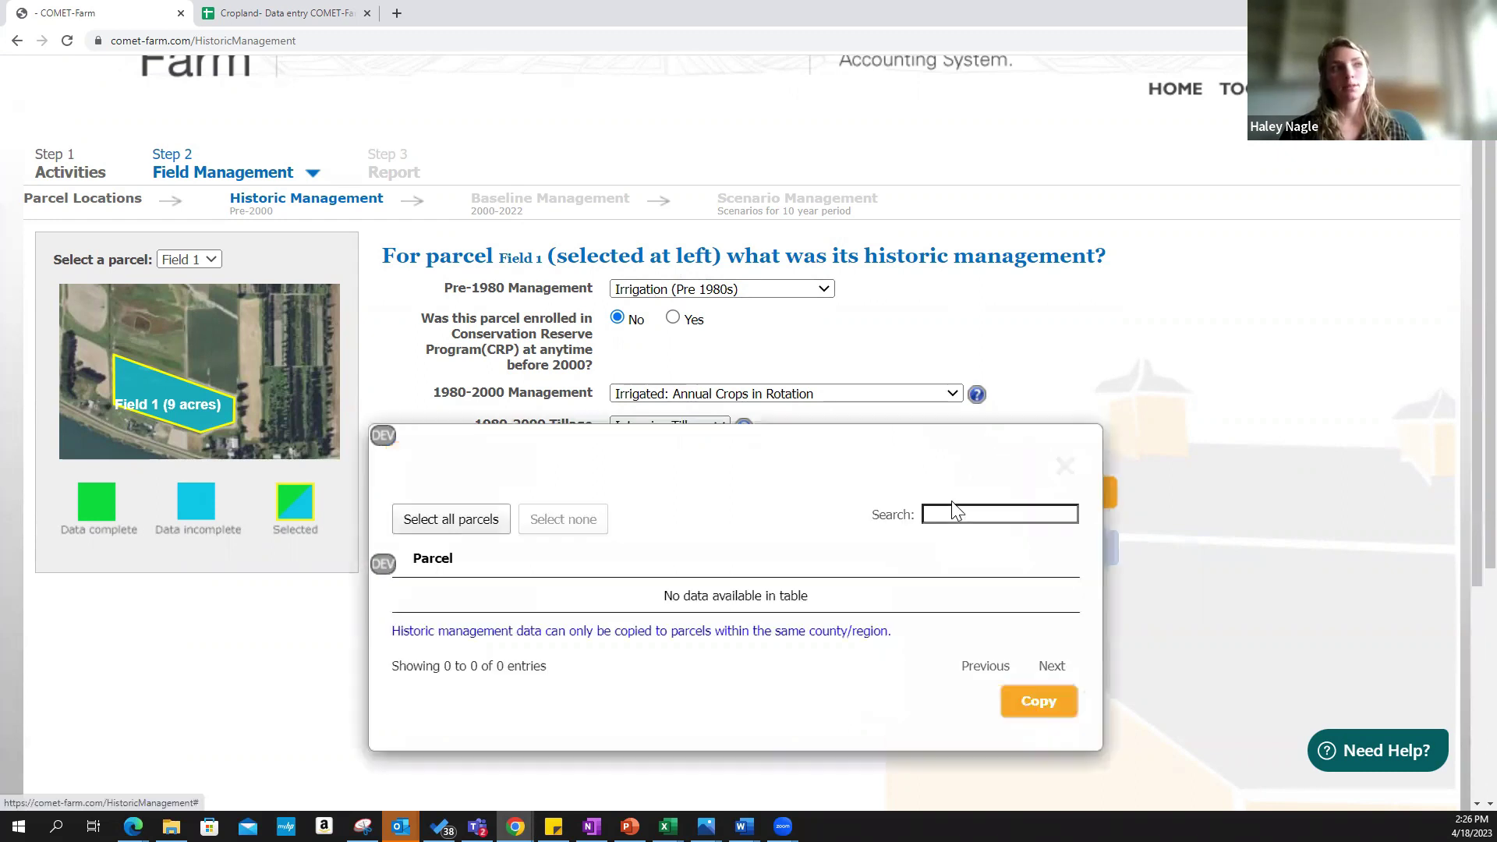
Examine the dialog for copying Field 1's historic management to other parcels, and close it without copying
left_click(953, 502)
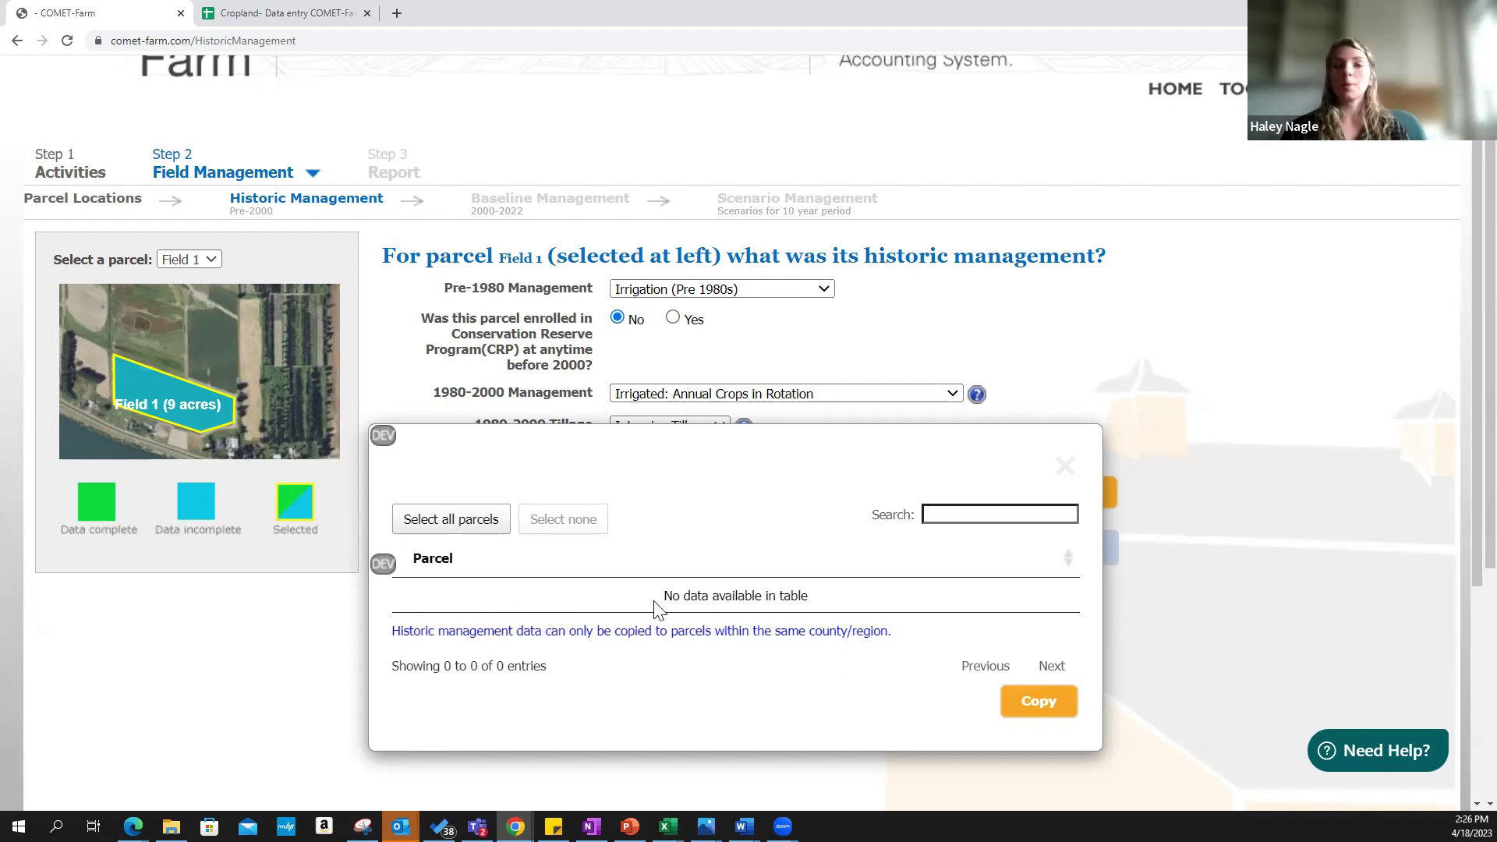
left_click_drag(697, 448, 1076, 436)
left_click(1066, 468)
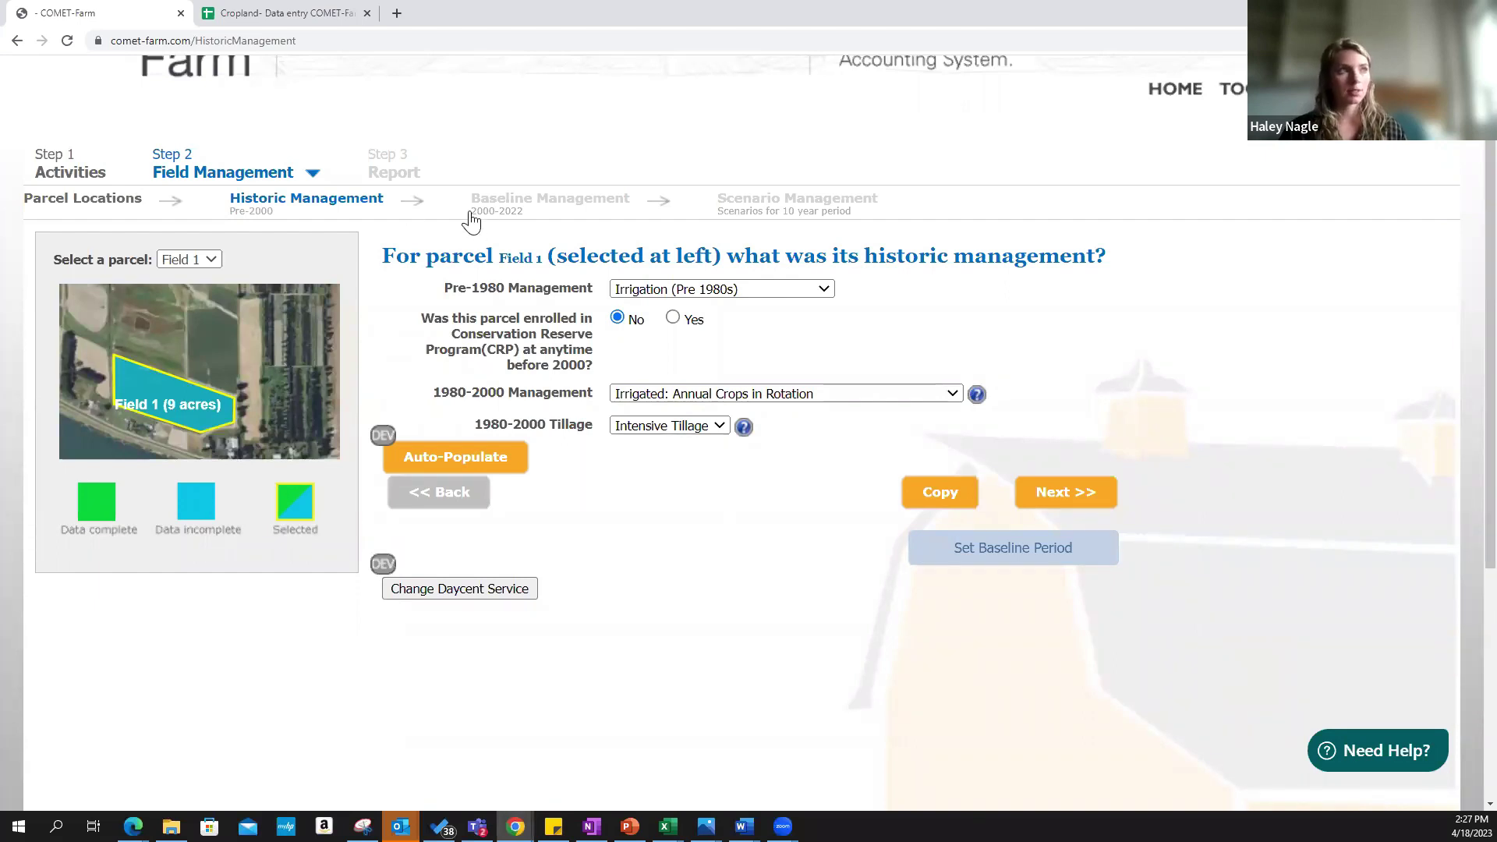
Examine the available baseline end years for the project's activity years, and close the dialog without setting a new baseline period
left_click_drag(491, 220, 506, 222)
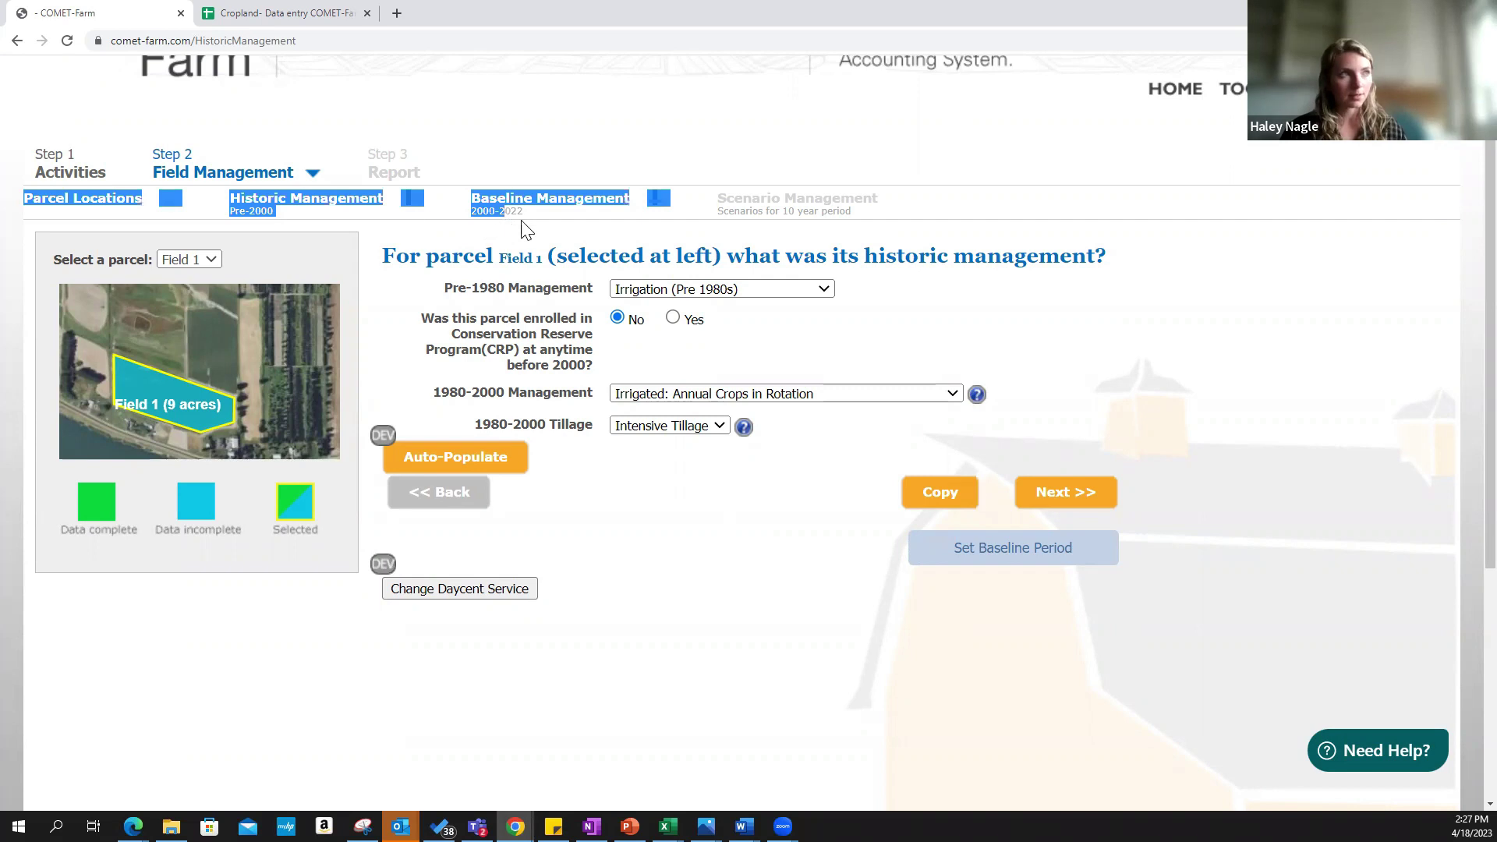
left_click(557, 232)
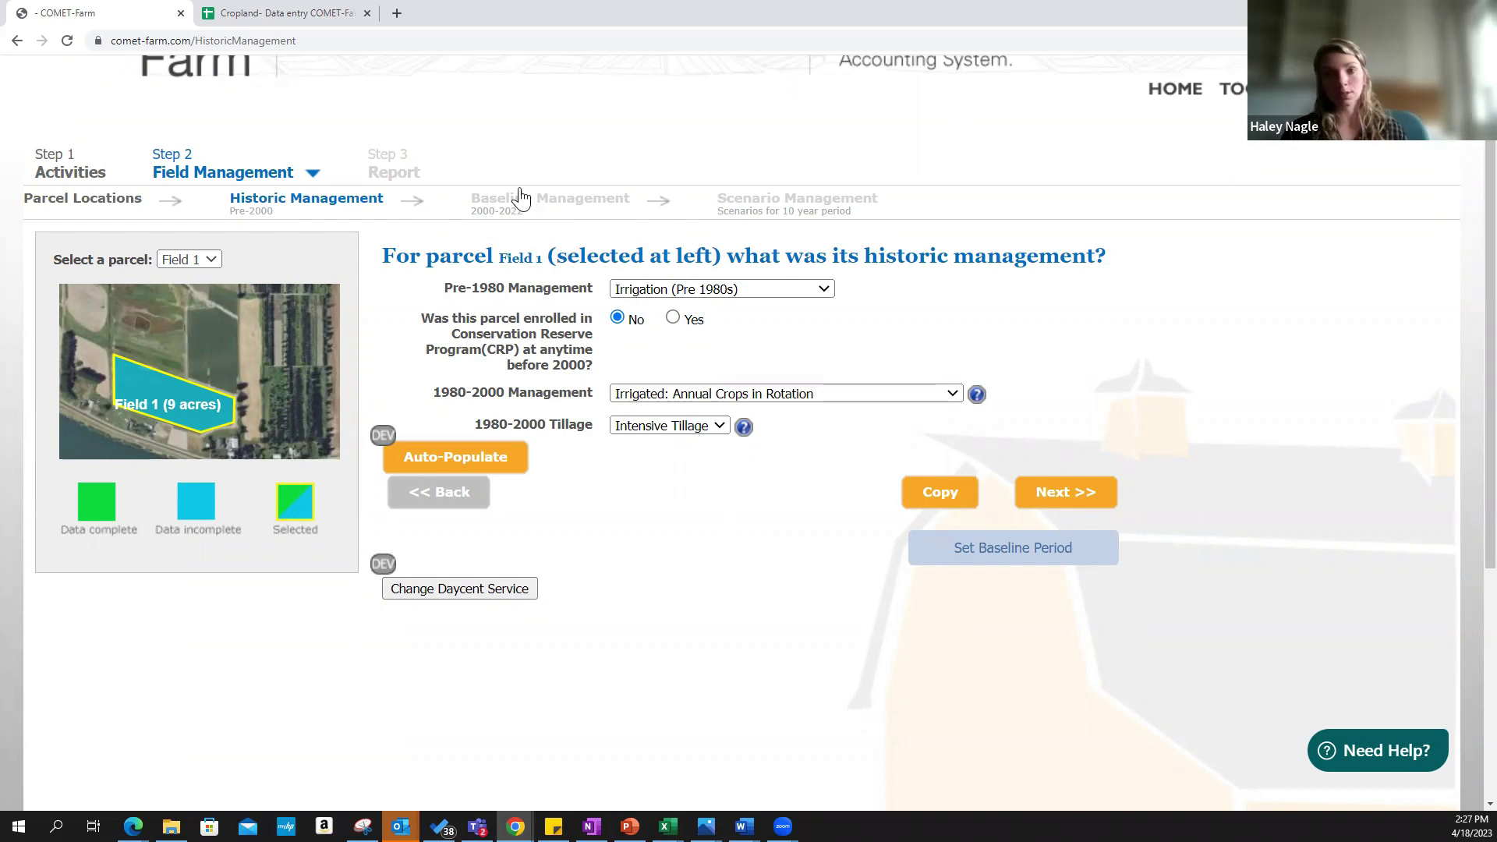
left_click(990, 560)
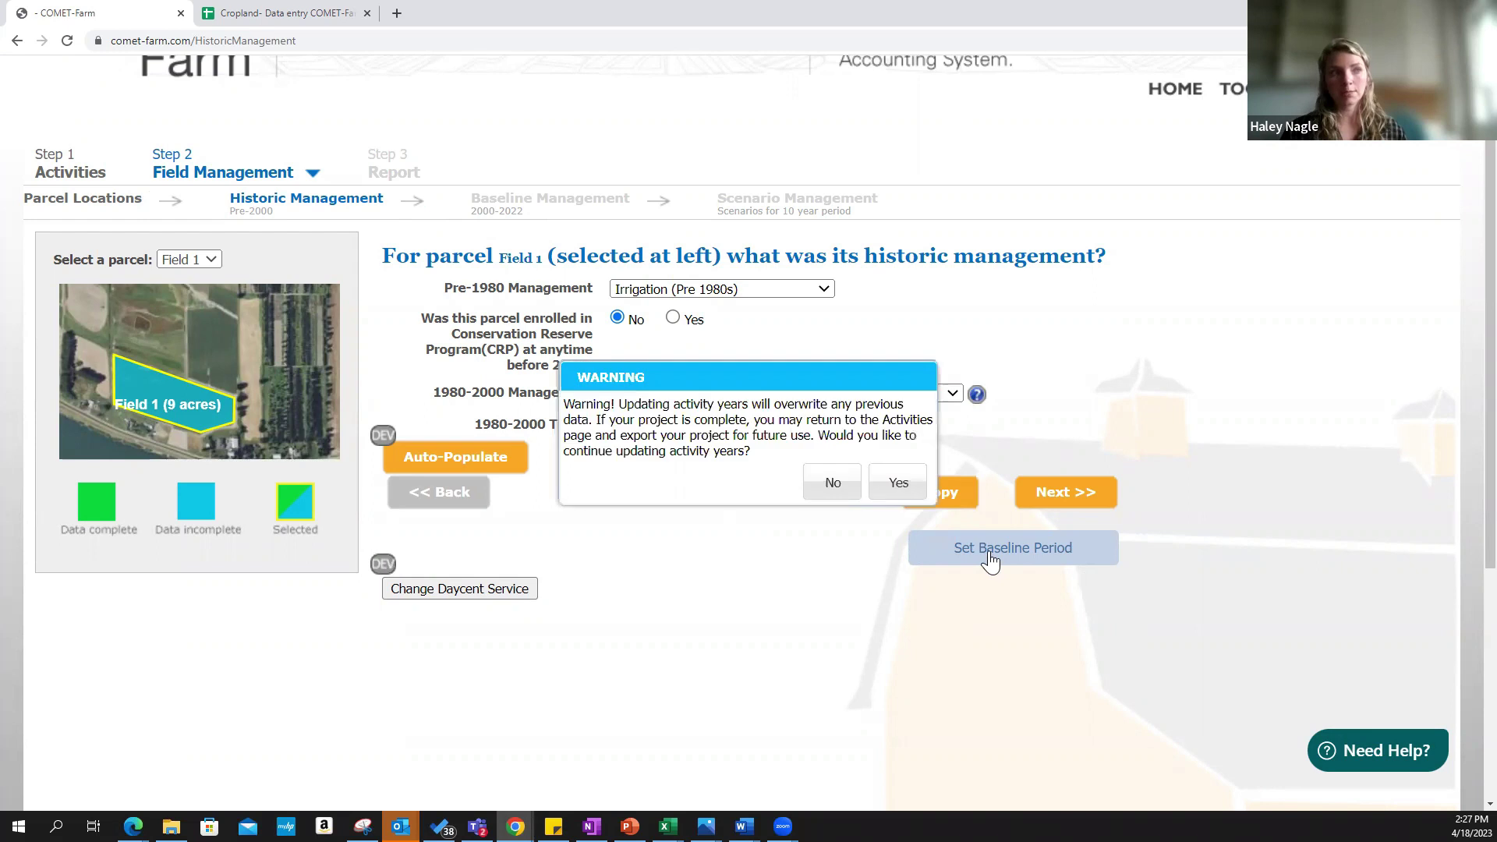
left_click(898, 485)
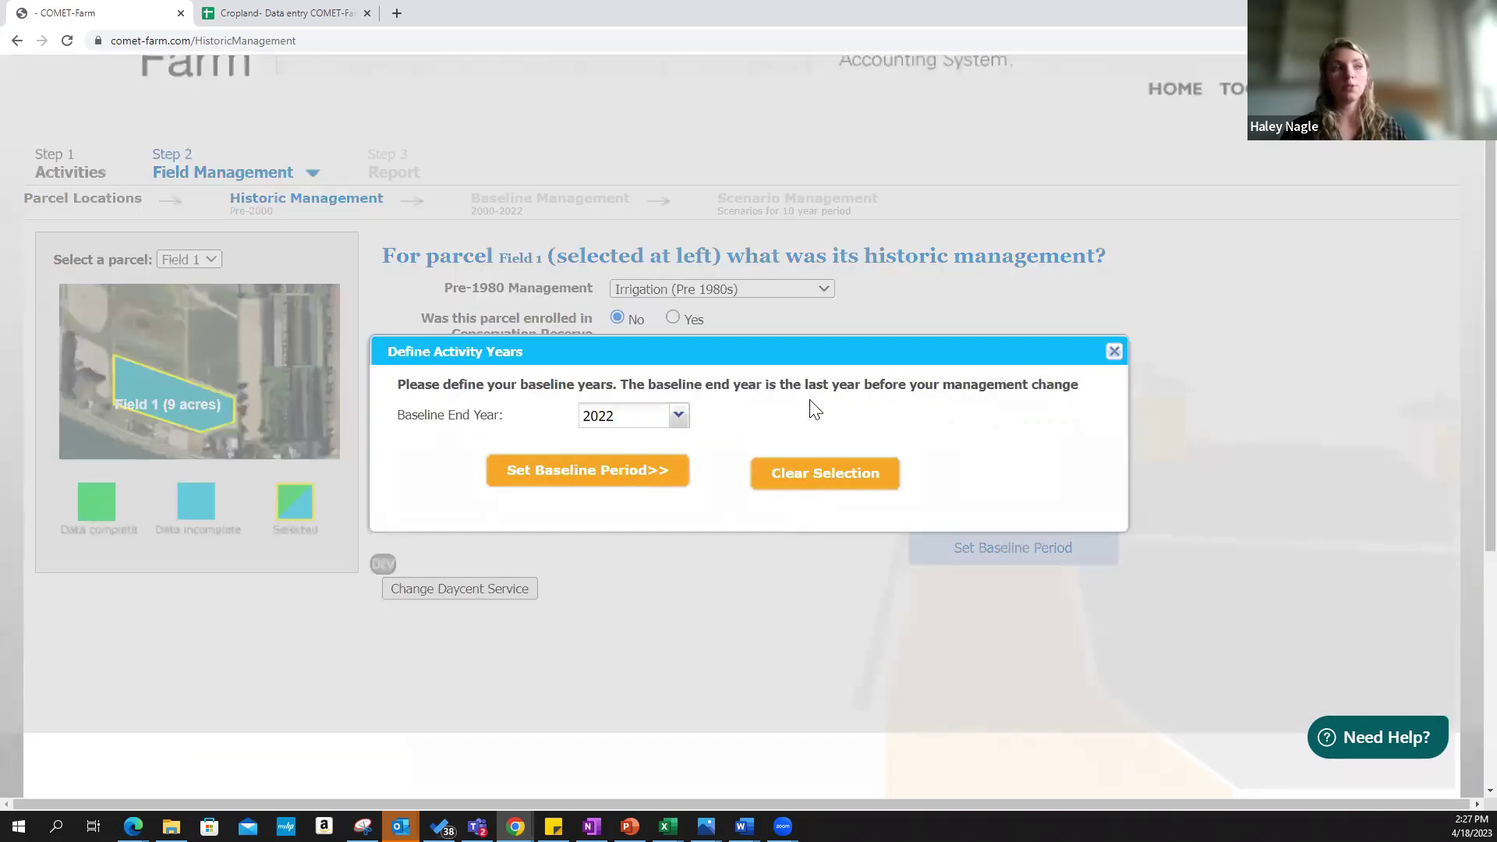
left_click(677, 418)
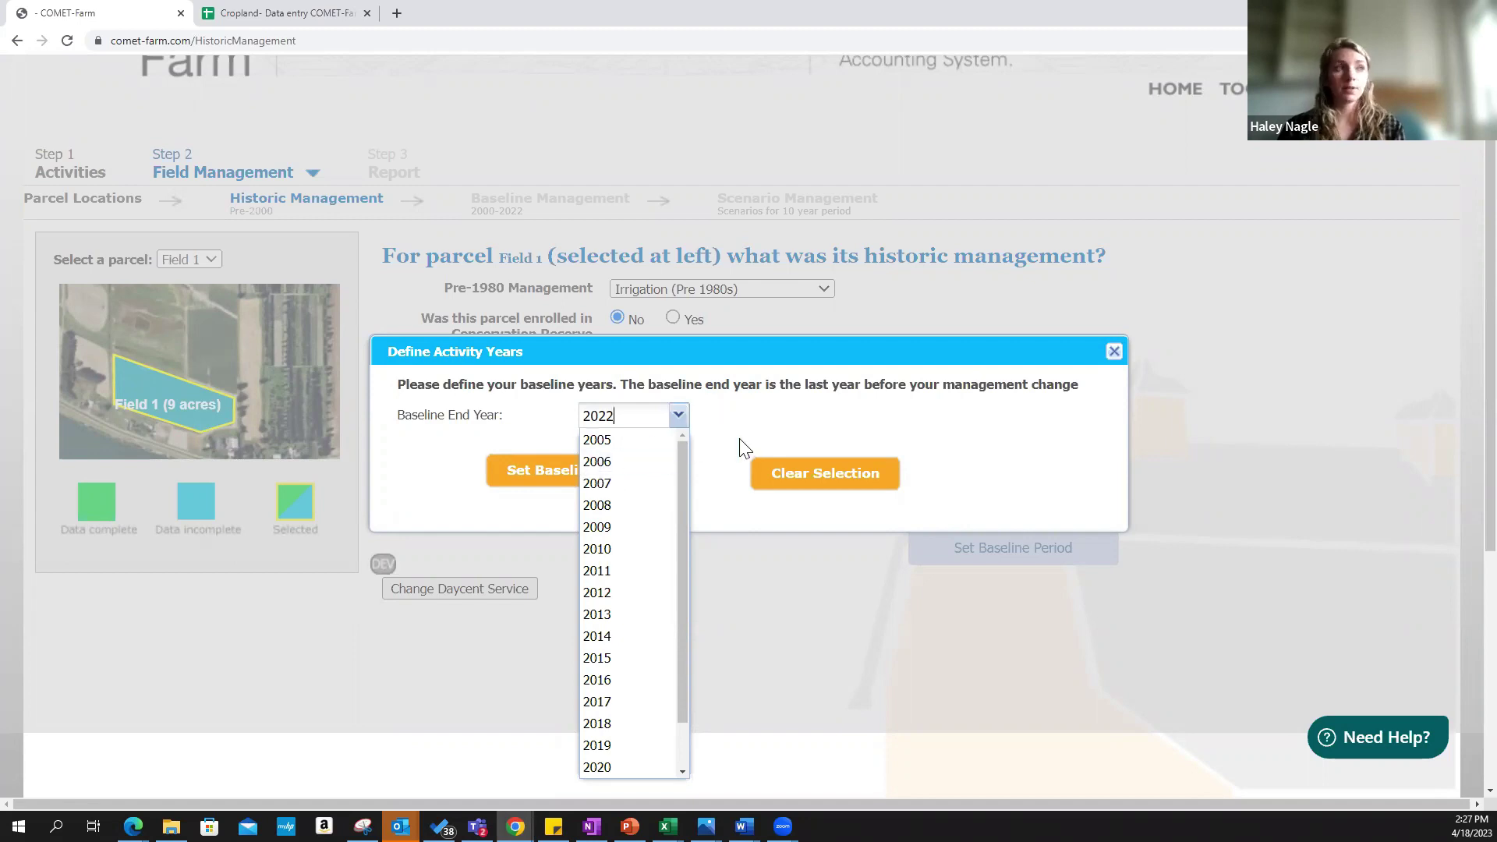
left_click_drag(686, 468, 690, 534)
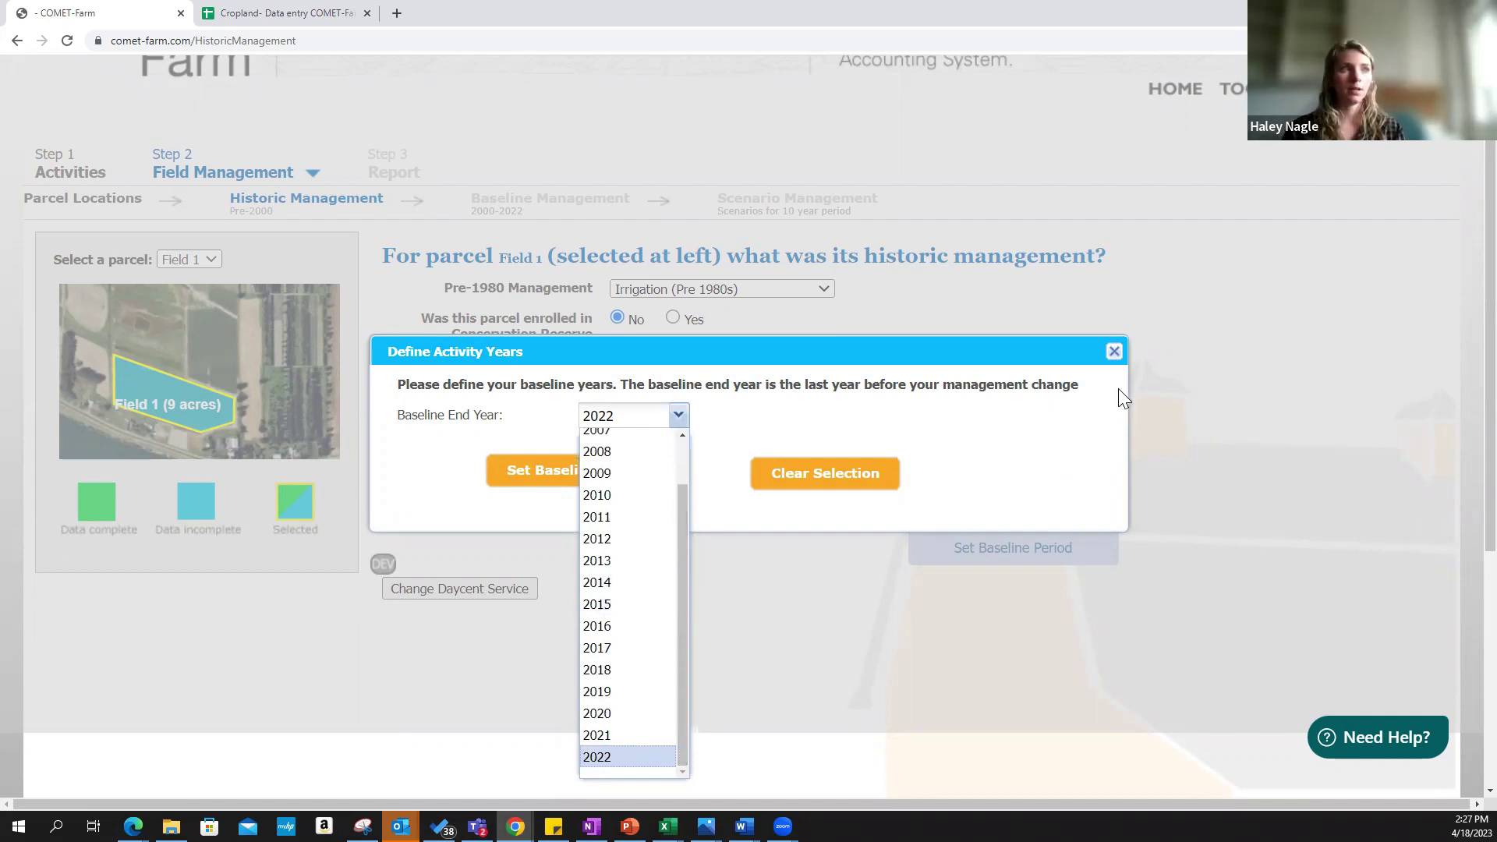
left_click(1115, 354)
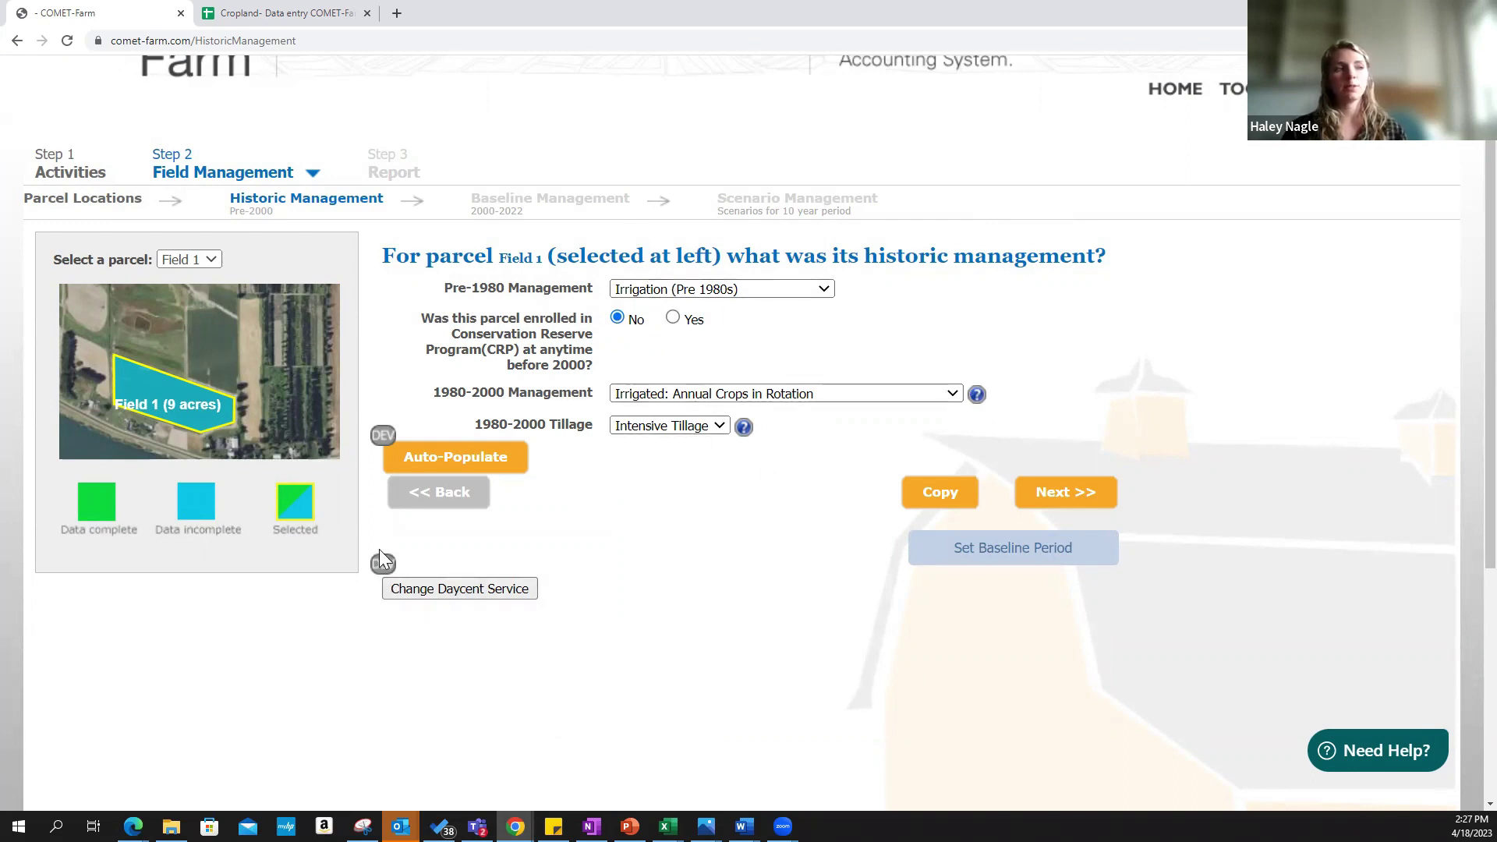
Proceed to Baseline Management for Field 1 and decline creating a crop rotation template
left_click(1069, 492)
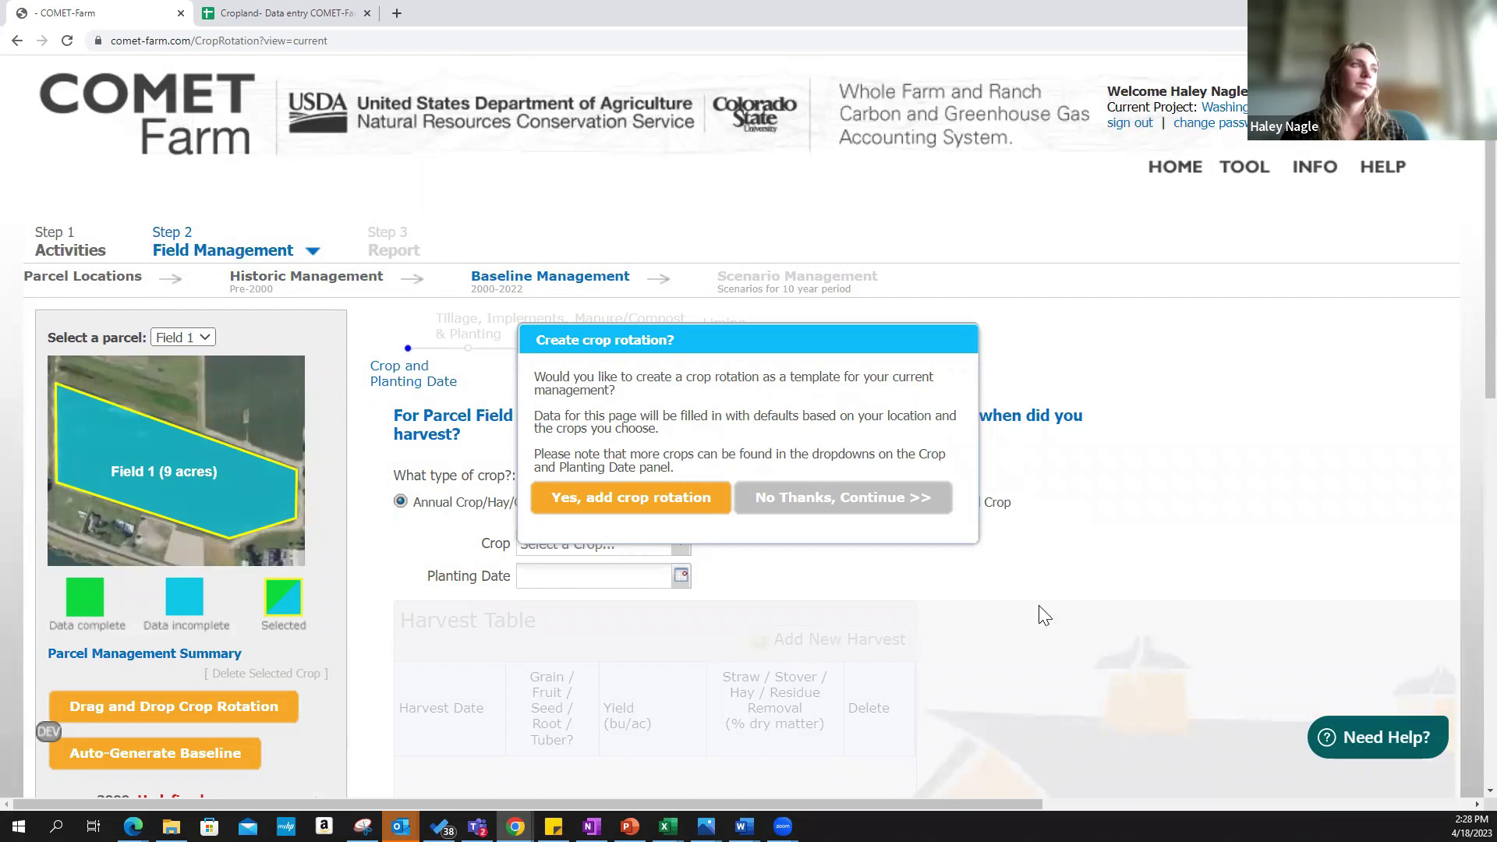
scroll(1041, 600, "down", 1)
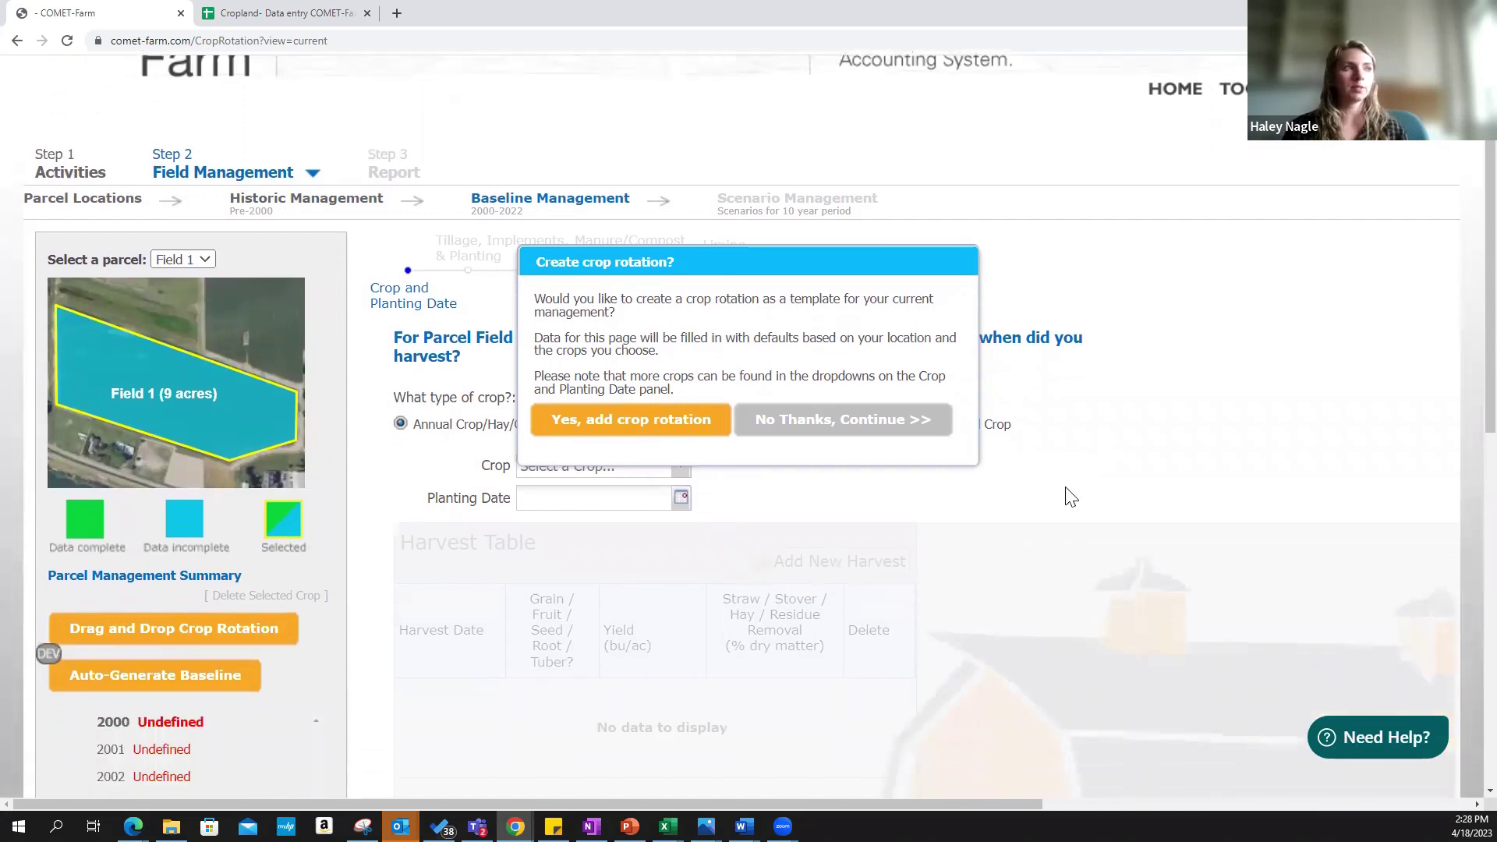
left_click_drag(851, 257, 837, 392)
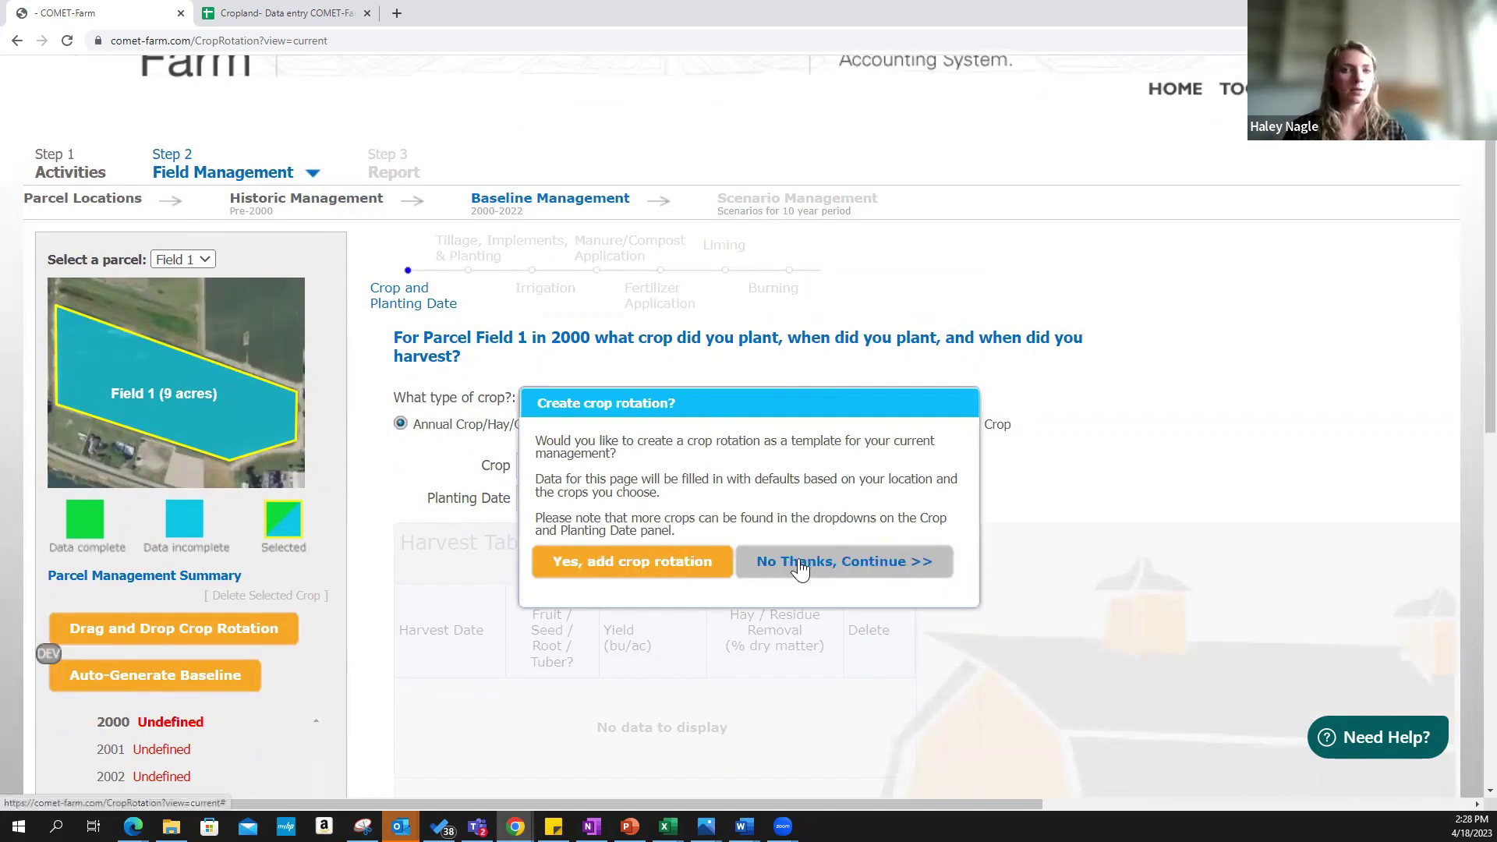
left_click(868, 575)
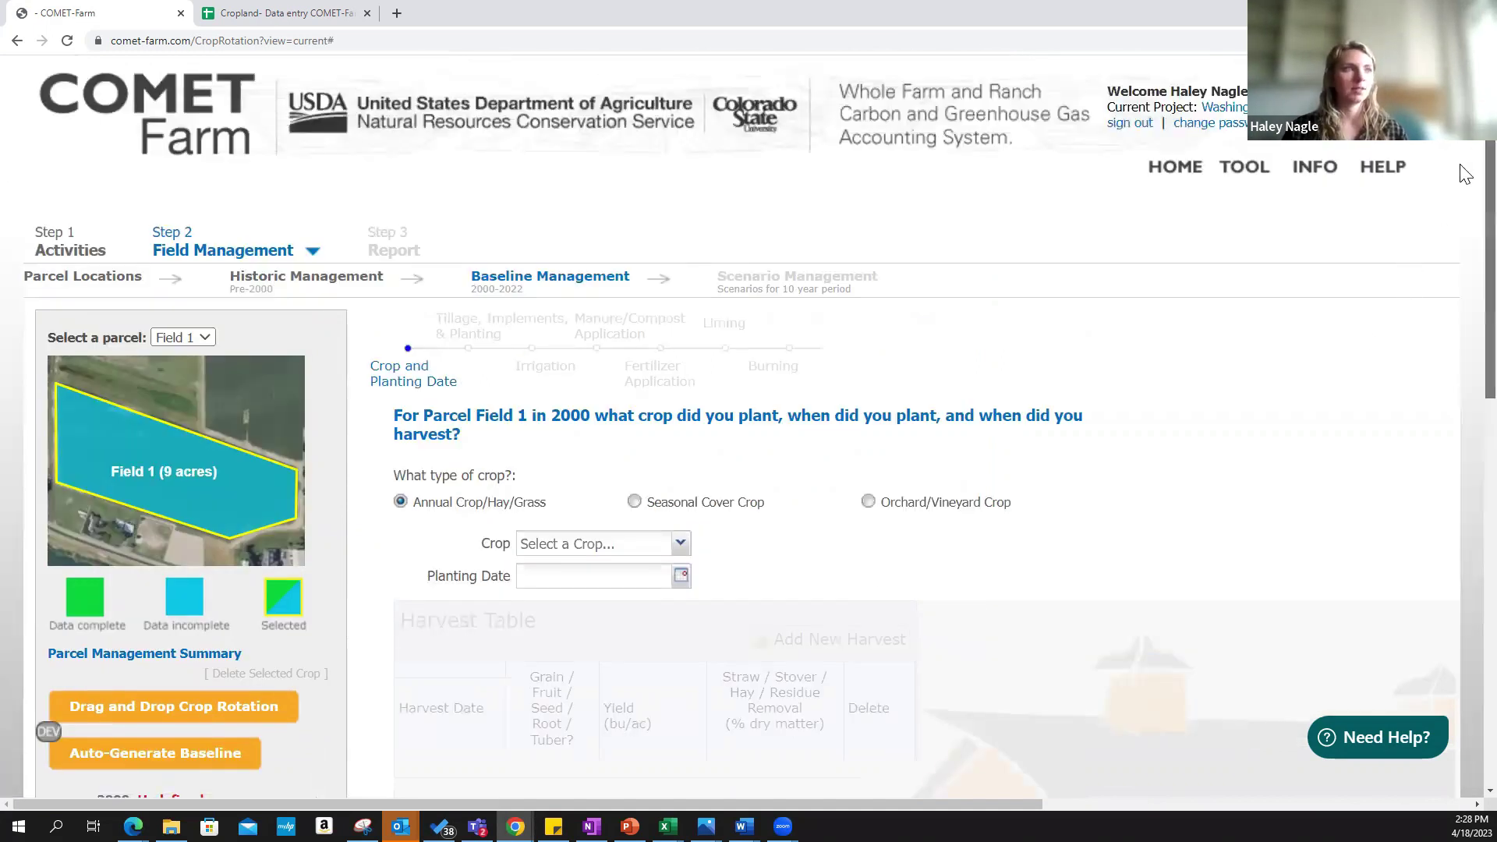
Examine Field 1's baseline page, including the parcel selector, the 2000-2022 management summary, and the crop, harvest and grazing sections
scroll(1458, 171, "down", 2)
scroll(655, 281, "up", 1)
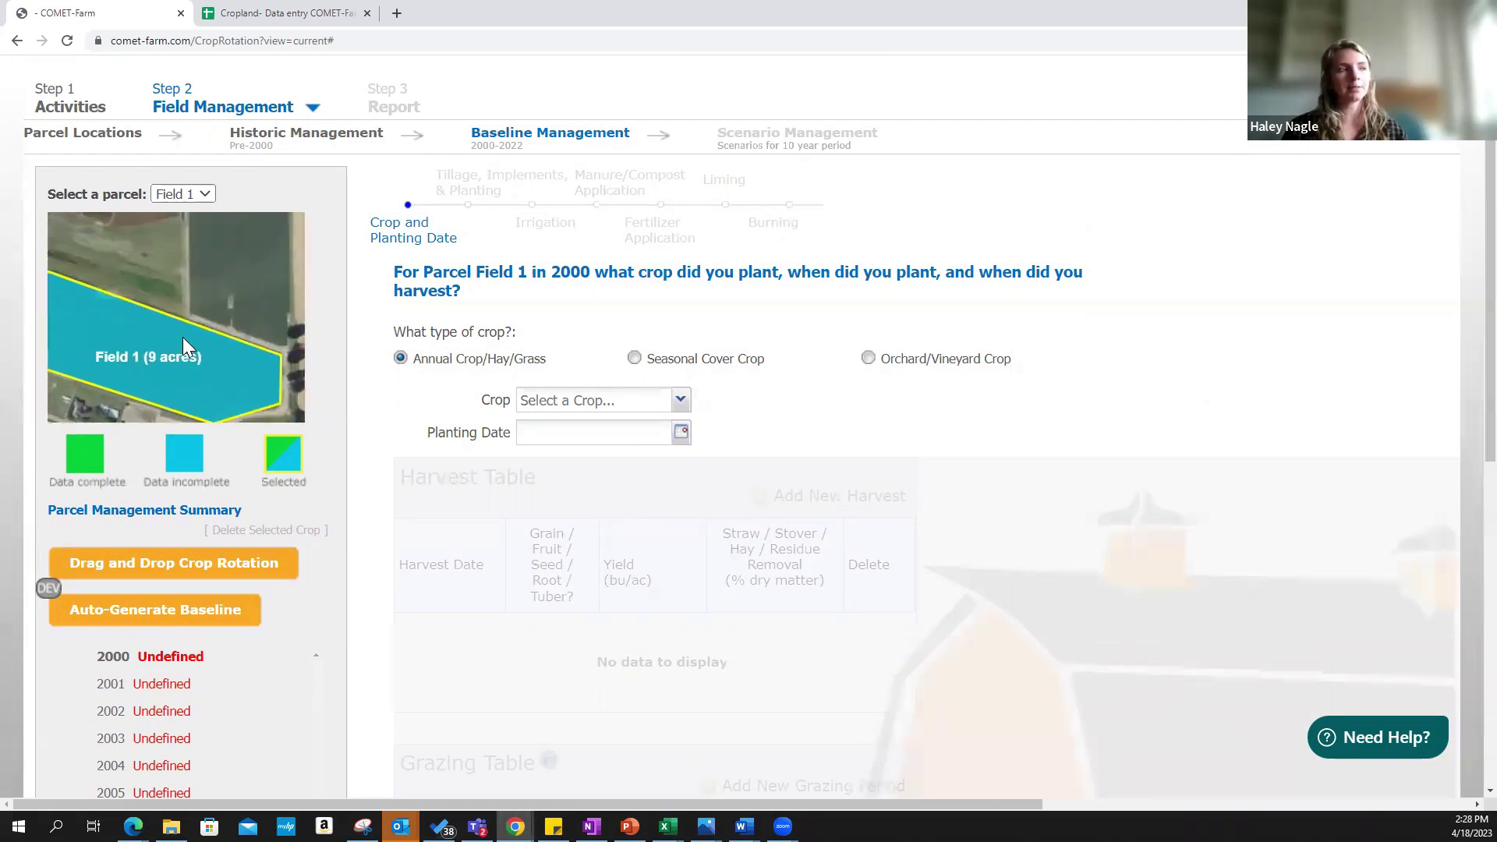
left_click(196, 195)
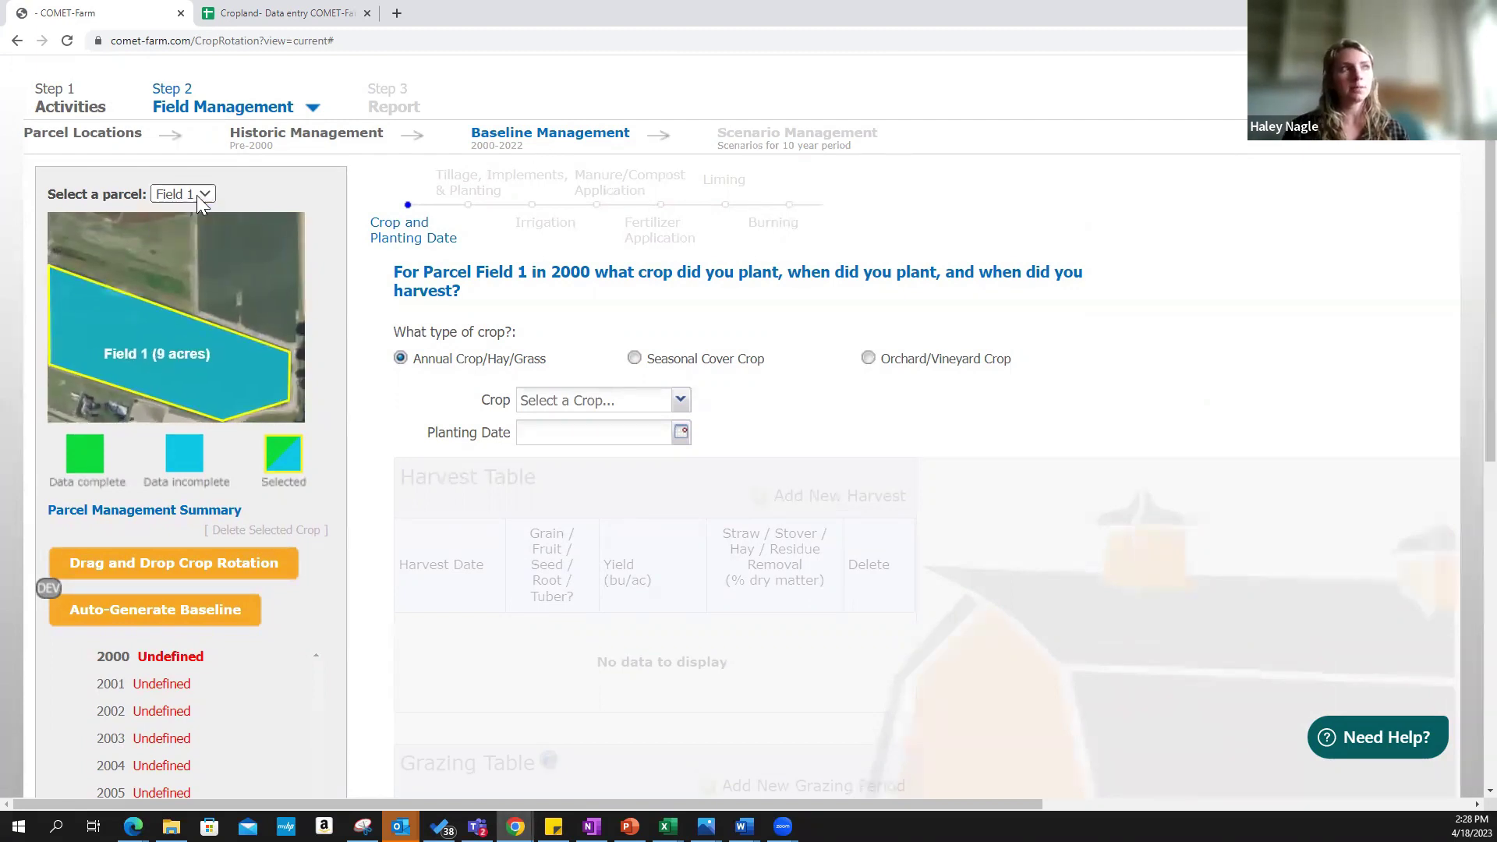
scroll(321, 360, "down", 1)
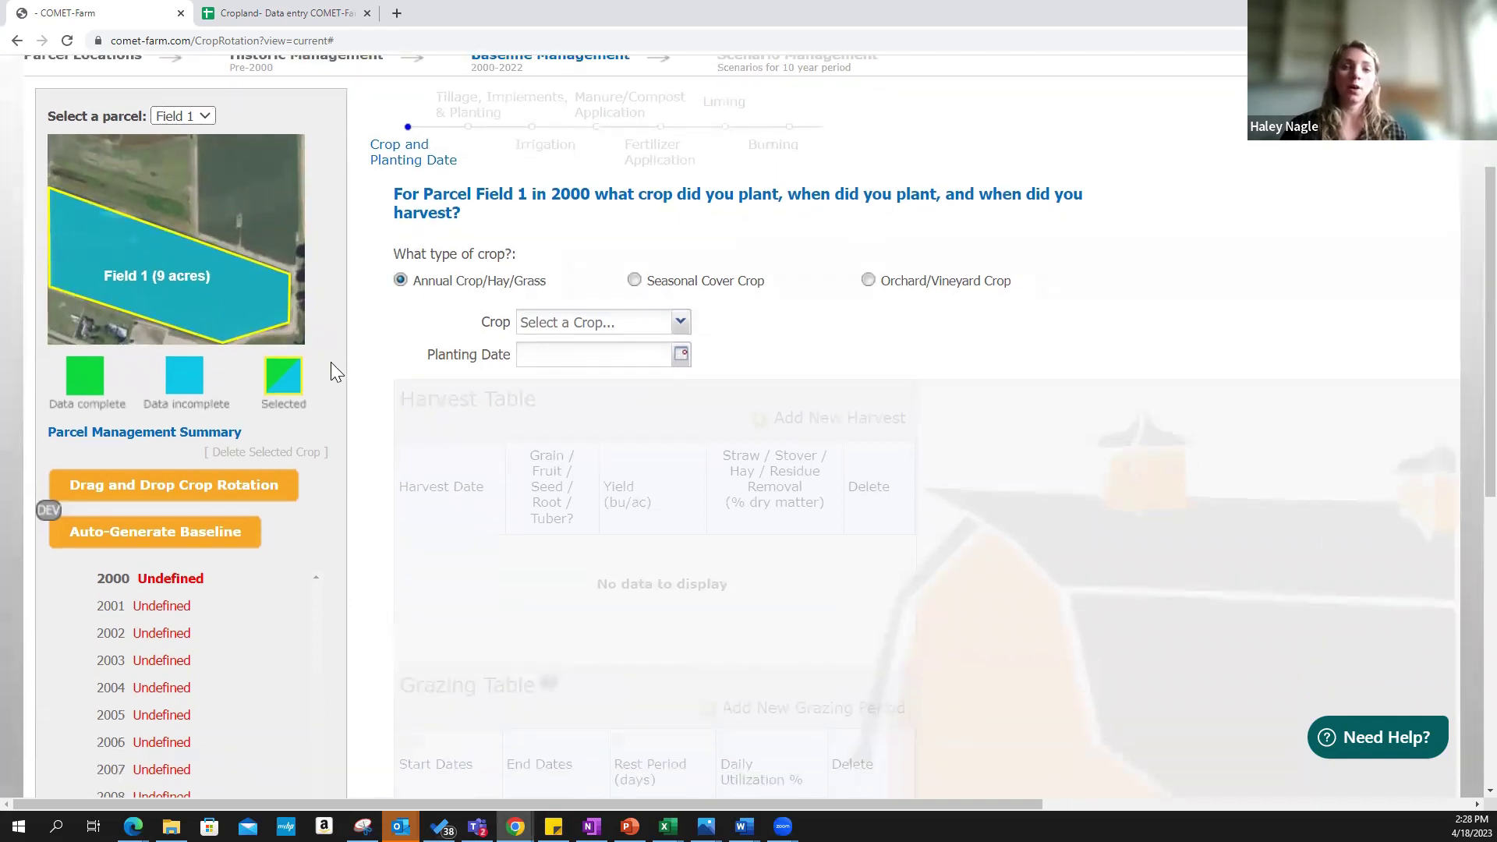
scroll(343, 538, "down", 3)
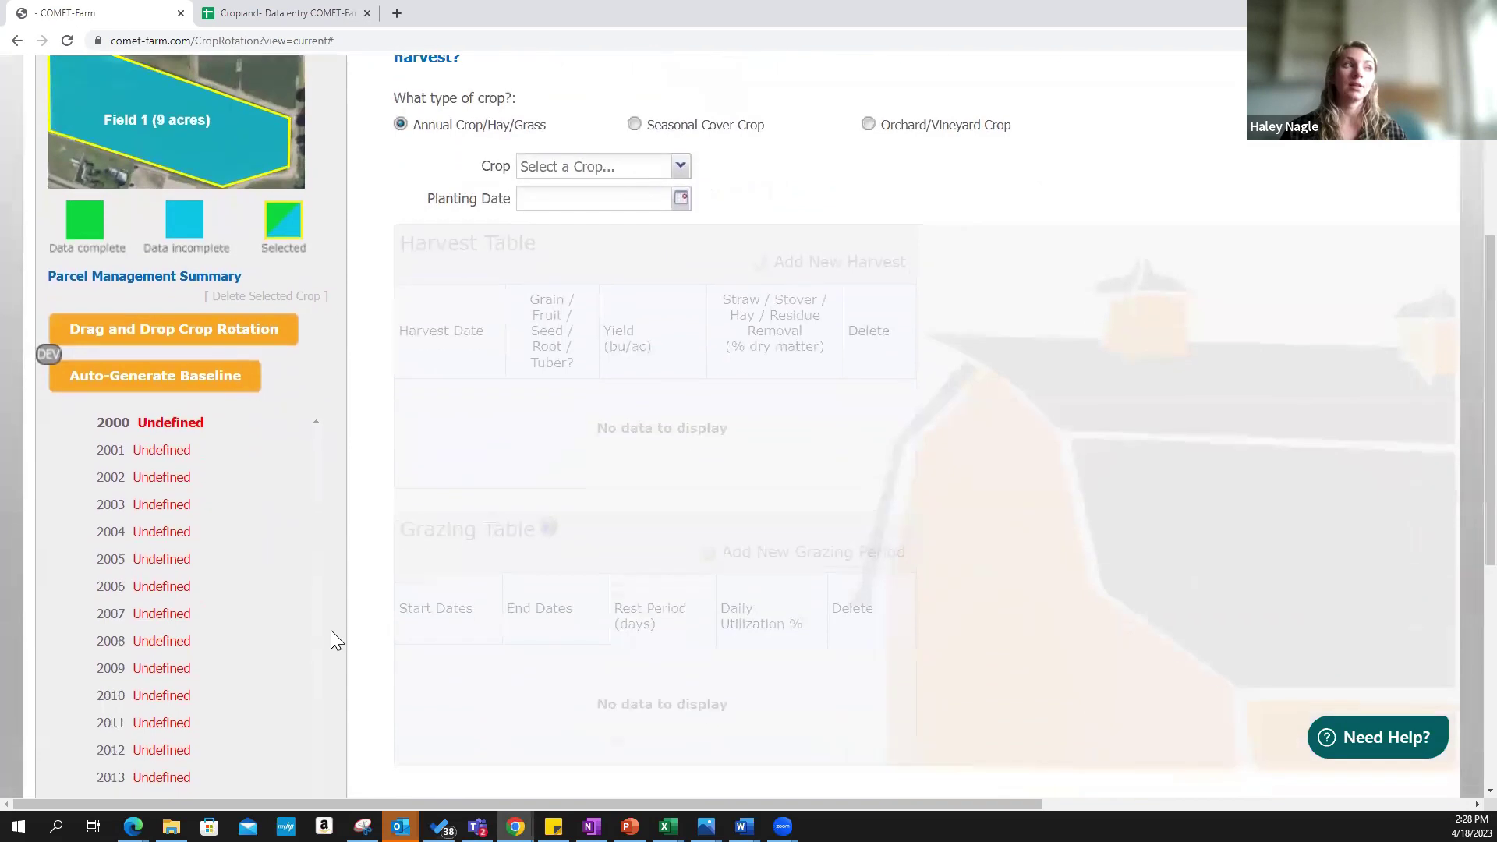
scroll(331, 630, "down", 1)
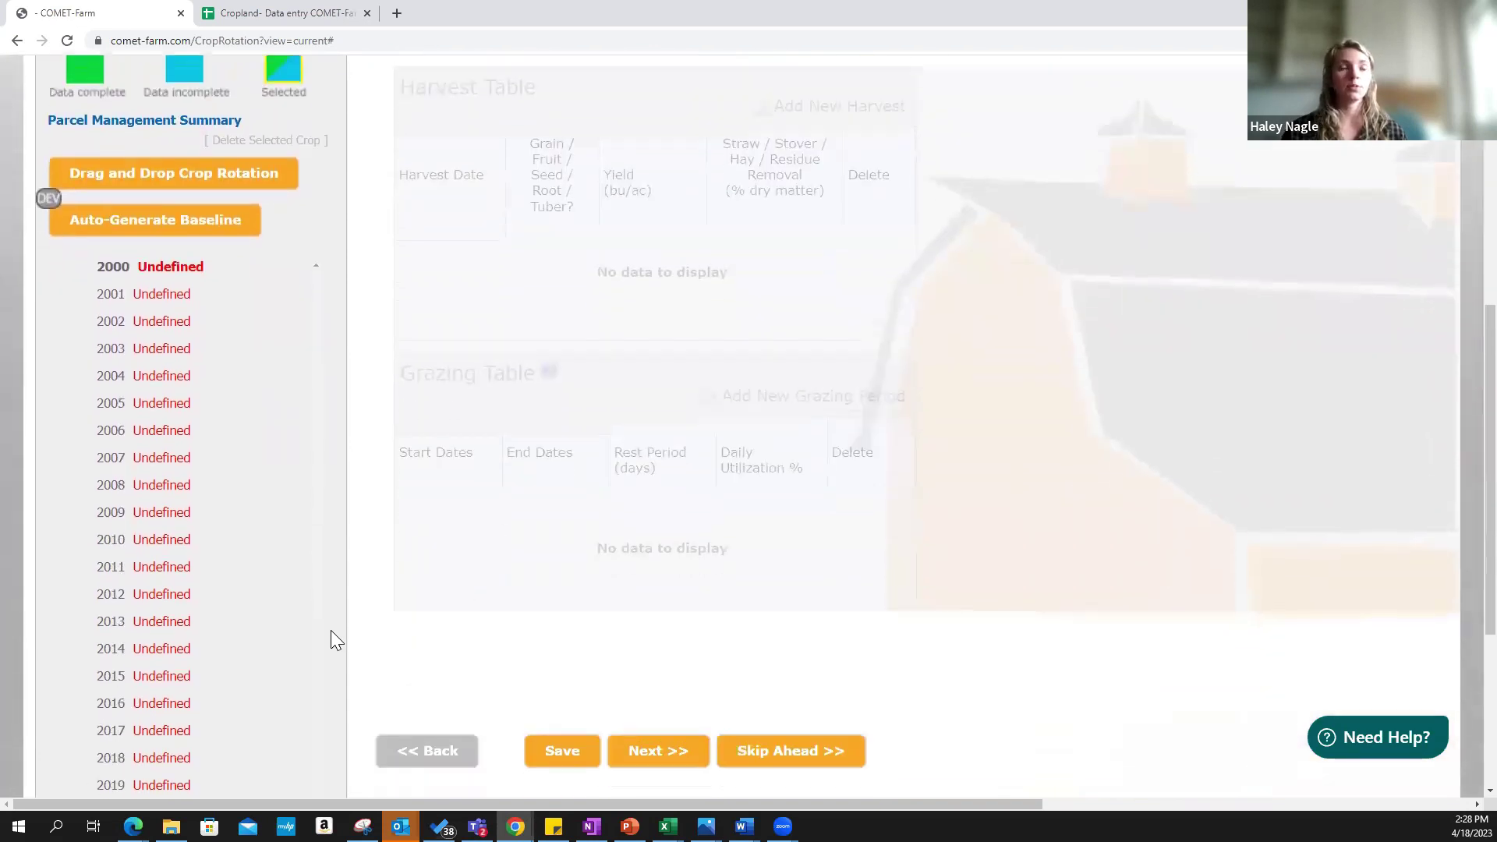
scroll(331, 630, "up", 1)
scroll(331, 630, "up", 3)
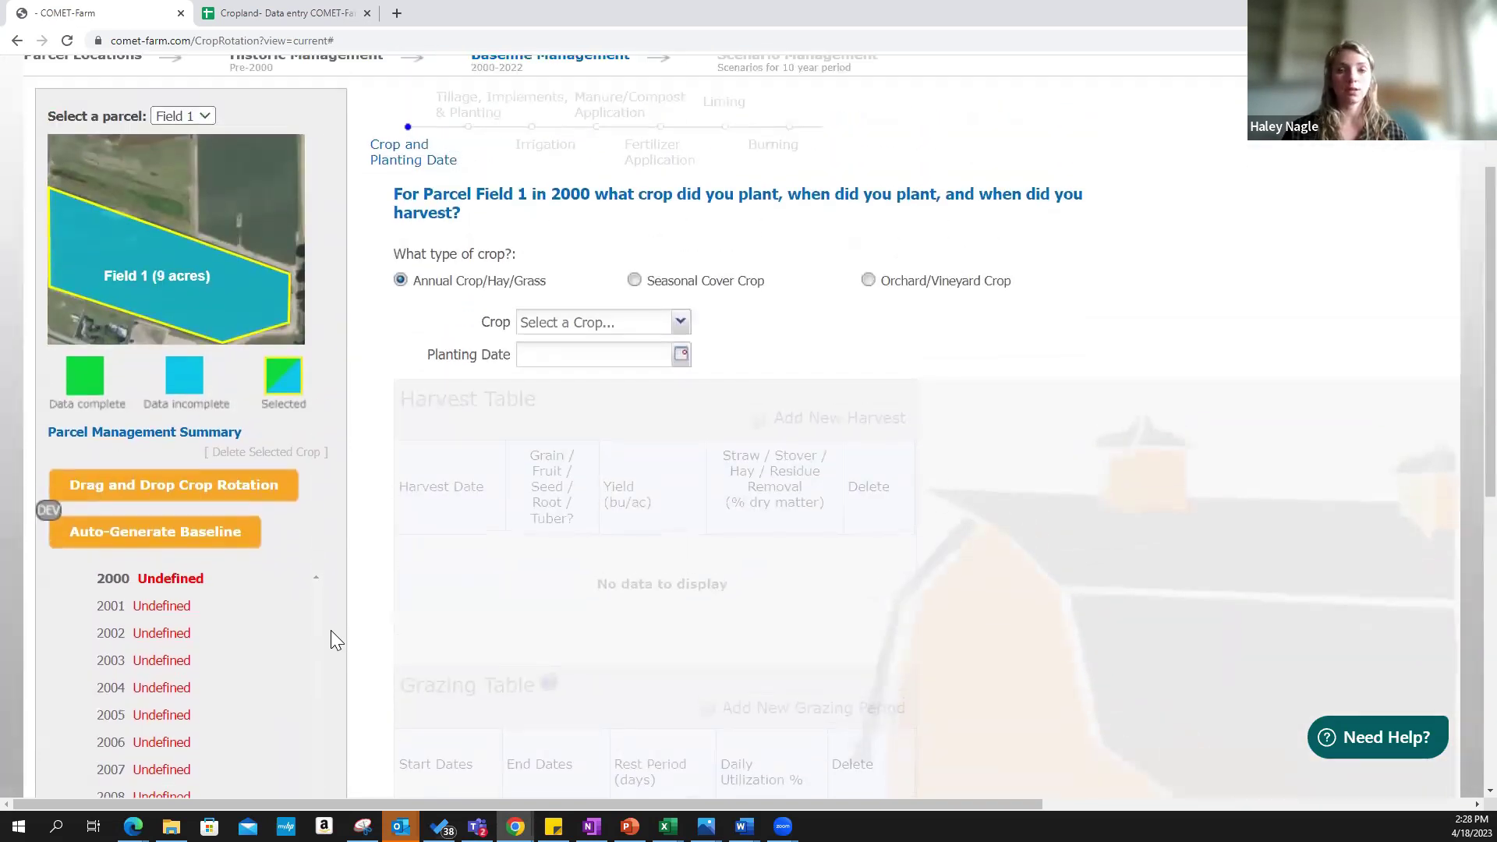
scroll(330, 638, "up", 1)
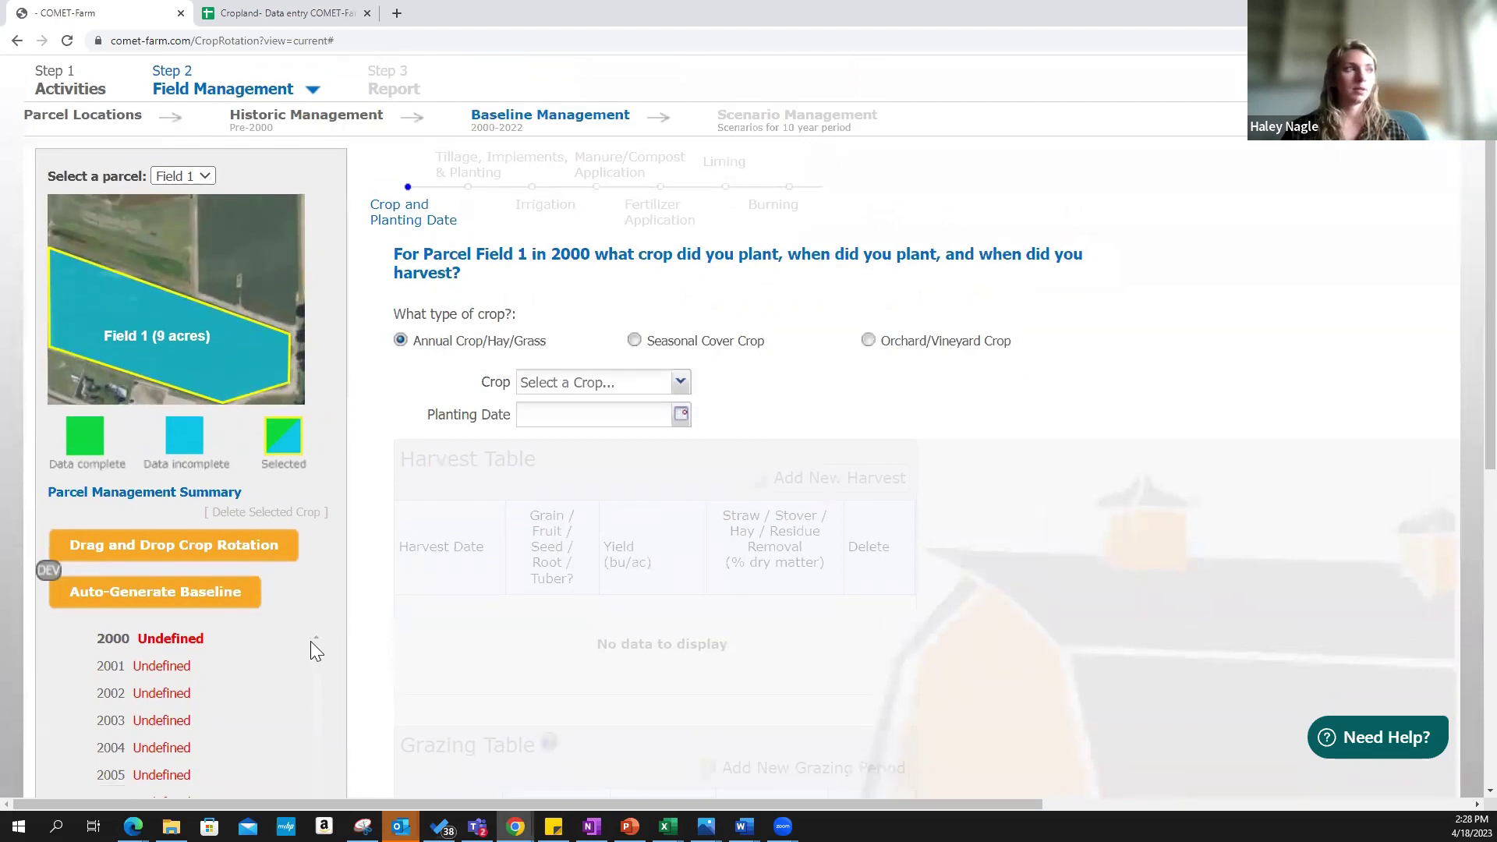
scroll(312, 651, "down", 5)
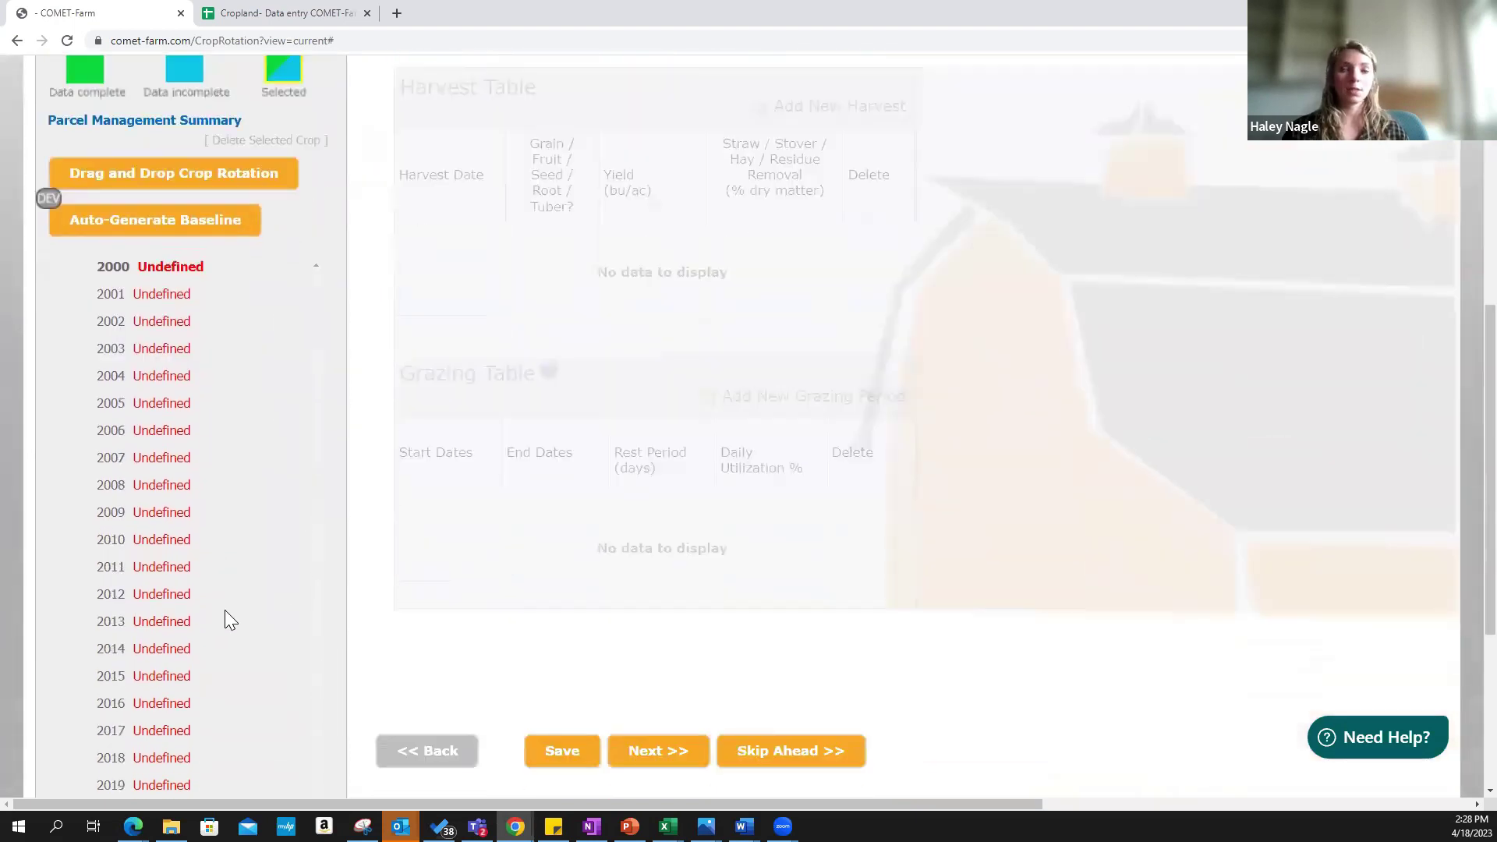
scroll(227, 618, "down", 2)
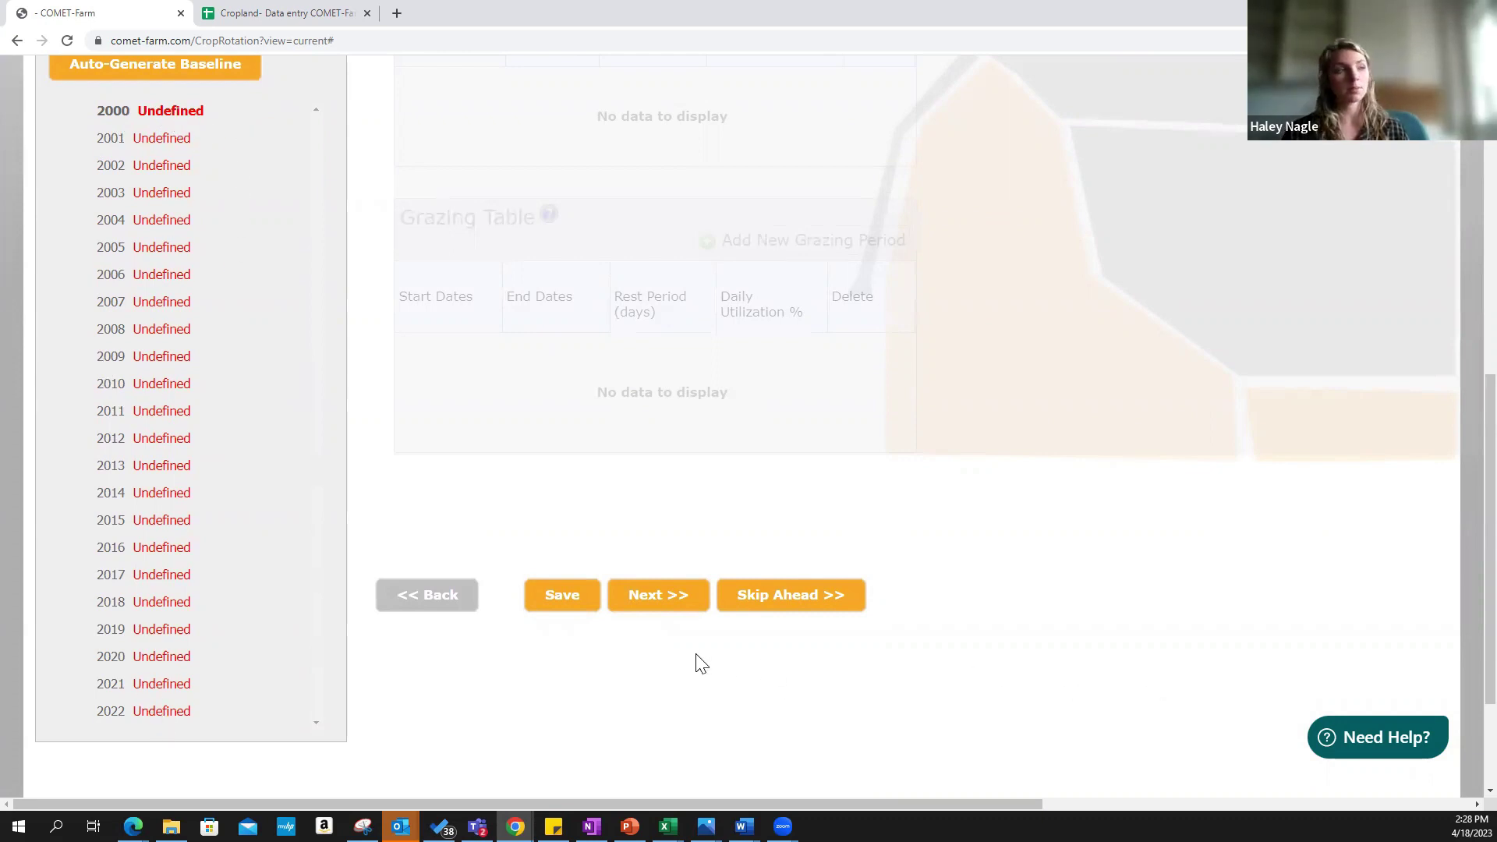
scroll(945, 721, "up", 1)
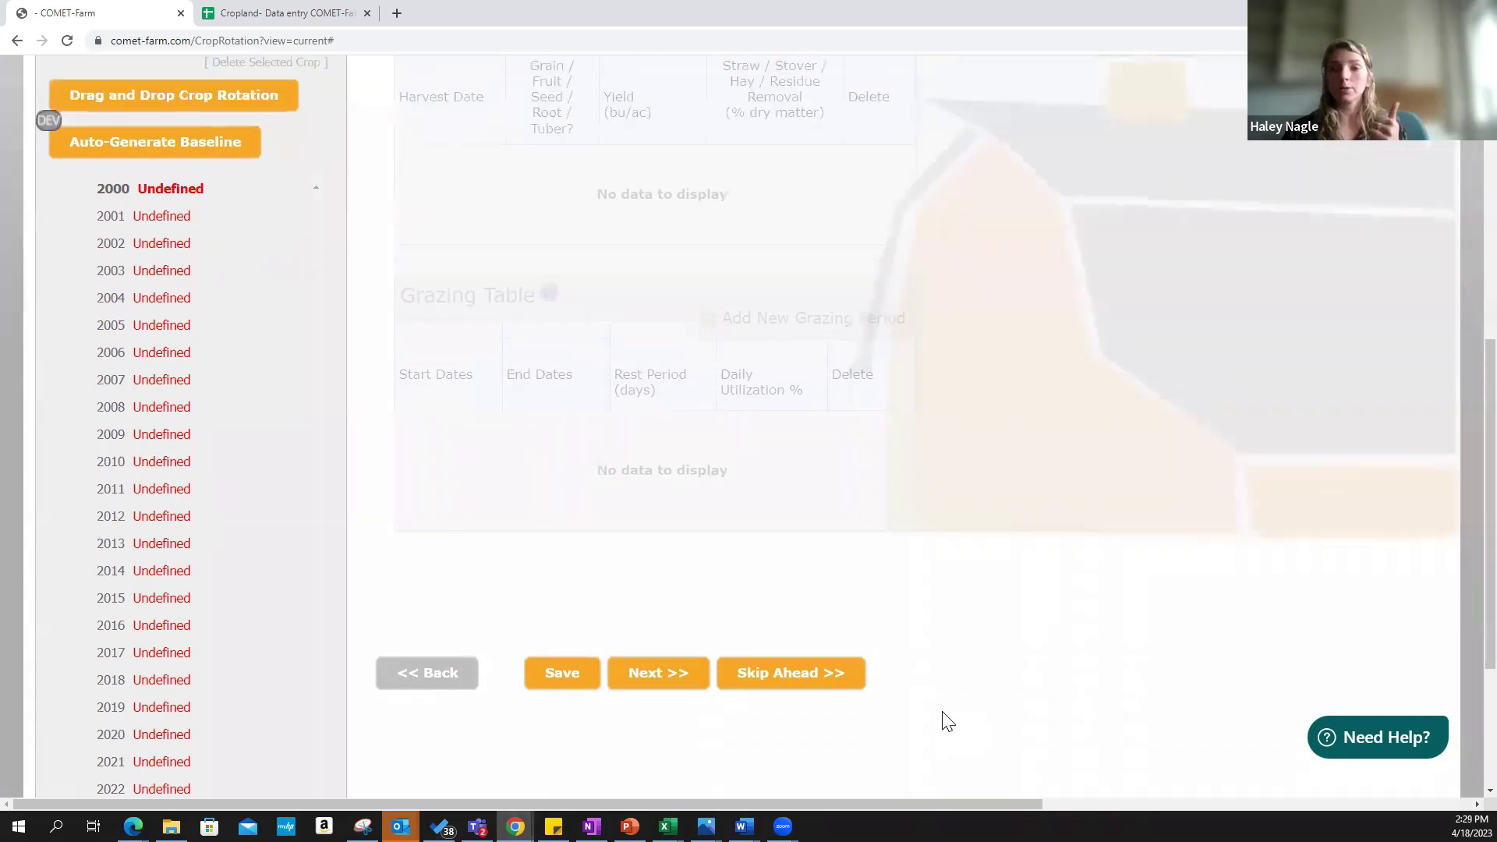
scroll(404, 404, "up", 4)
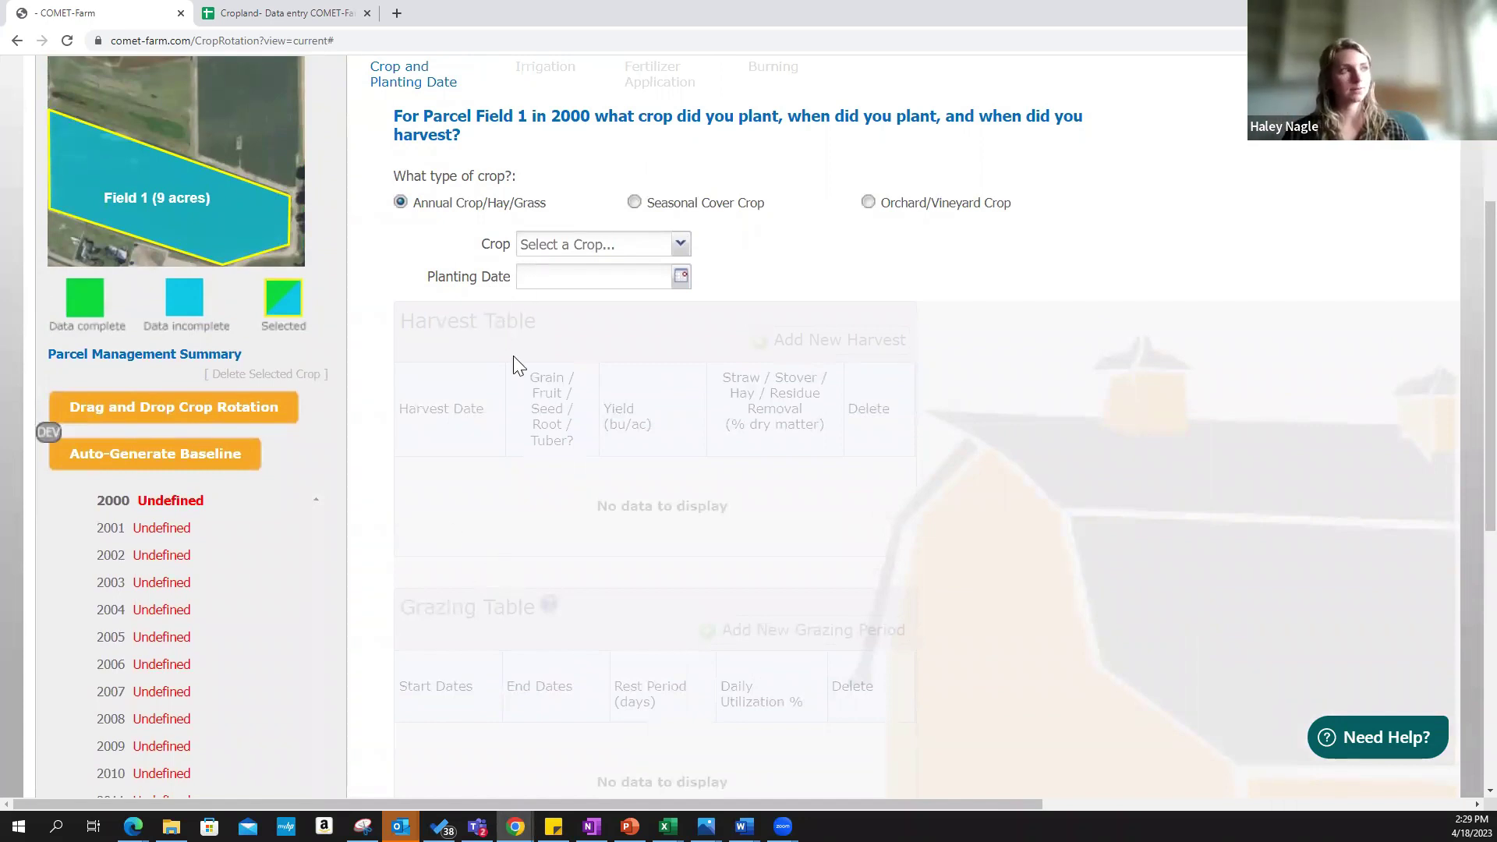
scroll(573, 546, "up", 1)
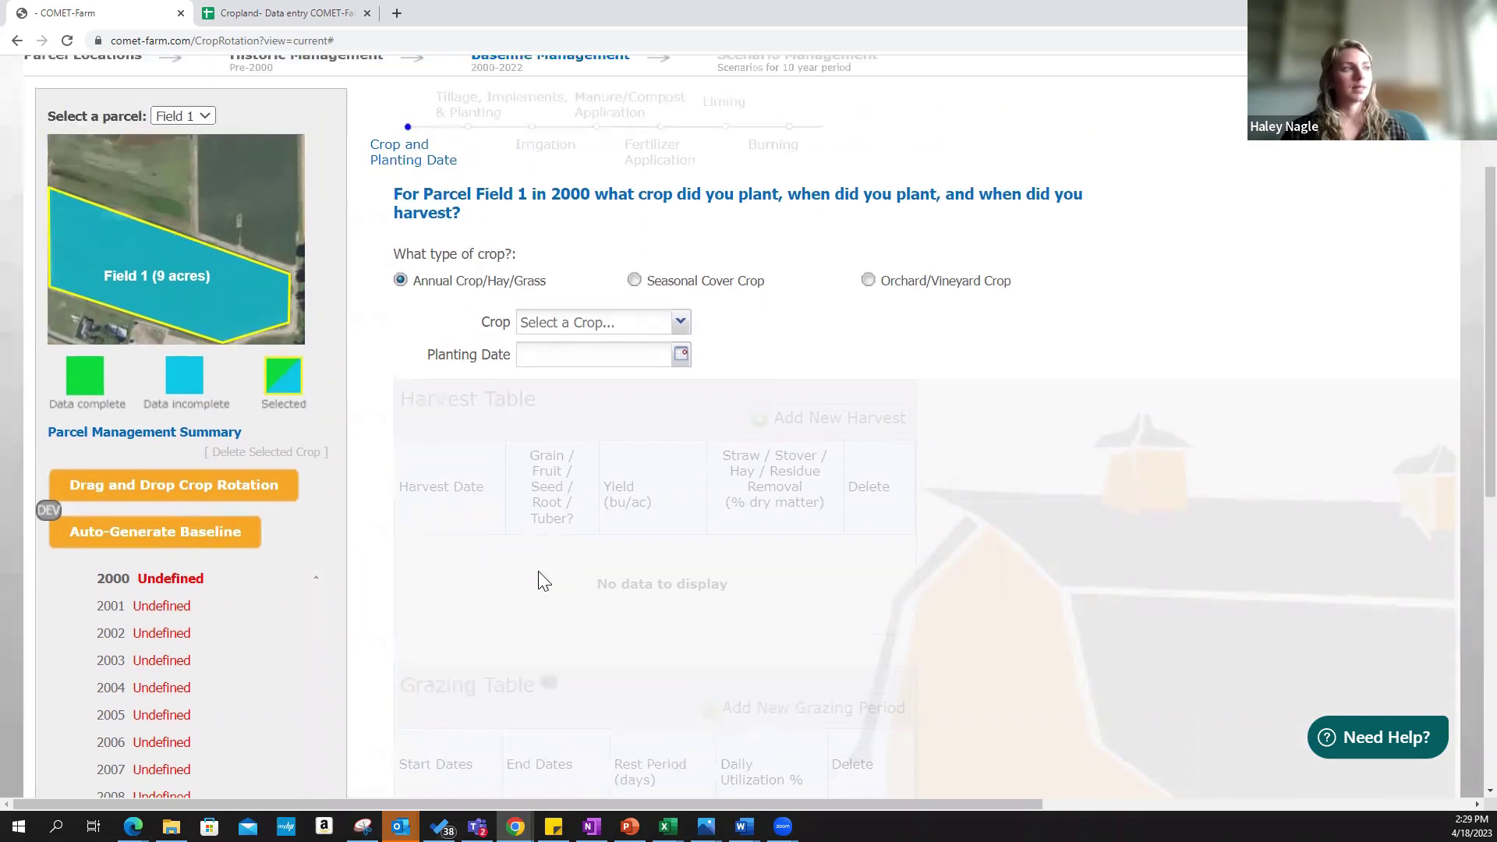
scroll(521, 590, "up", 1)
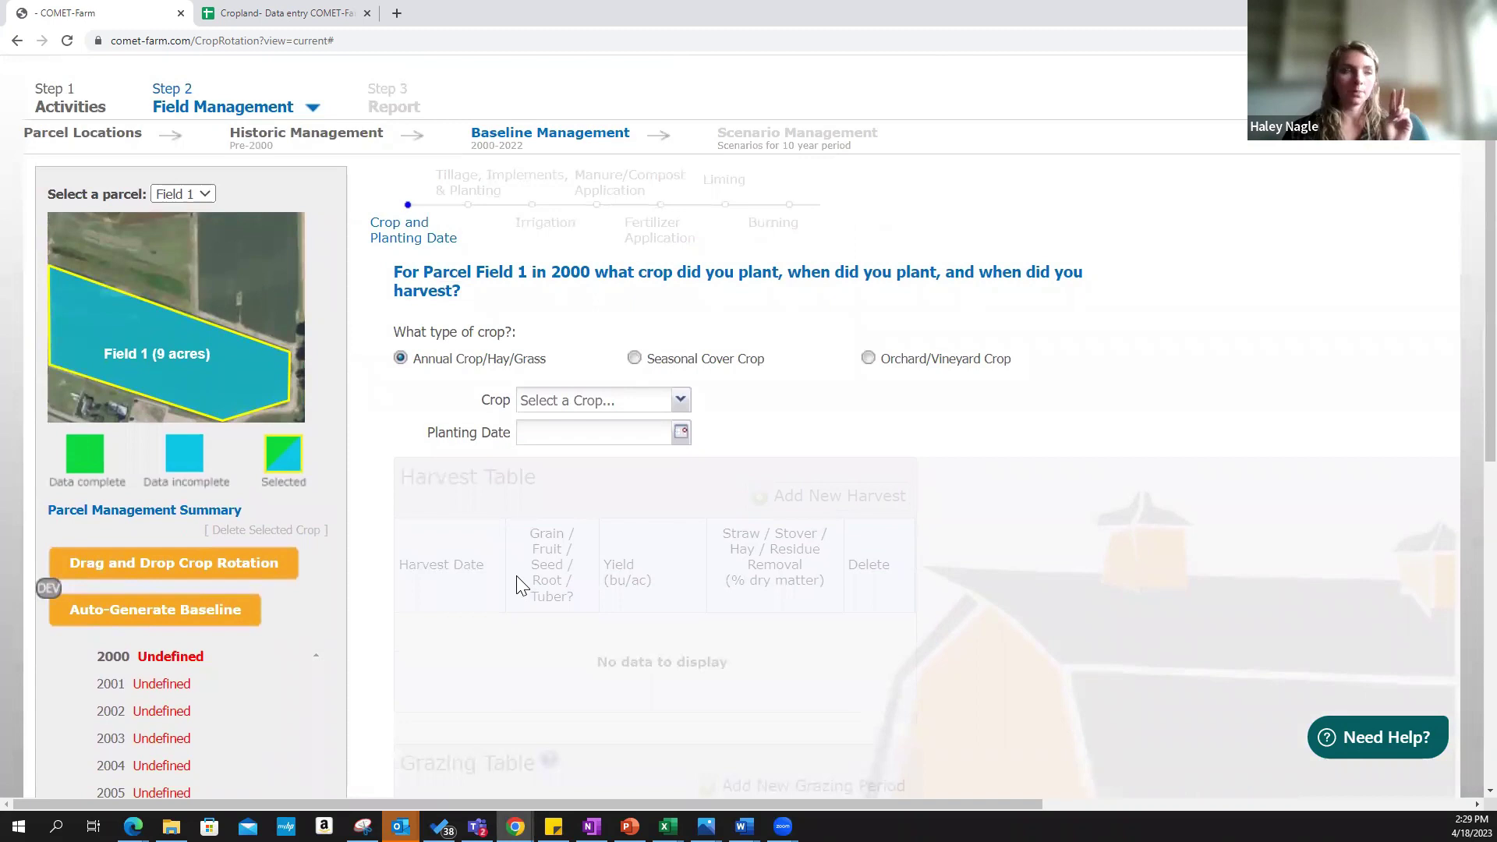
Set Field 1's annual crop for 2000 to Corn
left_click(567, 407)
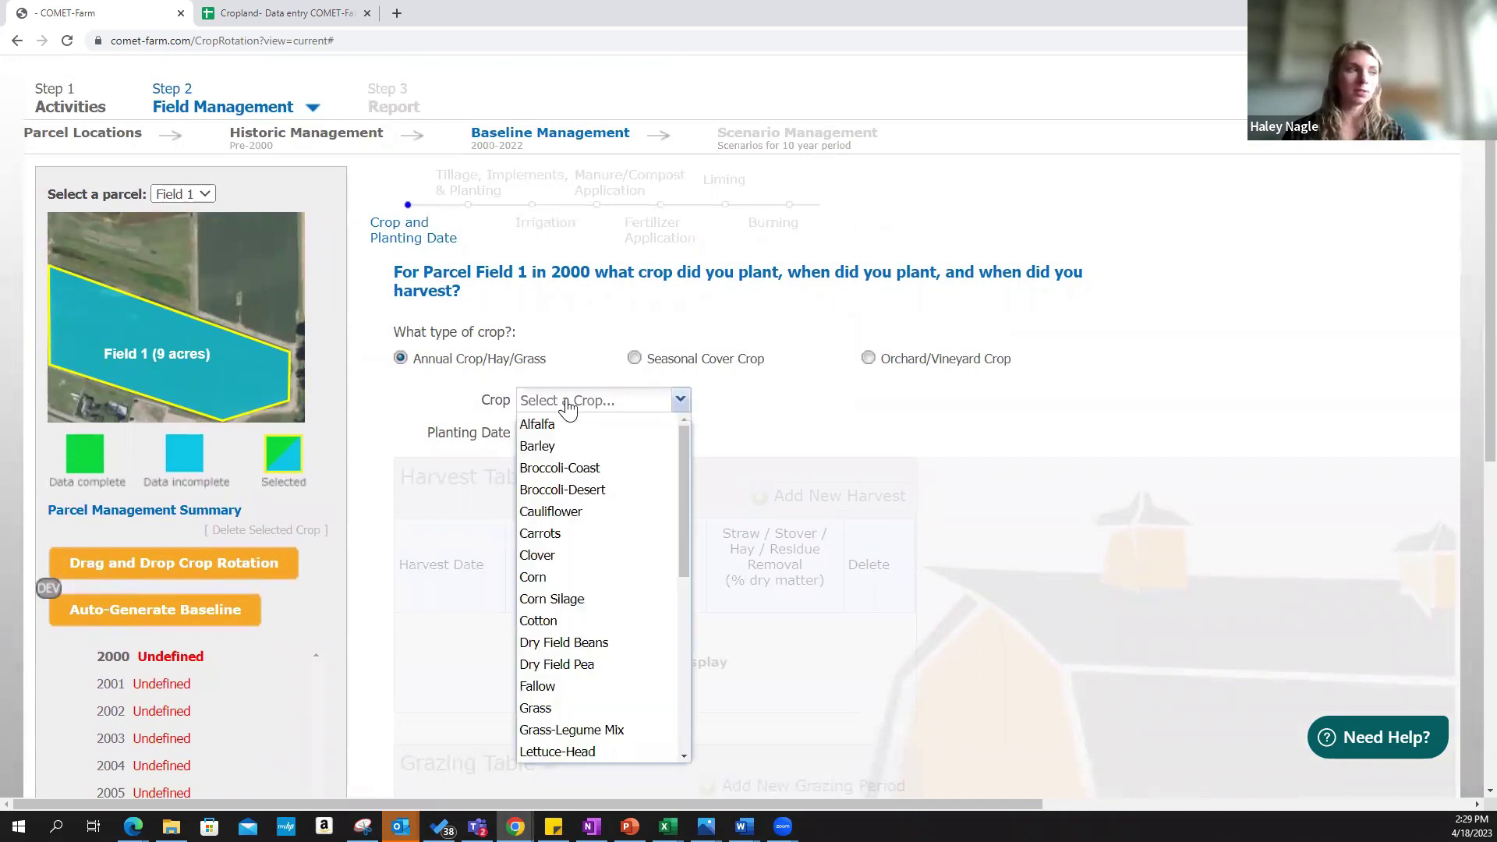
left_click(567, 407)
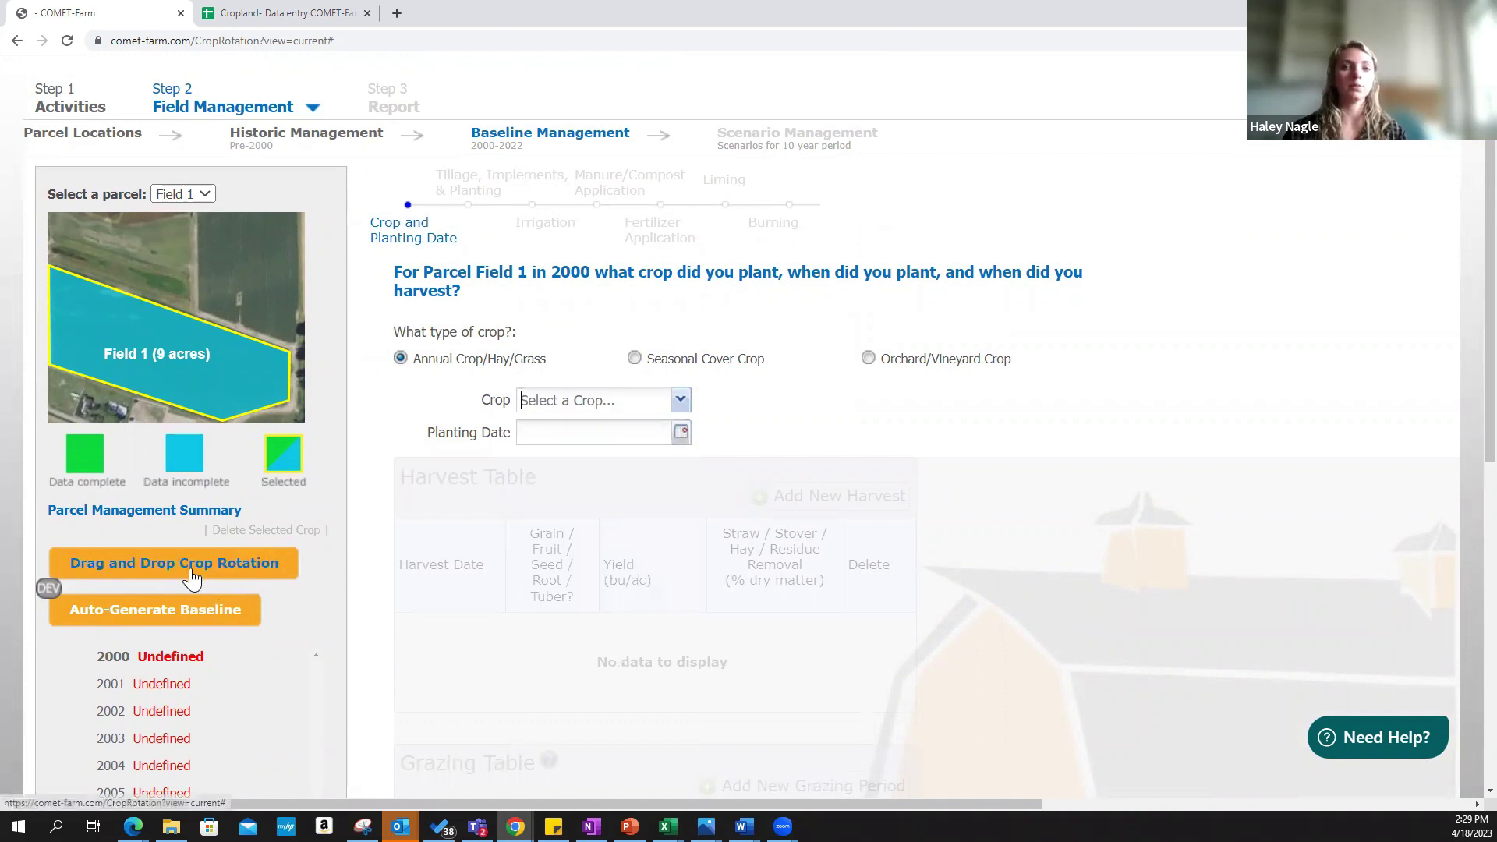
left_click(647, 406)
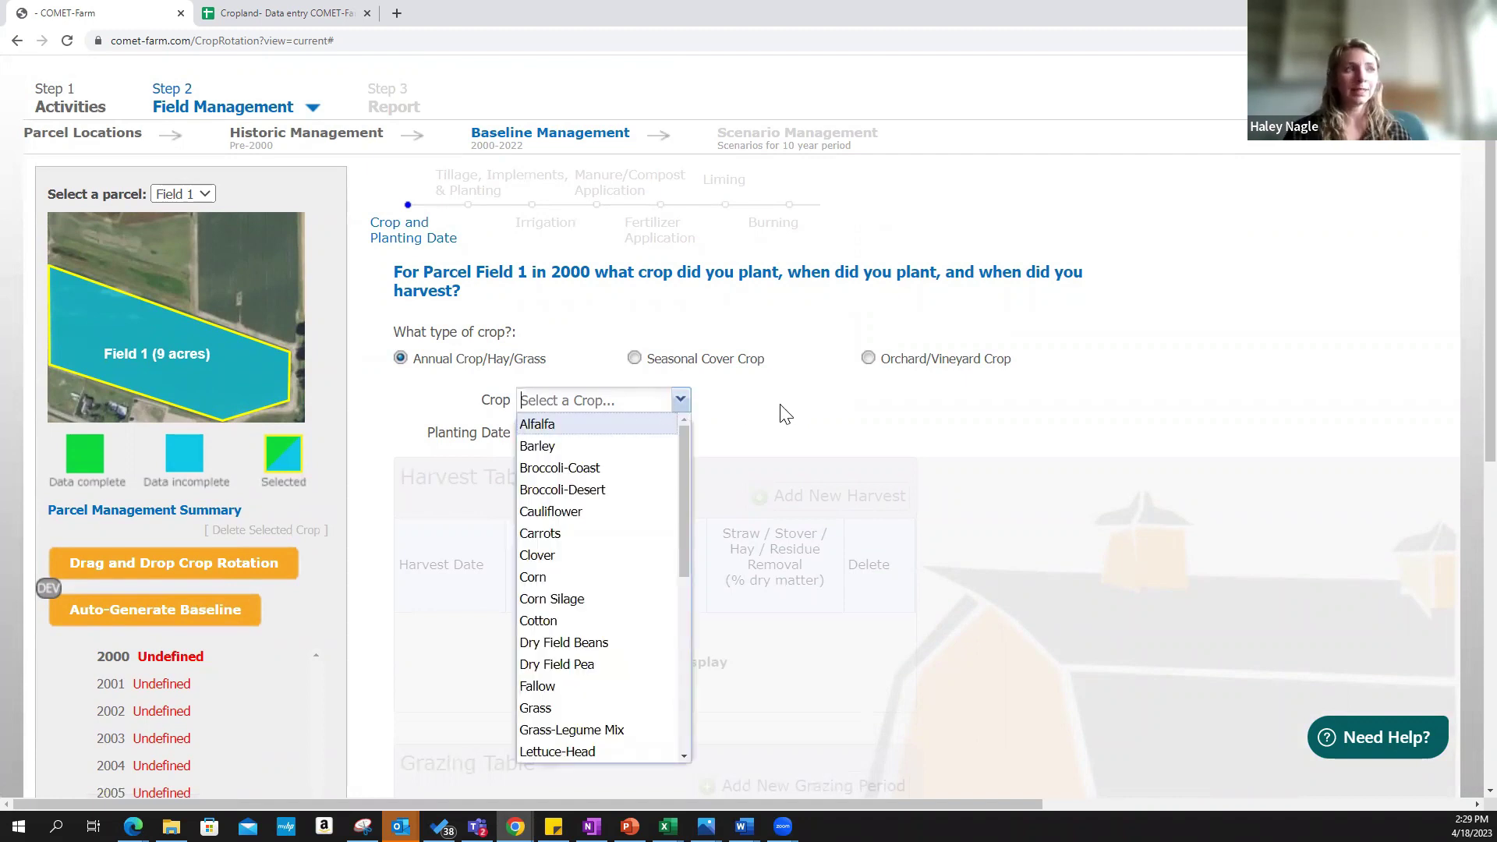
scroll(774, 420, "down", 1)
scroll(773, 420, "down", 1)
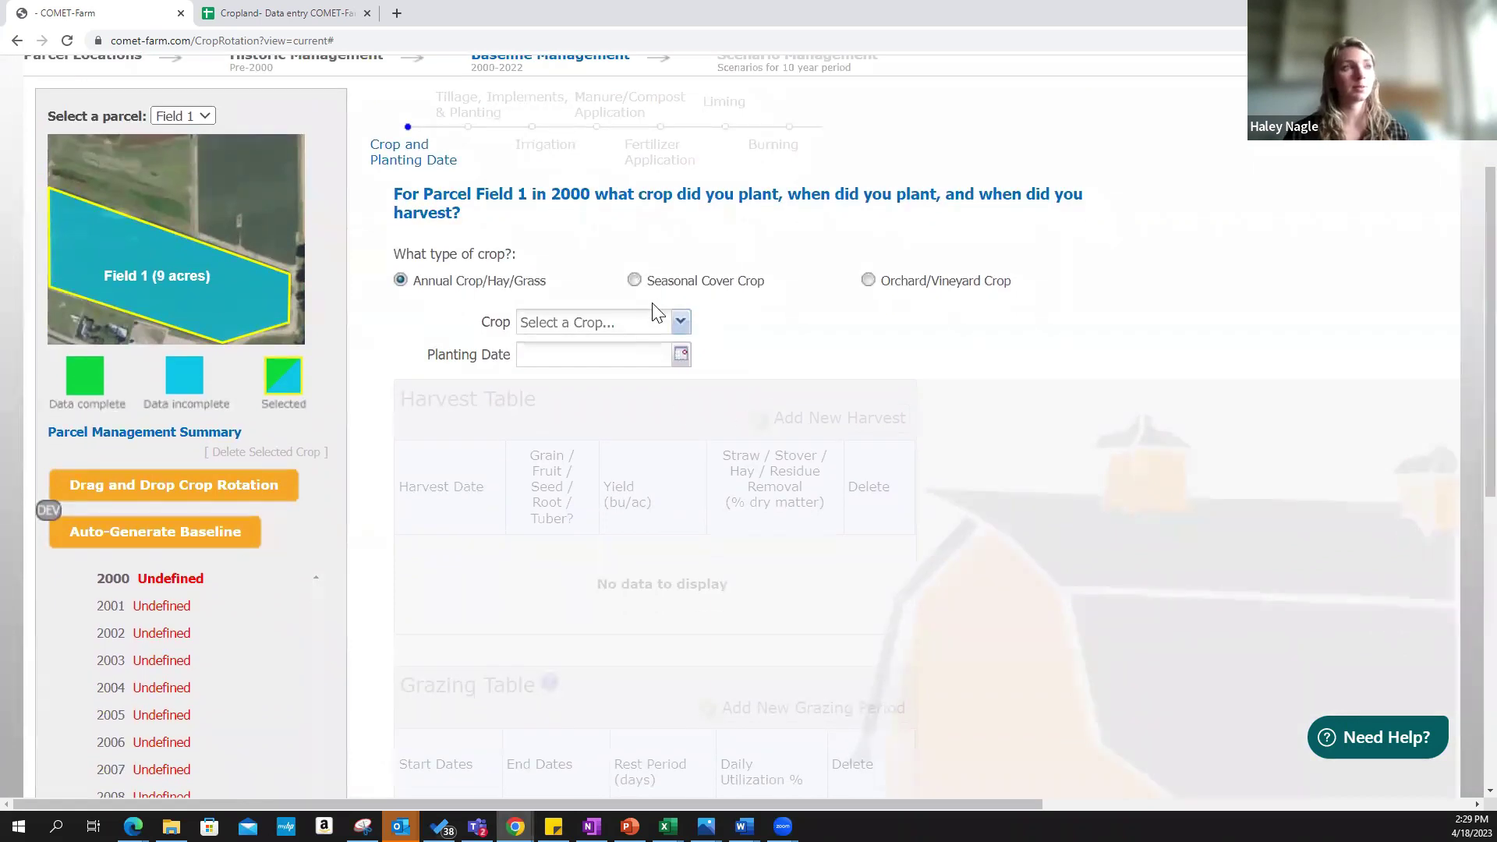
left_click(681, 326)
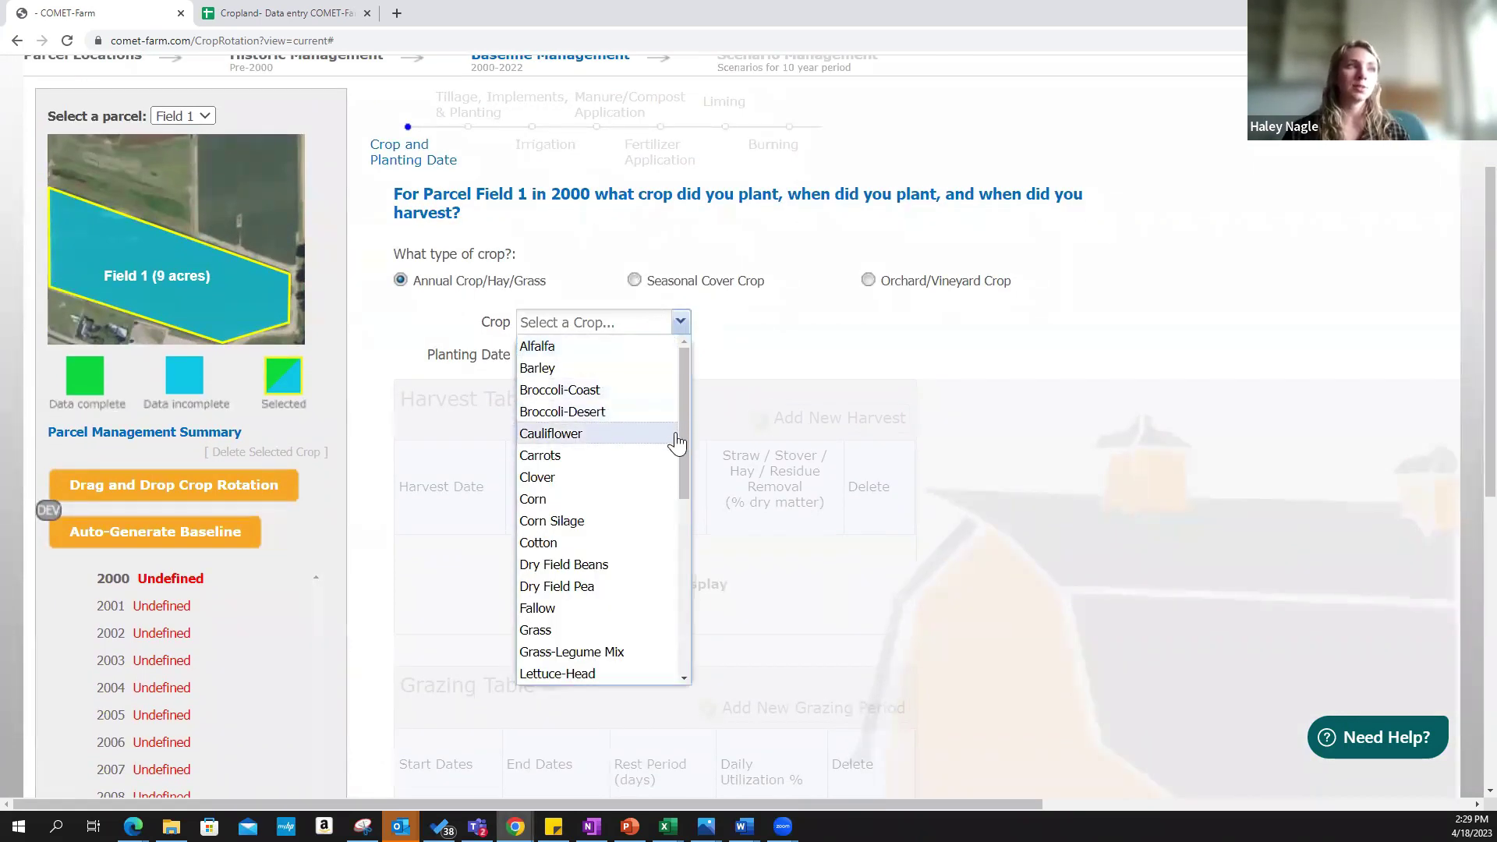
left_click(639, 503)
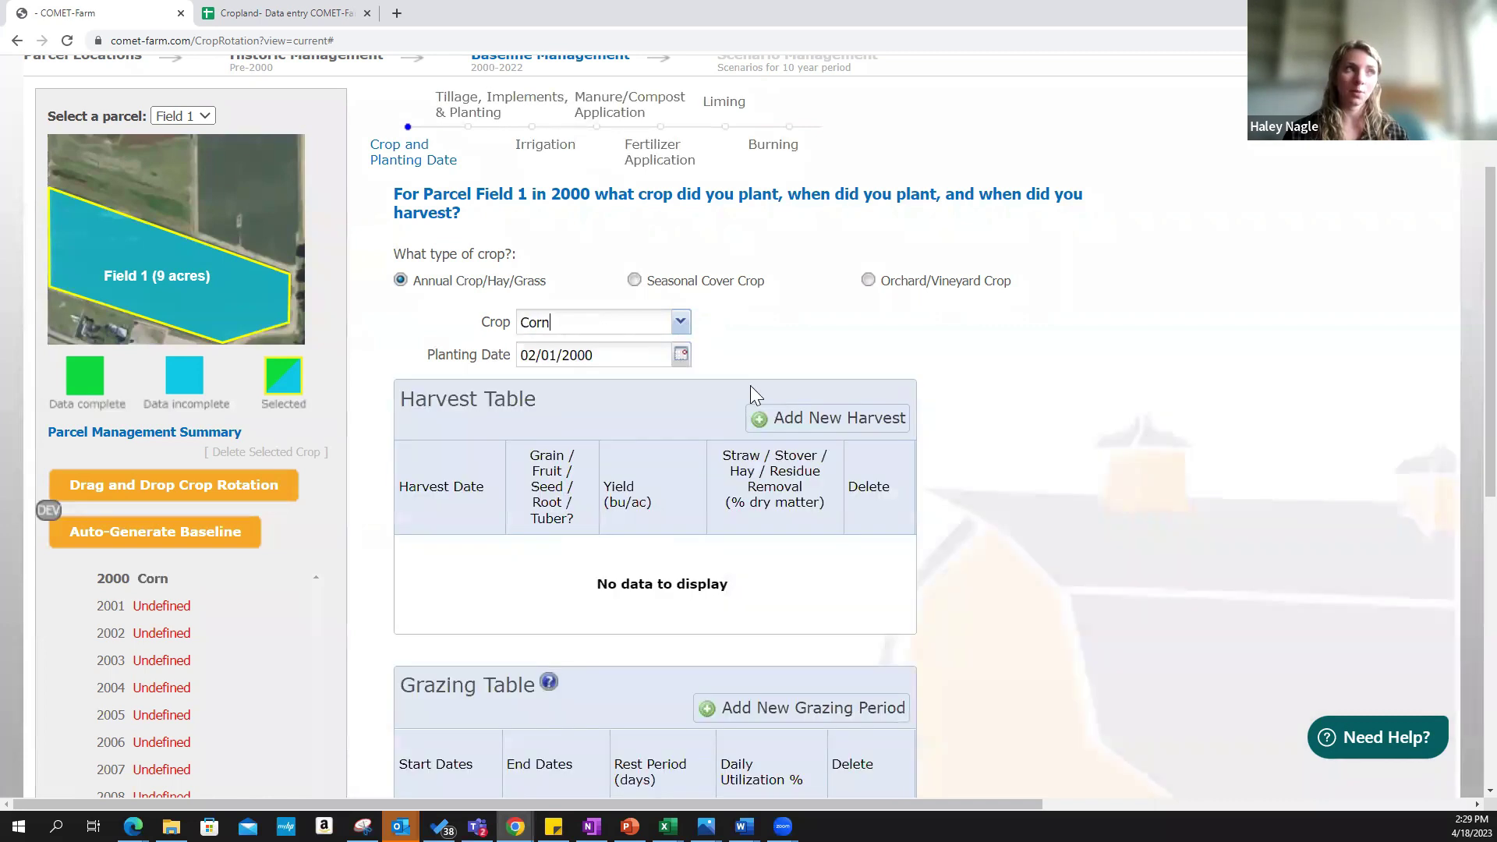
Examine the full list of annual crops available for Field 1 in 2000 and keep Corn selected
left_click(678, 325)
left_click_drag(679, 375, 675, 577)
left_click_drag(692, 545, 769, 337)
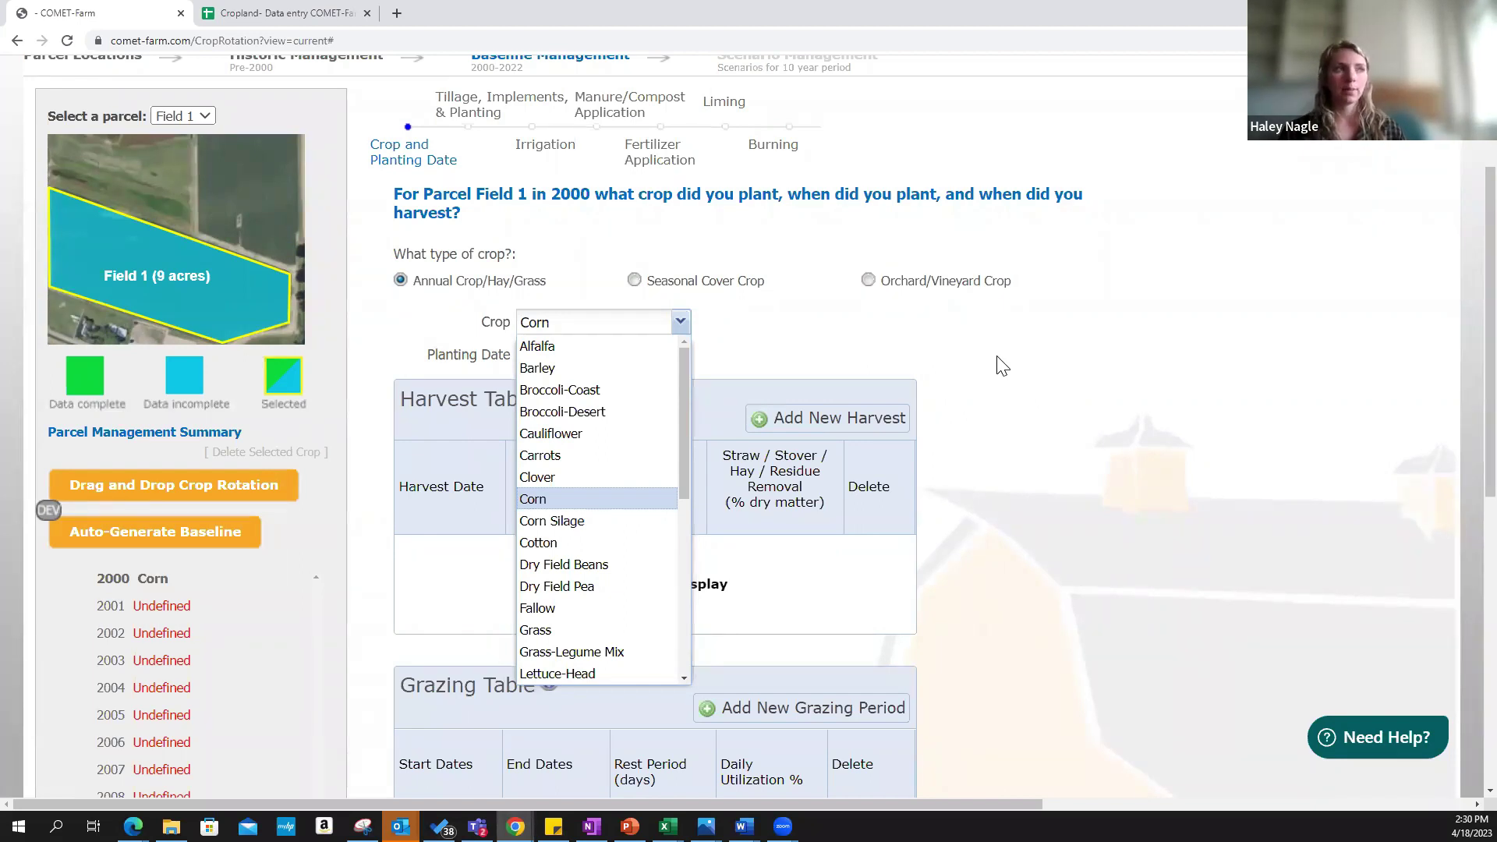
left_click(1002, 367)
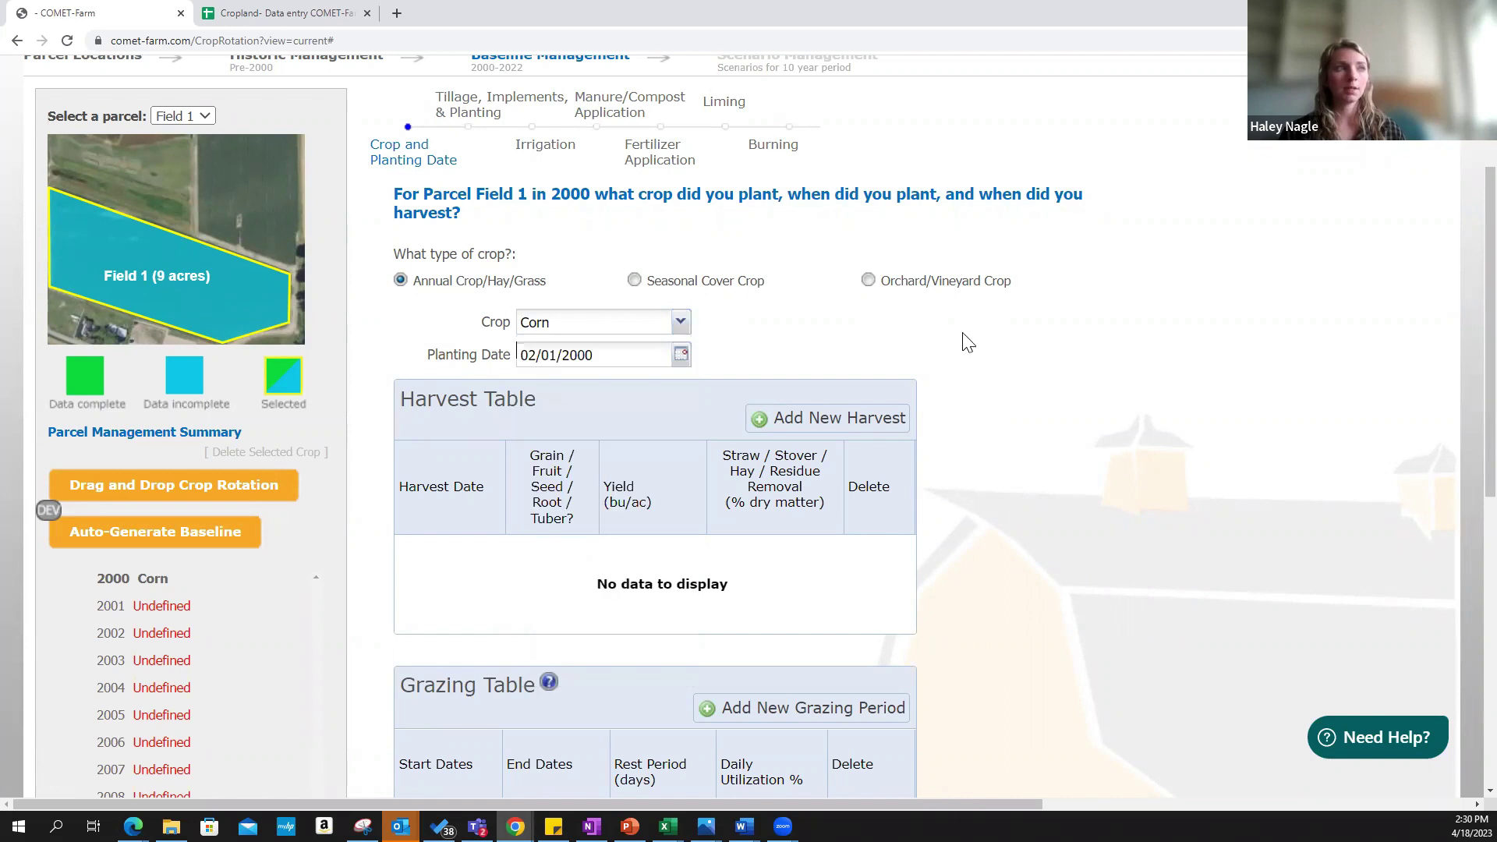
left_click(680, 322)
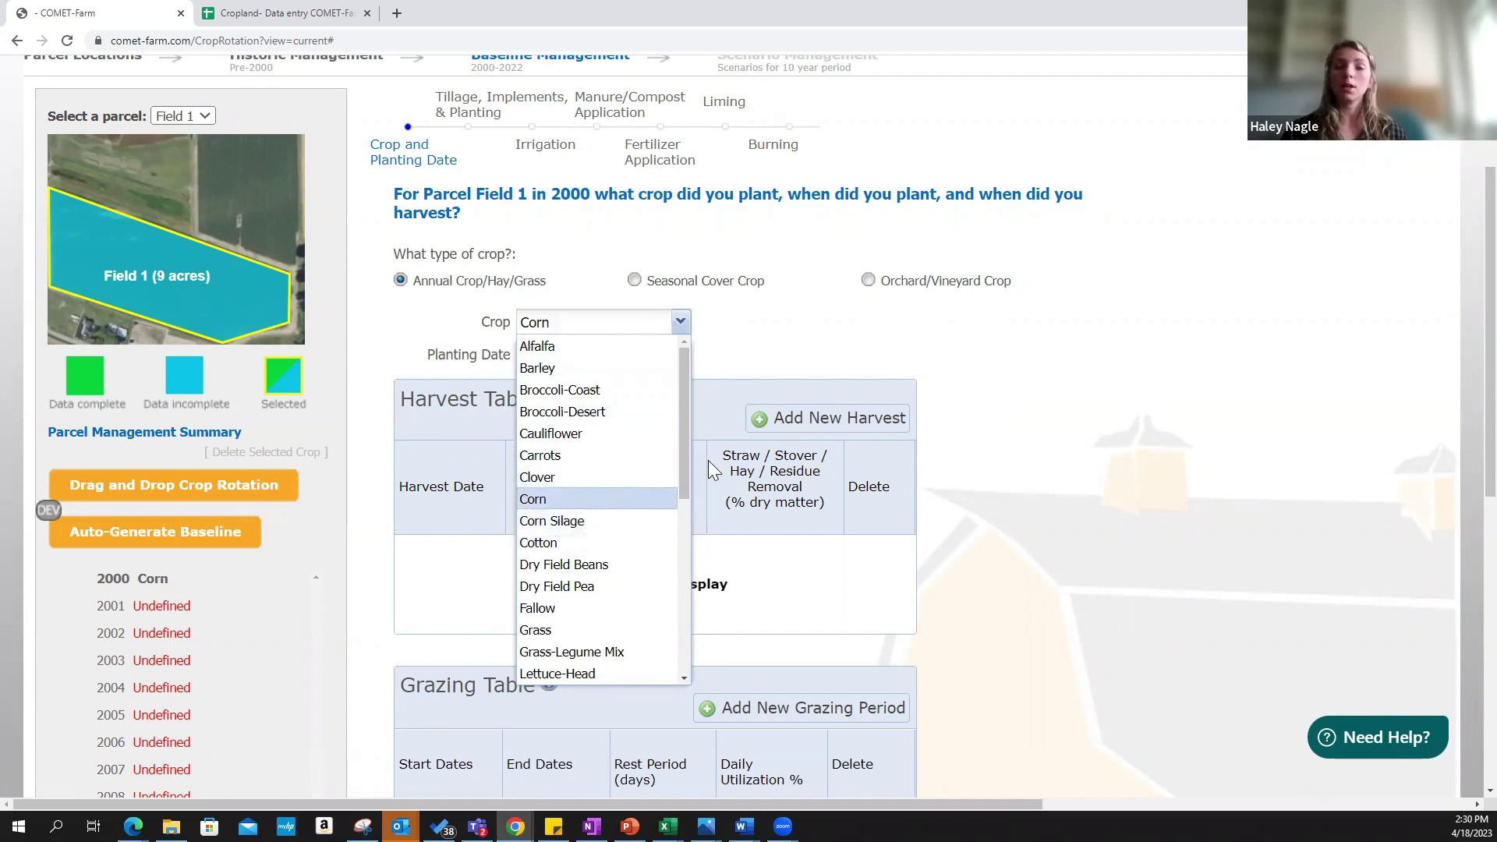
left_click_drag(683, 398, 705, 563)
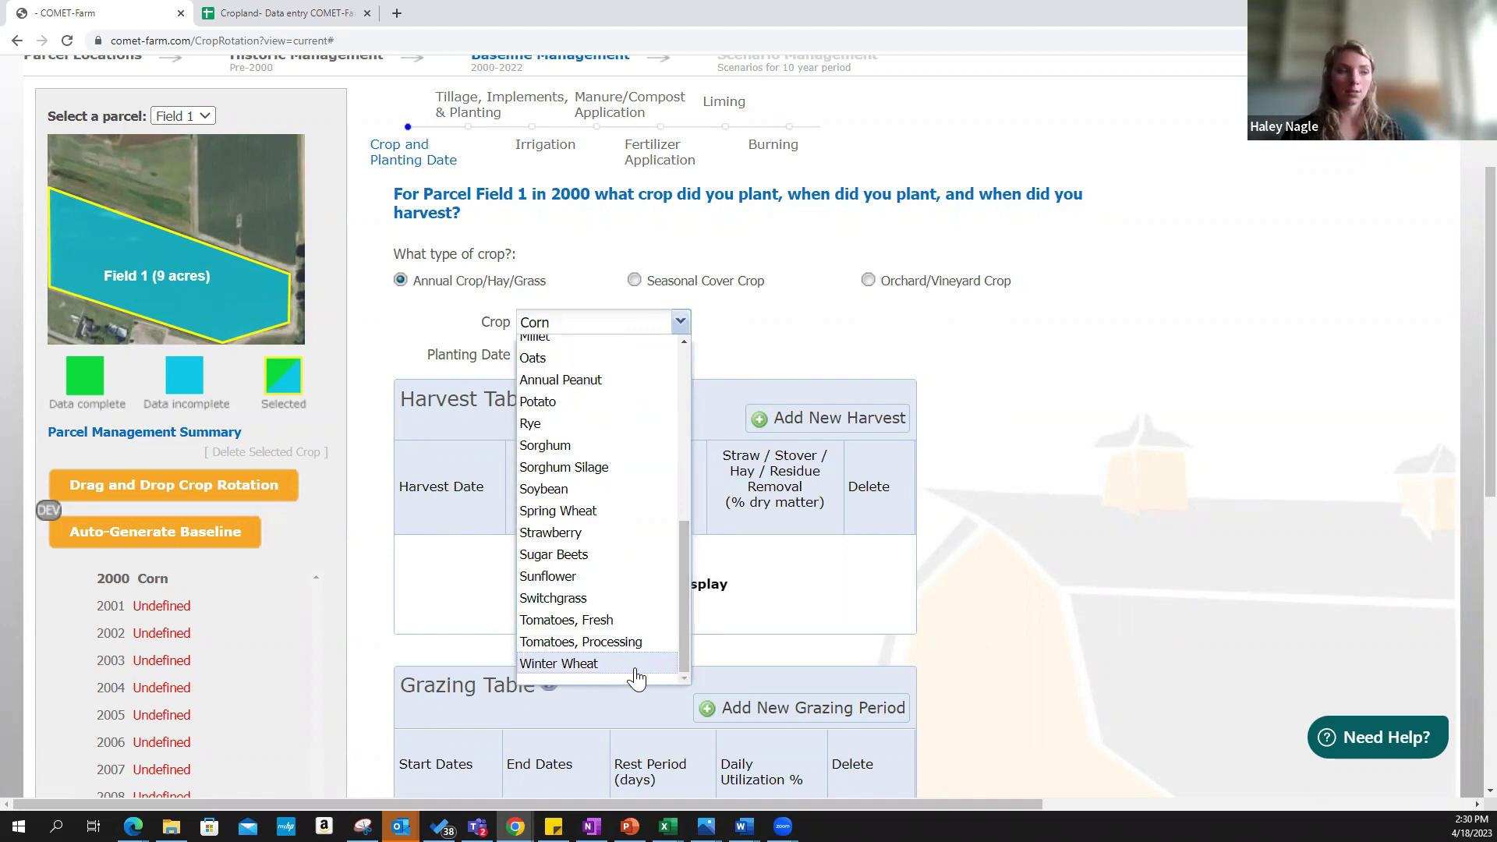
left_click(1030, 636)
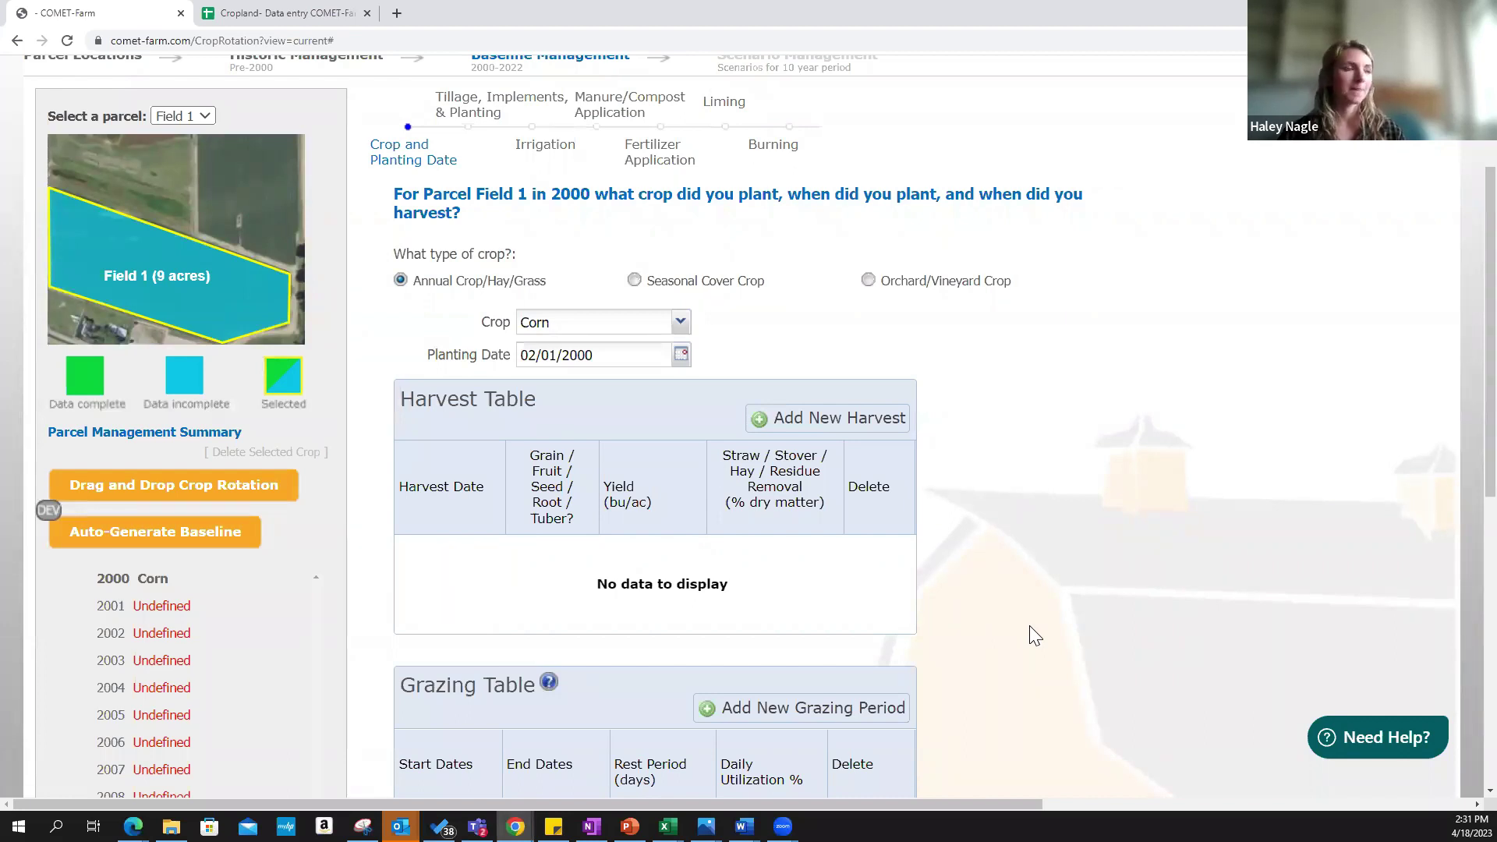
Set the planting date of Field 1's 2000 corn crop to 05/13/2000
left_click(681, 355)
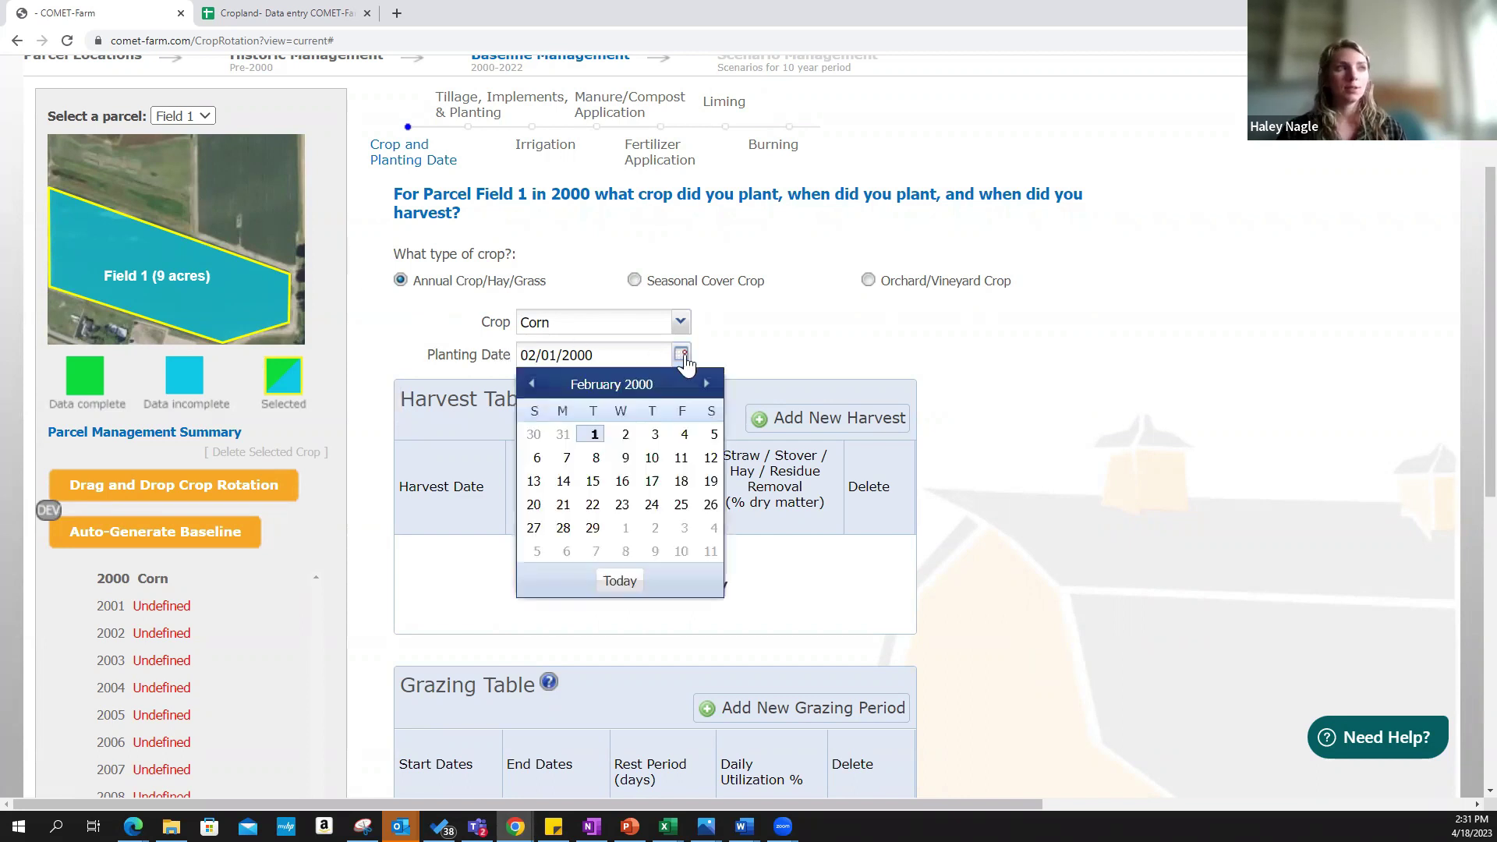
left_click(621, 394)
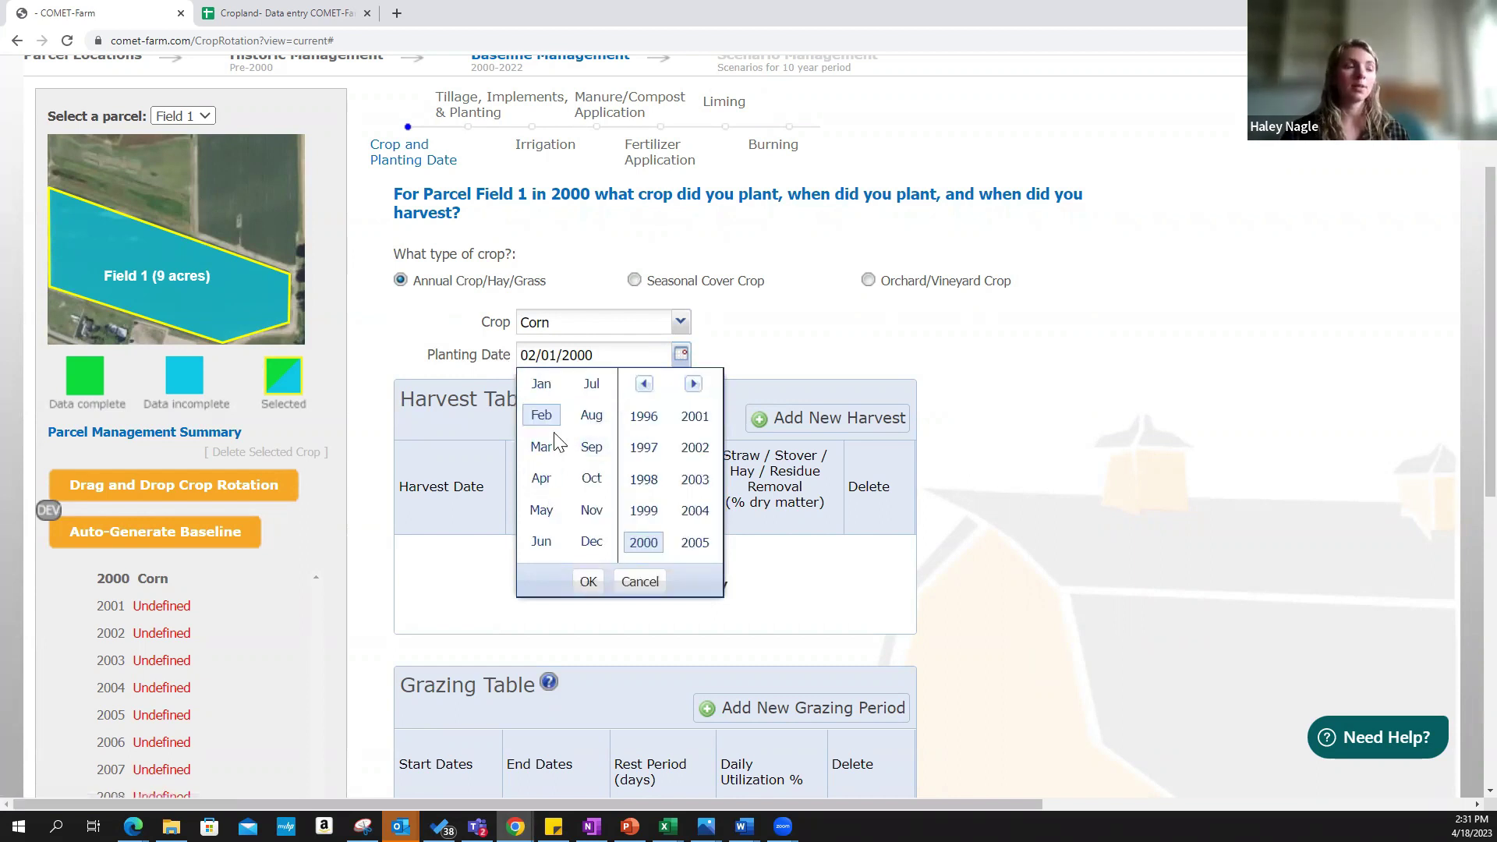
left_click(548, 518)
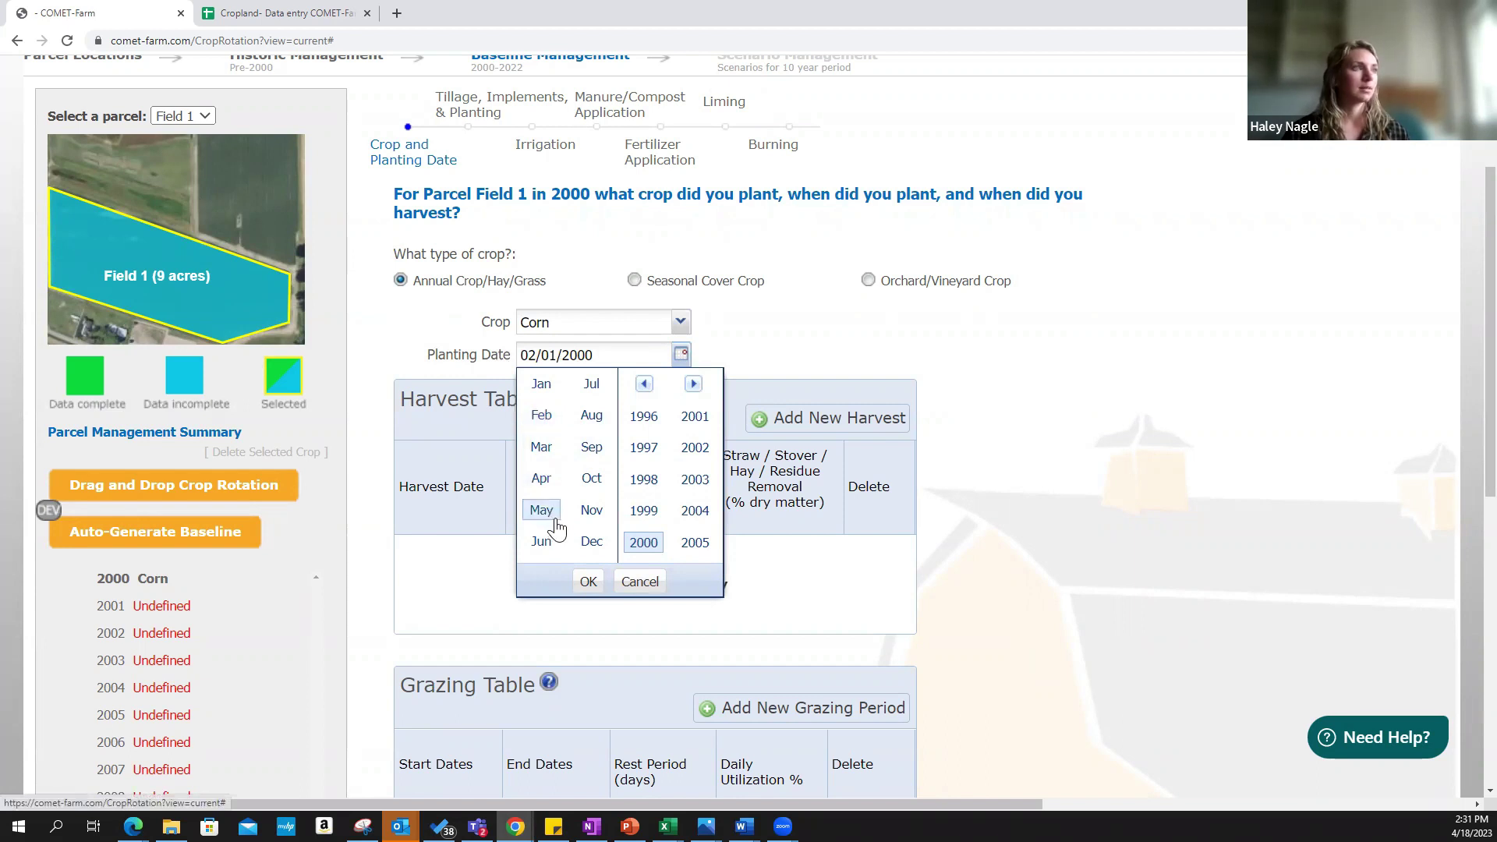
left_click(588, 580)
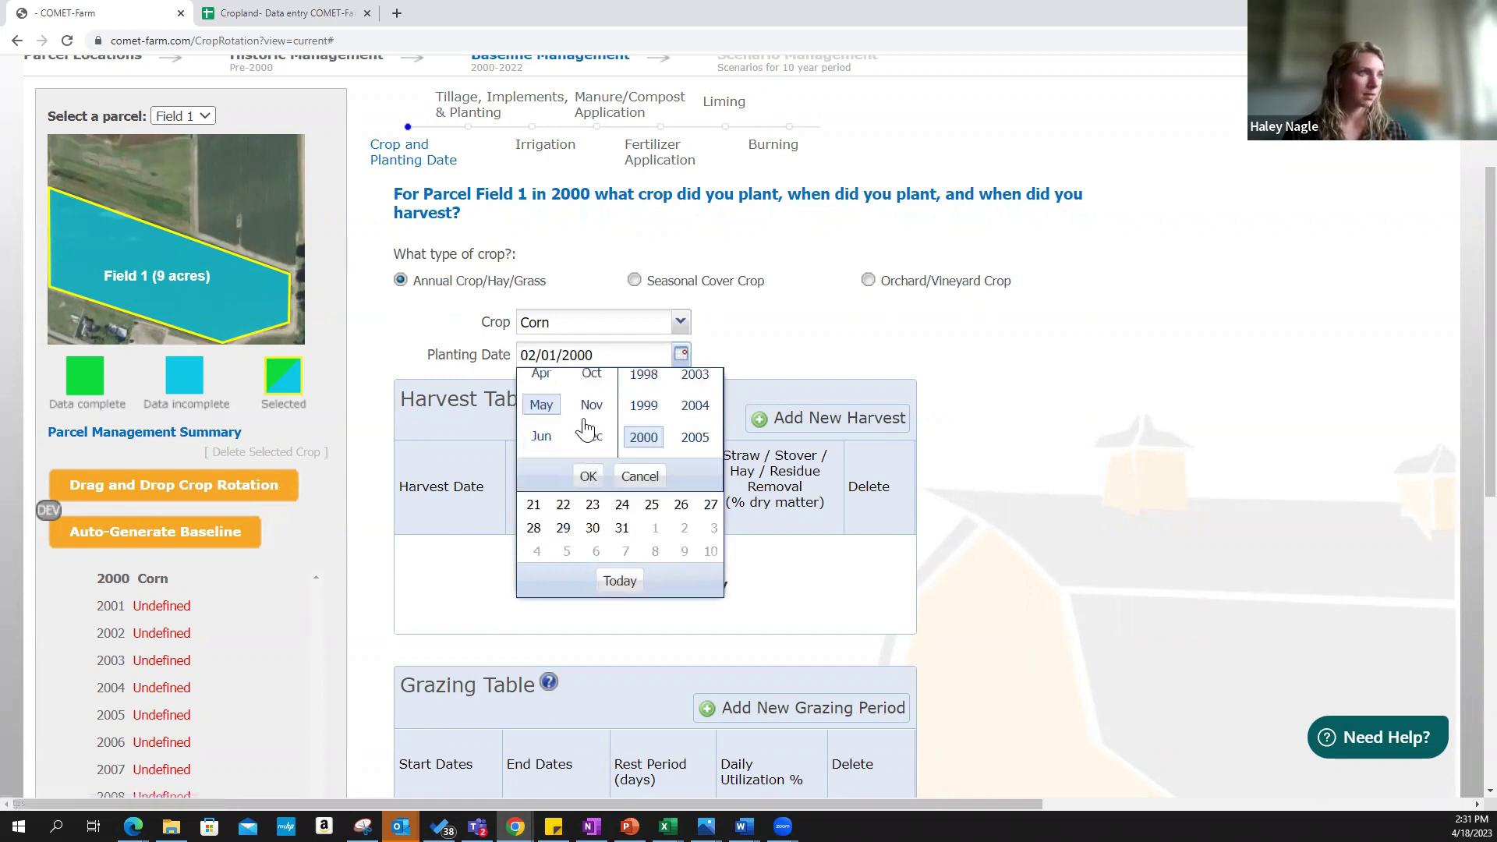
left_click(710, 460)
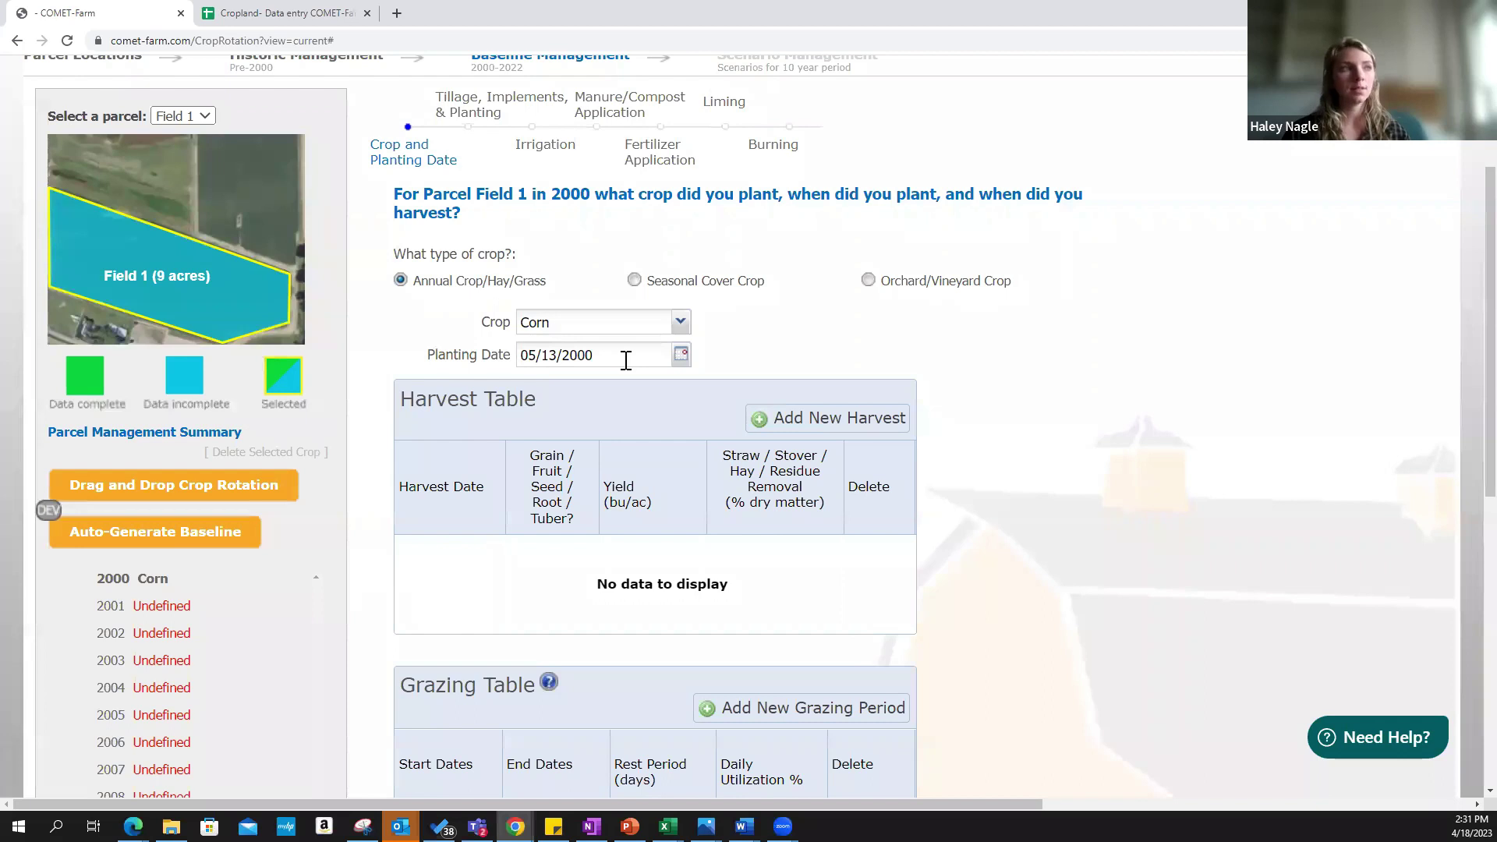
left_click_drag(594, 357, 566, 363)
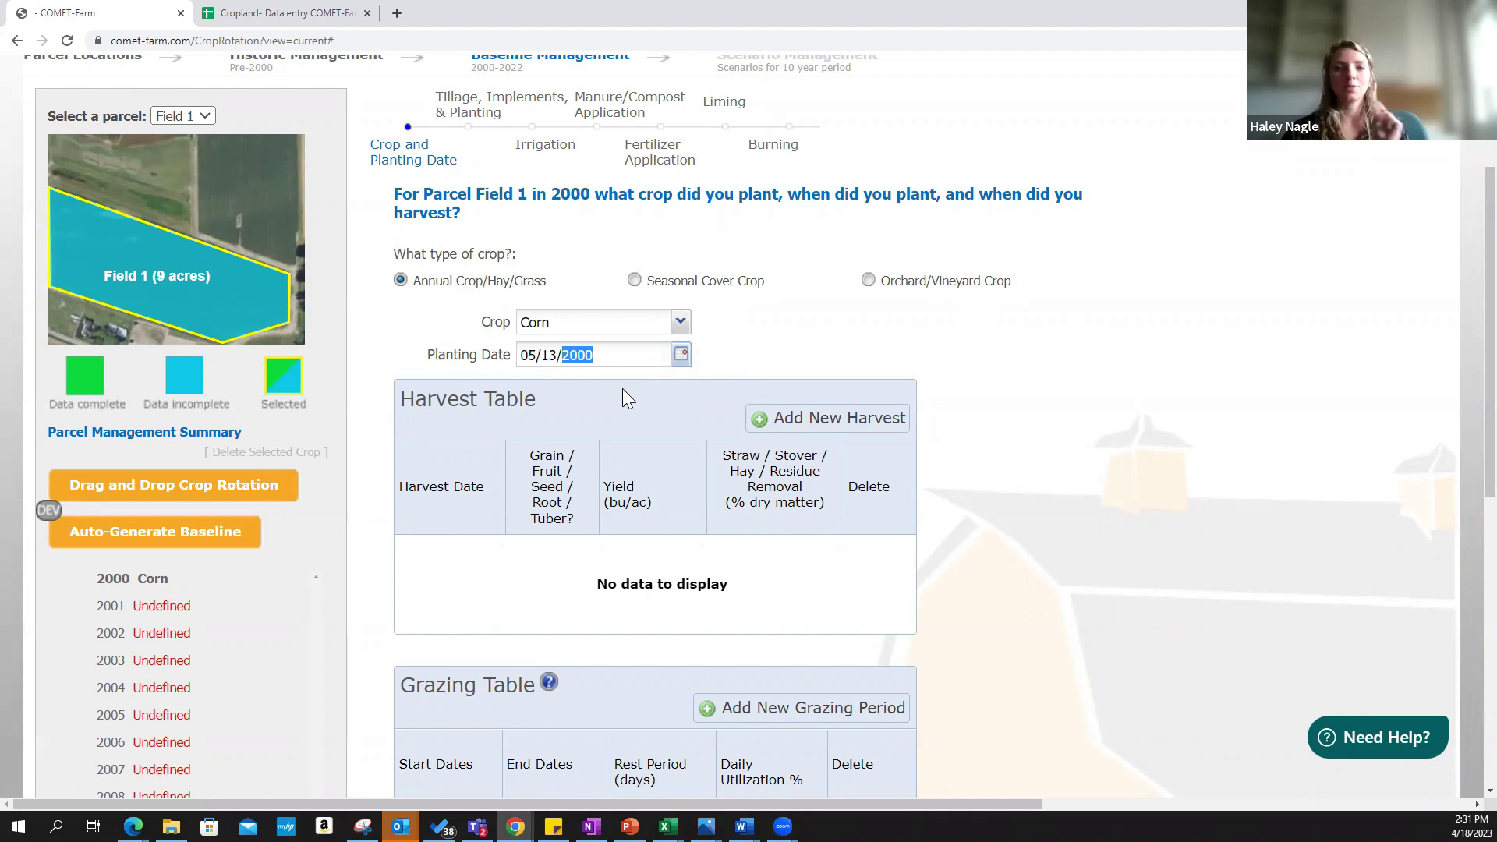
Add a harvest to Field 1's 2000 corn crop and set its harvest date to 08/26/2000
left_click(768, 428)
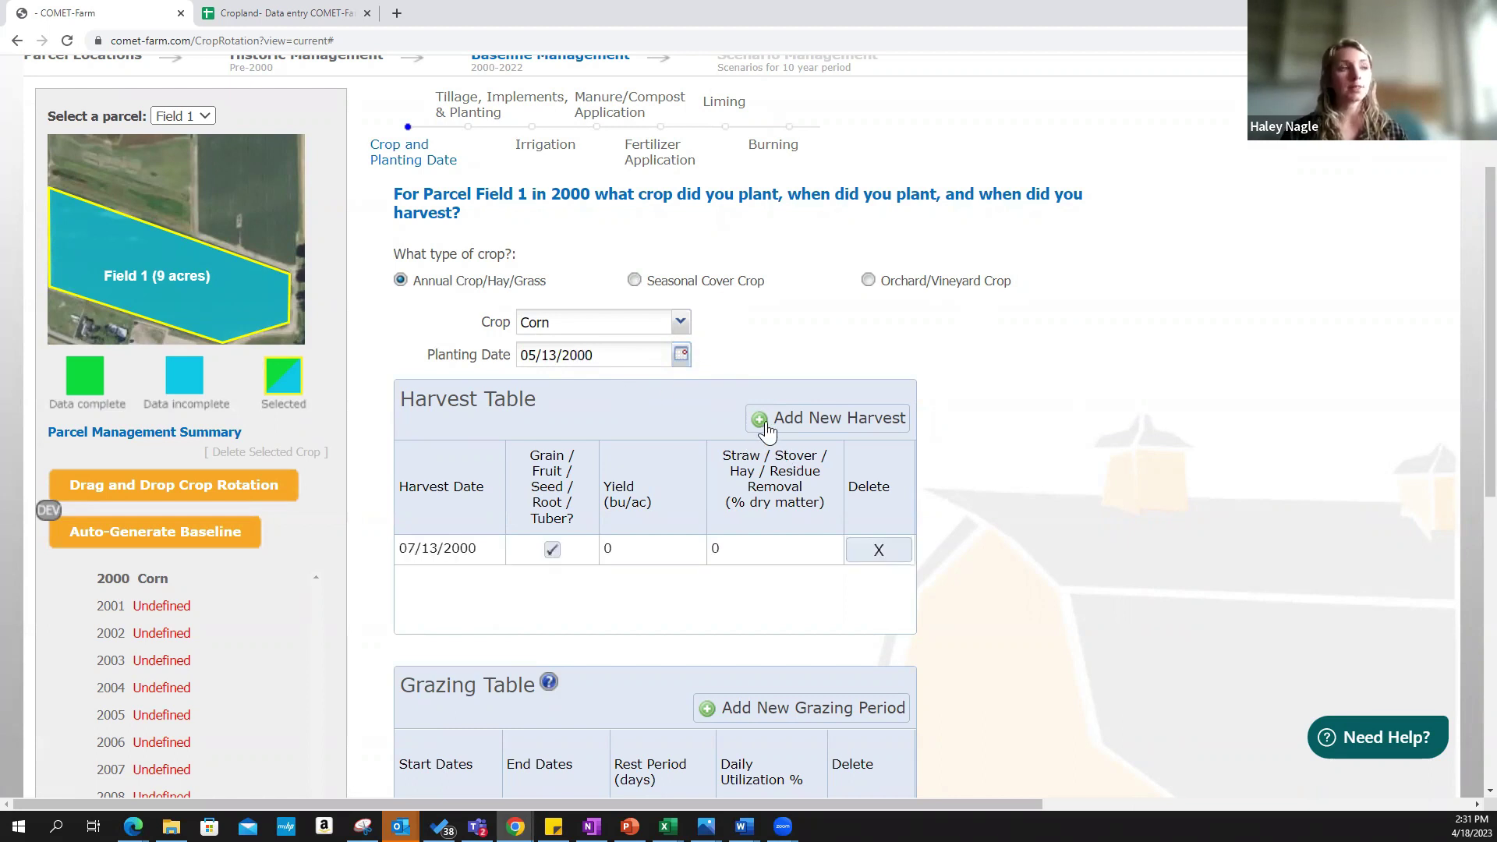
double_click(484, 549)
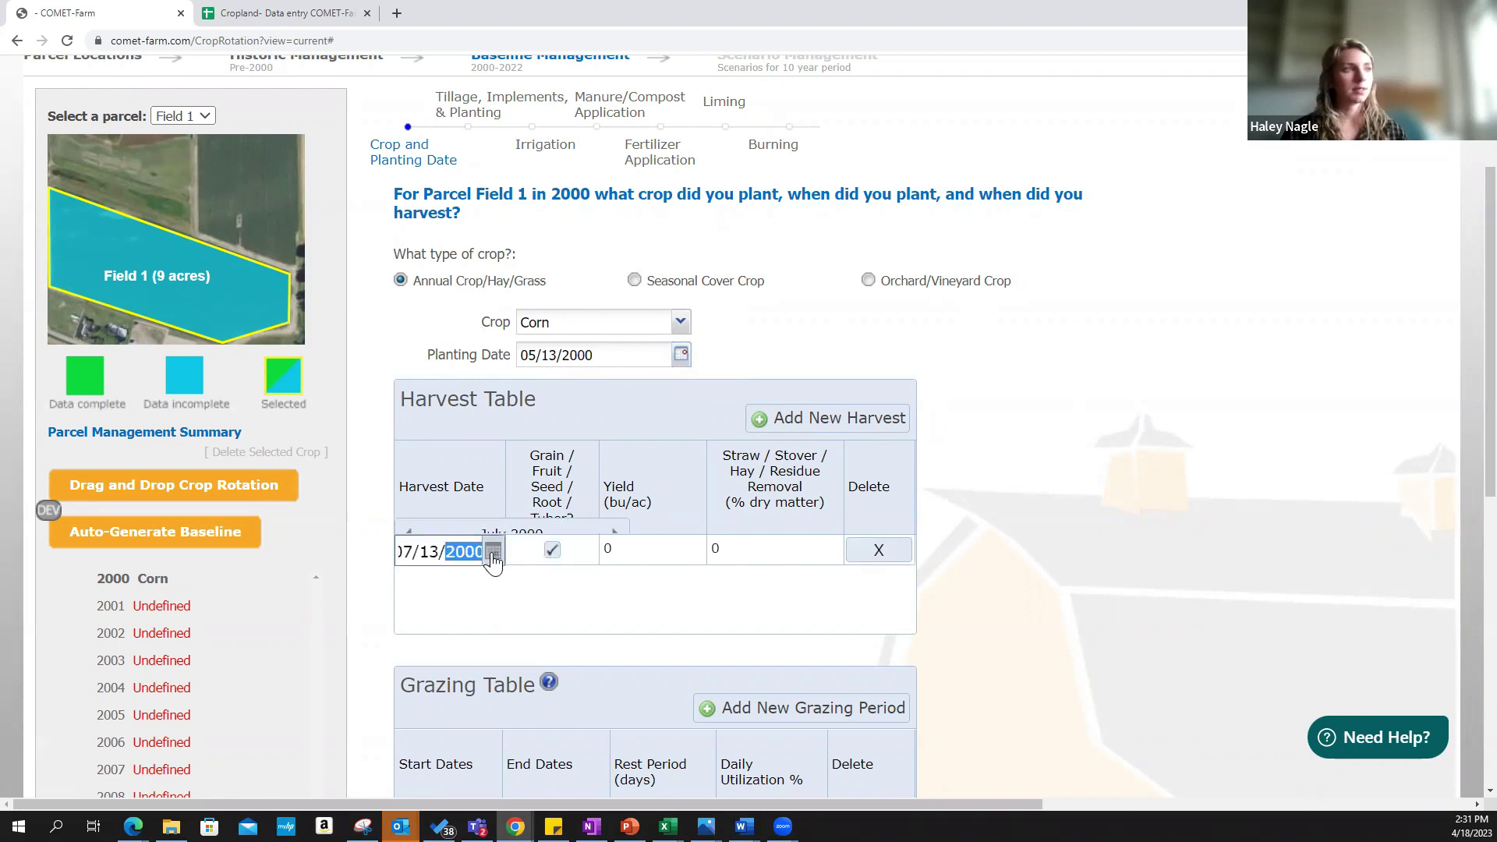
left_click(521, 314)
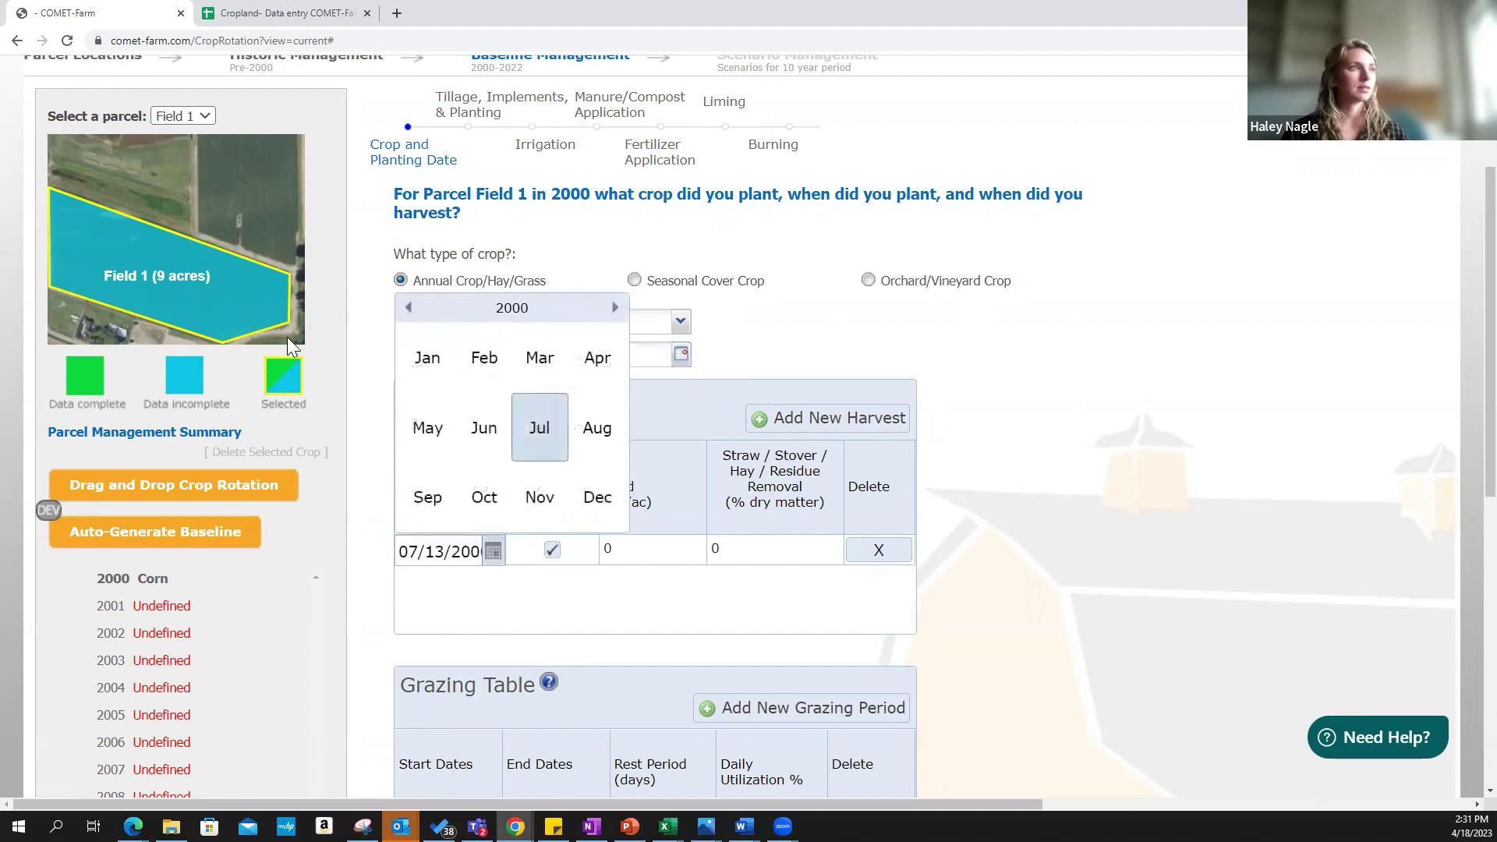
left_click(607, 446)
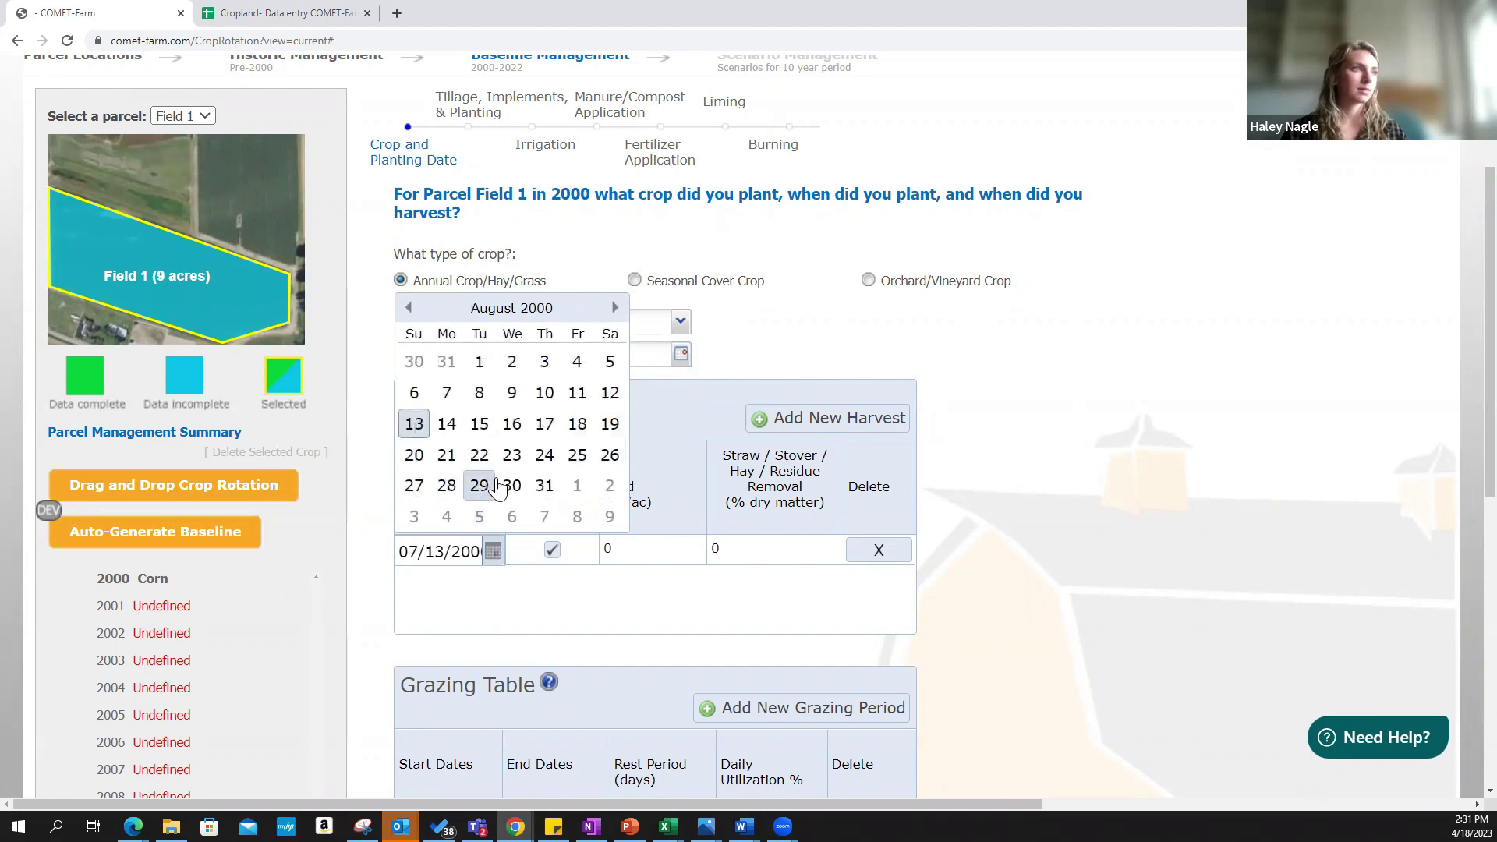
left_click(610, 454)
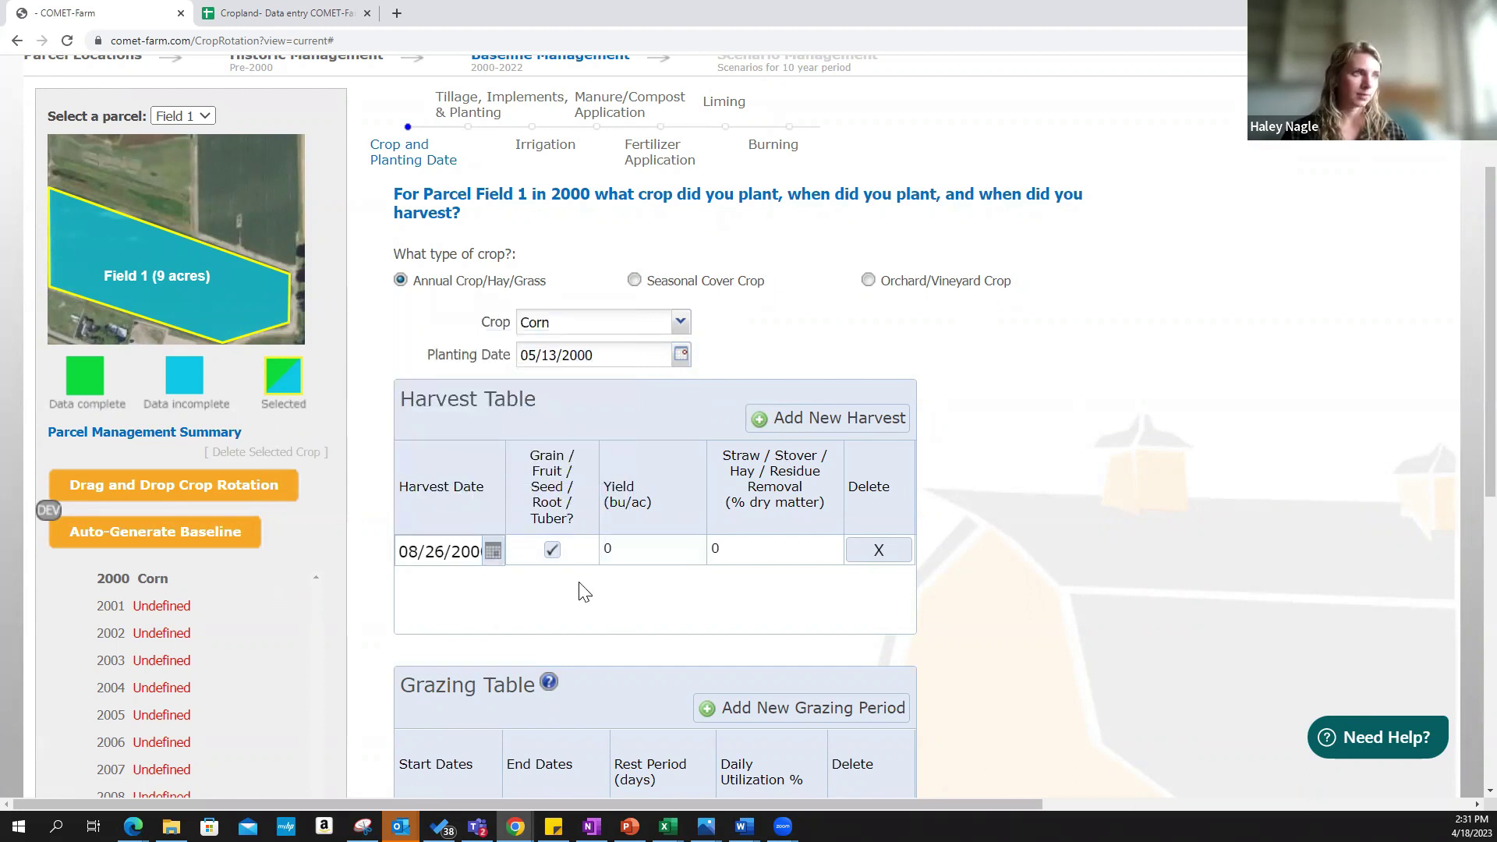
left_click(627, 607)
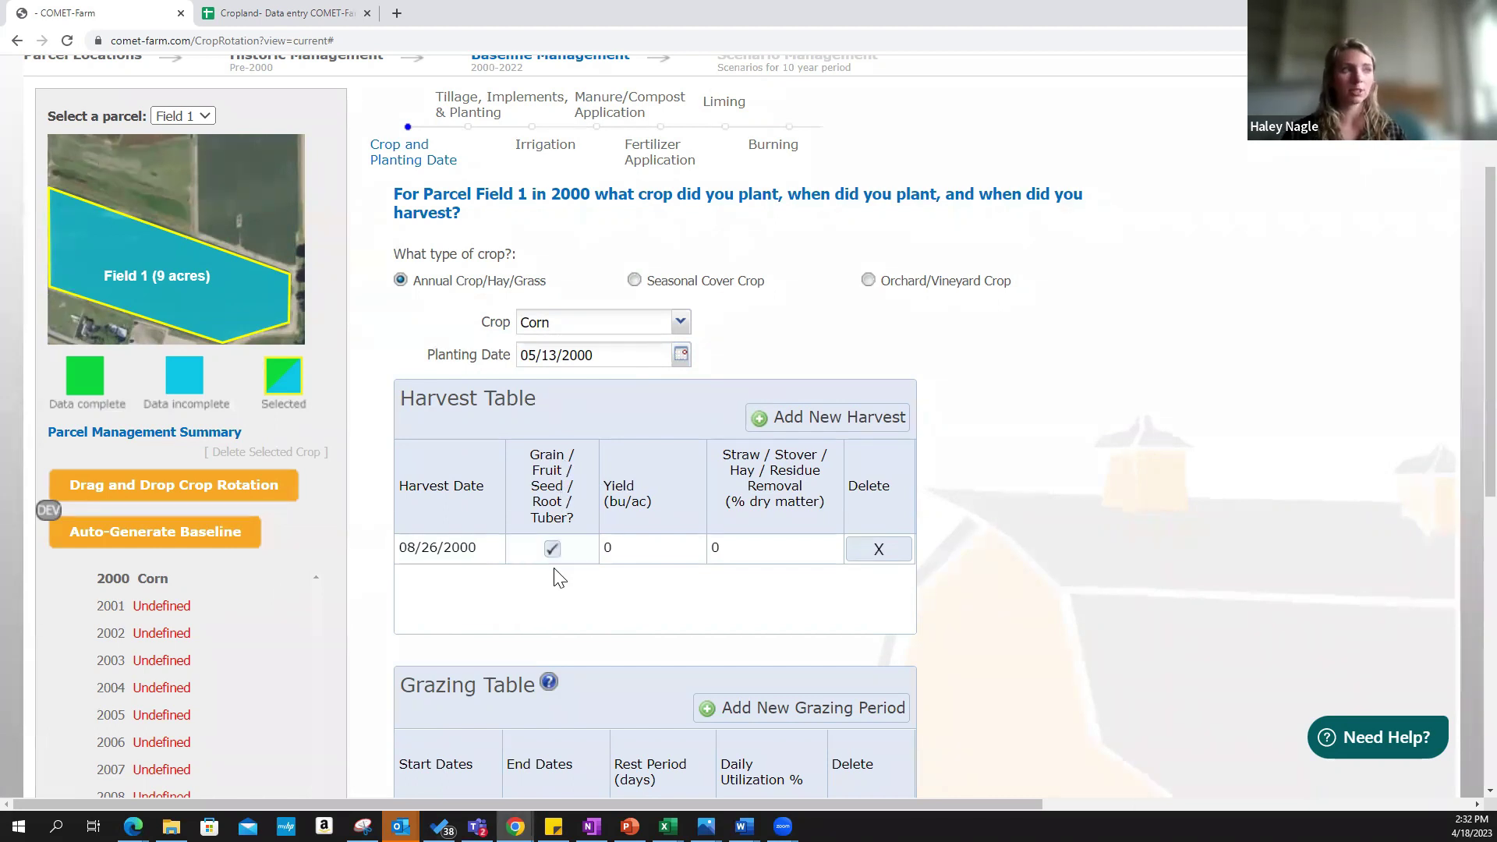
Set the corn harvest's yield to 167 bu/ac and keep its straw and residue removal at 0%
left_click(643, 548)
type("167")
left_click(658, 618)
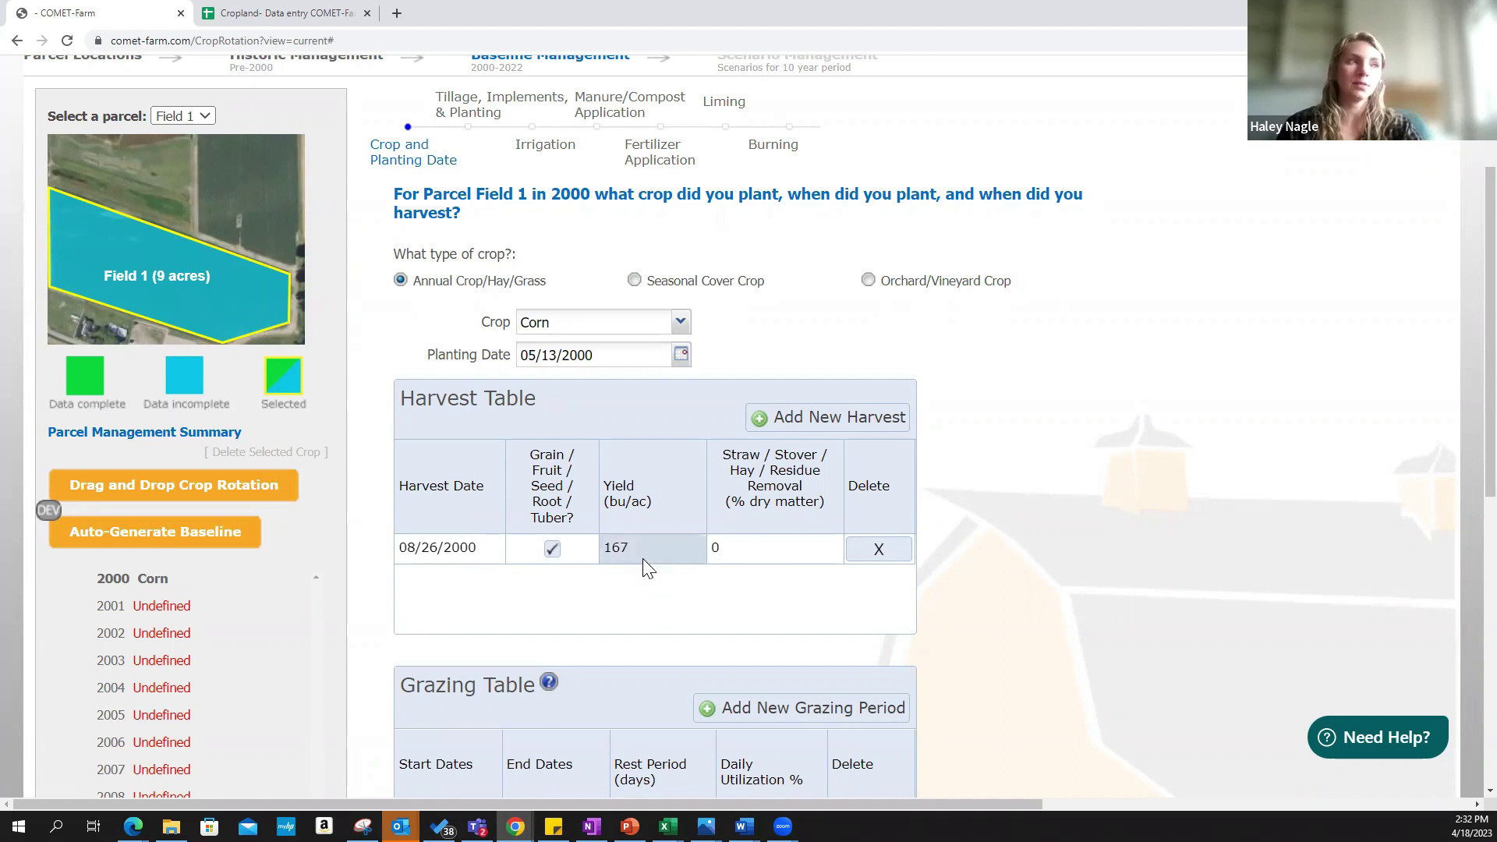
scroll(643, 558, "up", 1)
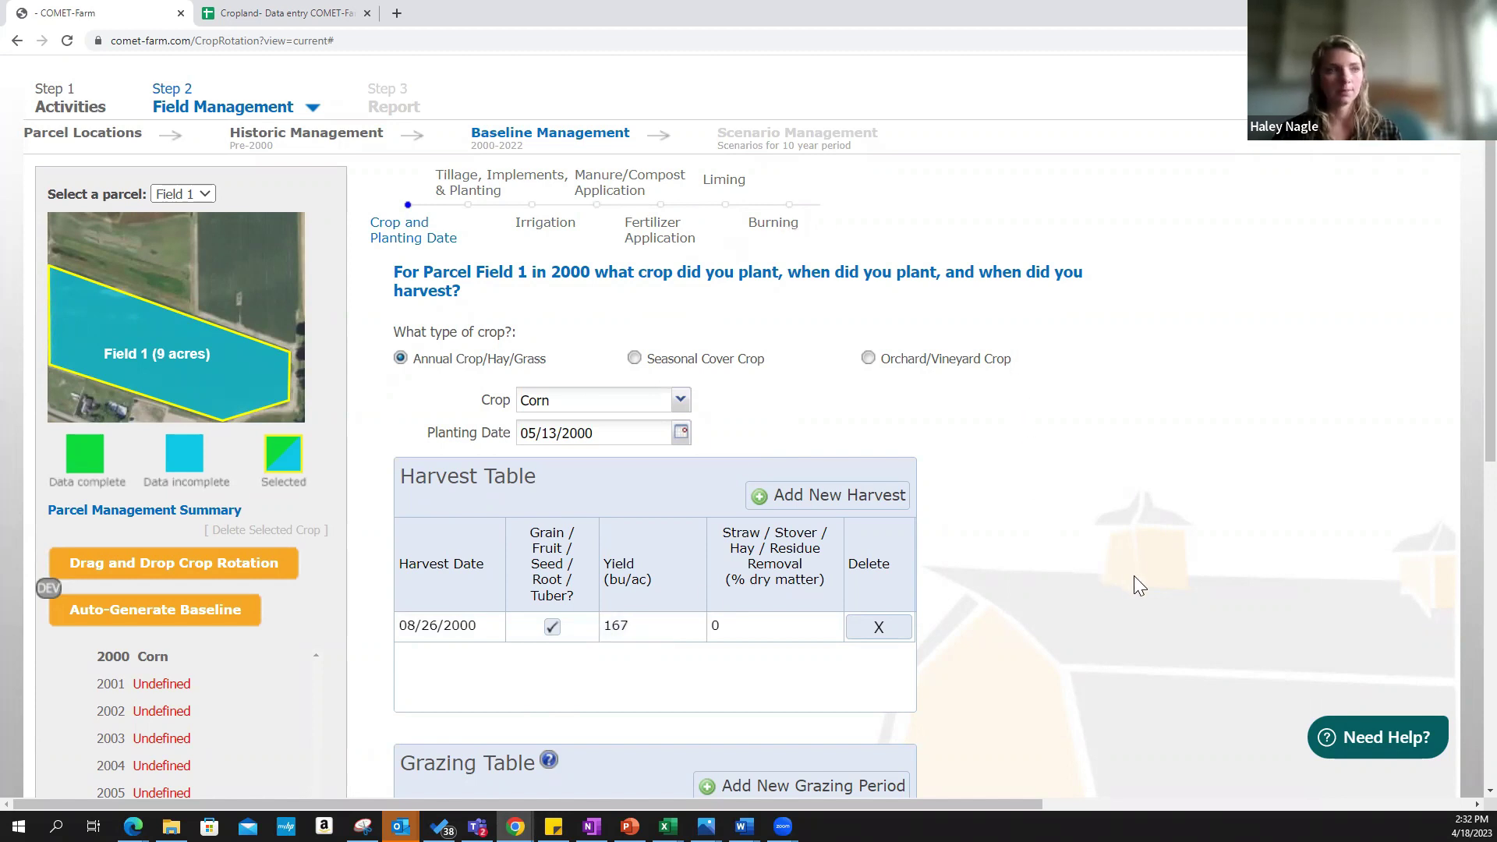
scroll(1131, 576, "down", 1)
left_click(763, 558)
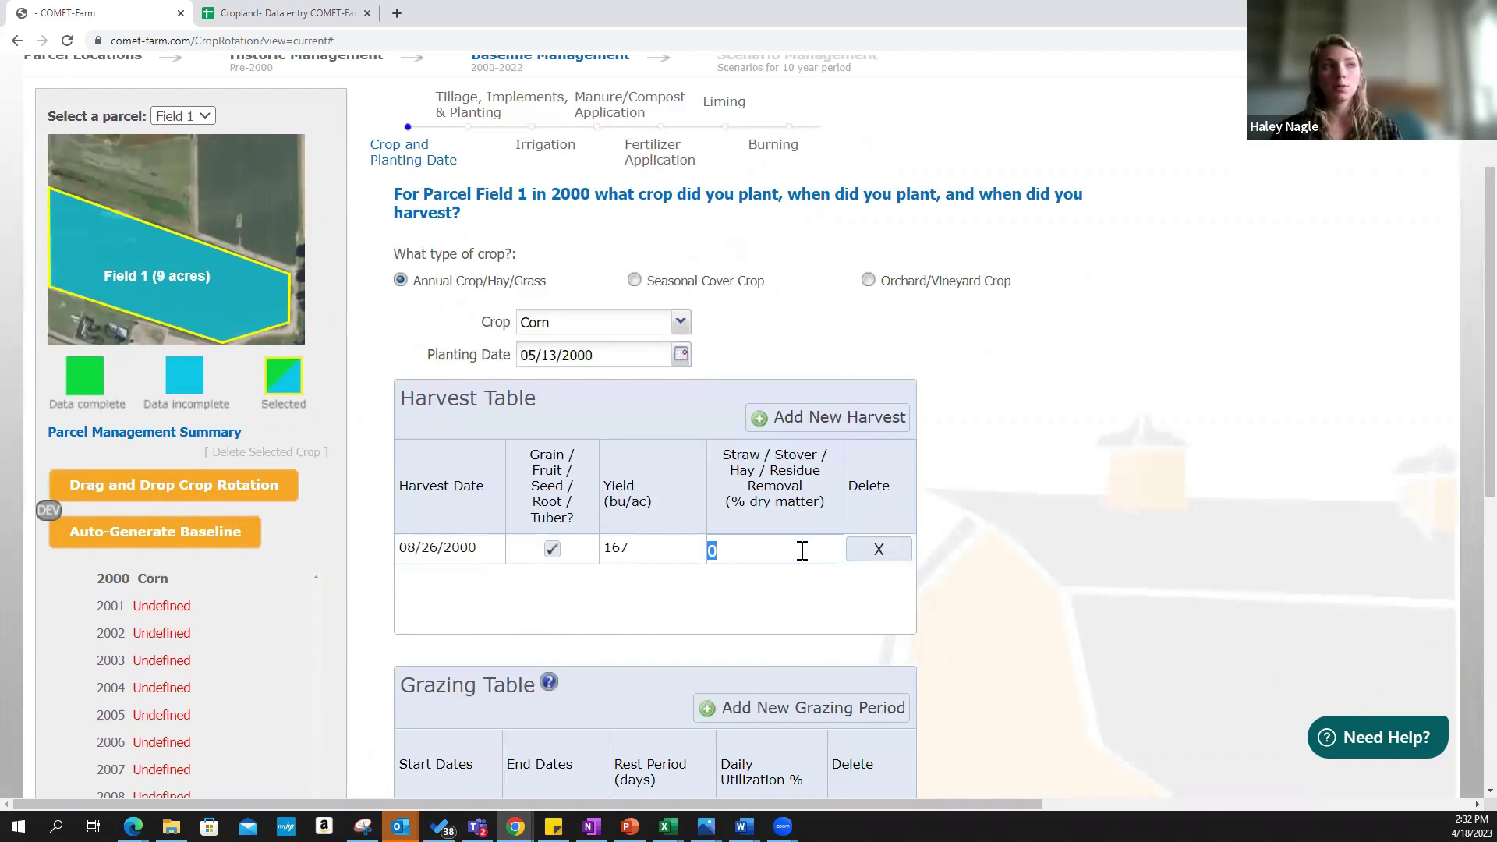
key("Return")
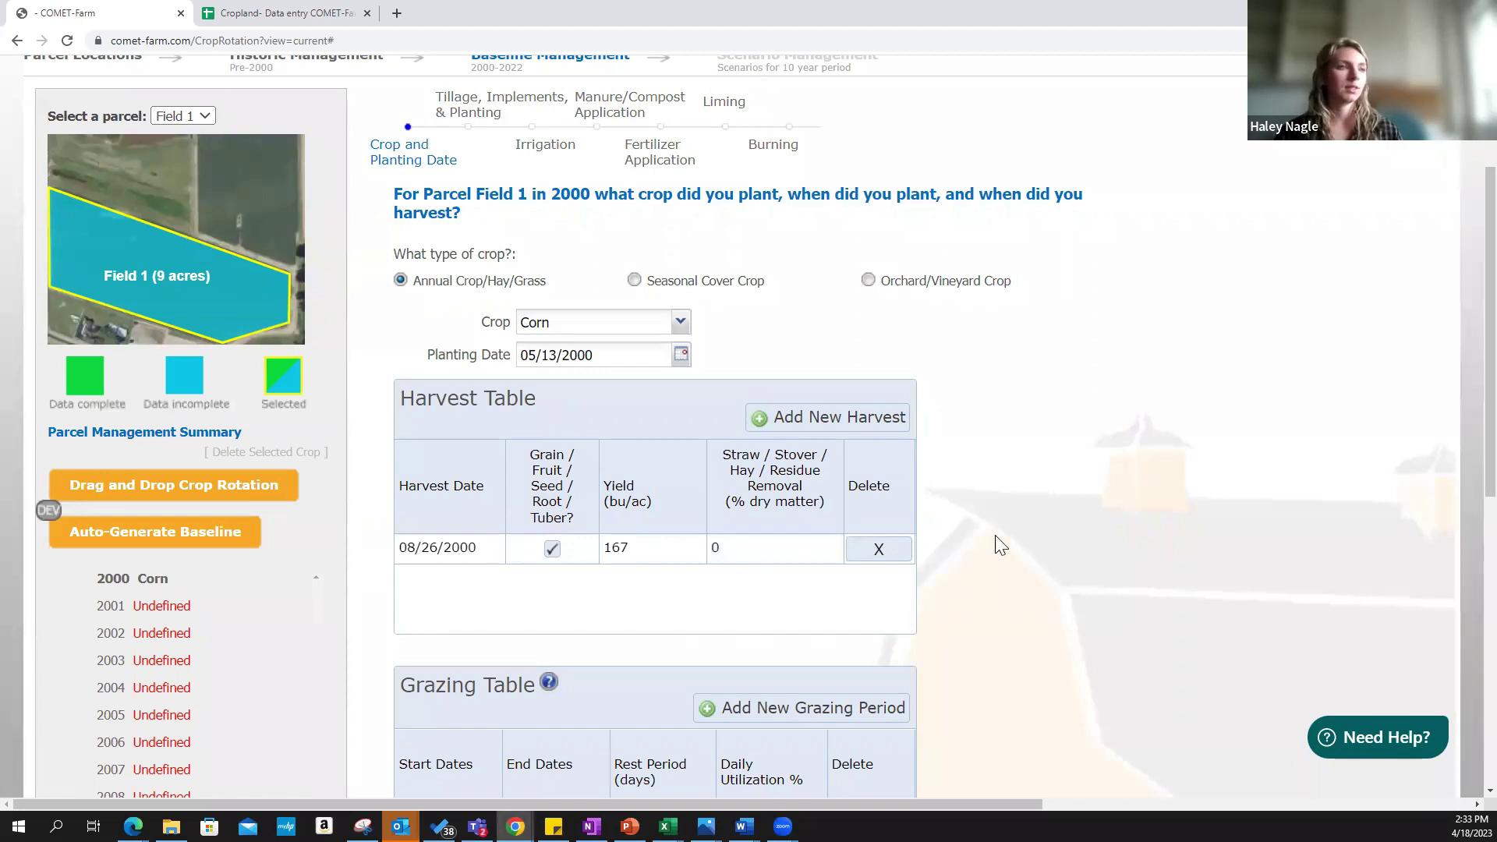
Add a new grazing period to Field 1's 2000 corn crop and acknowledge the animal agriculture notice
scroll(990, 558, "down", 2)
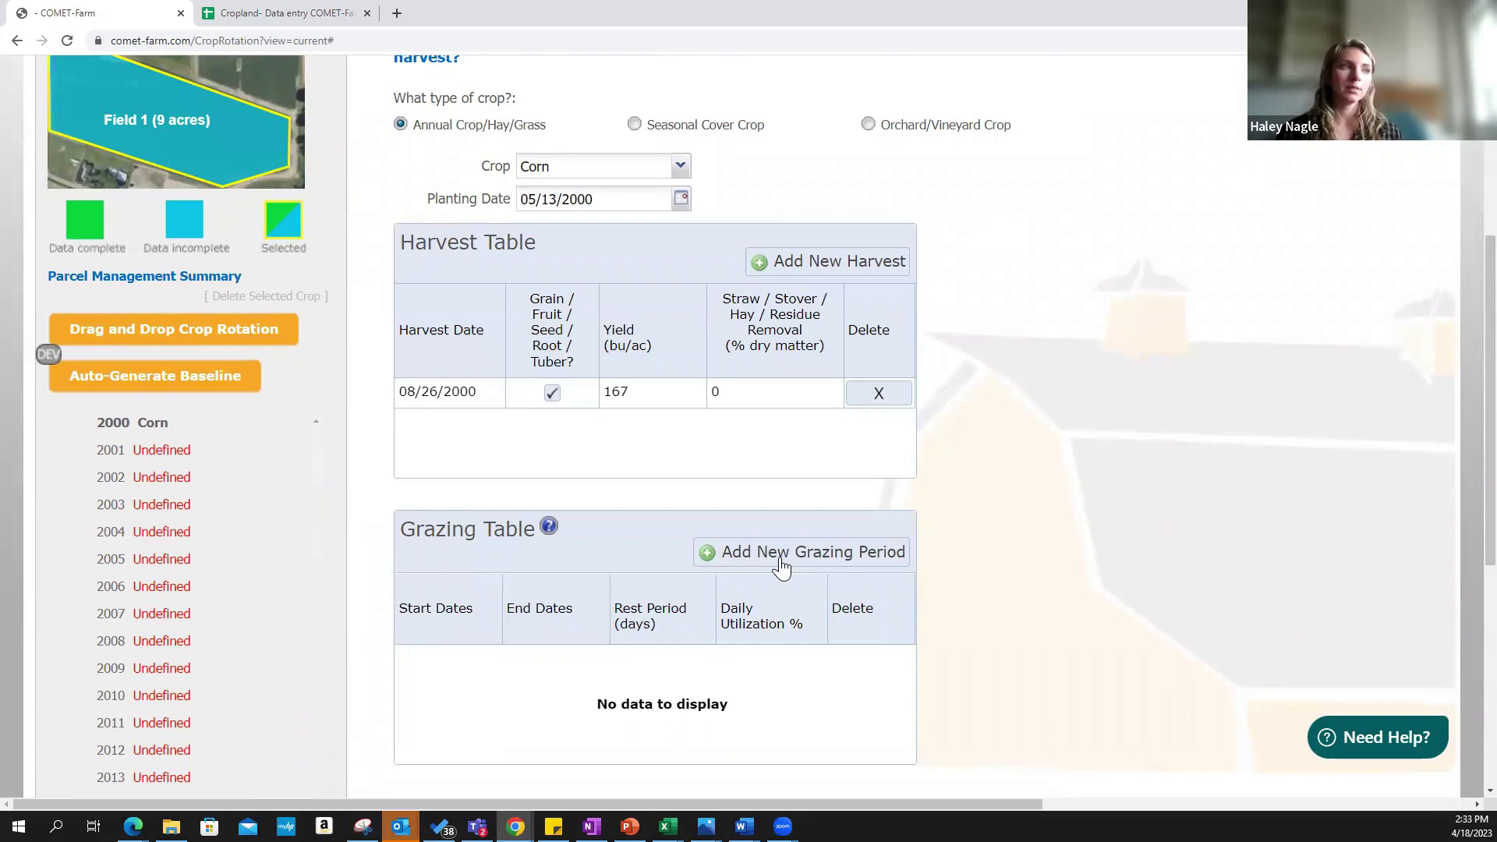
left_click(780, 568)
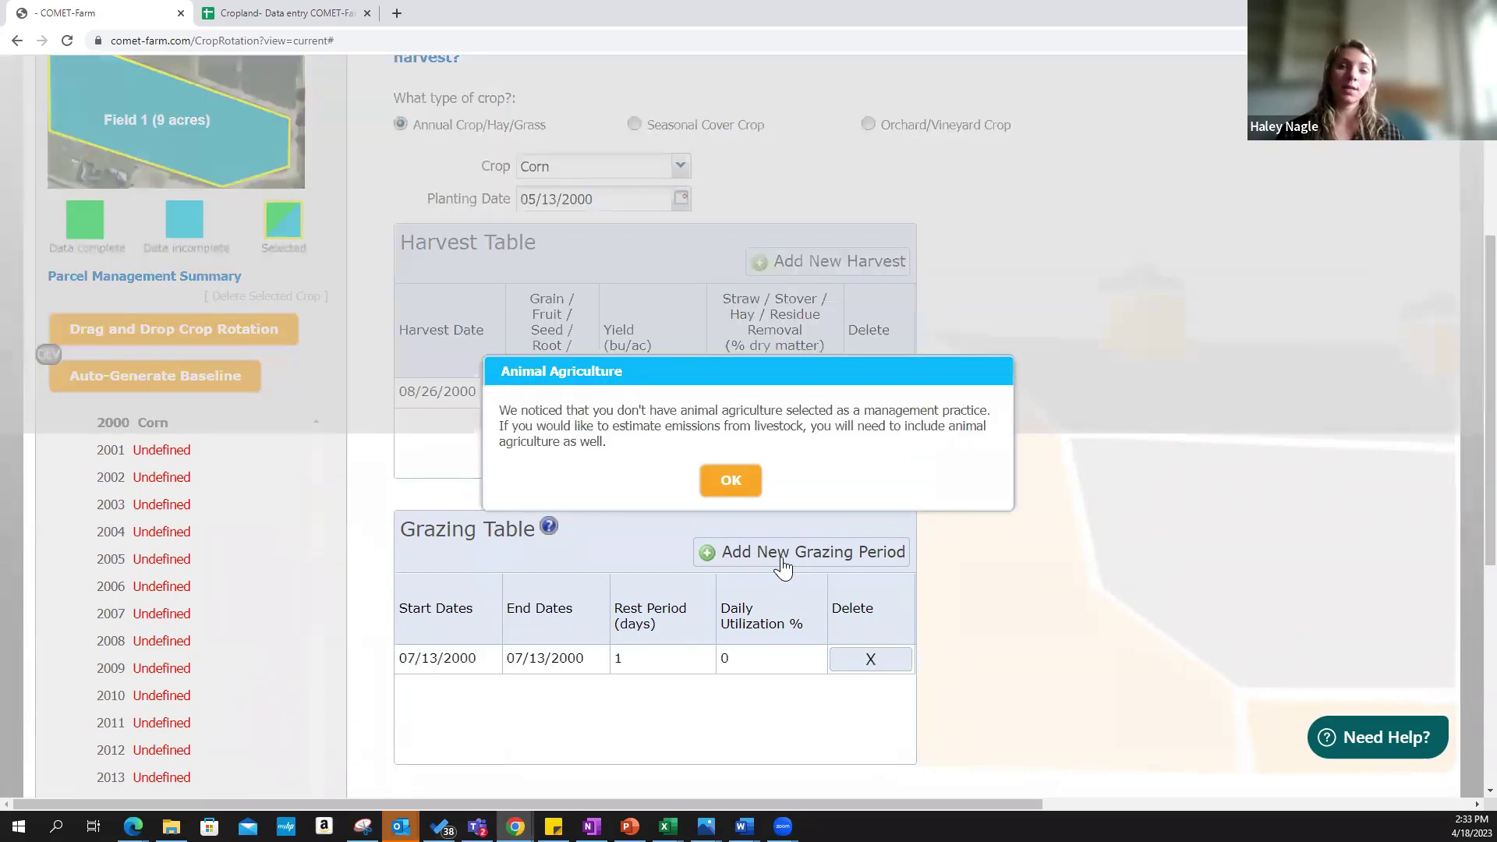
scroll(723, 398, "up", 2)
scroll(517, 157, "up", 1)
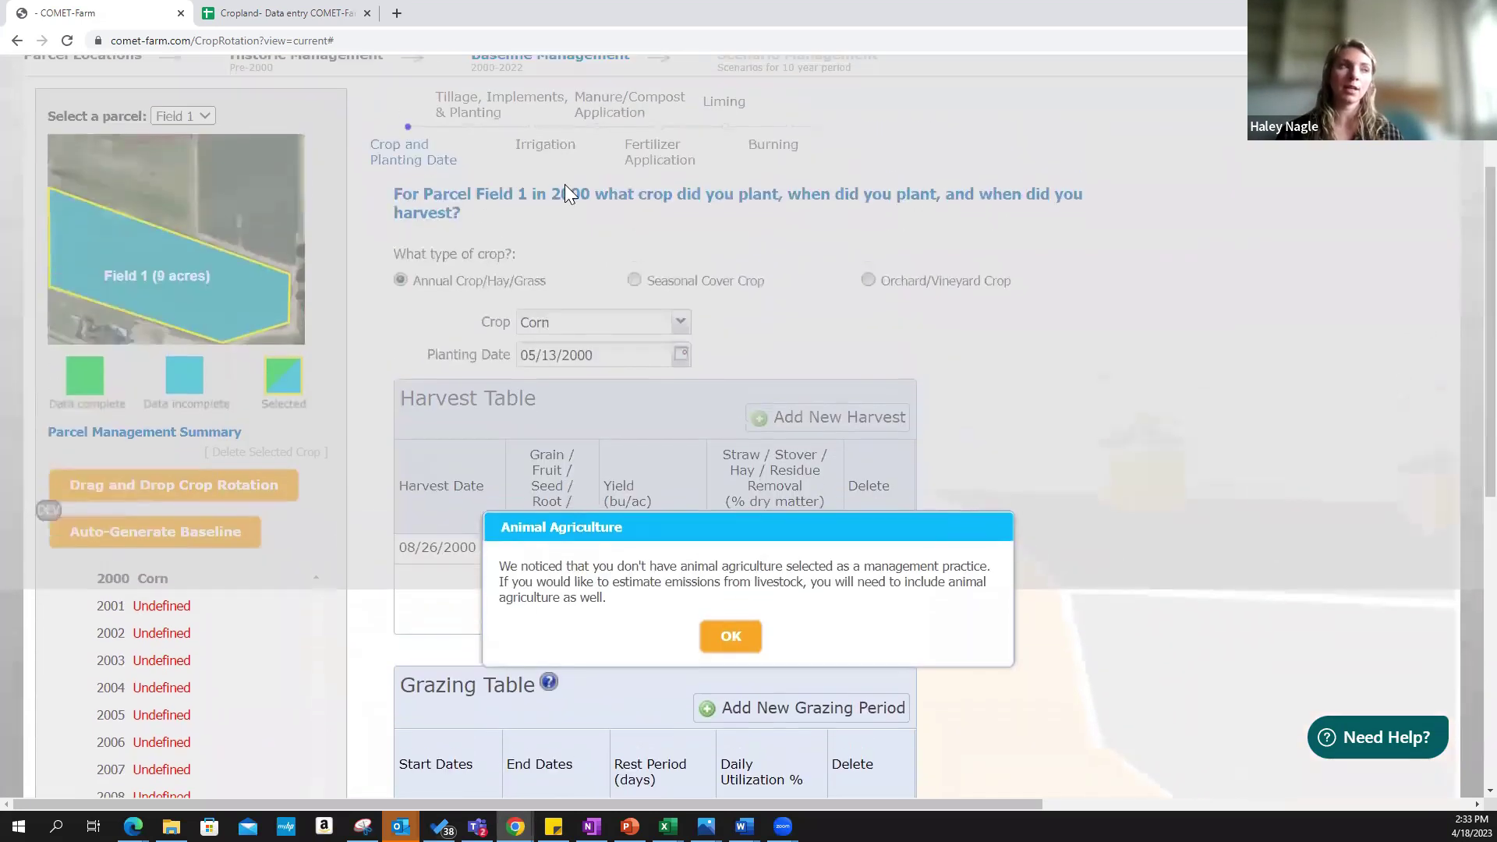
scroll(805, 568, "down", 2)
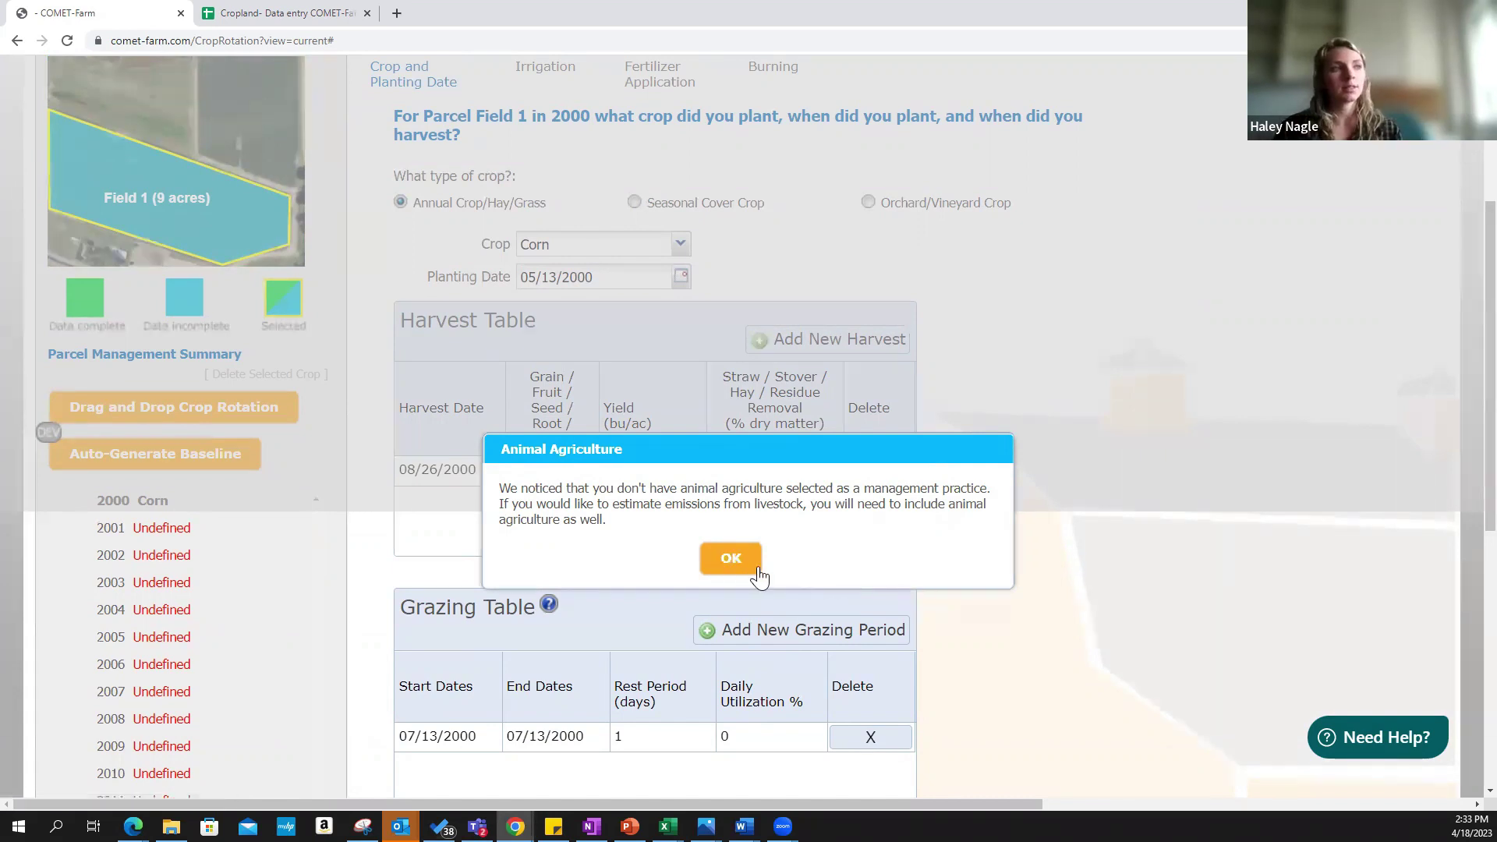
left_click(755, 567)
scroll(558, 696, "down", 1)
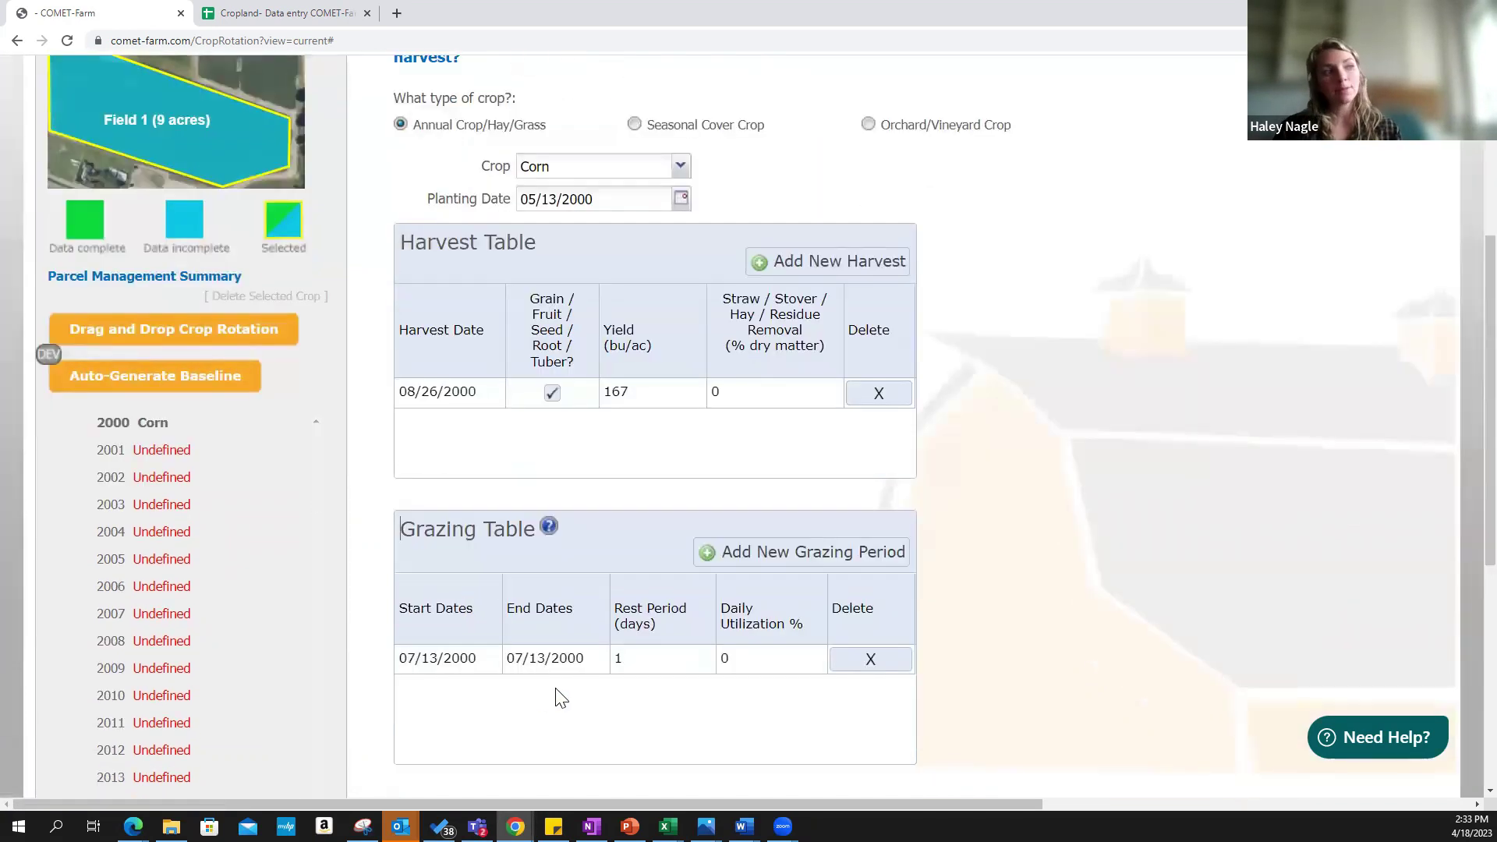
Delete the grazing period from Field 1's 2000 corn crop
scroll(306, 277, "up", 3)
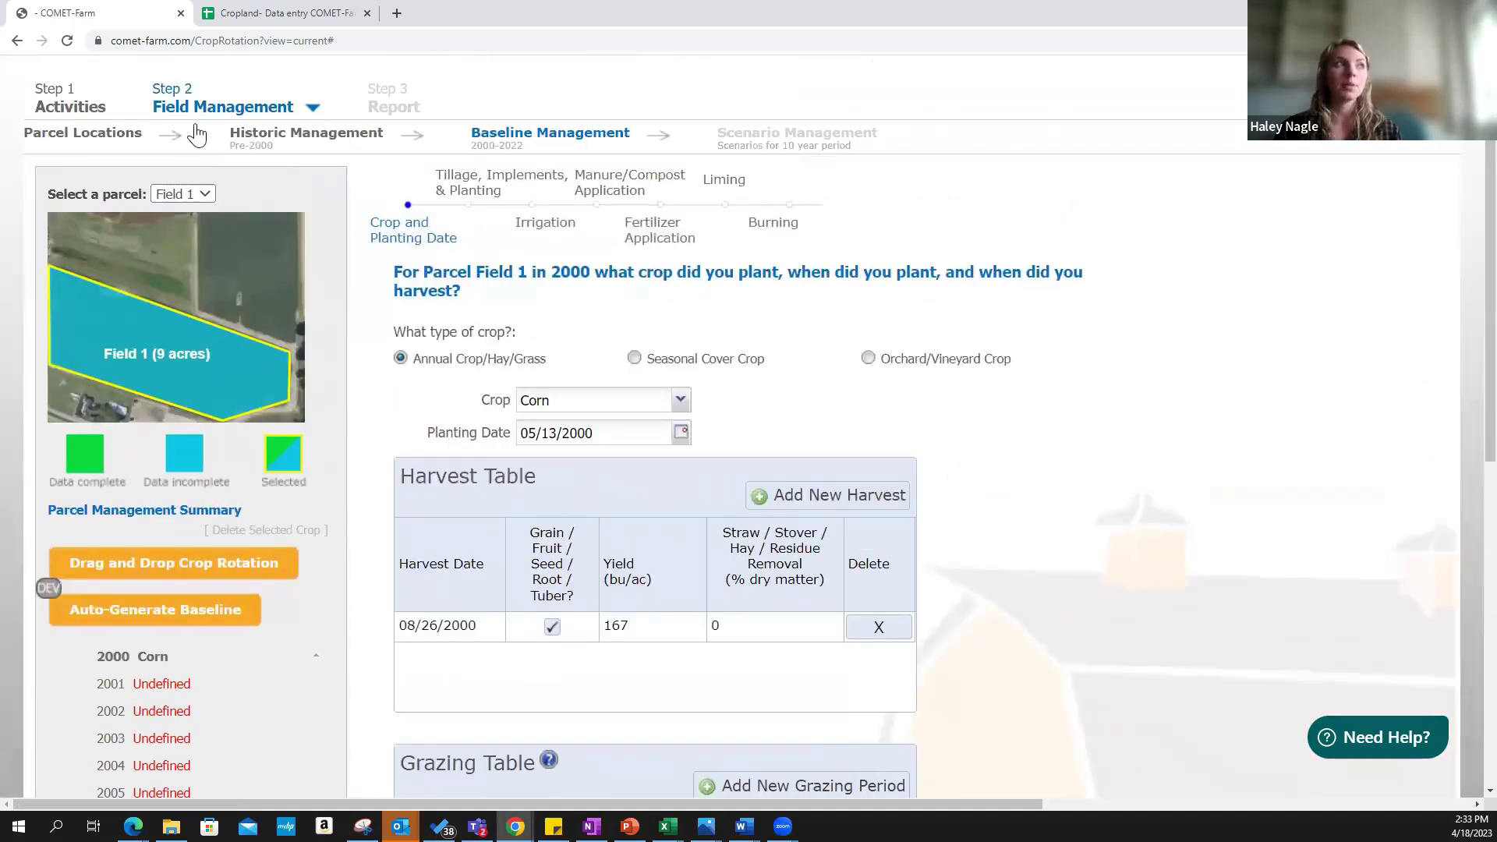
scroll(203, 171, "up", 1)
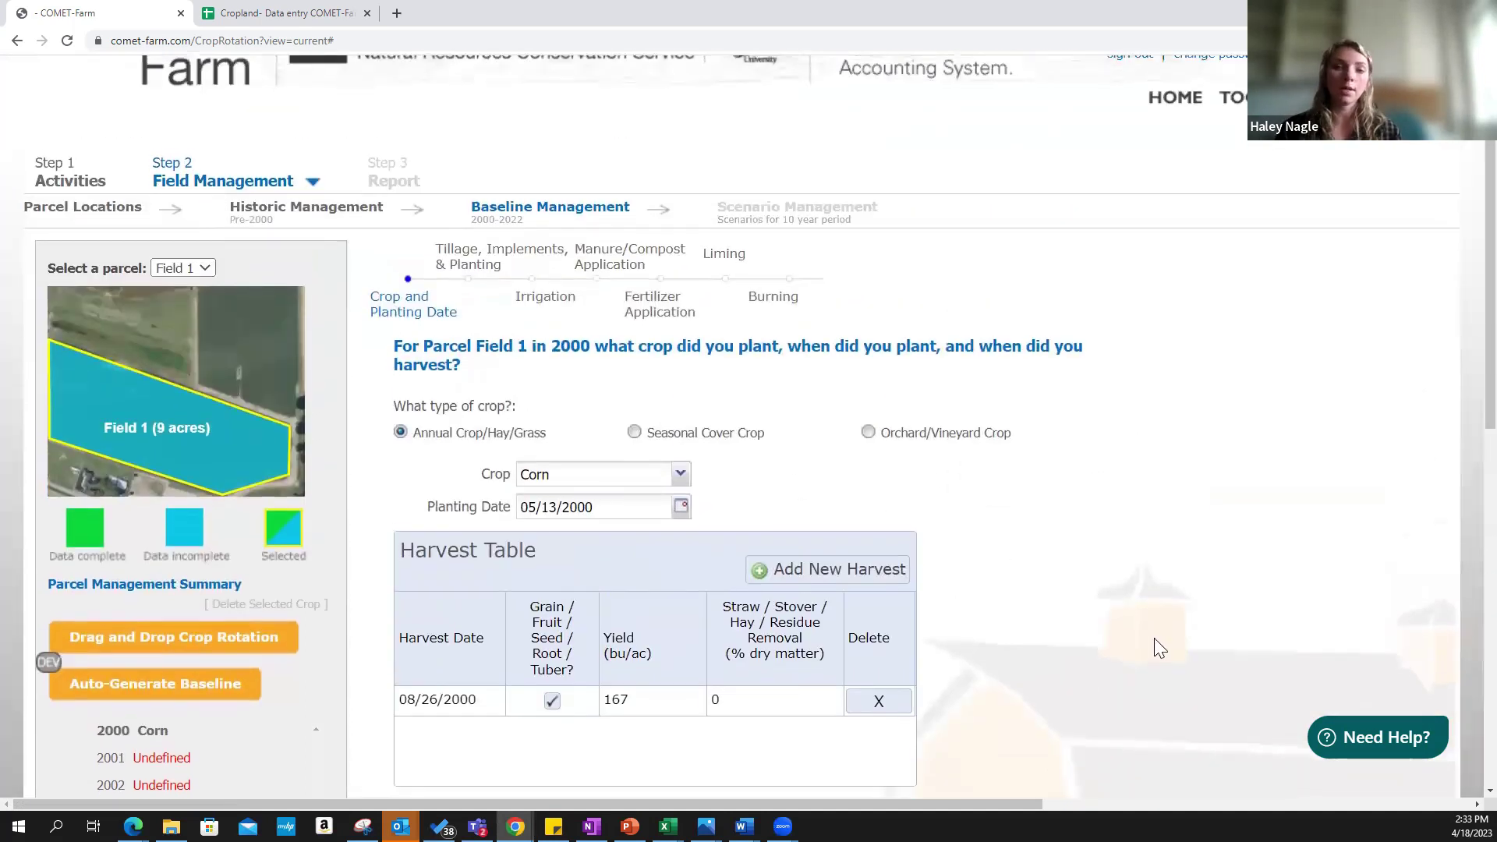
scroll(1161, 635, "down", 2)
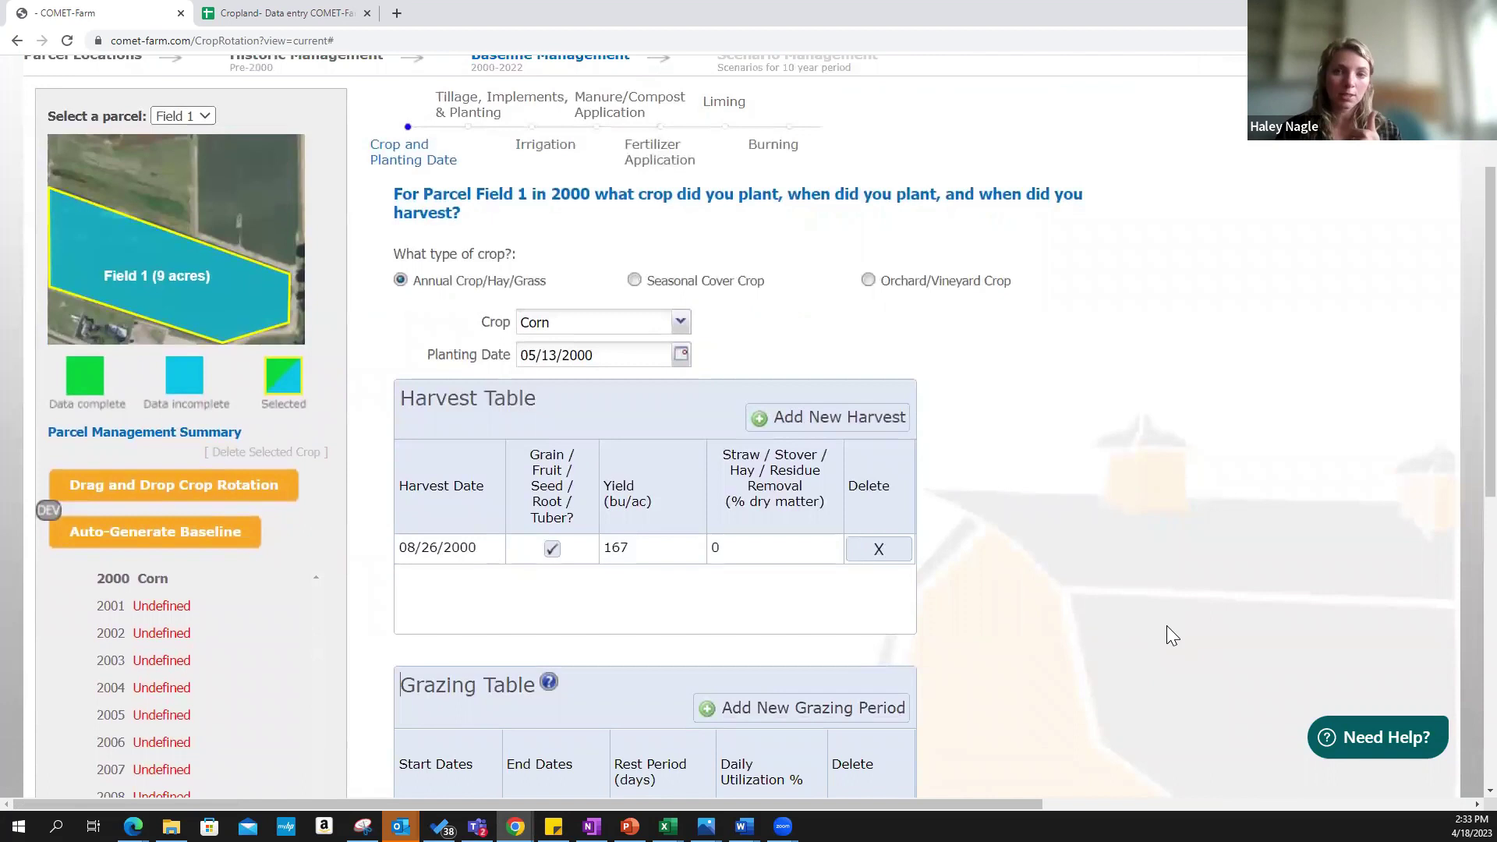
scroll(1169, 638, "down", 1)
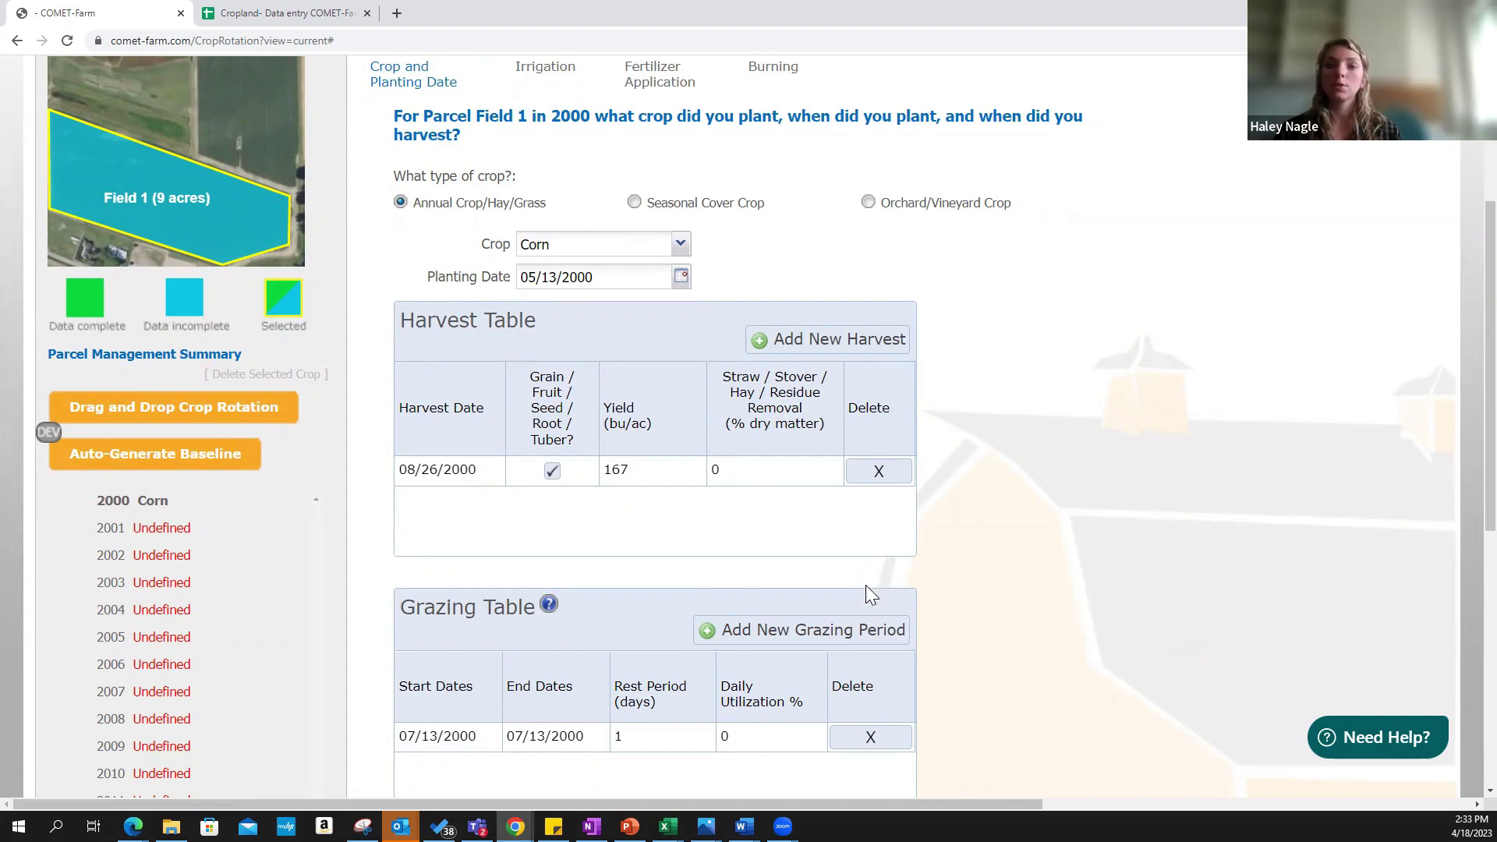
scroll(727, 500, "up", 2)
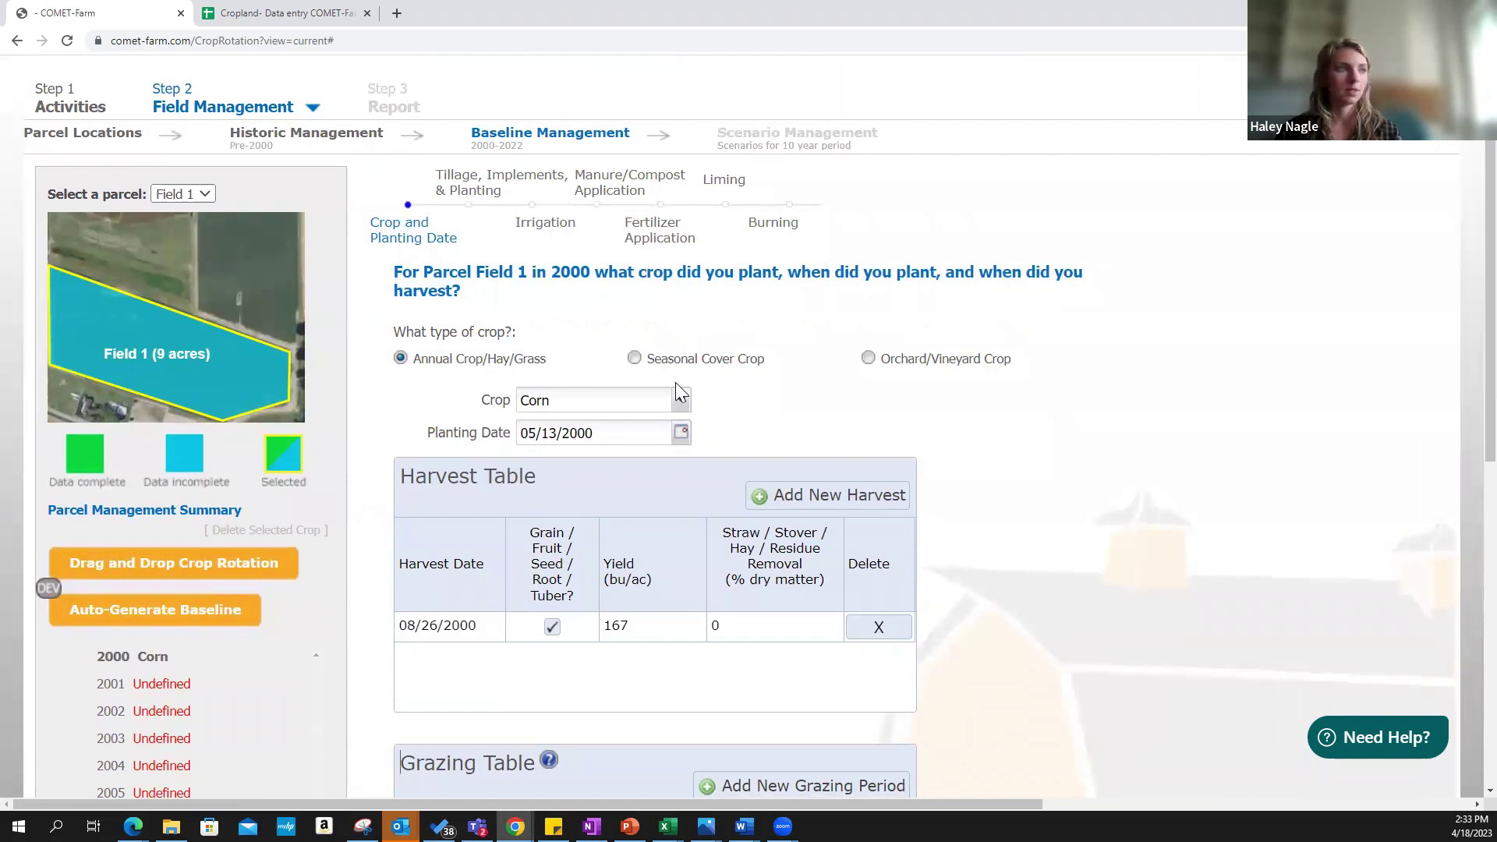
scroll(891, 601, "down", 2)
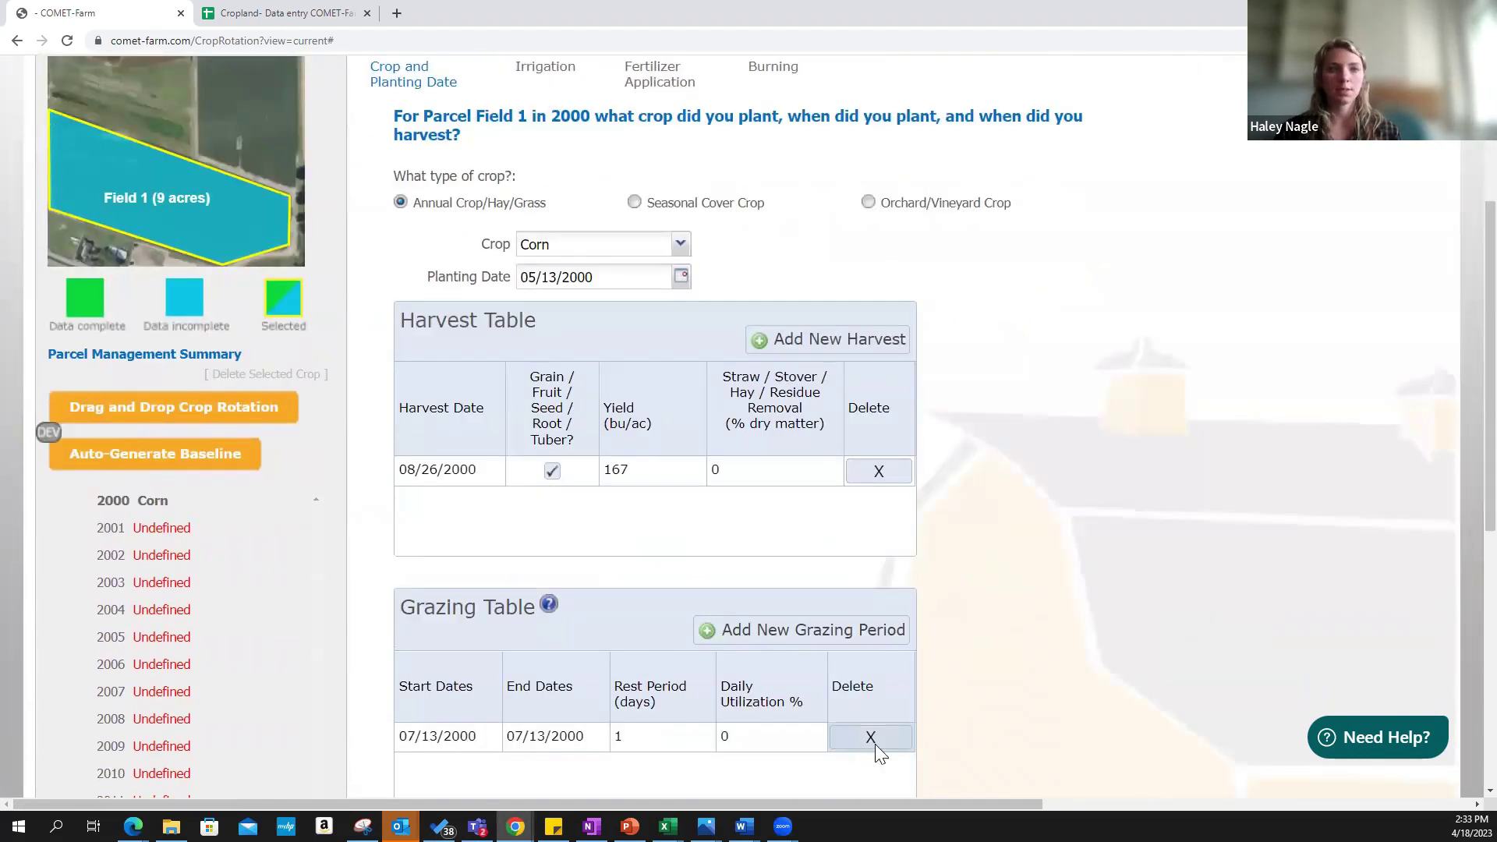
left_click(872, 739)
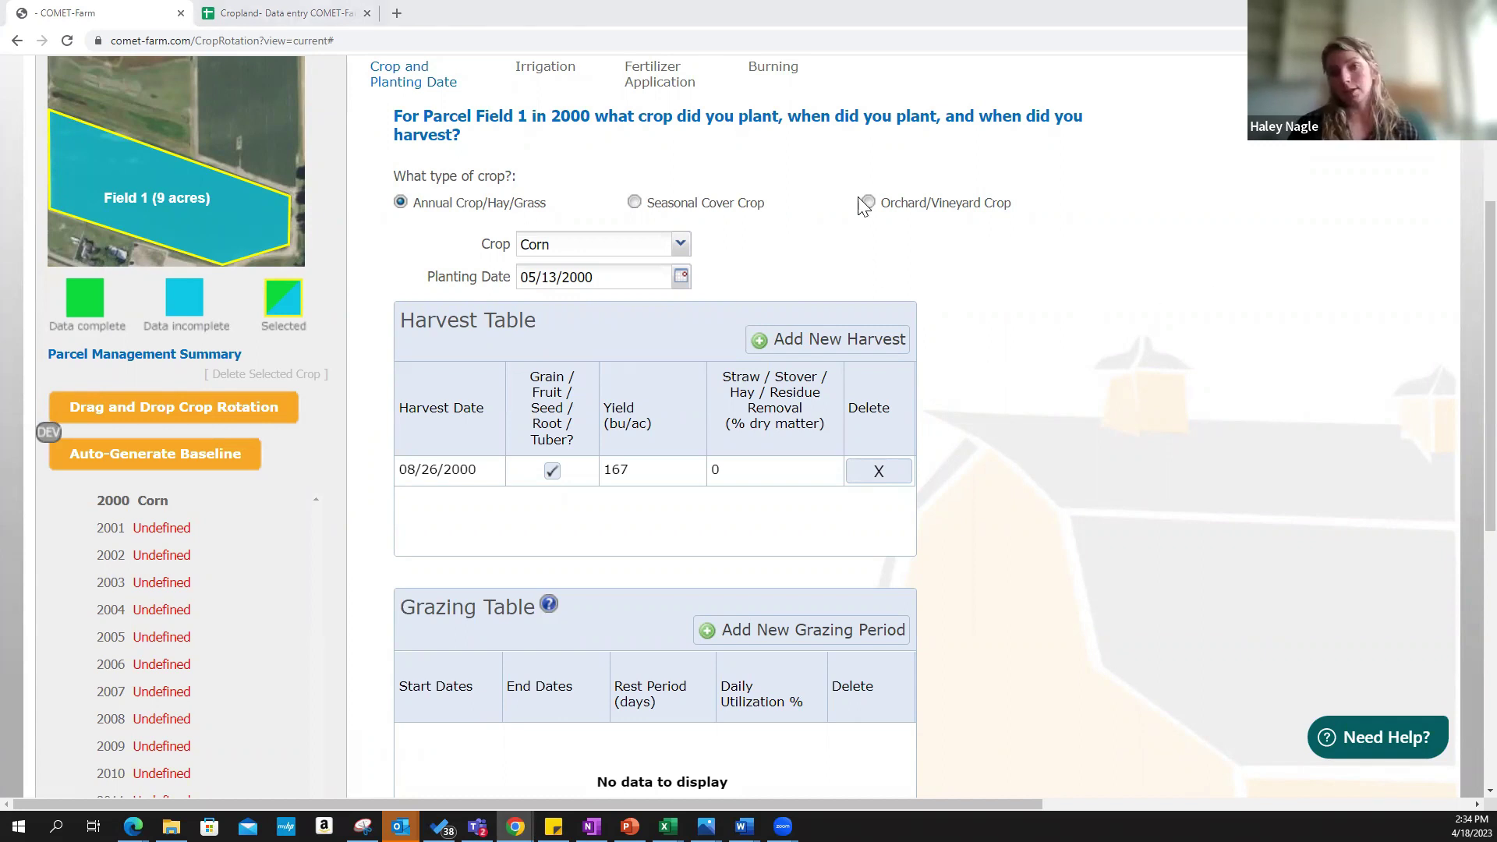
scroll(992, 421, "up", 1)
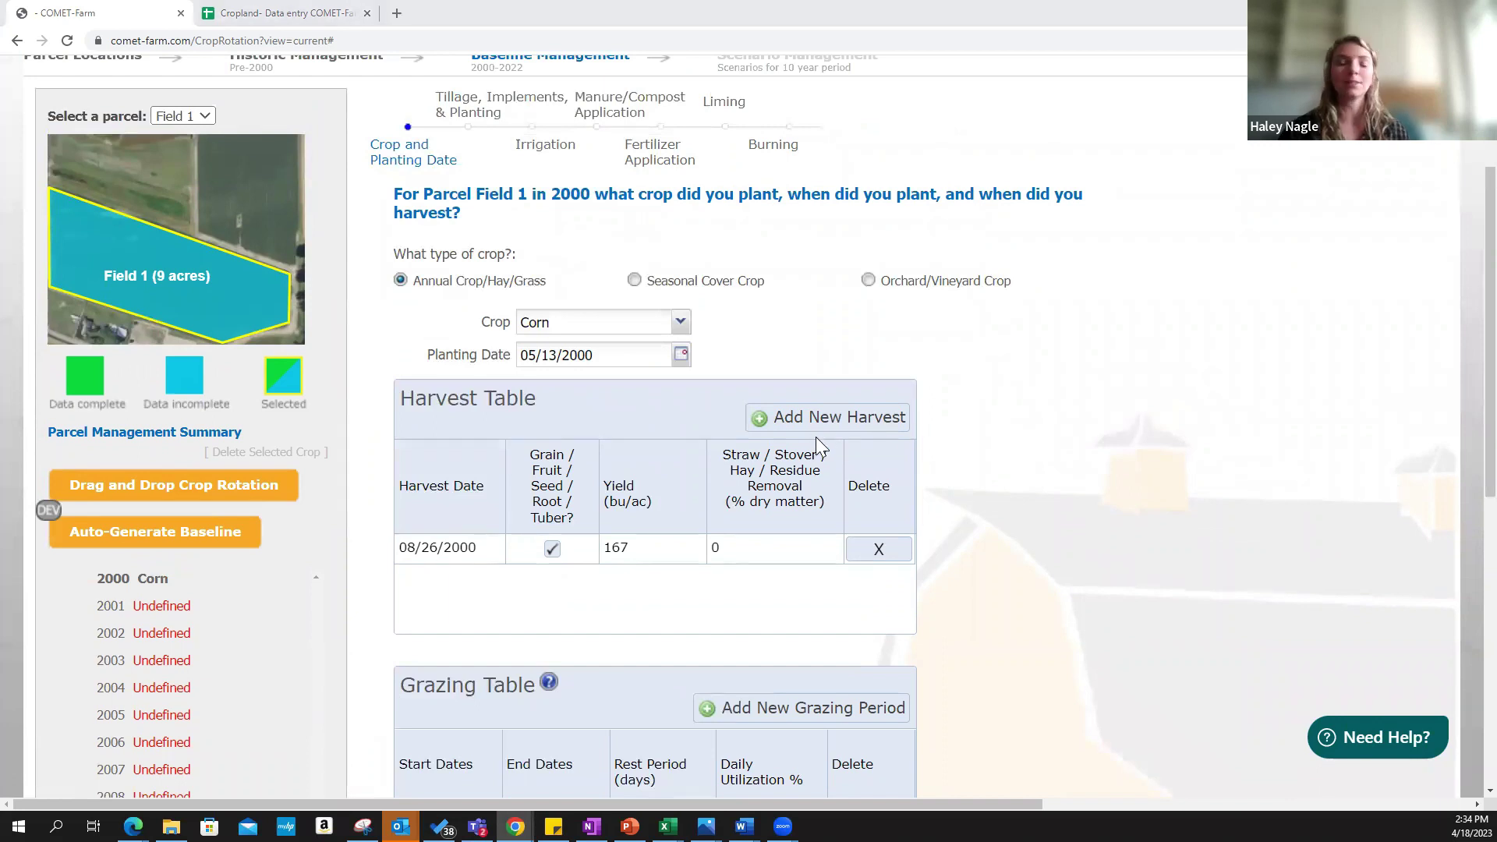
scroll(811, 405, "up", 1)
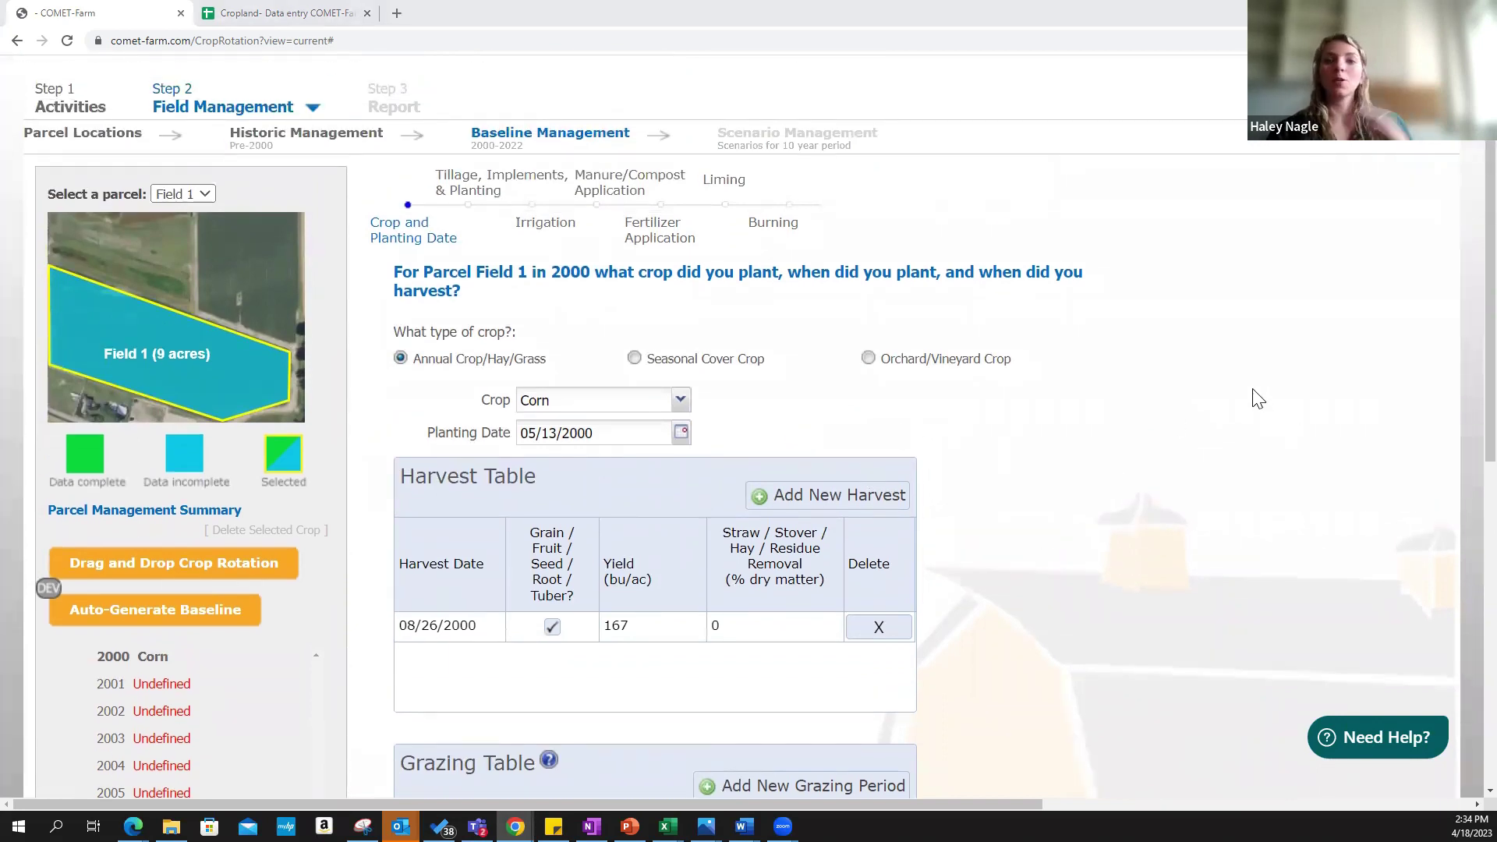
left_click(640, 626)
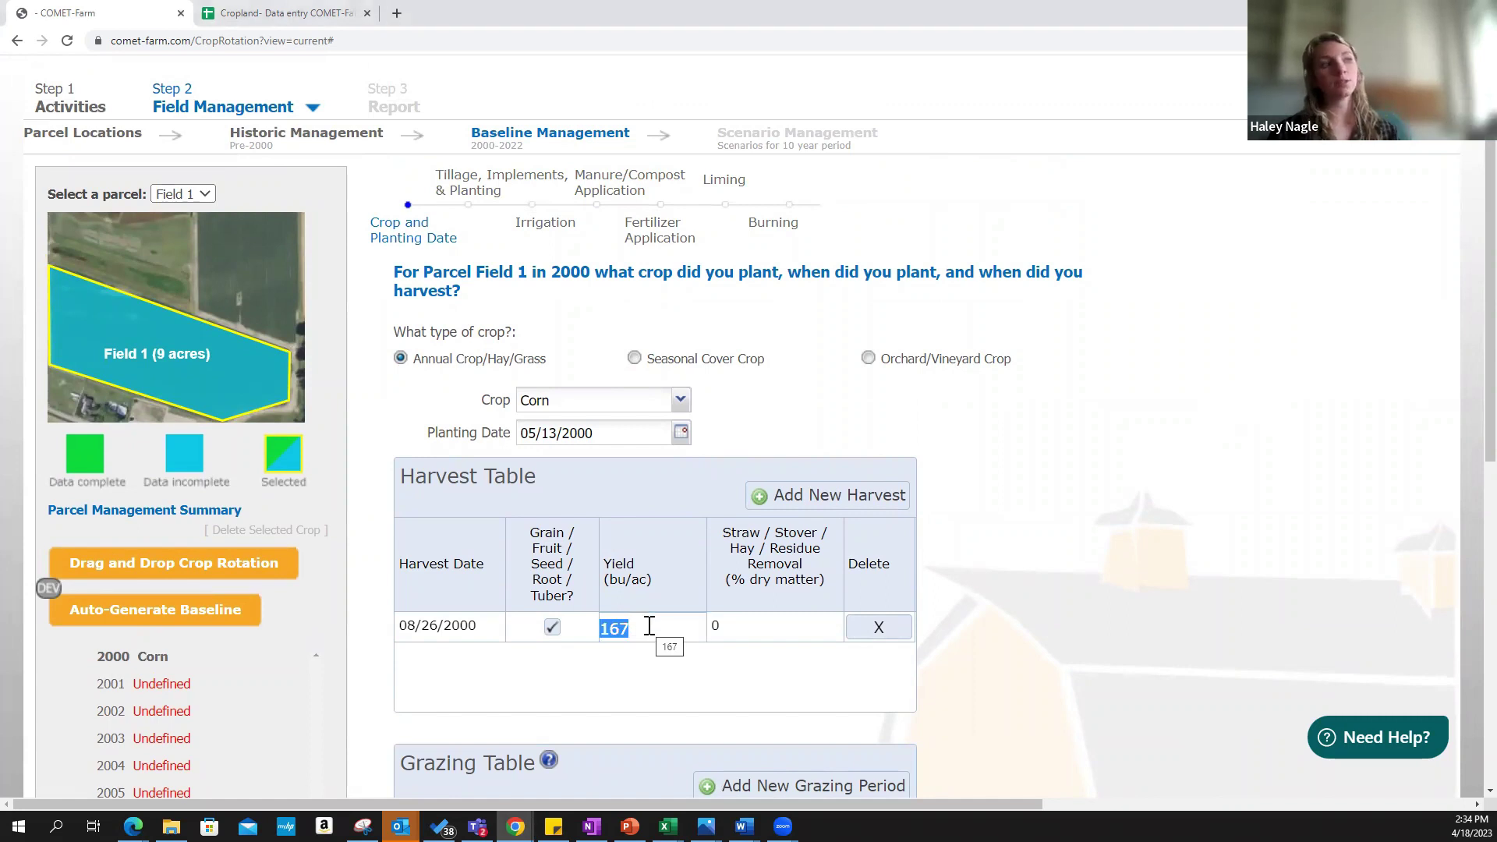
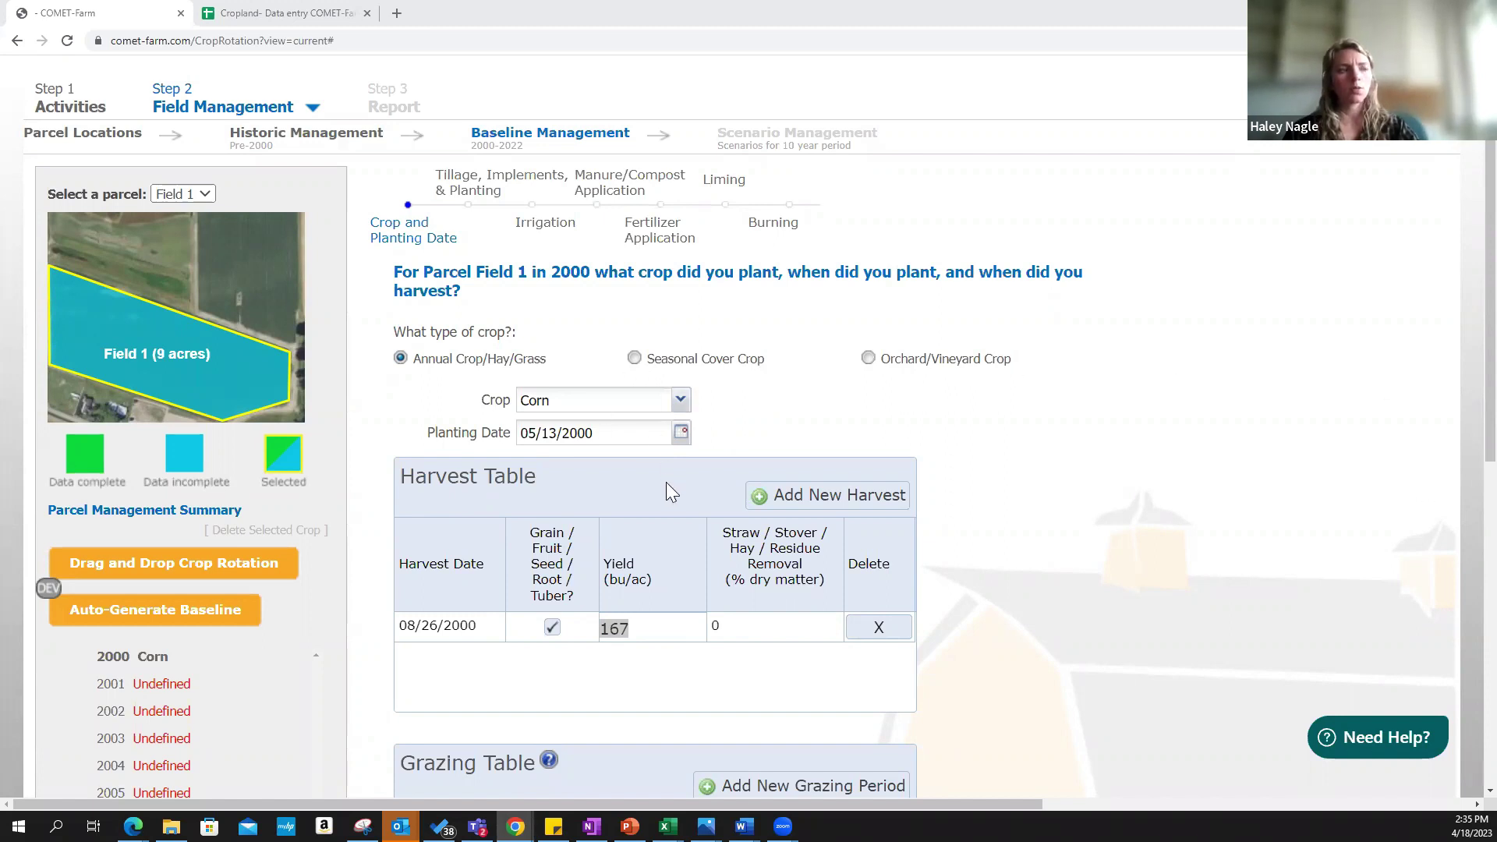
scroll(748, 741, "down", 3)
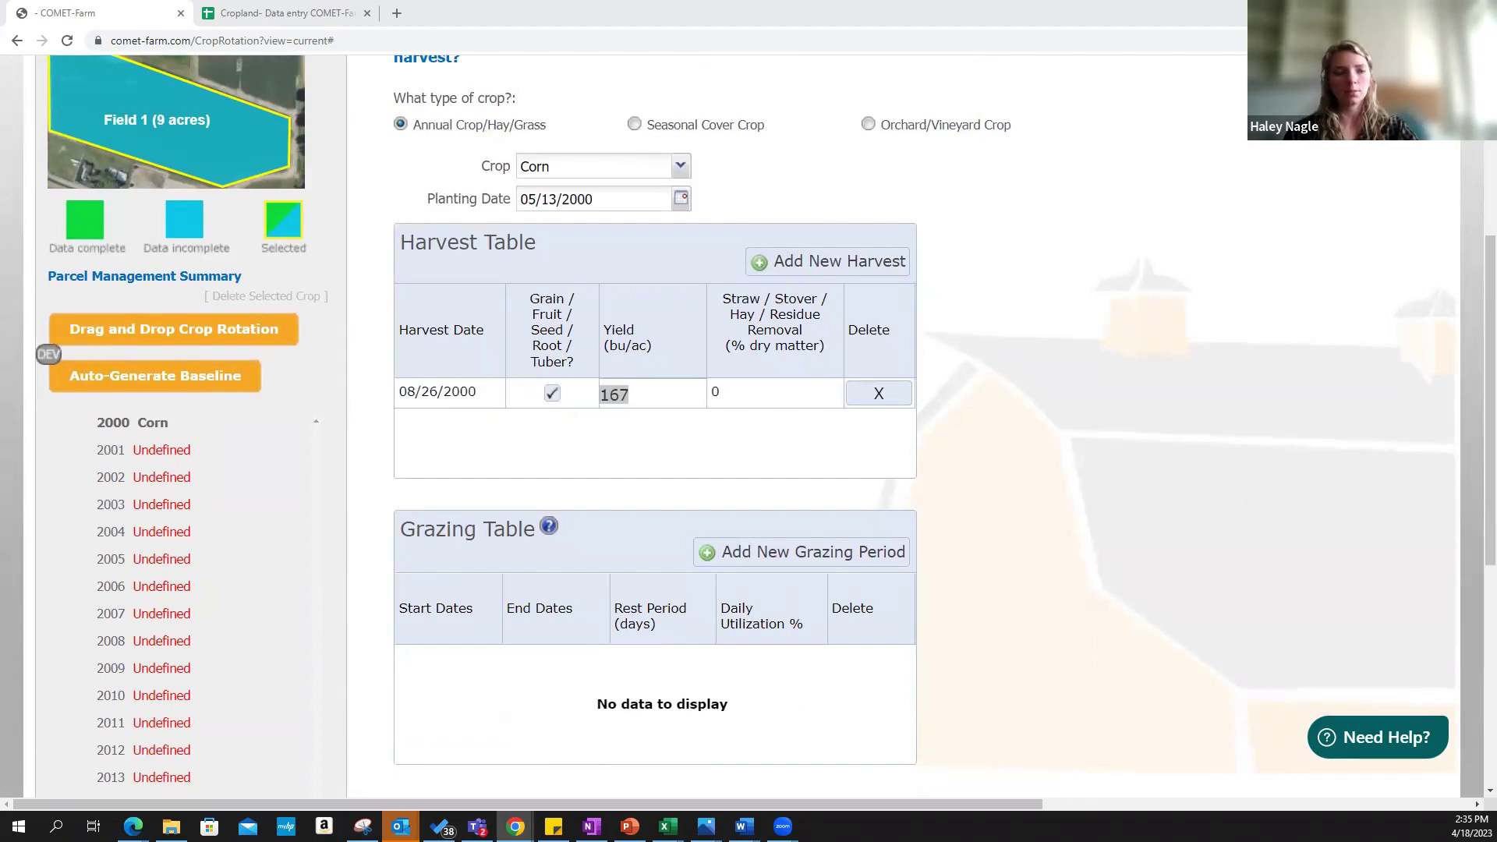
scroll(574, 368, "up", 2)
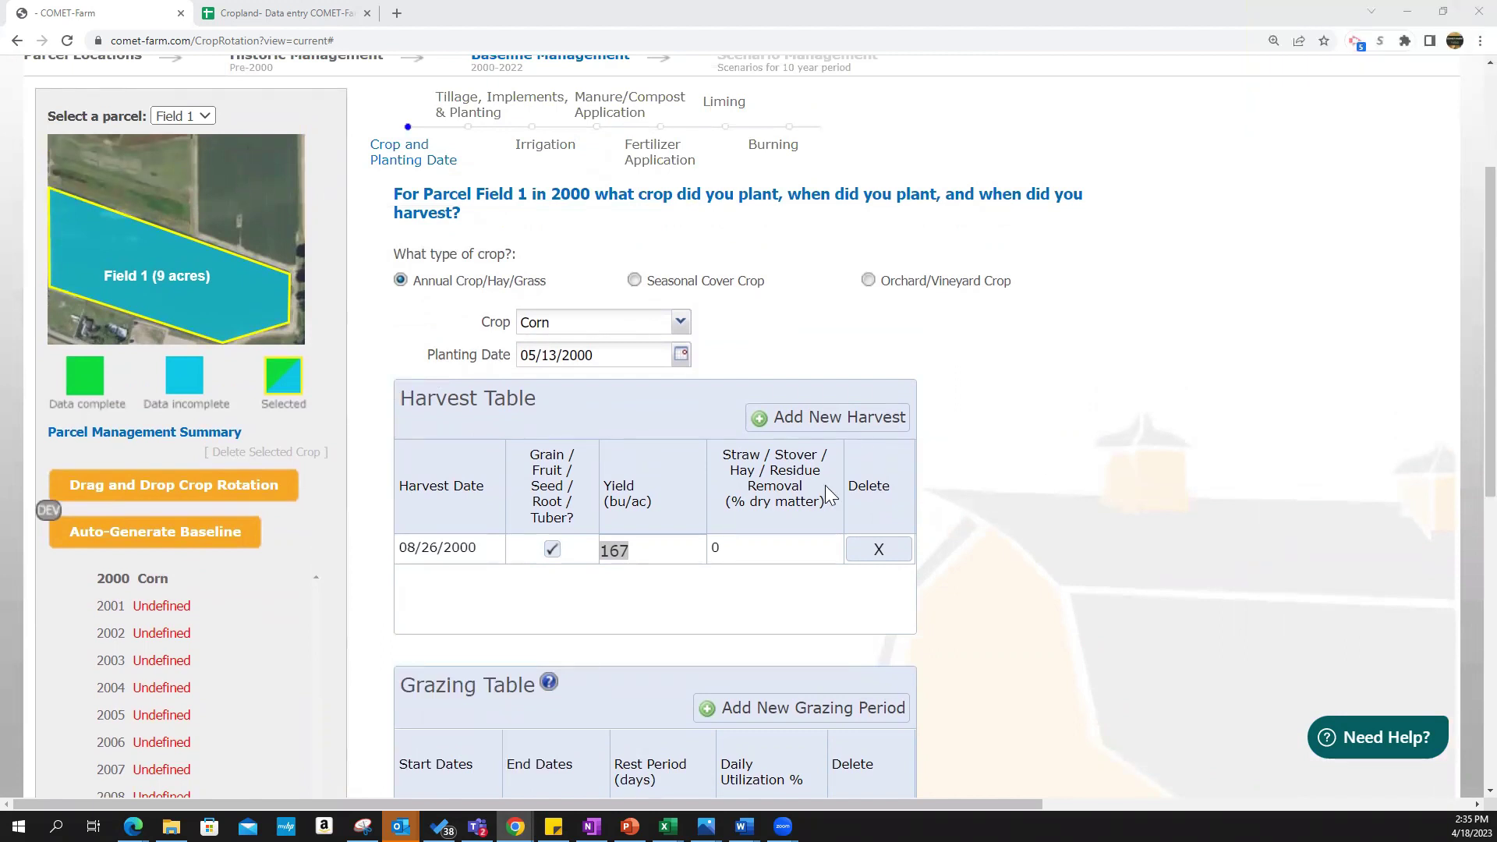
Add a grazing period to Field 1's 2000 corn crop and dismiss the animal agriculture notice
scroll(1017, 555, "down", 3)
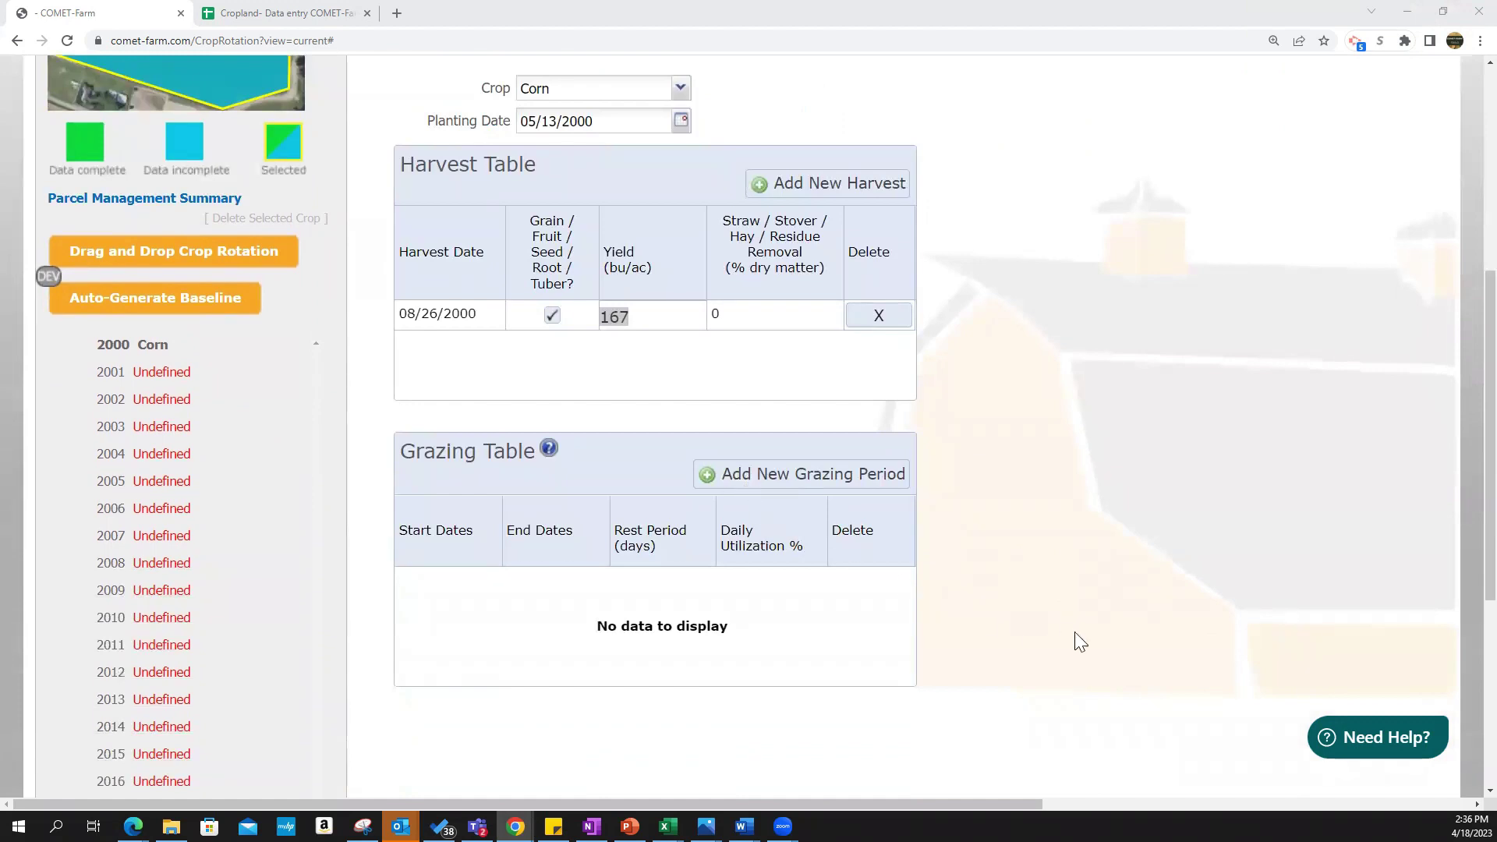
left_click(841, 489)
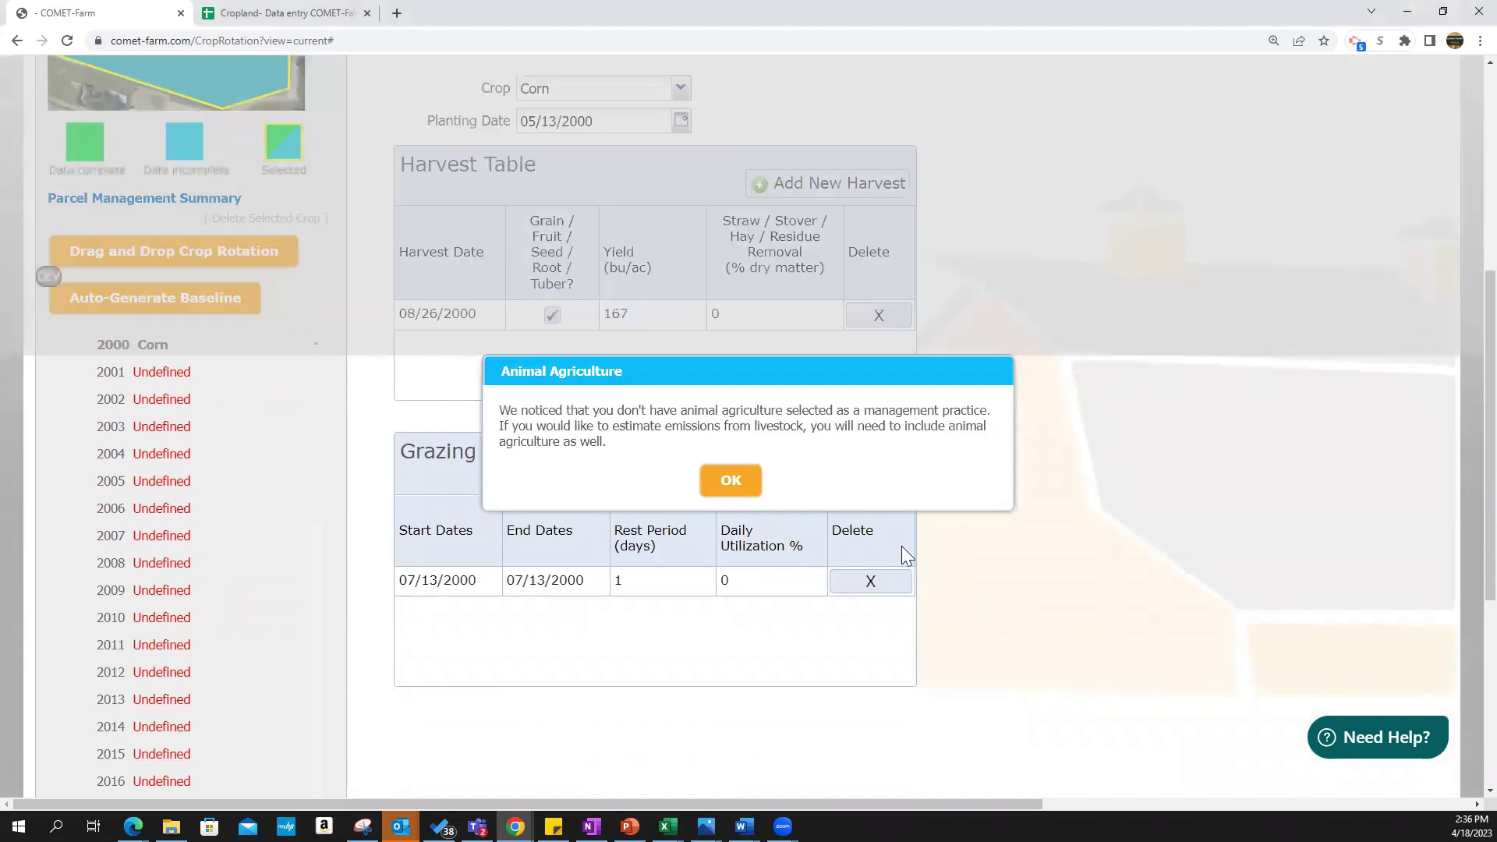
left_click(729, 478)
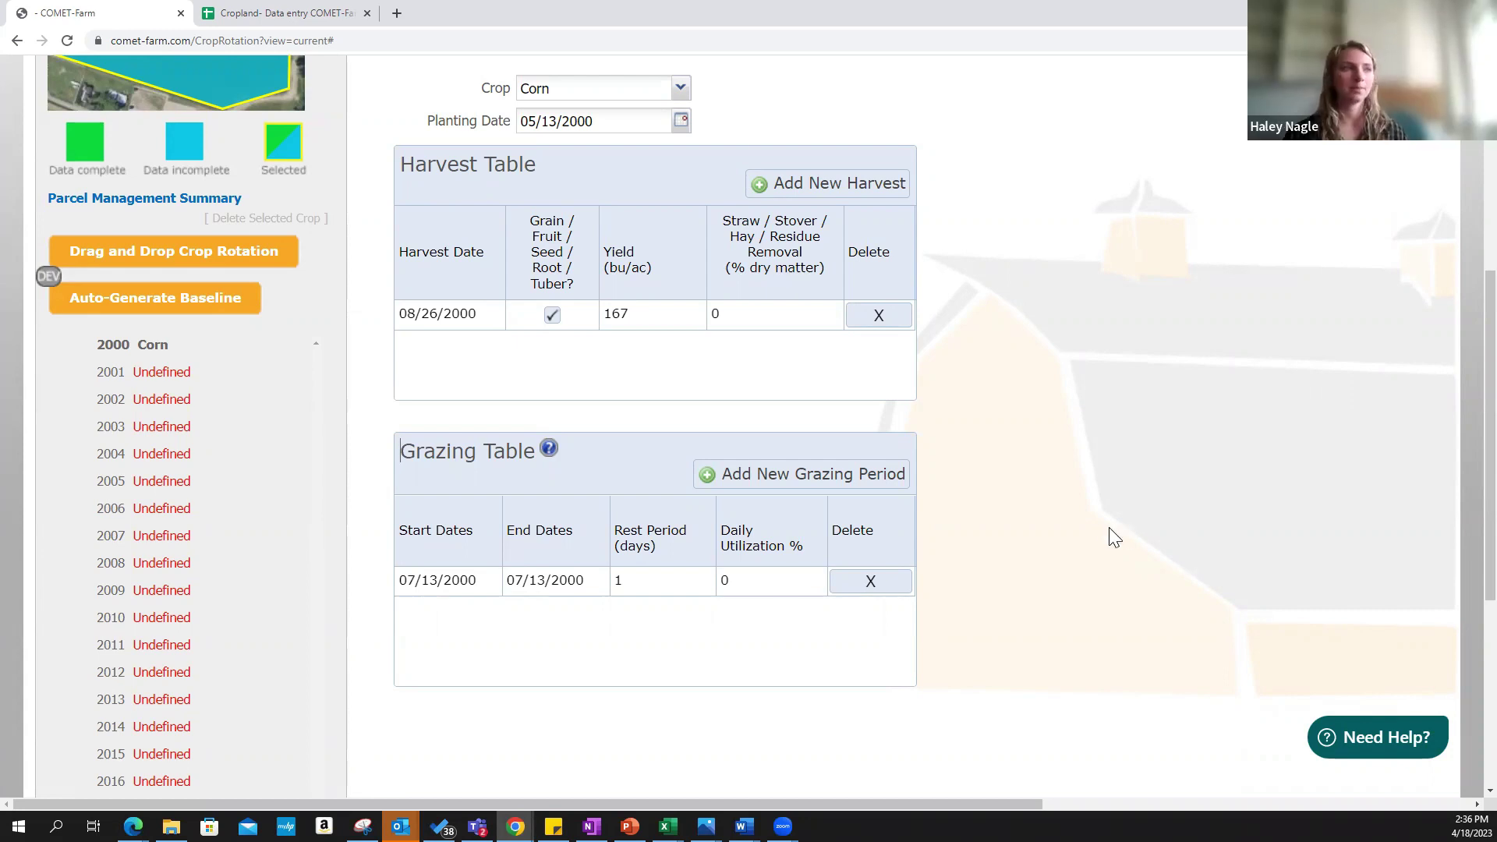
scroll(1091, 530, "down", 3)
scroll(990, 537, "up", 1)
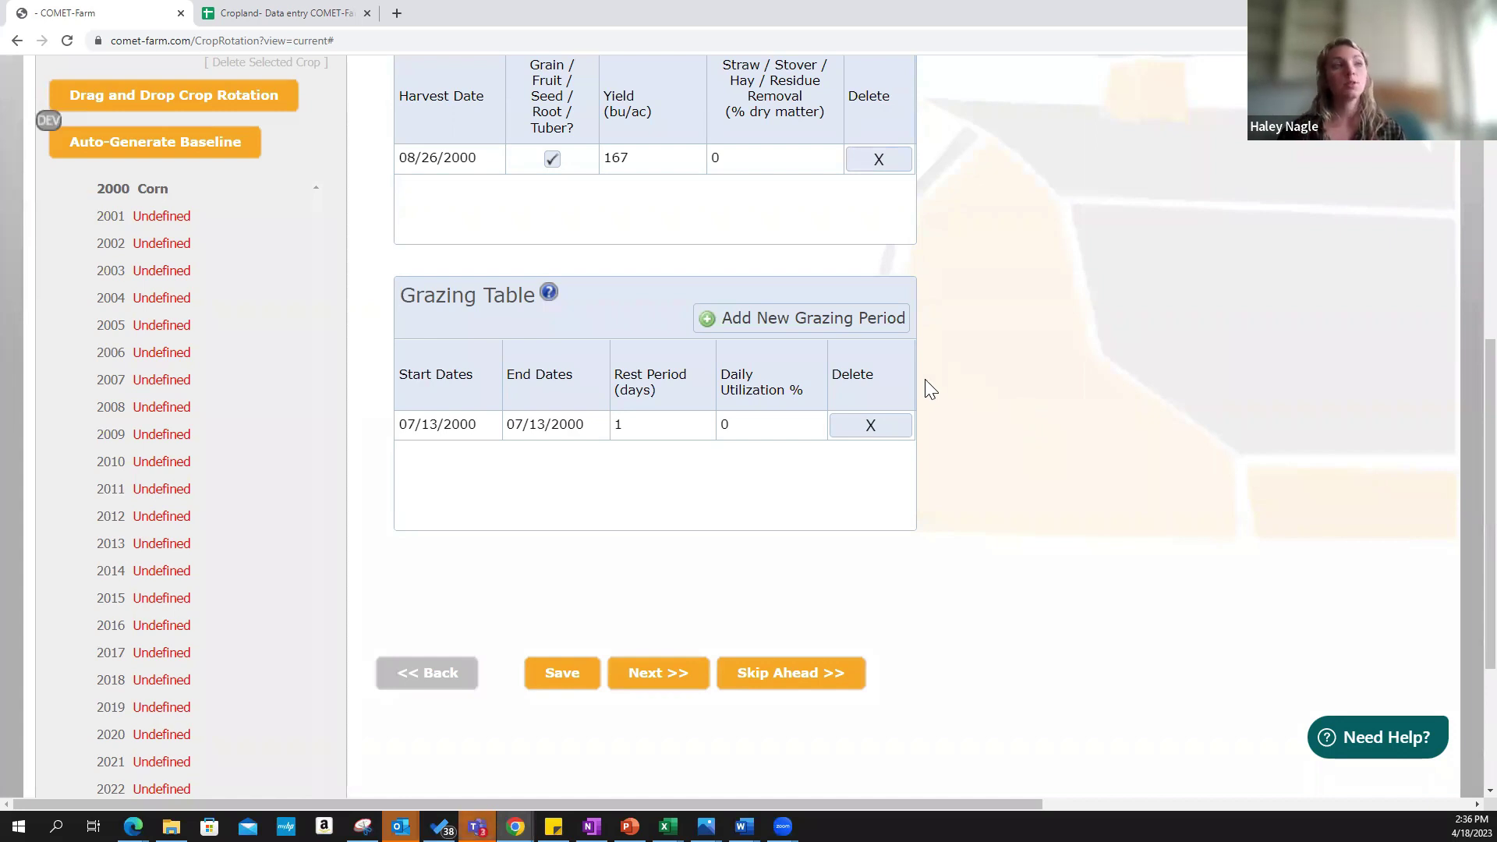
Replace the grazing period with a new one, acknowledging the animal agriculture notice, and delete that new entry from the Grazing Table
left_click(871, 425)
left_click(834, 321)
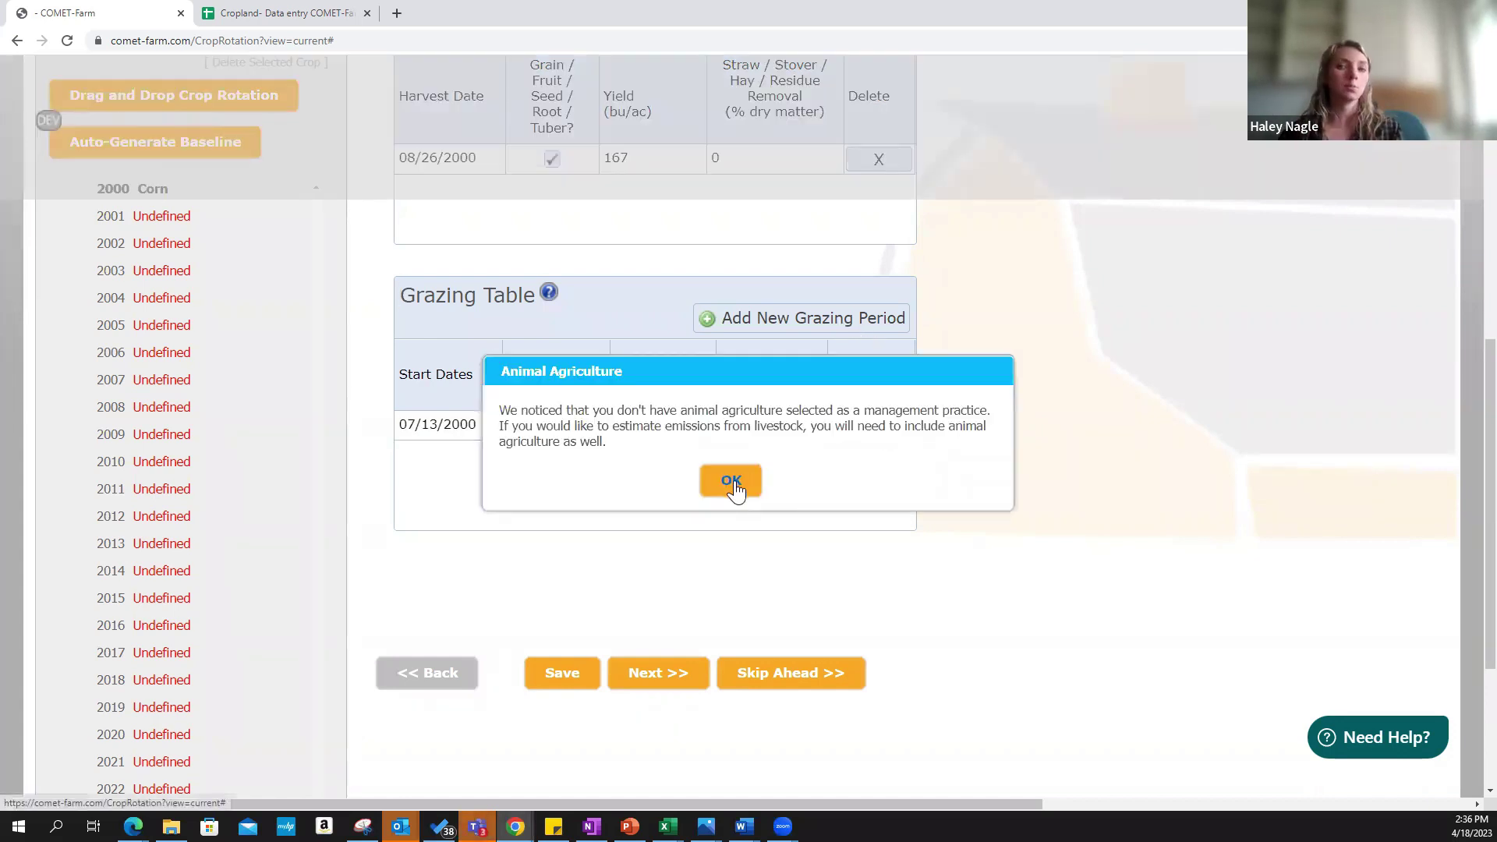
left_click(731, 481)
scroll(311, 184, "up", 6)
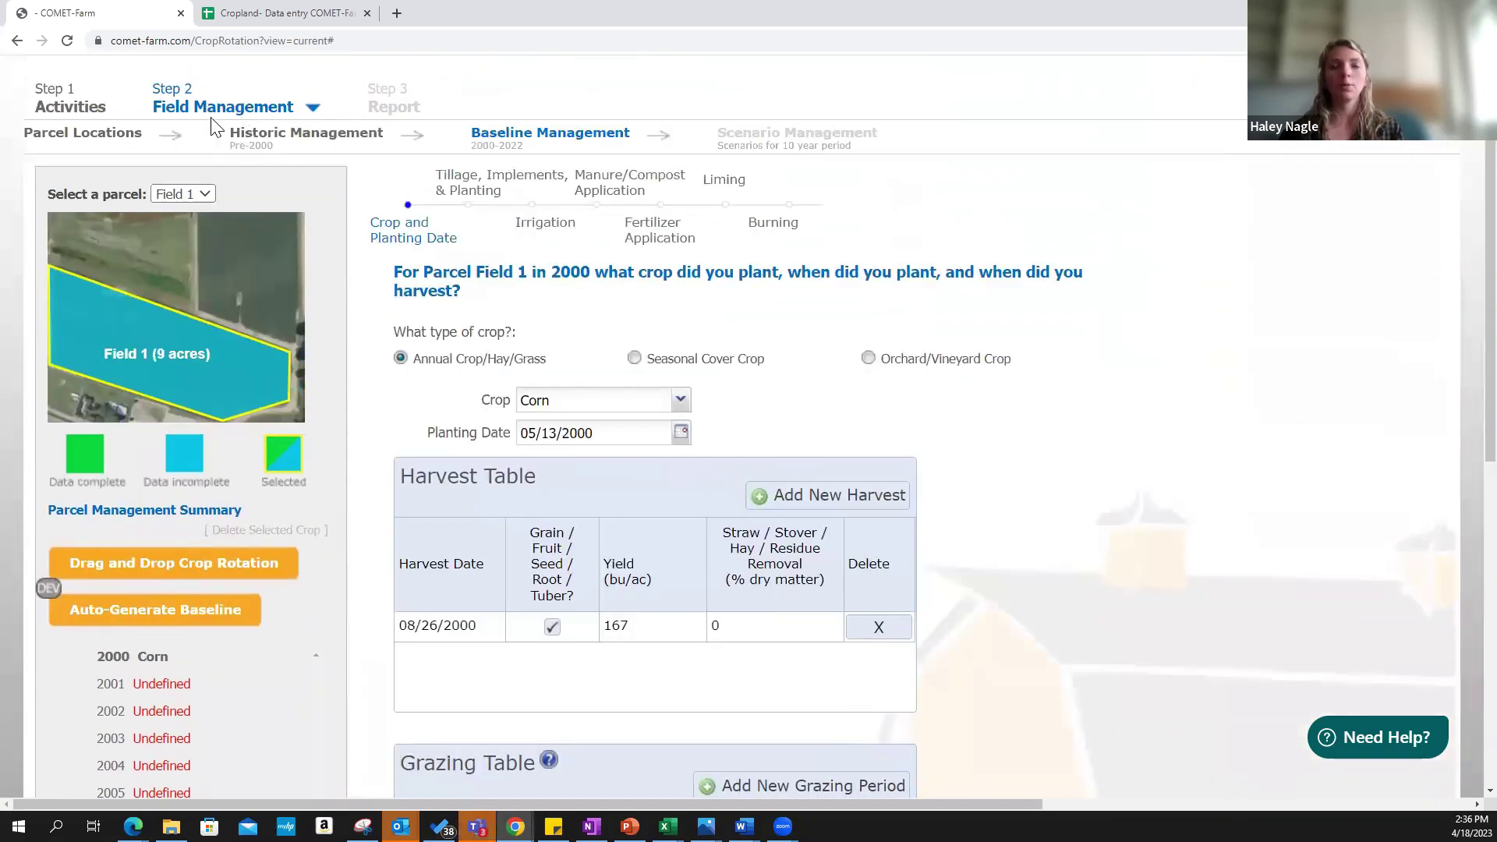
scroll(1035, 528, "down", 4)
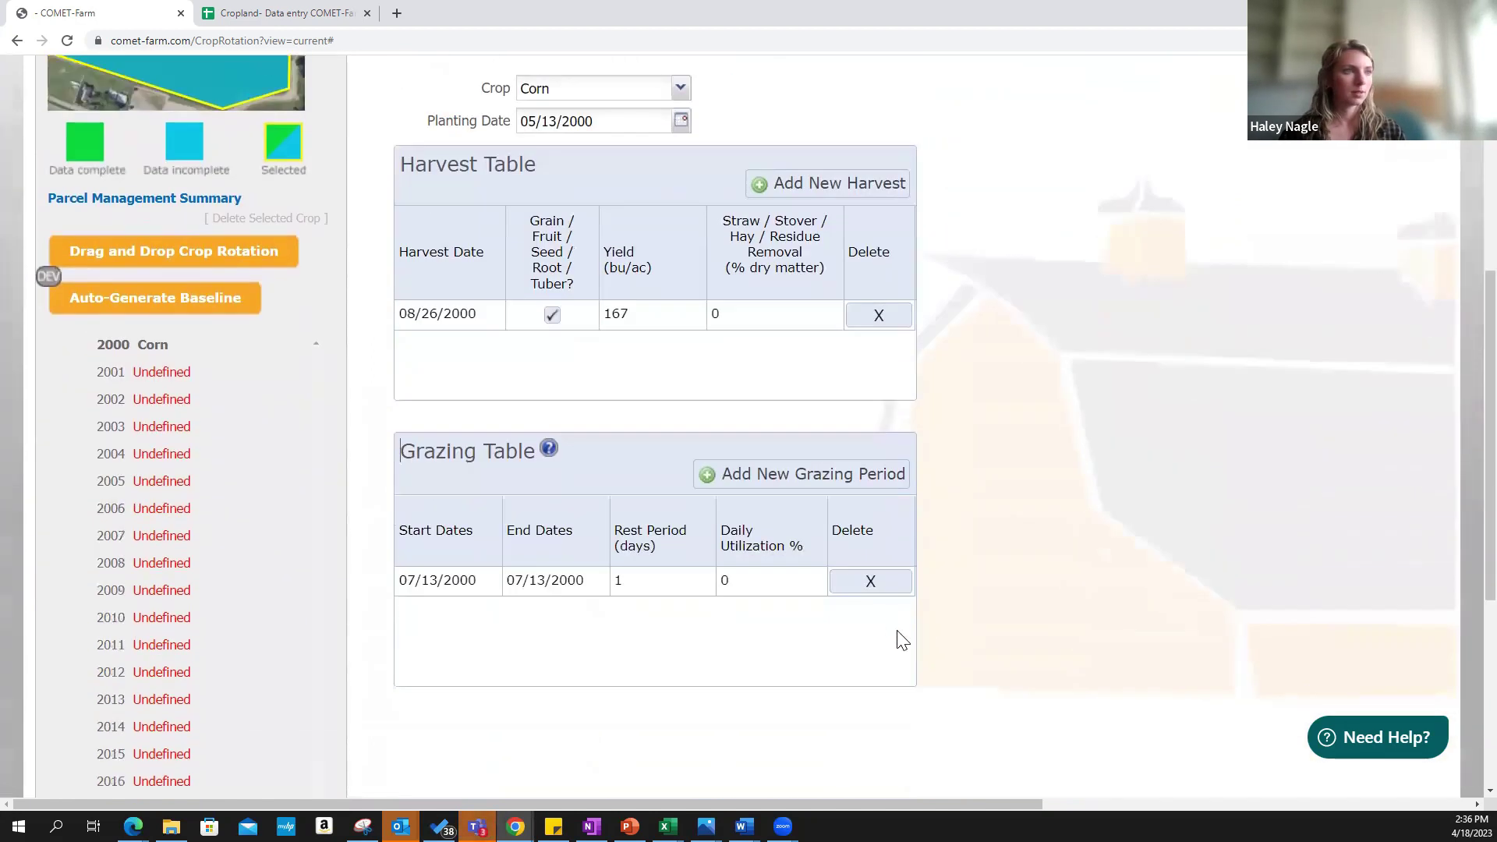
left_click(871, 582)
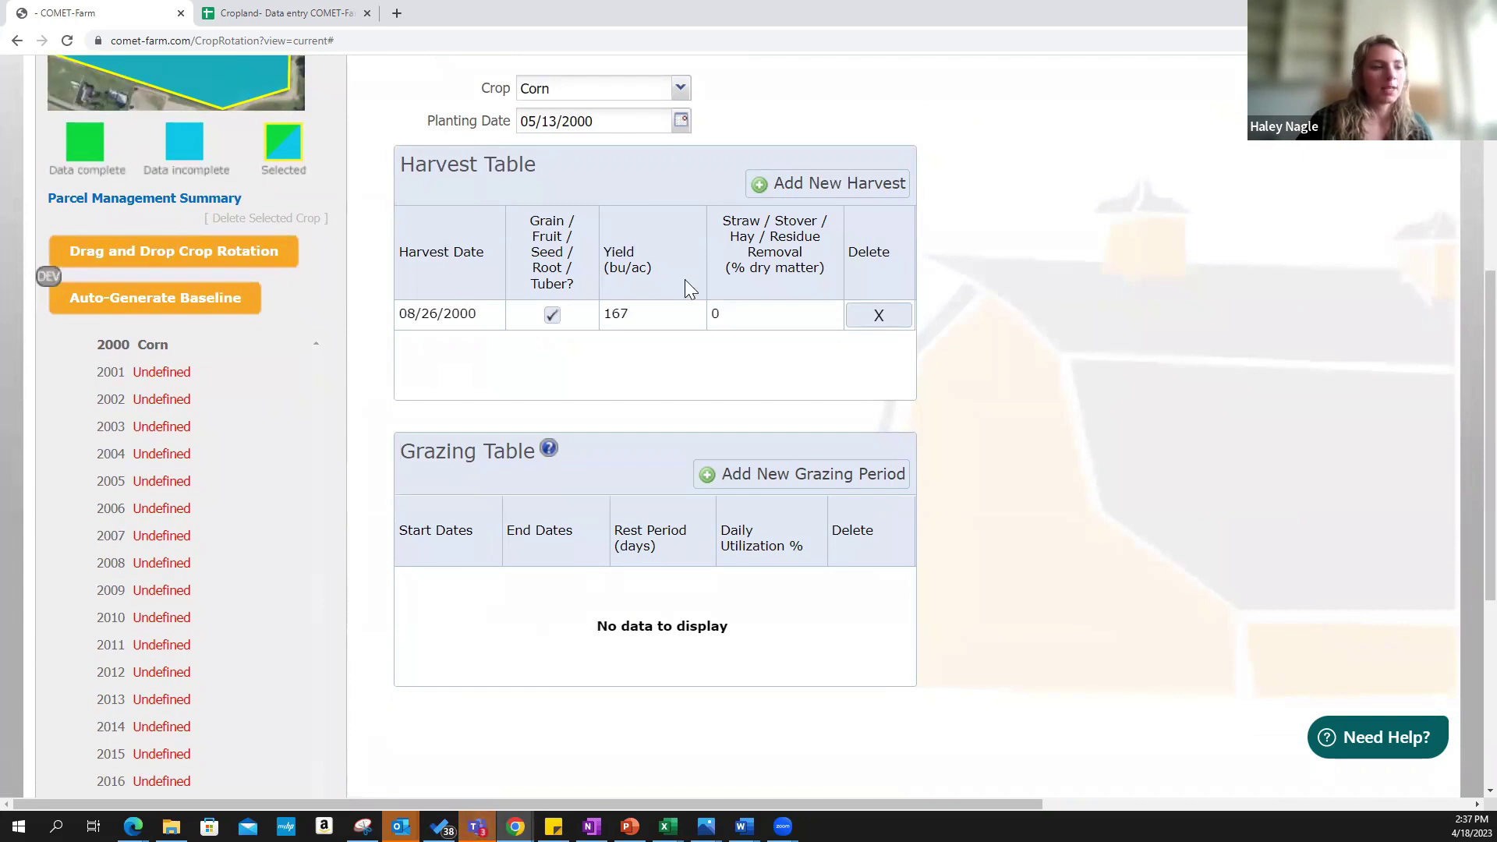
Go to the tillage, implements and planting page for Field 1's 2000 corn and add a new tillage application practice
scroll(726, 384, "up", 2)
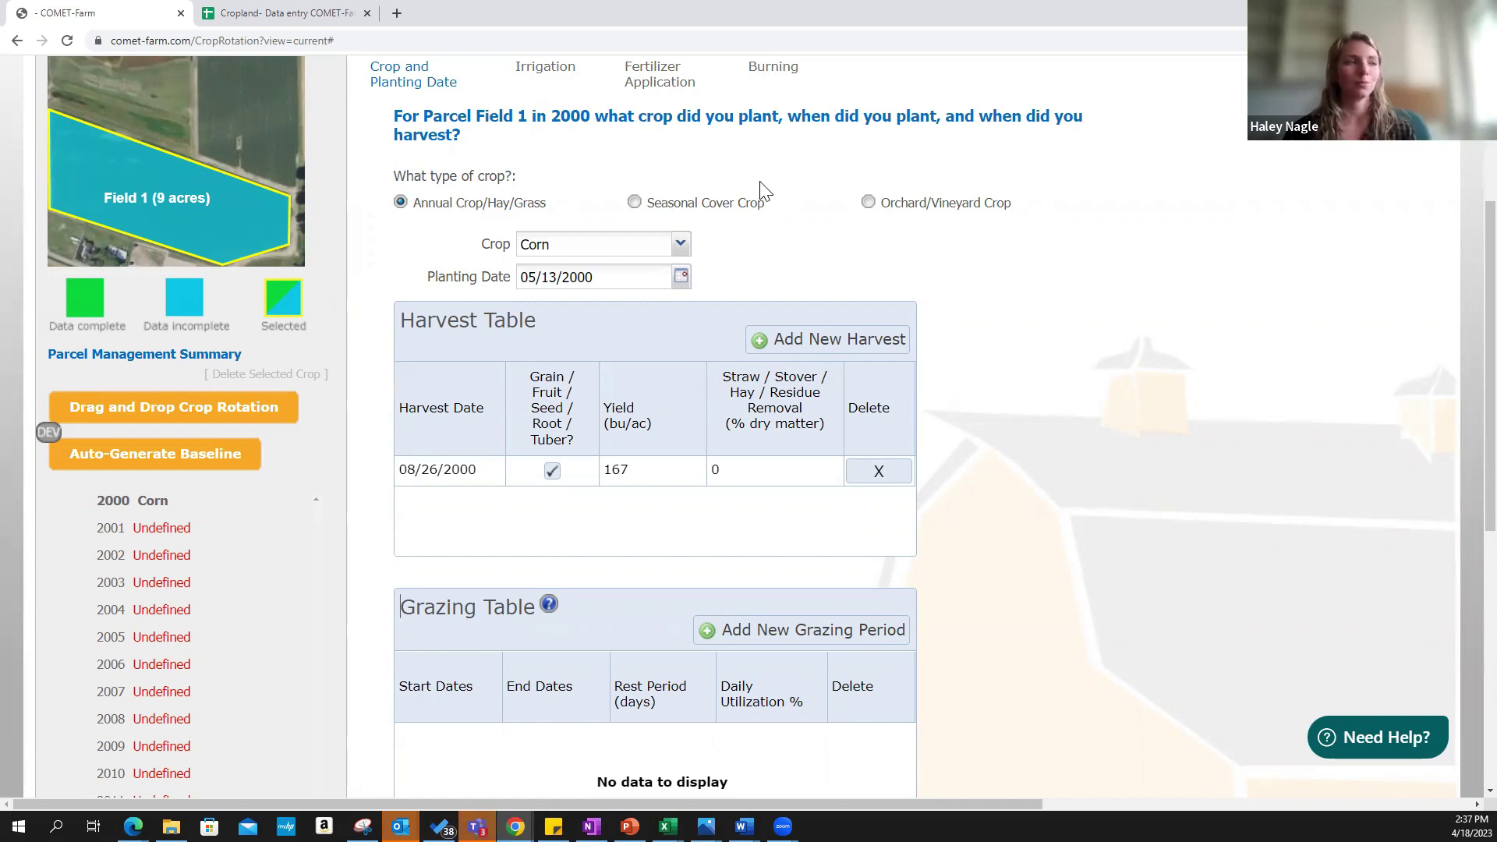
scroll(779, 234, "up", 1)
scroll(834, 385, "up", 1)
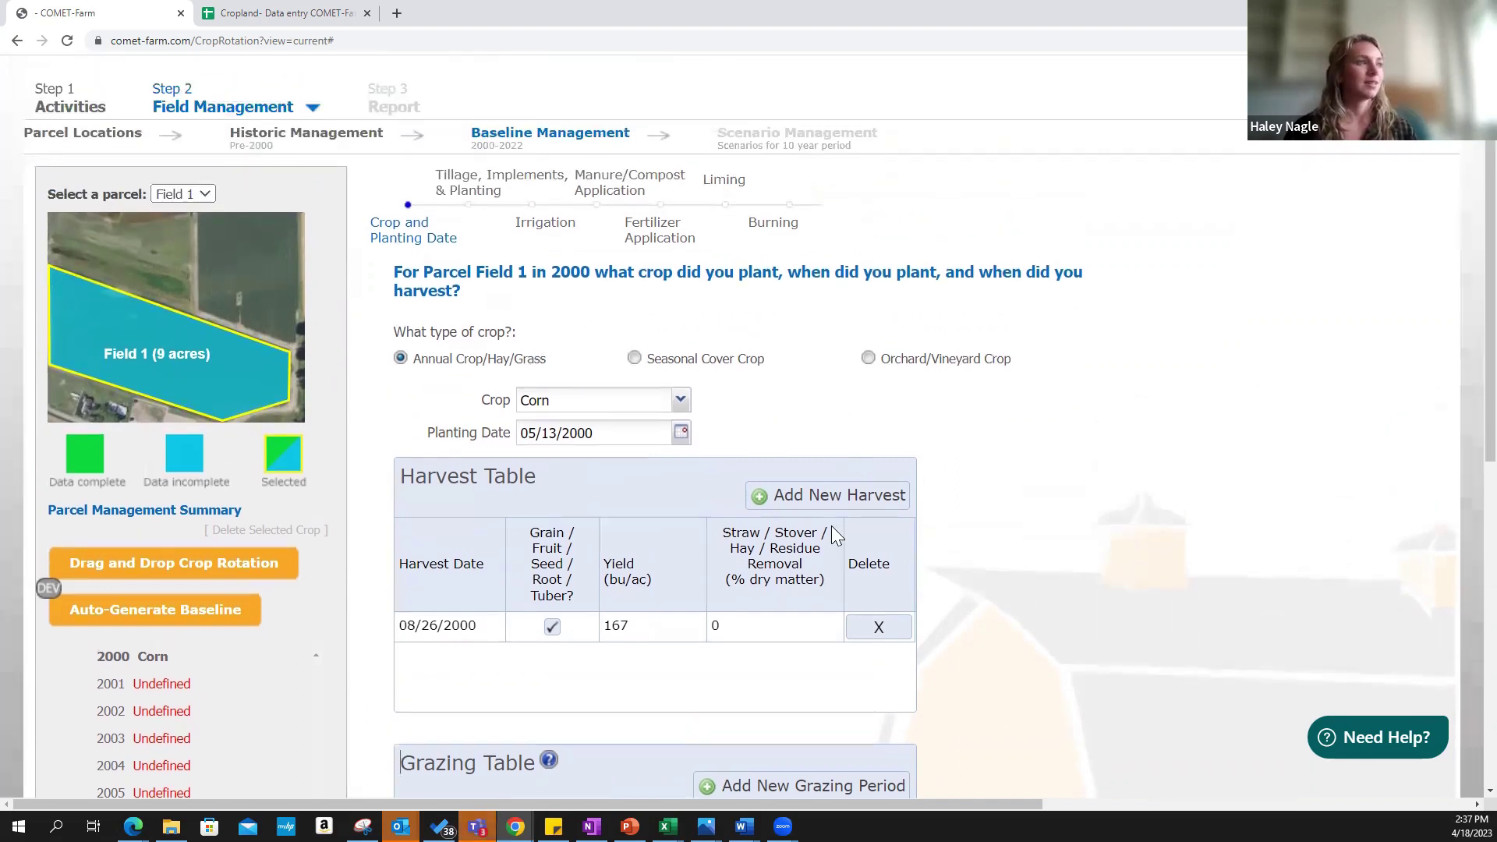
scroll(802, 530, "up", 1)
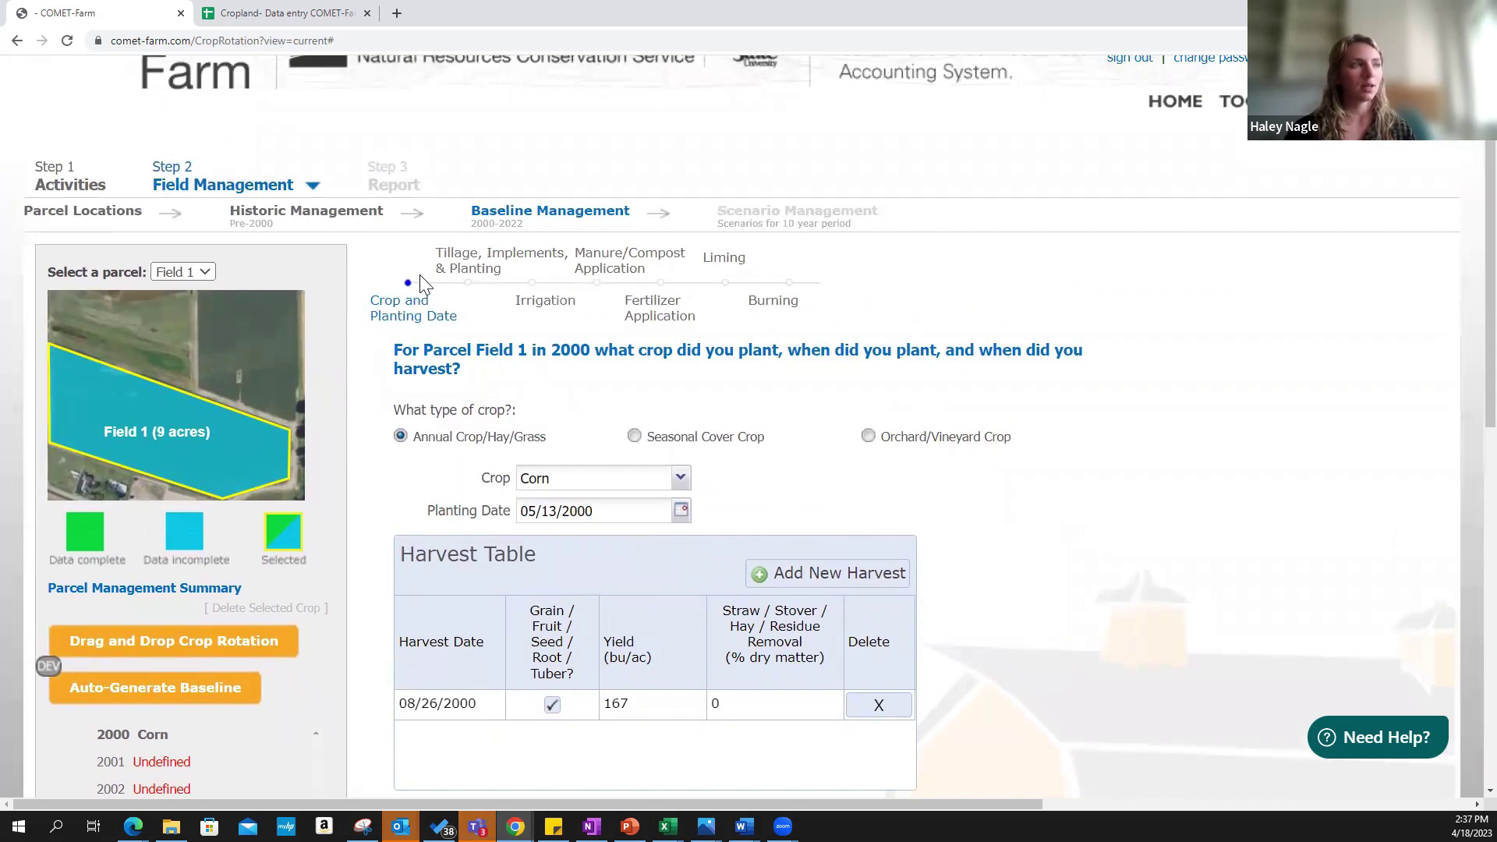
left_click(475, 276)
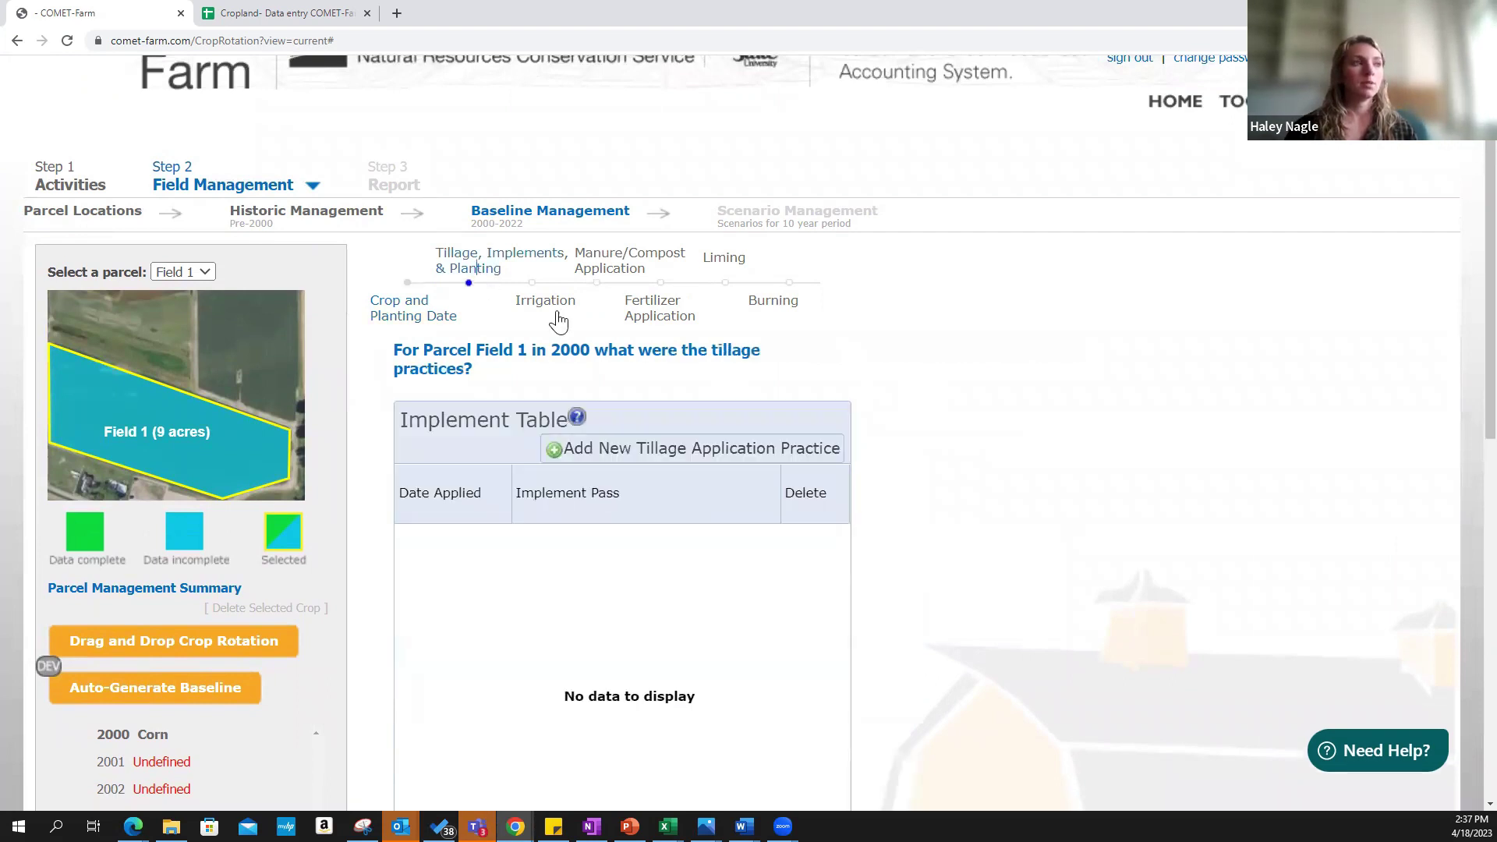
scroll(1092, 491, "down", 2)
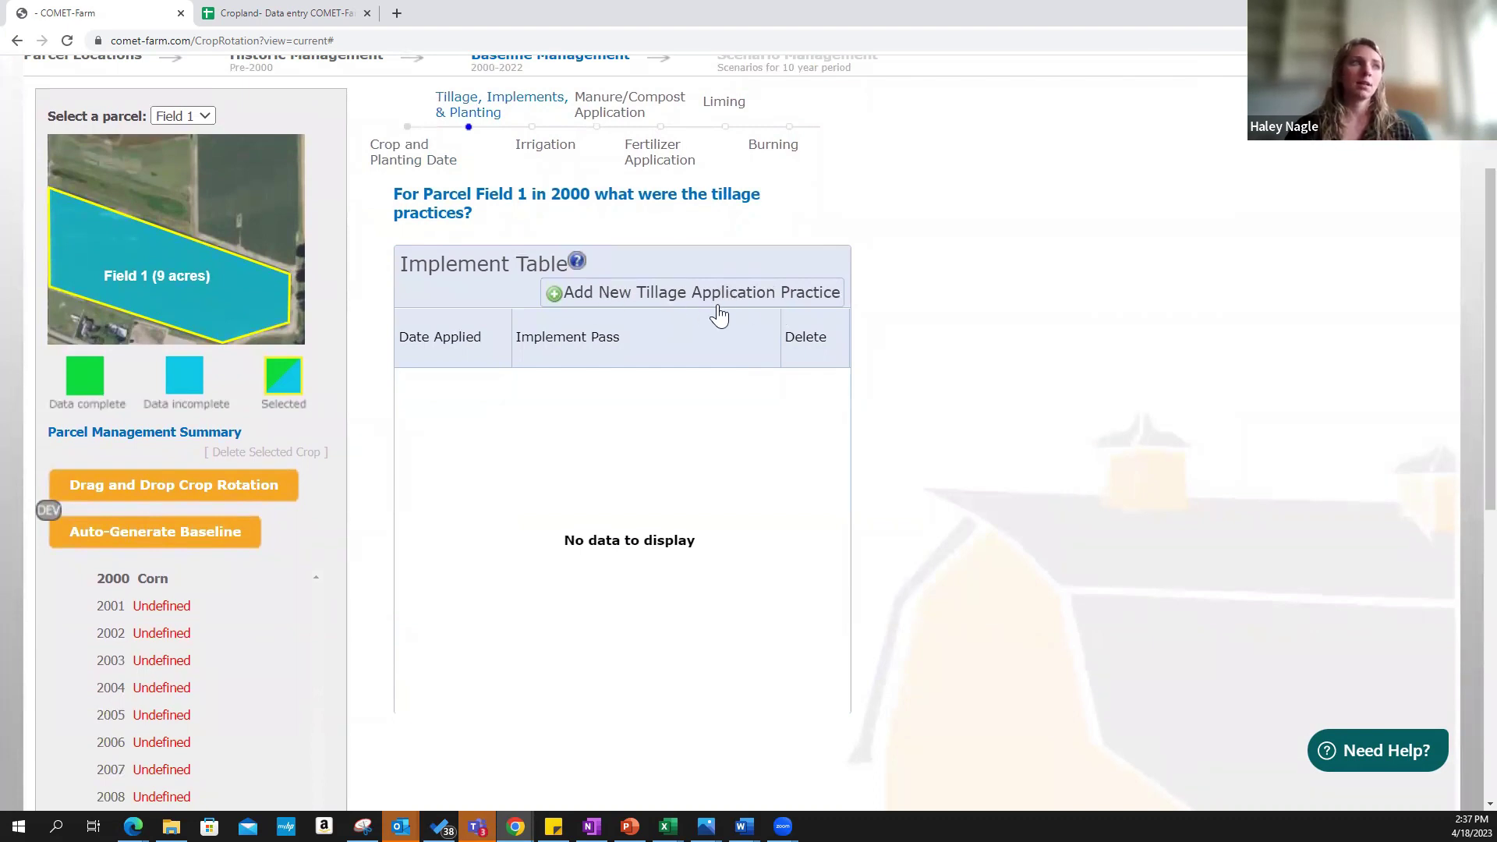
left_click(764, 300)
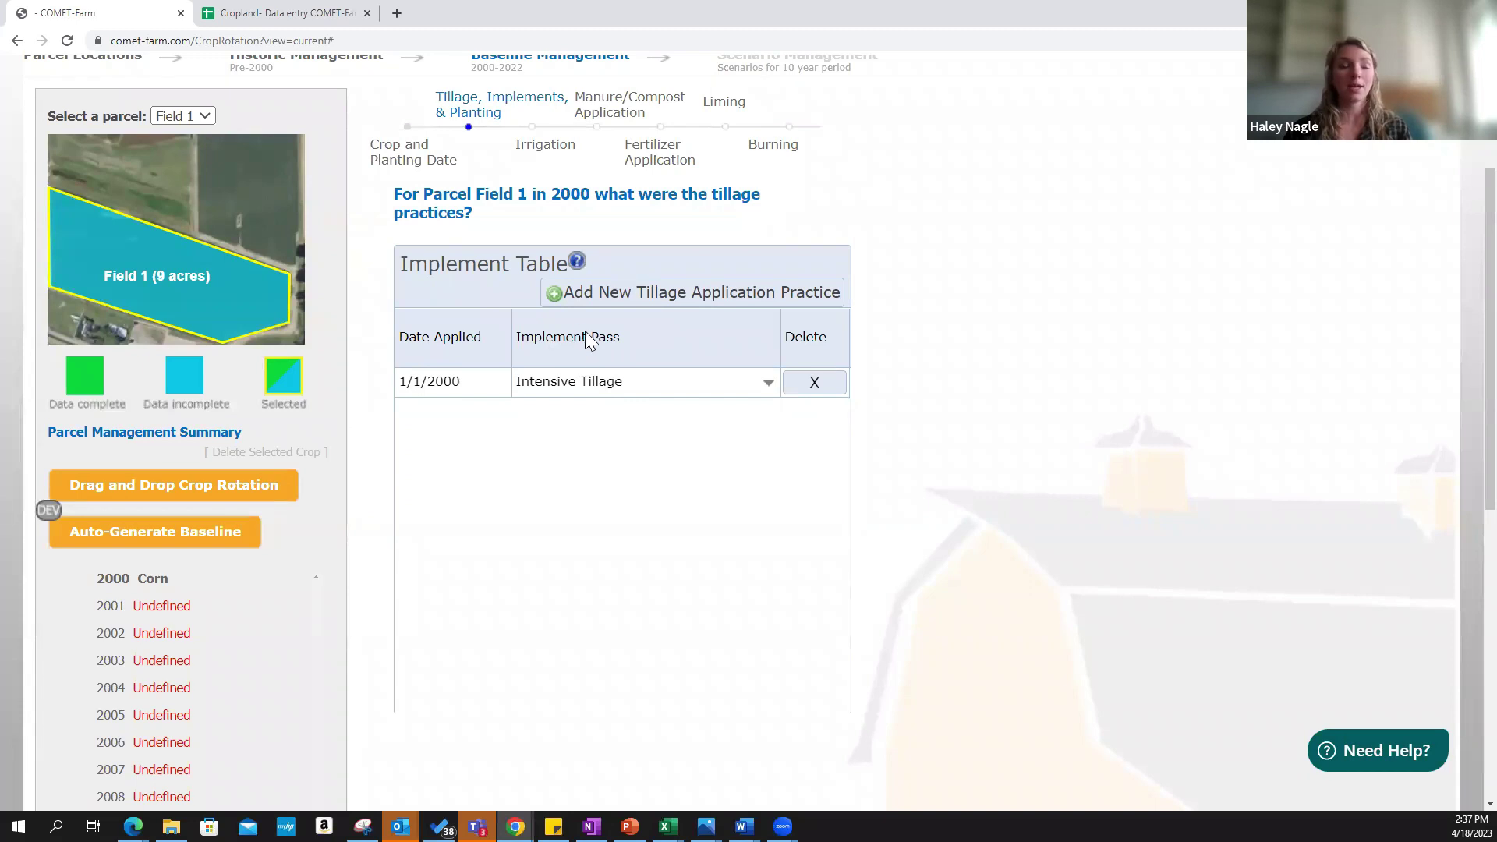
Examine the available implement pass options for the new tillage practice, from tillage classes to seeding and no-pass choices
left_click(644, 391)
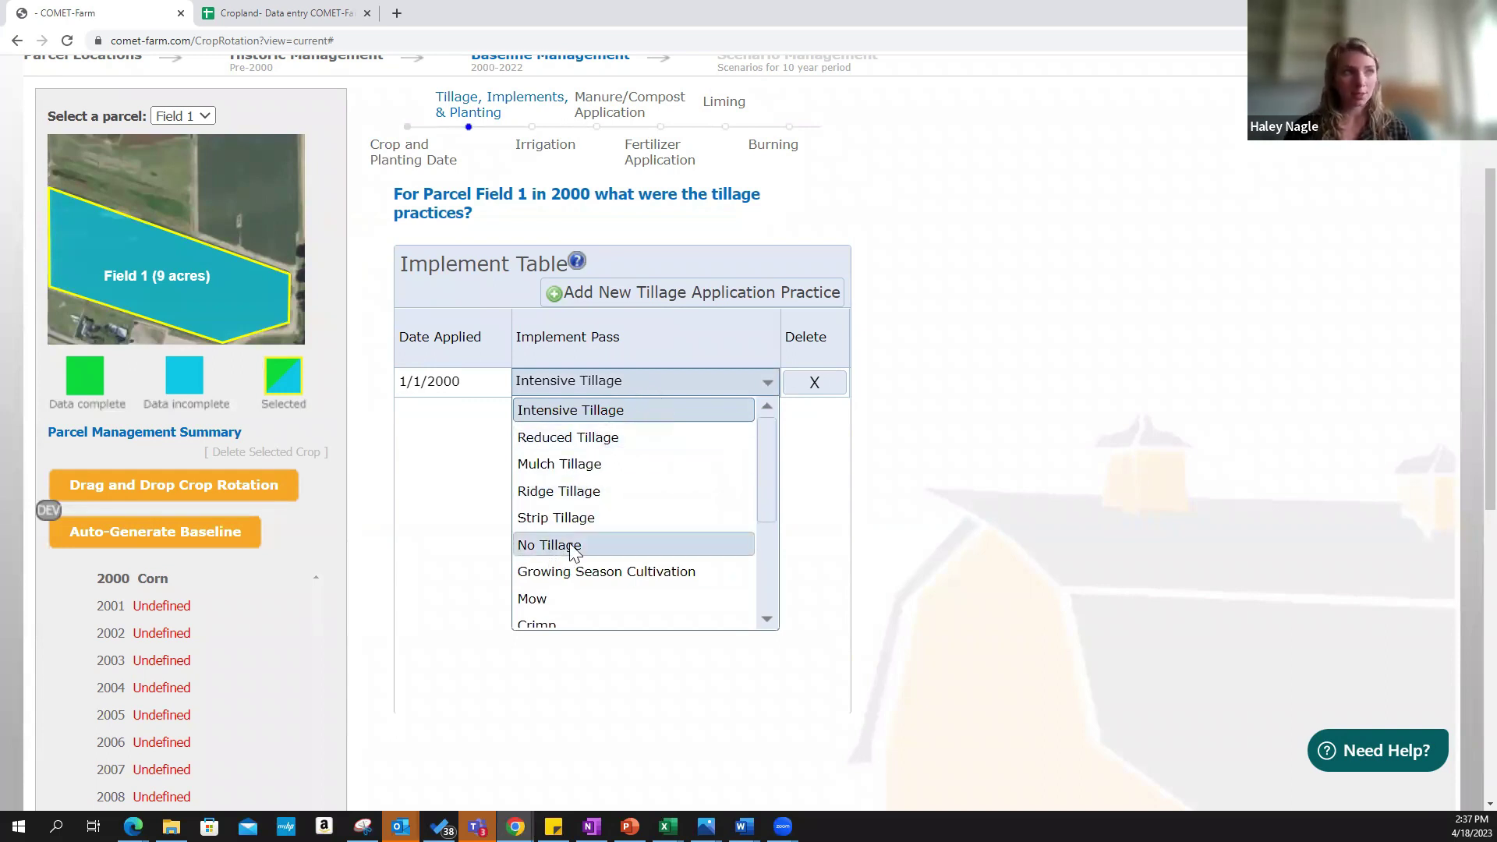
scroll(615, 545, "down", 2)
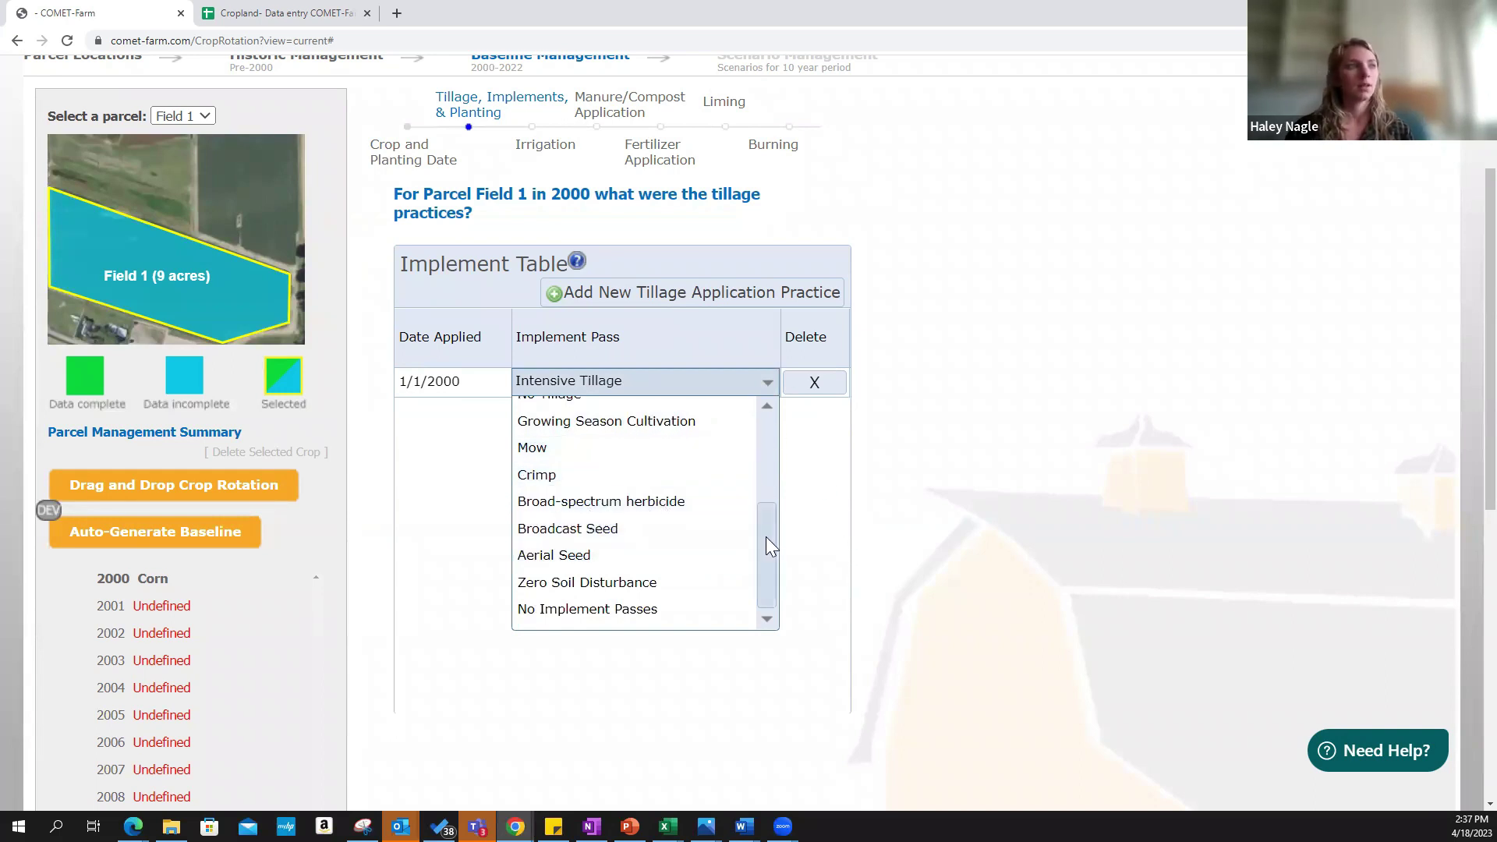
left_click_drag(768, 589, 772, 484)
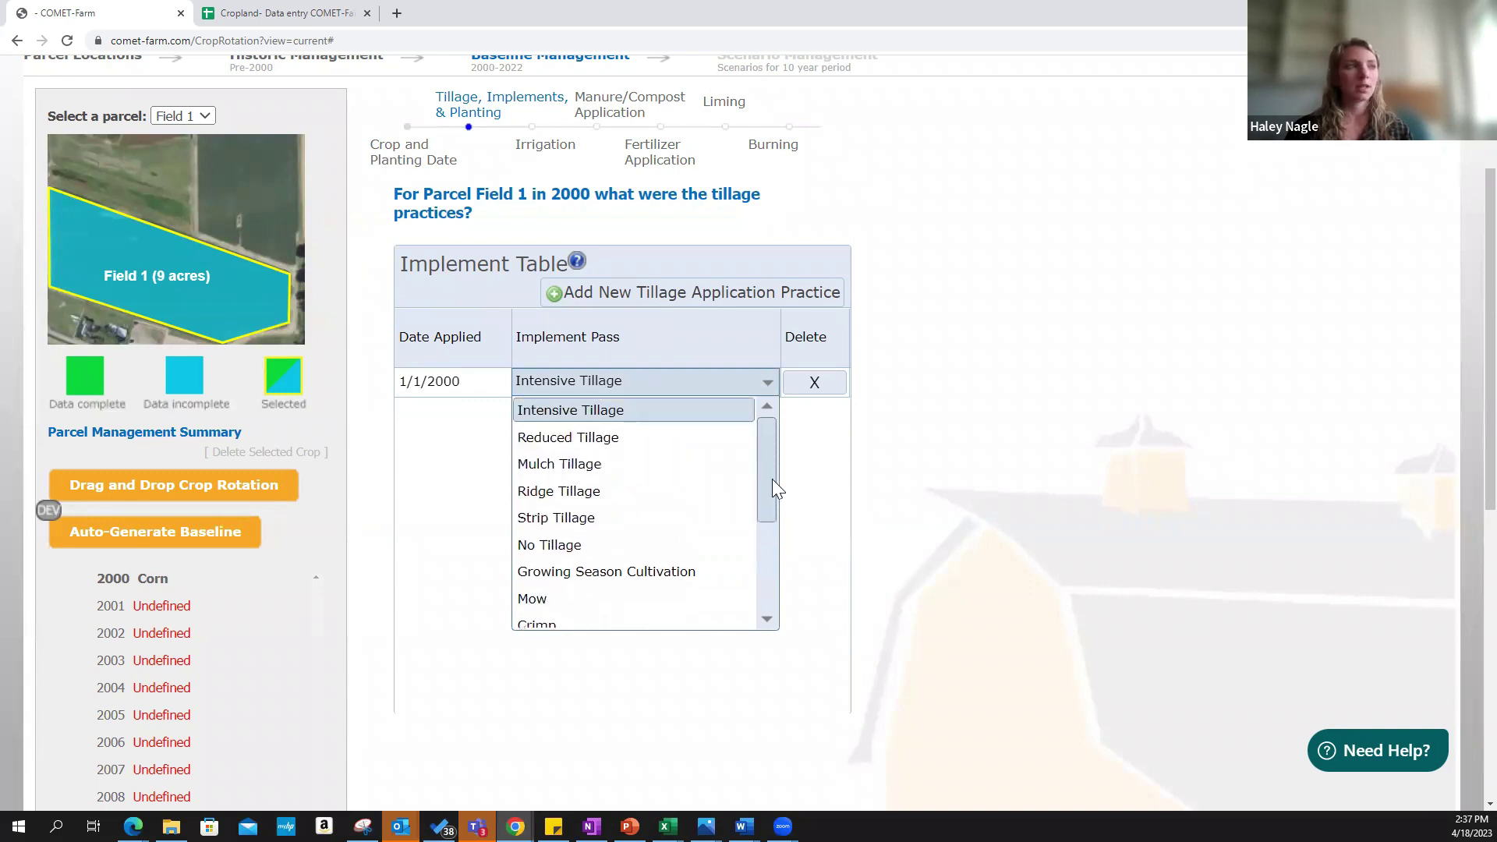
left_click(484, 452)
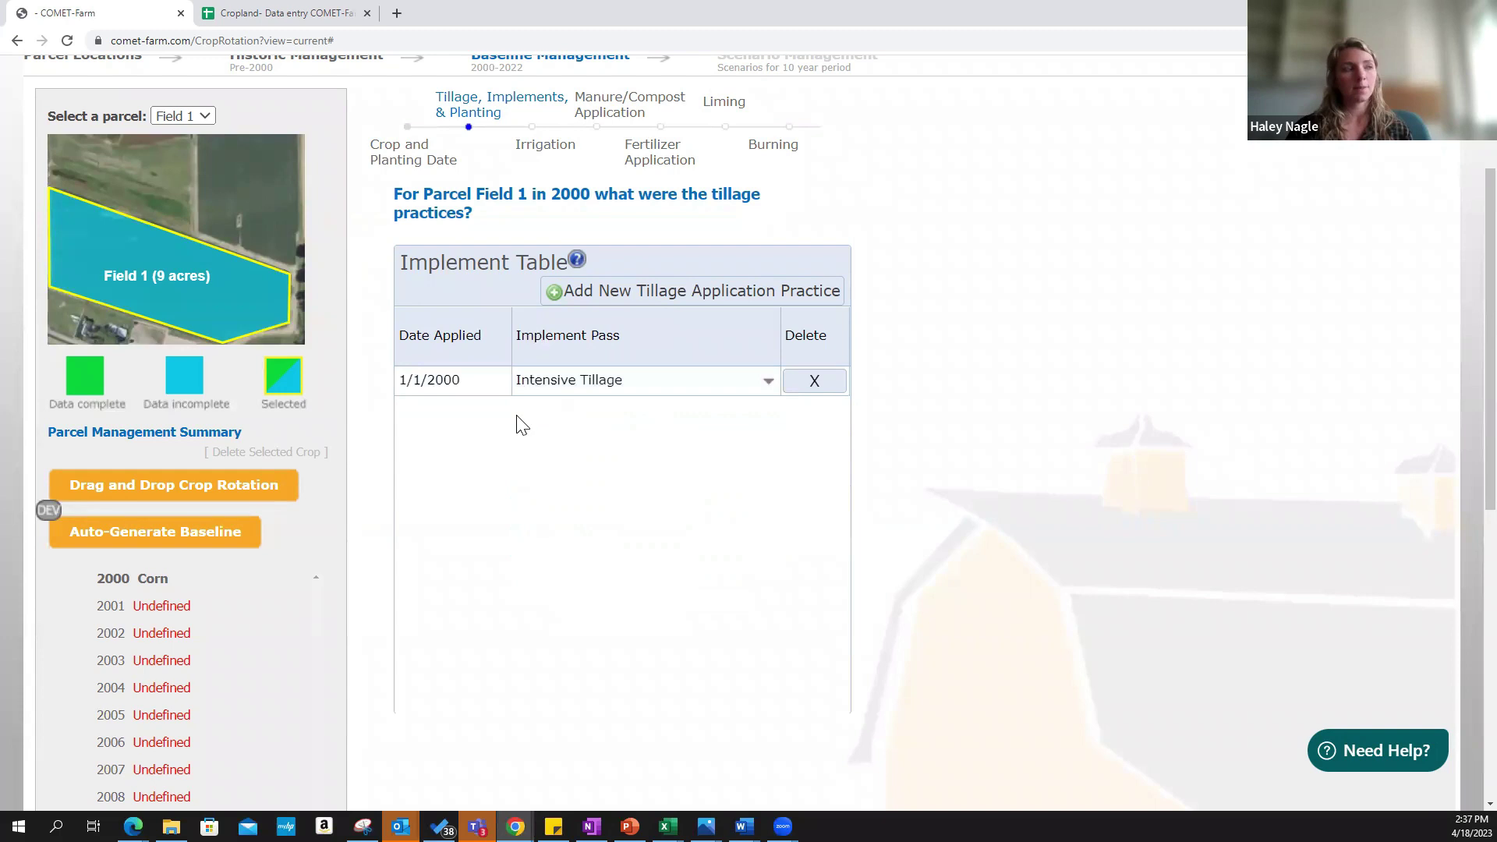
Set the tillage practice's date applied to 5/12/2000 and keep Intensive Tillage as its implement pass
left_click(503, 387)
left_click(498, 381)
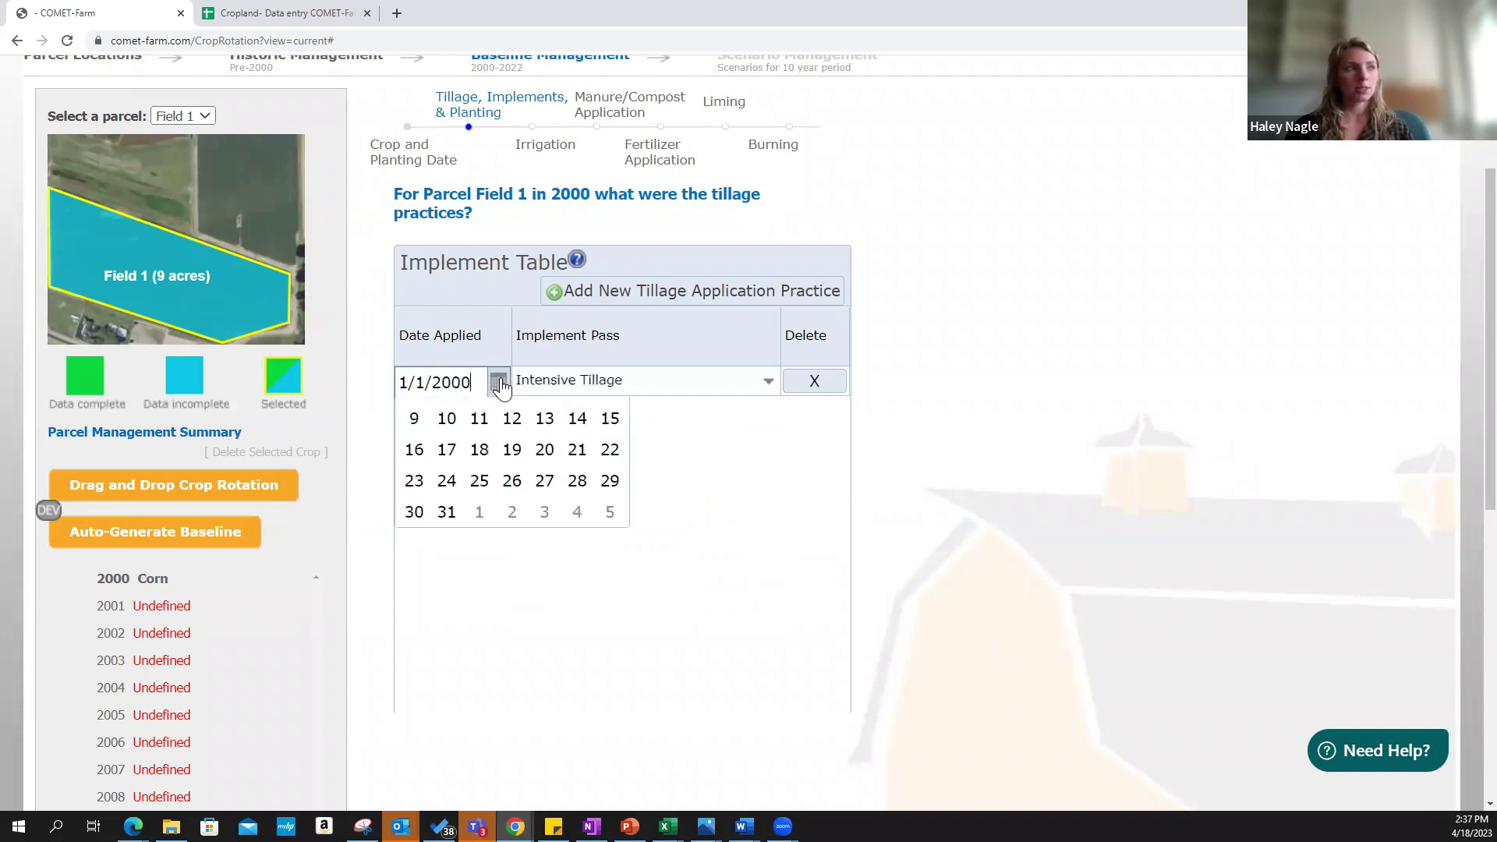
left_click(613, 414)
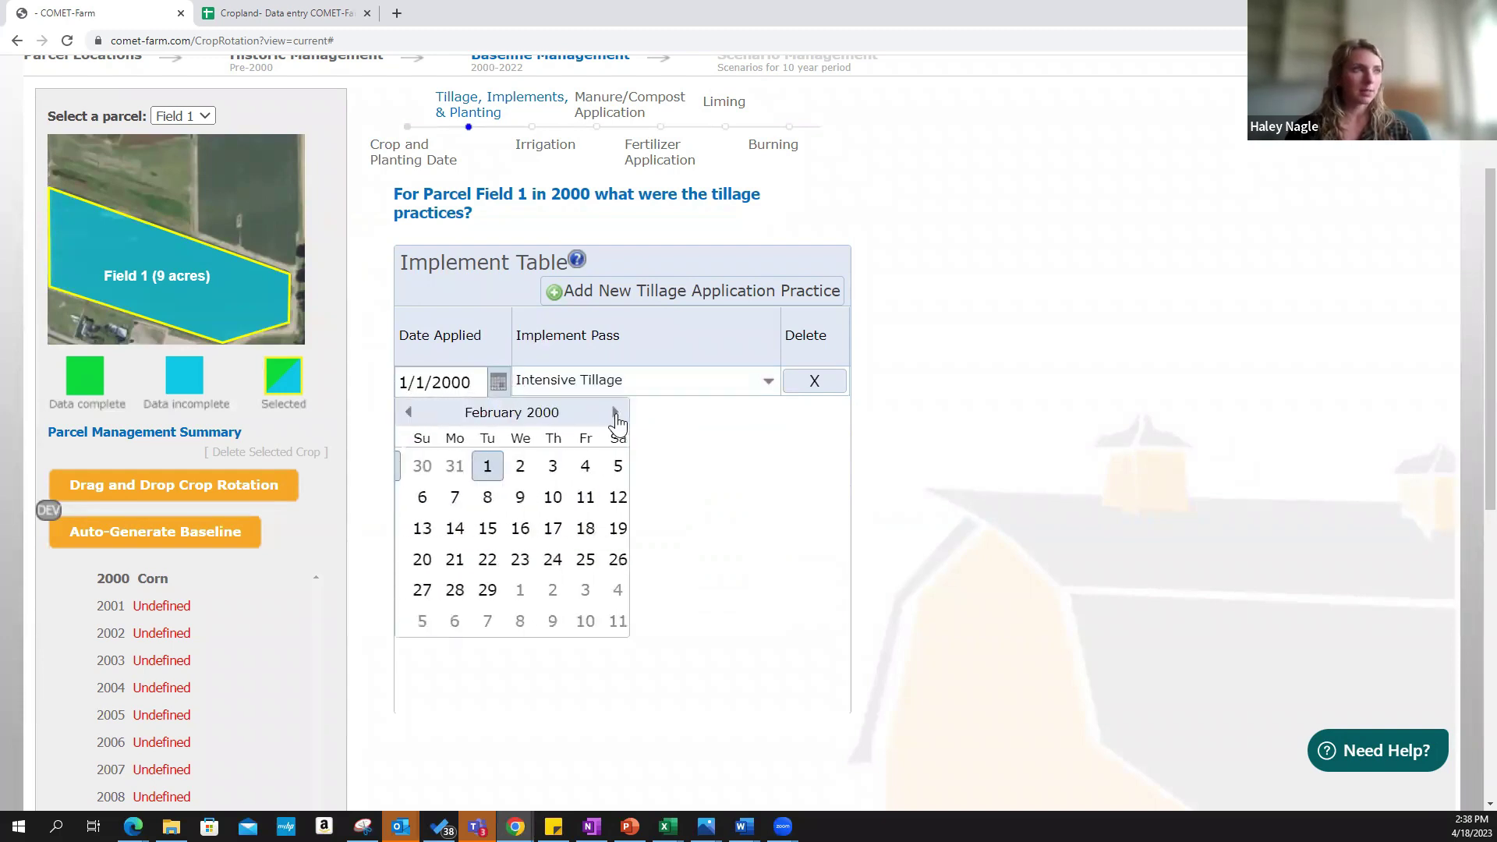
left_click(615, 414)
left_click(615, 414)
left_click(615, 414)
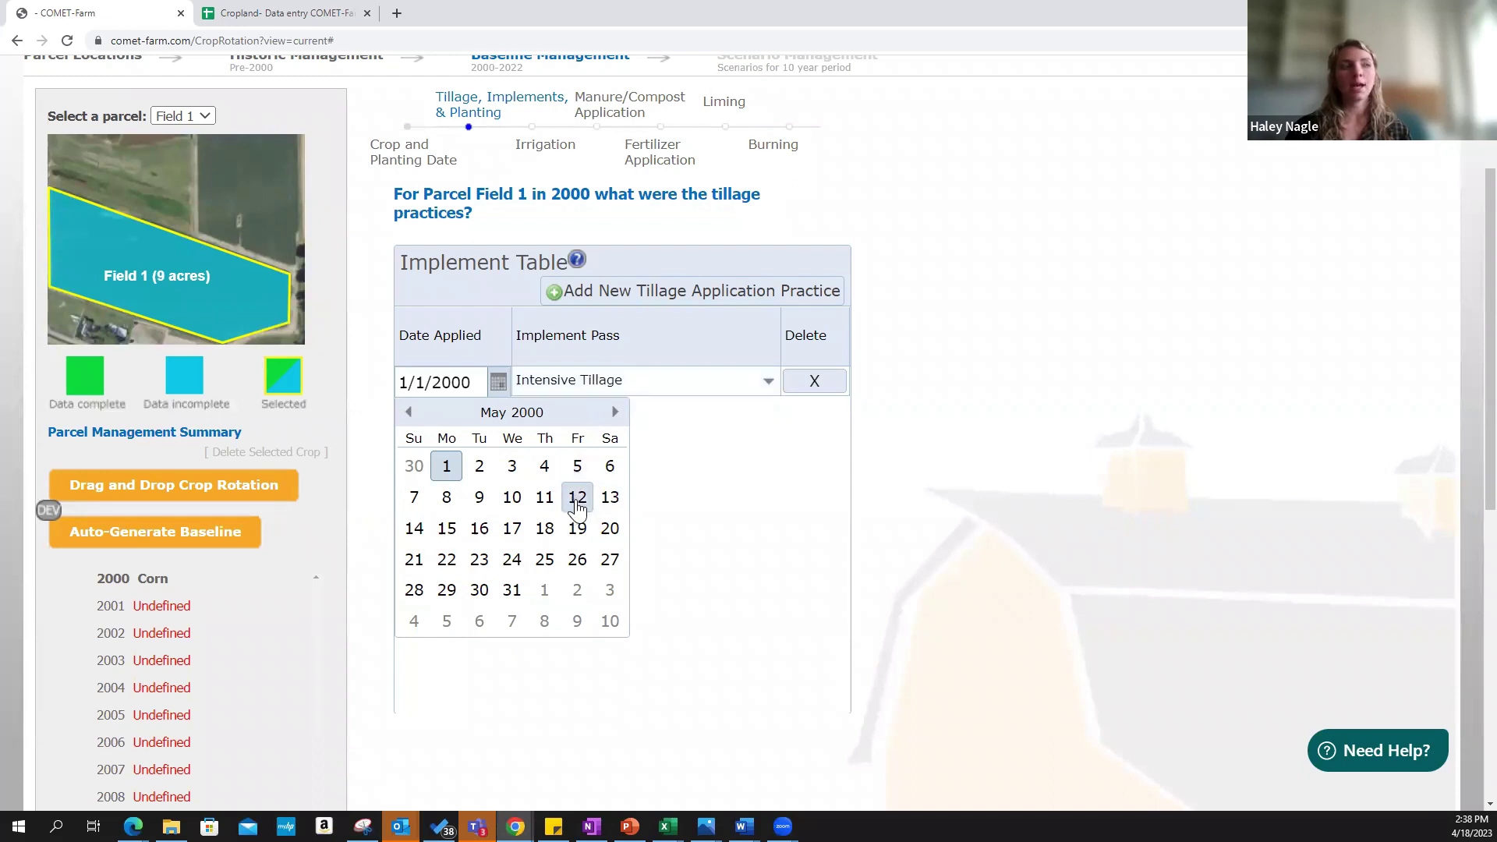
left_click(574, 505)
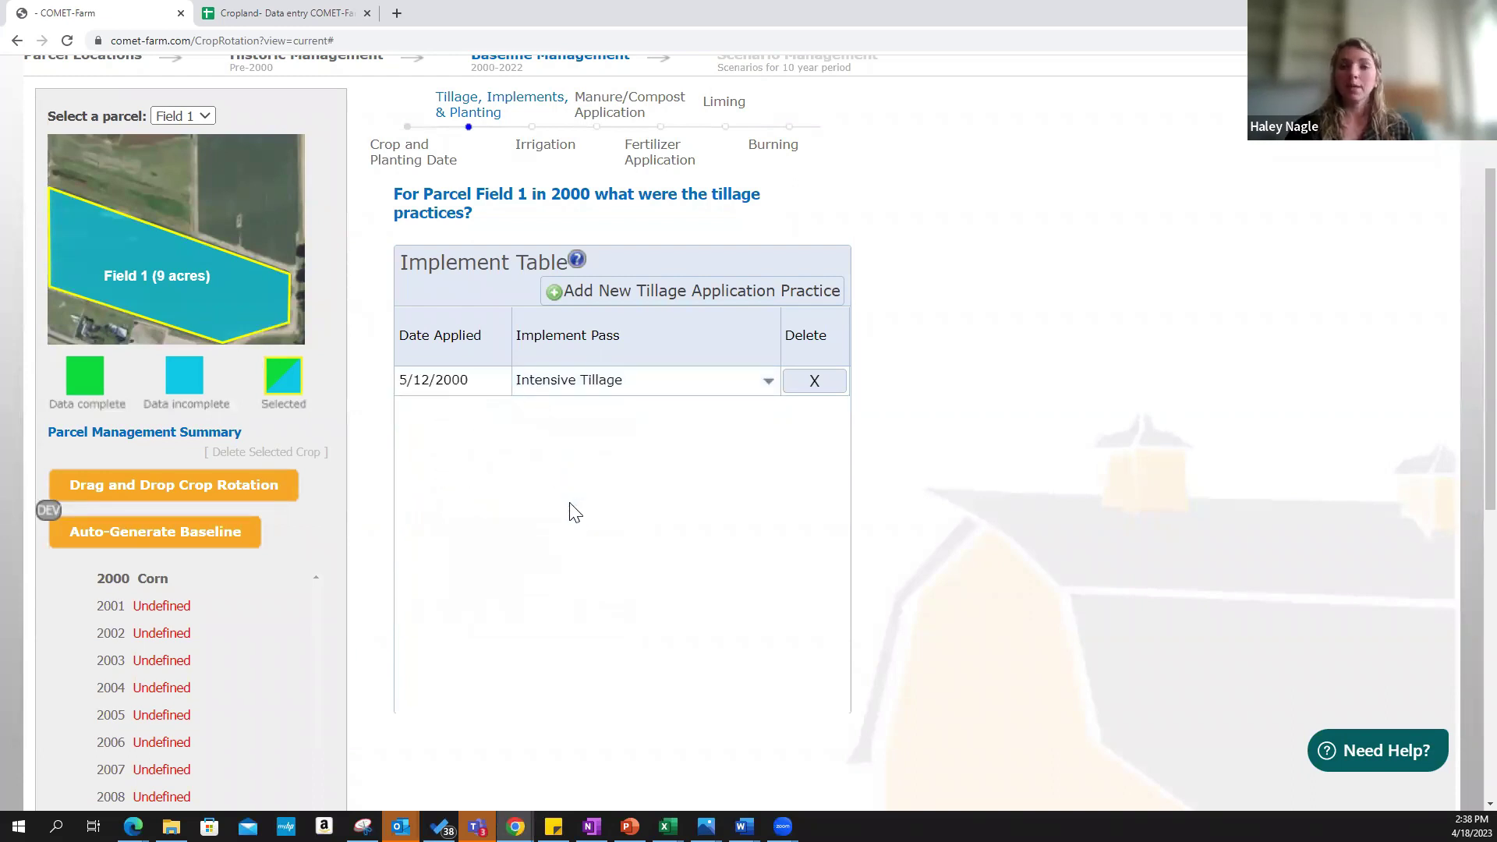
left_click(621, 402)
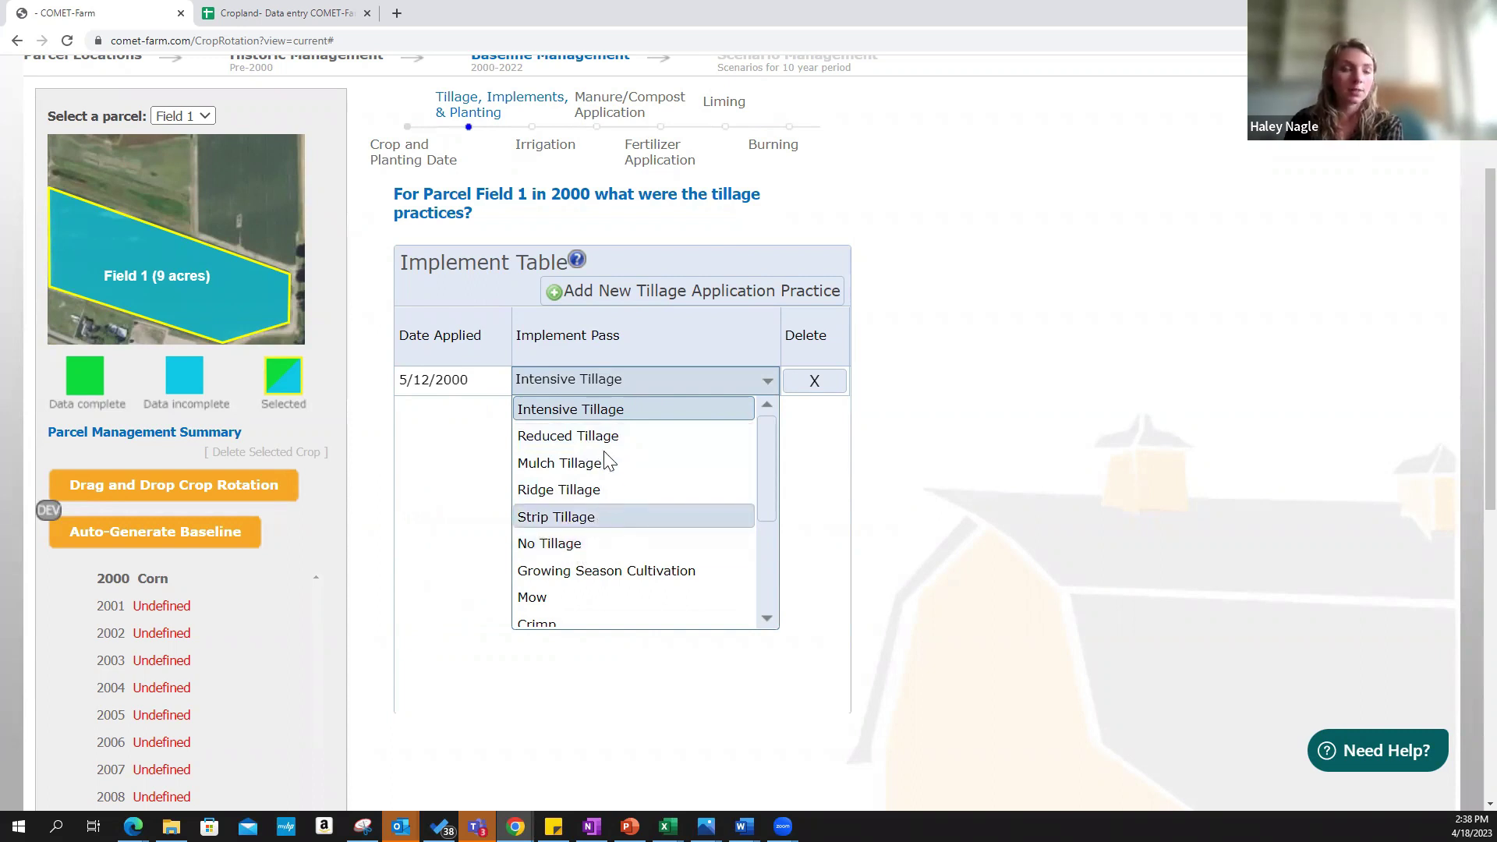
left_click(1023, 476)
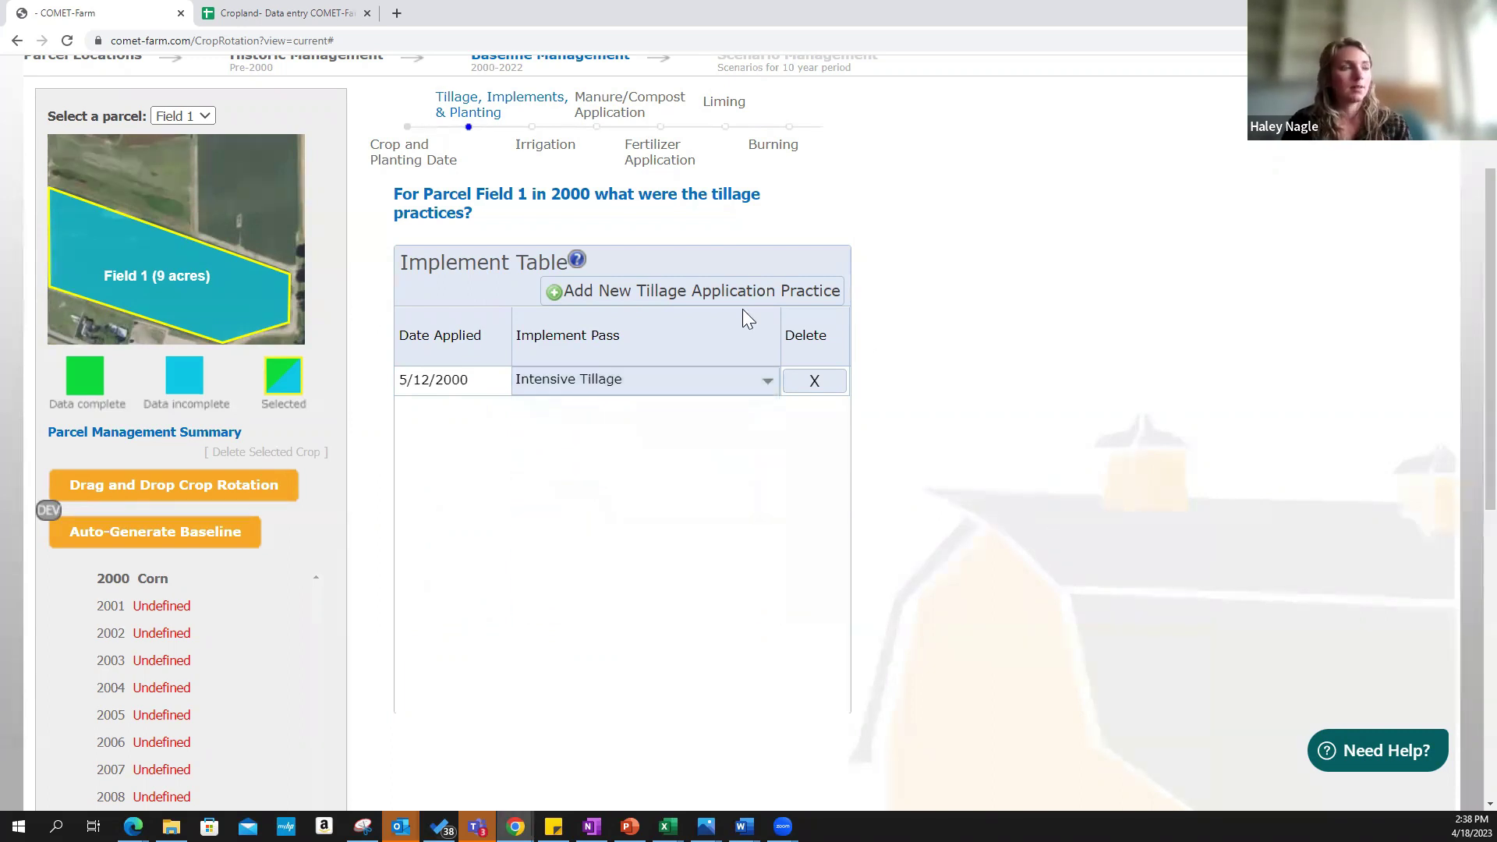
Add three extra tillage practices to the Implement Table, then delete them so only the 5/12/2000 pass is kept
double_click(718, 293)
left_click(712, 290)
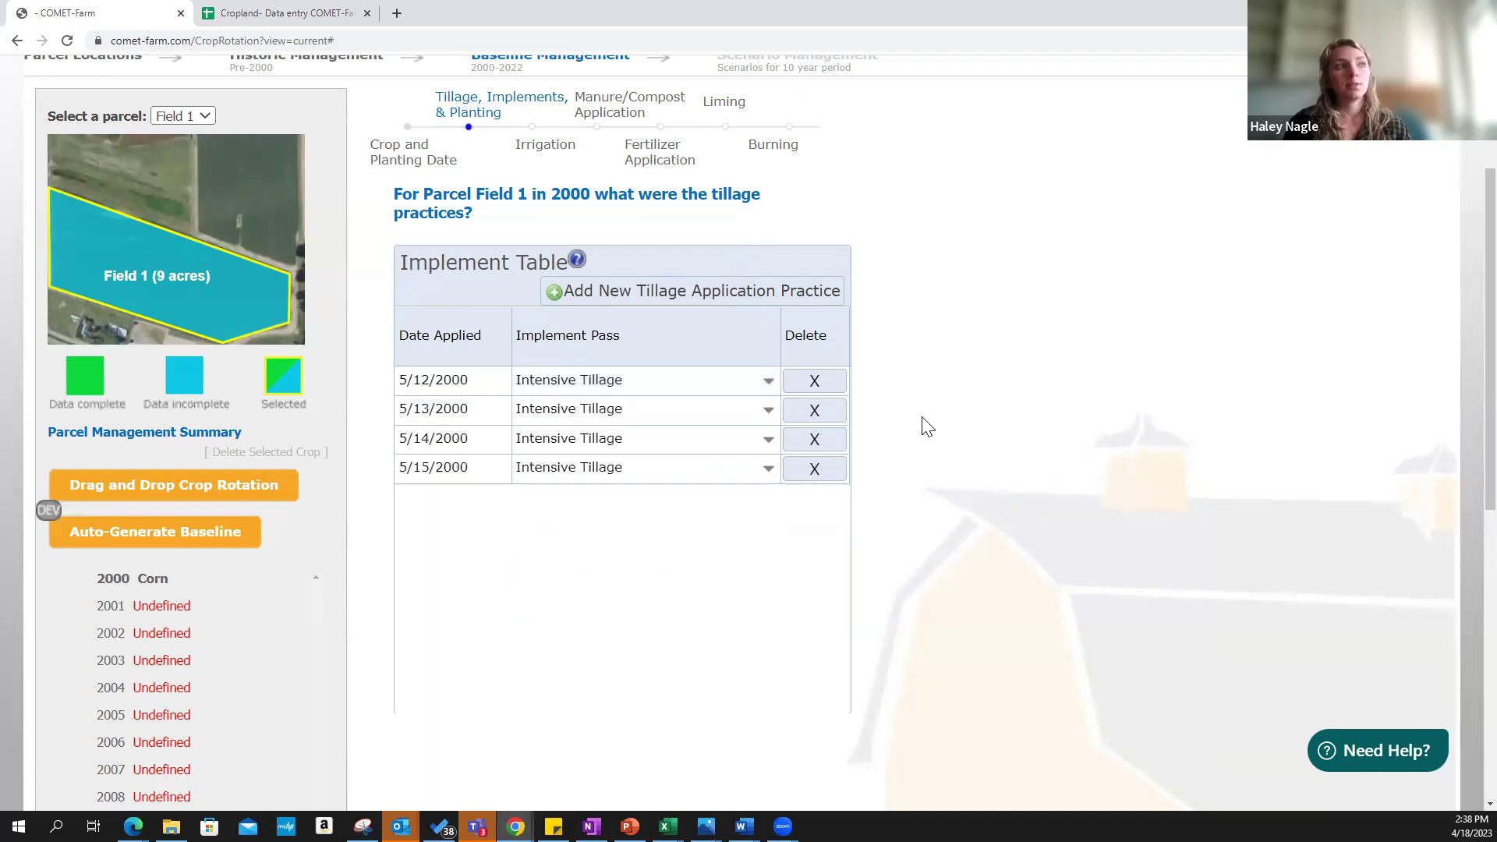
left_click(819, 431)
left_click(817, 421)
left_click(816, 421)
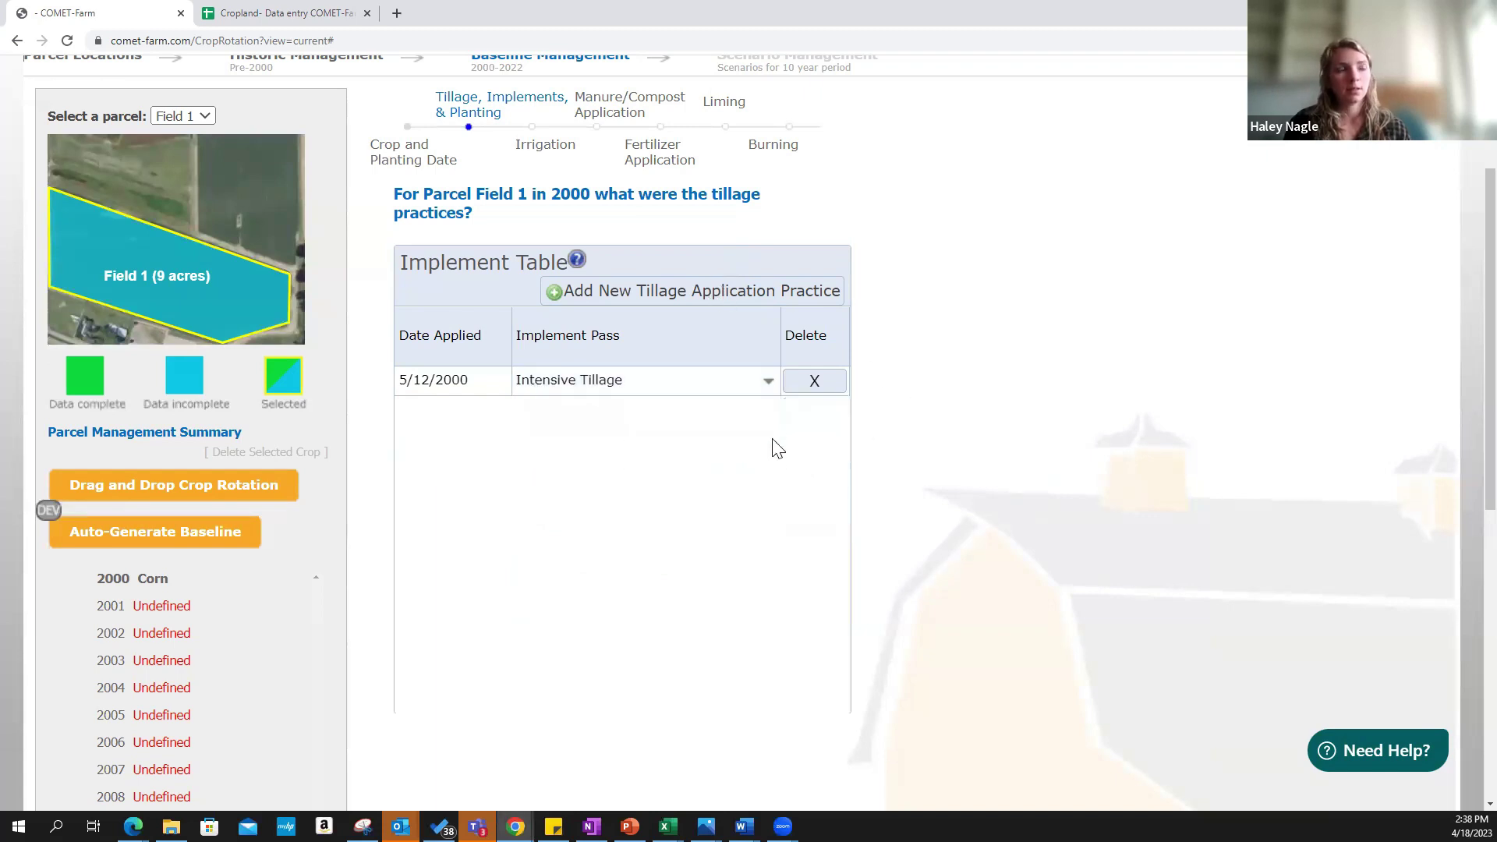
Review the tillage class definitions in the Implement Table help and look over the COMET-Tools support articles, closing both
left_click(576, 260)
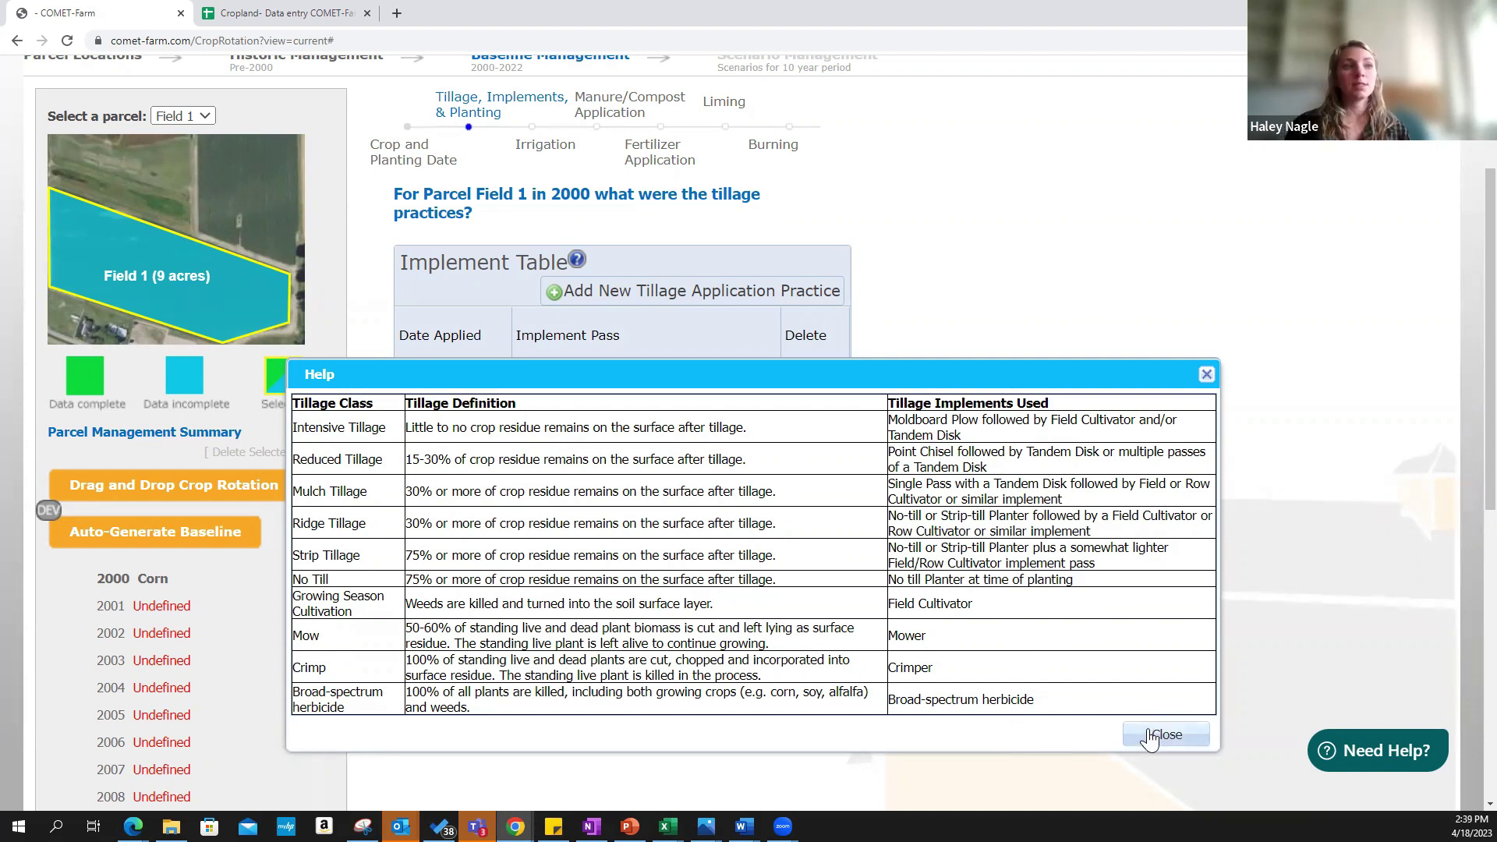
left_click(1381, 750)
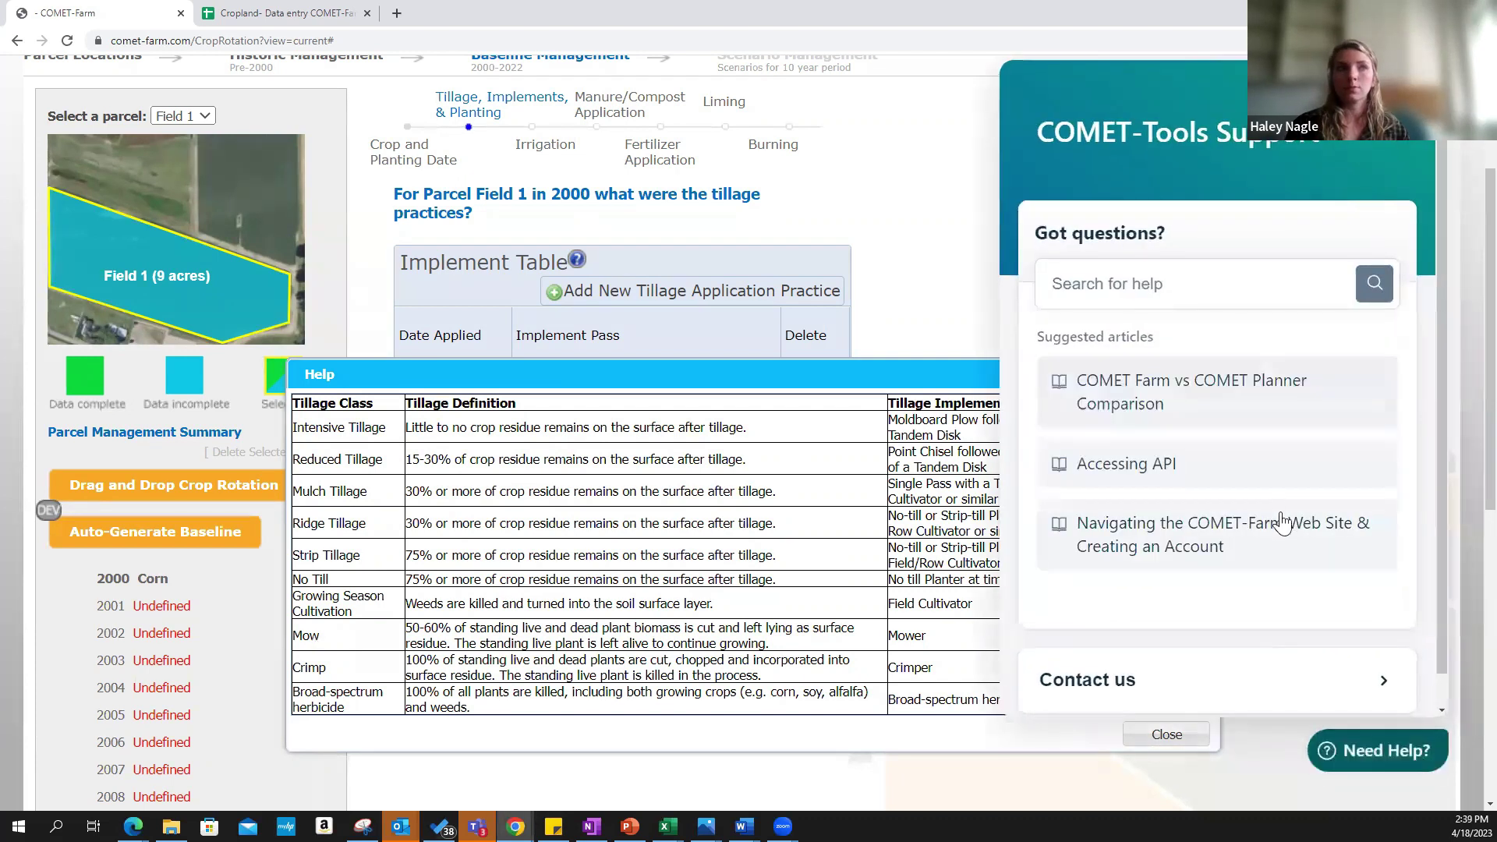
scroll(1281, 538, "down", 1)
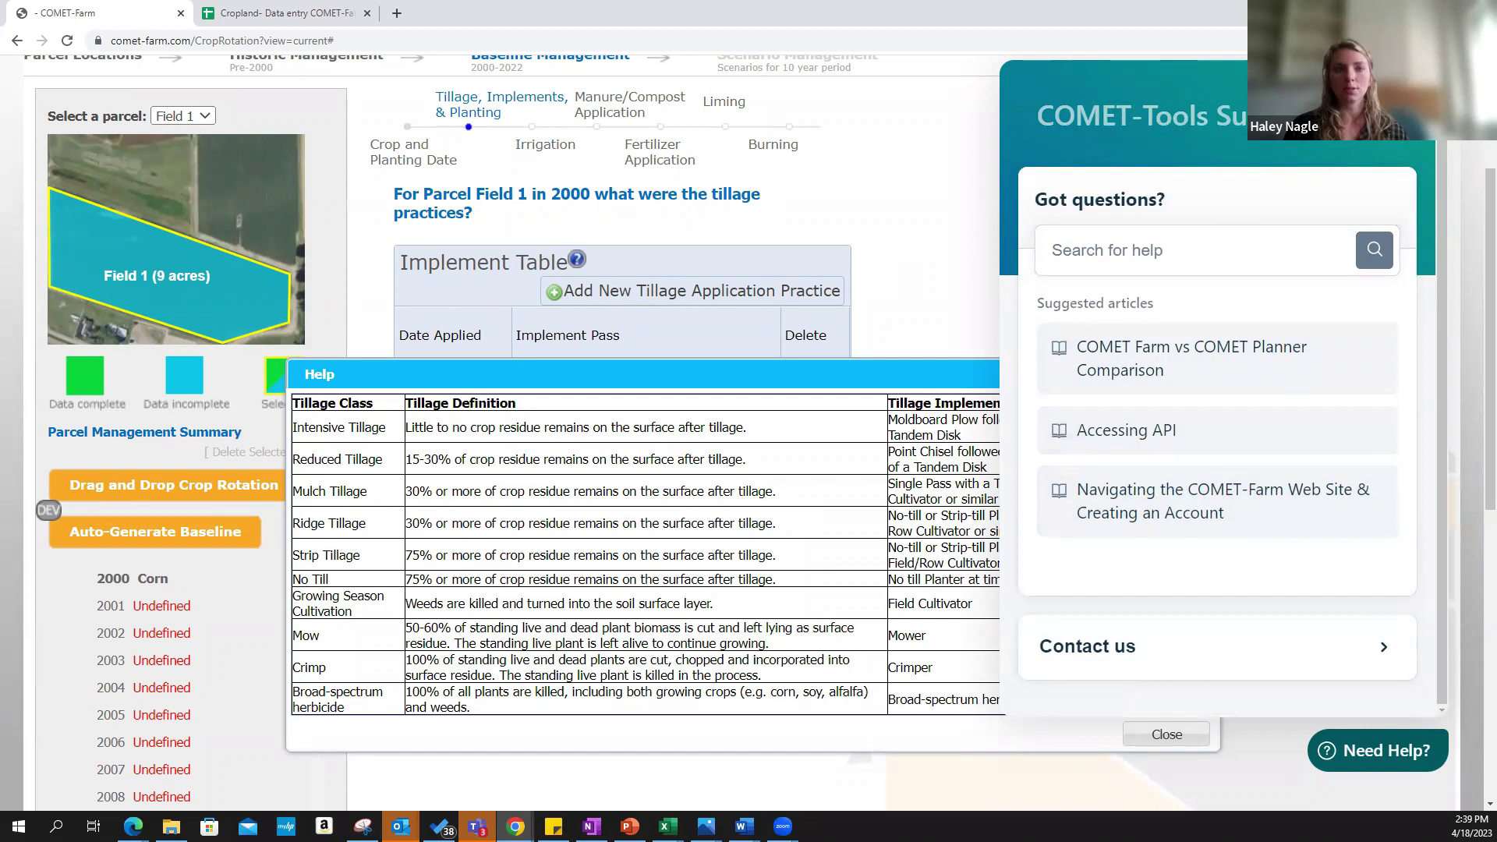
left_click(1200, 752)
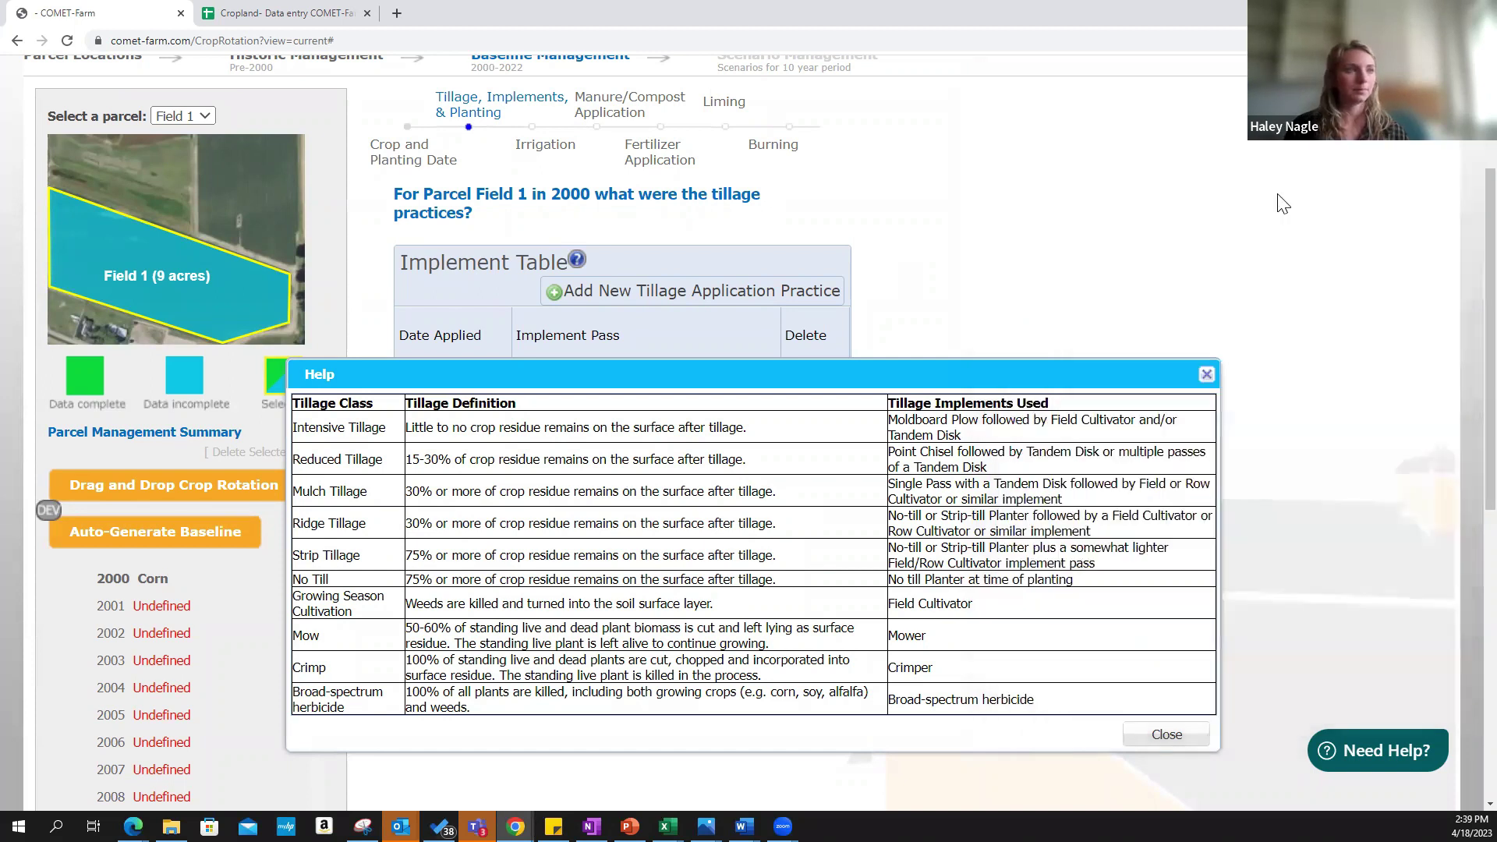
left_click(1163, 747)
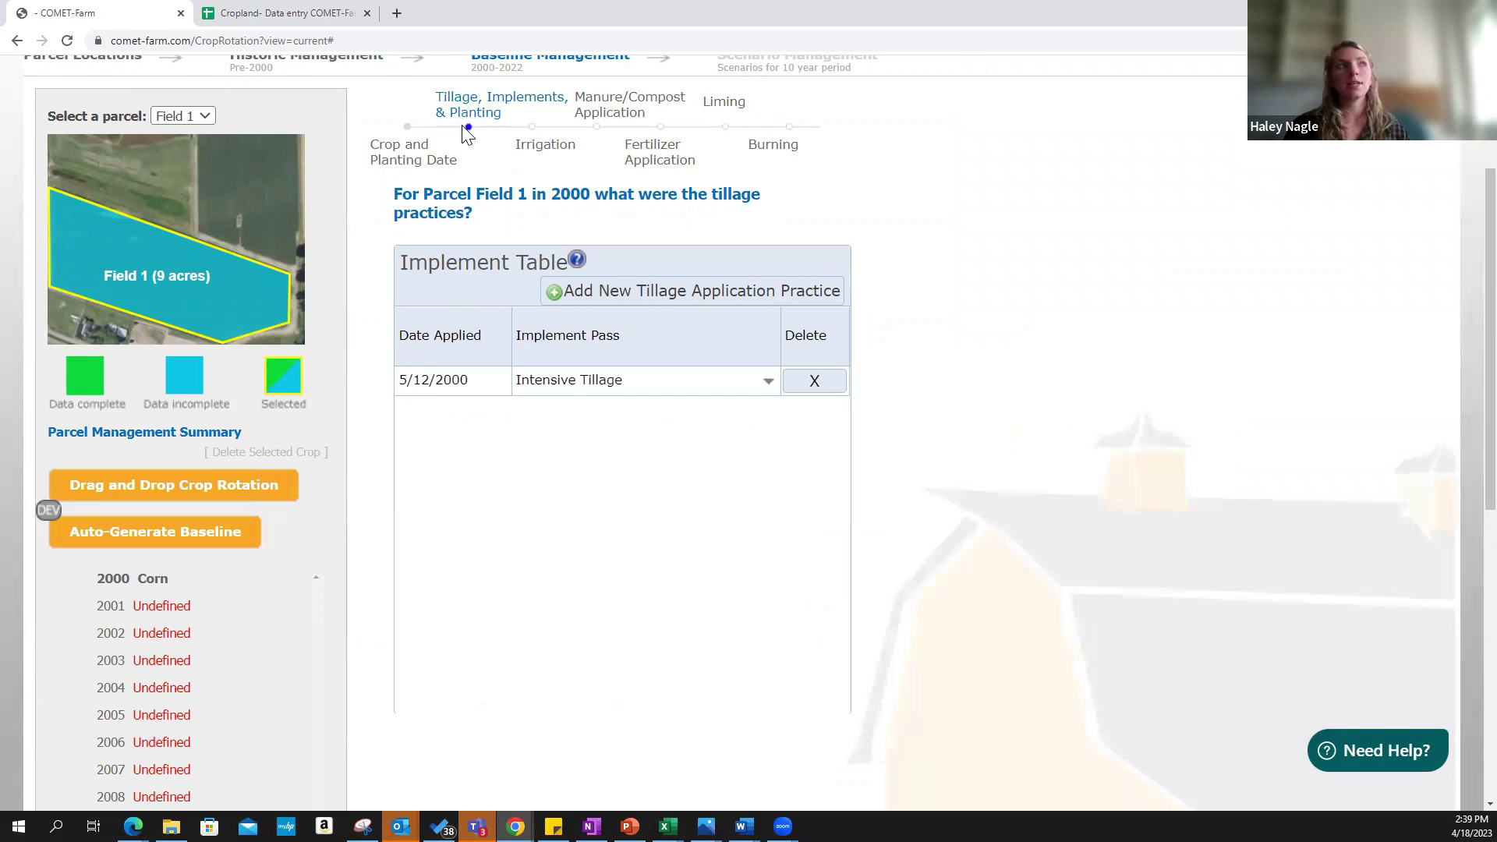
Continue from the tillage practices to Field 1's irrigation practices for 2000
scroll(528, 470, "down", 6)
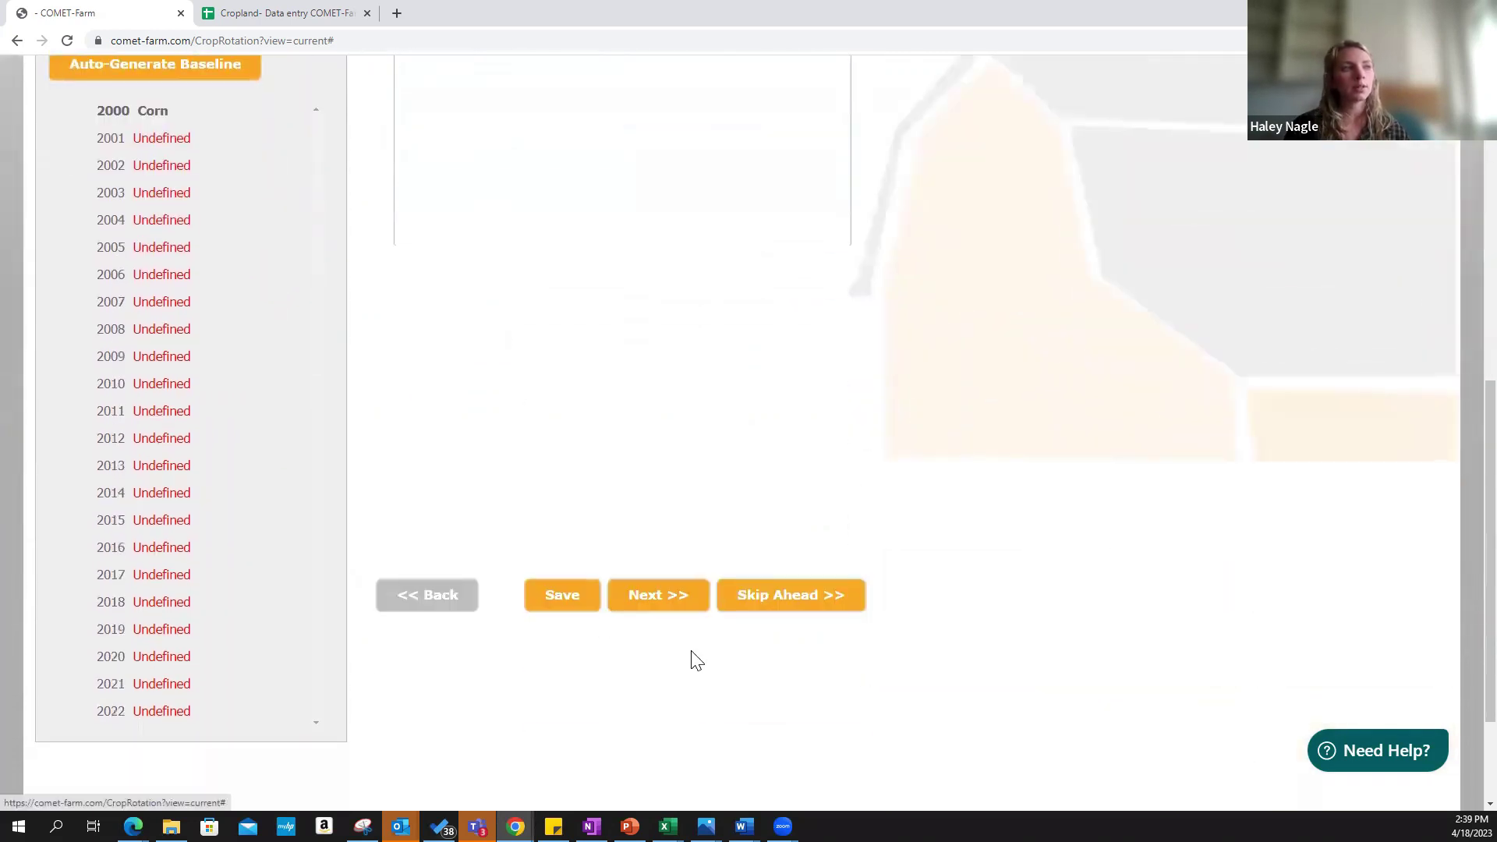
left_click(693, 606)
scroll(803, 512, "up", 2)
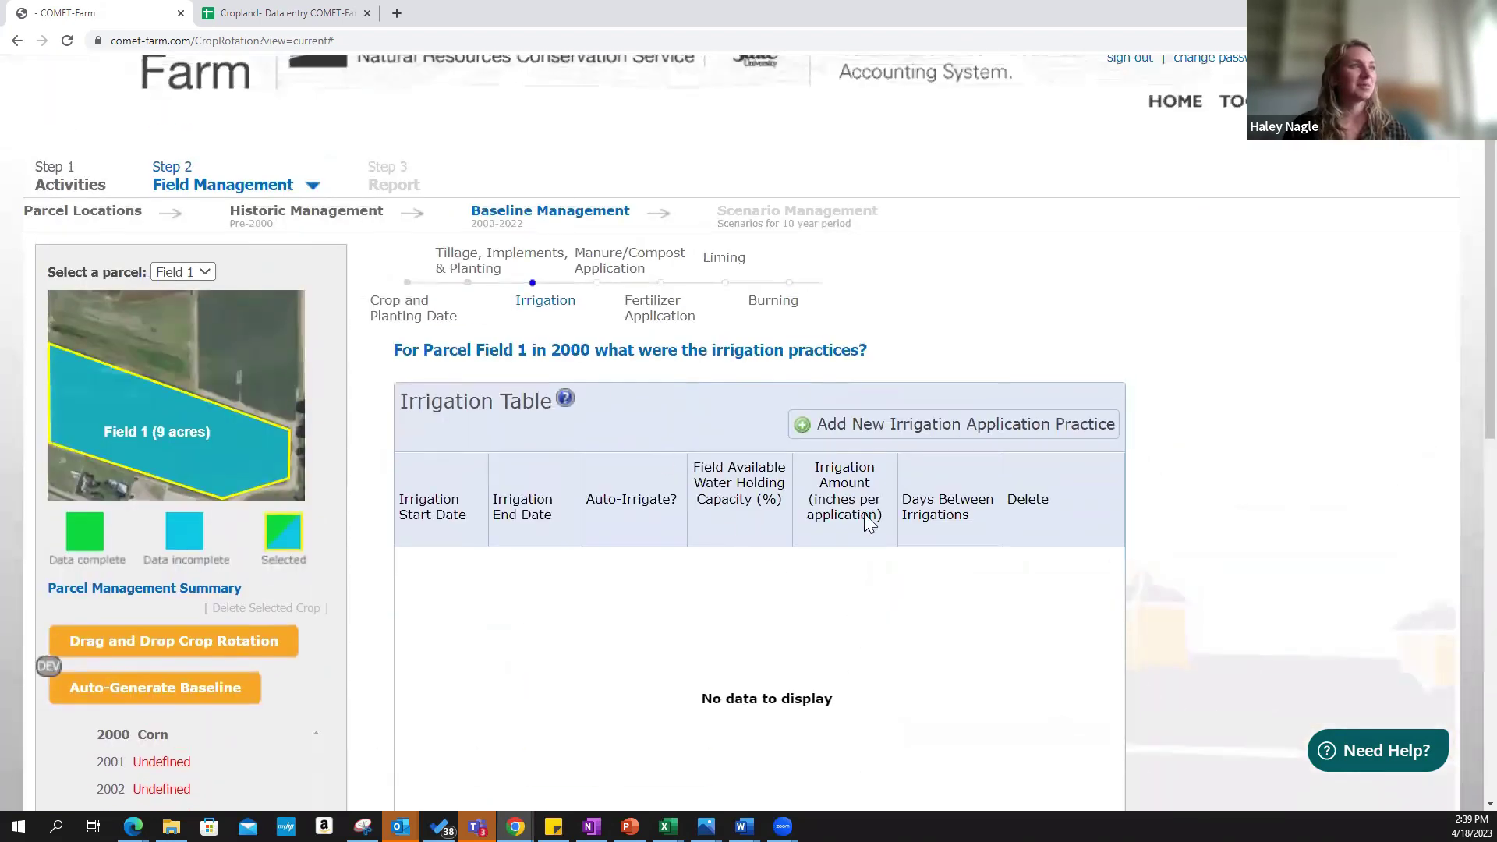
scroll(864, 513, "down", 1)
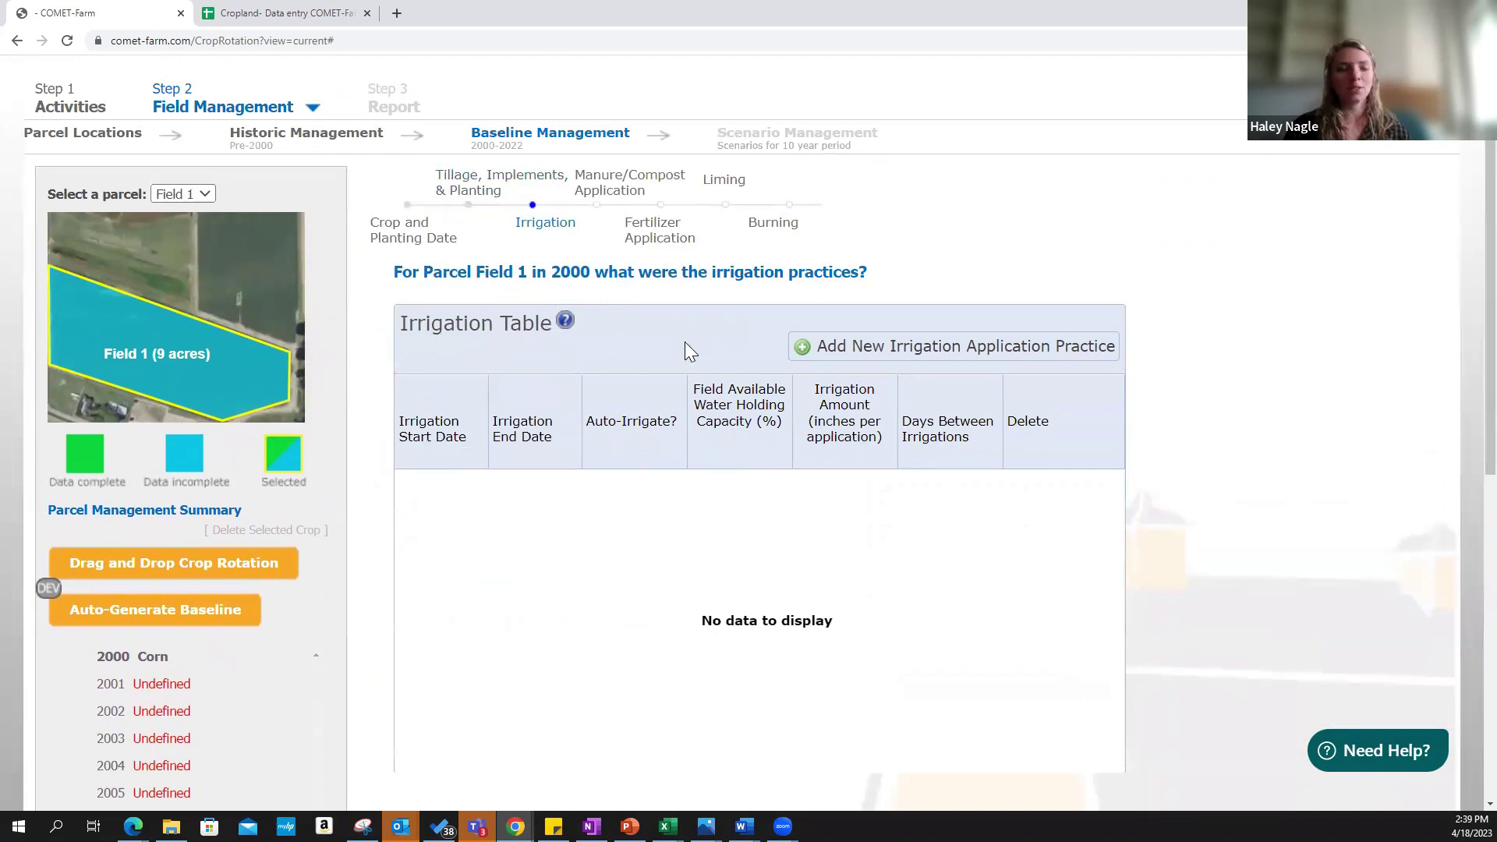
Add four irrigation application practices to the Irrigation Table, then delete all but the one dated 1/1/2000
left_click(867, 350)
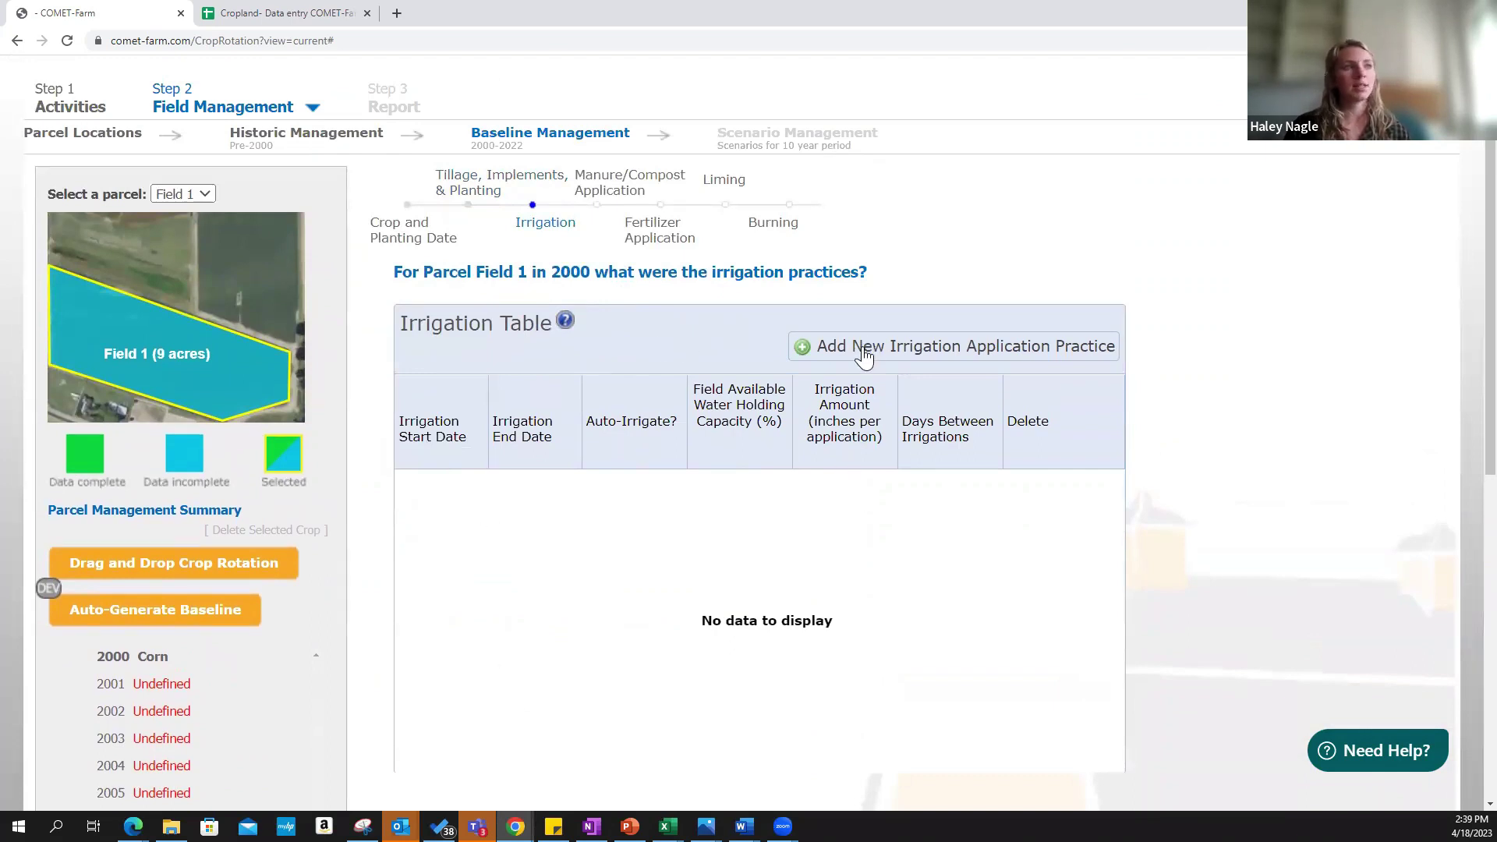
left_click(865, 352)
left_click(864, 355)
left_click(863, 354)
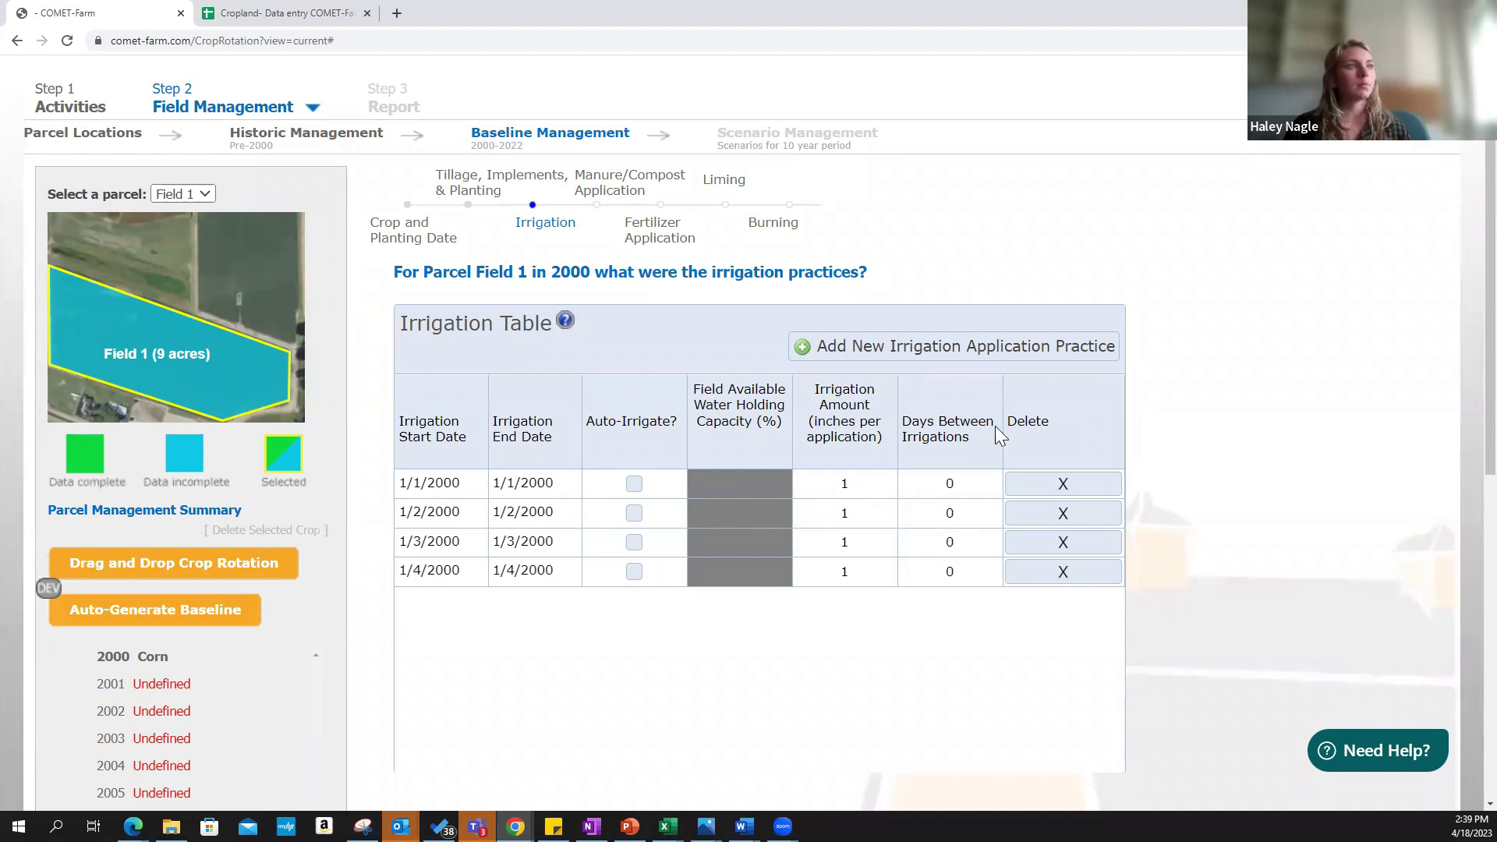
left_click(1058, 519)
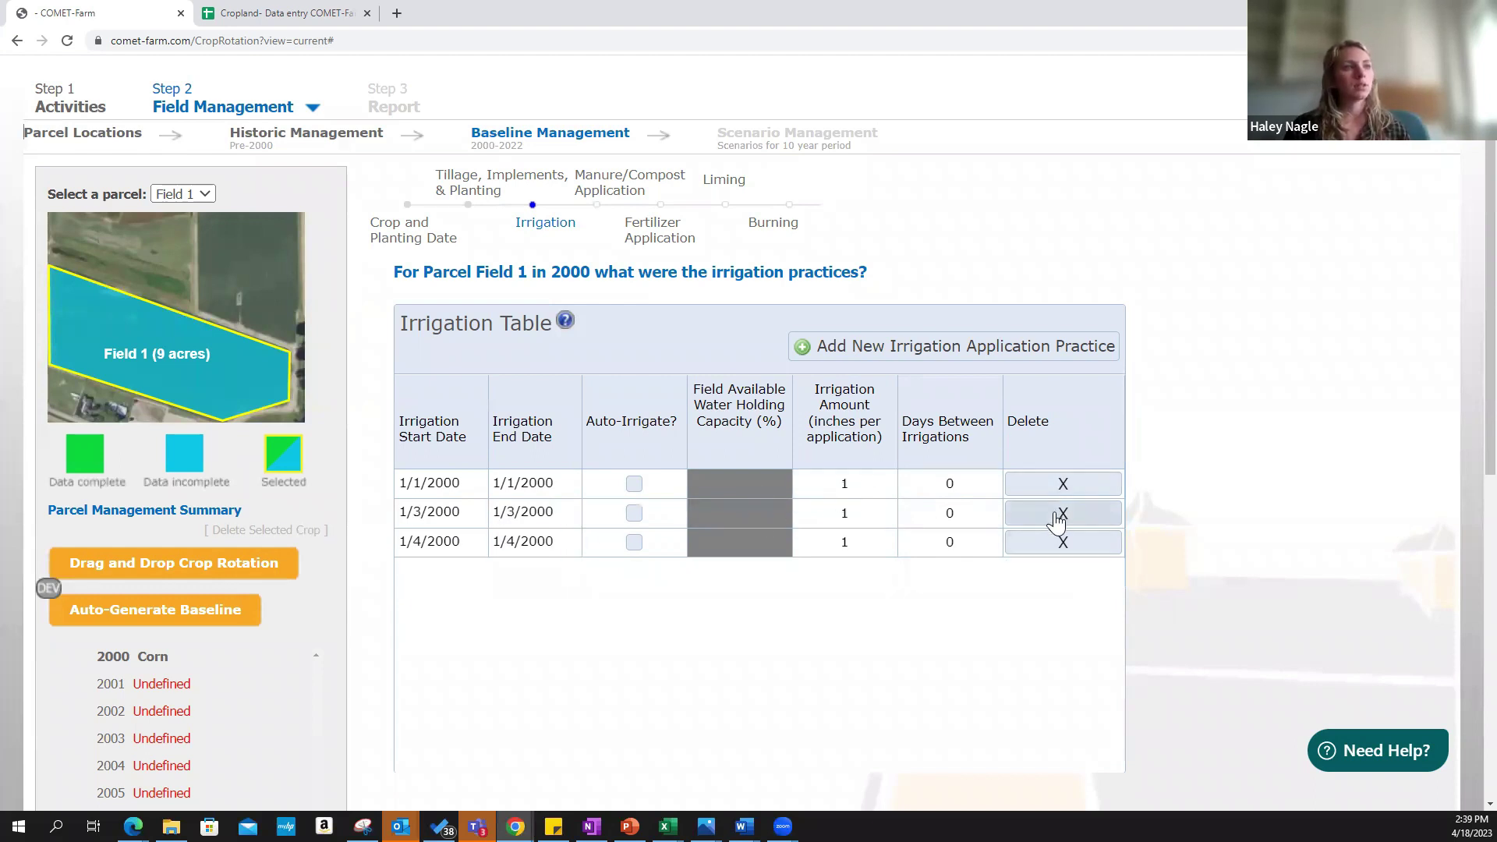
left_click(1058, 519)
left_click(1060, 512)
Set the 1/1/2000 irrigation practice's end date to 1/31/2000 and its days between irrigations to 7
left_click(532, 485)
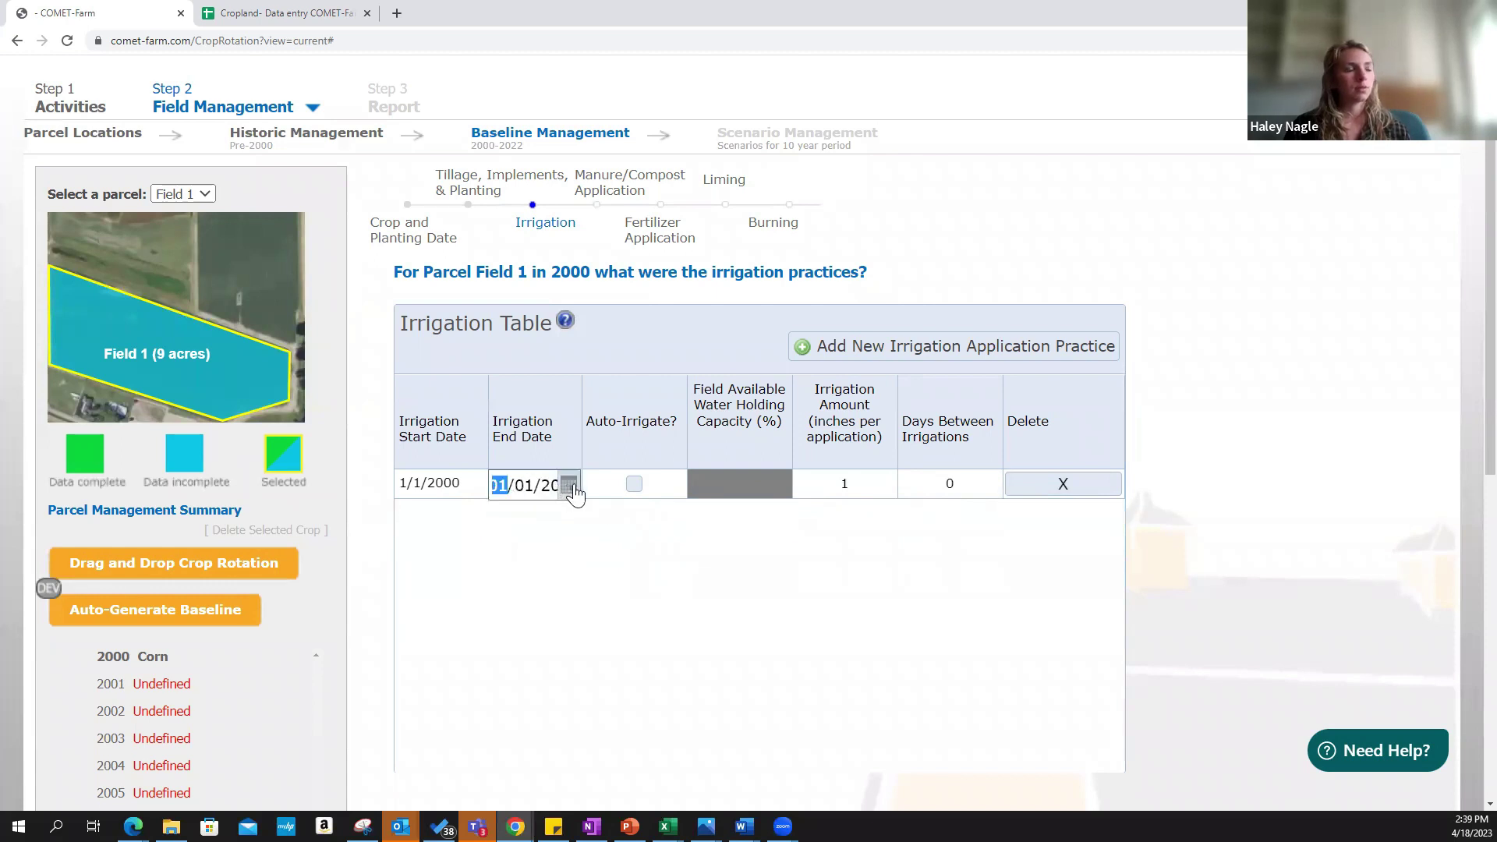
left_click(572, 488)
left_click(539, 723)
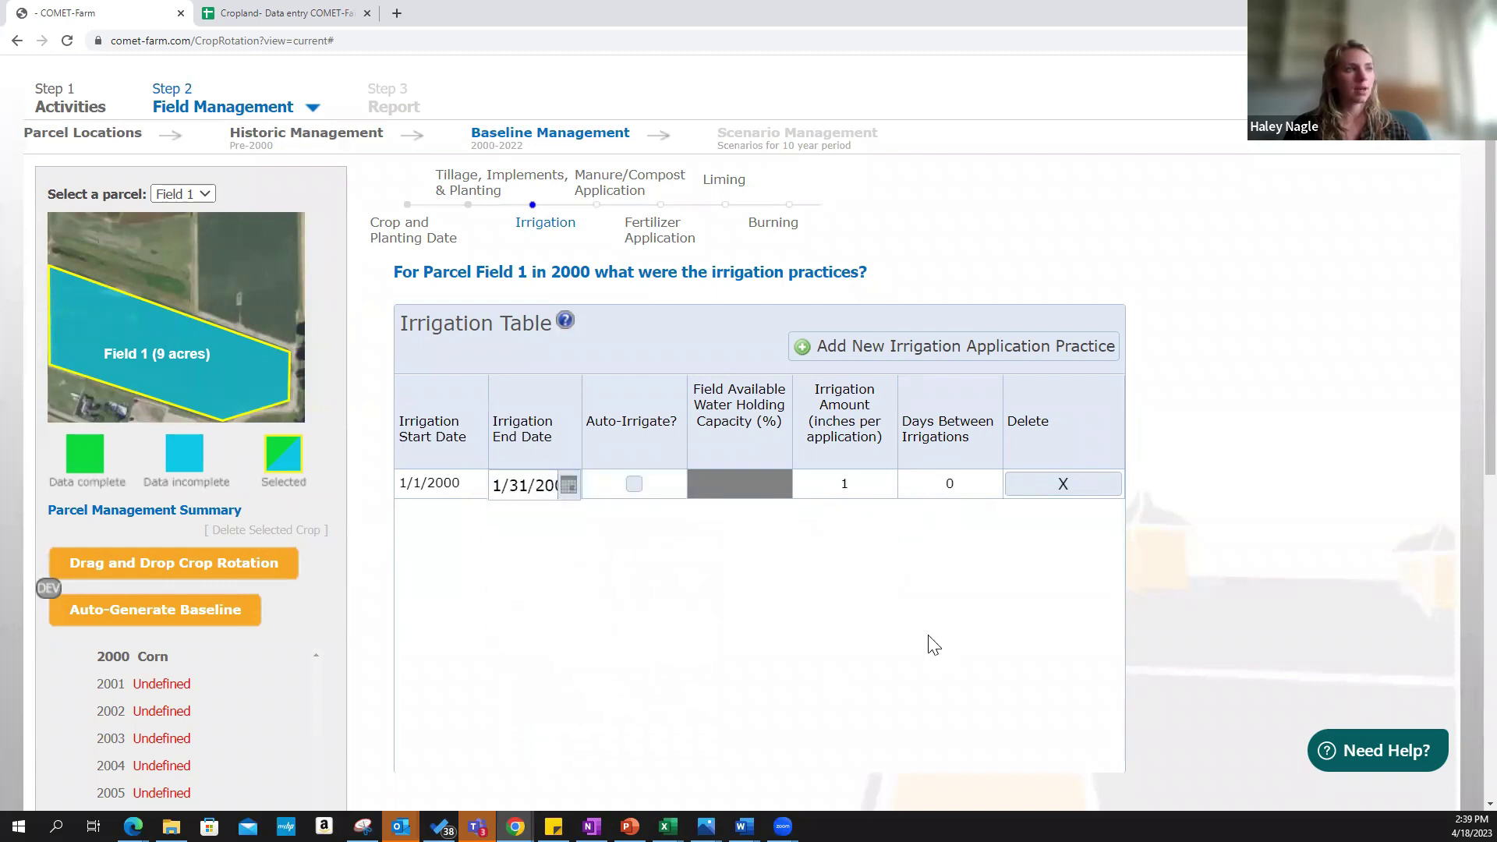
left_click(771, 655)
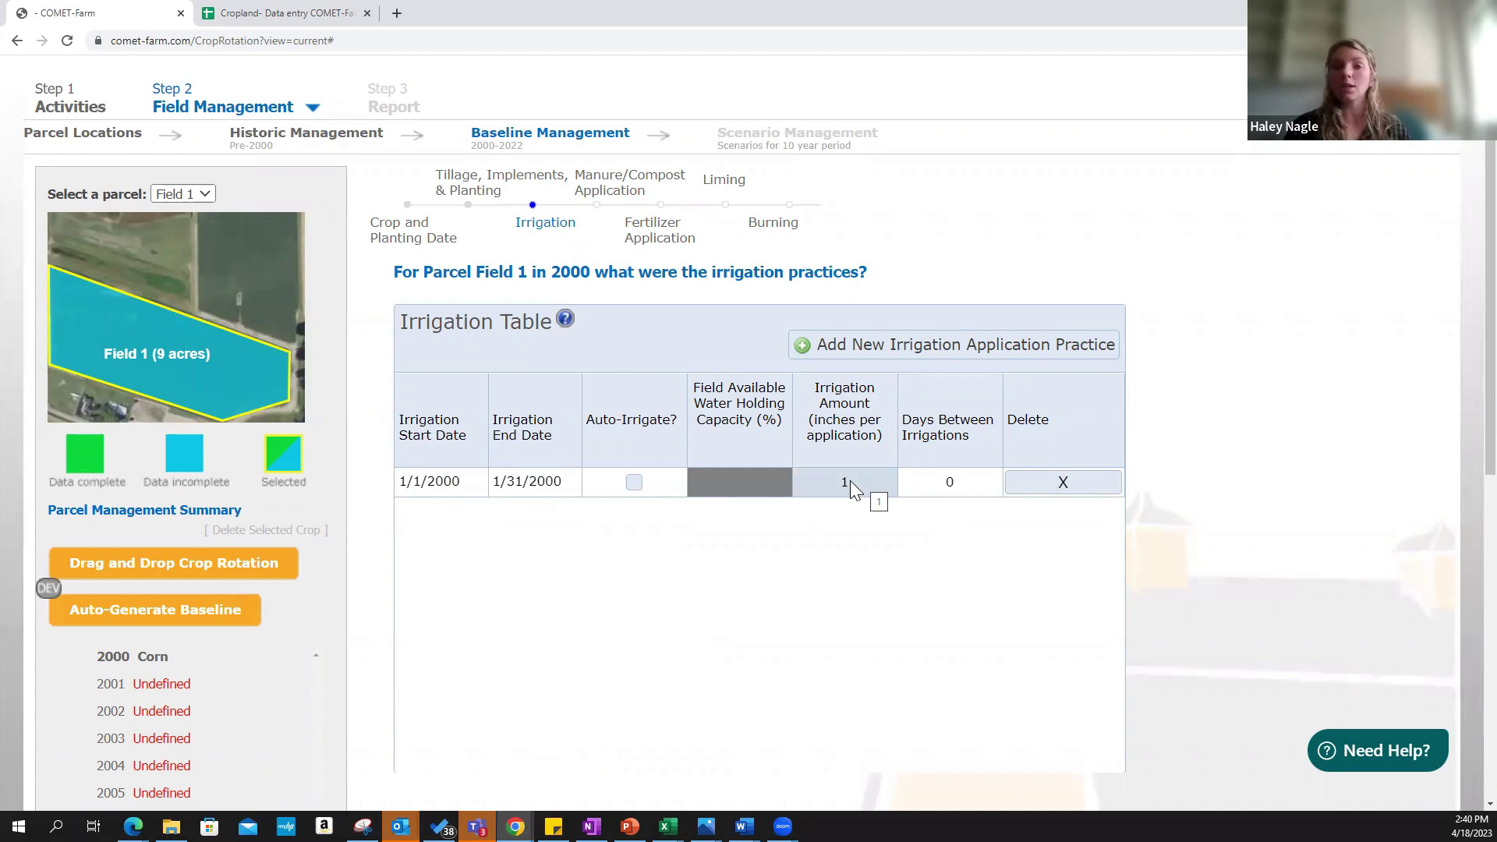
left_click(947, 483)
type("7")
left_click(922, 555)
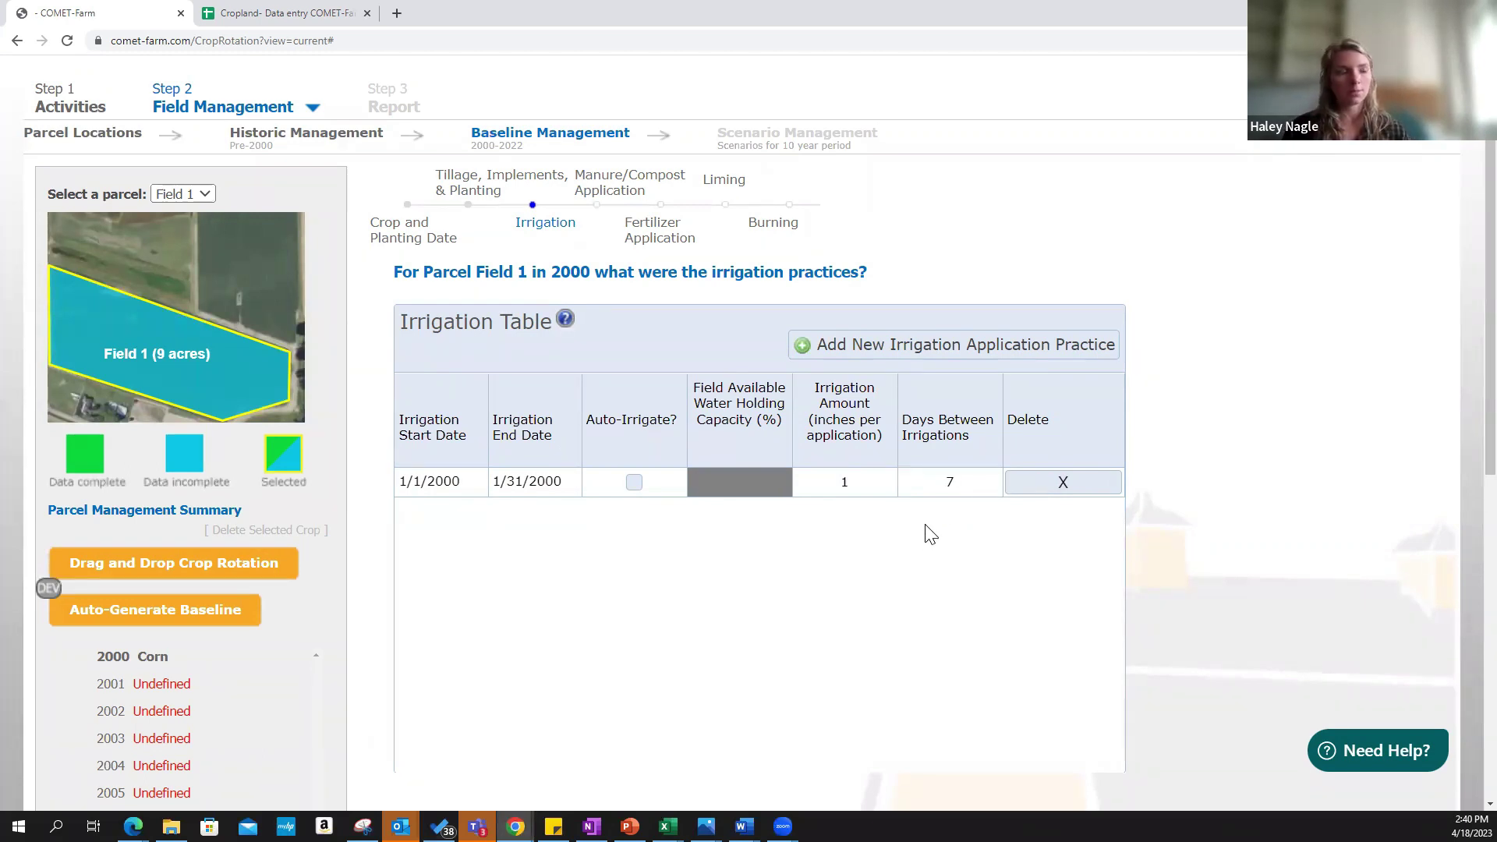
Add two more irrigation application practices and delete both of them again
double_click(956, 355)
left_click(1062, 540)
left_click(1062, 512)
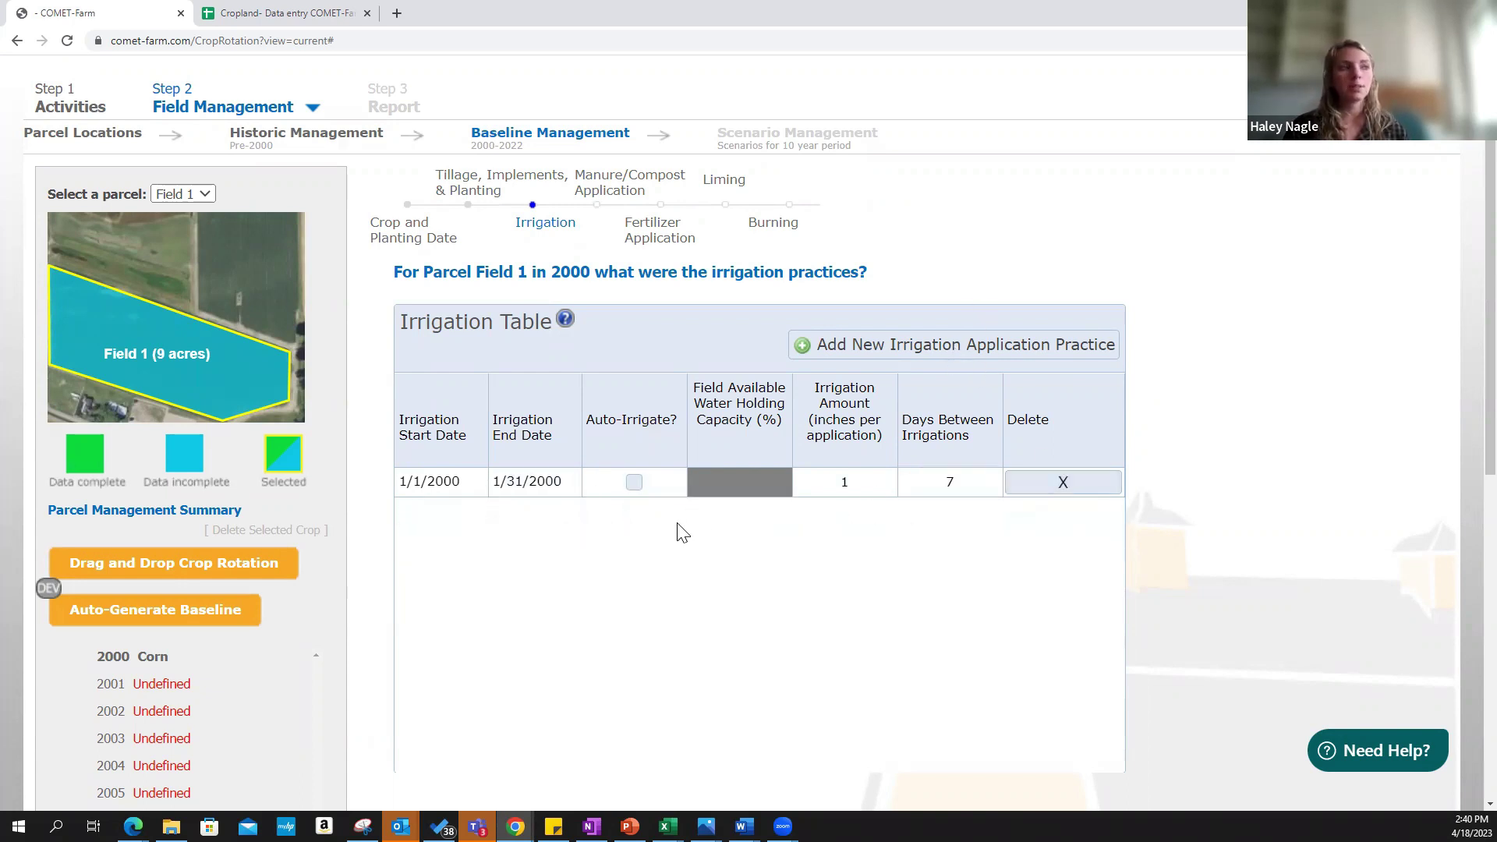
Switch auto-irrigate on and off again for the remaining irrigation practice, then delete that practice
left_click(633, 483)
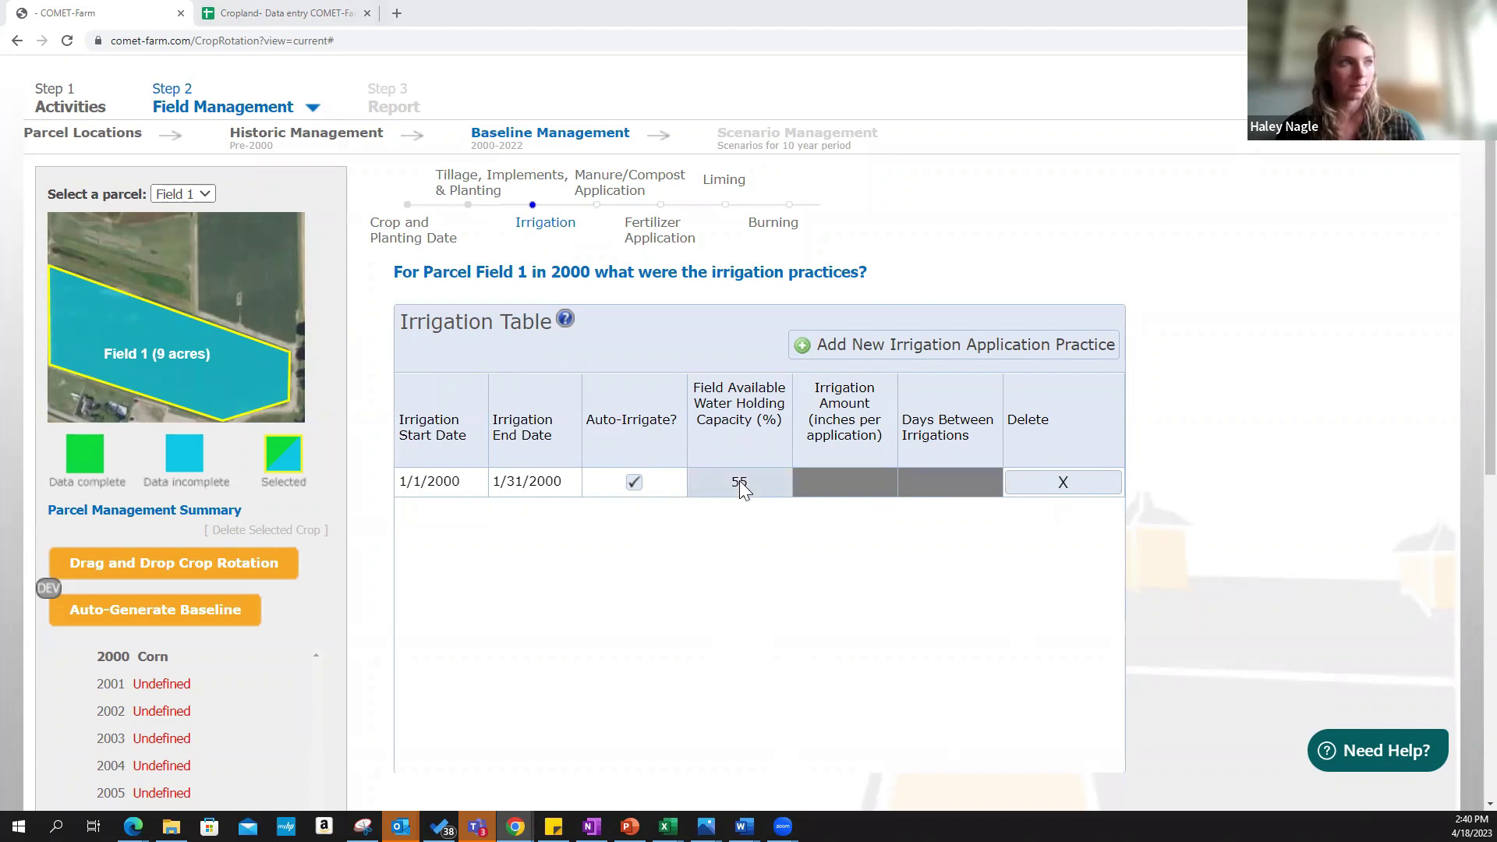
left_click(635, 482)
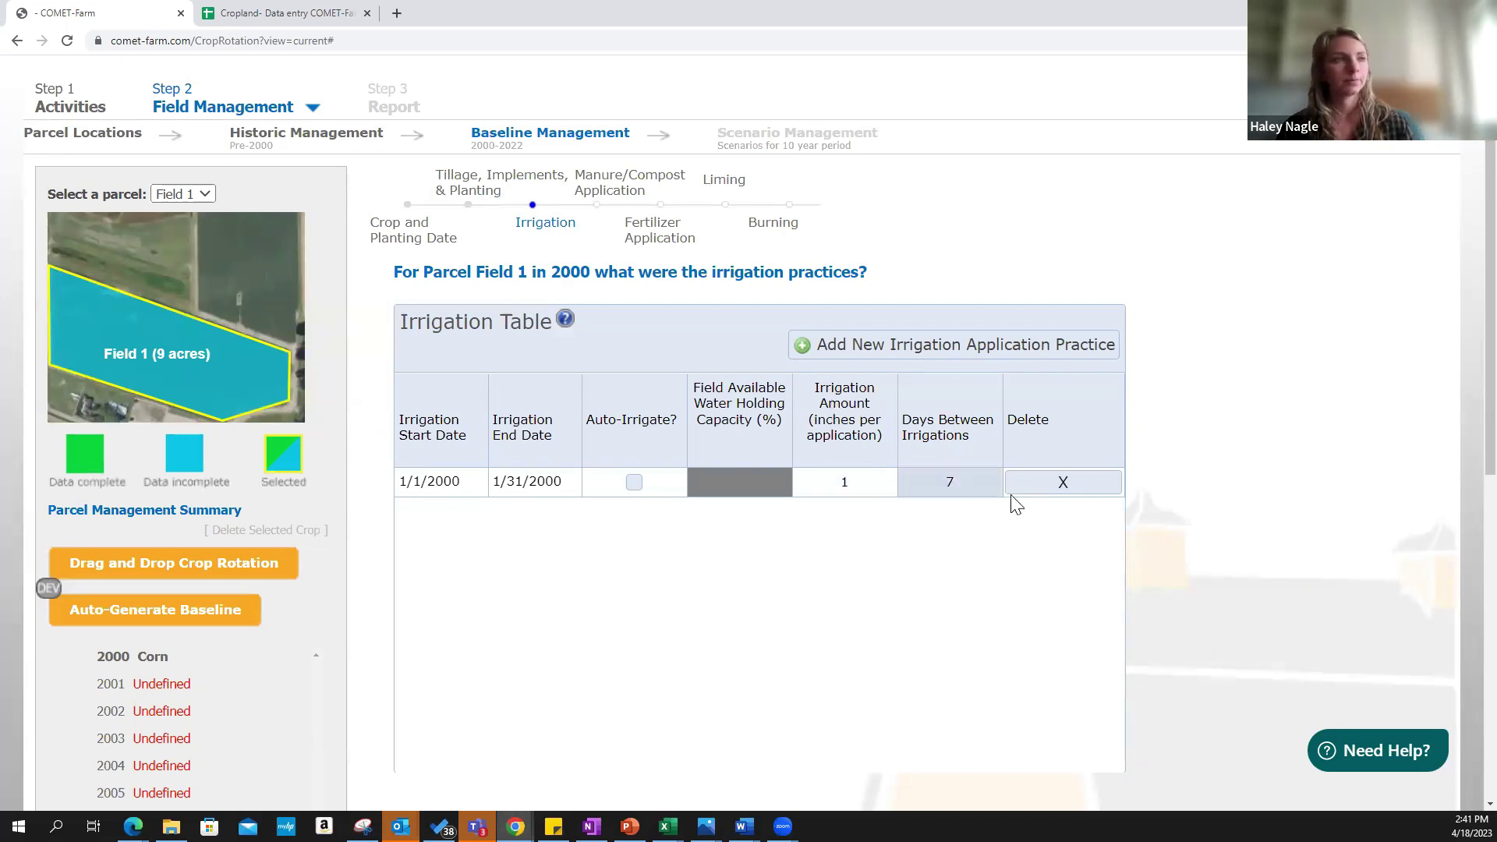
left_click(1055, 487)
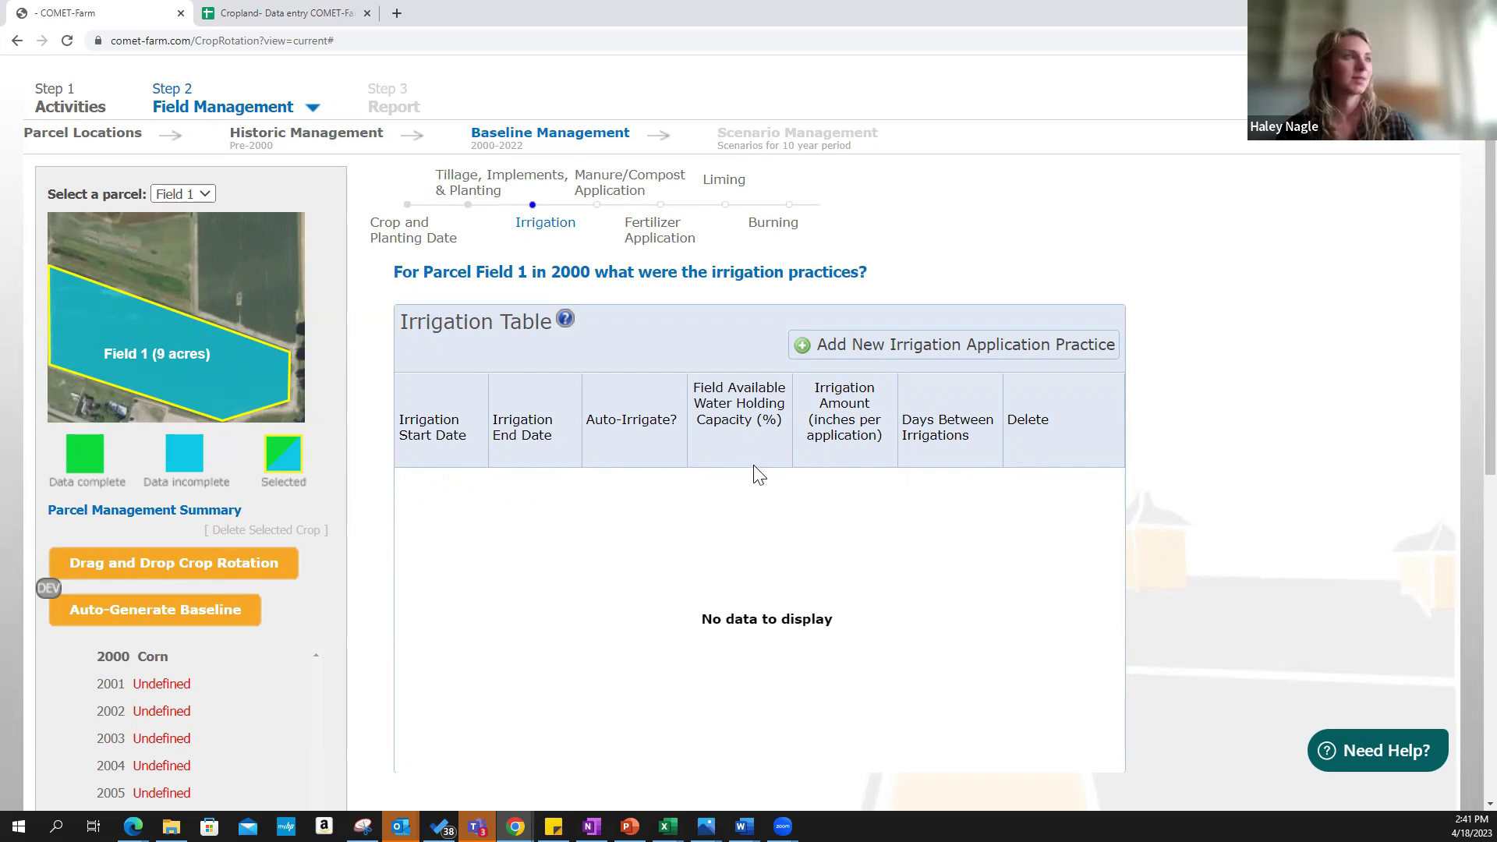
Open the manure/compost application practices for Field 1 in 2000
scroll(693, 370, "down", 1)
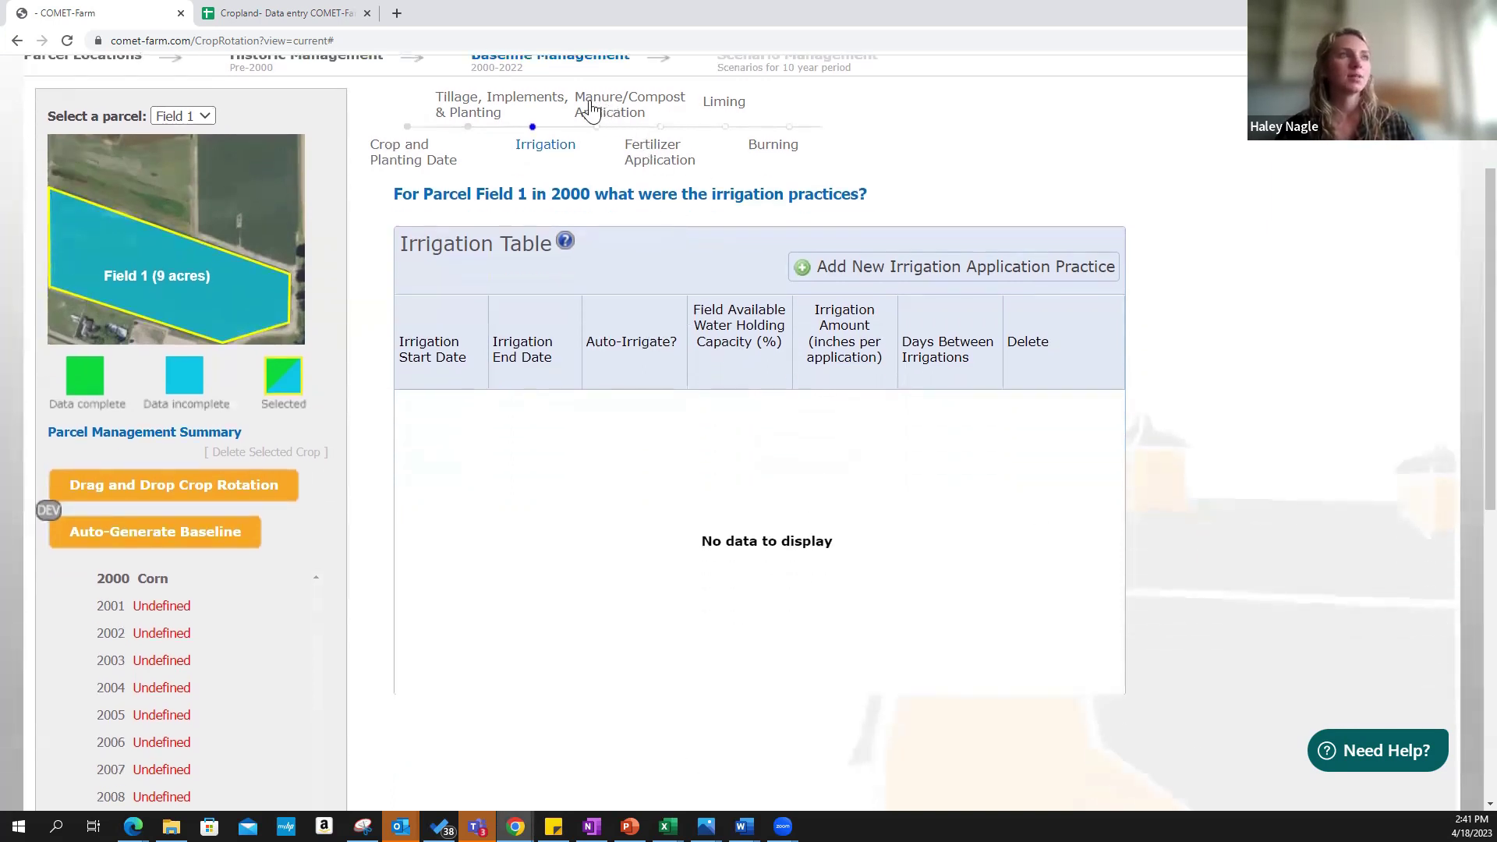
left_click(590, 109)
scroll(879, 619, "up", 1)
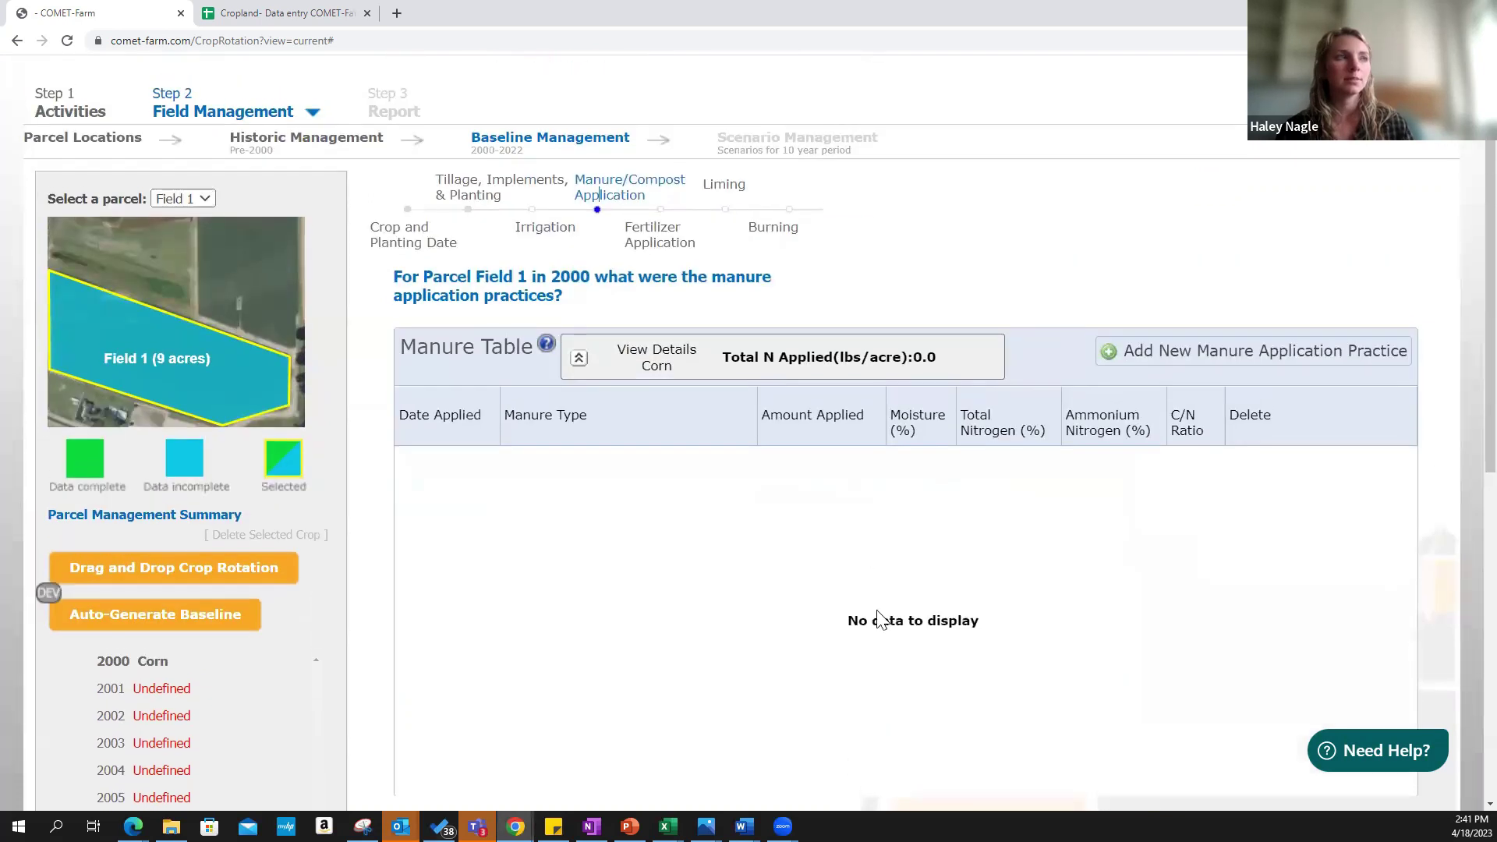
scroll(879, 620, "up", 1)
Add five manure application practices to the Manure Table
left_click(1181, 441)
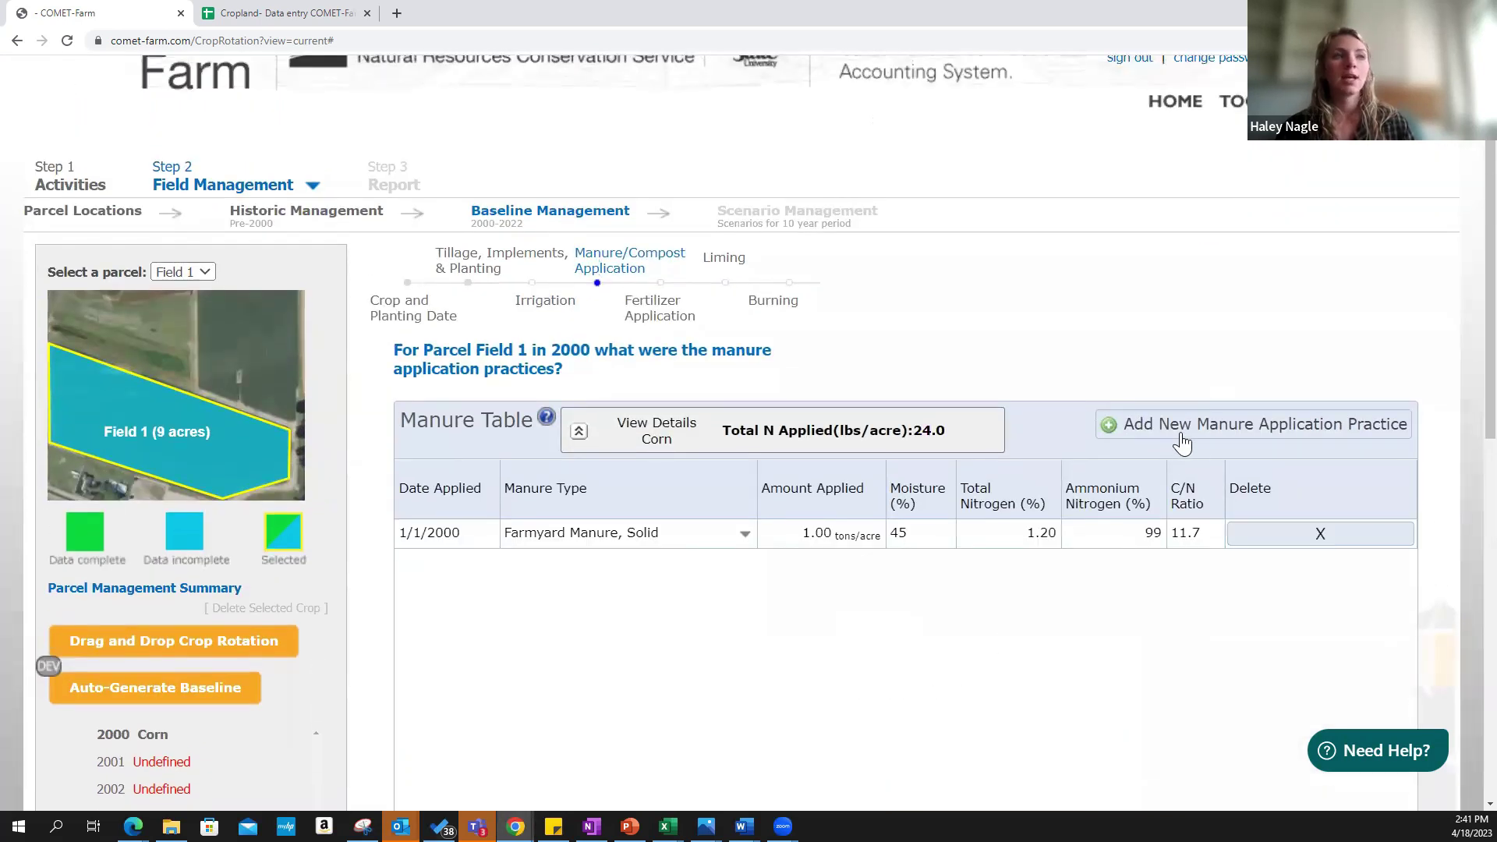
left_click(1181, 441)
left_click(1181, 441)
left_click(1181, 441)
left_click(1181, 441)
scroll(1014, 749, "down", 1)
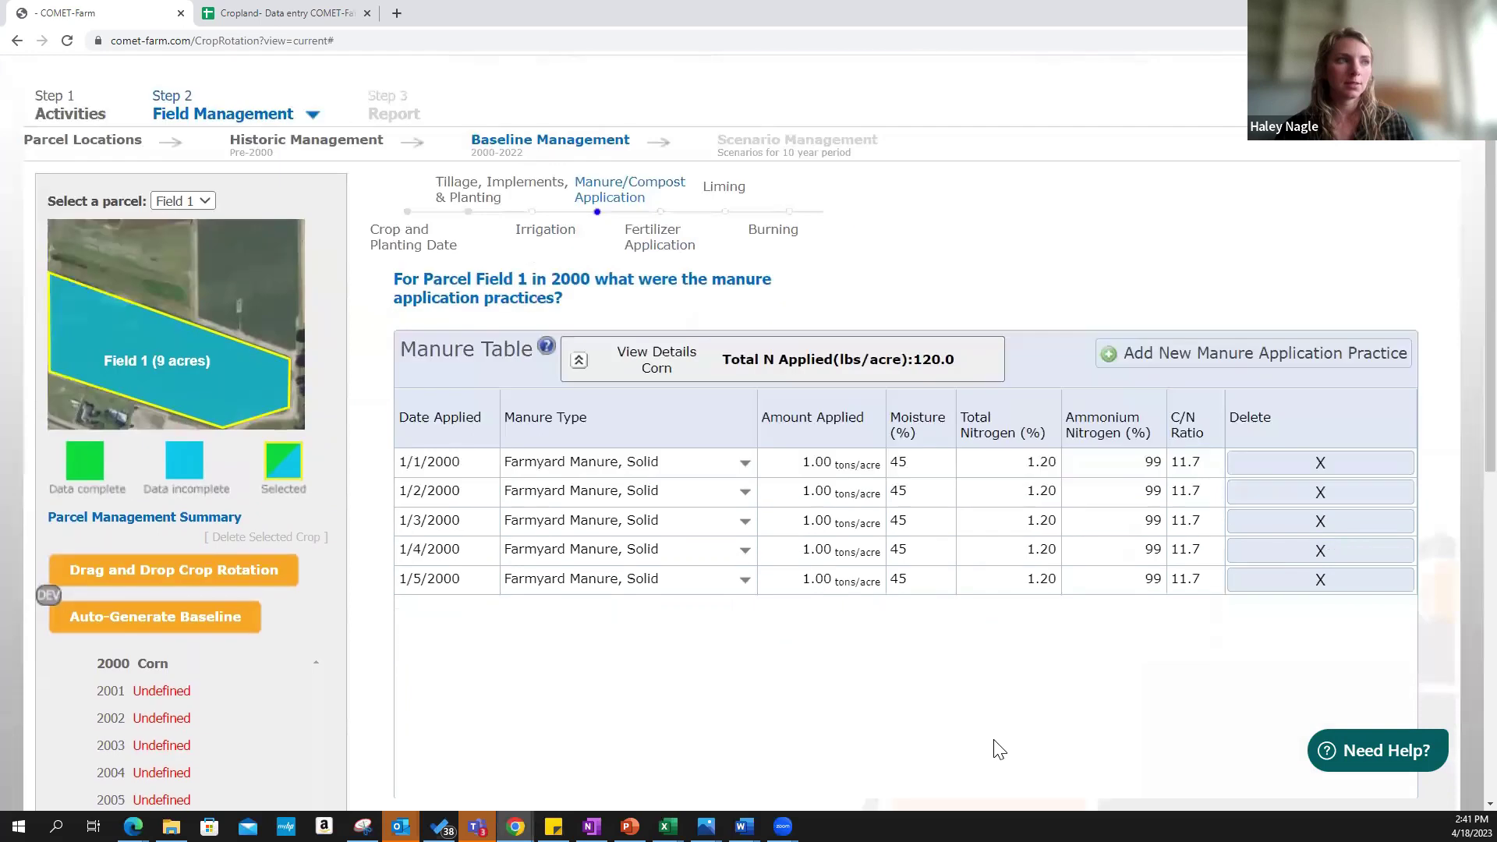
Look at the date choices for the 1/1/2000 manure application and change its manure type to Compost or Composted Manure, Solid
left_click(488, 463)
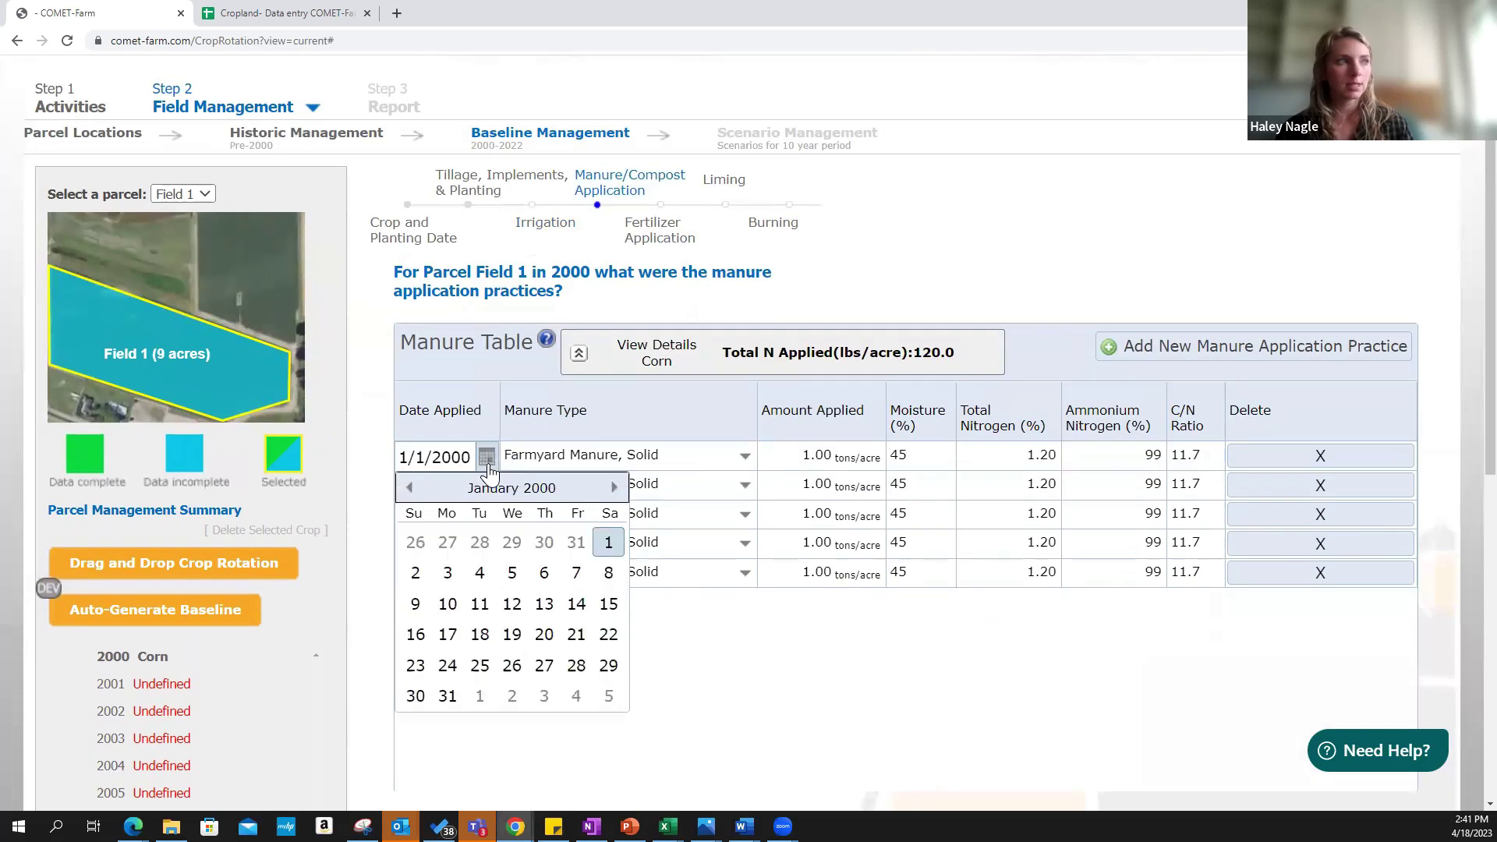
left_click(682, 474)
left_click(684, 474)
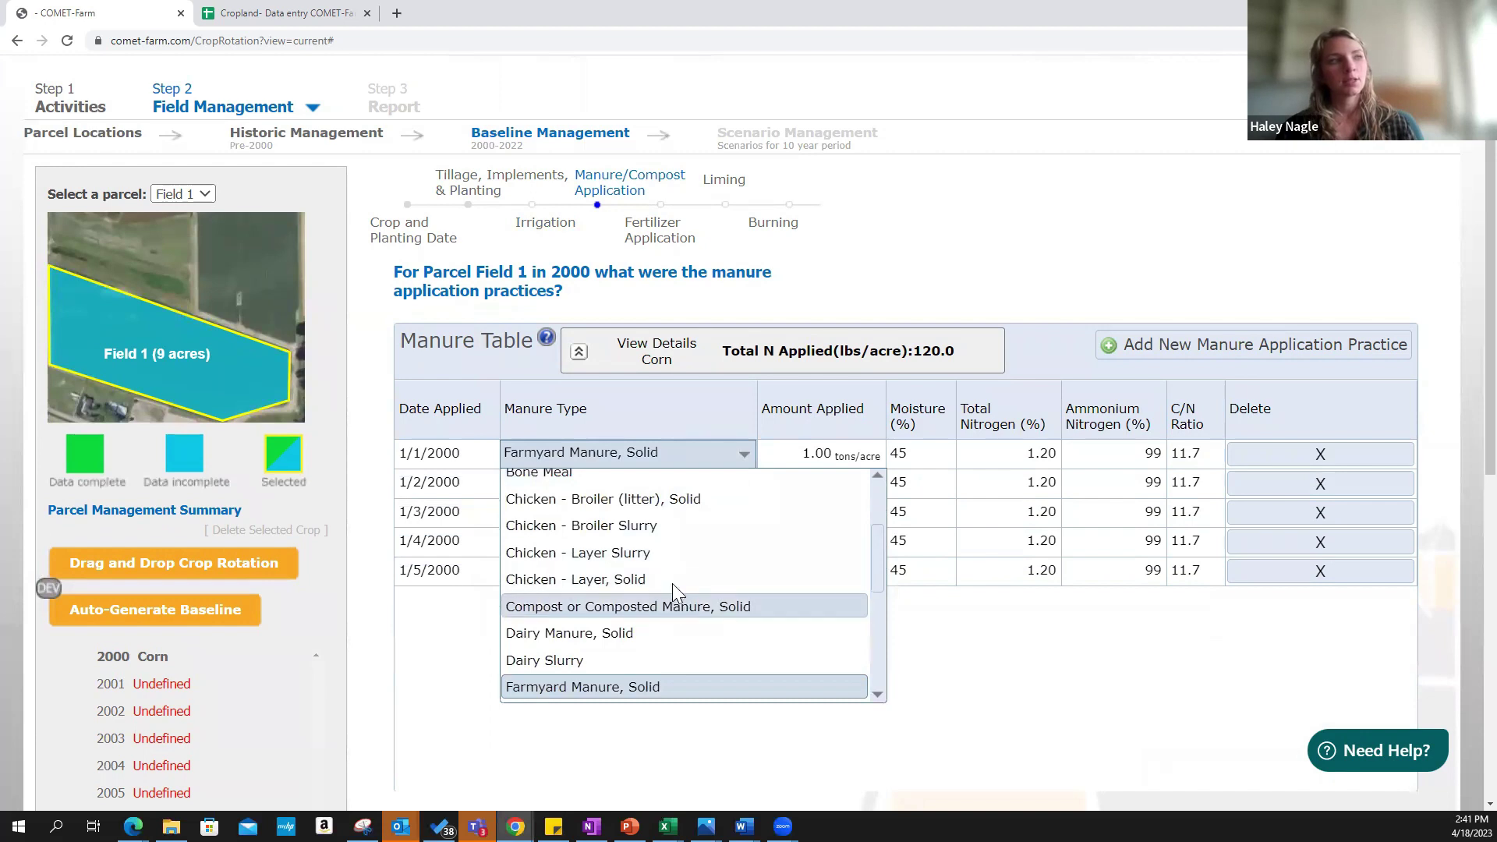
left_click(675, 612)
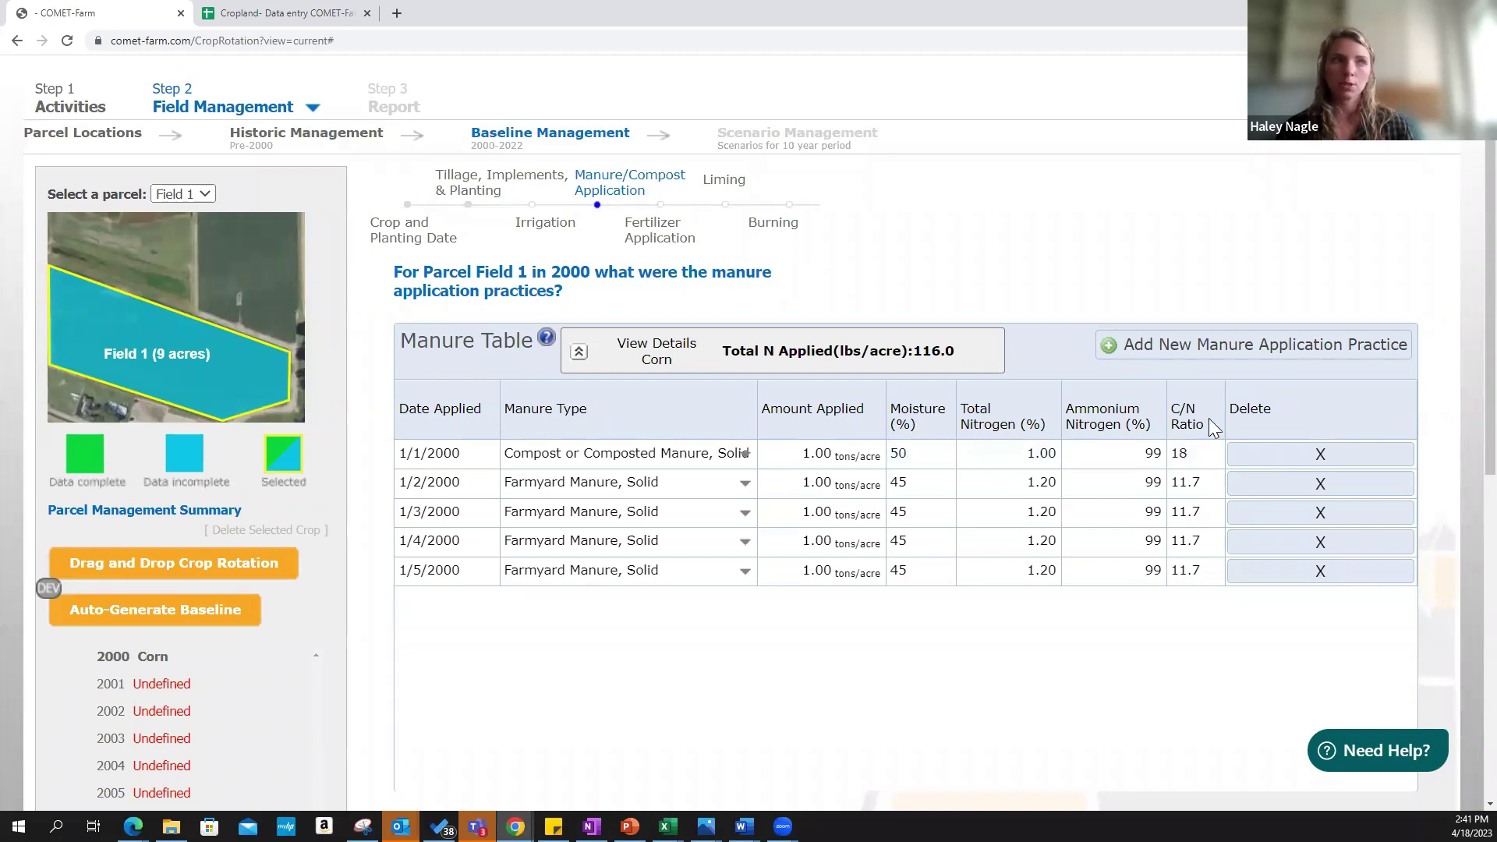
Set the compost application's amount applied to 2 tons/acre and its moisture to 52%
left_click(844, 461)
type("2")
key("Return")
left_click(923, 450)
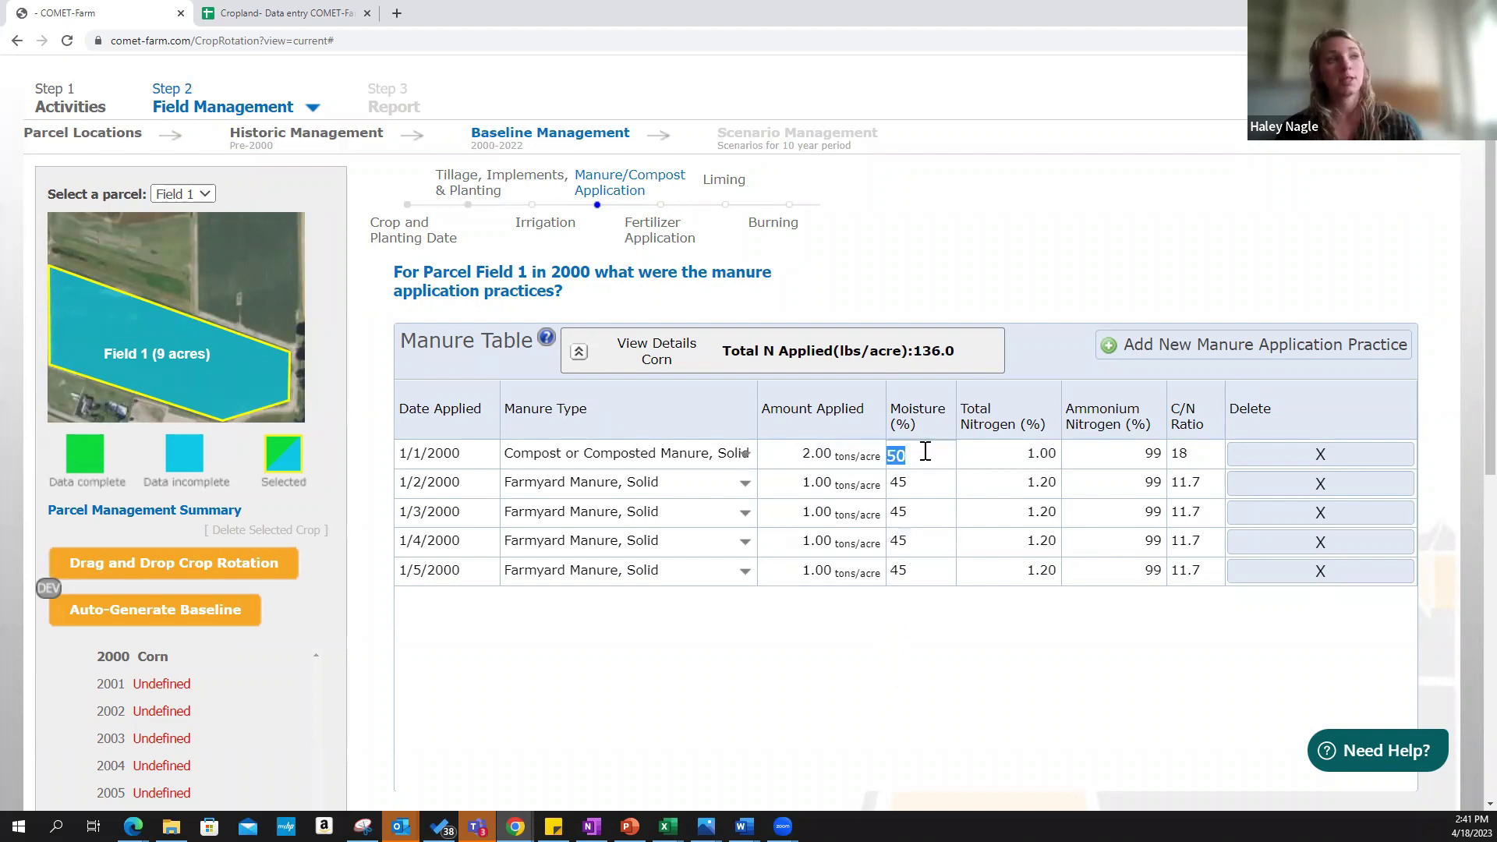
double_click(913, 455)
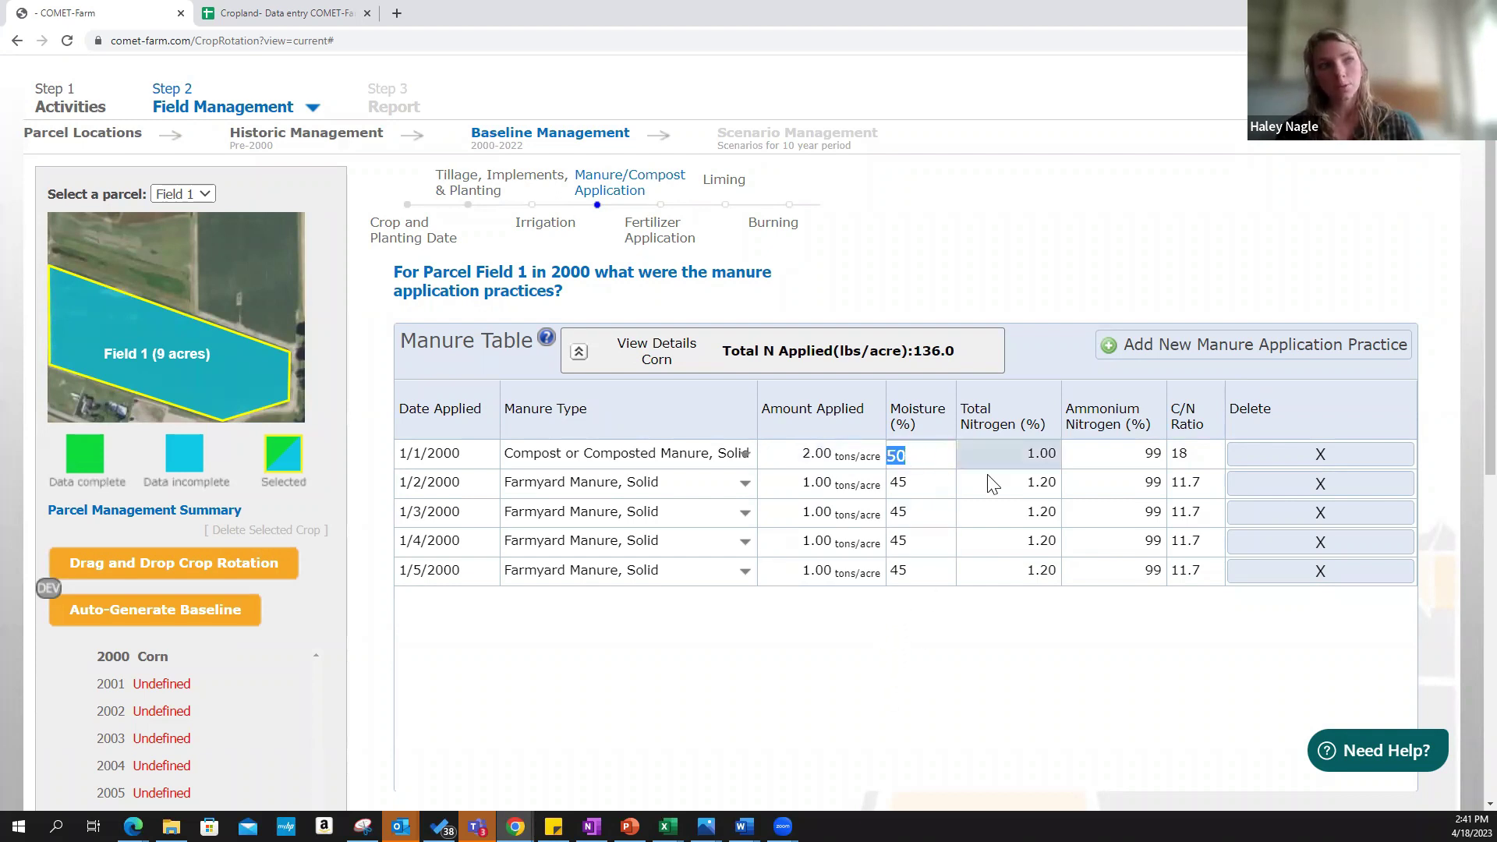
type("52")
key("Return")
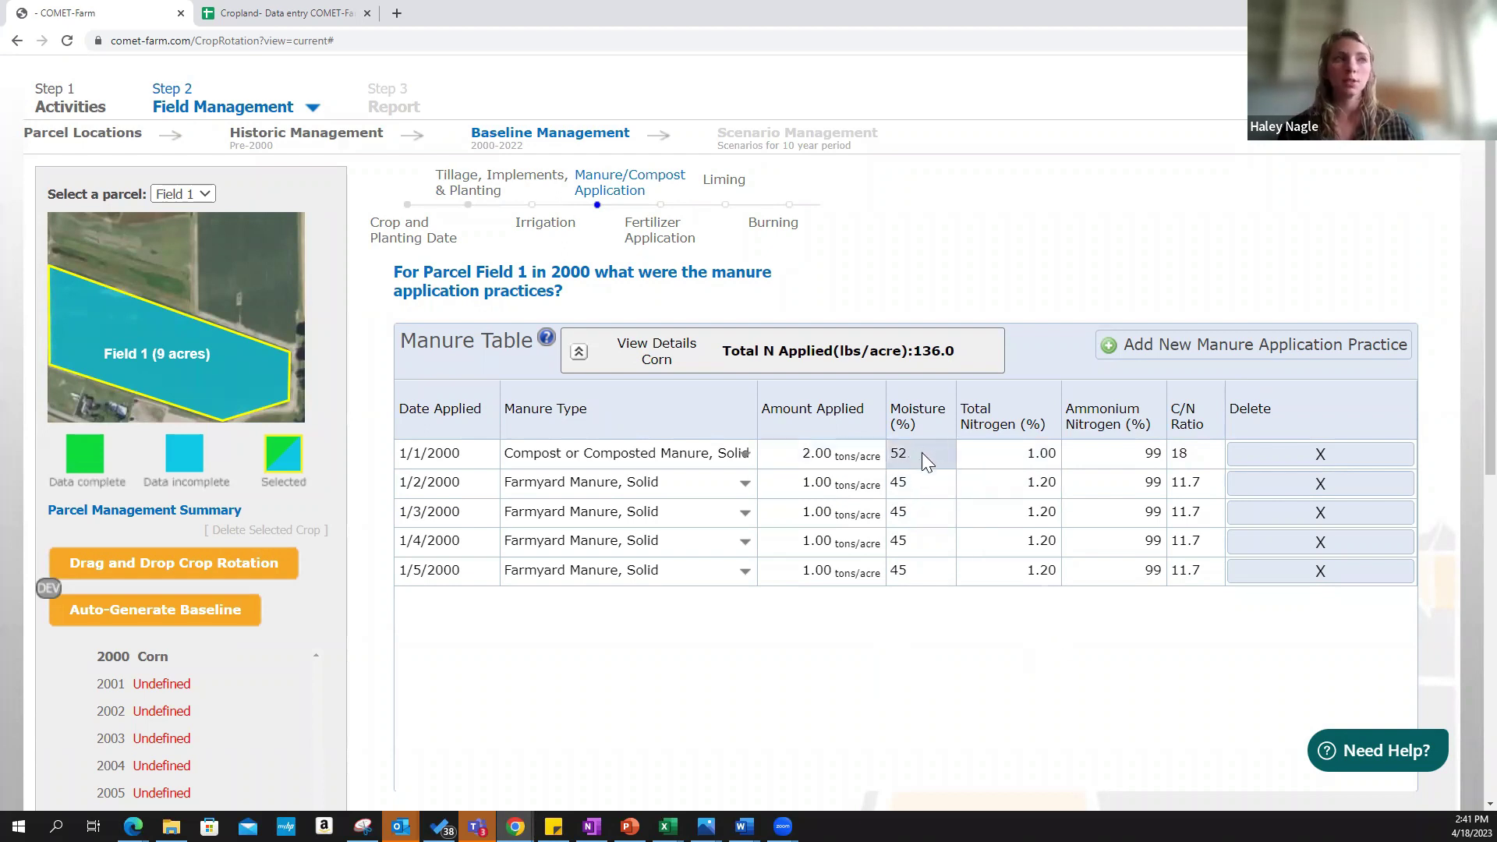
Set the compost application's amount applied to 5 tons/acre
double_click(811, 458)
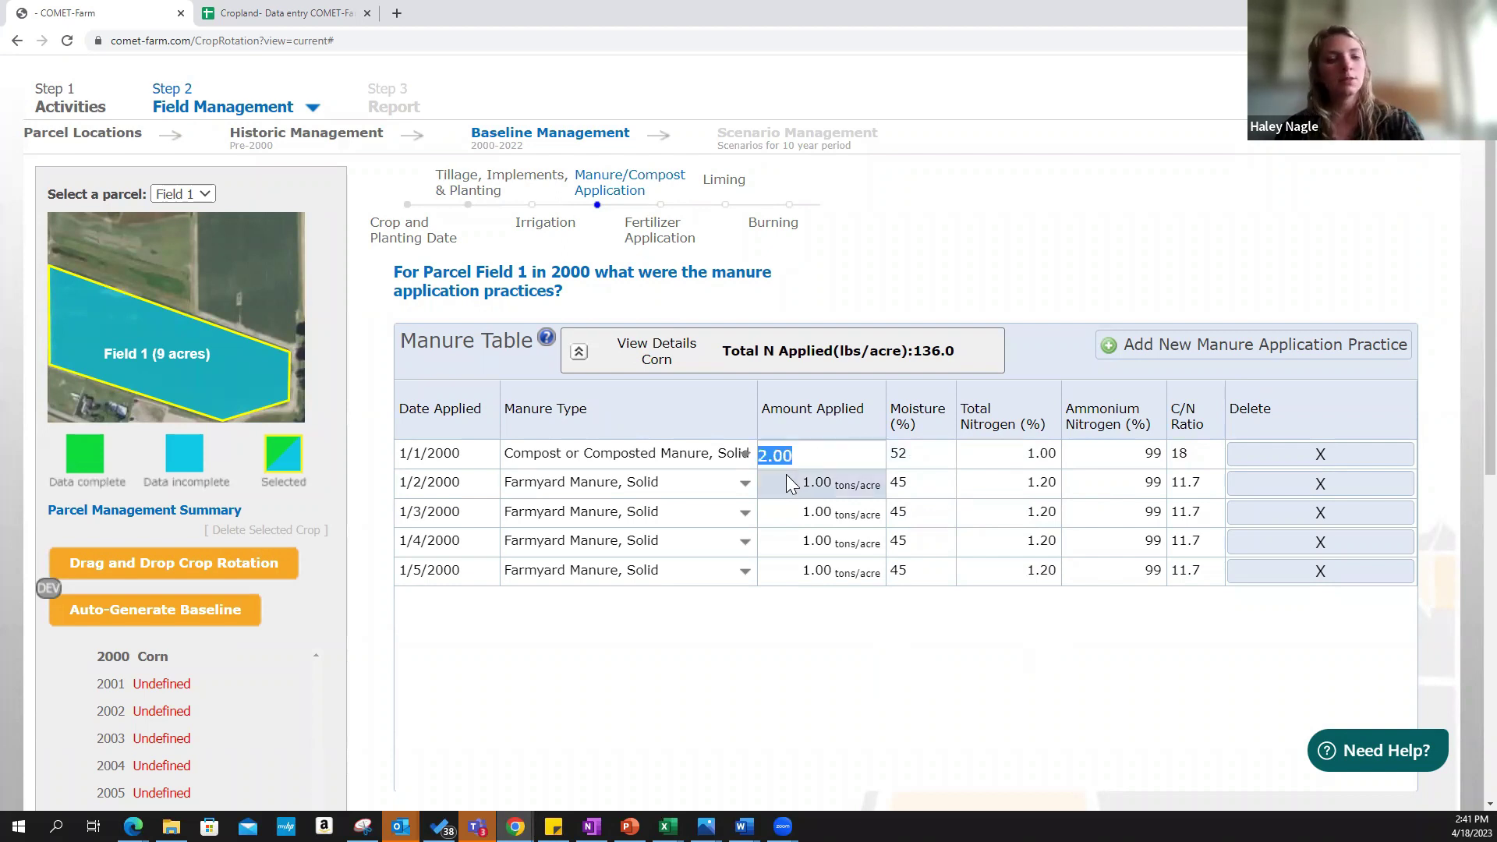
type("5")
left_click(865, 608)
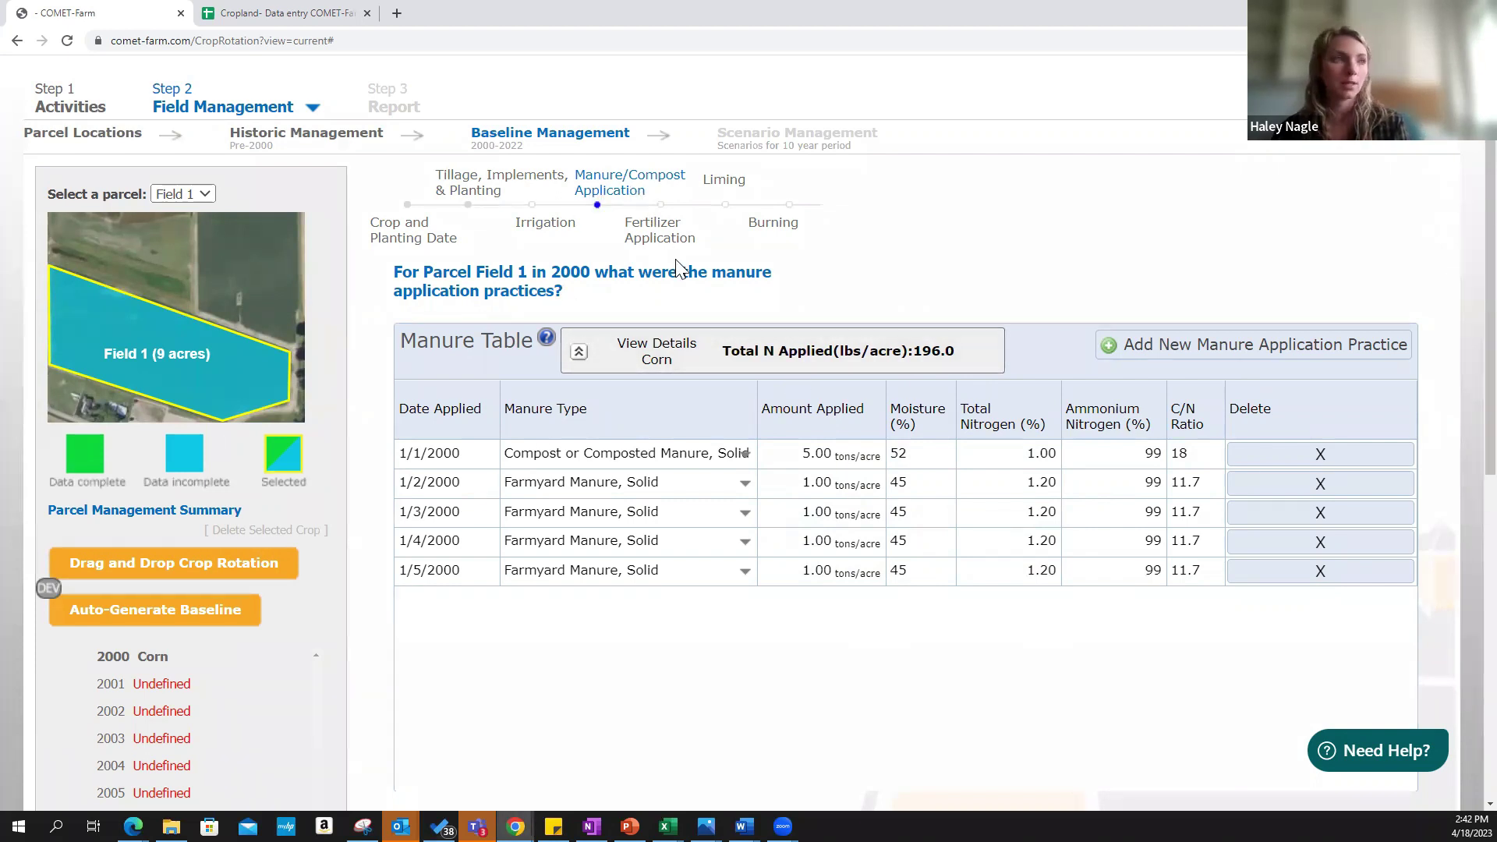
Delete all five manure application practices from the Manure Table
left_click(1317, 456)
left_click(1318, 456)
left_click(1317, 456)
left_click(1319, 459)
left_click(1319, 460)
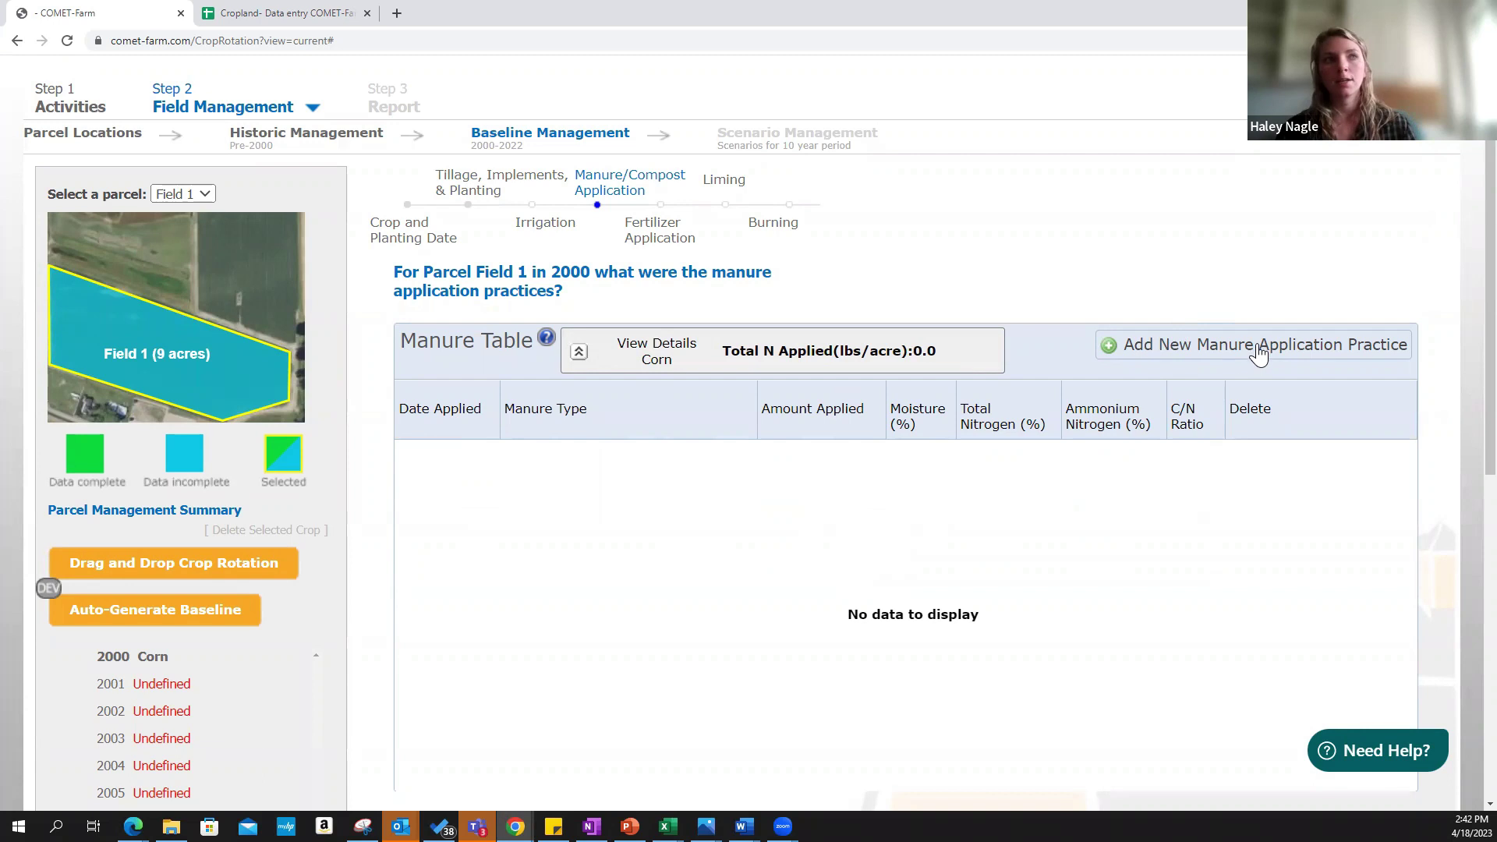
Add one new manure application practice and set its manure type to Other Manure, Solid
left_click(1195, 352)
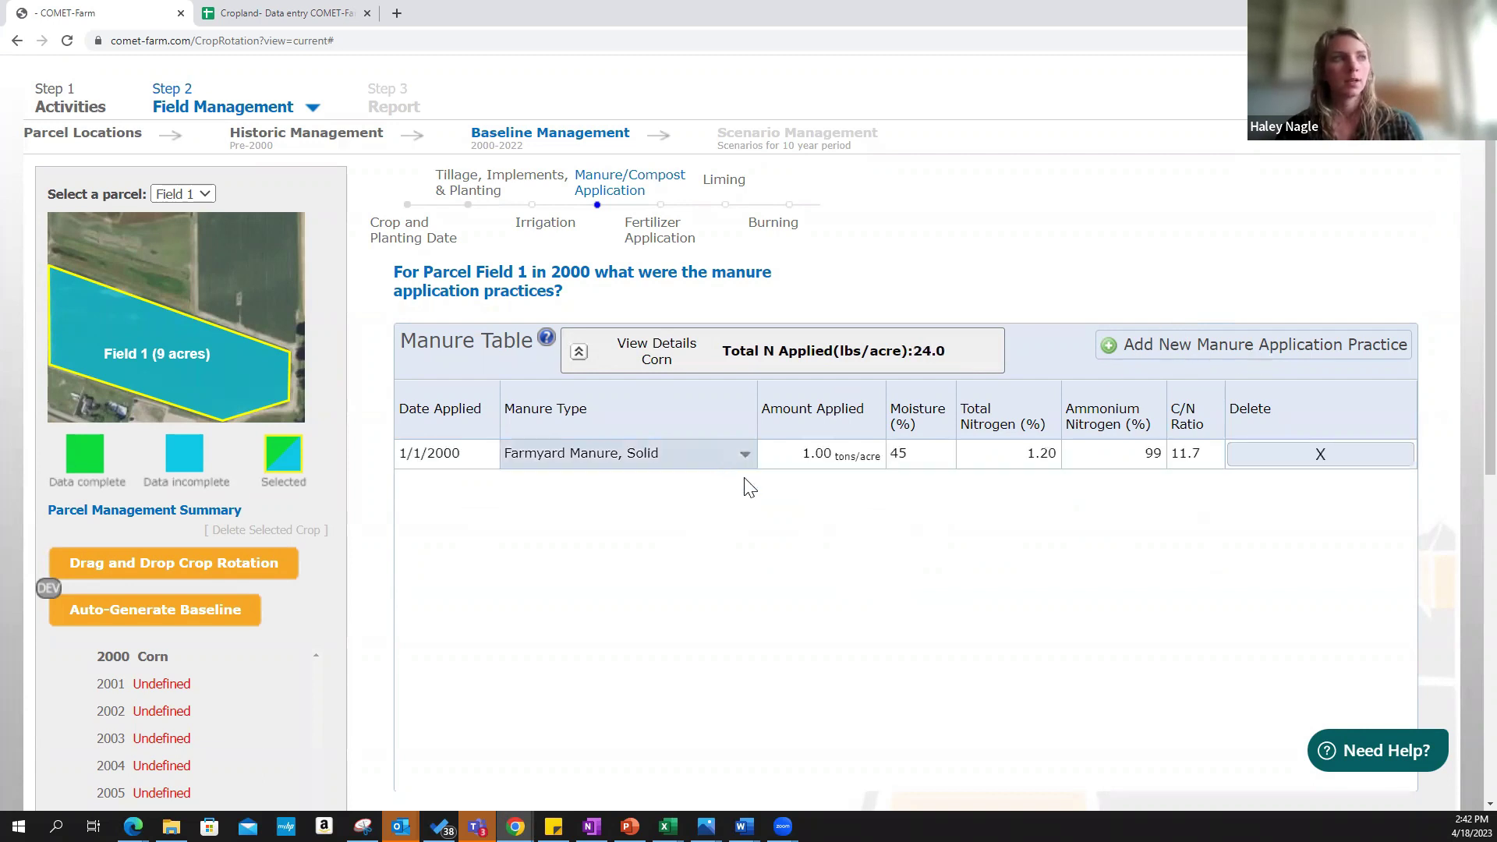
left_click(725, 451)
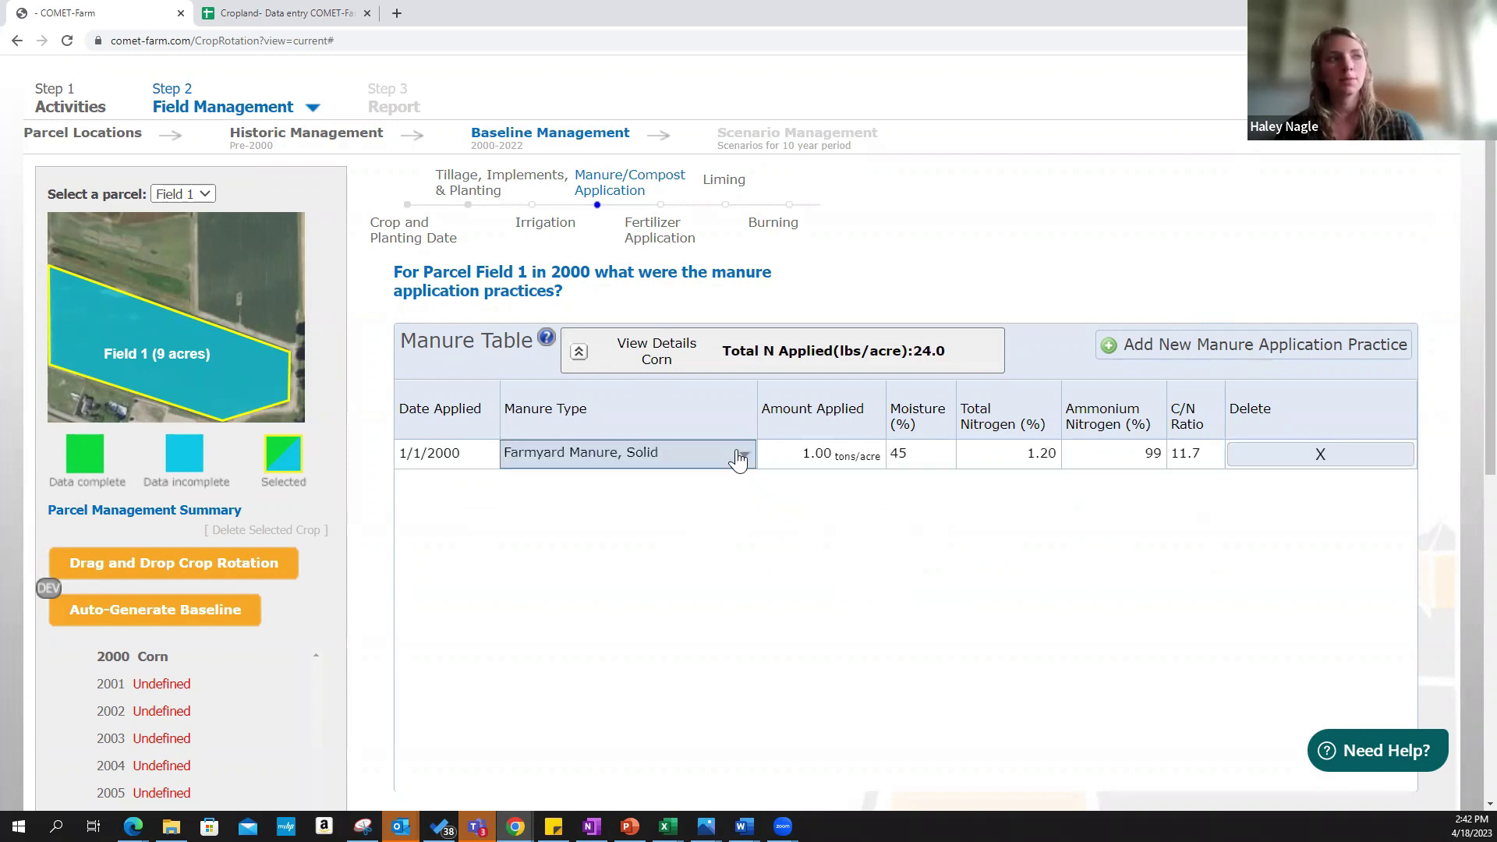
left_click(742, 453)
left_click_drag(876, 543, 881, 639)
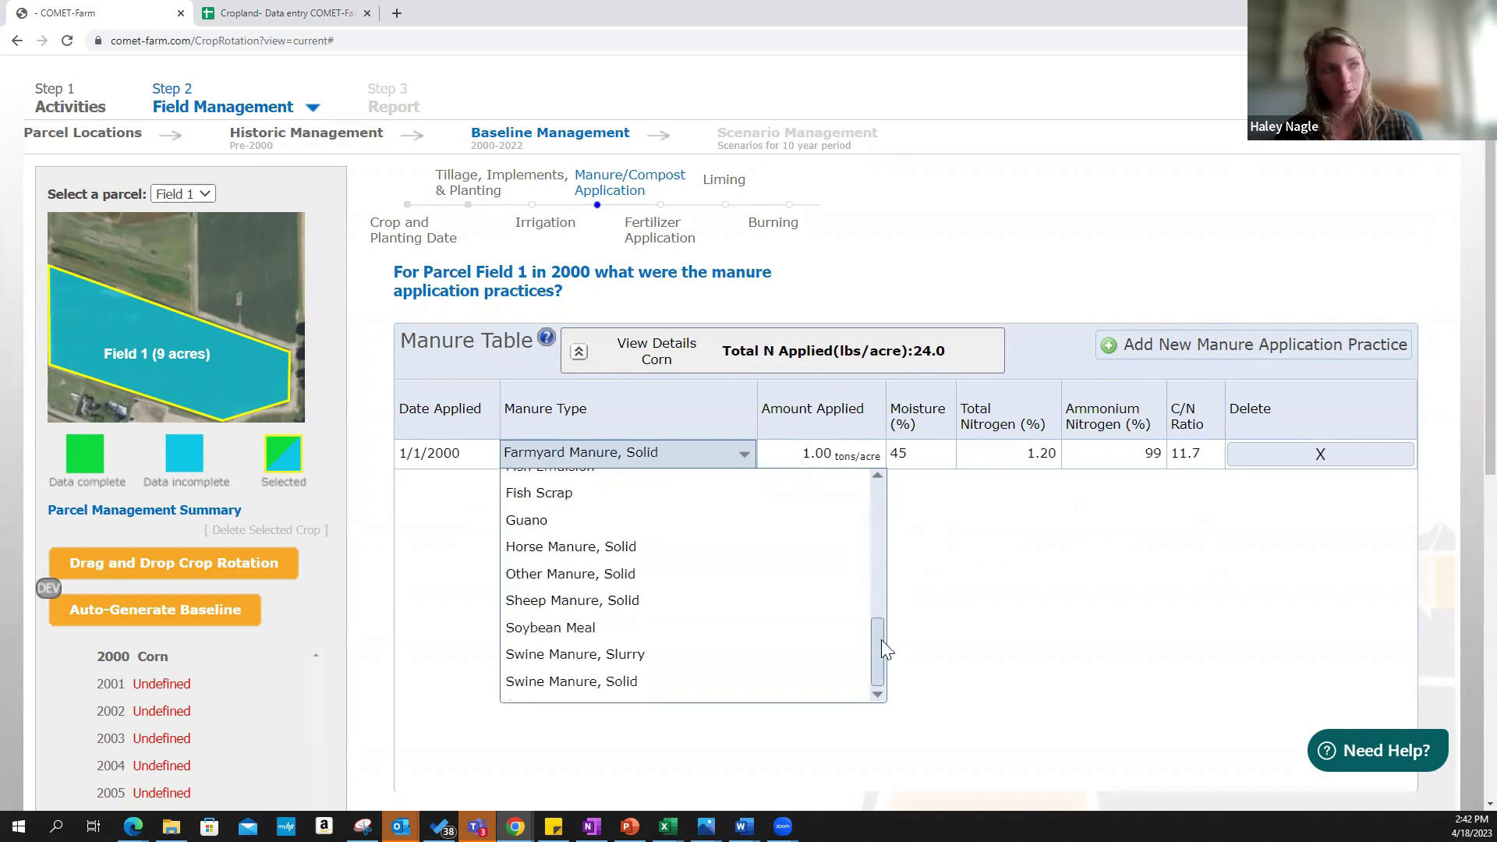
left_click(626, 575)
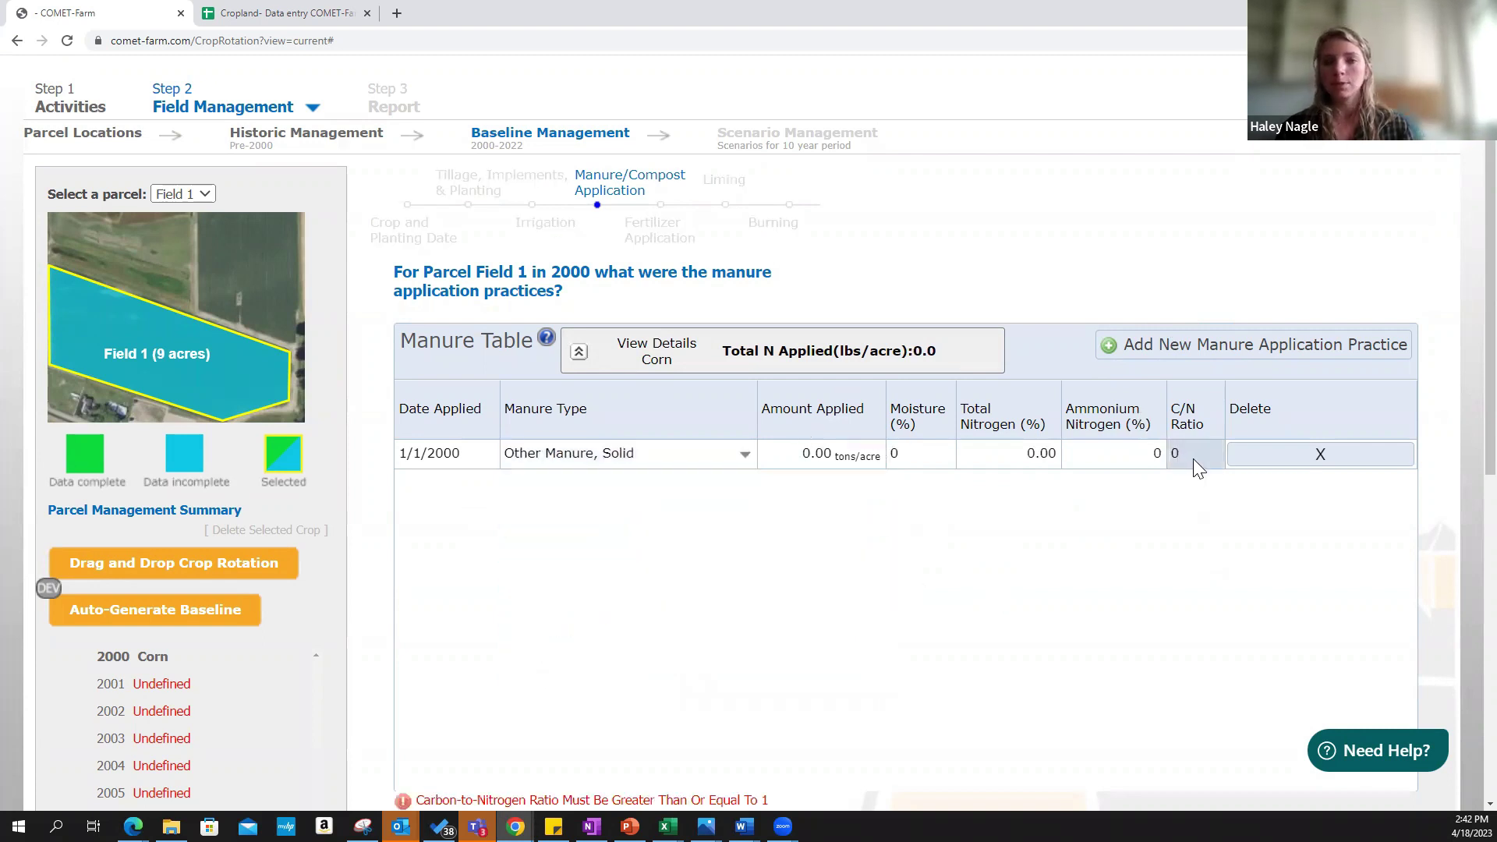
scroll(1154, 518, "down", 1)
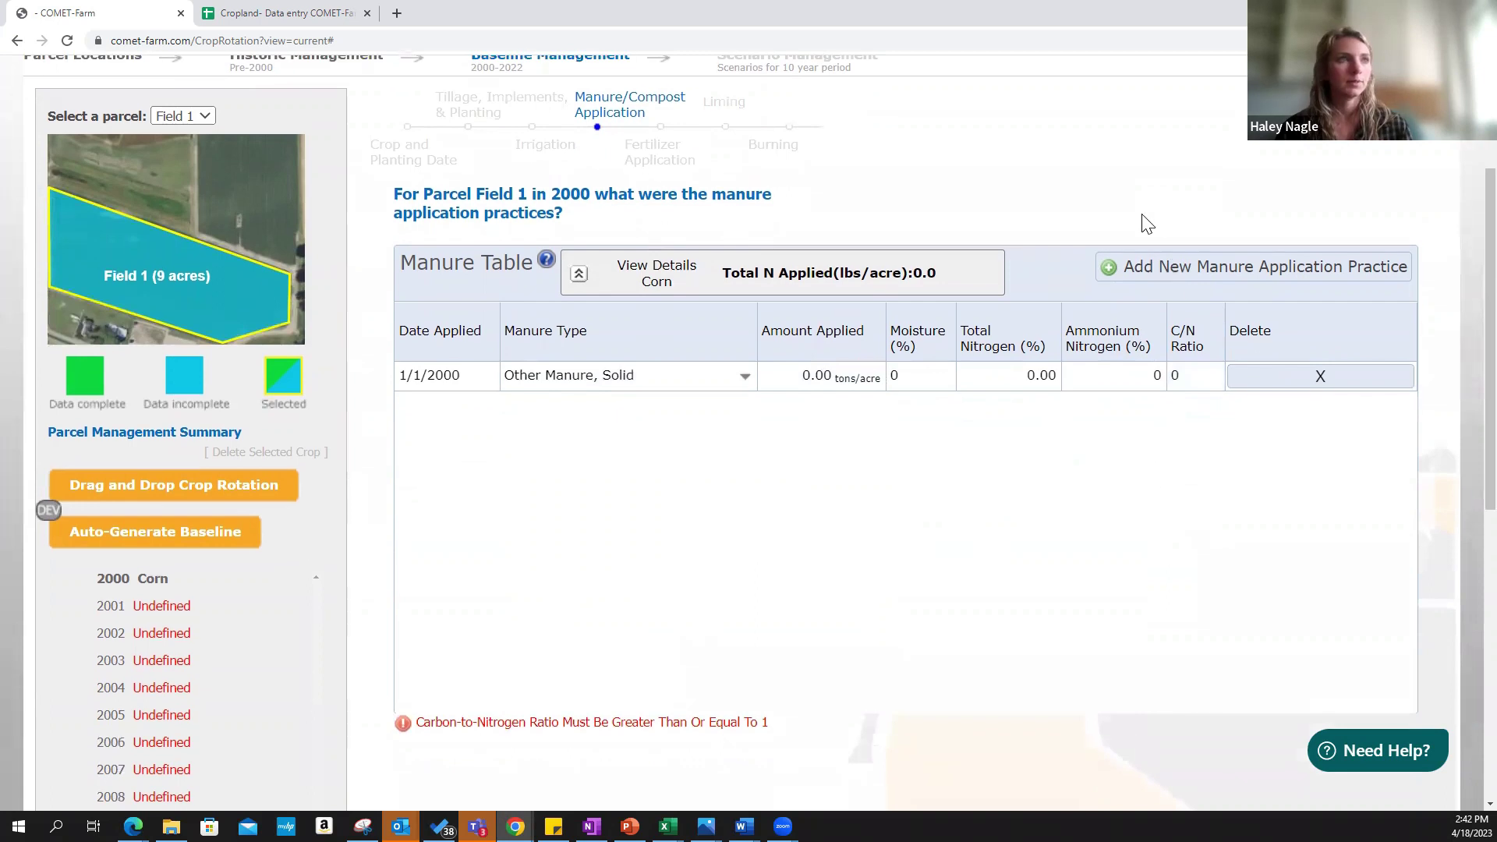
Delete the manure application entry for 2000 and go to the fertilizer application practices
left_click(1259, 386)
scroll(1152, 494, "up", 1)
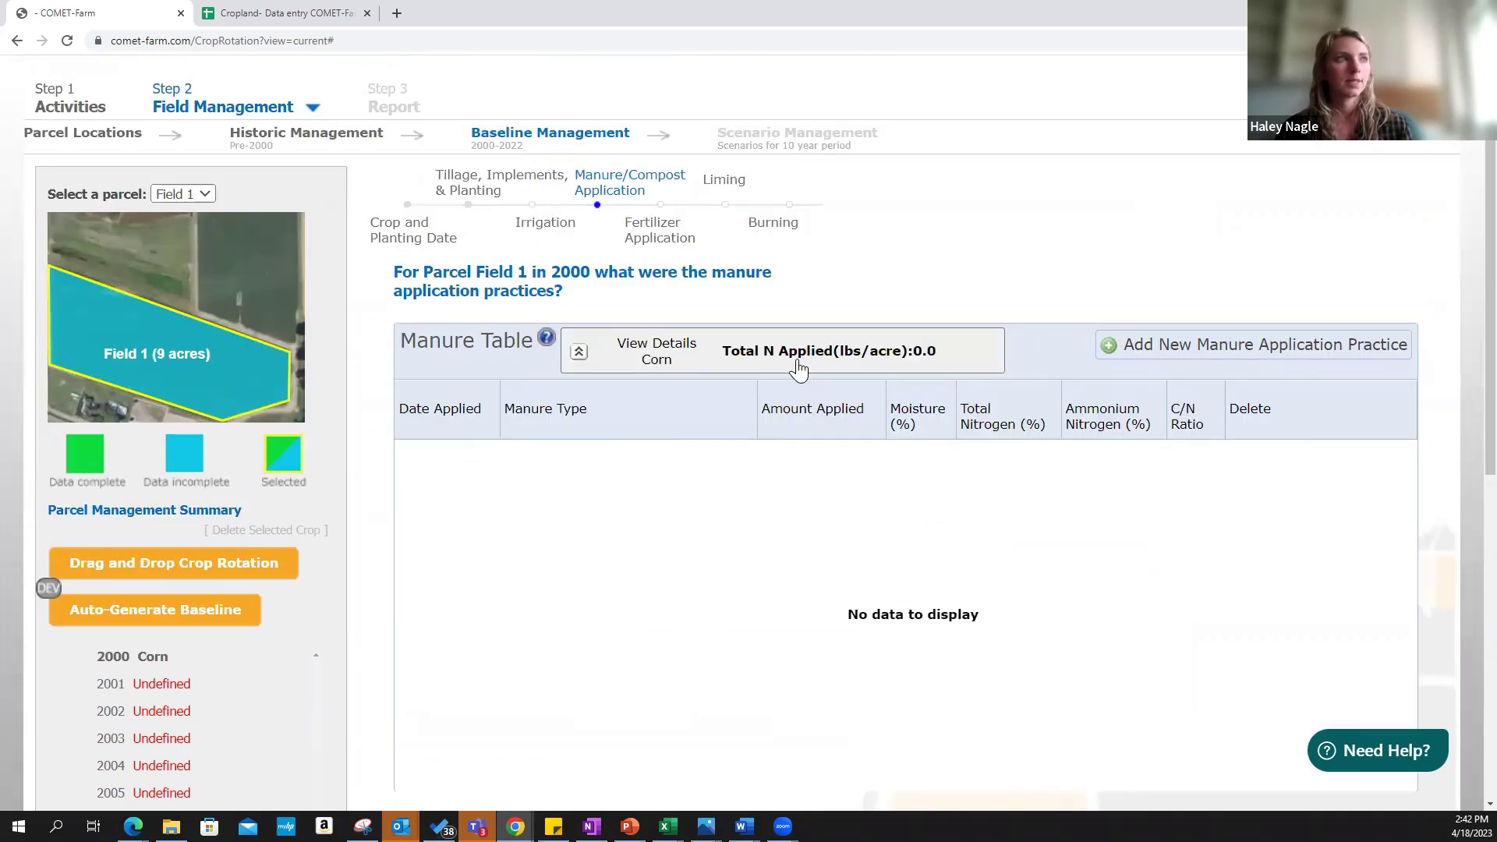
left_click(661, 245)
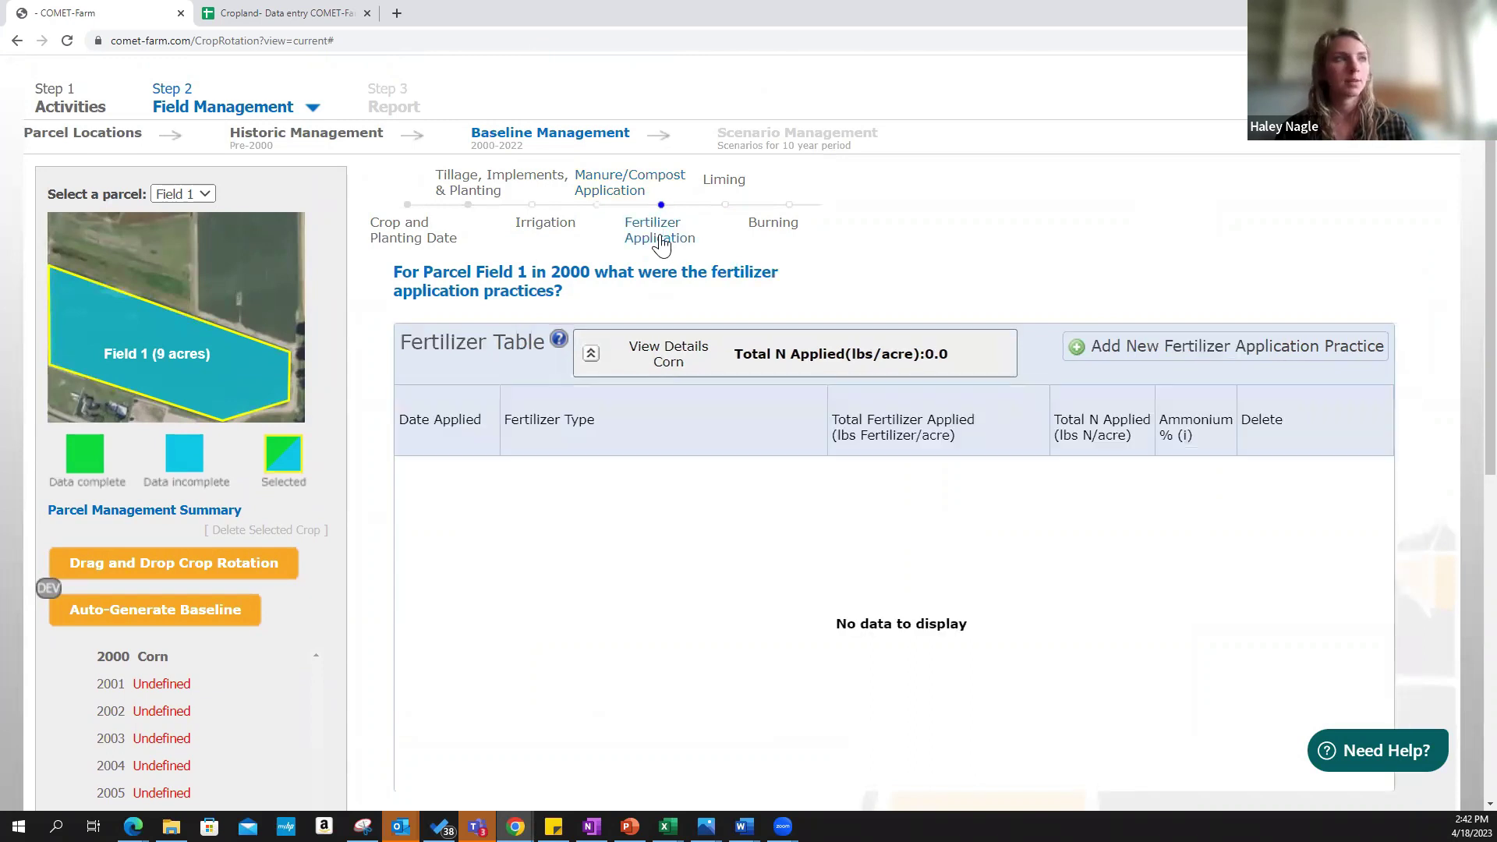
Add three fertilizer application practices to the 2000 fertilizer table for Field 1
left_click(1203, 351)
left_click(1203, 351)
left_click(1203, 351)
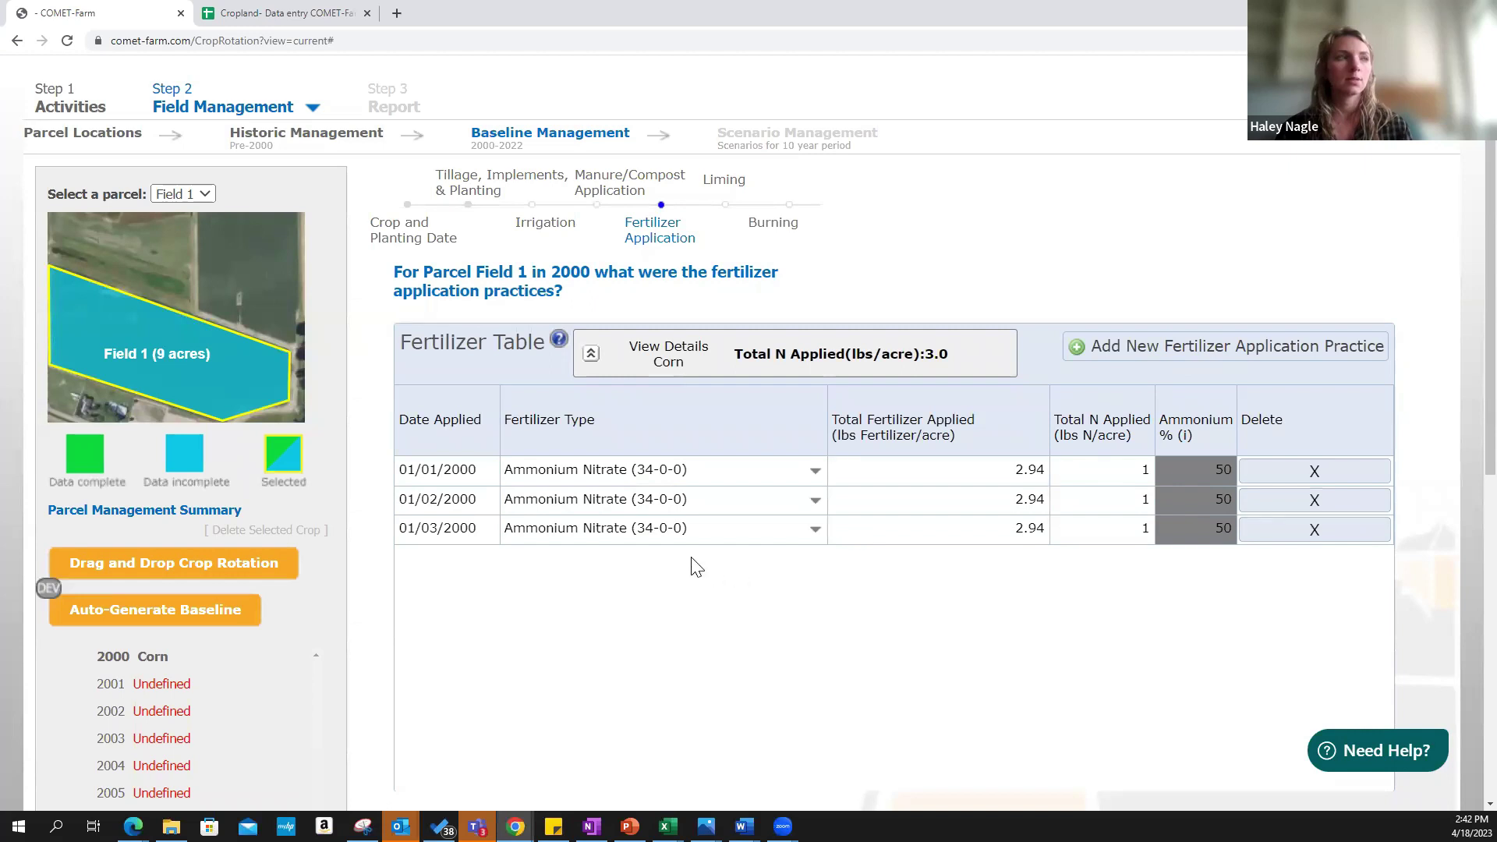
double_click(476, 473)
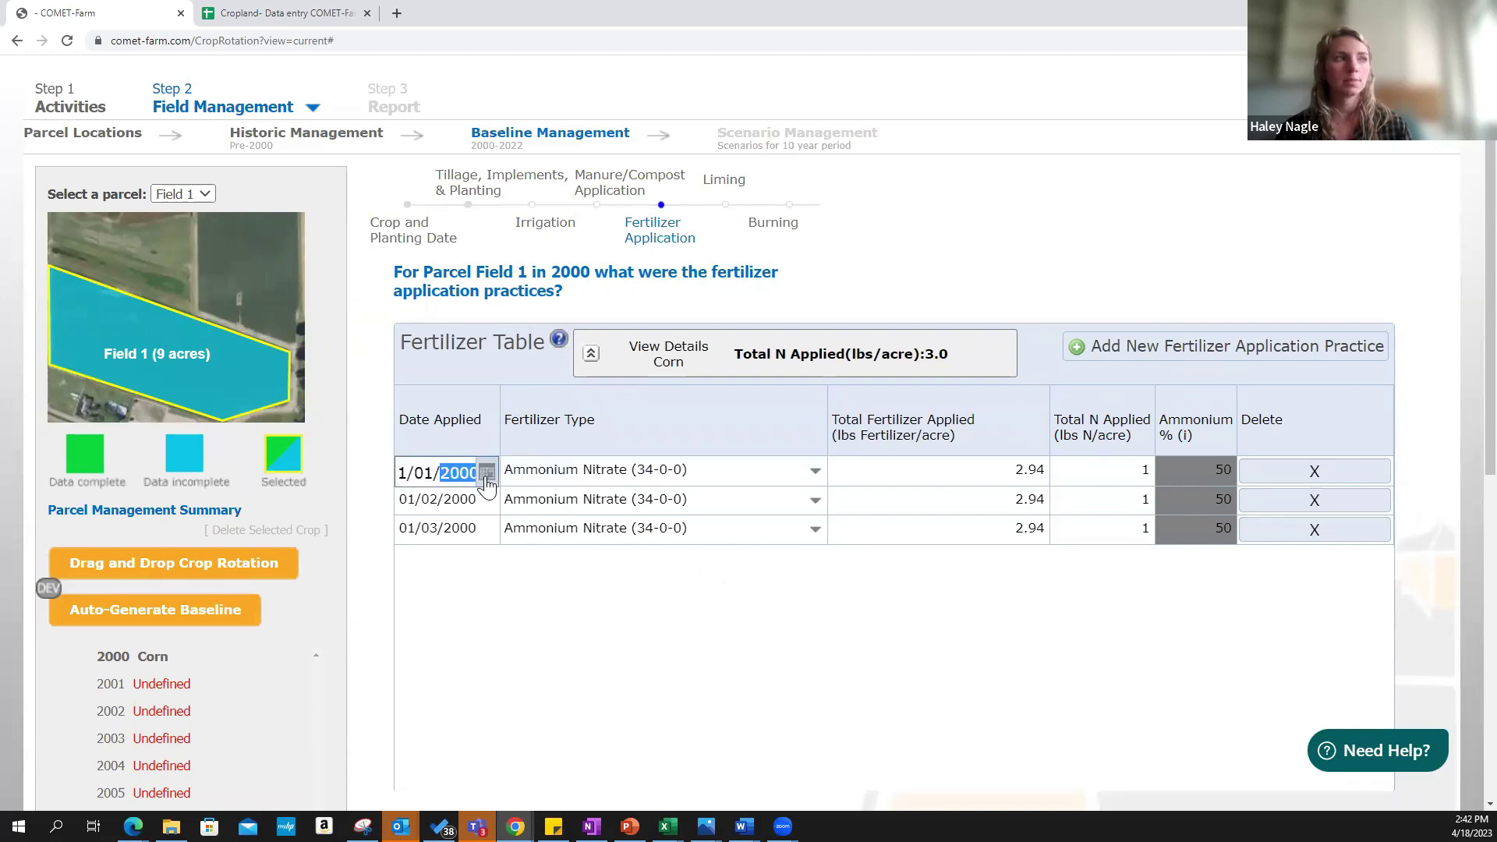
left_click(524, 641)
Set the fertilizer type of the 01/01/2000 entry to Calcium Ammonium Nitrate
left_click(664, 469)
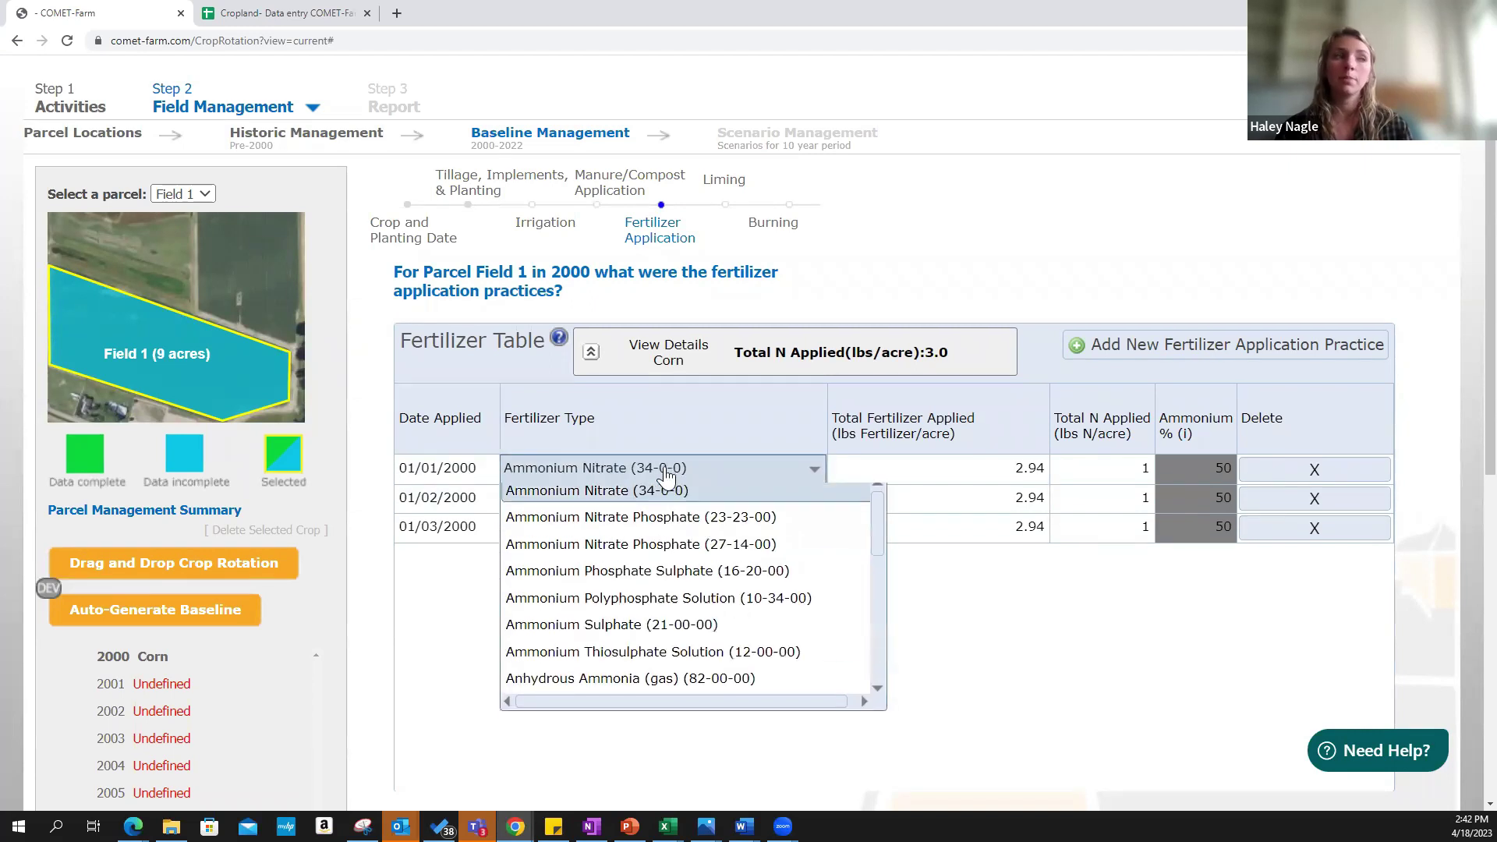
left_click_drag(874, 537, 879, 584)
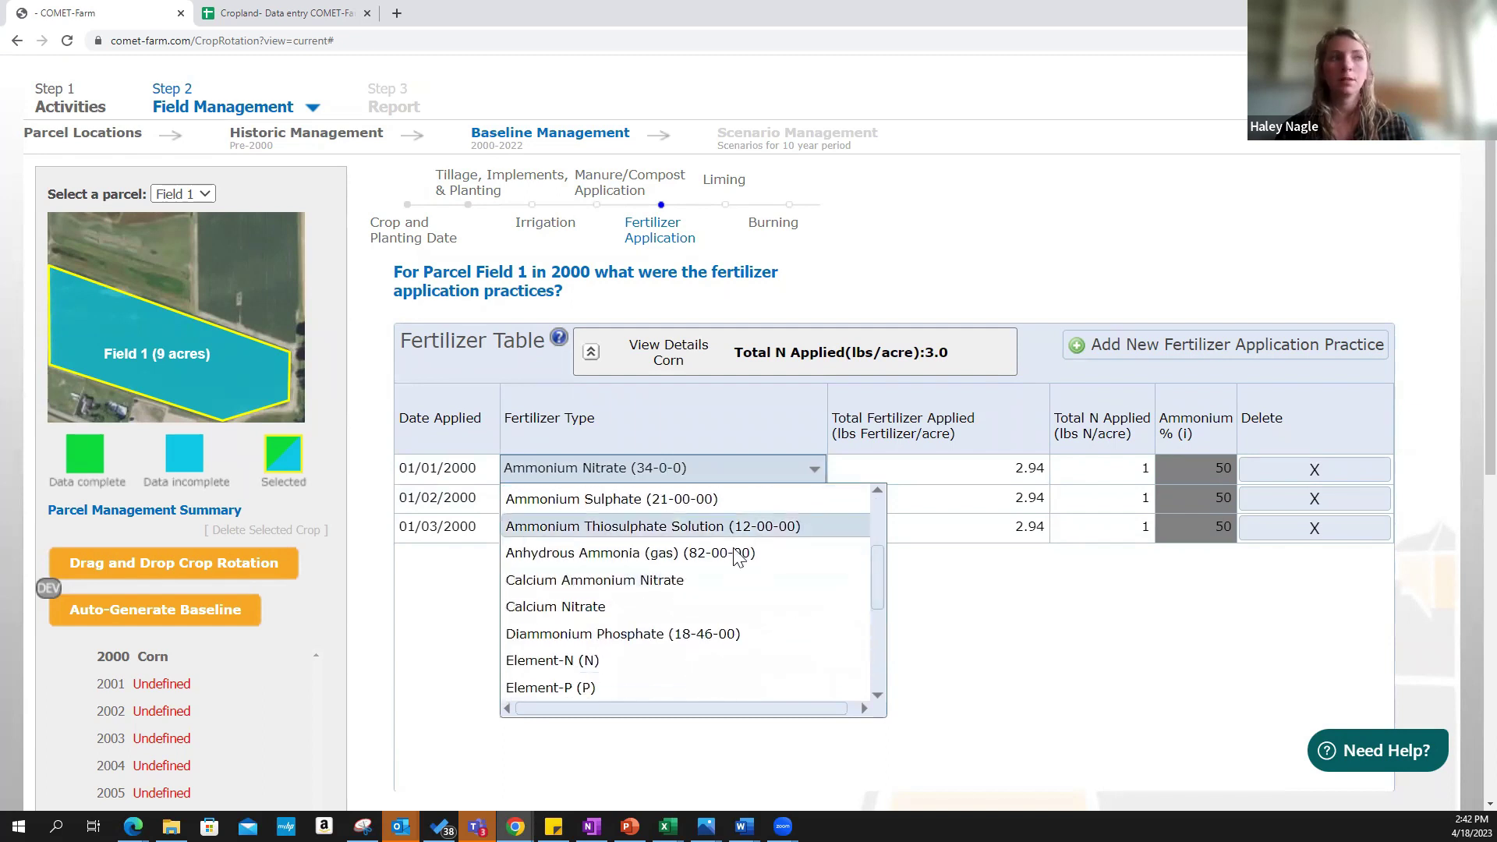
left_click(672, 580)
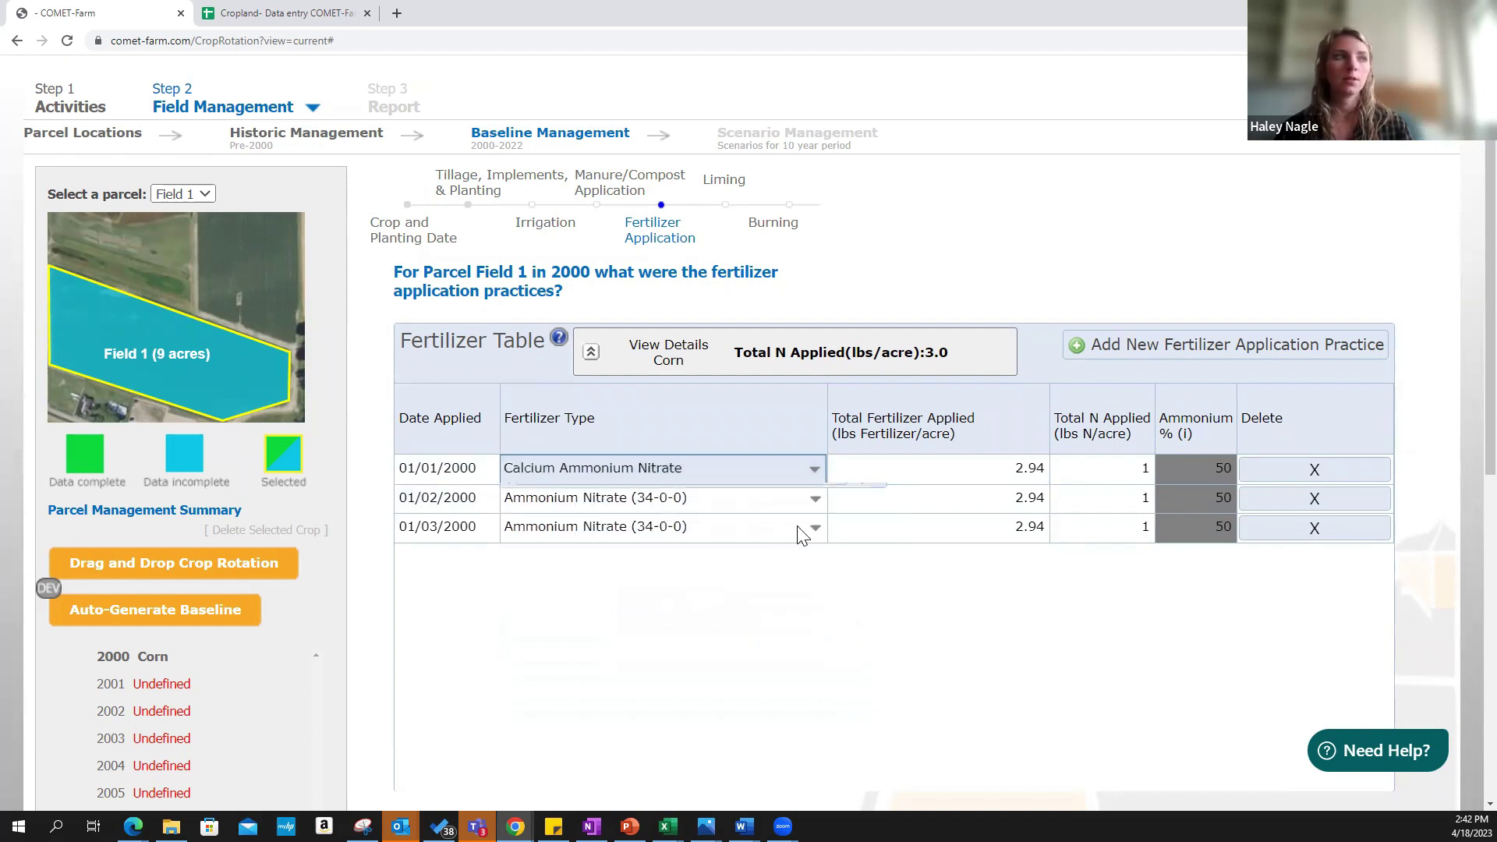
Set the total nitrogen applied for the 01/01/2000 fertilizer entry to 130 lbs N/acre
left_click(1101, 477)
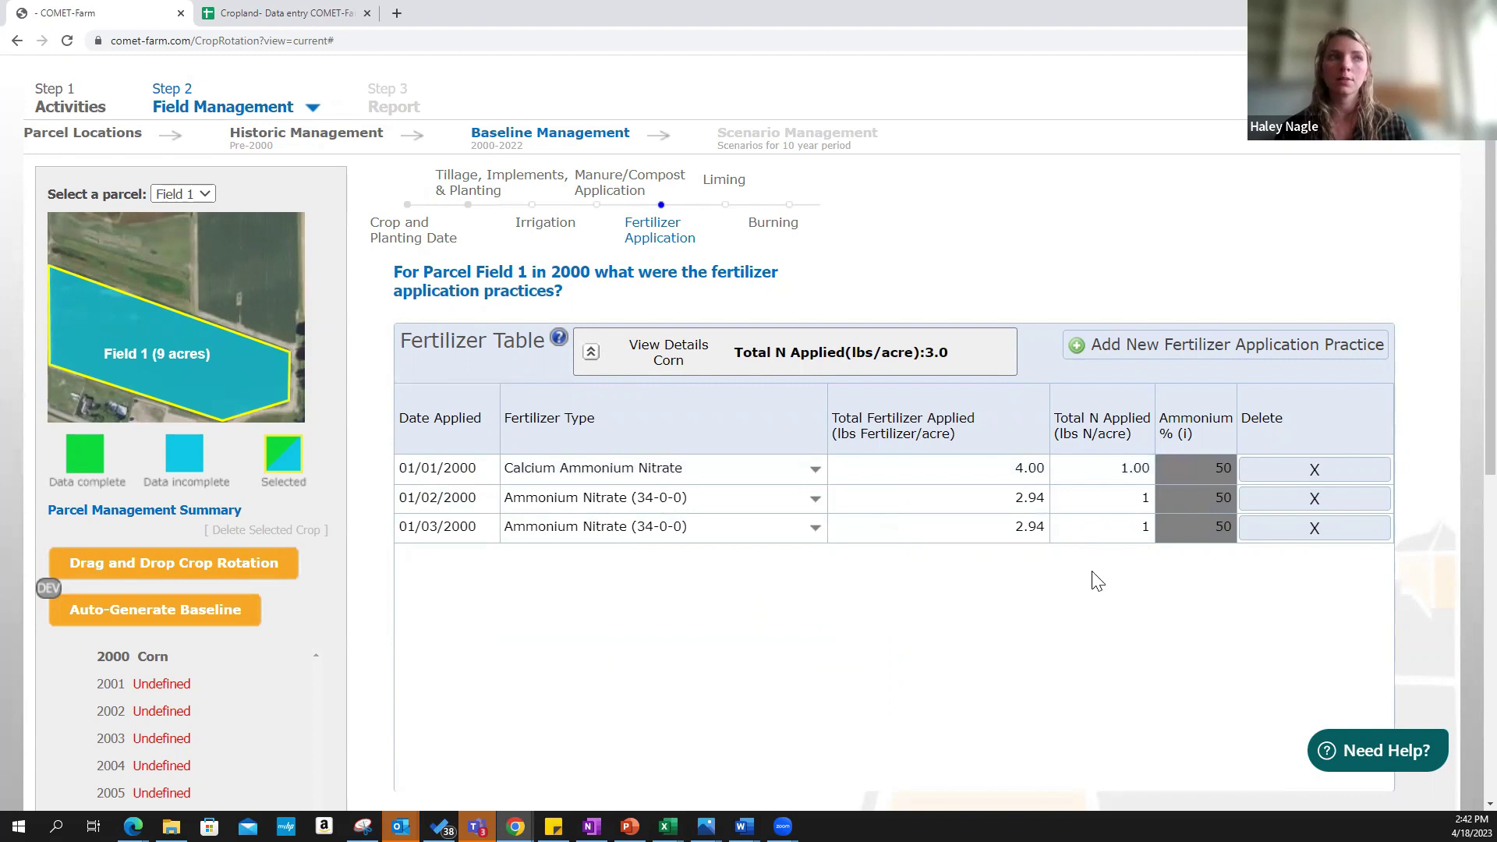
left_click(1003, 480)
left_click(1065, 462)
left_click(1029, 470)
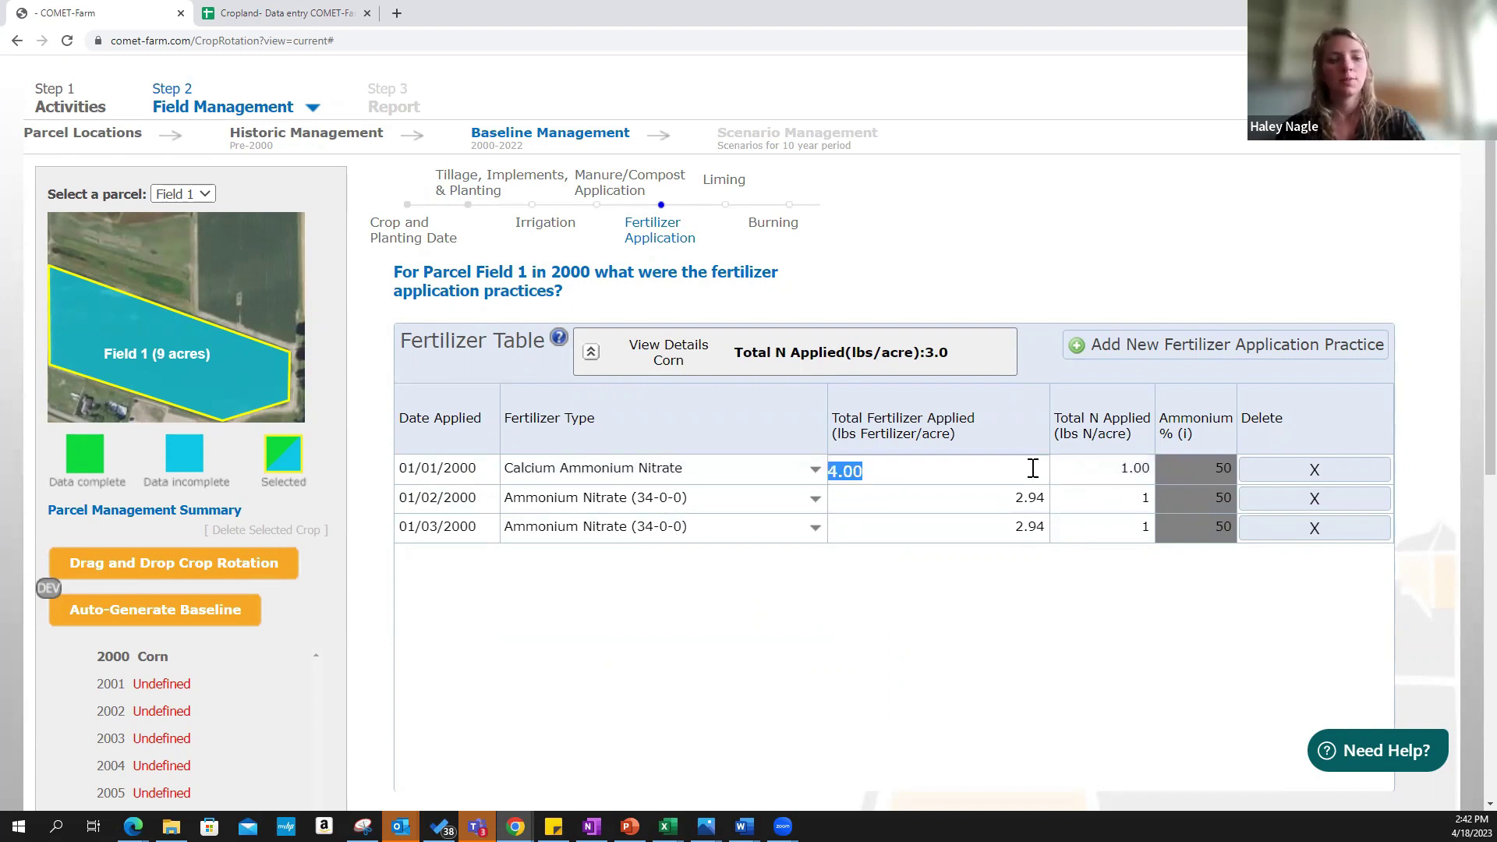
left_click(1132, 469)
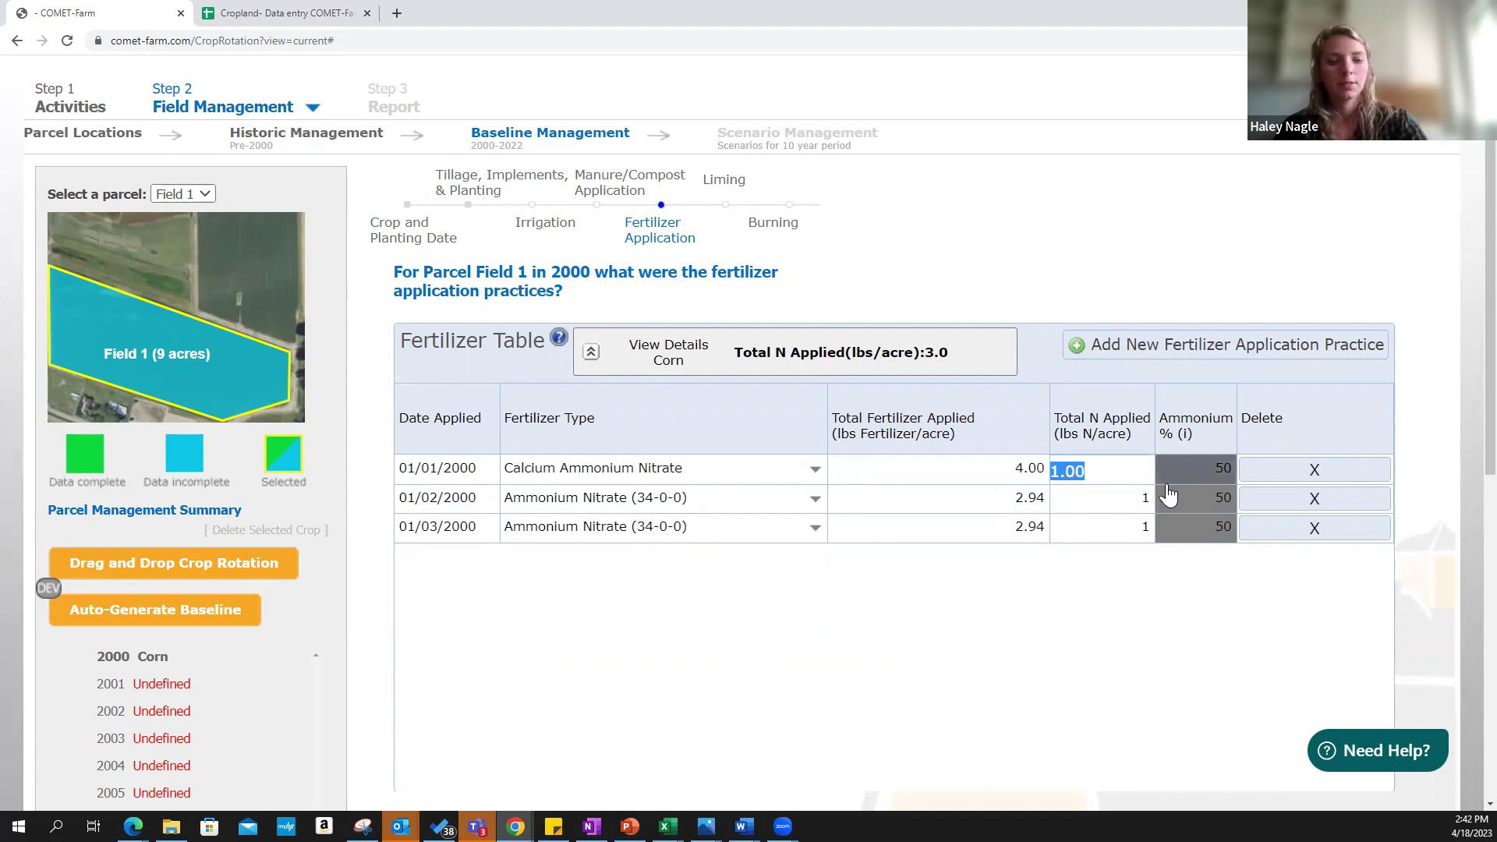
type("130")
left_click(1111, 665)
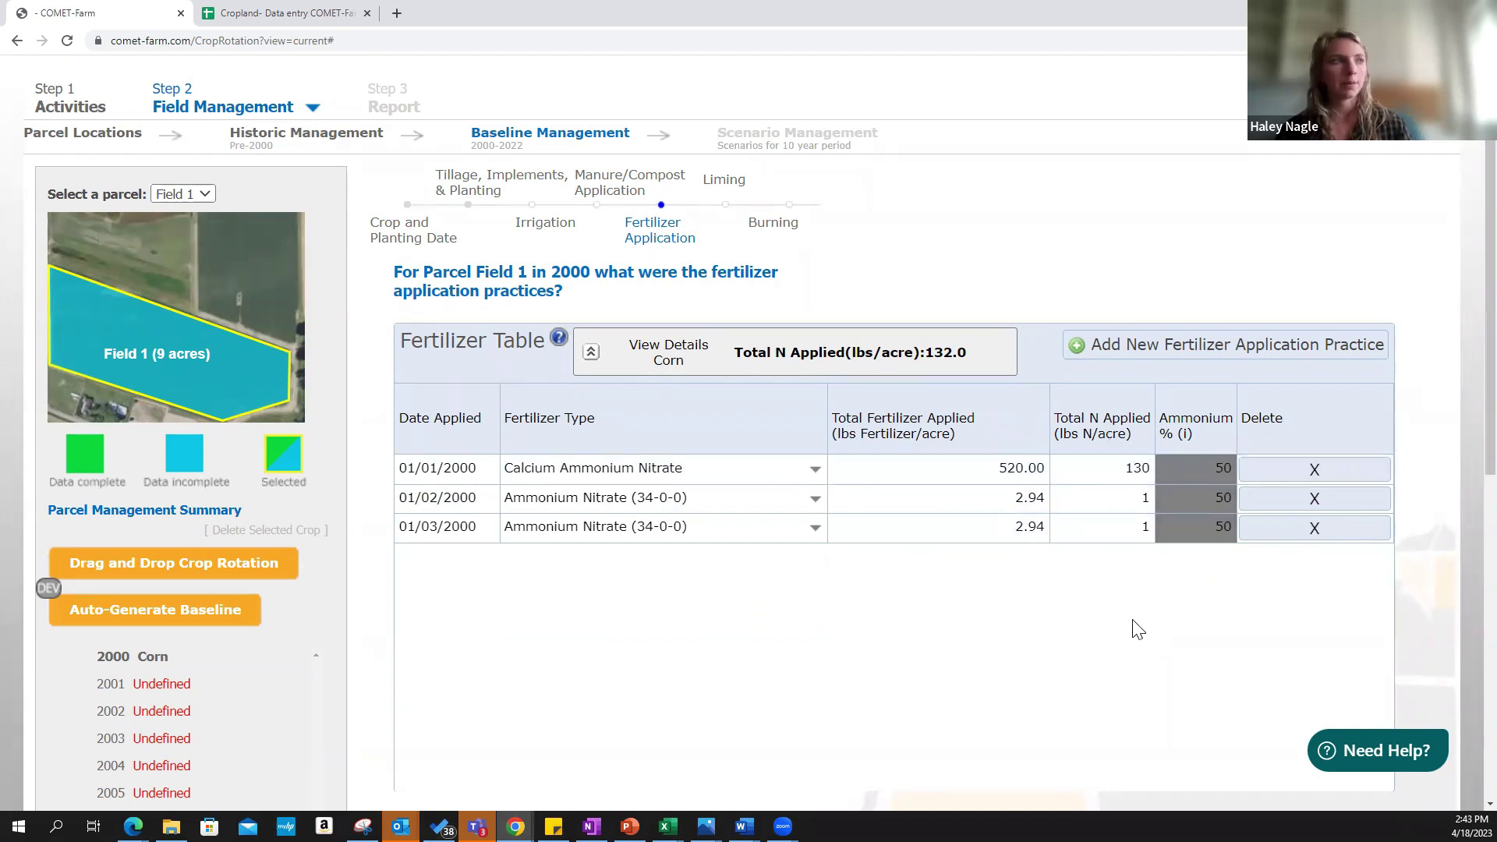
Change the fertilizer type of the 01/01/2000 entry to Mixed Blends
left_click(814, 469)
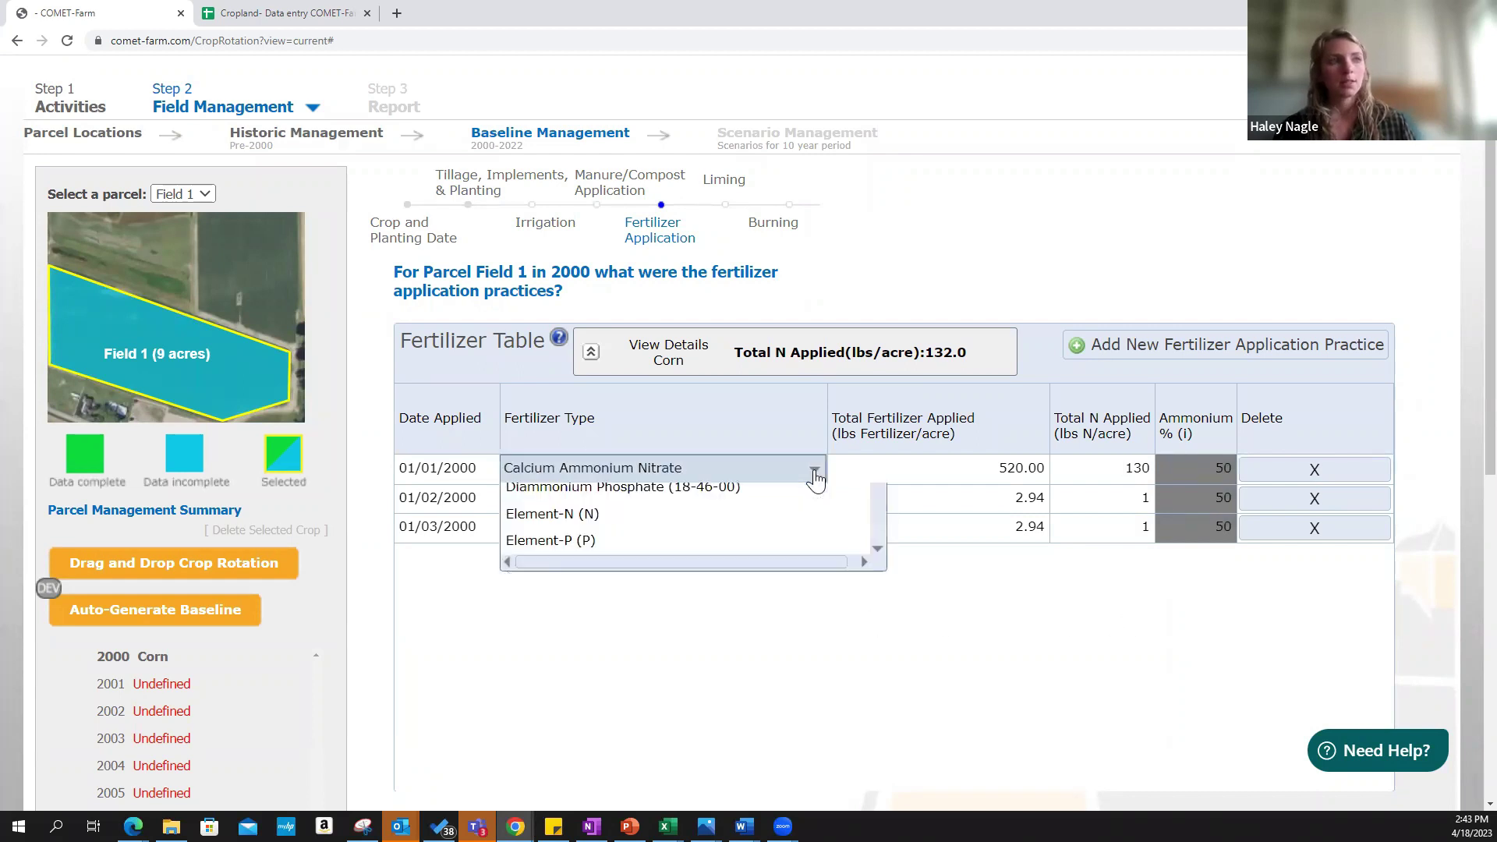
left_click_drag(878, 563, 876, 622)
scroll(591, 600, "up", 1)
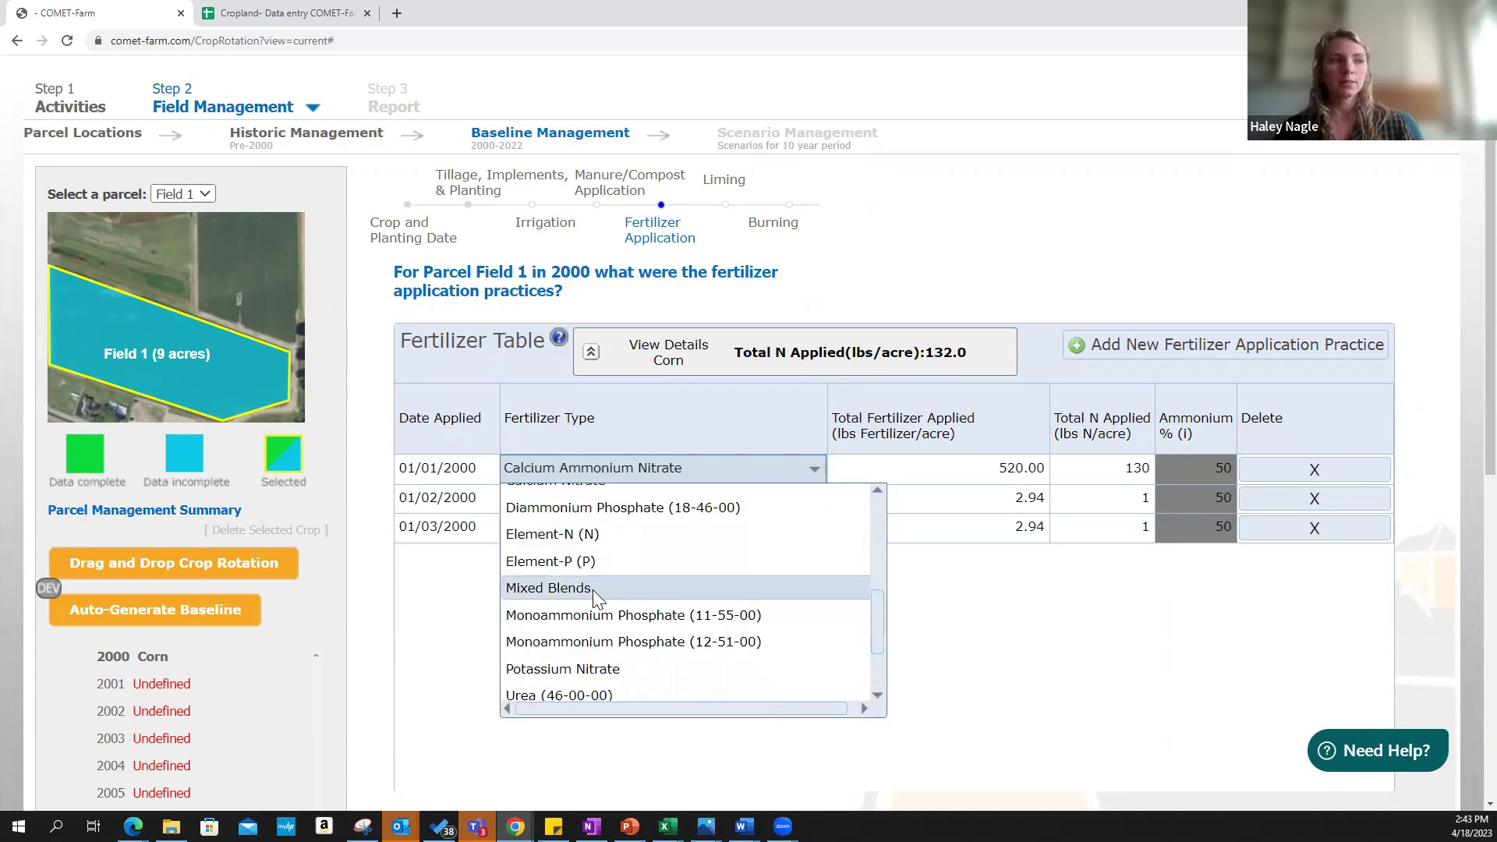
left_click(608, 587)
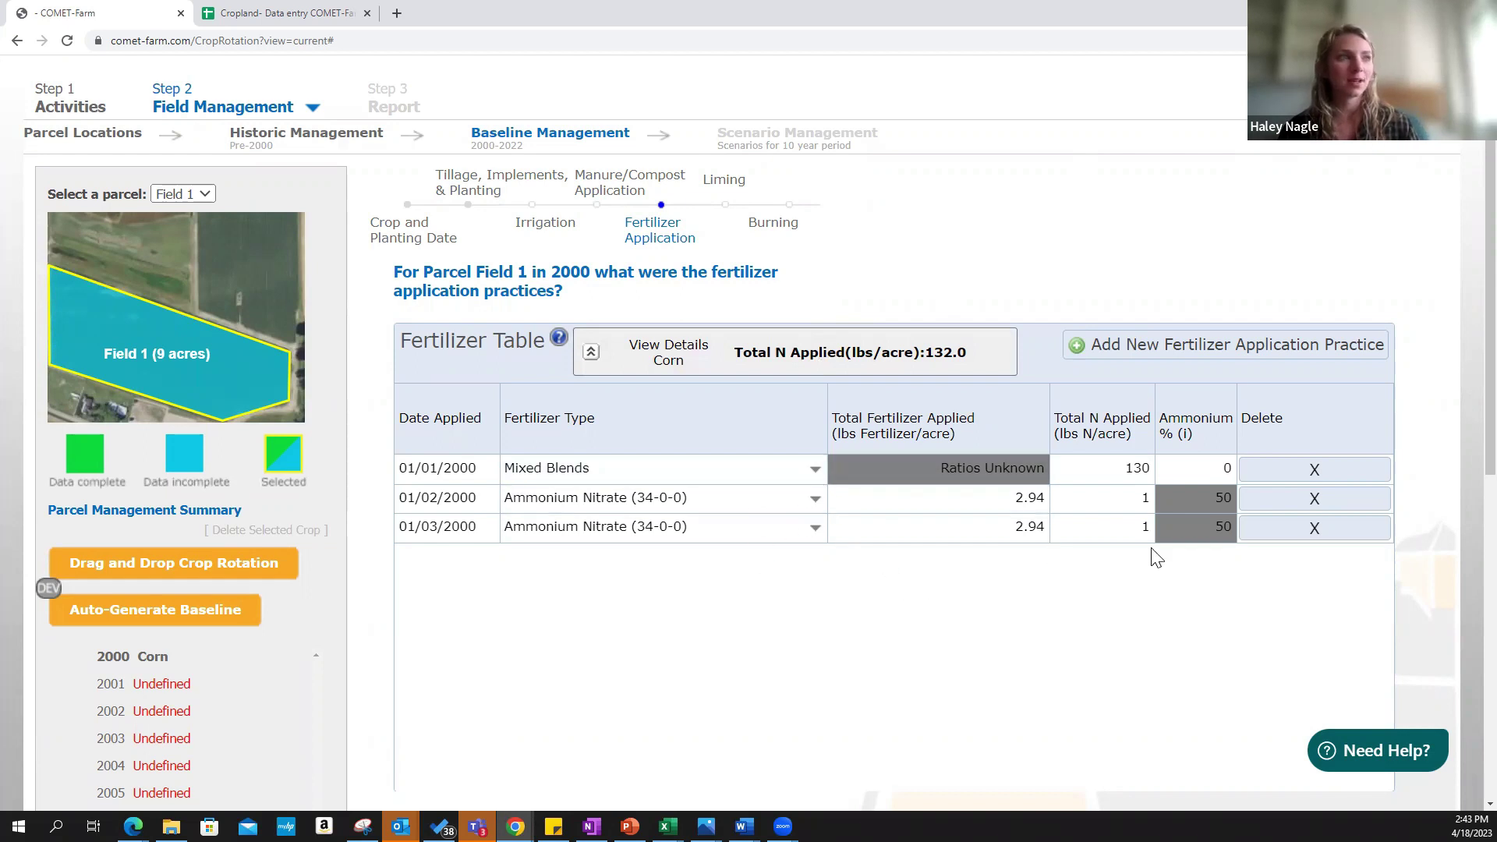
Delete the two Ammonium Nitrate entries and set the Mixed Blends application date to 05/13/2000
left_click(1315, 528)
left_click(1314, 498)
left_click(490, 476)
left_click(489, 474)
left_click(613, 502)
left_click(612, 502)
left_click(613, 502)
left_click(613, 502)
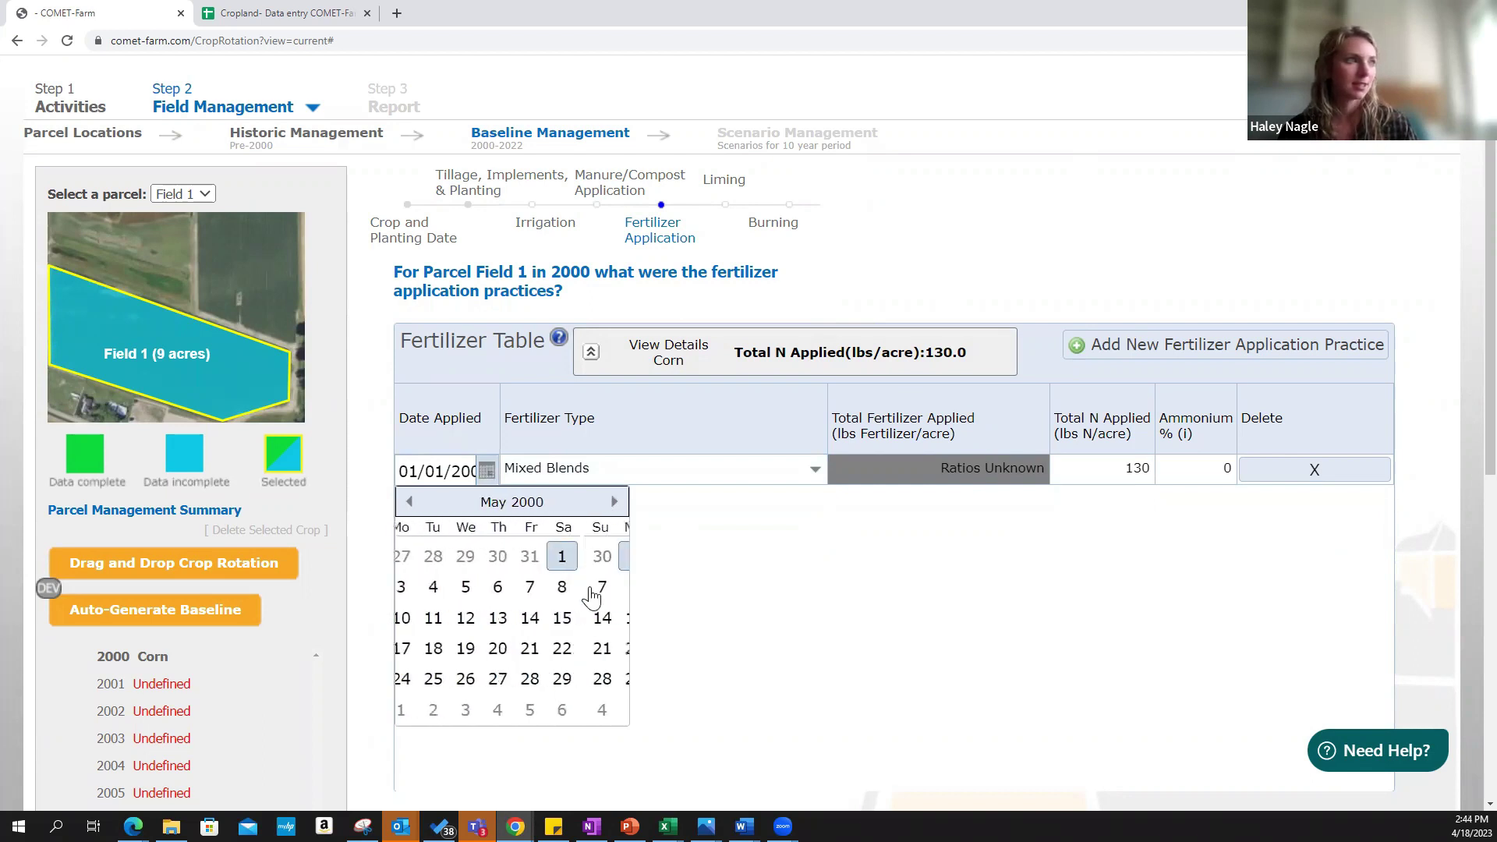
left_click(607, 586)
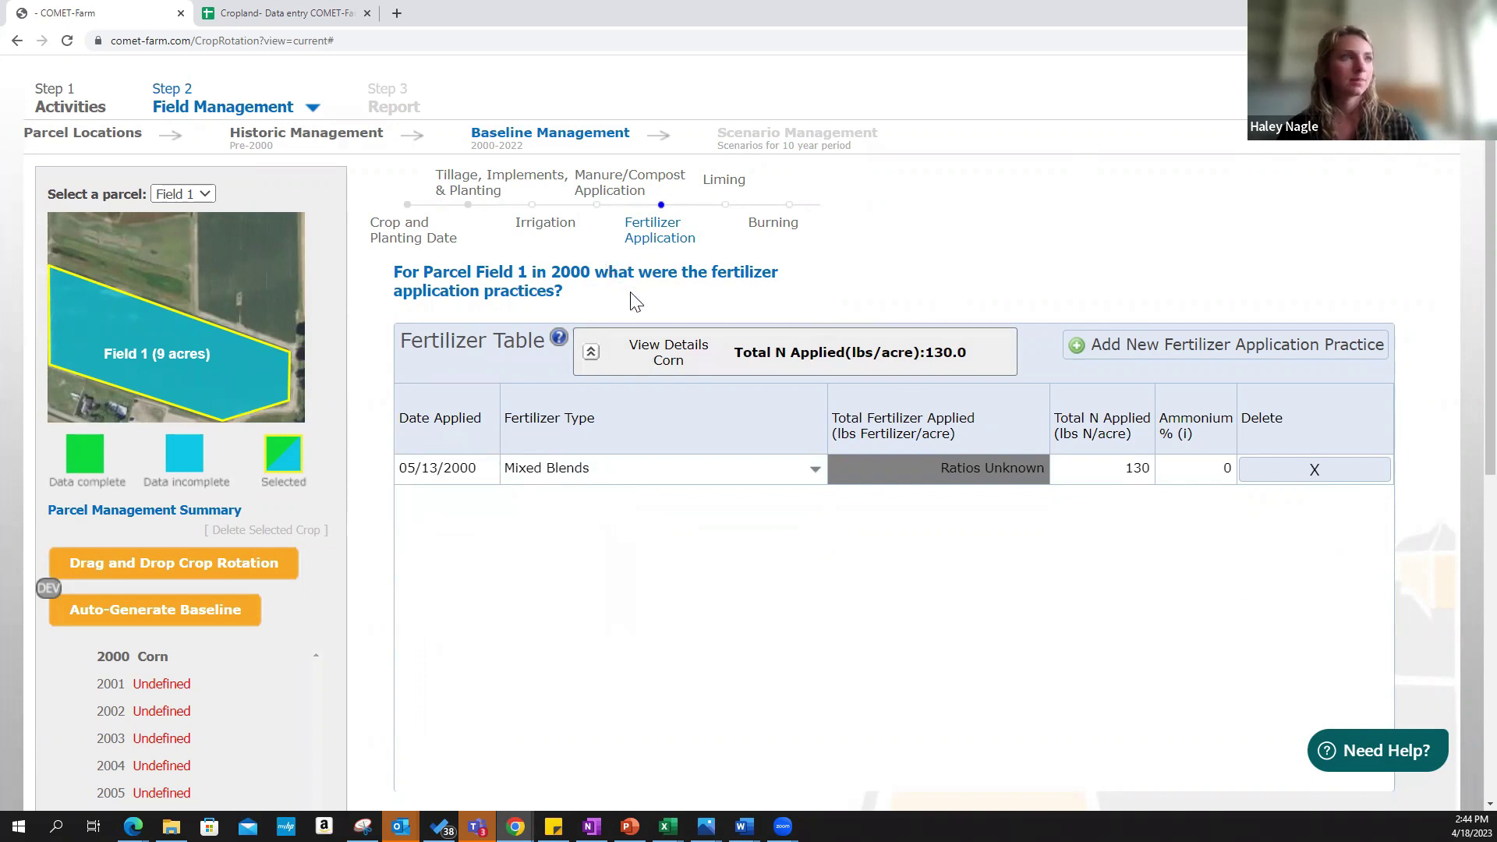
Examine the liming material choices and the crop residue burning choices for Field 1 in 2000
left_click(725, 186)
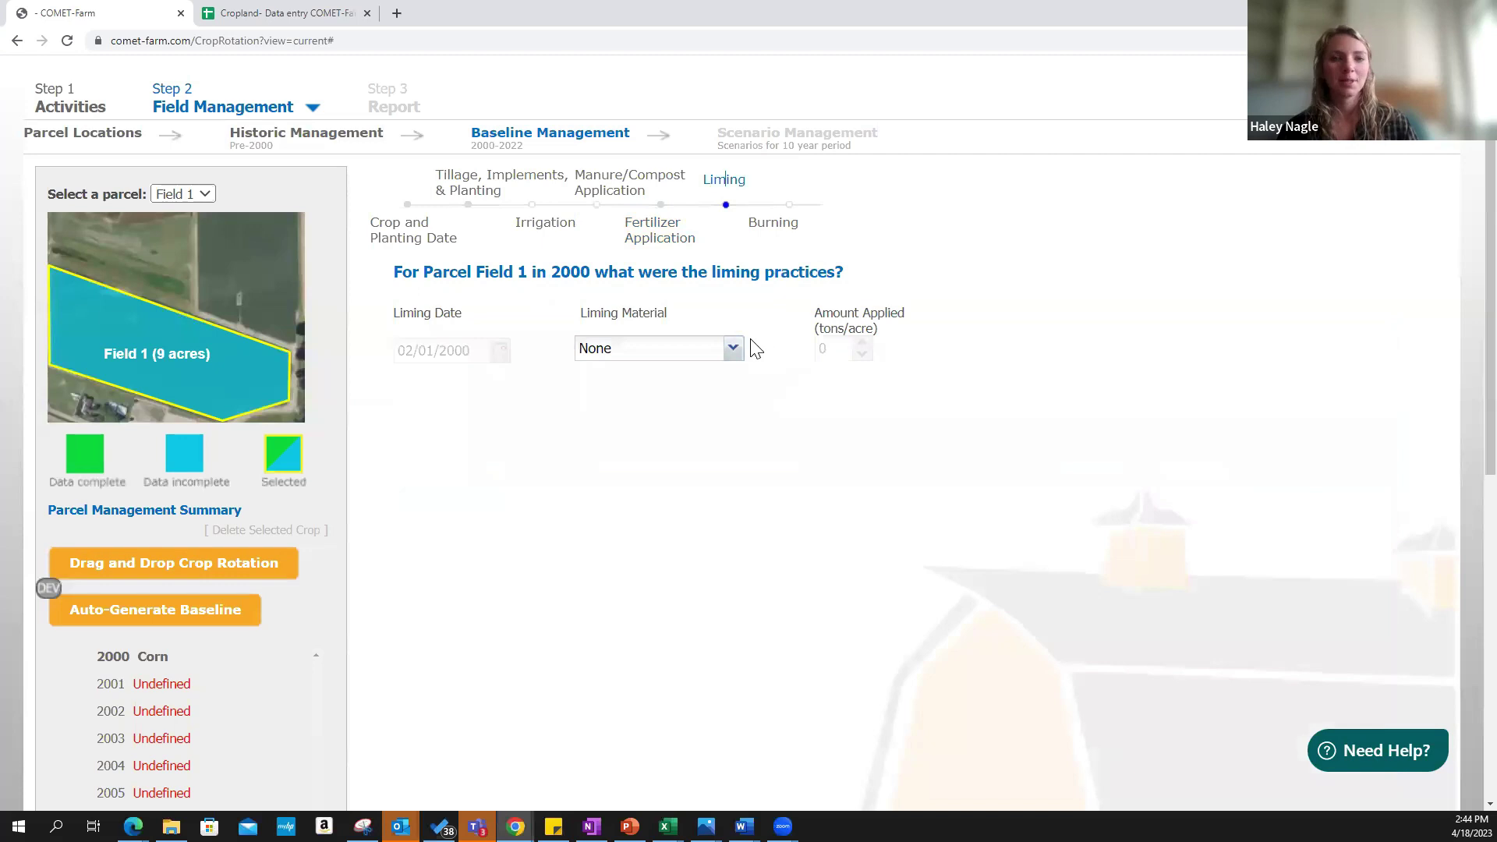
scroll(739, 352, "down", 1)
left_click(732, 270)
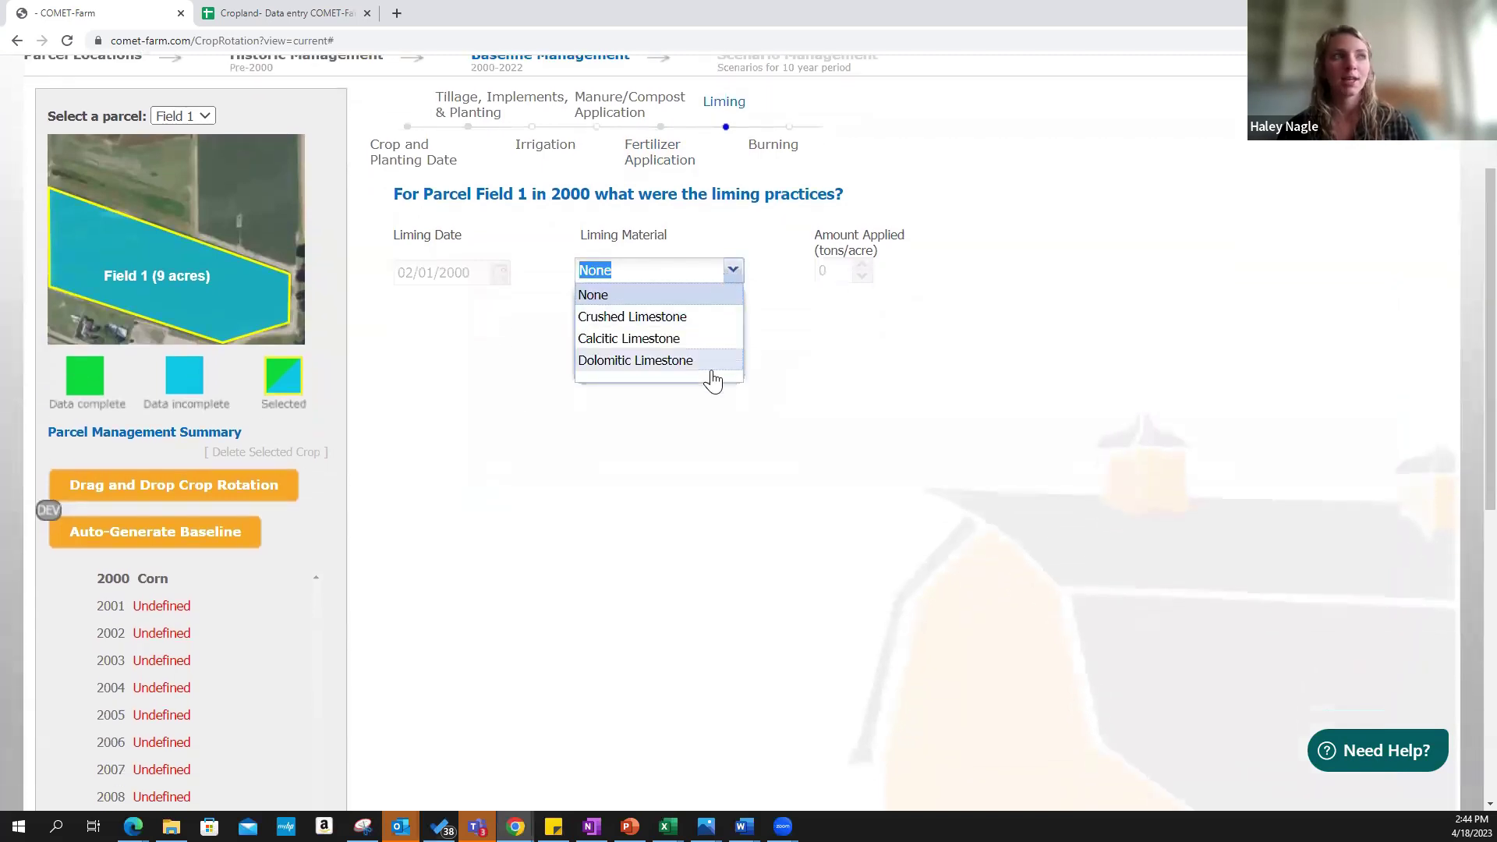
left_click(732, 279)
left_click(773, 147)
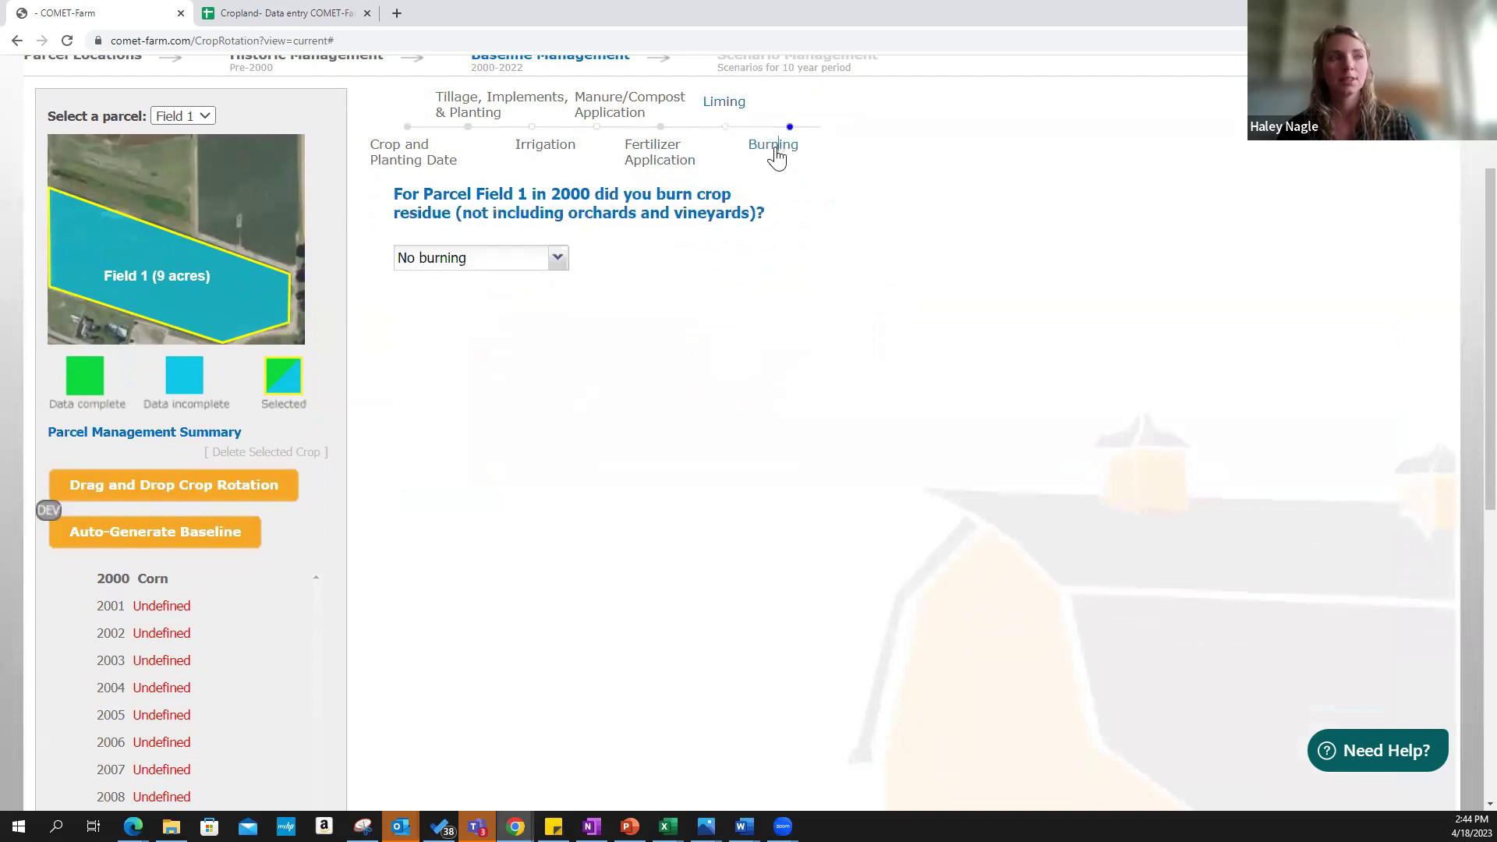
left_click(545, 260)
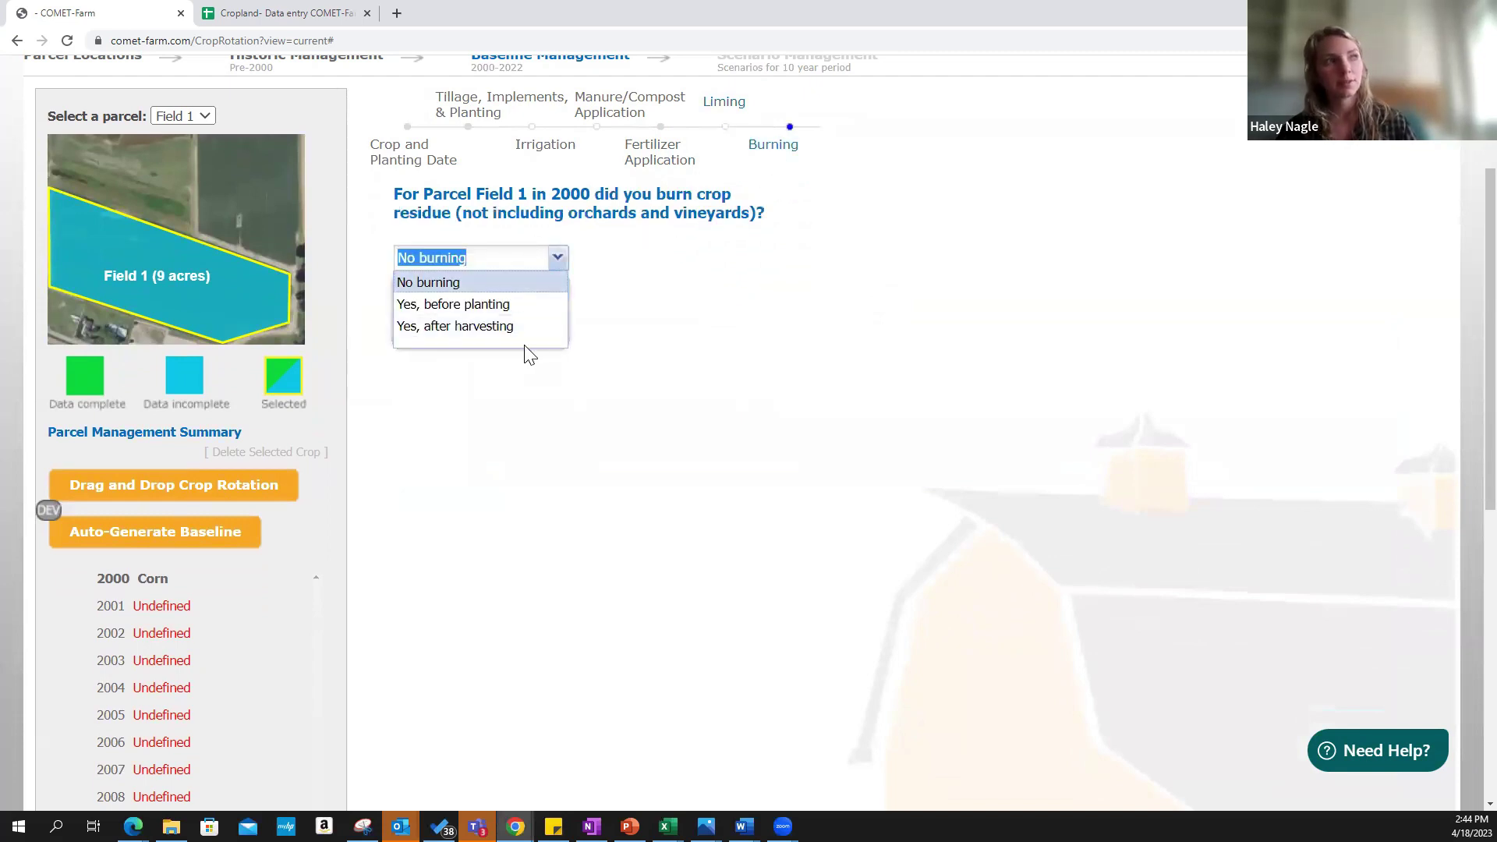
left_click(555, 259)
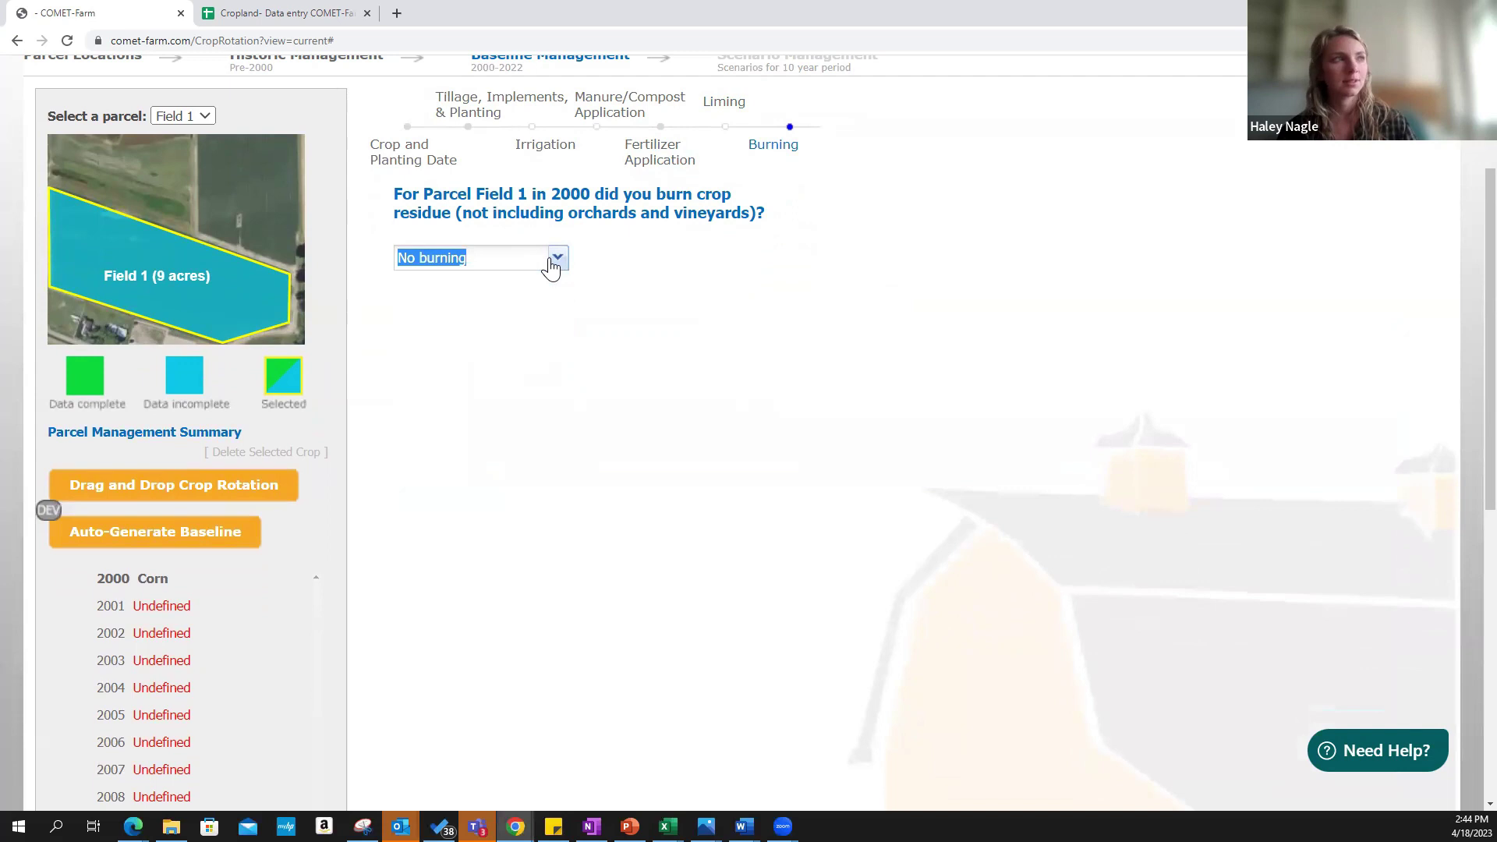
scroll(880, 385, "down", 1)
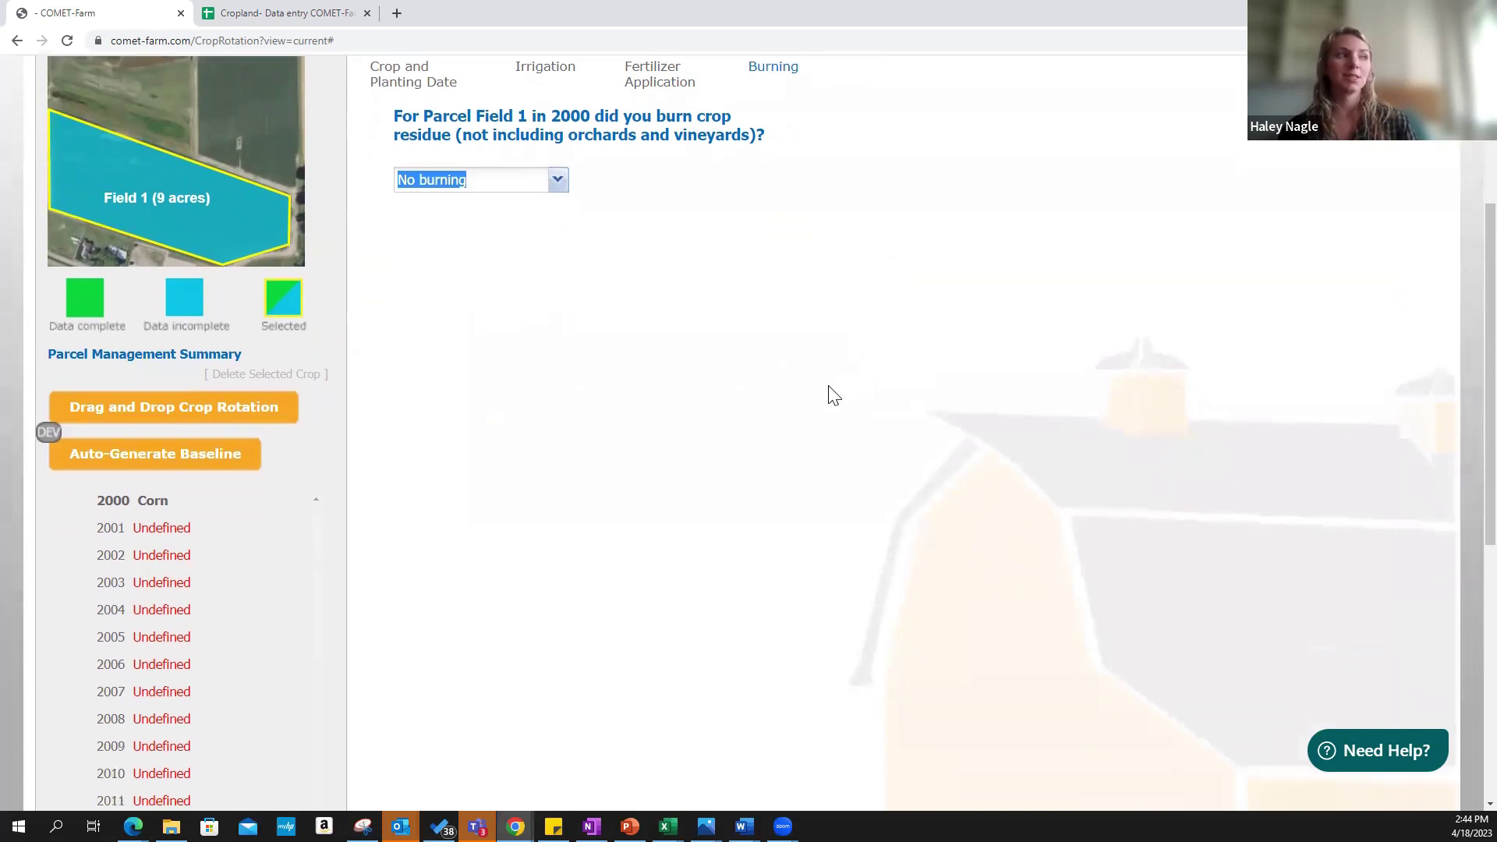
scroll(831, 395, "up", 2)
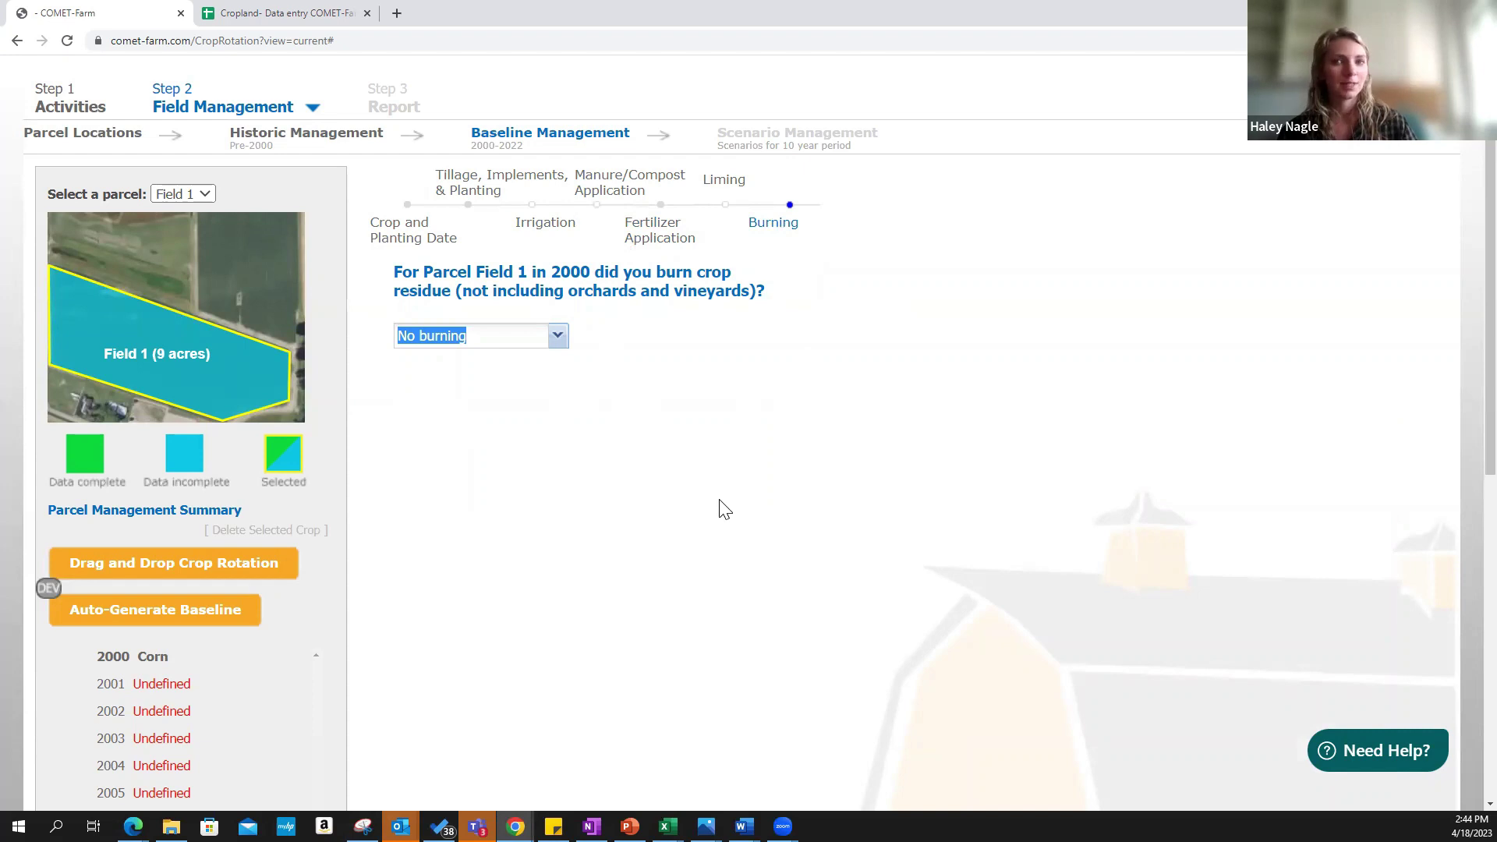
Finish the 2000 management for Field 1 and decline adding another crop for the same year
scroll(722, 511, "down", 6)
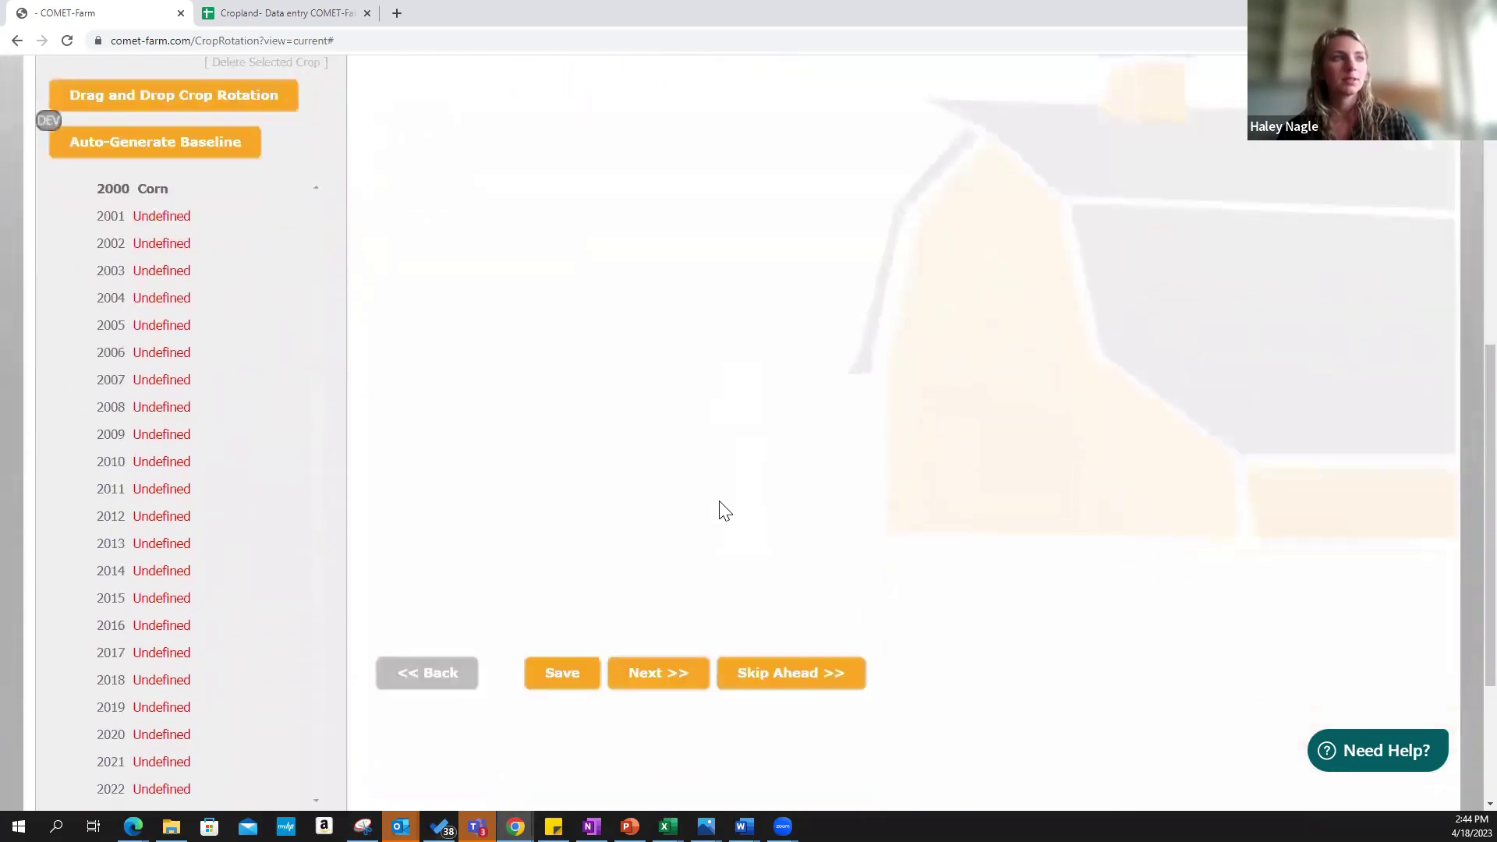
left_click(676, 684)
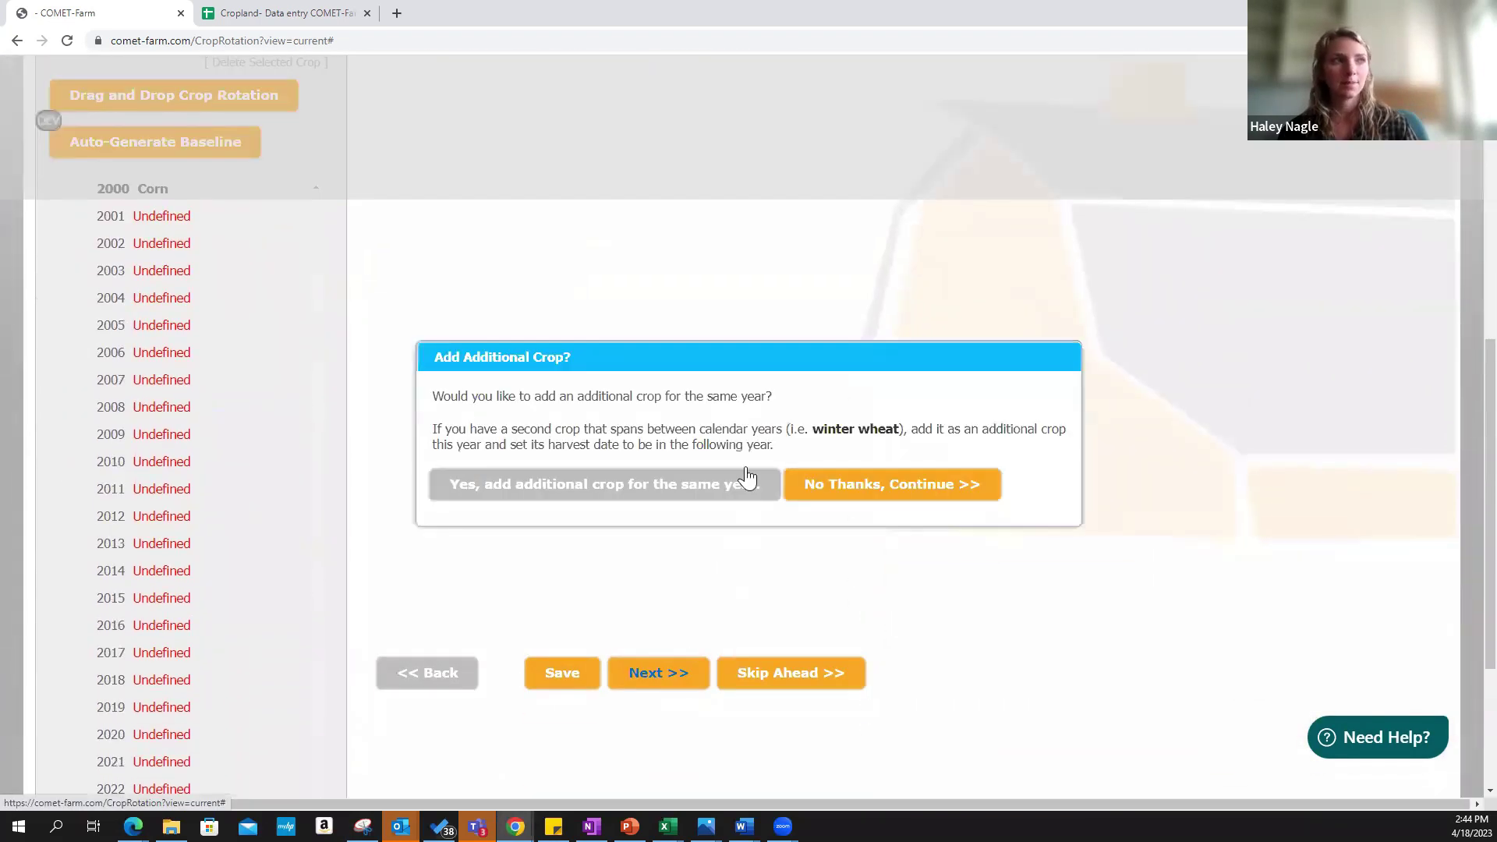
left_click_drag(748, 359, 740, 204)
scroll(742, 277, "up", 2)
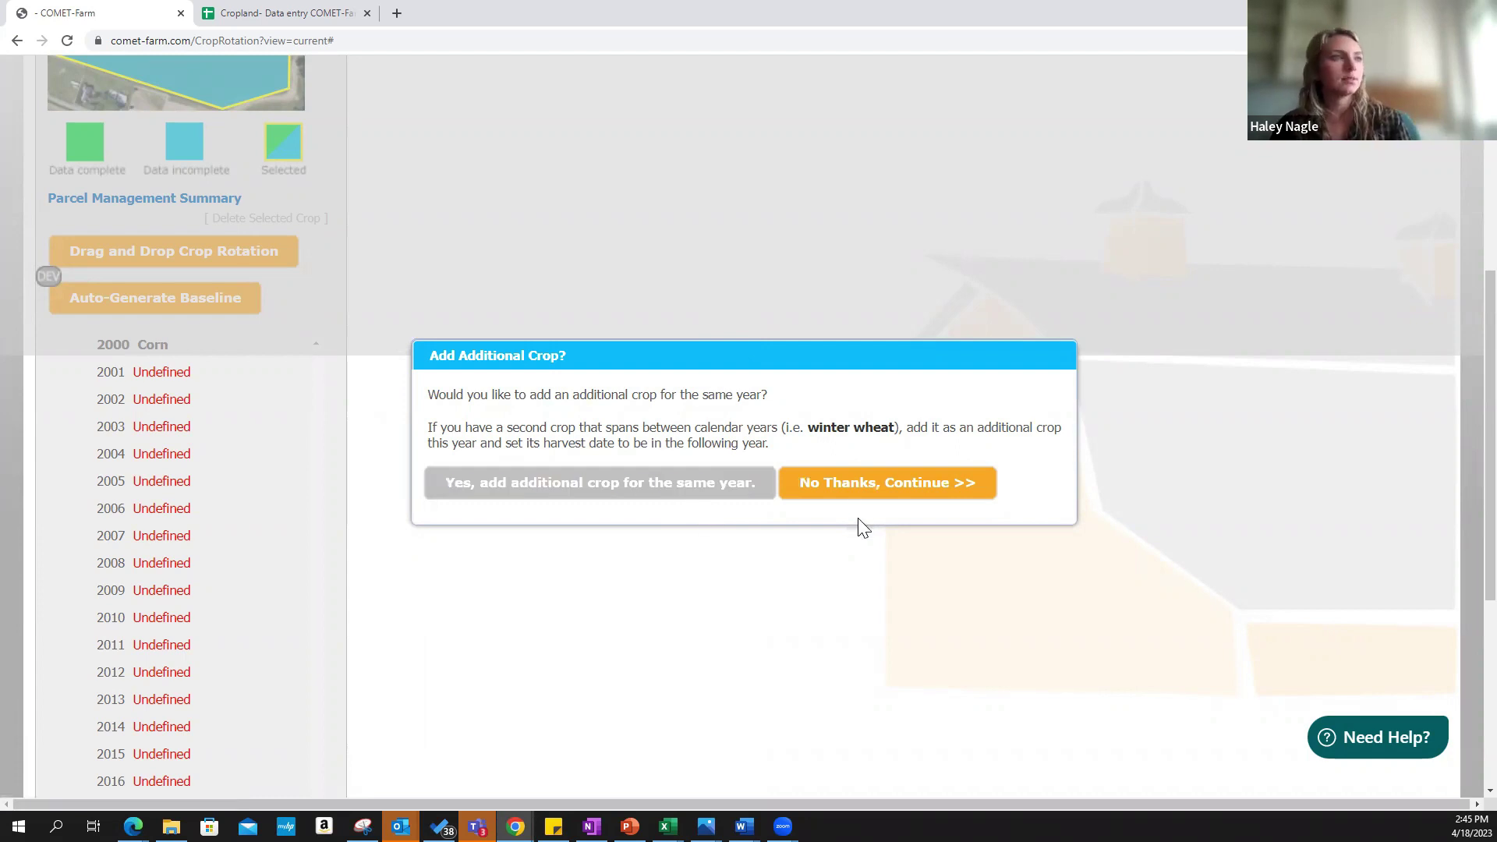
left_click(864, 487)
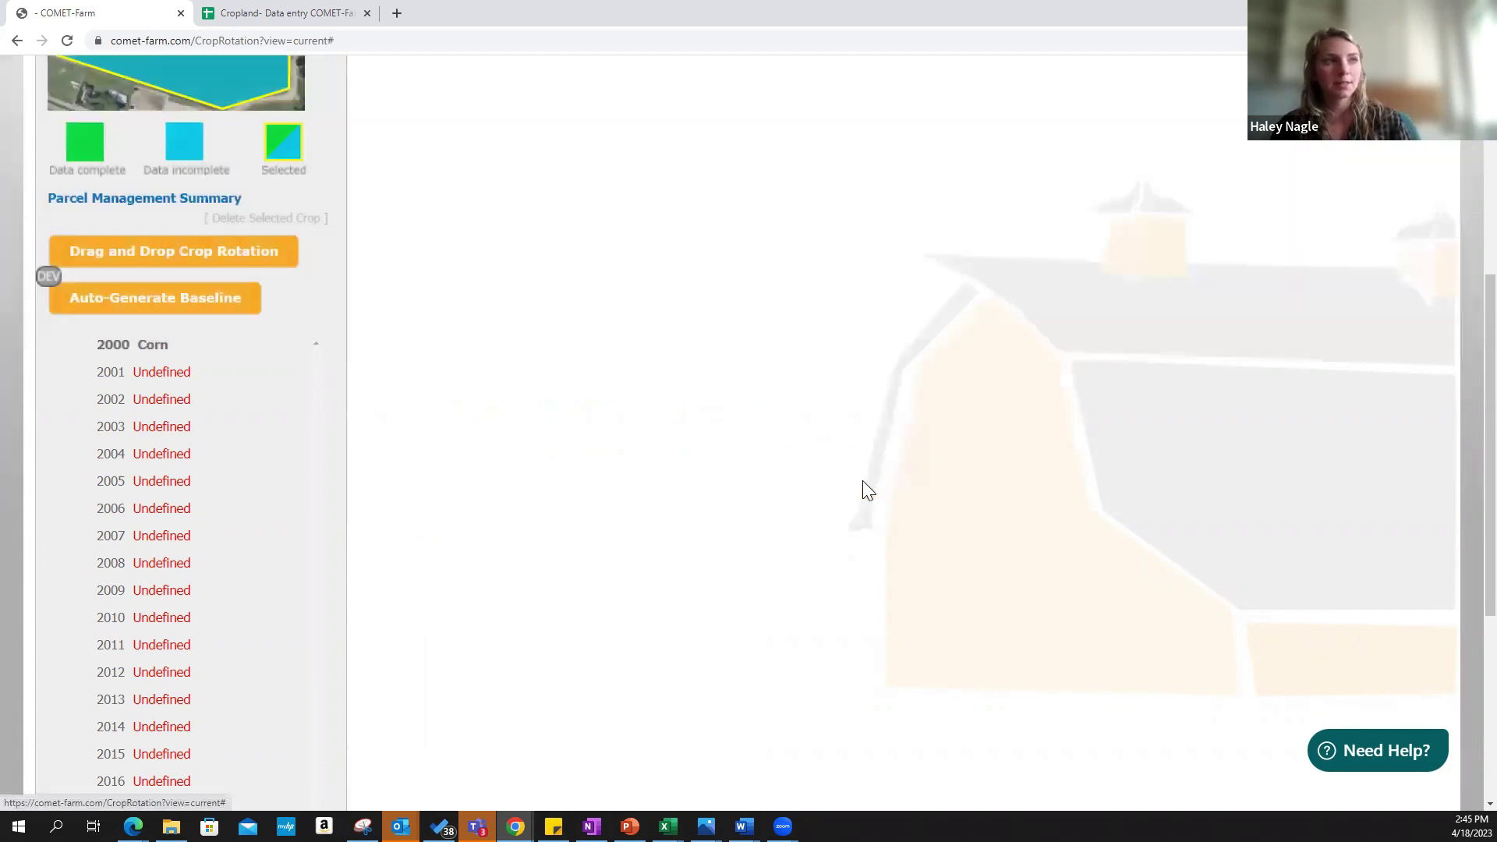
Copy Field 1's 2000 corn management to all years from 2001 through 2022
left_click_drag(897, 241, 842, 380)
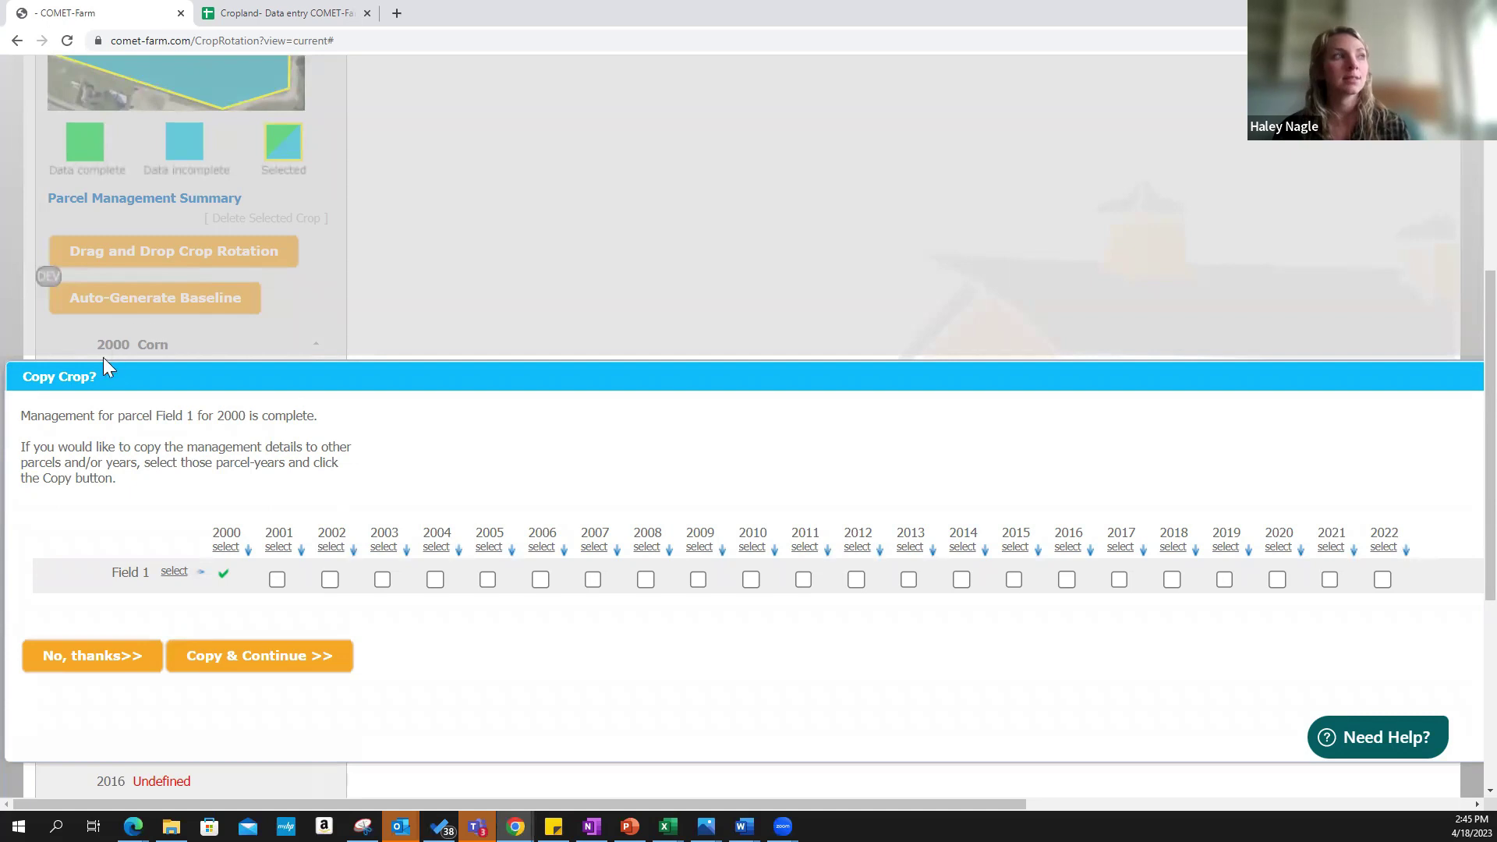
left_click(174, 572)
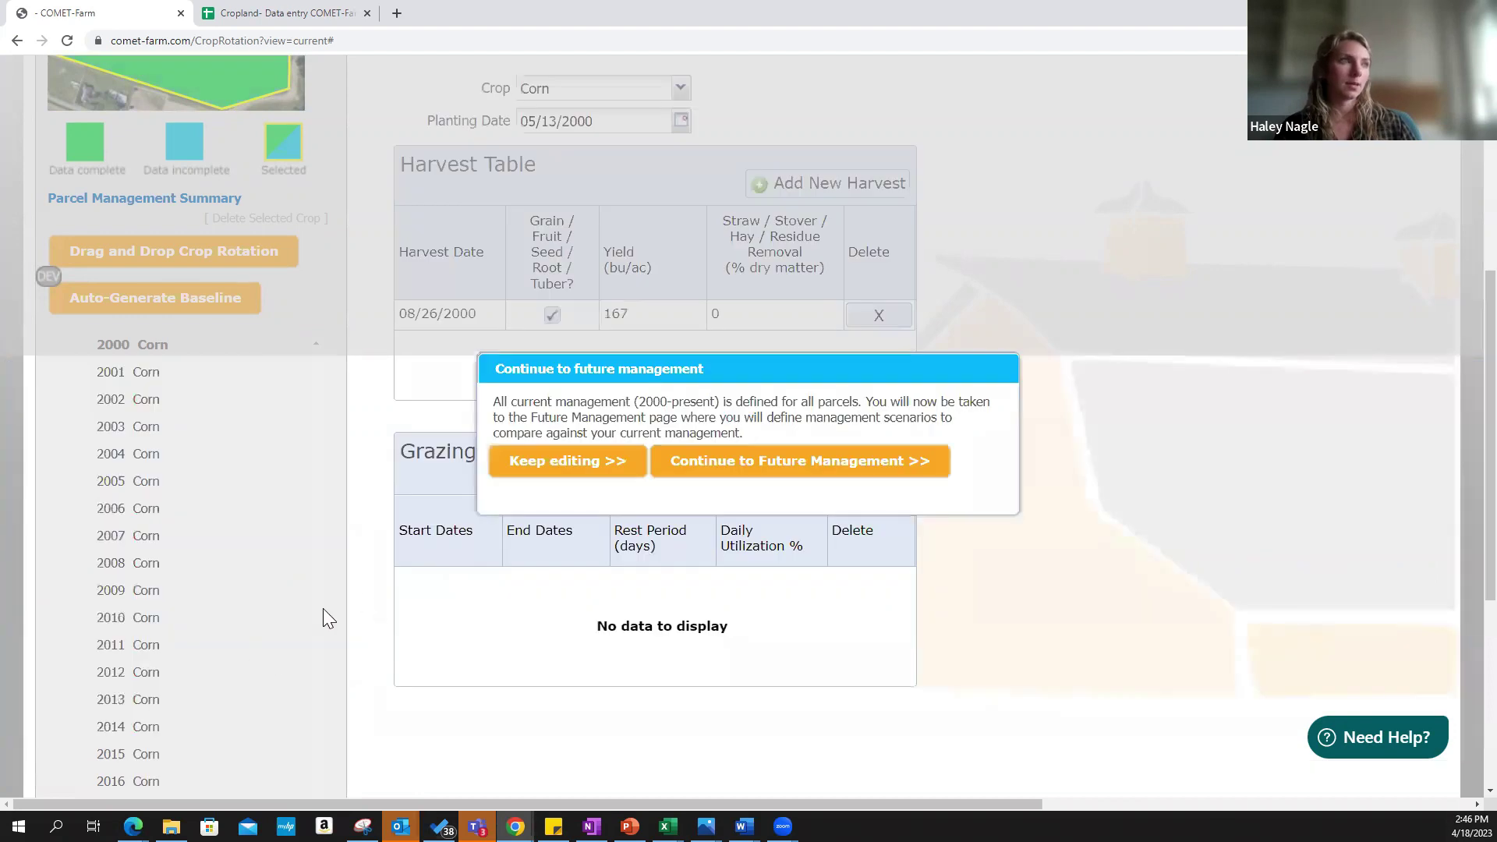
Choose to keep editing the baseline management instead of continuing to future management
scroll(468, 572, "up", 1)
left_click_drag(664, 444, 668, 394)
scroll(670, 442, "up", 3)
mouse_move(658, 635)
left_mouse_down()
mouse_move(625, 655)
mouse_move(634, 631)
left_mouse_up()
scroll(636, 623, "down", 1)
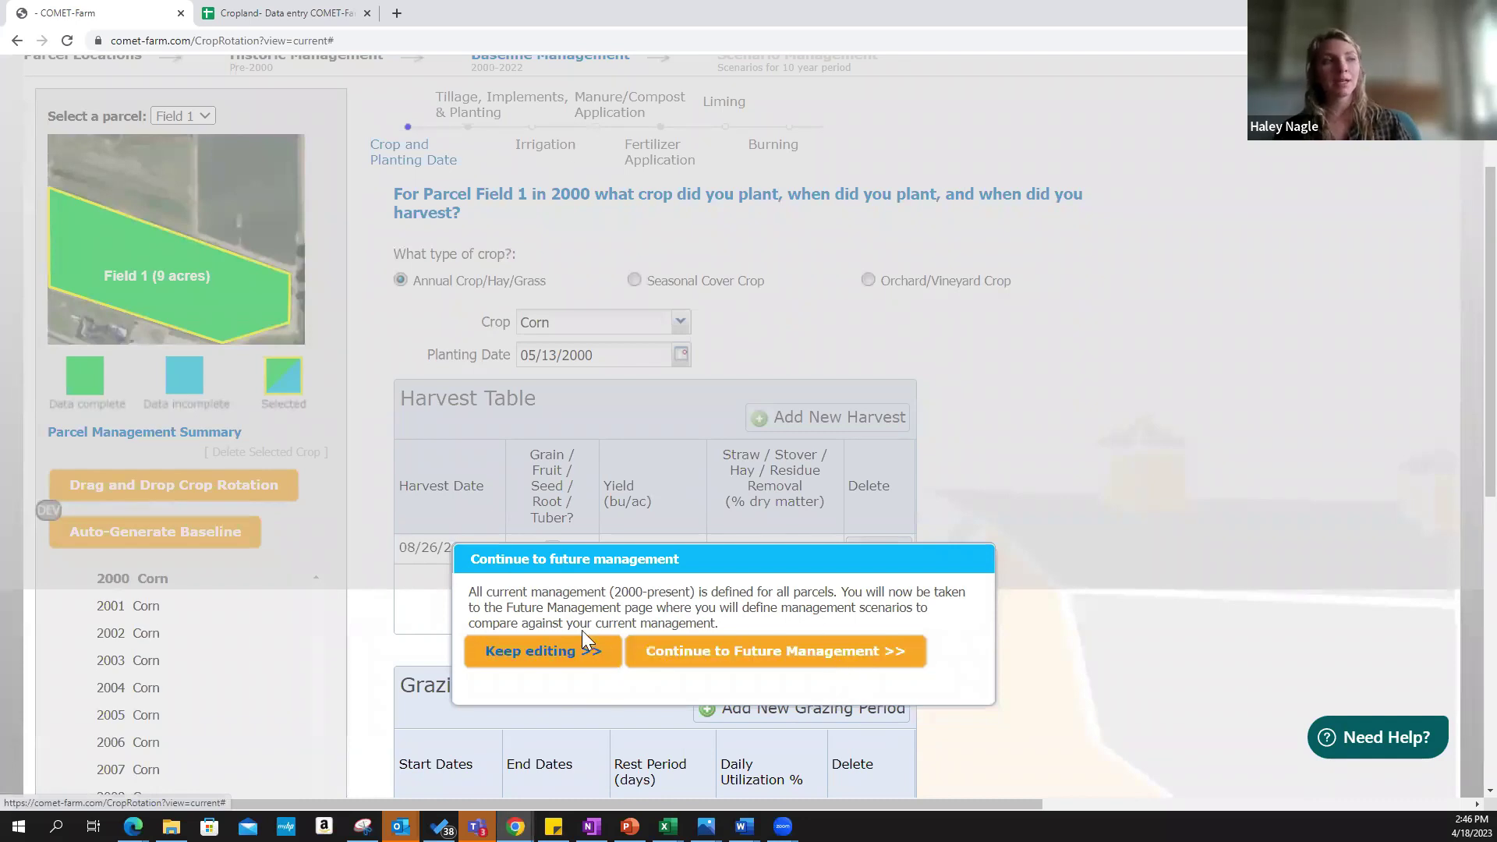
left_click(589, 651)
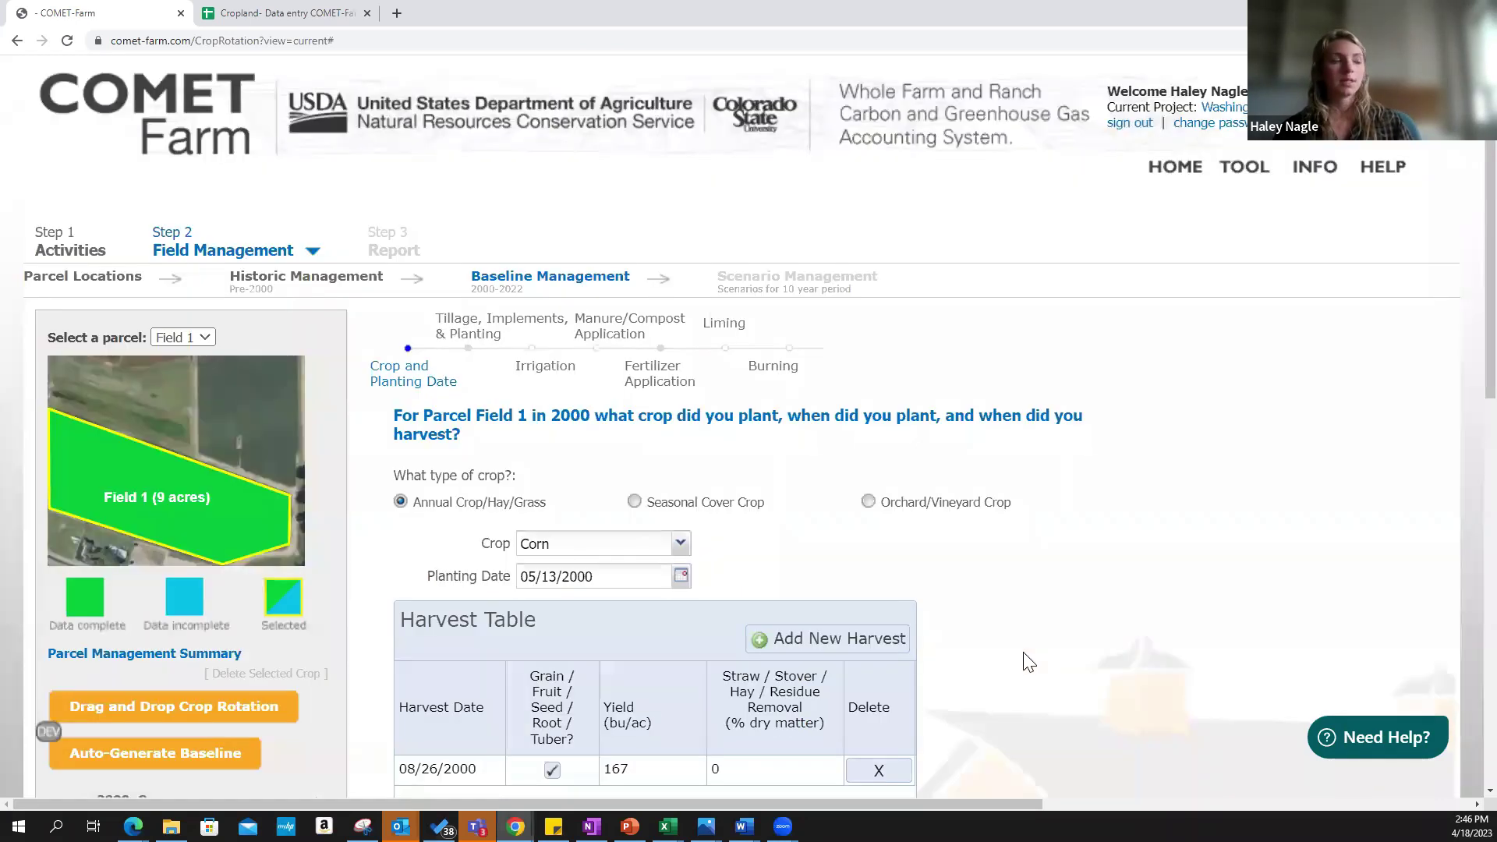
Open the drag-and-drop crop rotation builder for Field 1 with its crop choices fully in view
scroll(458, 511, "down", 3)
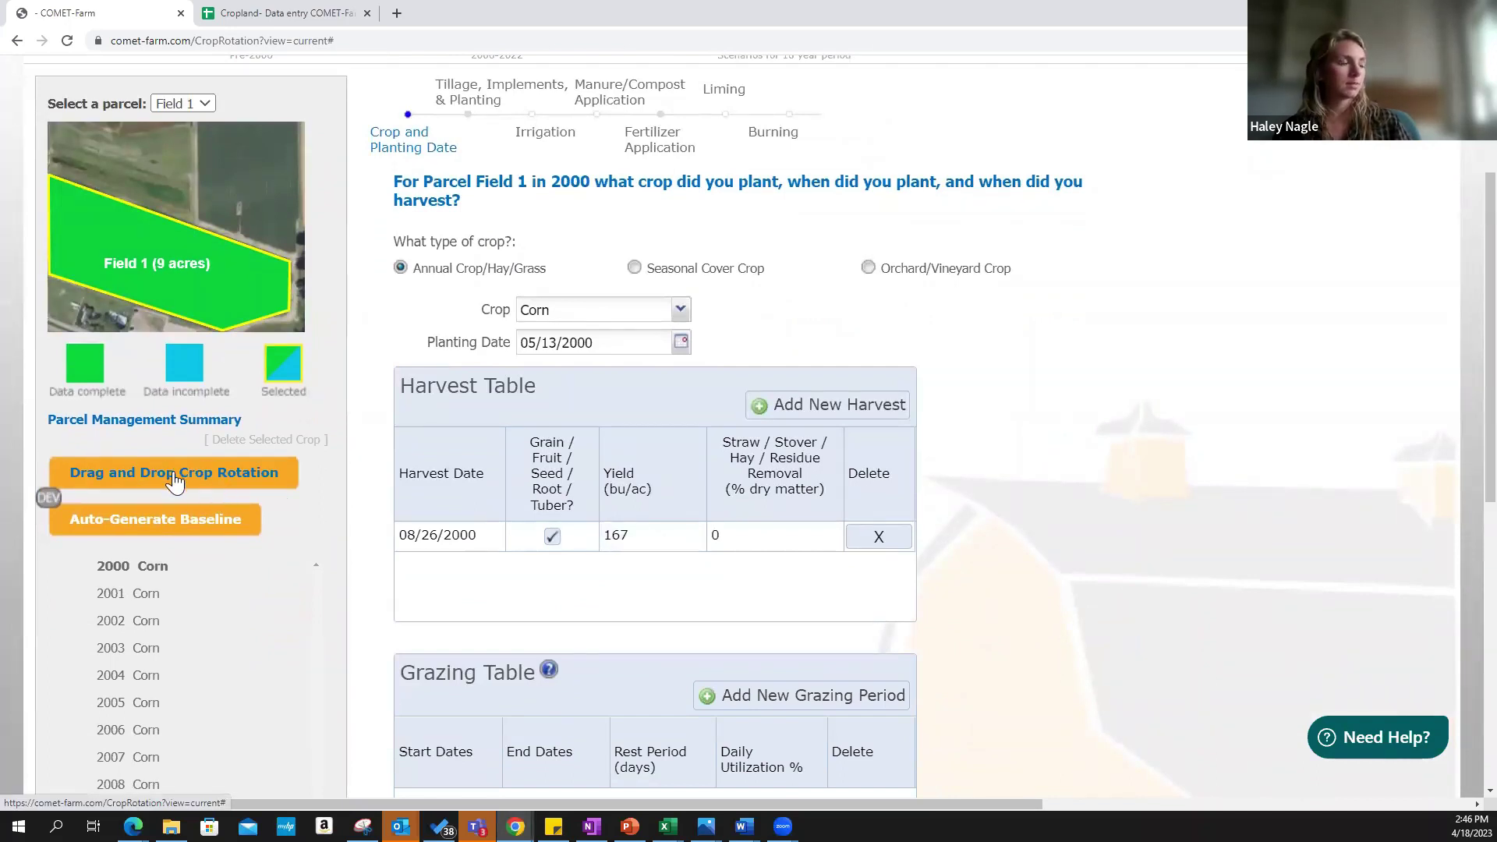
left_click(145, 476)
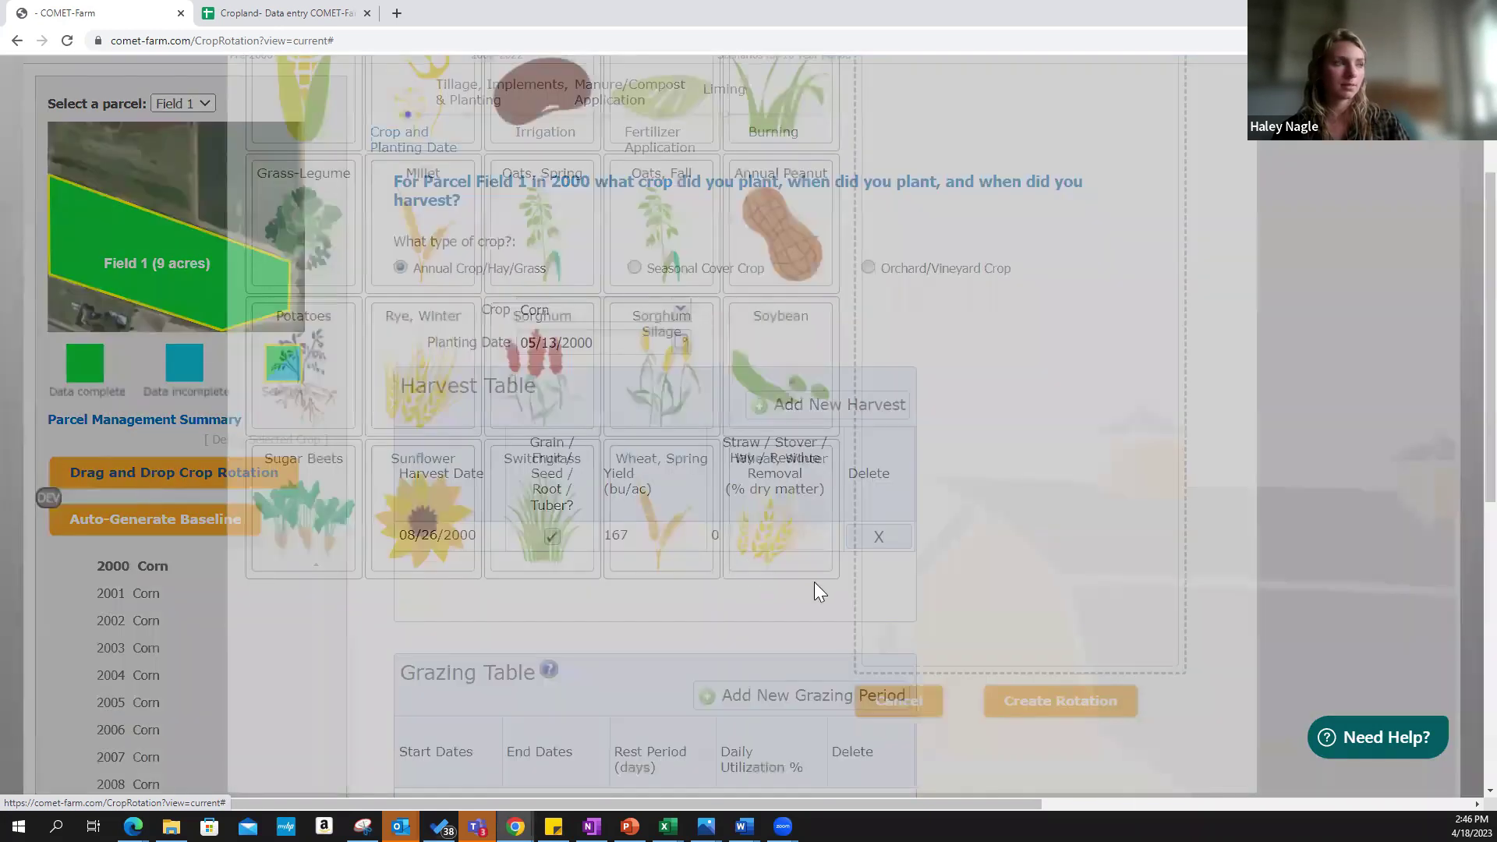
key("ctrl+minus")
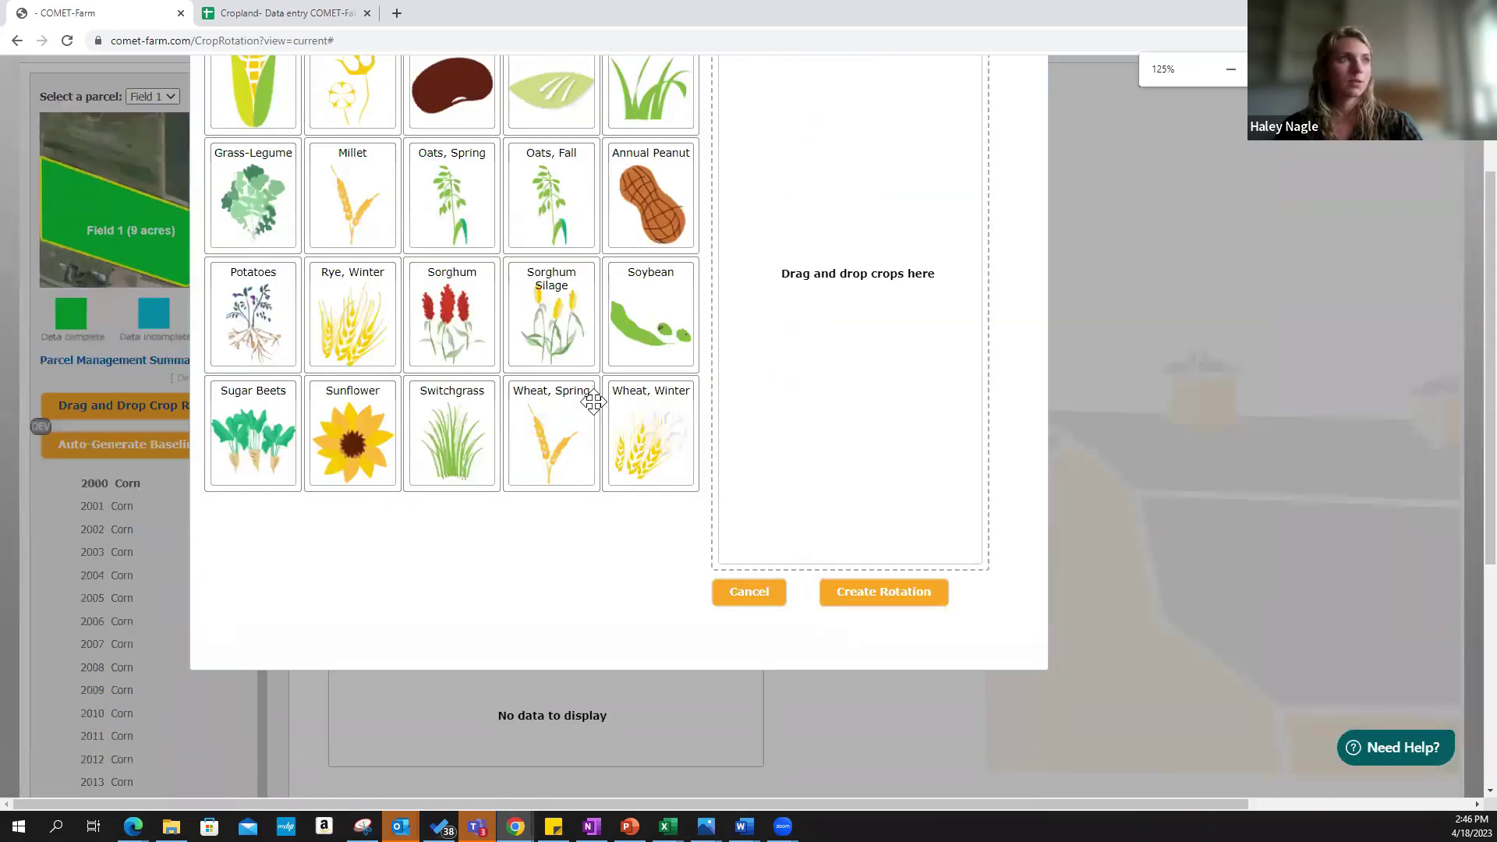
scroll(594, 398, "up", 3)
left_click_drag(568, 67, 704, 133)
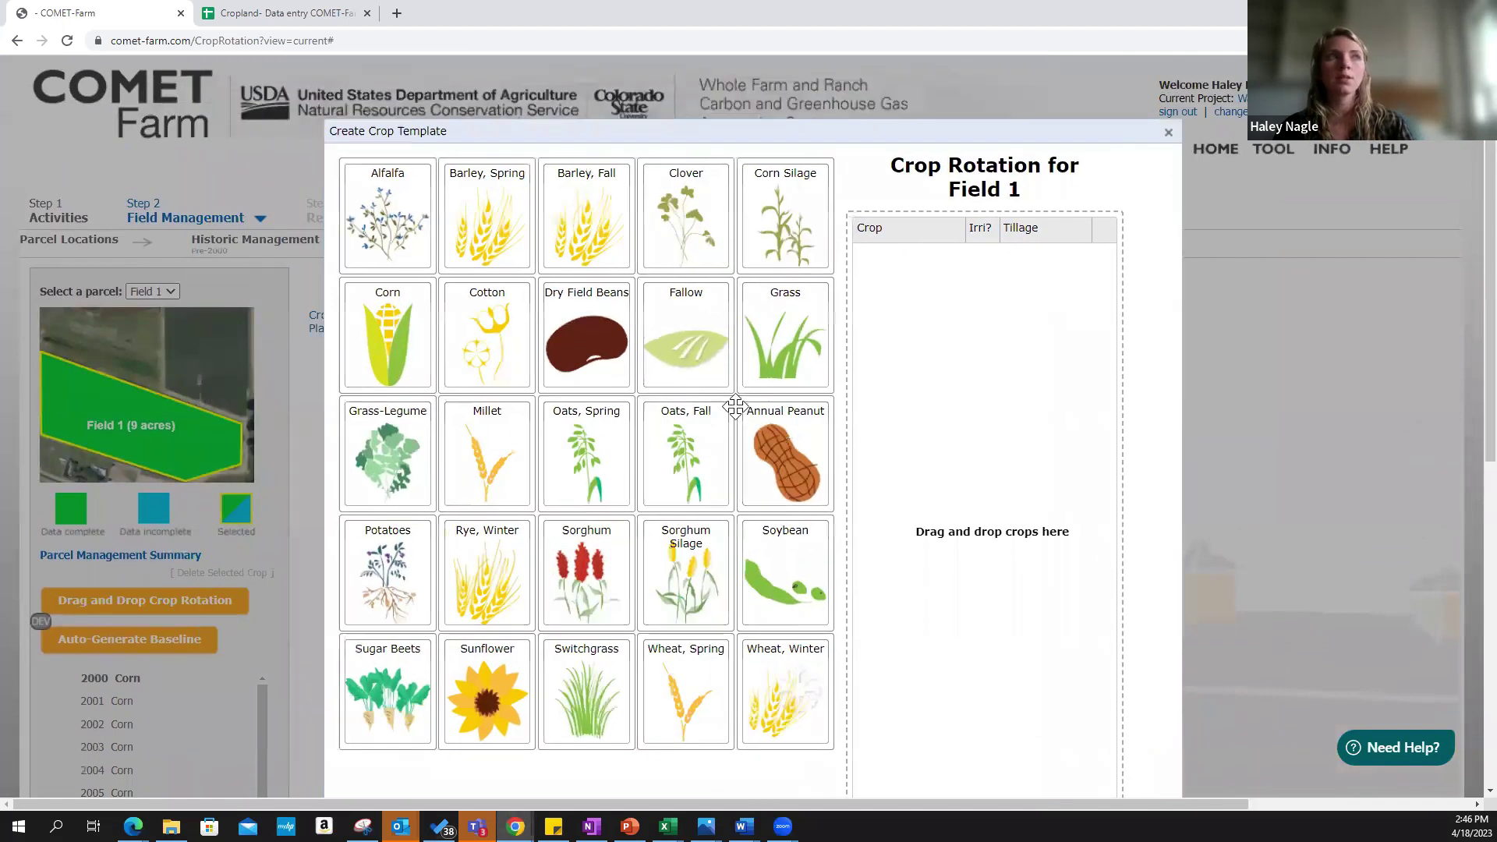
Add corn silage followed by soybean to the crop rotation for Field 1
scroll(735, 409, "down", 1)
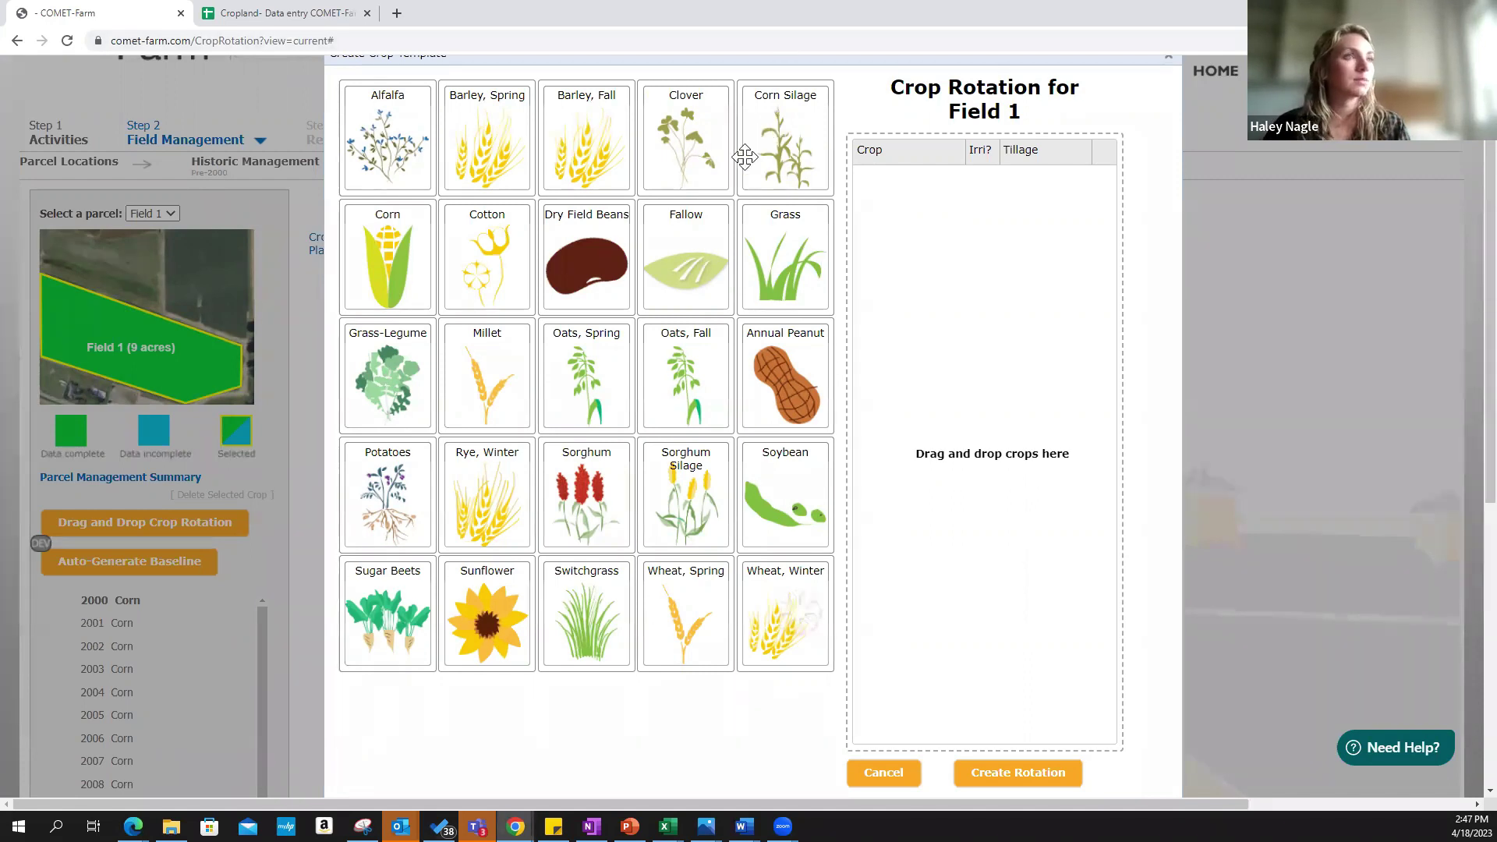
left_click_drag(757, 150, 958, 311)
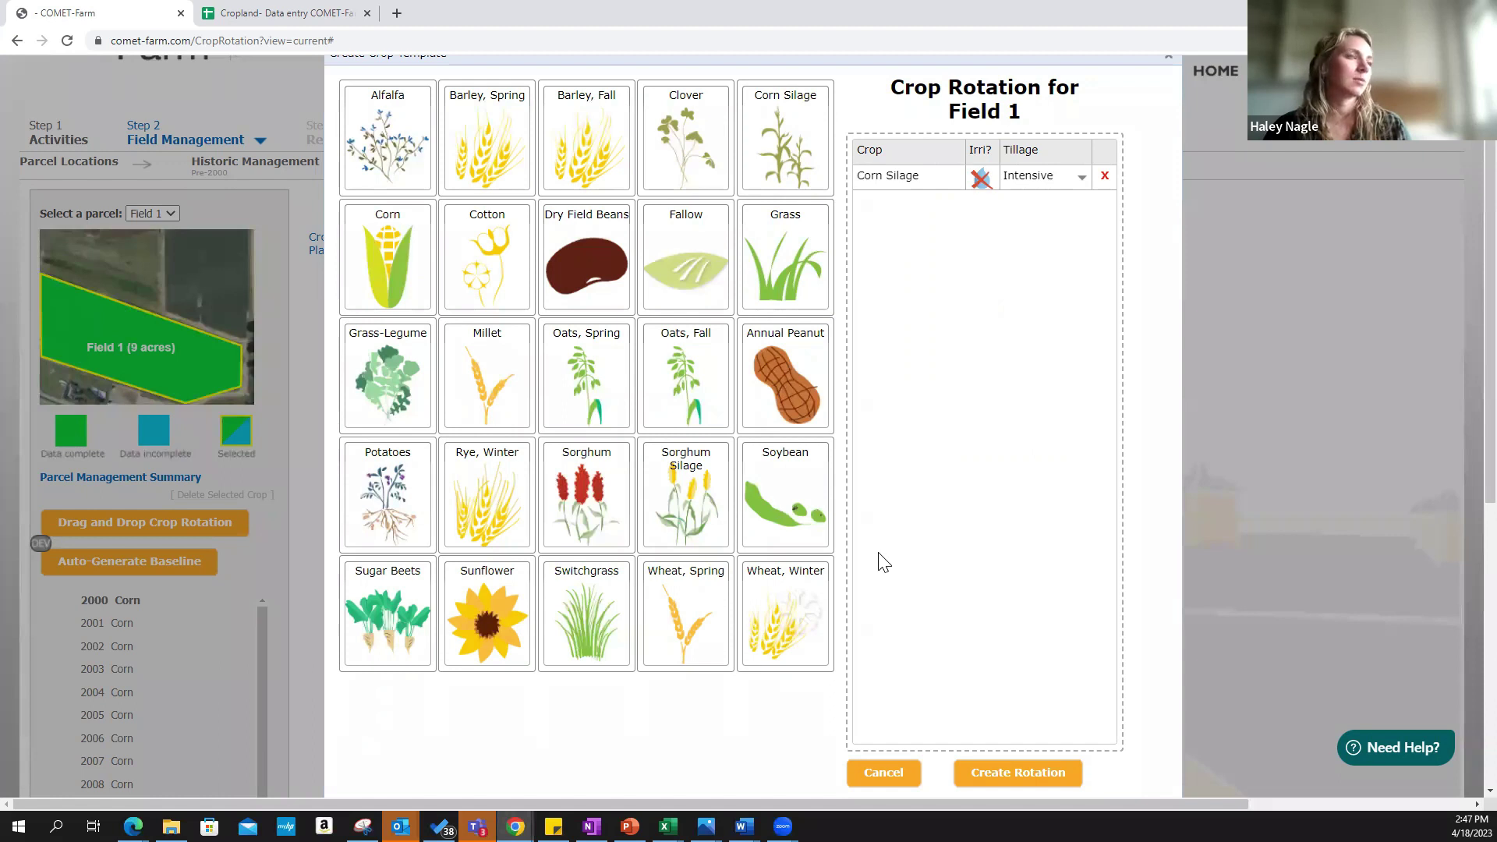
left_click_drag(803, 507, 1032, 421)
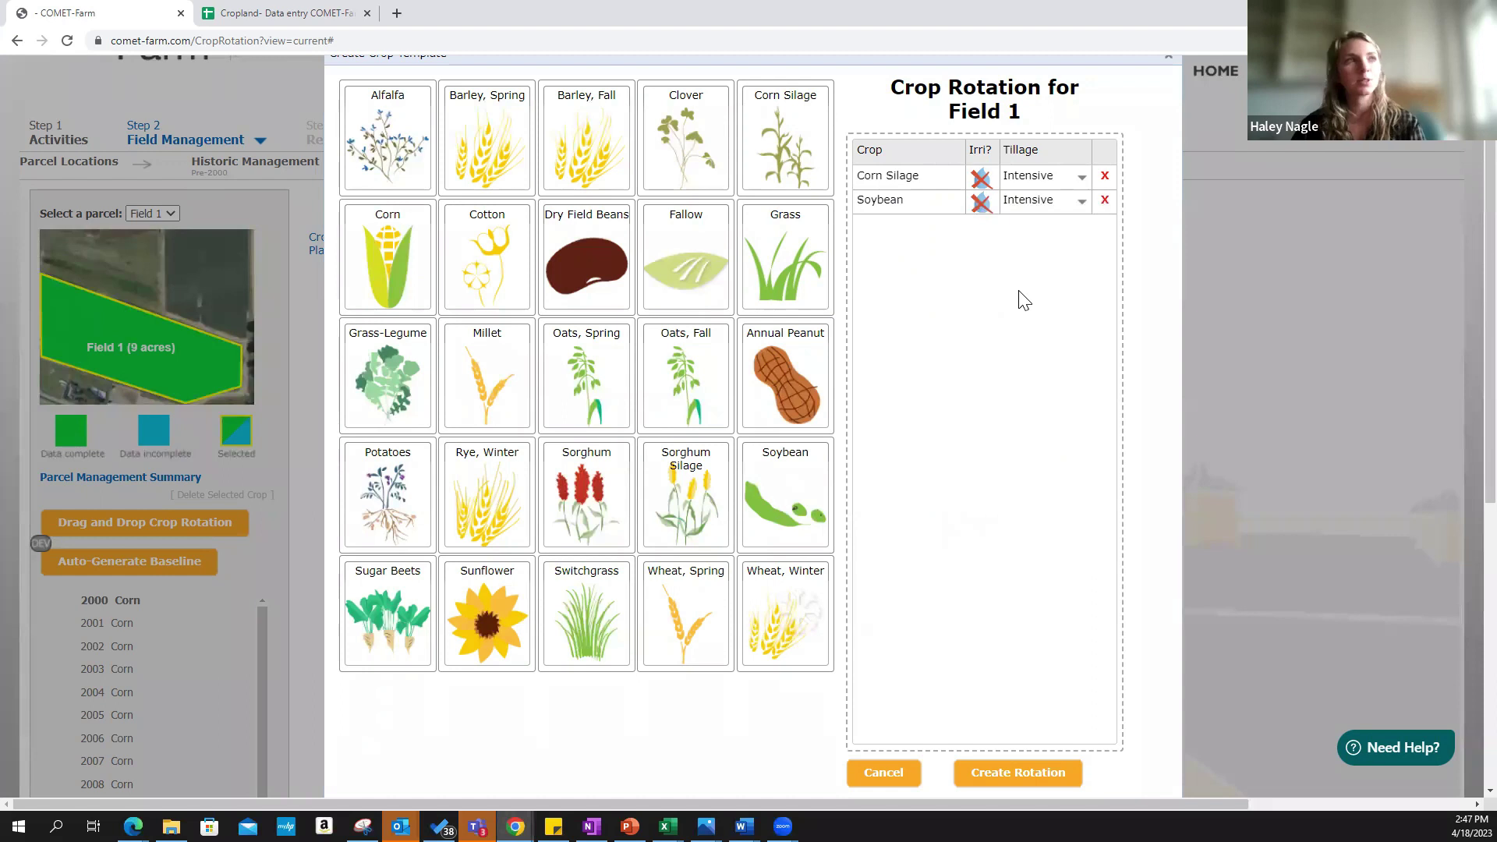
Make corn silage irrigated and soybean non-irrigated in the rotation, choosing Intensive tillage for the corn silage
left_click(982, 206)
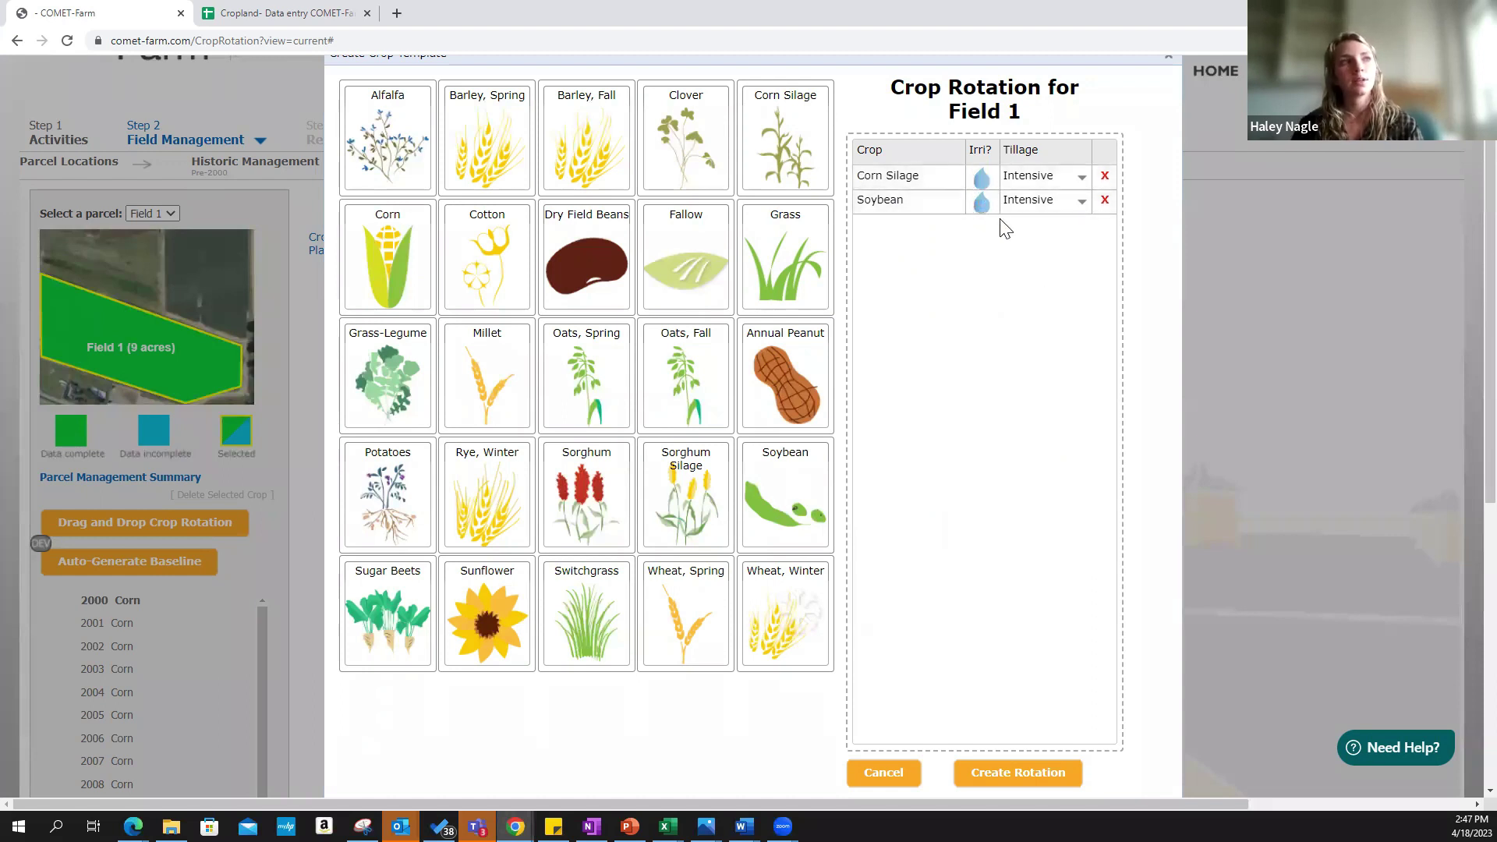
left_click(1070, 176)
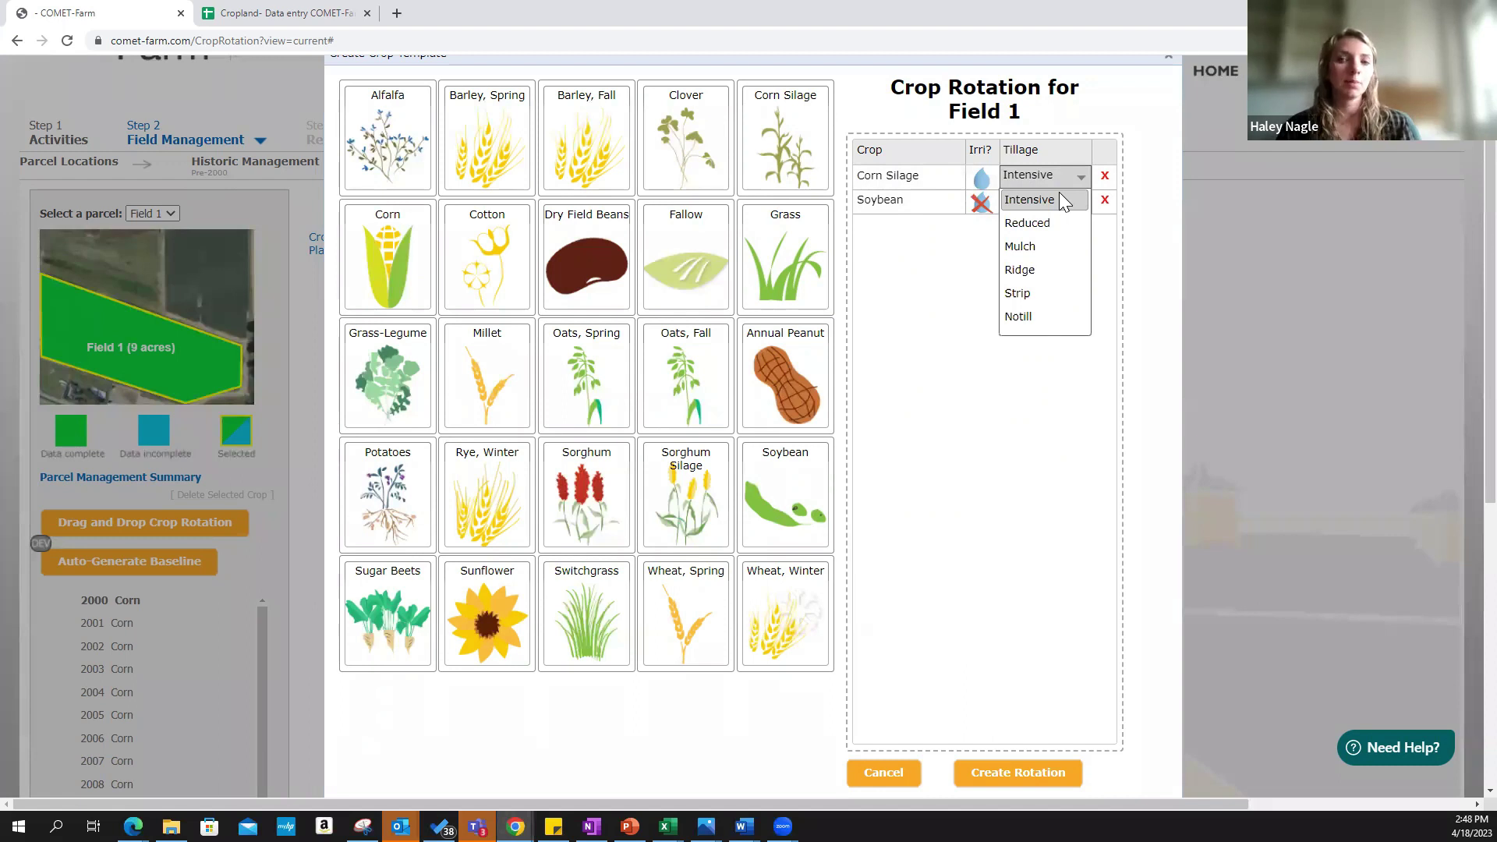
left_click(1061, 199)
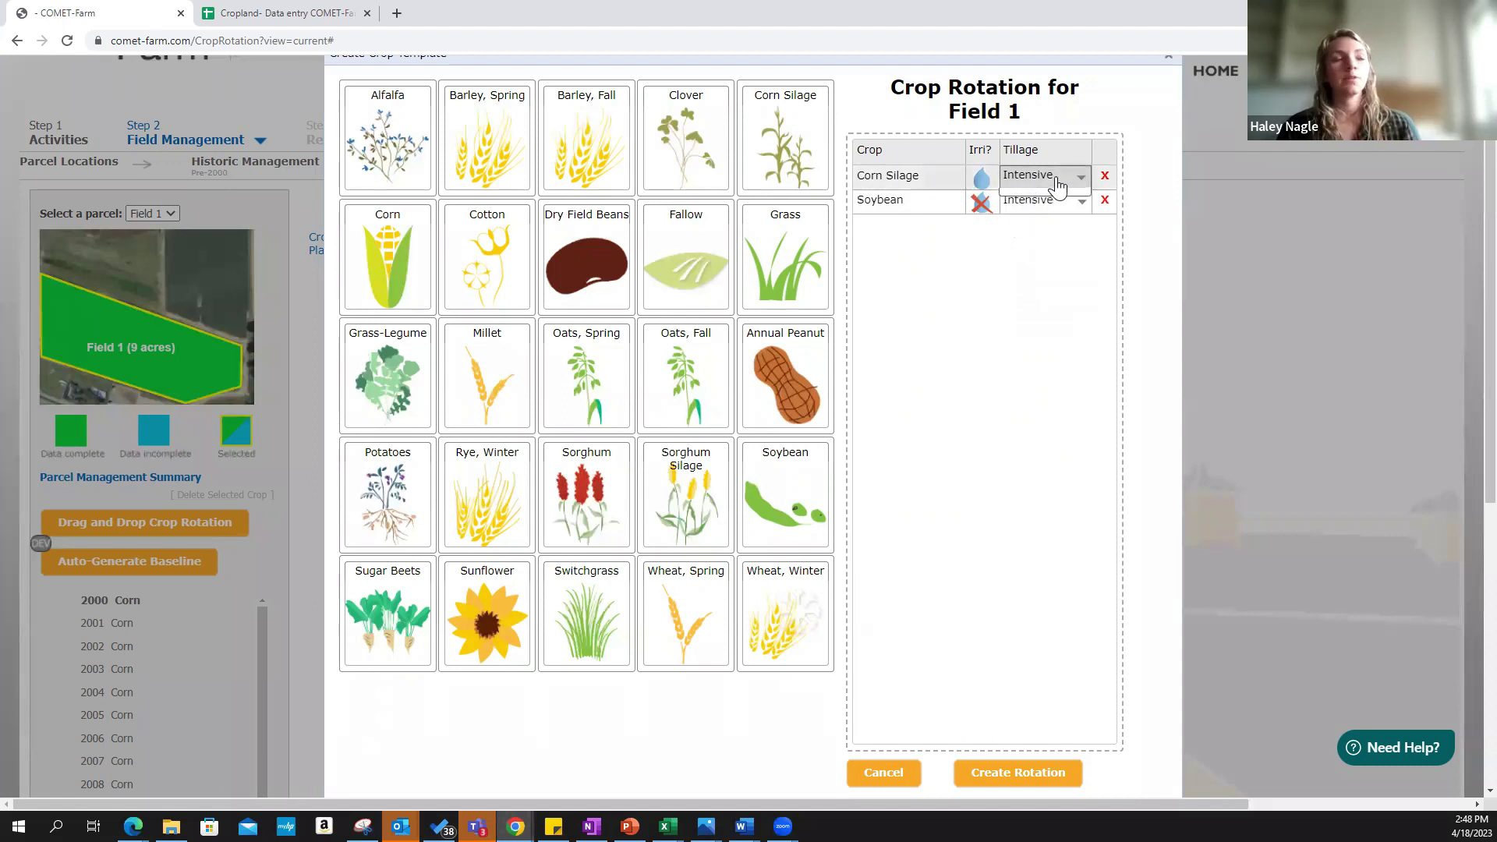
left_click(1056, 177)
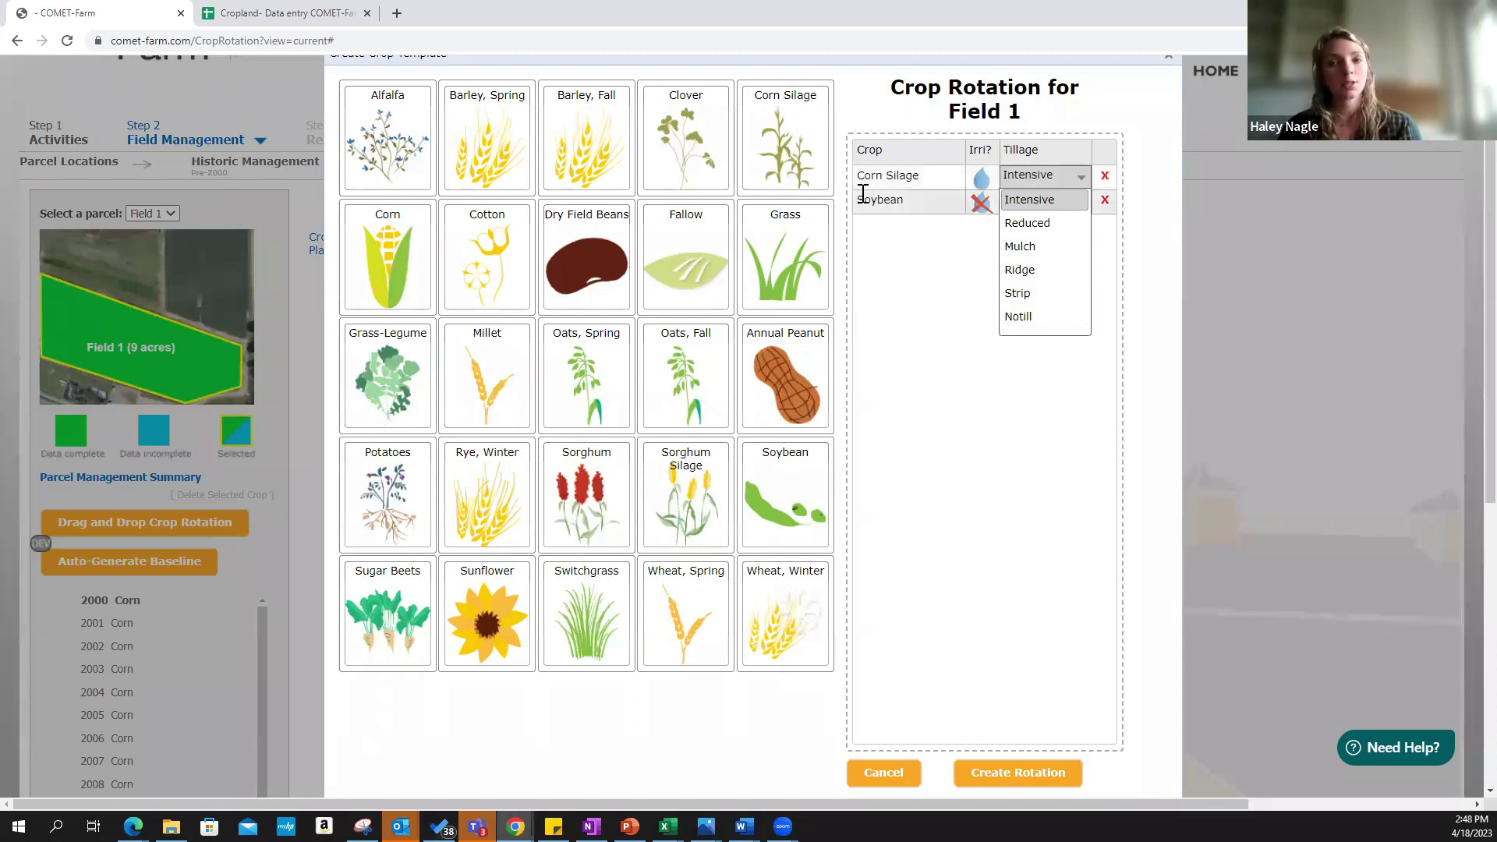
left_click(1047, 193)
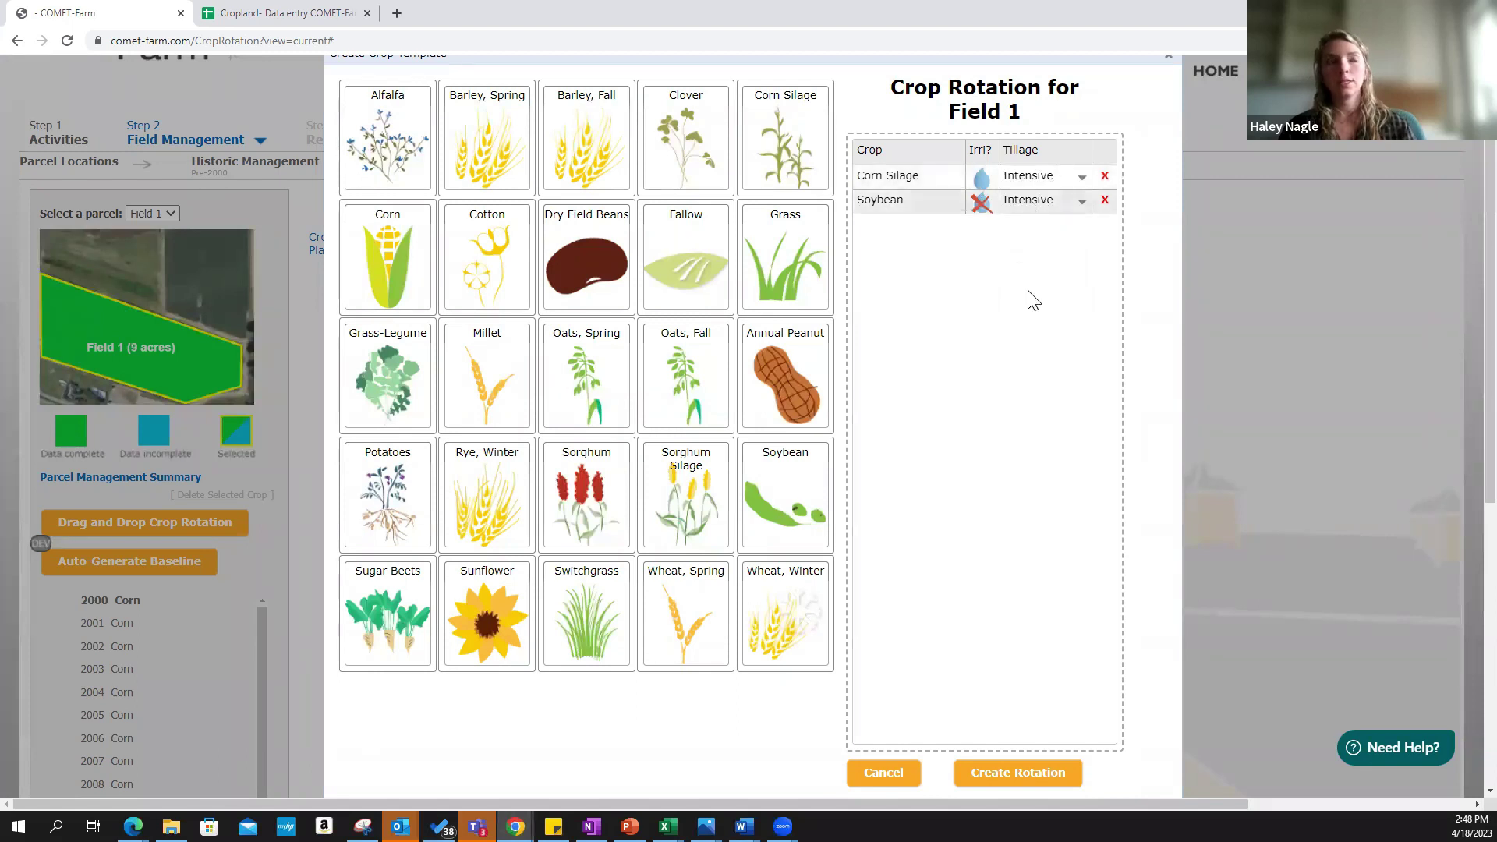
Create the corn silage–soybean rotation for Field 1 to fill the baseline years
scroll(888, 184, "up", 1)
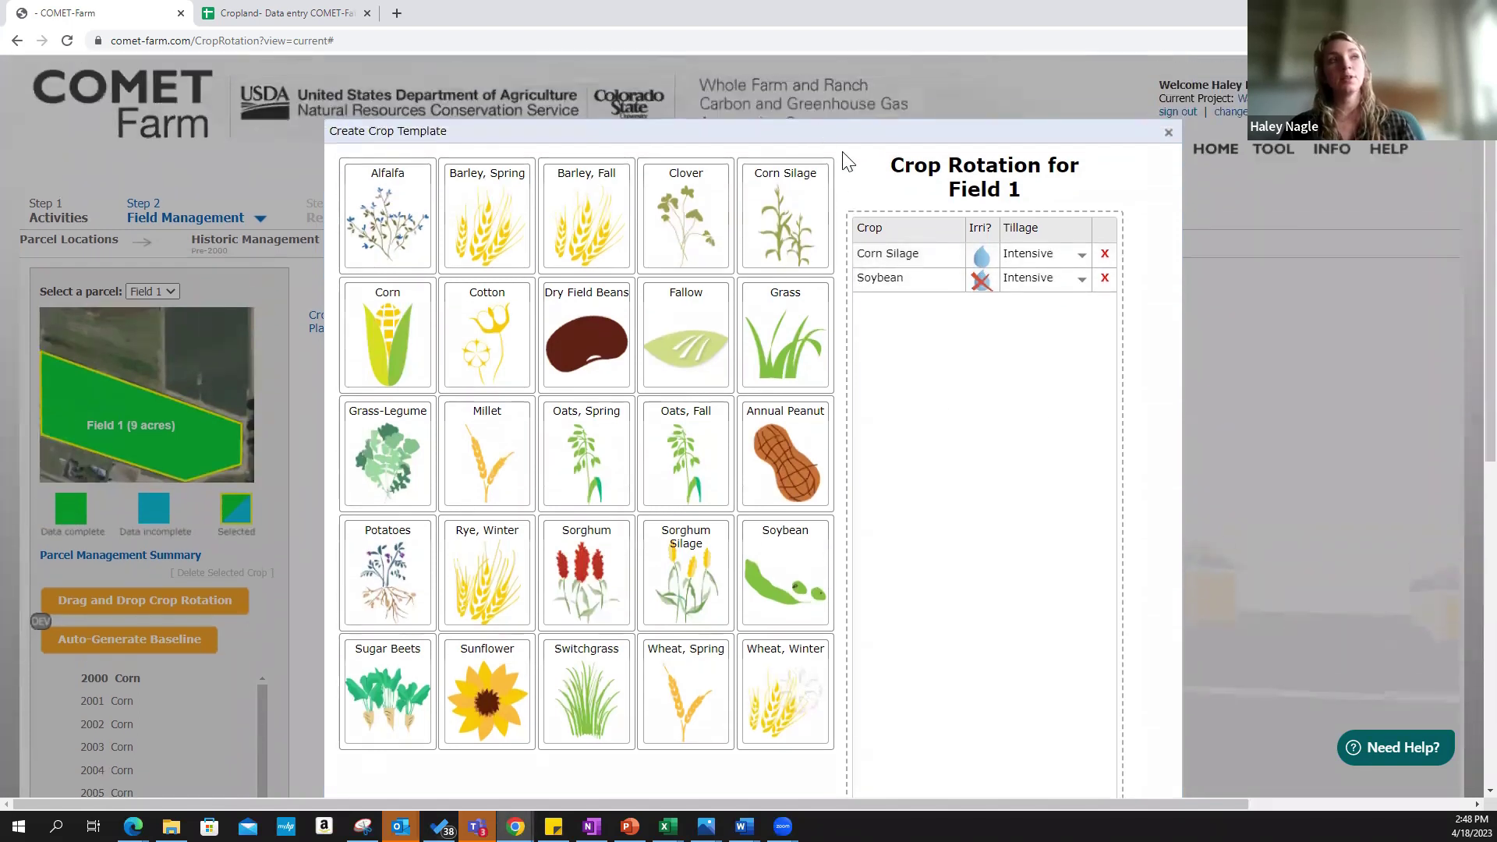
scroll(909, 411, "down", 1)
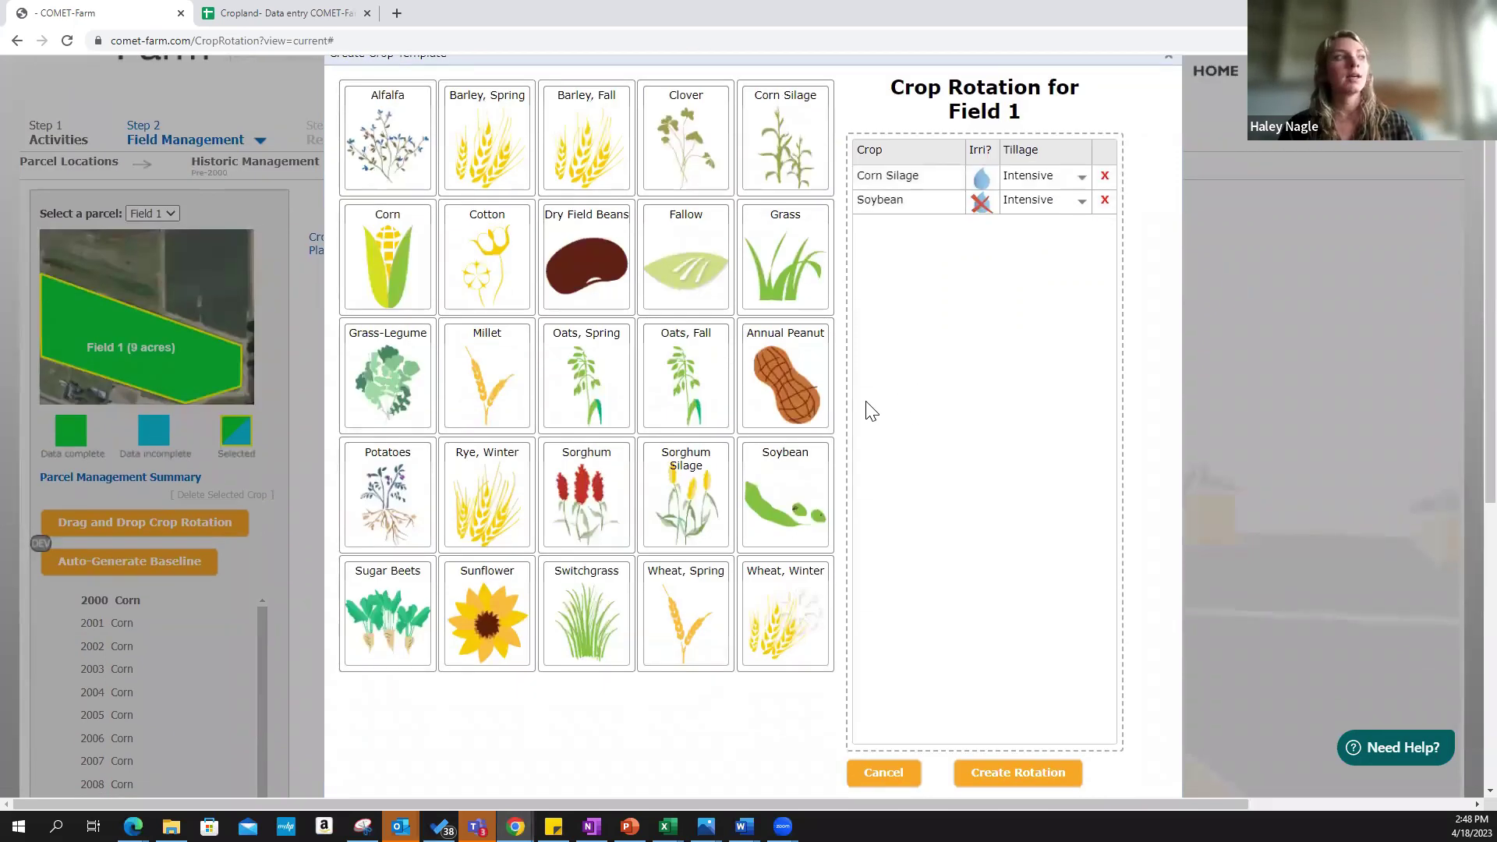
scroll(850, 425, "down", 1)
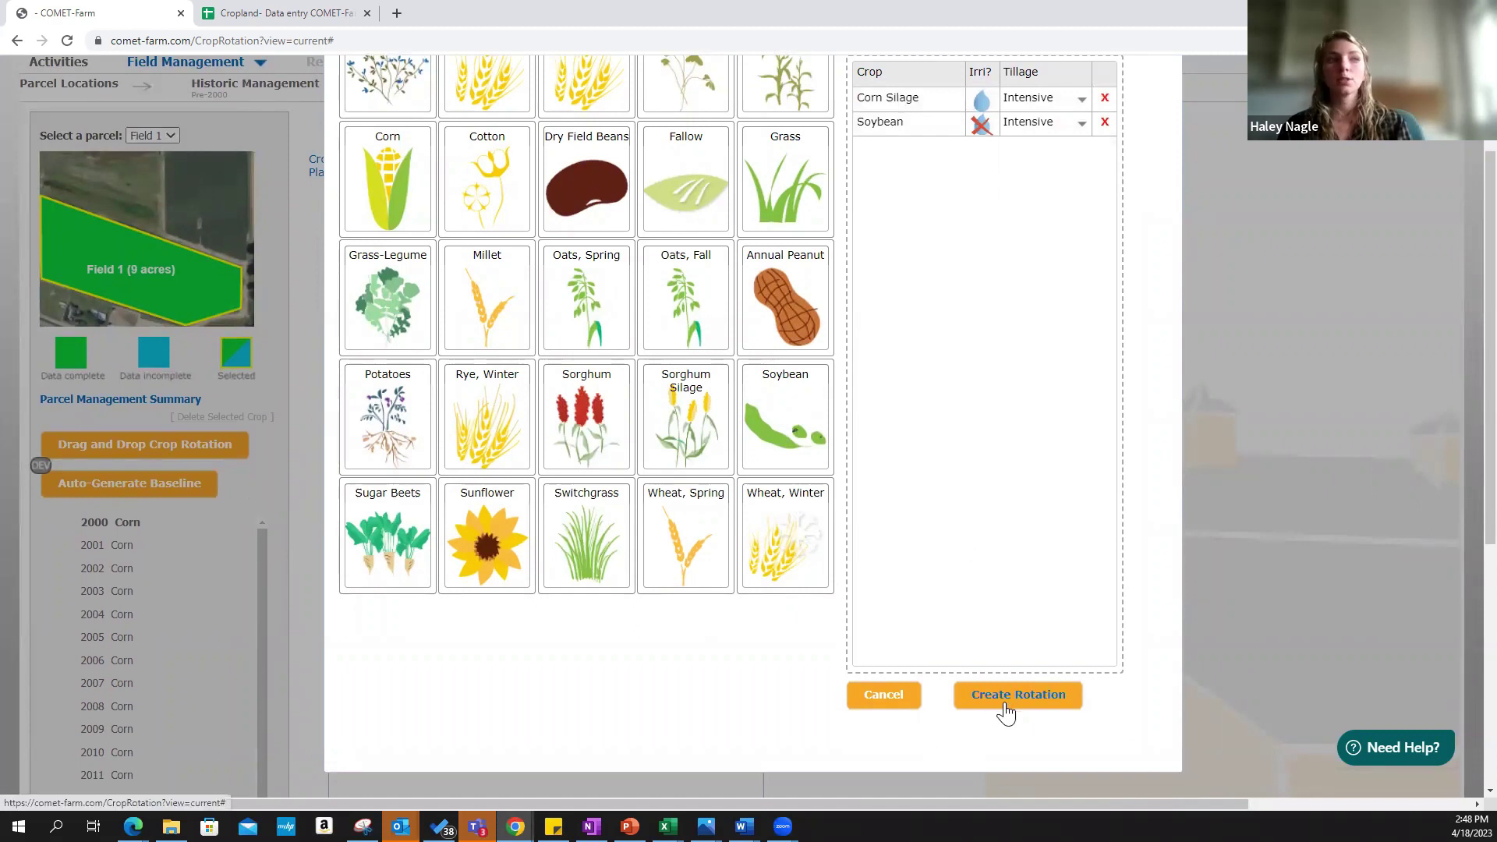
scroll(168, 532, "down", 3)
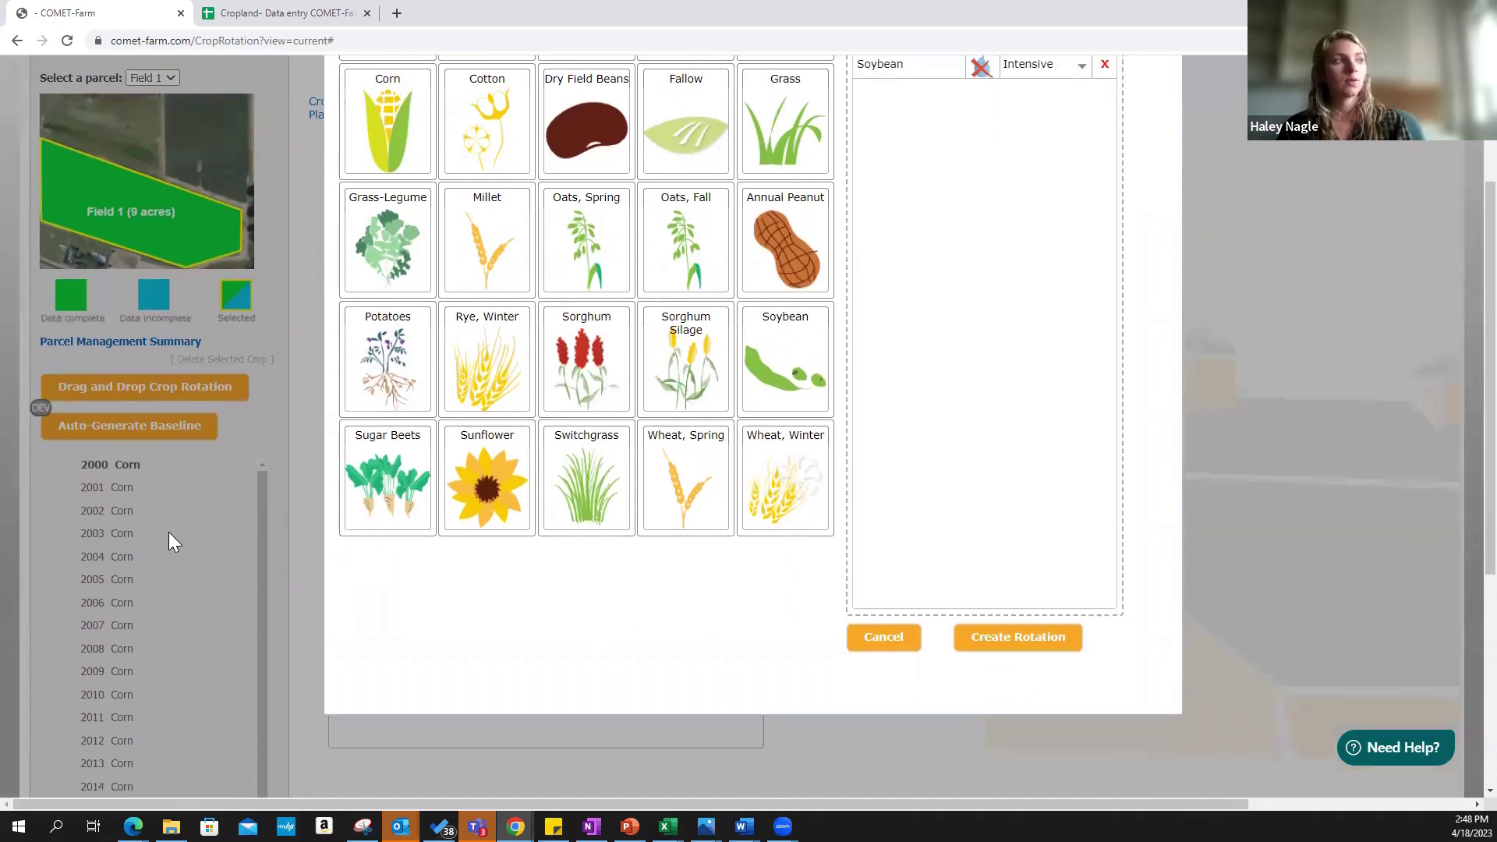
scroll(109, 416, "down", 1)
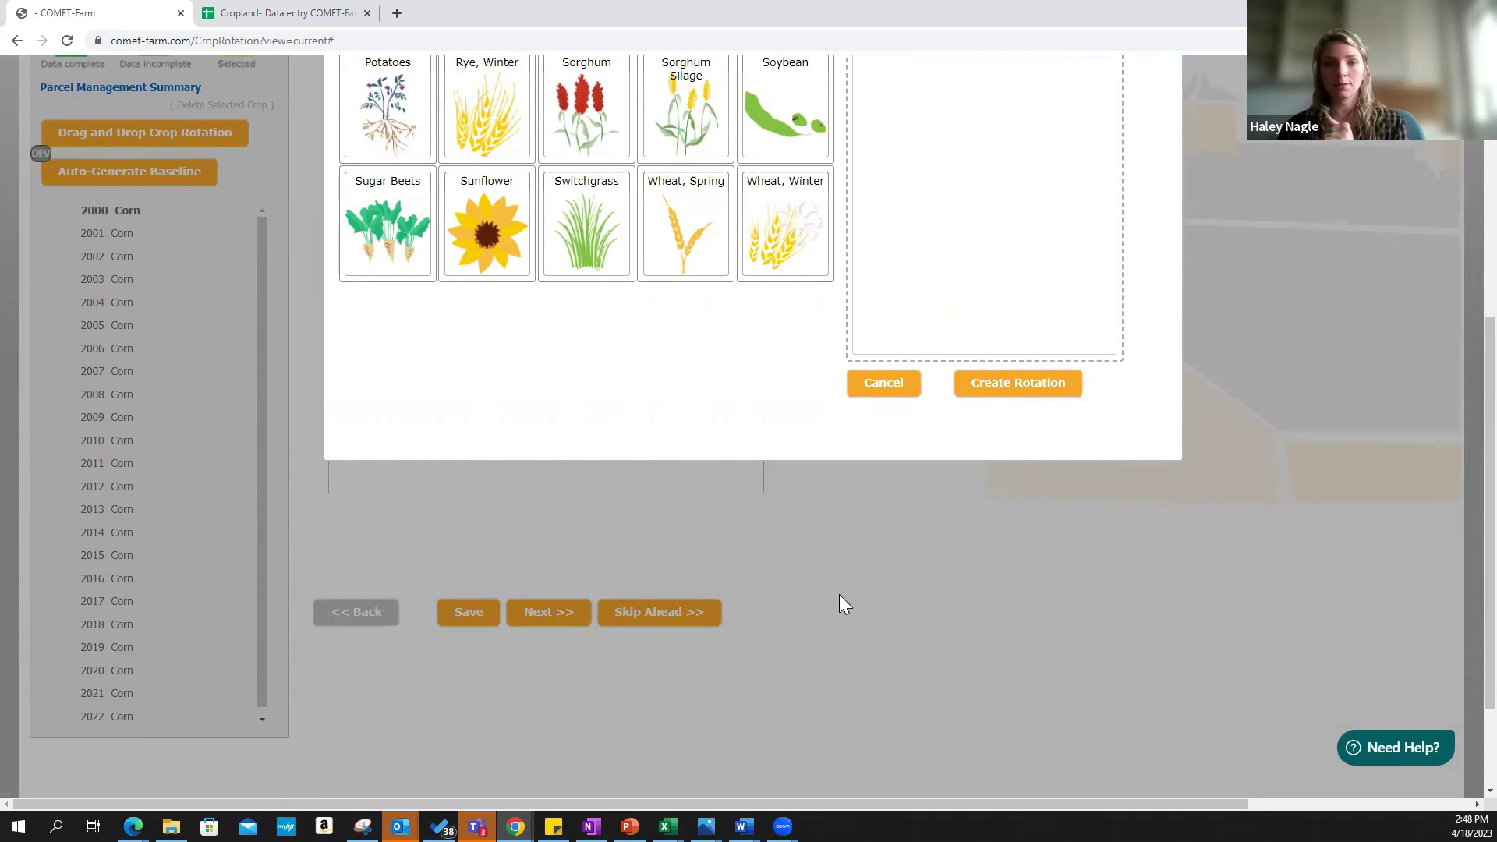
scroll(839, 600, "up", 5)
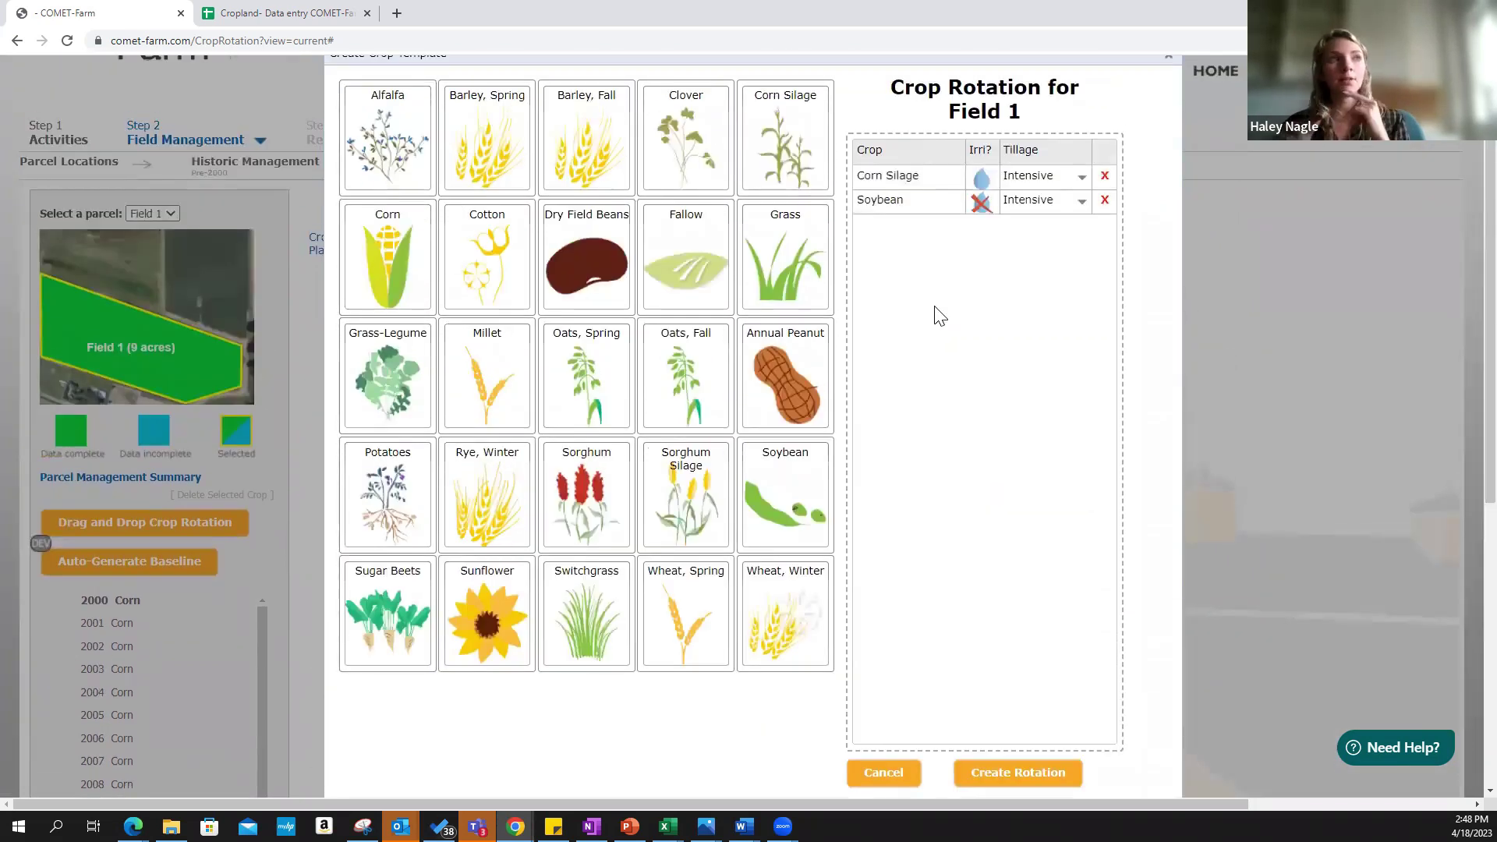
left_click(999, 768)
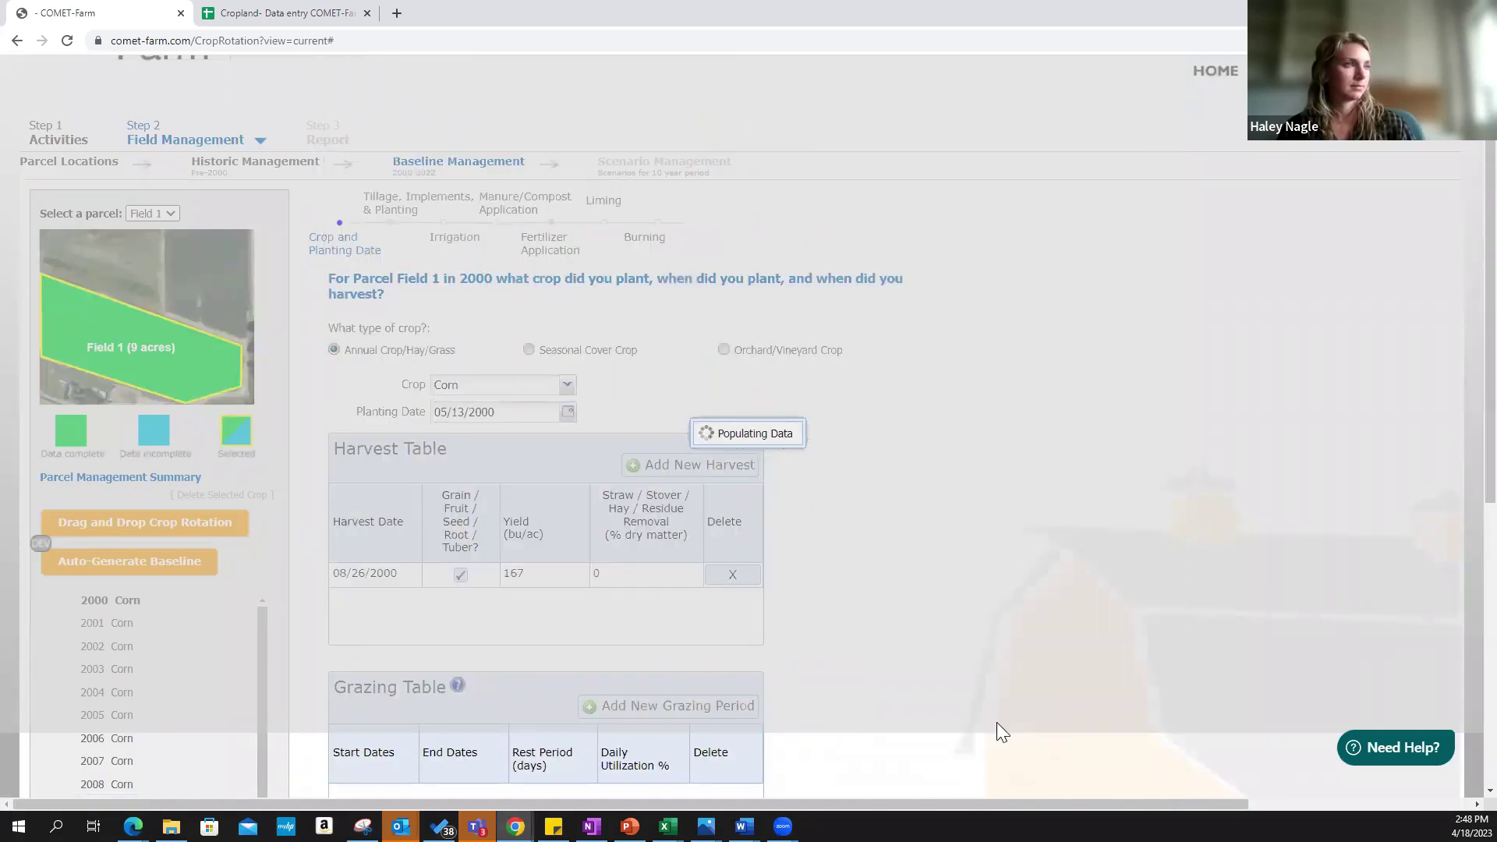
Check the tillage and irrigation entries for Field 1's 2000 corn silage
scroll(996, 722, "down", 1)
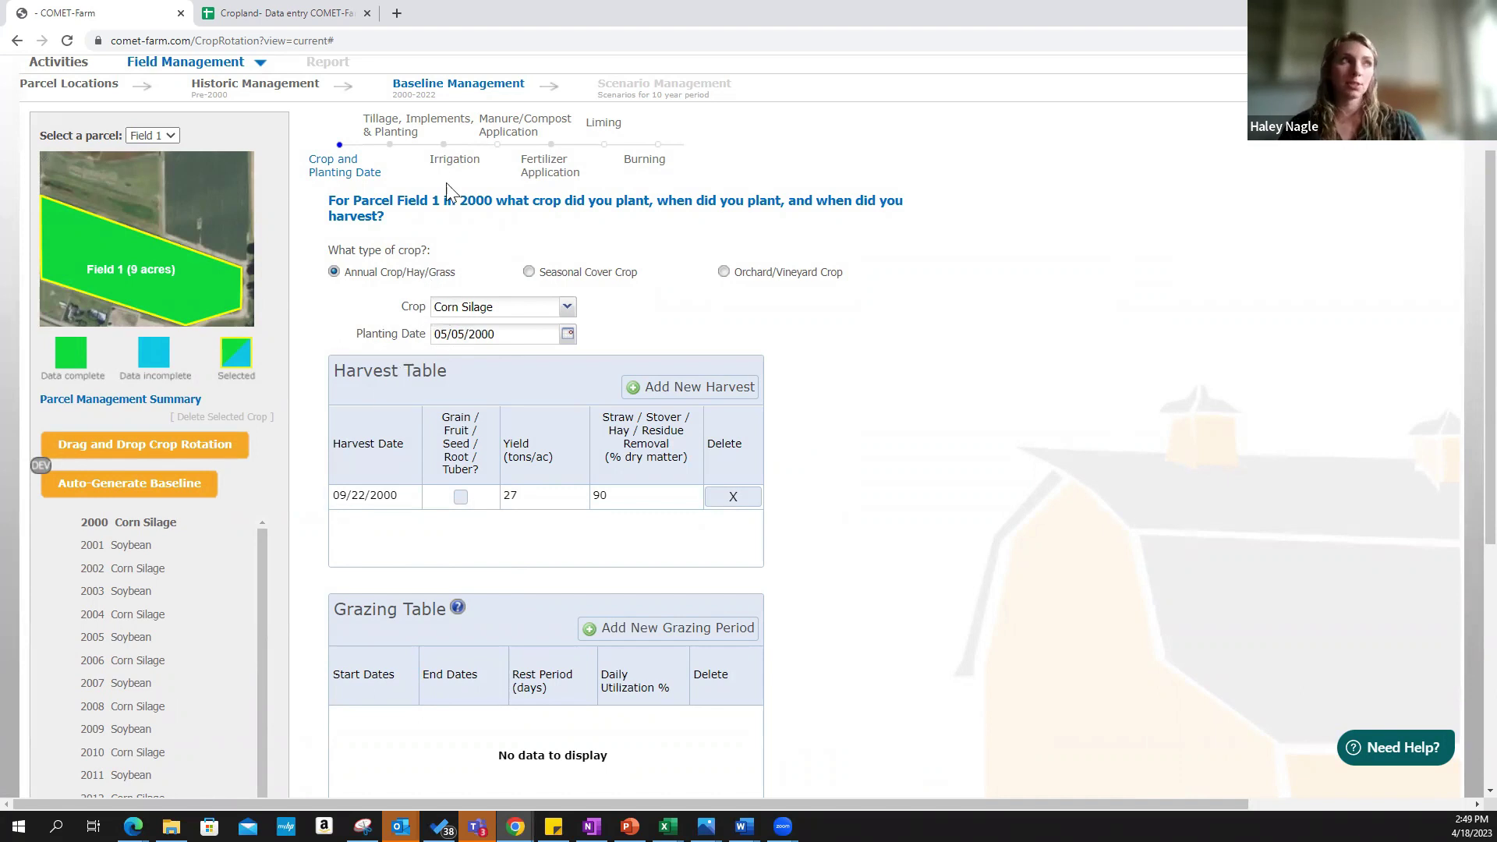
left_click(395, 143)
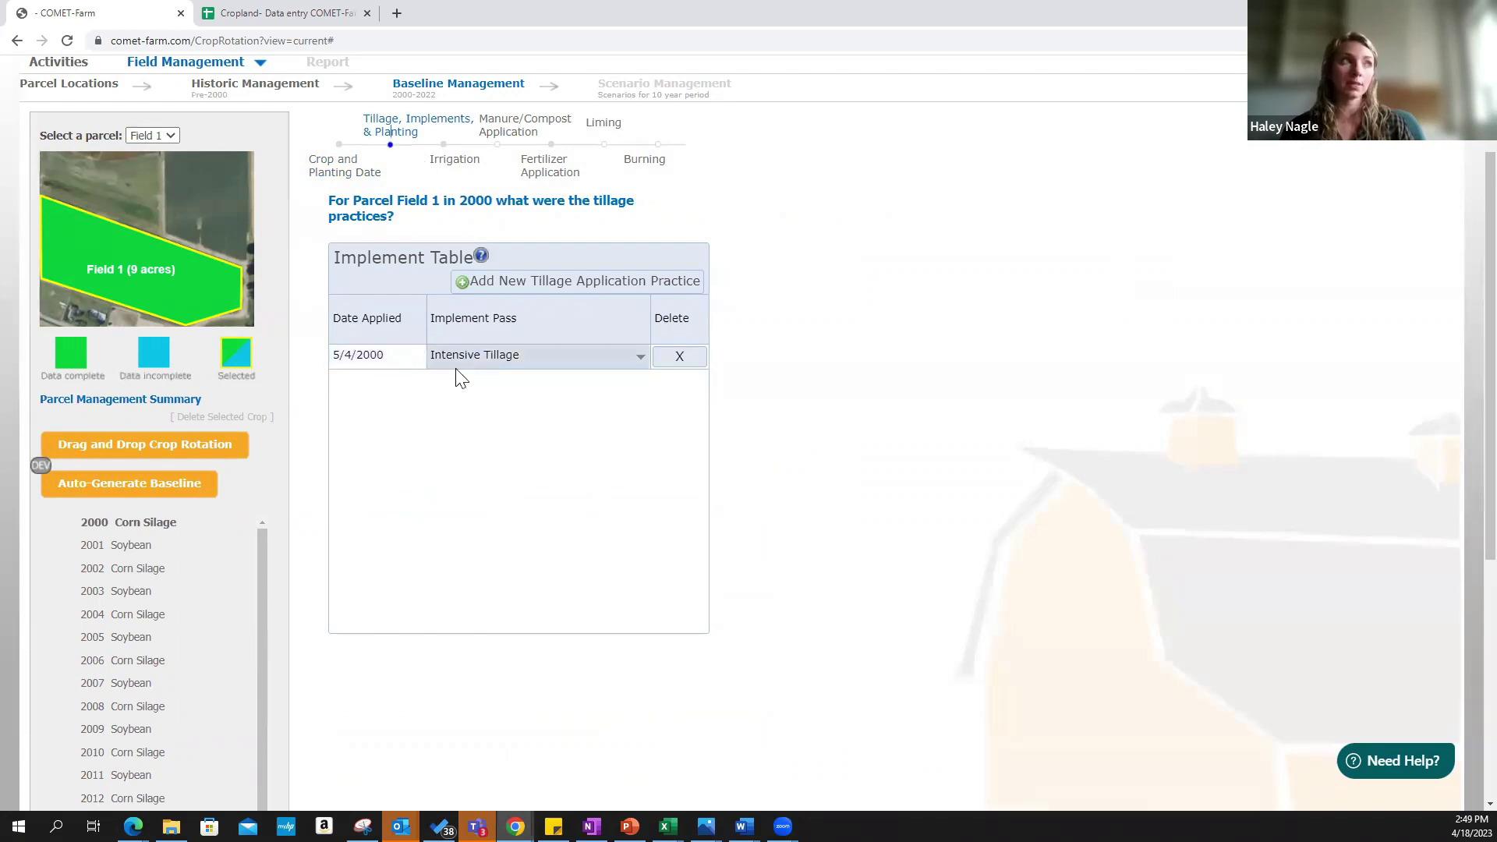
left_click(446, 166)
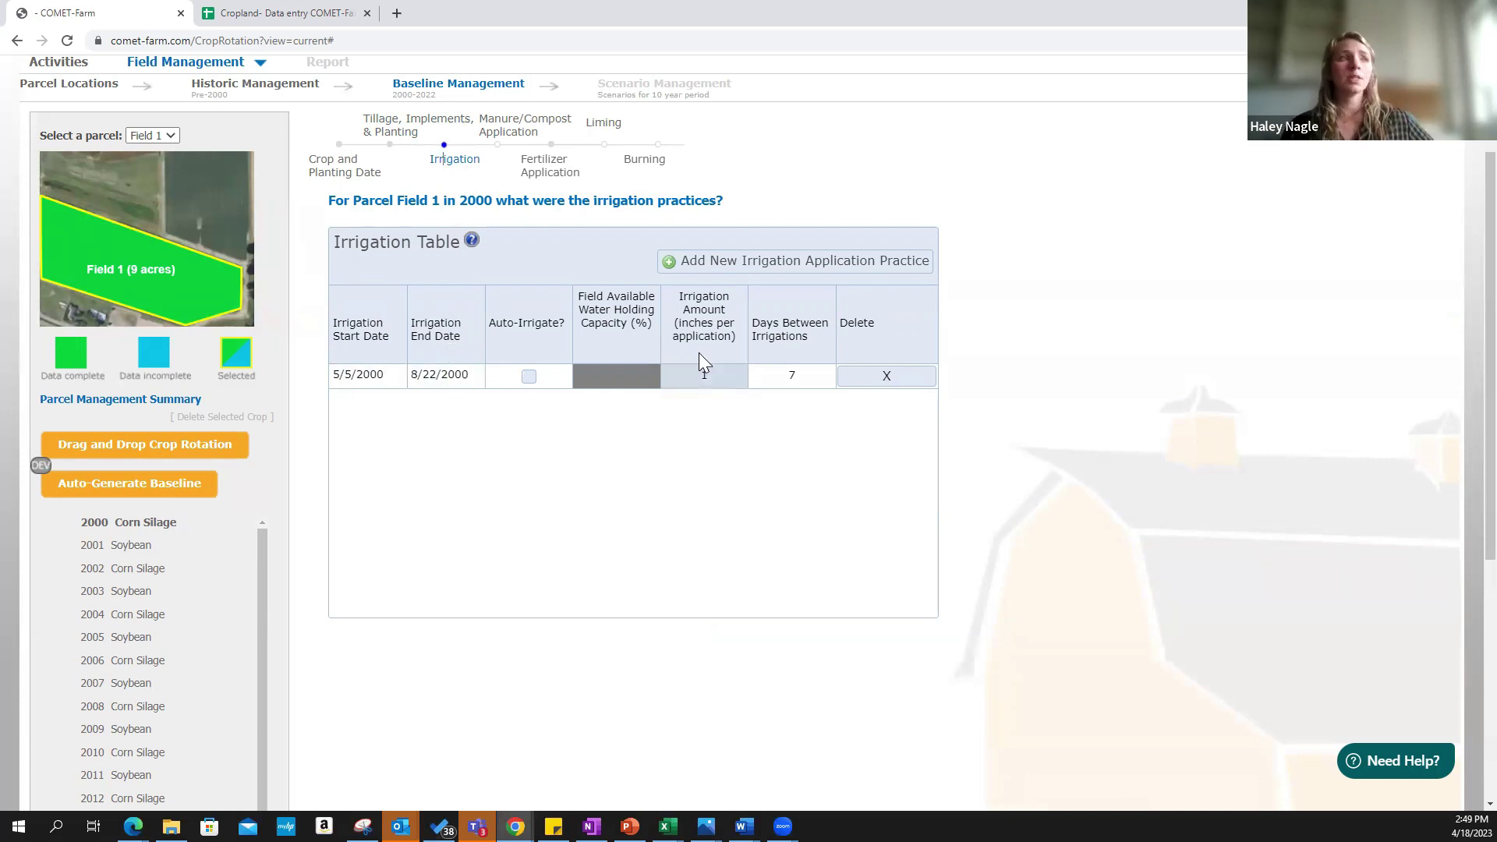
Set the 2000 irrigation amount to 1 inch per application and the days between irrigations to 7
left_click(699, 372)
type("1")
key("Return")
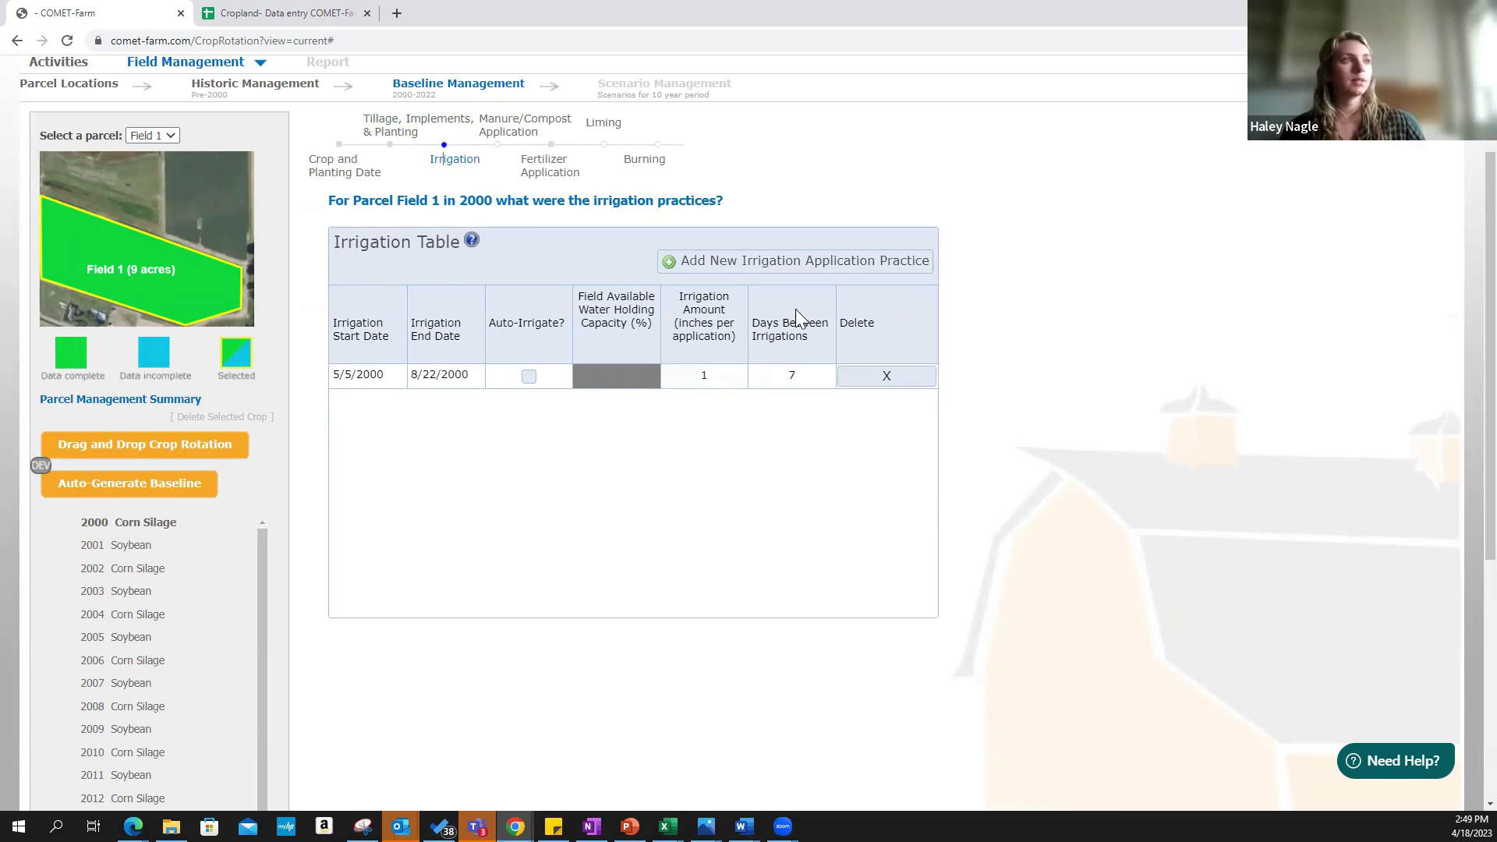
left_click(806, 371)
type("5")
key("Return")
left_click(787, 379)
type("7")
key("Return")
Check the manure, fertilizer, liming and burning entries for Field 1's 2000 corn silage
left_click(511, 134)
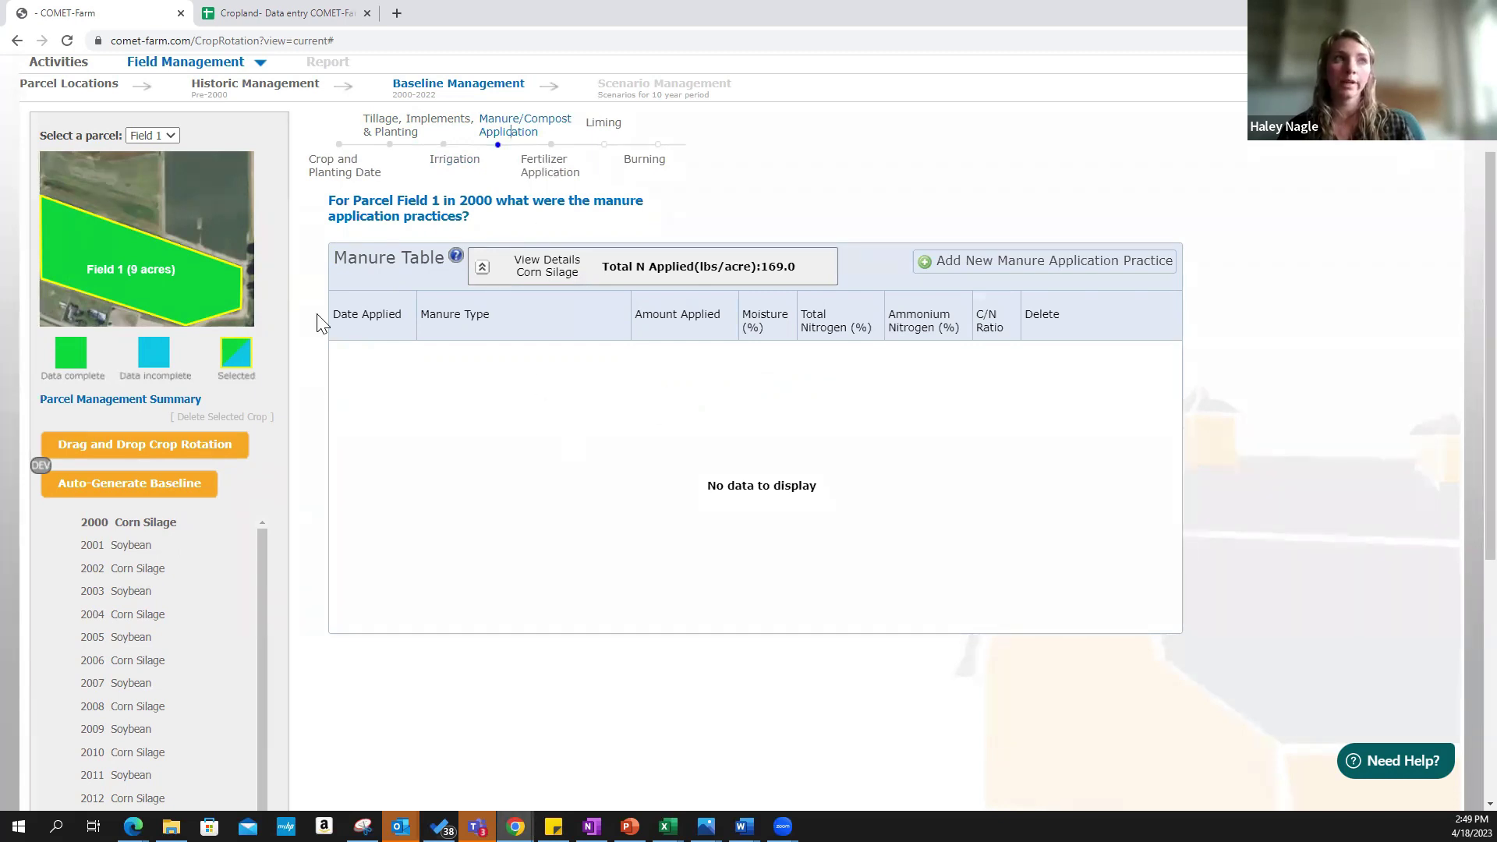
left_click(541, 178)
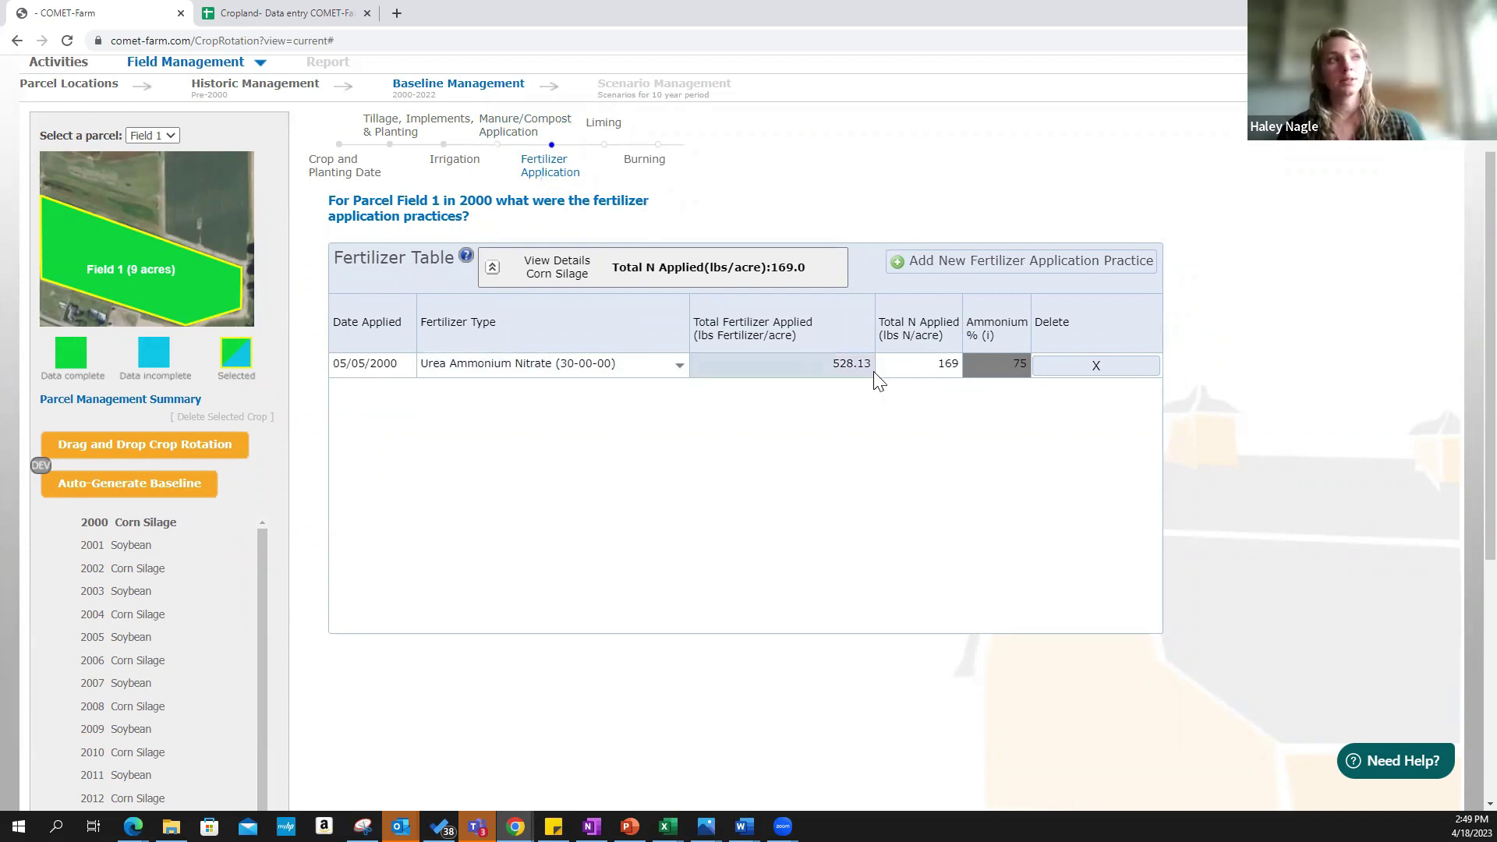
left_click(607, 127)
left_click(650, 164)
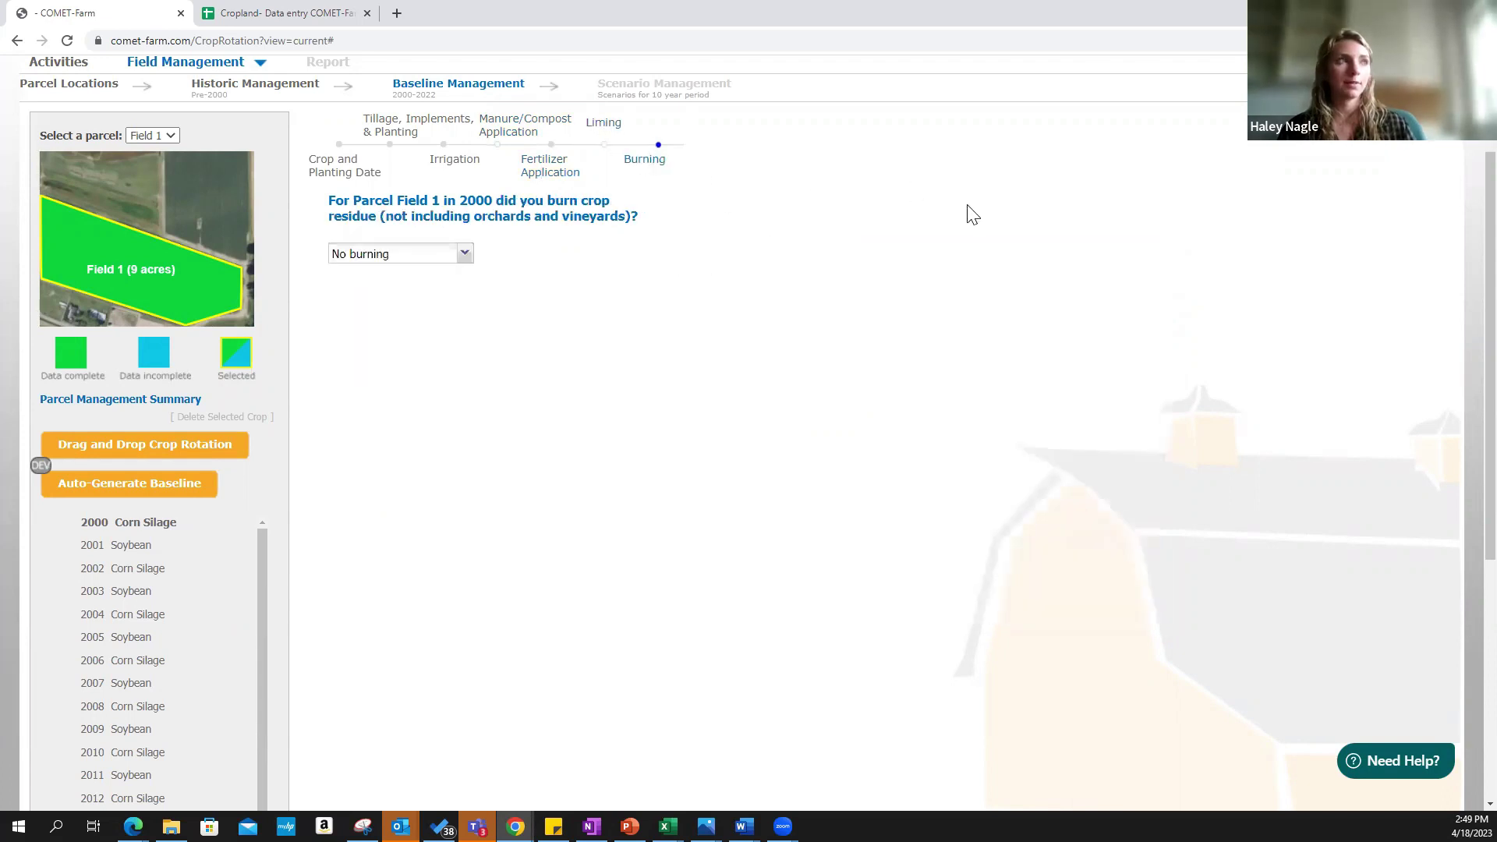
scroll(865, 248, "down", 1)
scroll(779, 224, "up", 1)
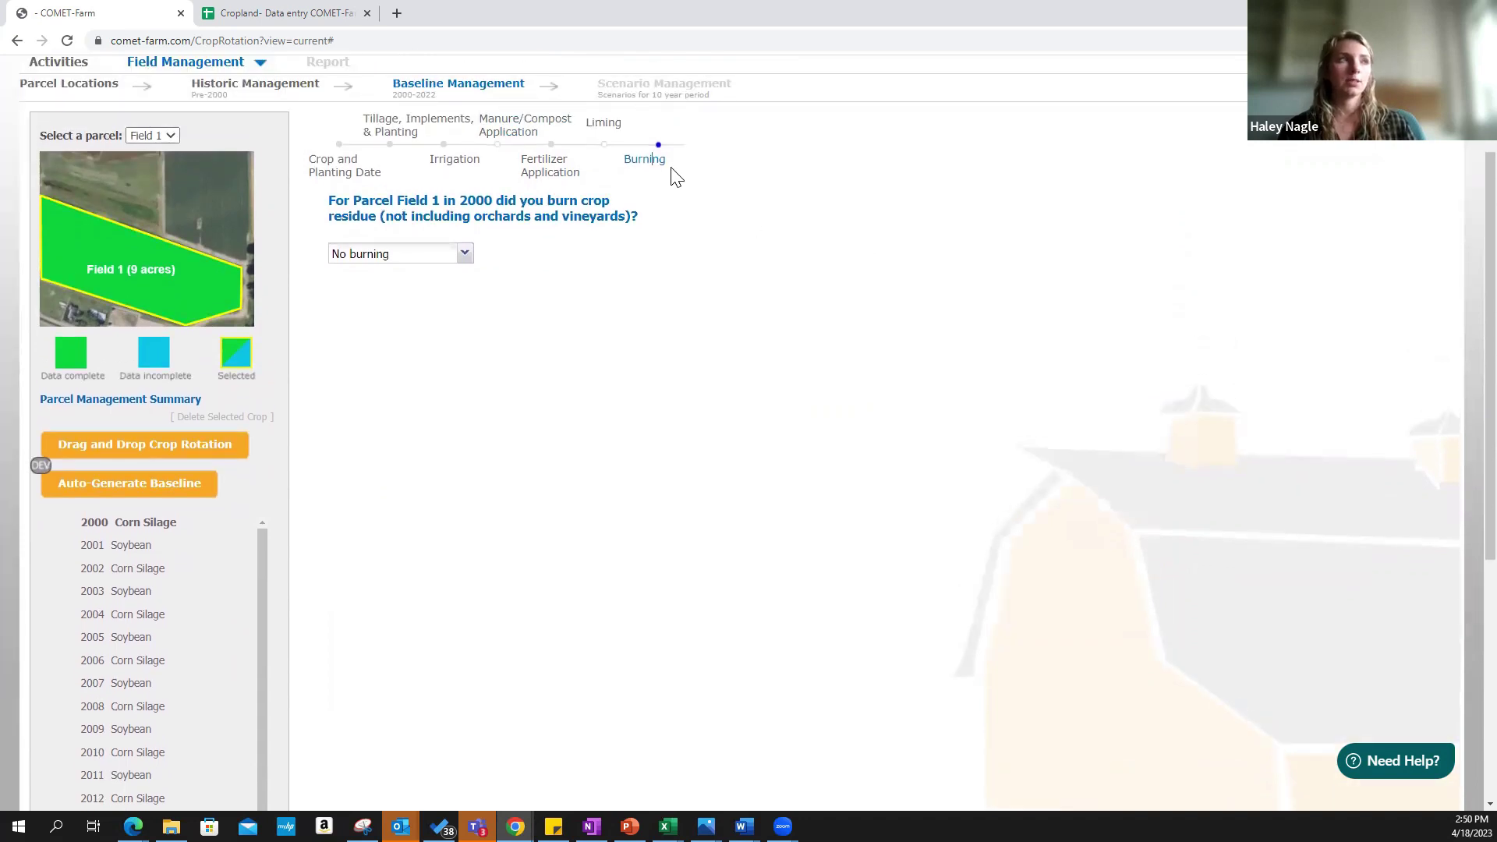
Finish the 2000 corn silage management and decline adding another crop for the same year
scroll(624, 226, "down", 2)
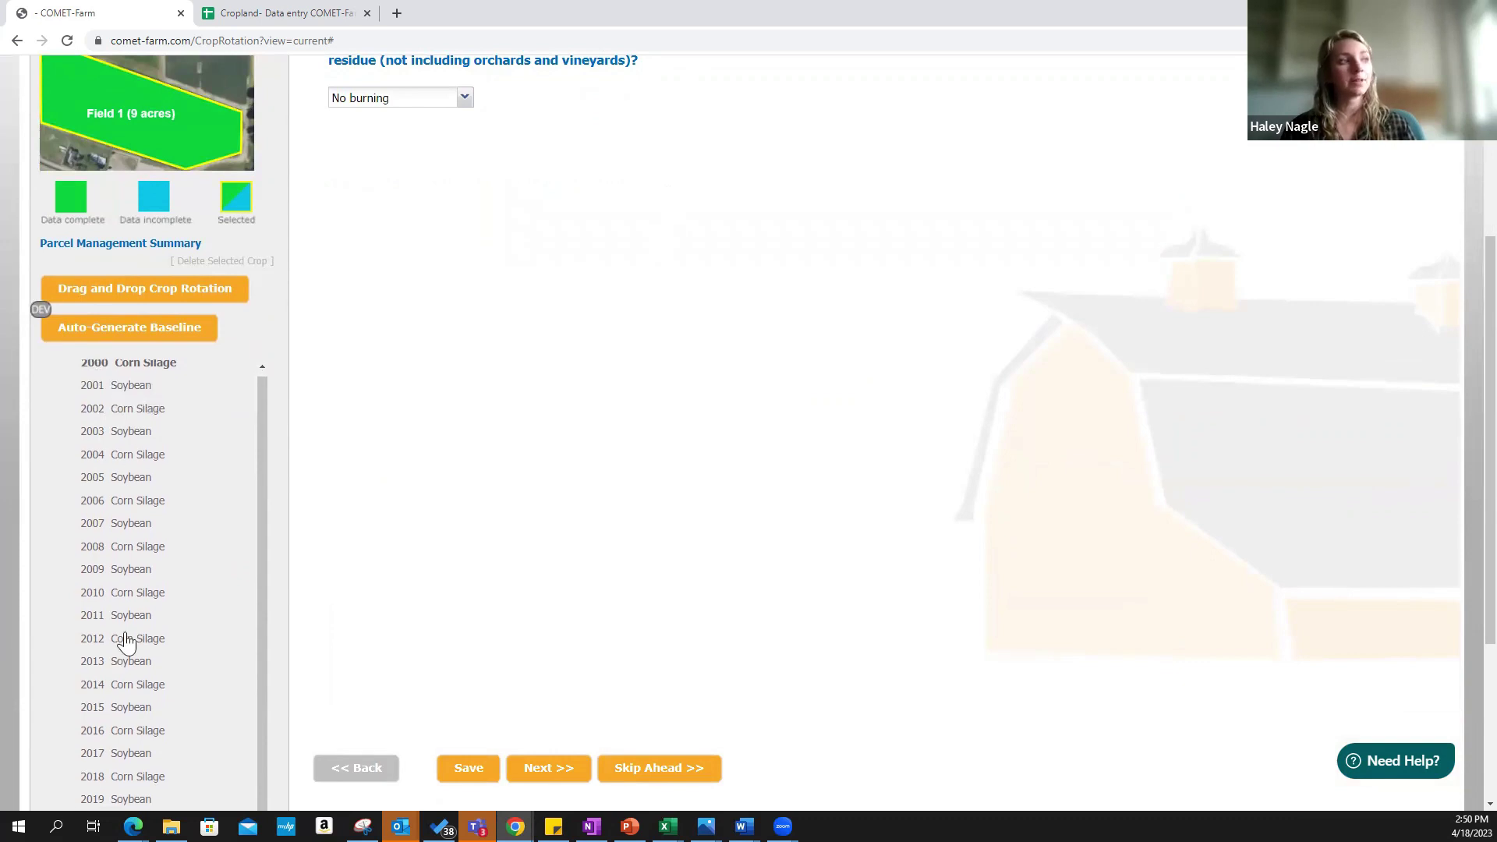
scroll(164, 490, "down", 3)
scroll(198, 563, "up", 1)
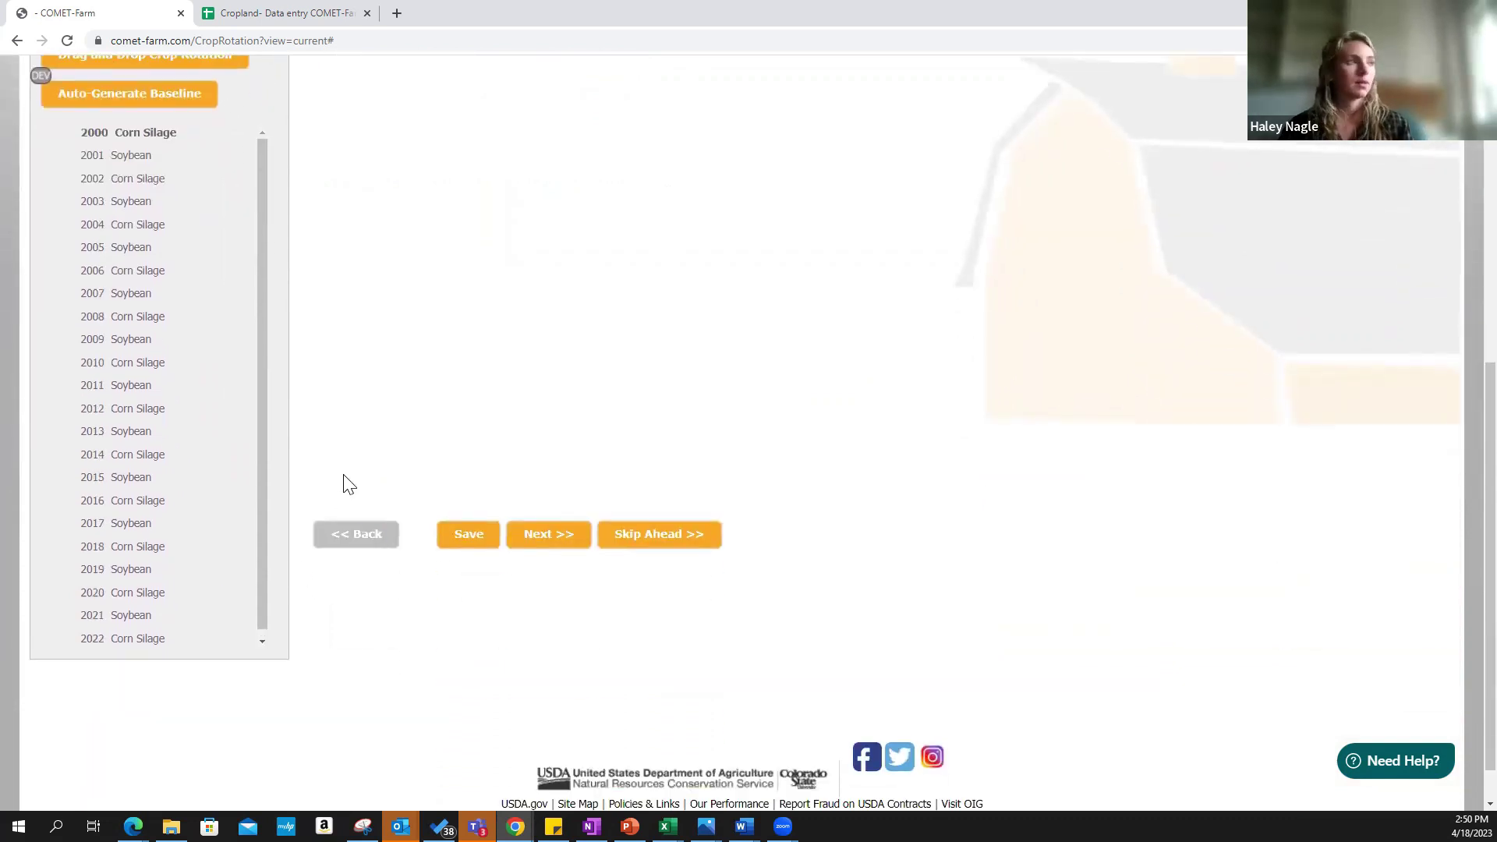
left_click(565, 537)
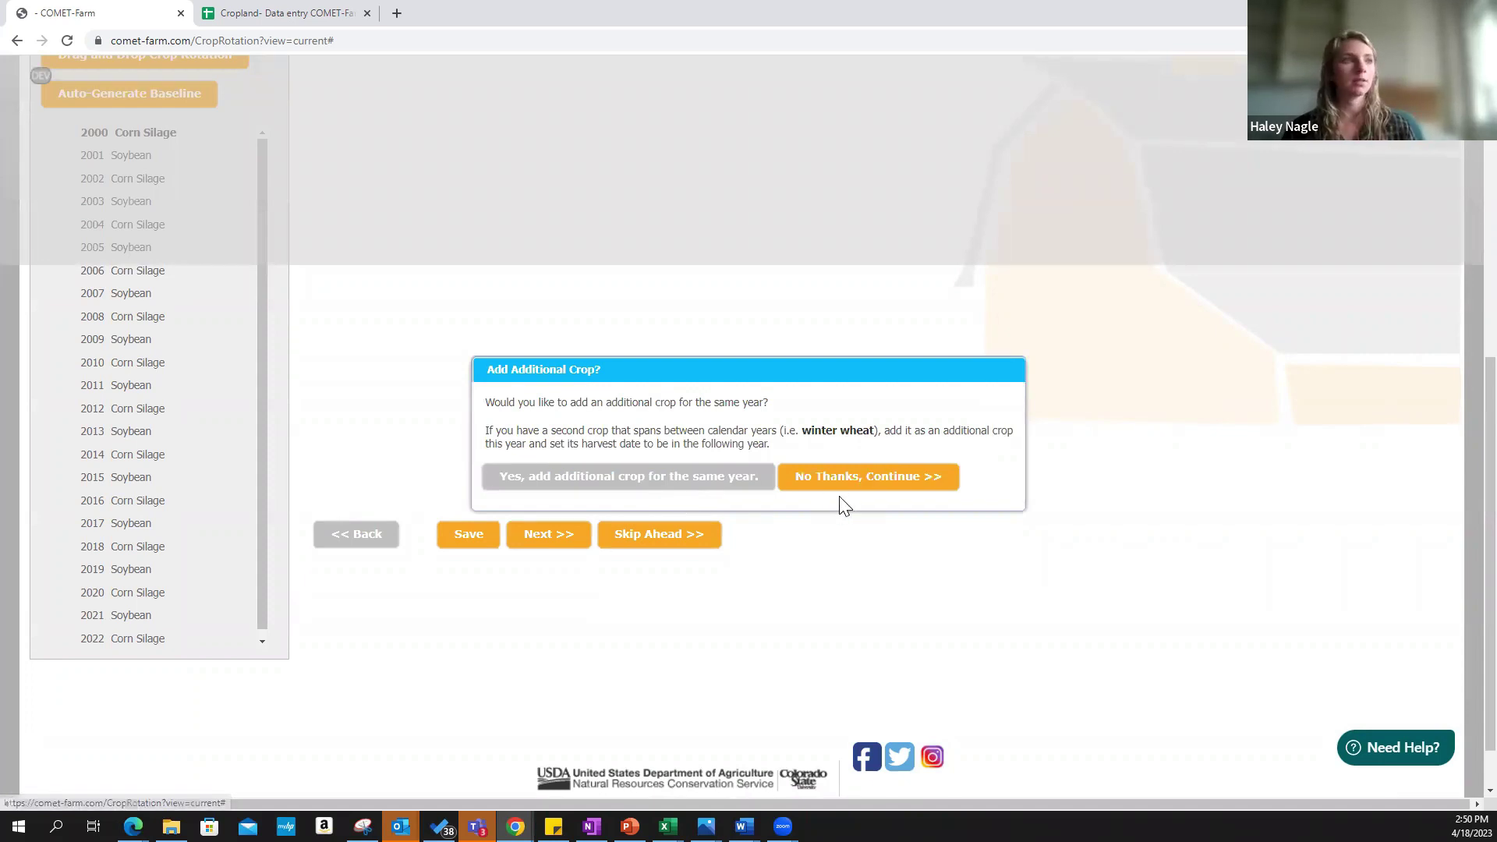
left_click(808, 493)
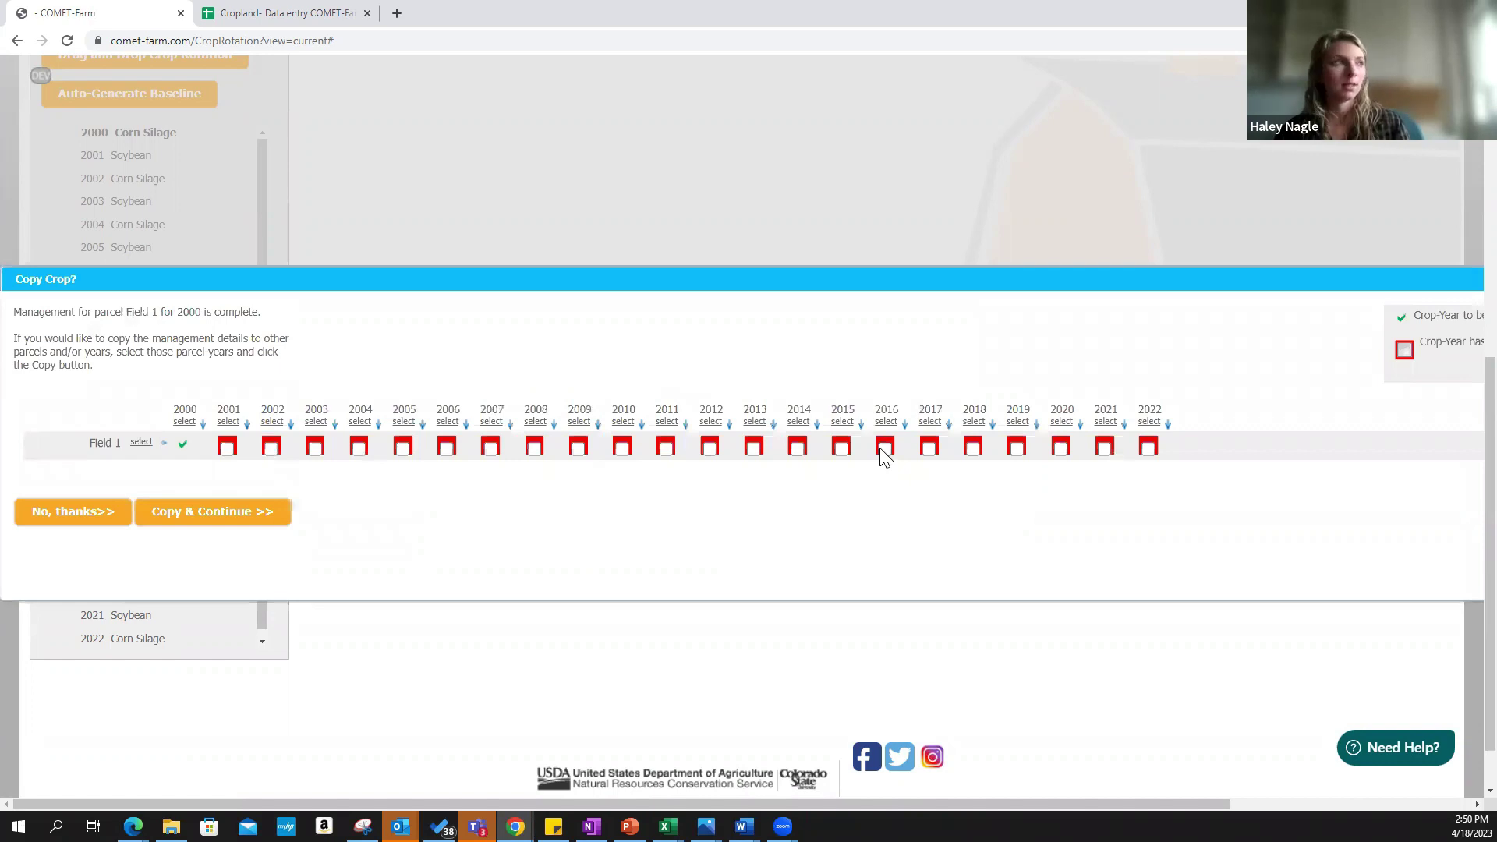
Try selecting 2001 as a copy target, but continue without copying the 2000 corn silage management to other years
left_click_drag(200, 255, 204, 169)
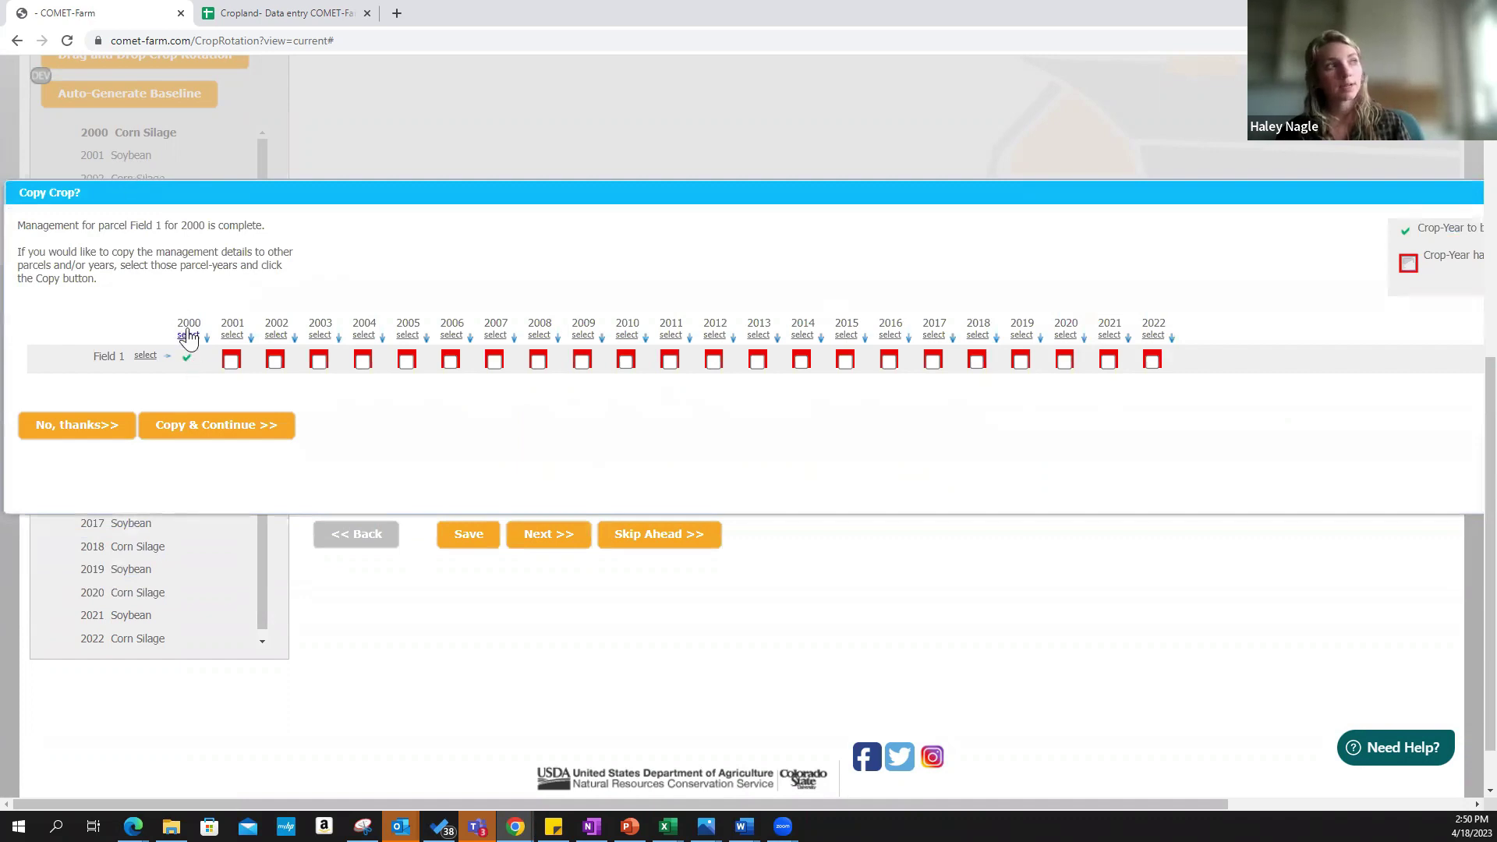
left_click(231, 362)
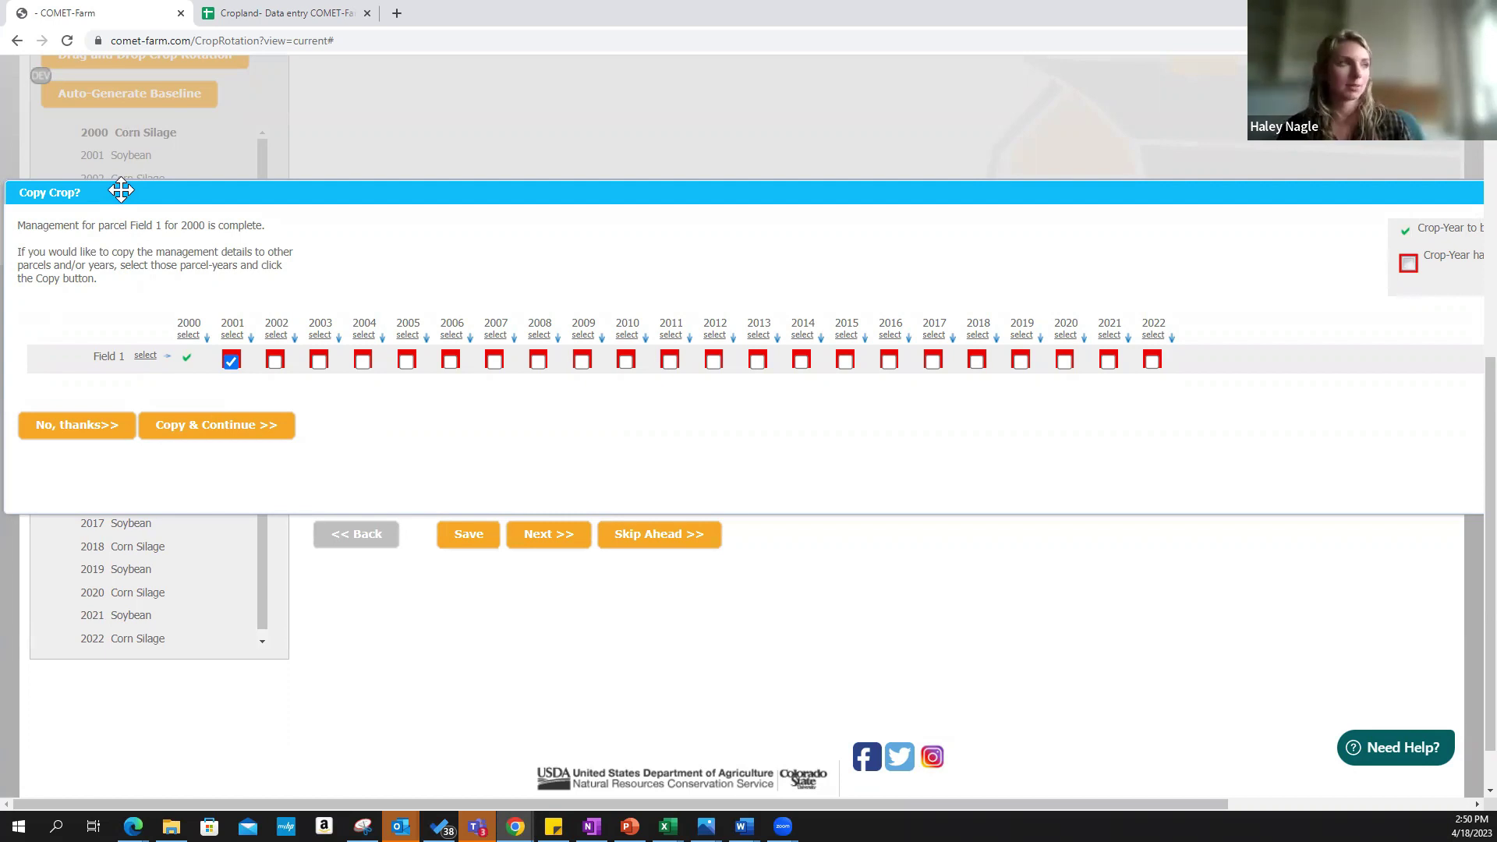
left_click(90, 433)
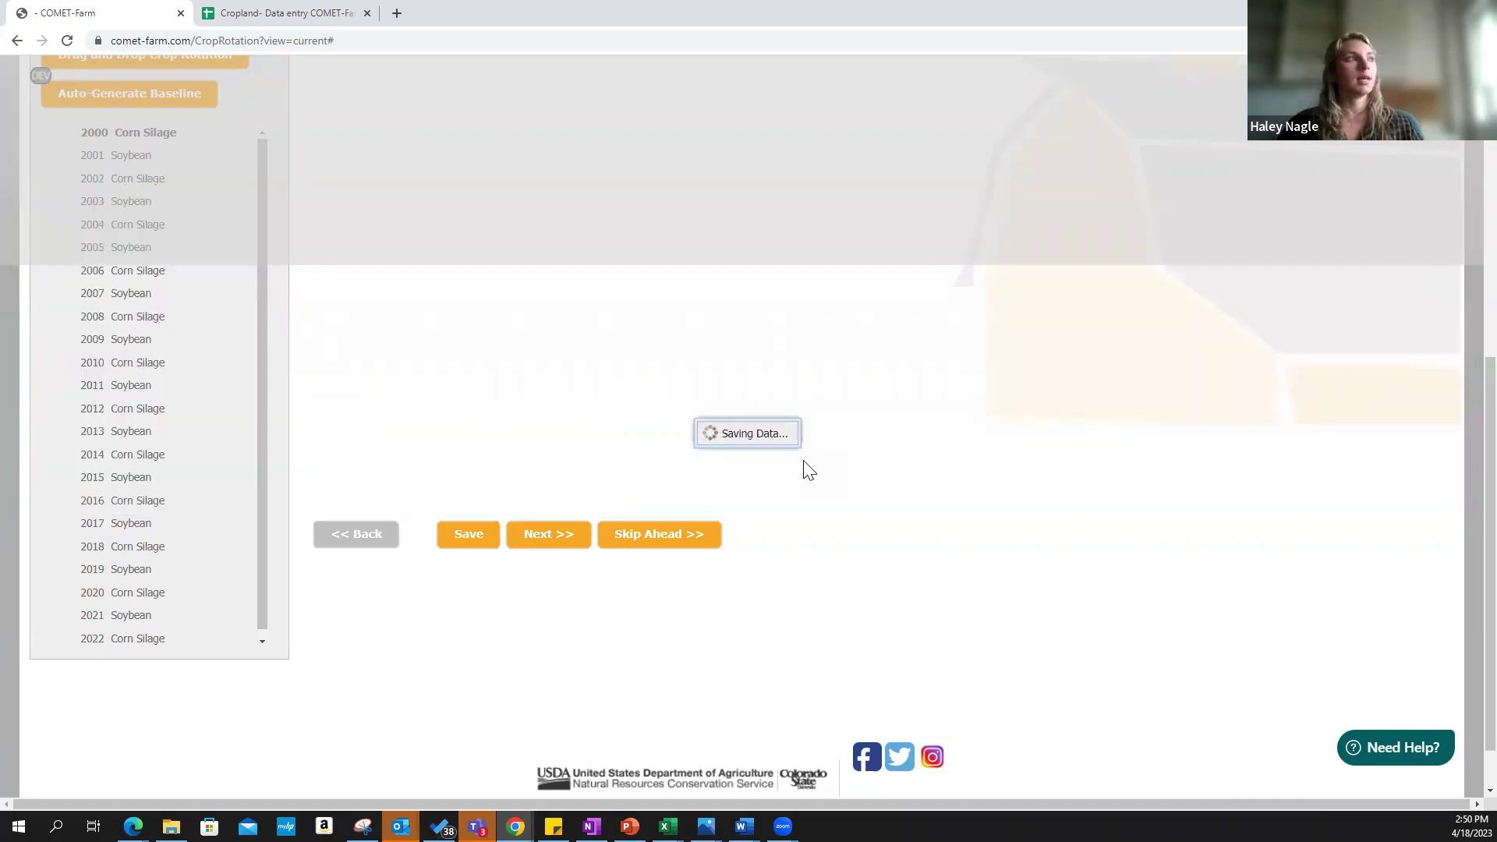
Move the future management prompt clear of the harvest table and review Field 1's crop list from 2000 through 2022
scroll(787, 421, "up", 1)
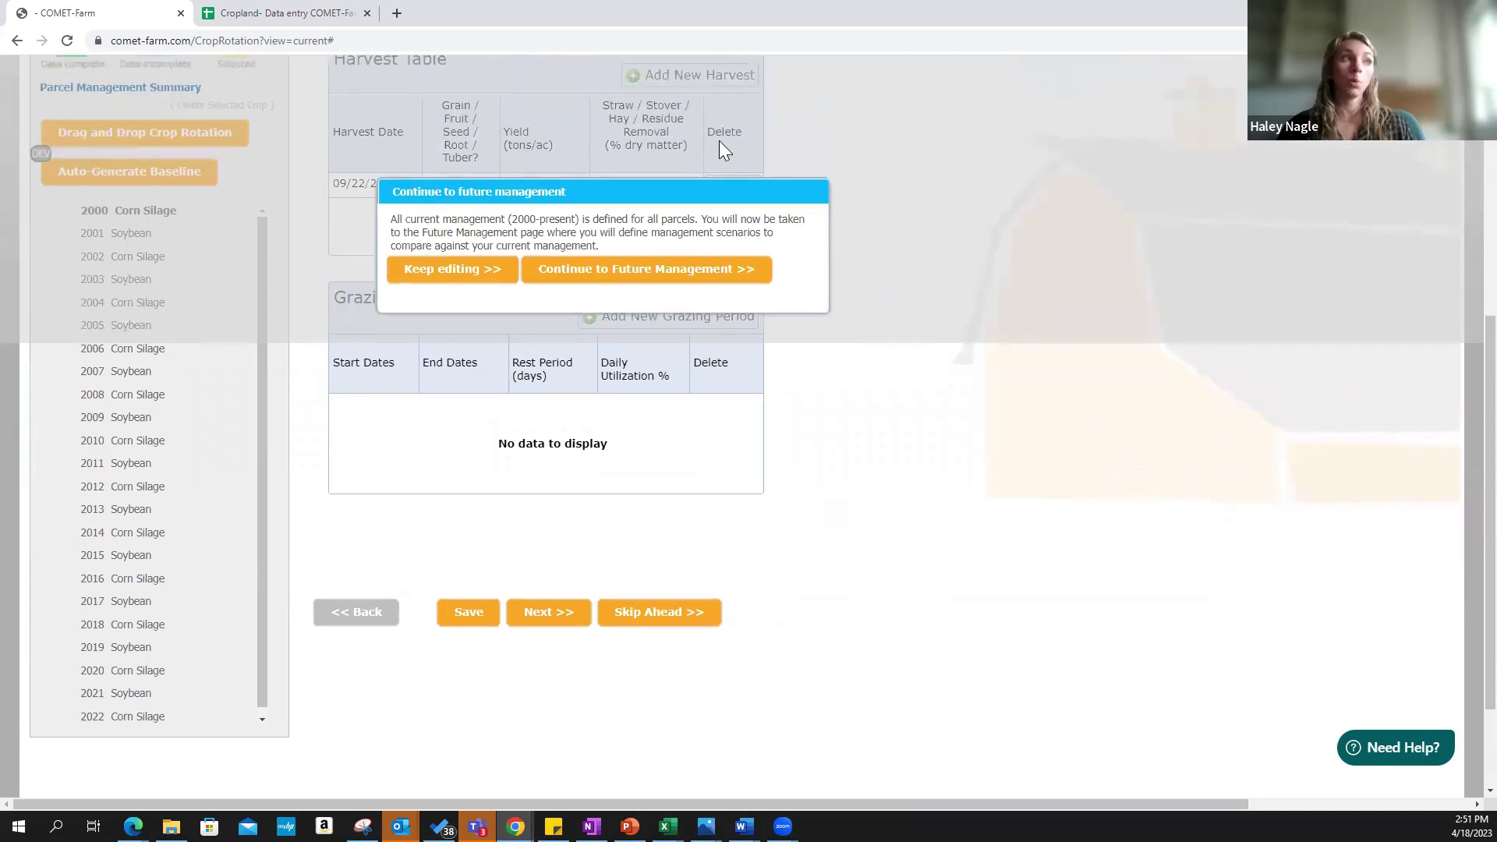
left_click_drag(705, 195, 843, 323)
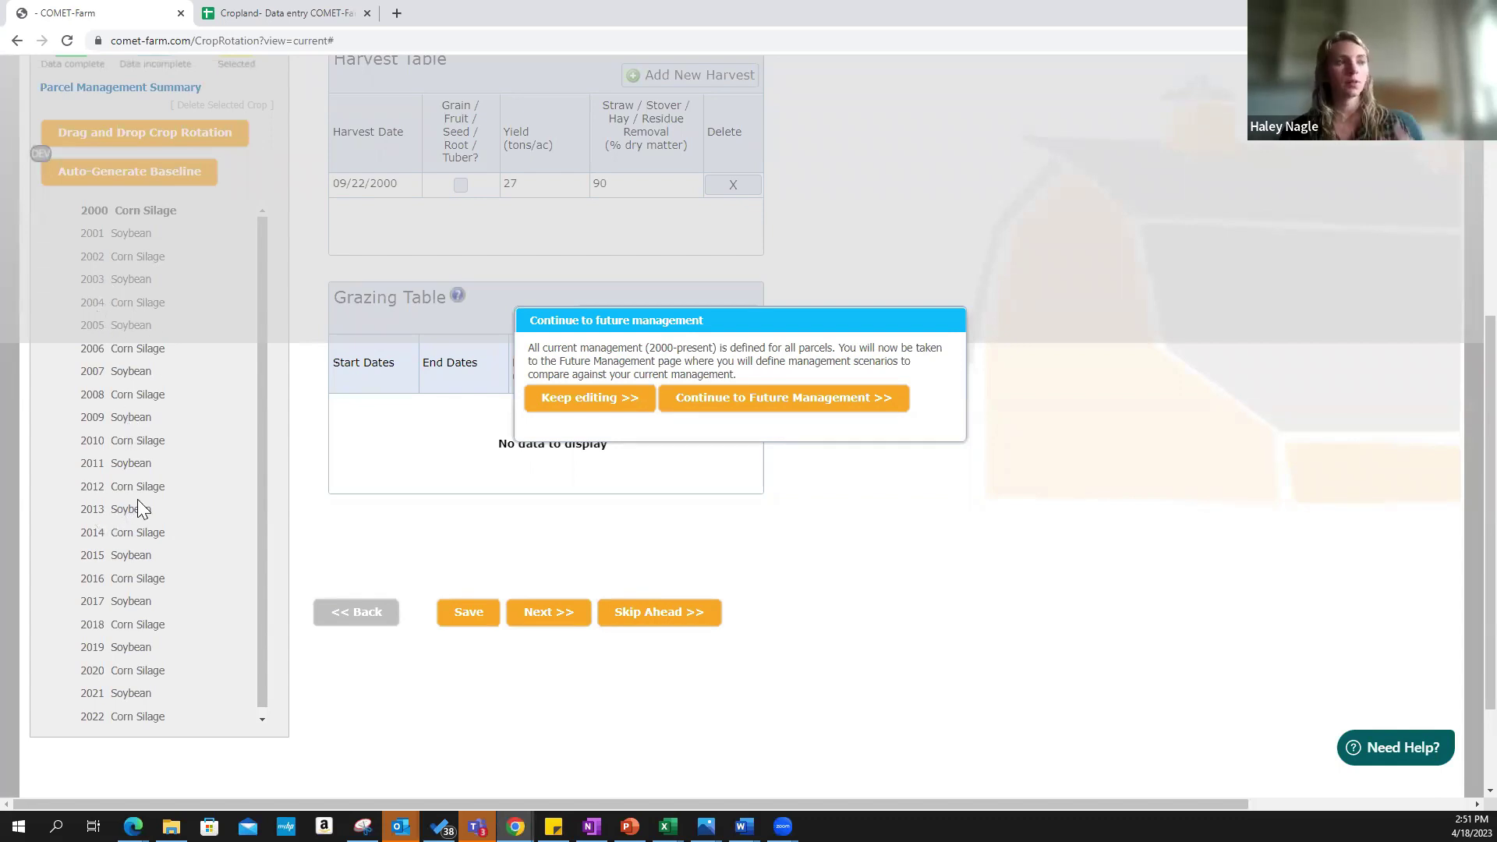
scroll(173, 603, "down", 1)
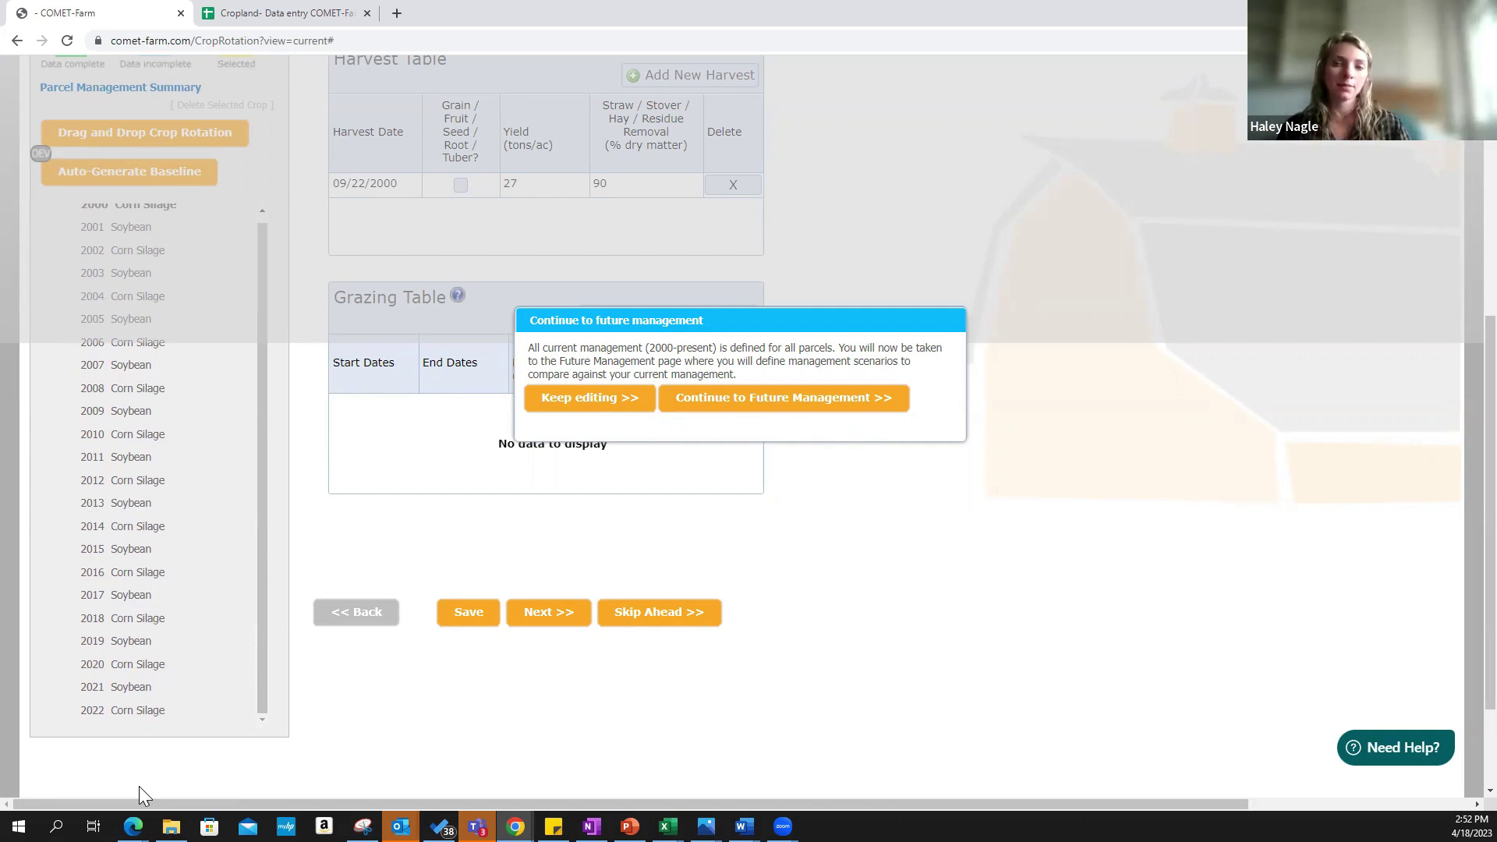
scroll(873, 312, "up", 1)
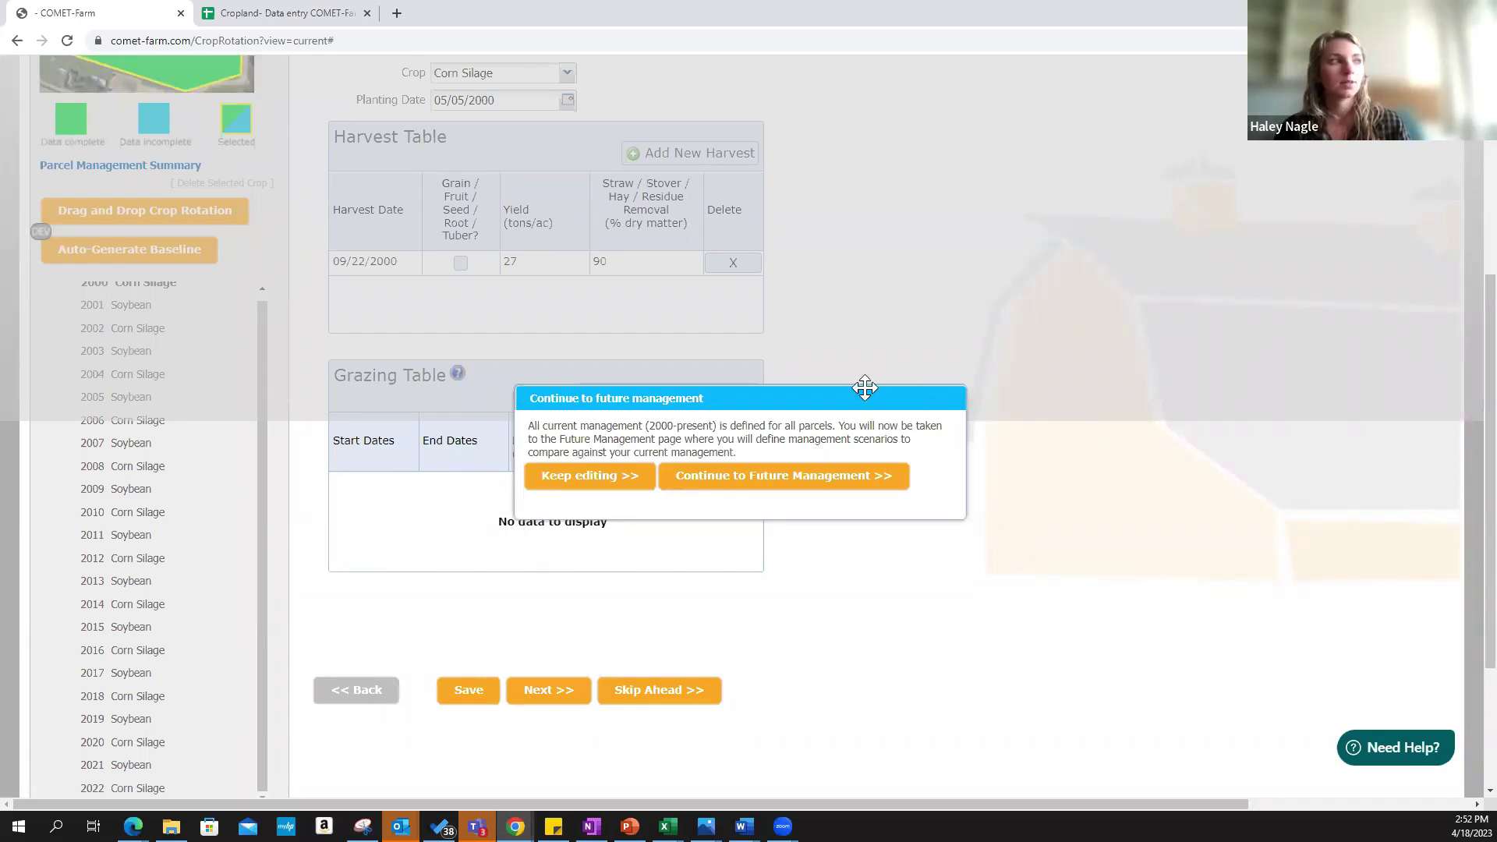
scroll(202, 647, "down", 1)
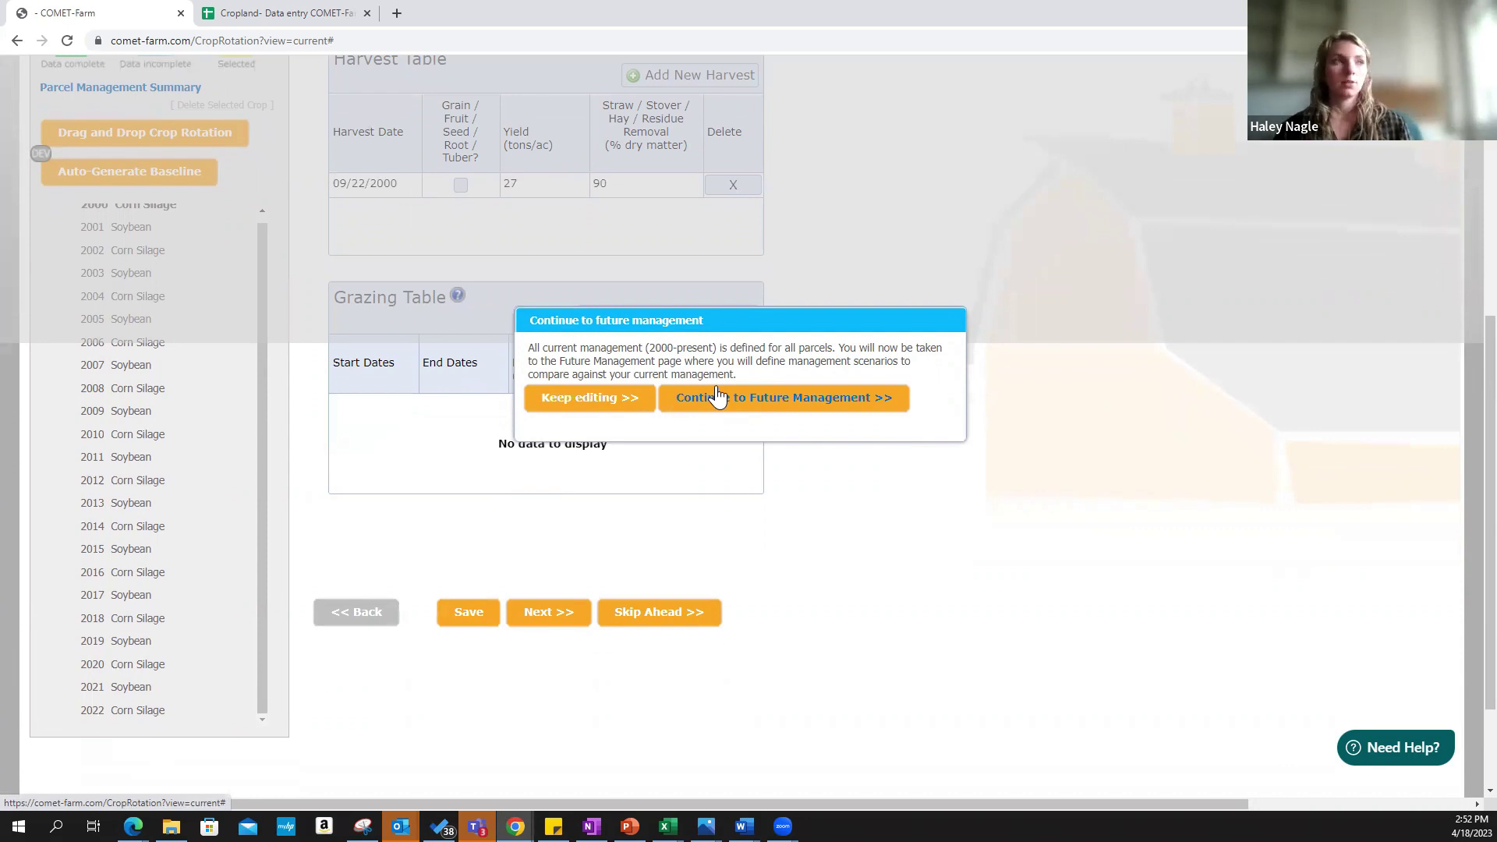
Continue to future management, name the first scenario "+ Cover" and enable copying management information from the current management
left_click(767, 393)
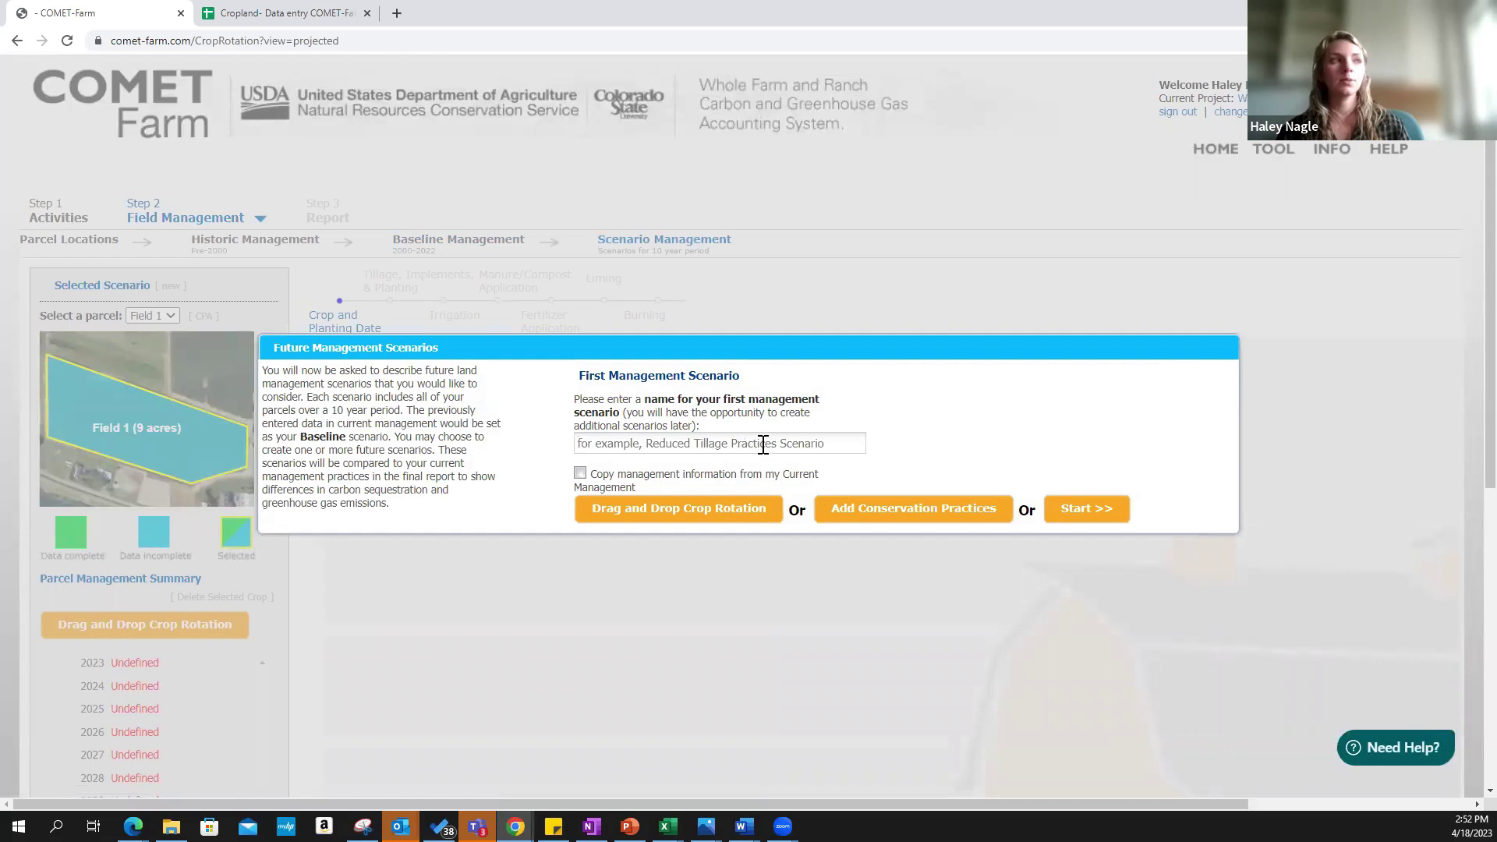
left_click(773, 441)
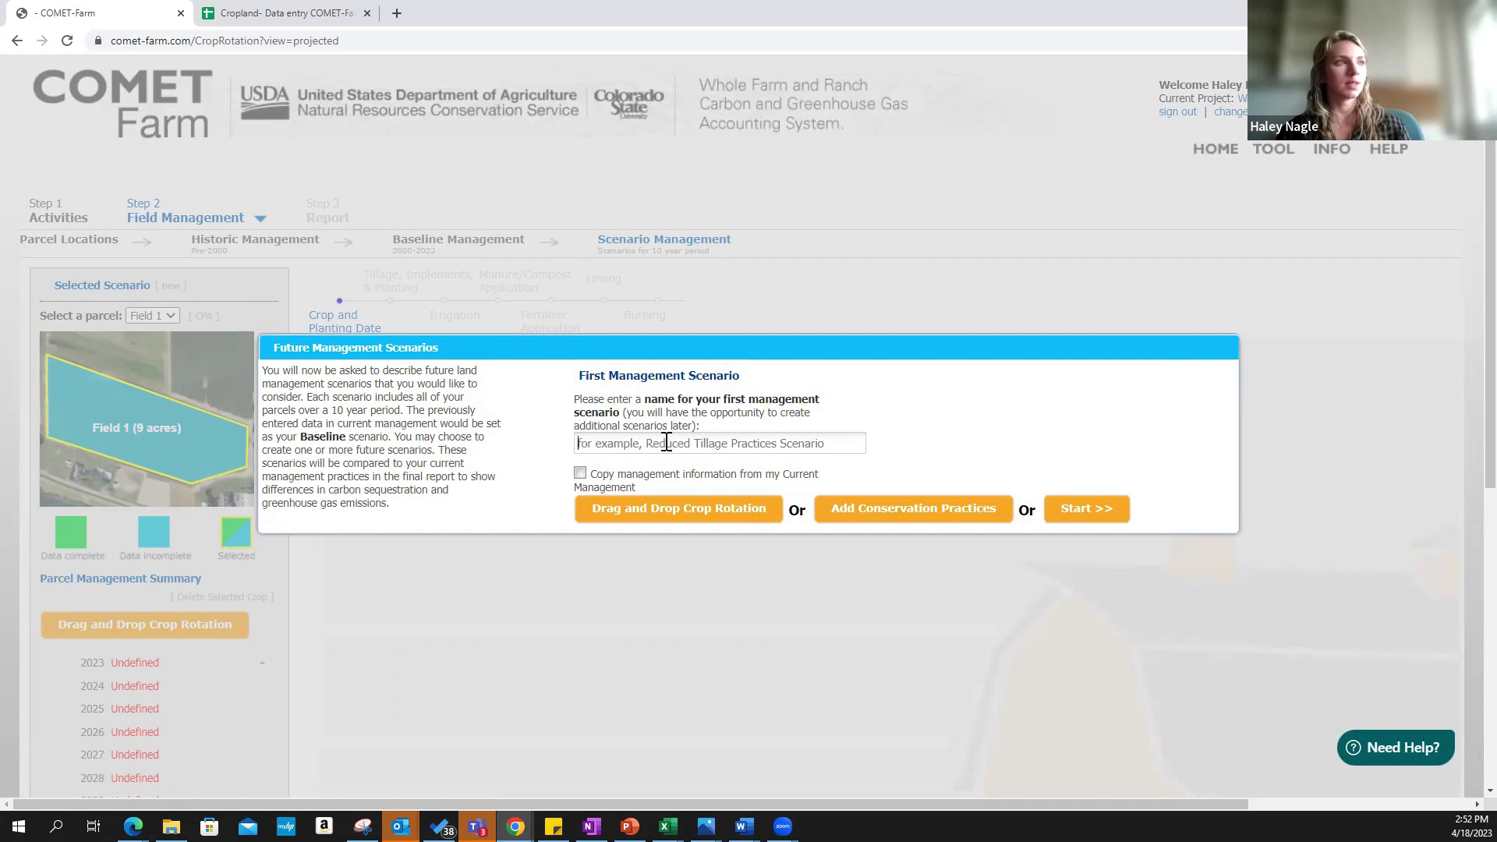
type("+ Cove")
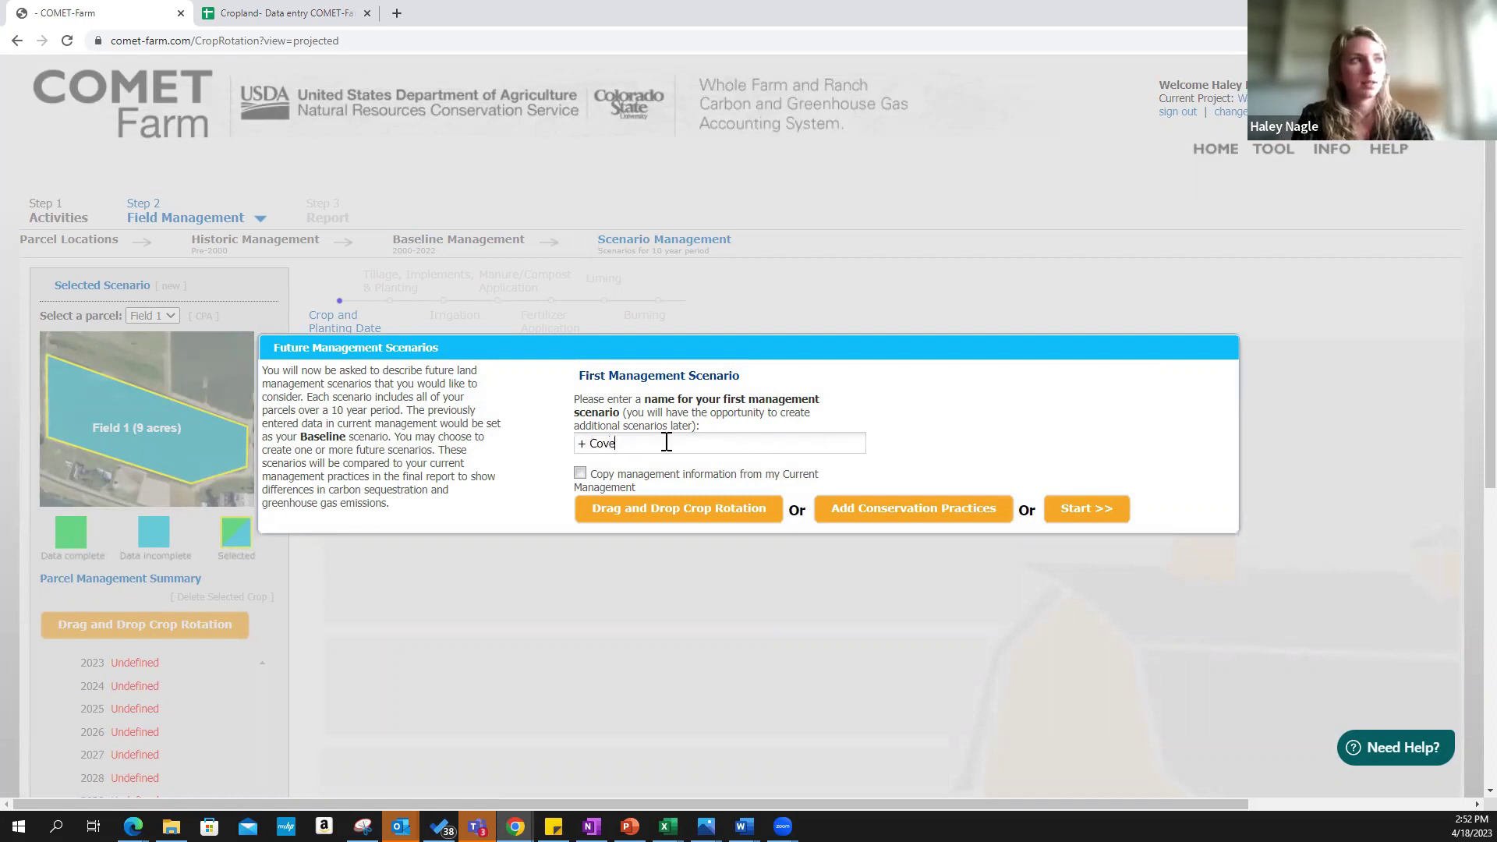
type("r")
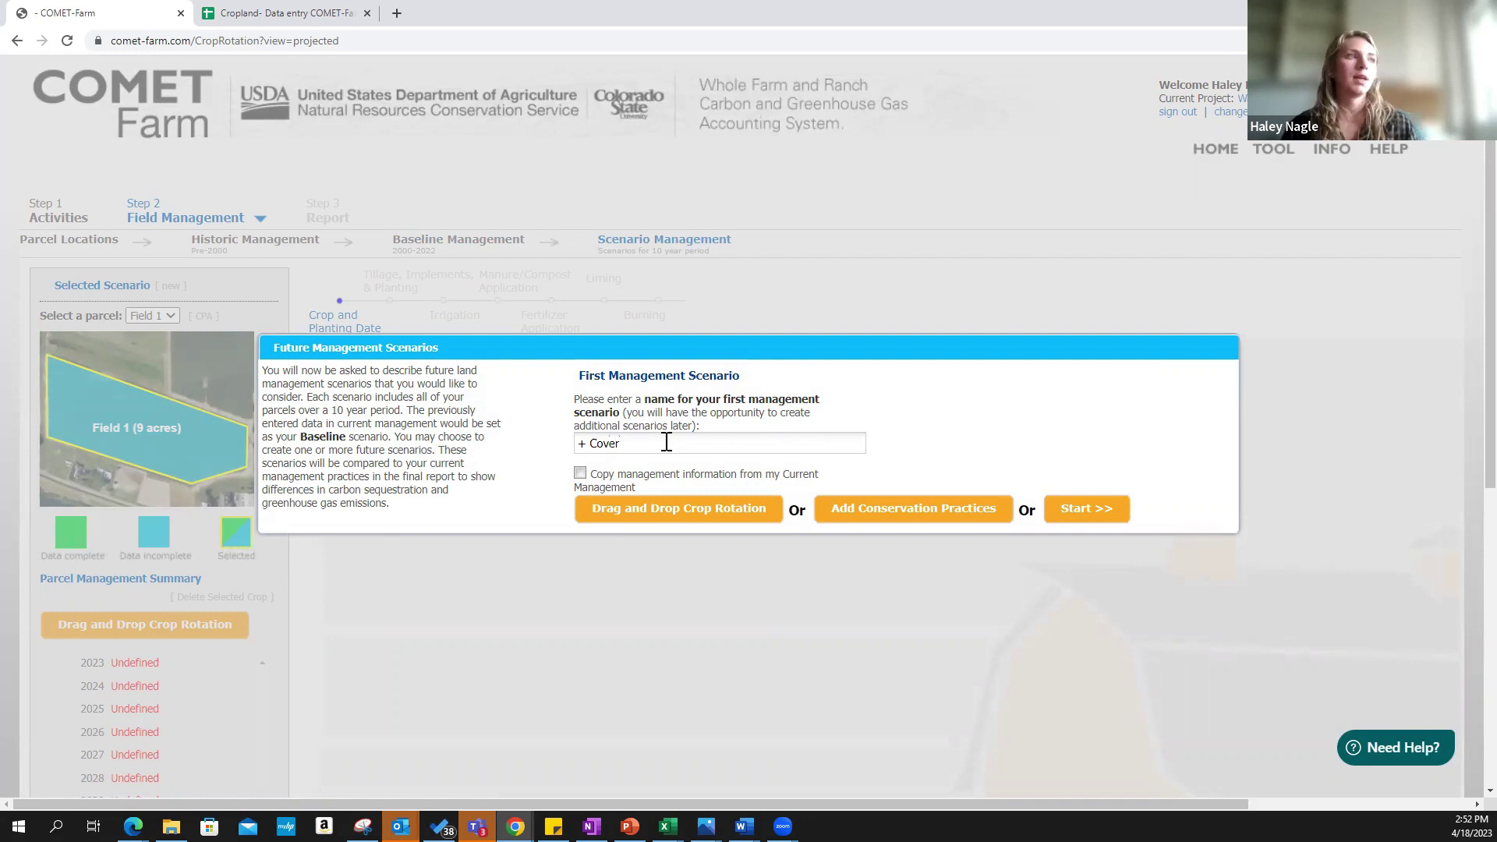
left_click(579, 475)
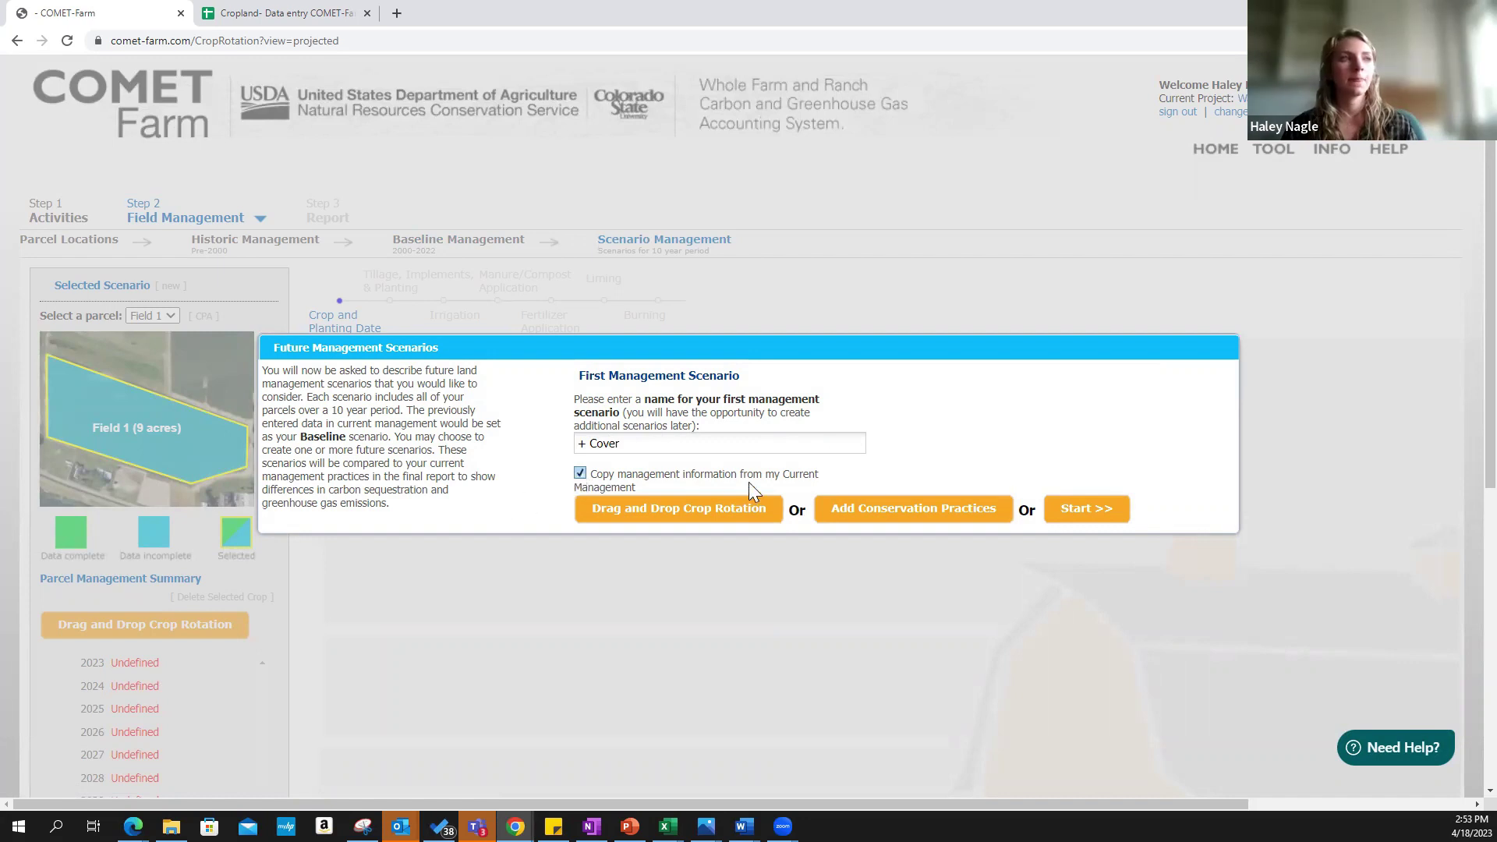
left_click_drag(805, 475, 808, 484)
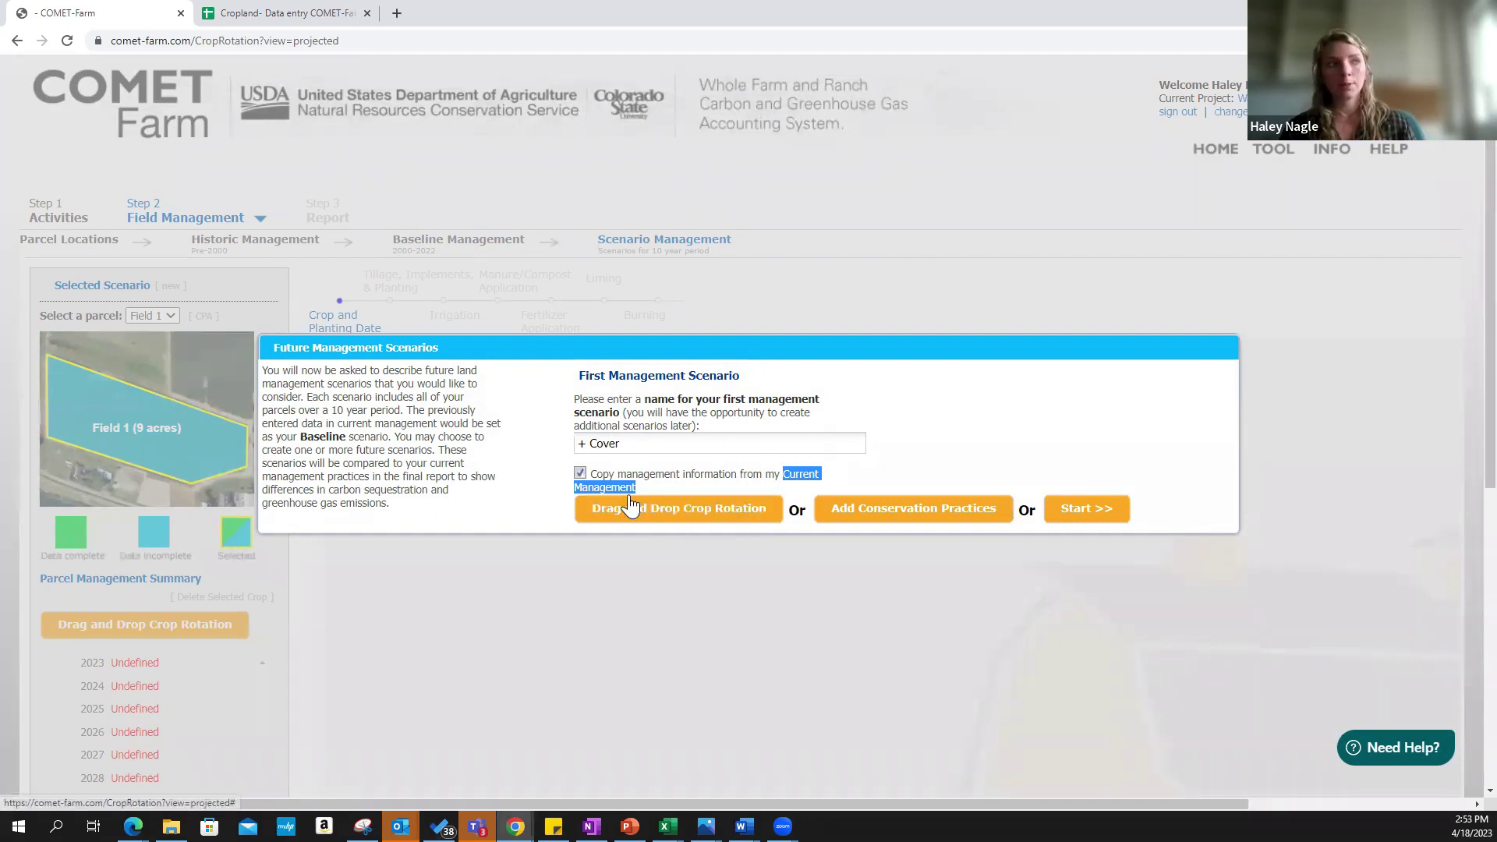
left_click(711, 477)
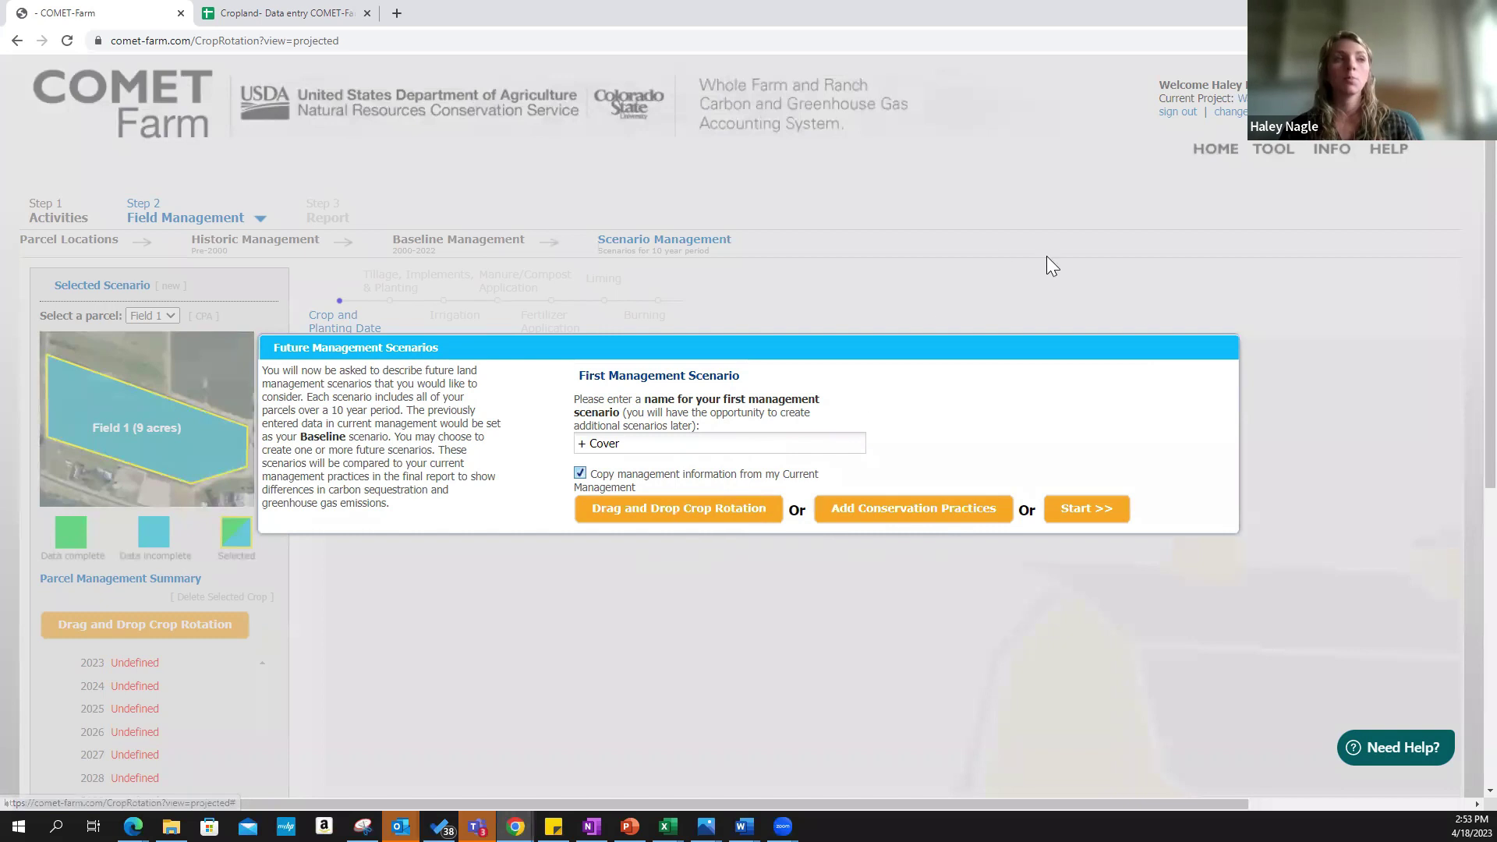
Open the conservation practice choices for the + Cover scenario and move their window fully into view
left_click(1092, 516)
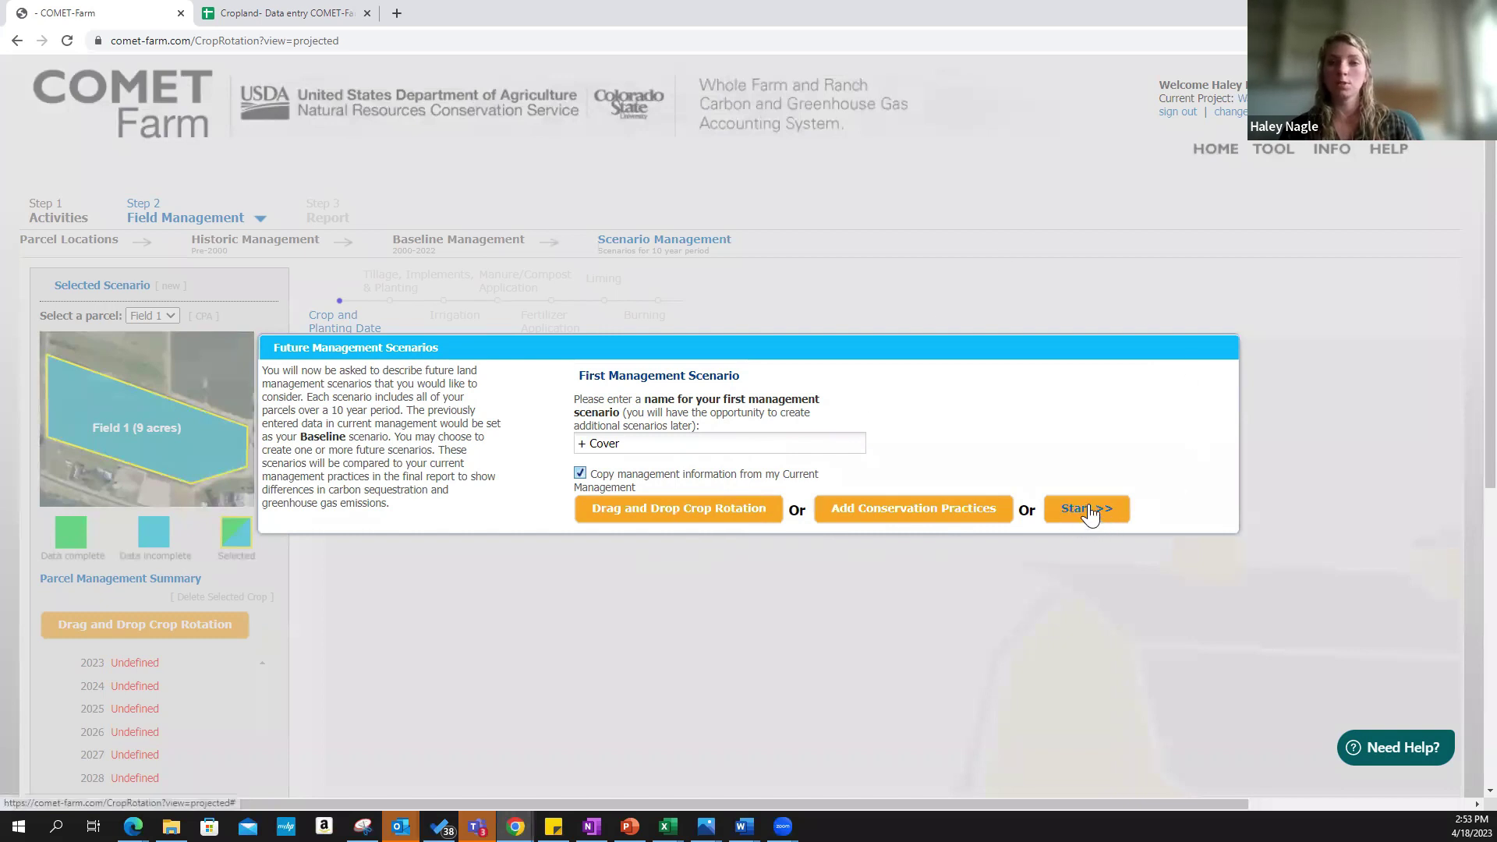
left_click(1092, 515)
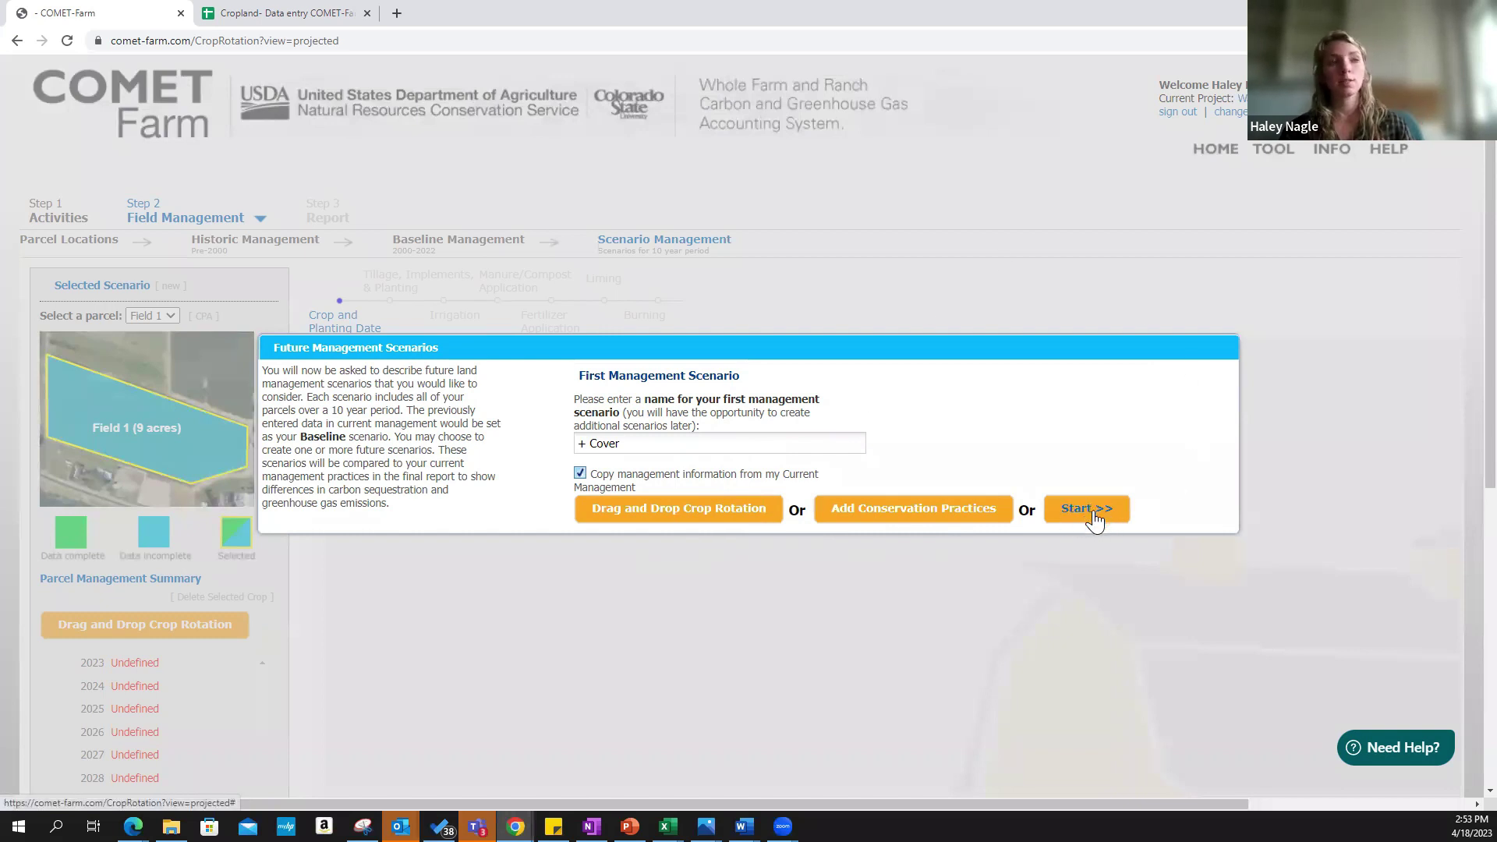
scroll(1068, 444, "down", 2)
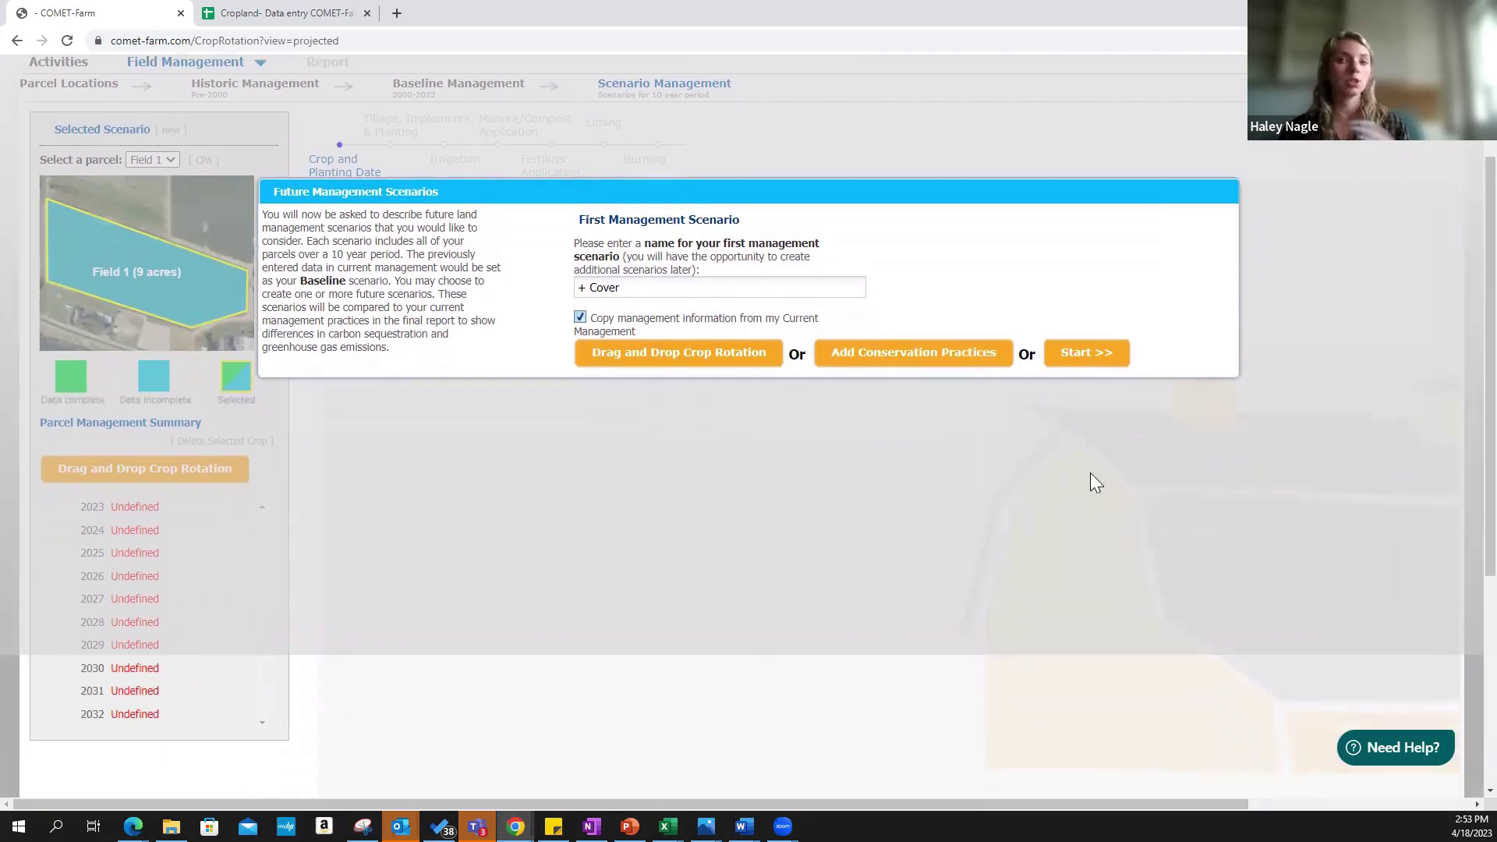
scroll(910, 524, "up", 1)
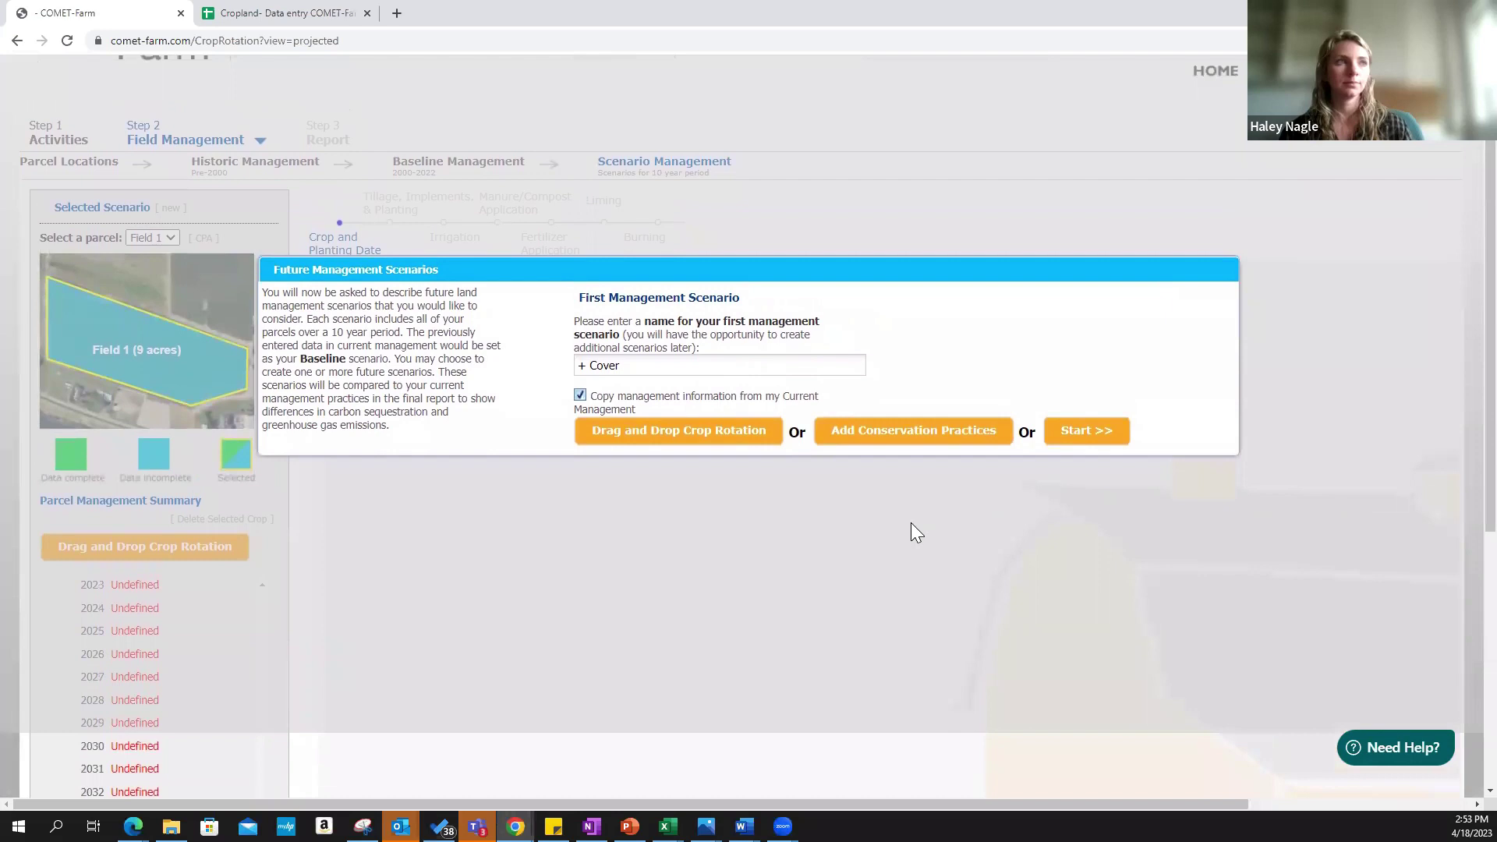
left_click(898, 432)
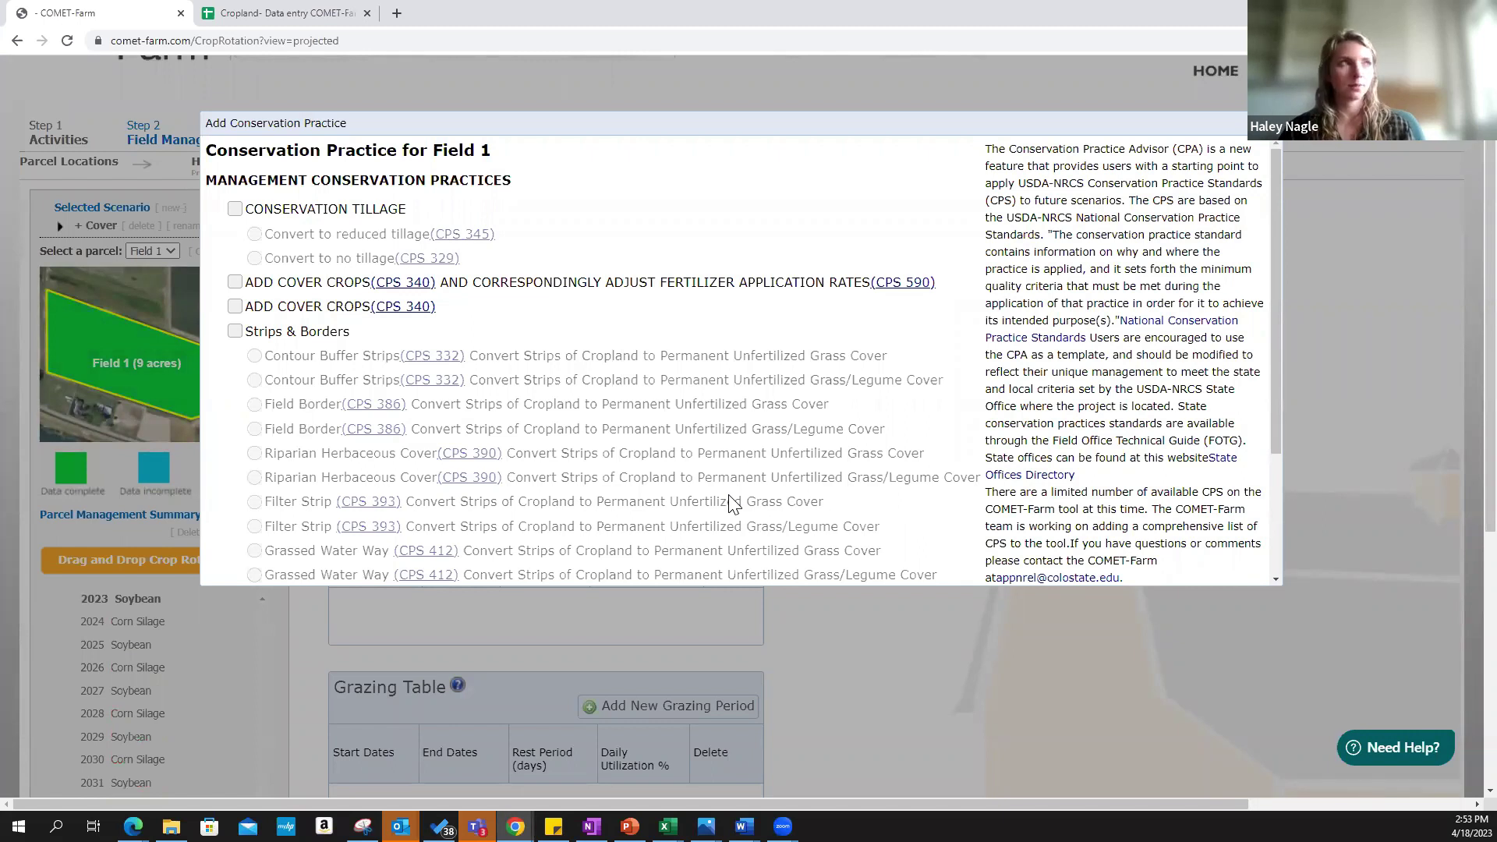
left_click_drag(495, 120, 600, 248)
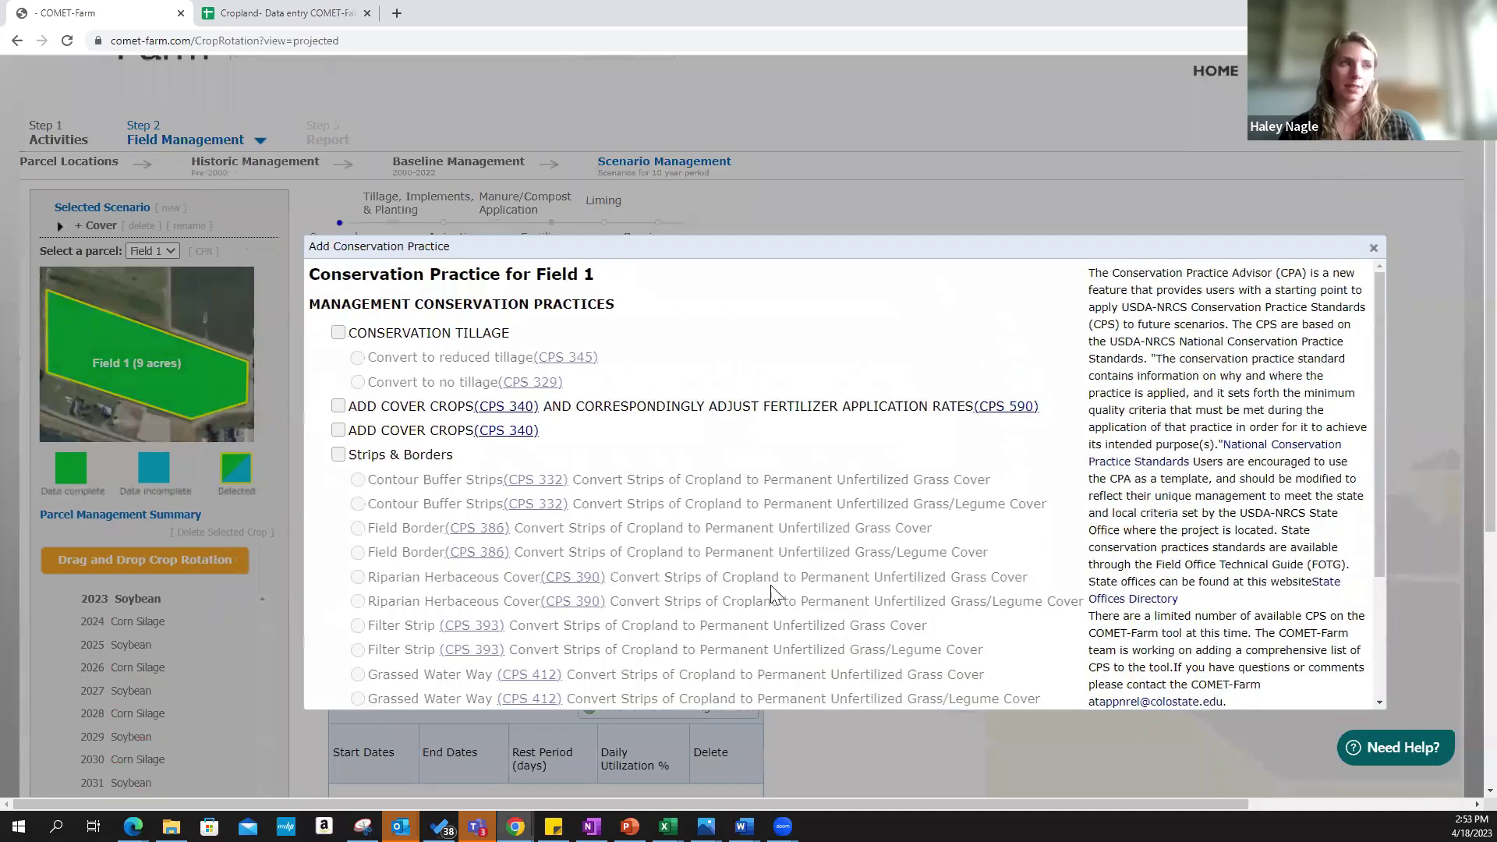
scroll(617, 480, "up", 1)
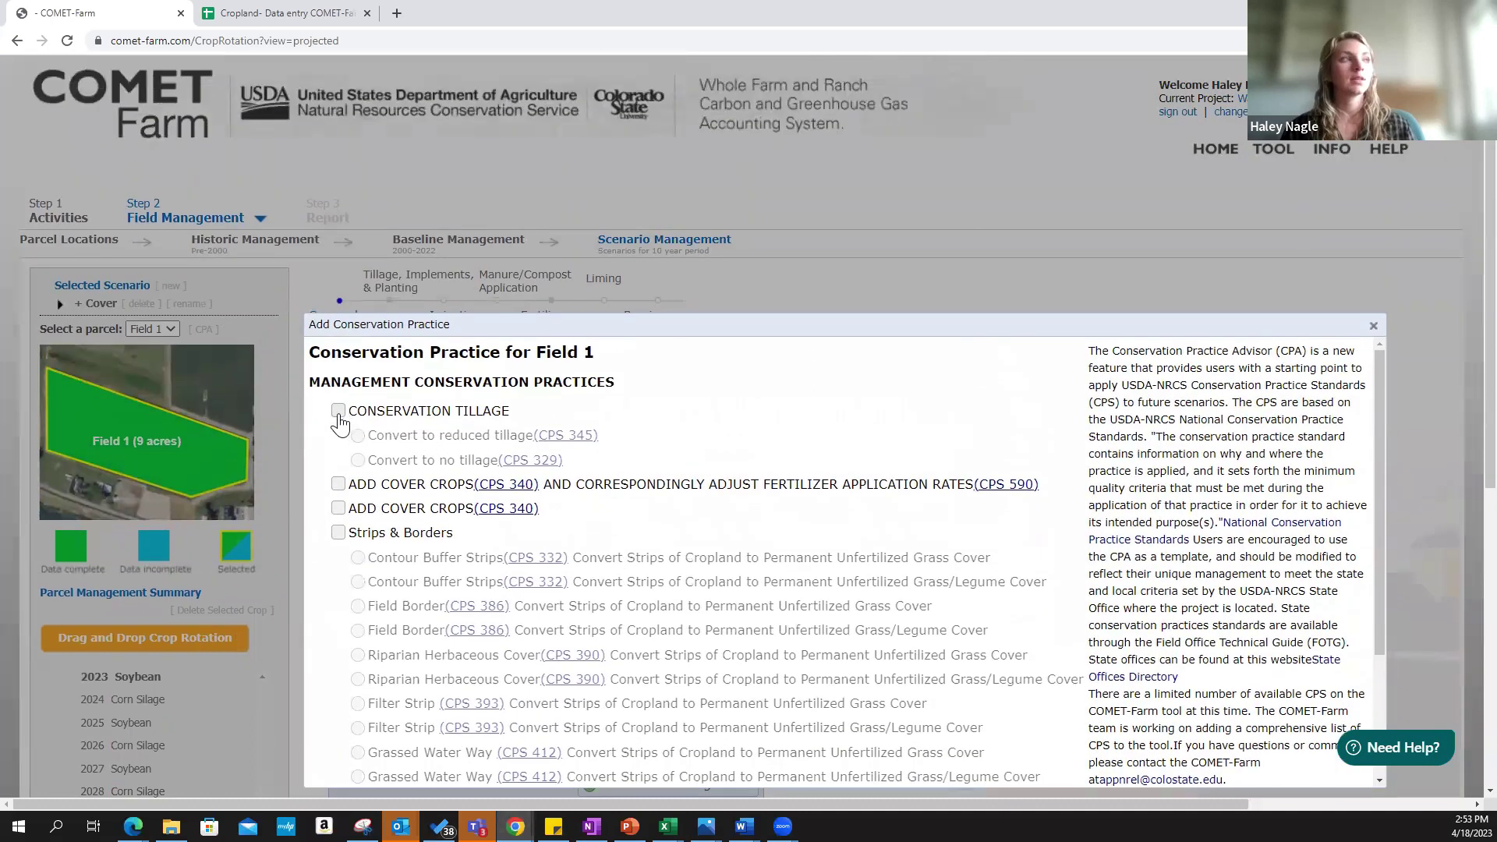
Choose only the Add Cover Crops (CPS 340) practice for Field 1, with Clover as the cover crop
left_click(339, 413)
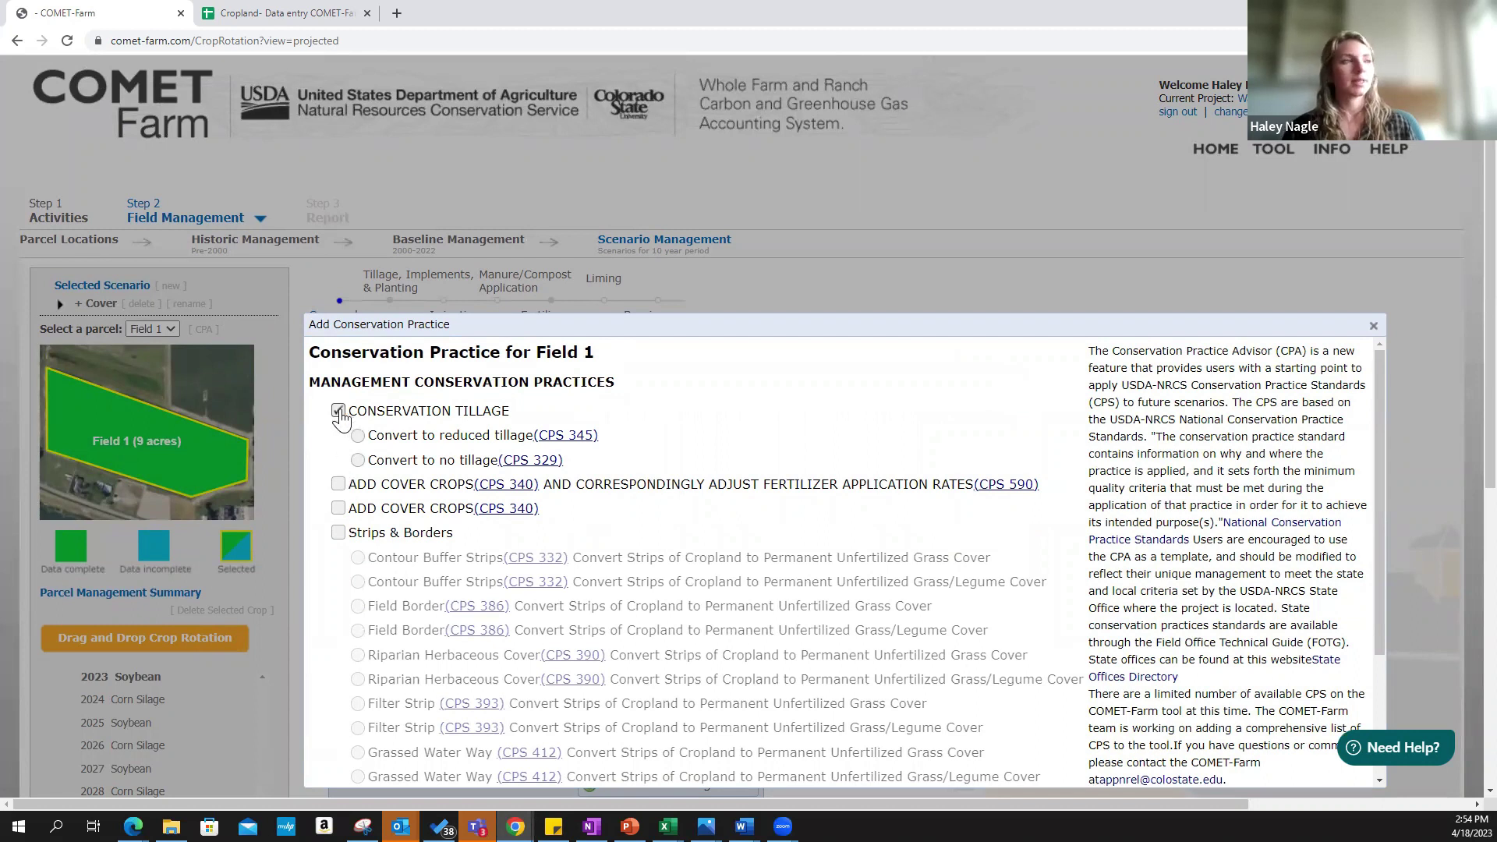
left_click(336, 411)
left_click(338, 484)
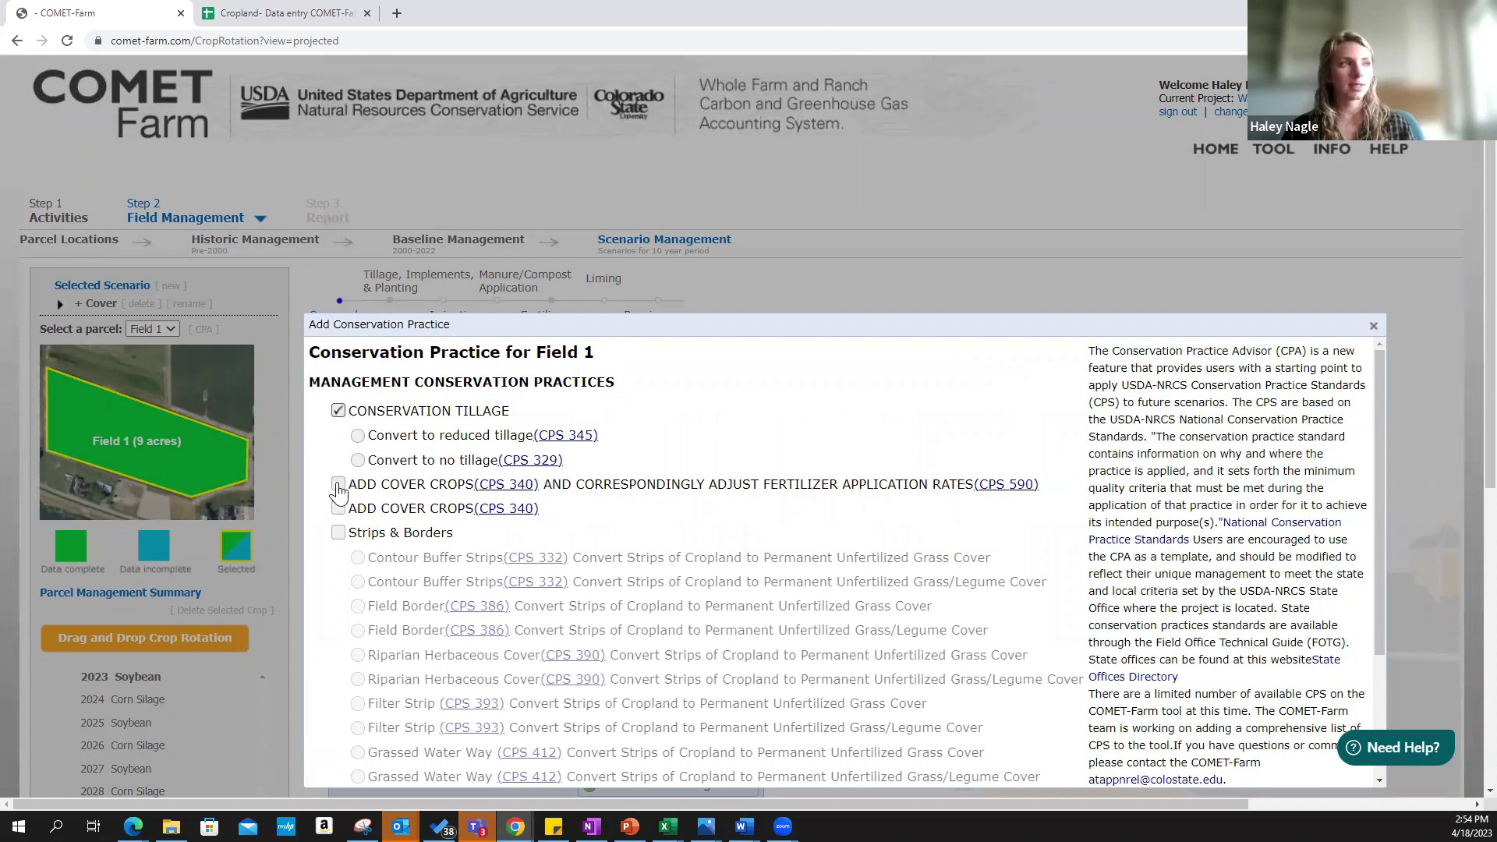
left_click(338, 547)
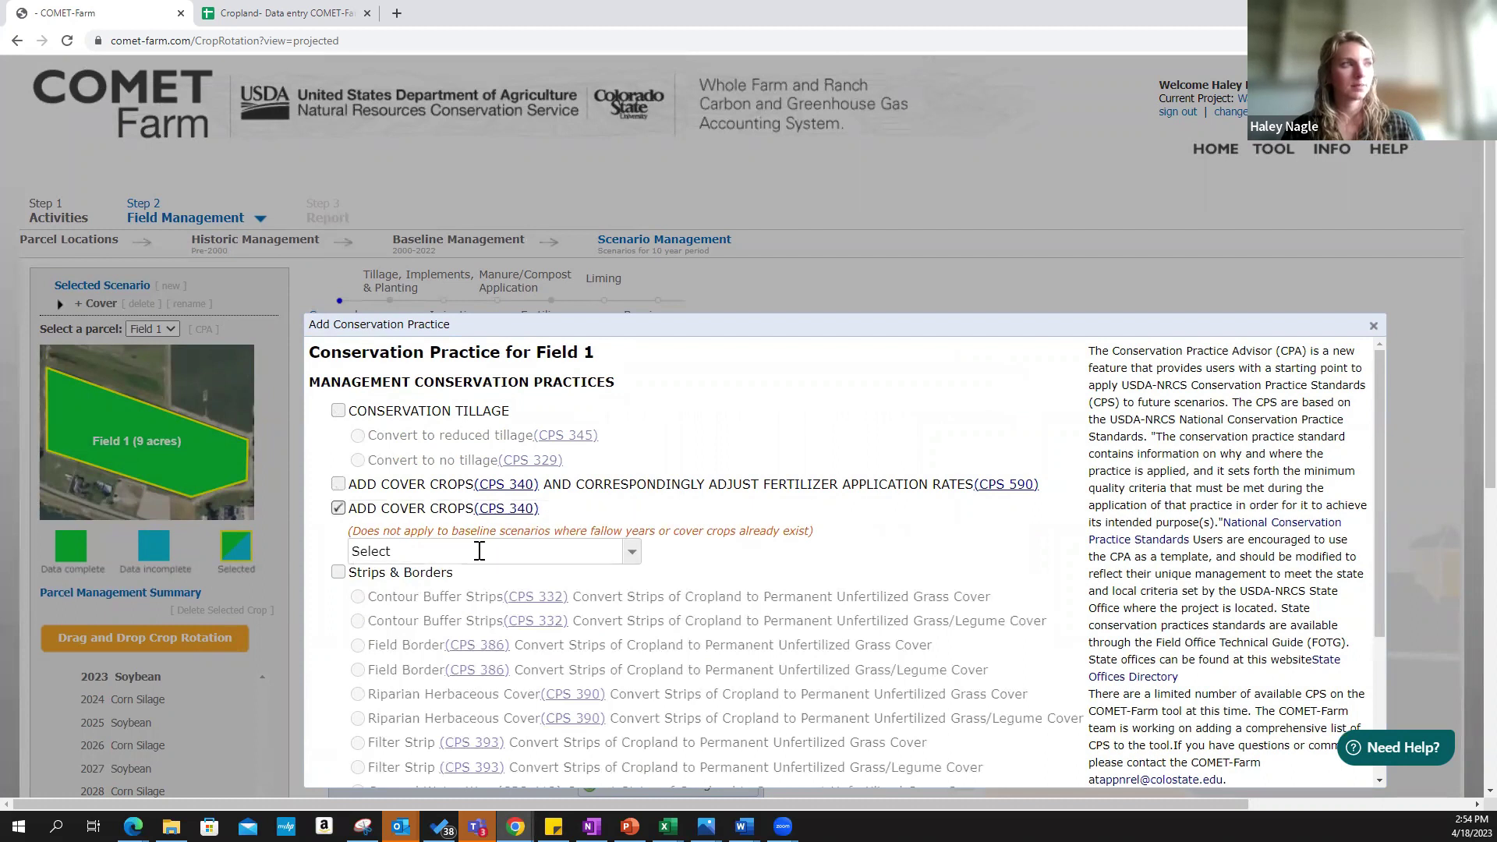
left_click(623, 551)
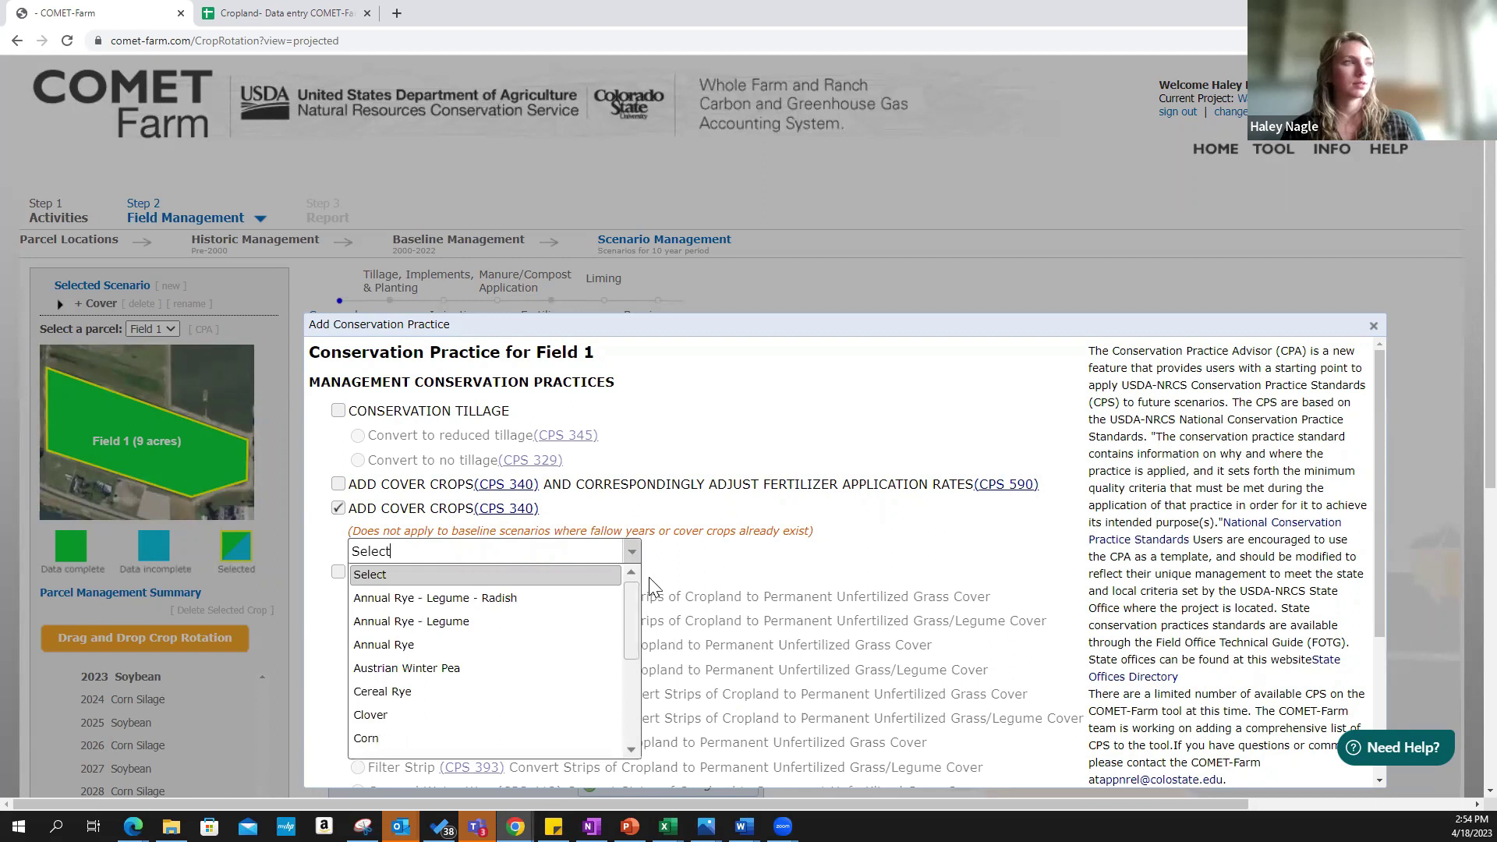
scroll(588, 641, "down", 2)
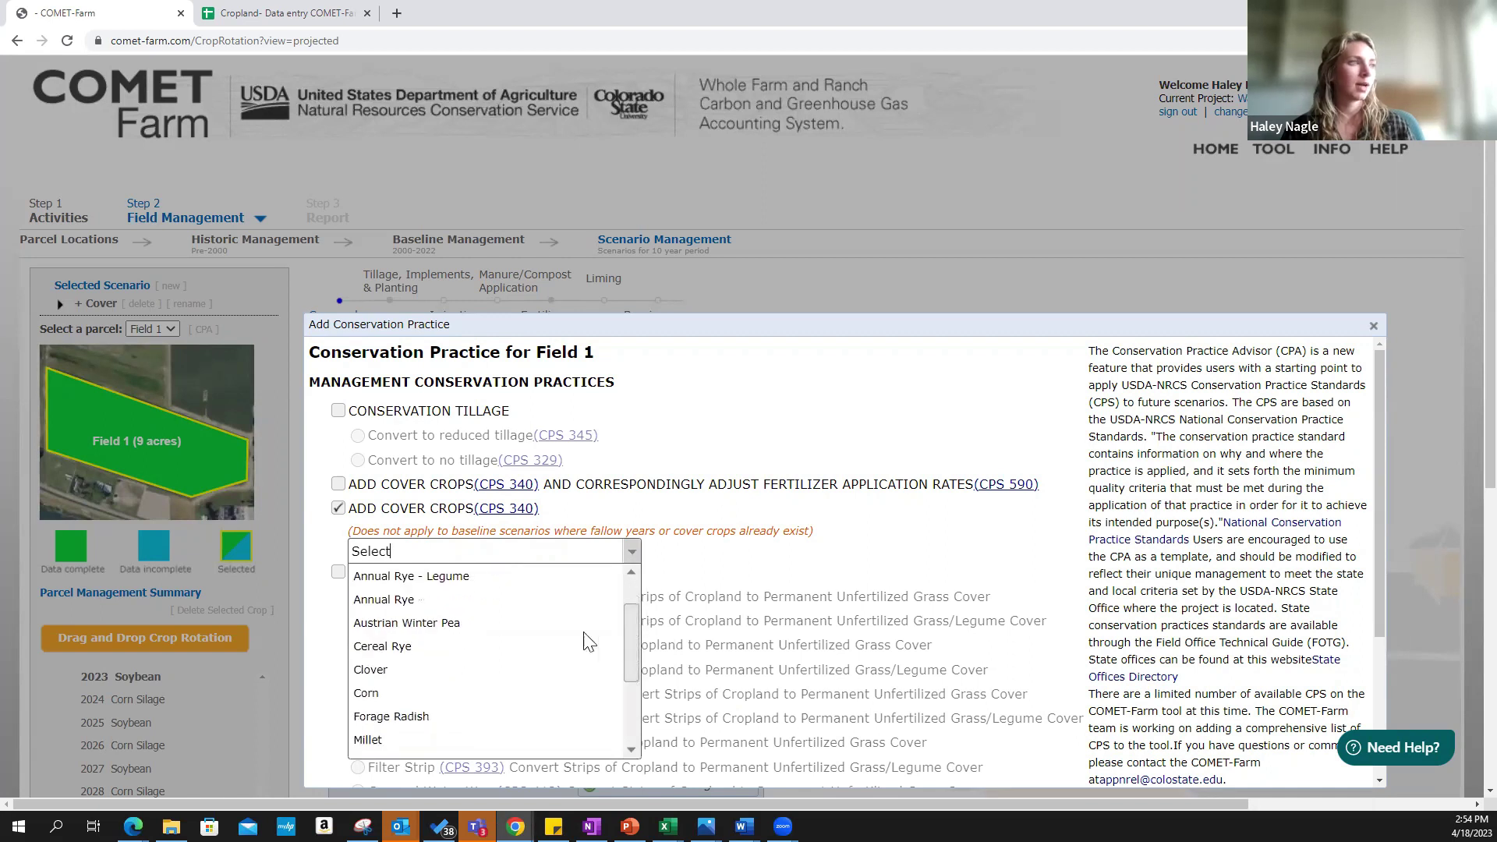
left_click(546, 669)
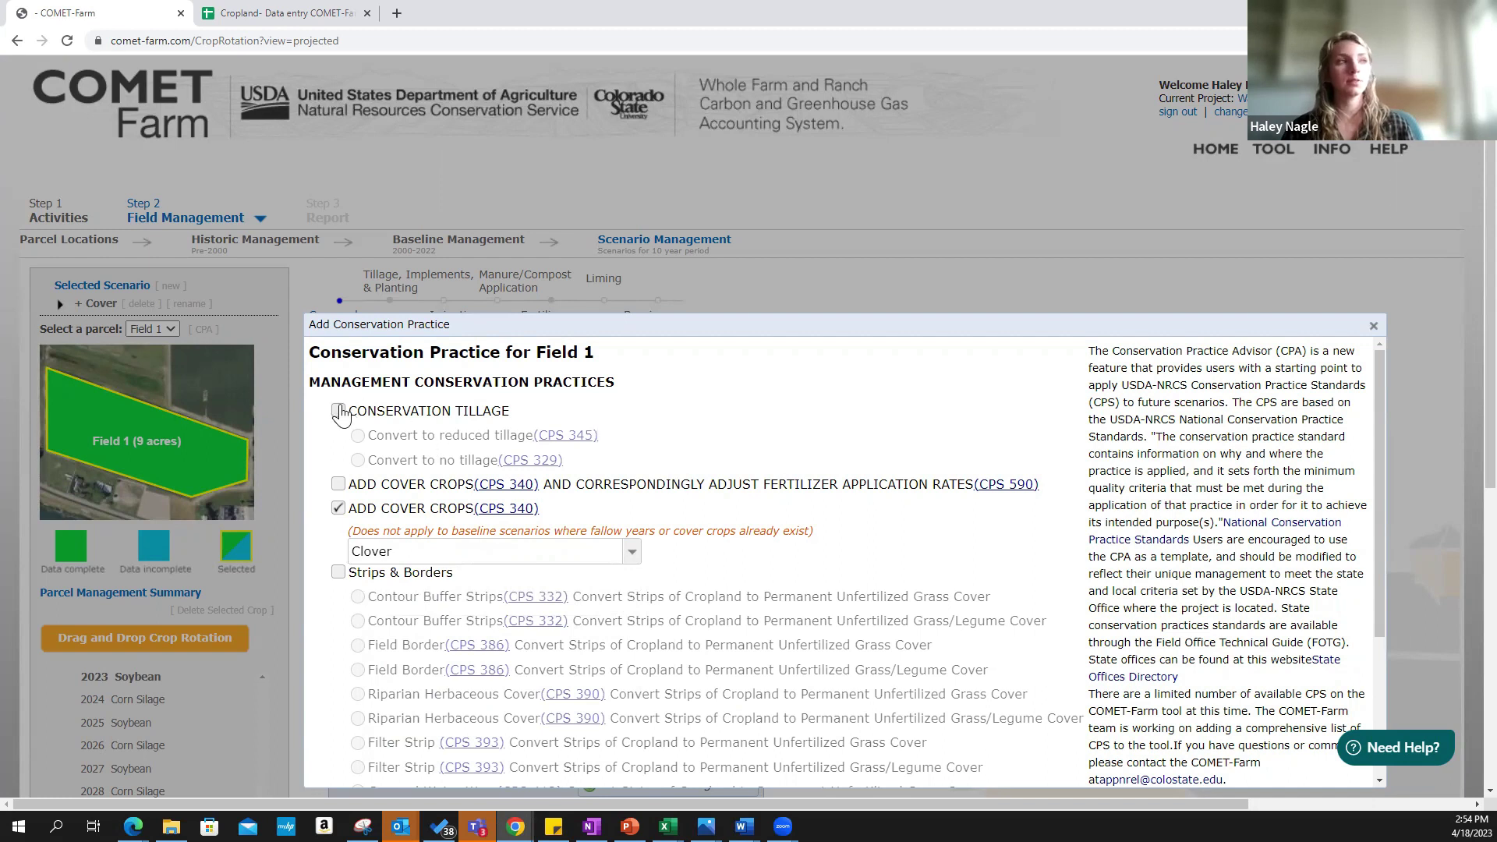
Add the selected cover crop practice to Field 1, keep editing the scenario and review its 2023–2032 crop list
scroll(592, 460, "down", 2)
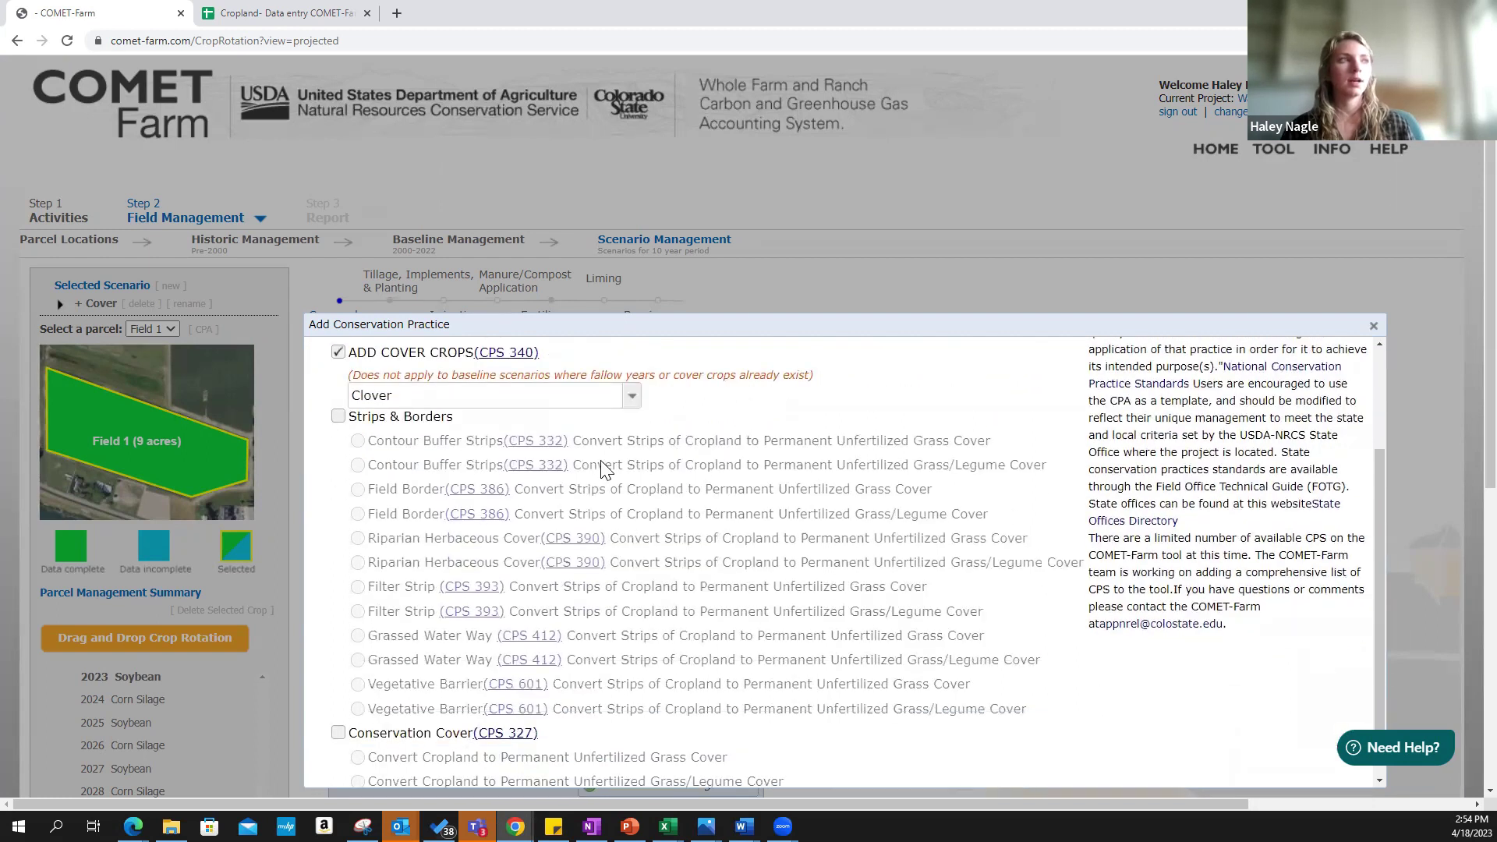
scroll(600, 468, "down", 1)
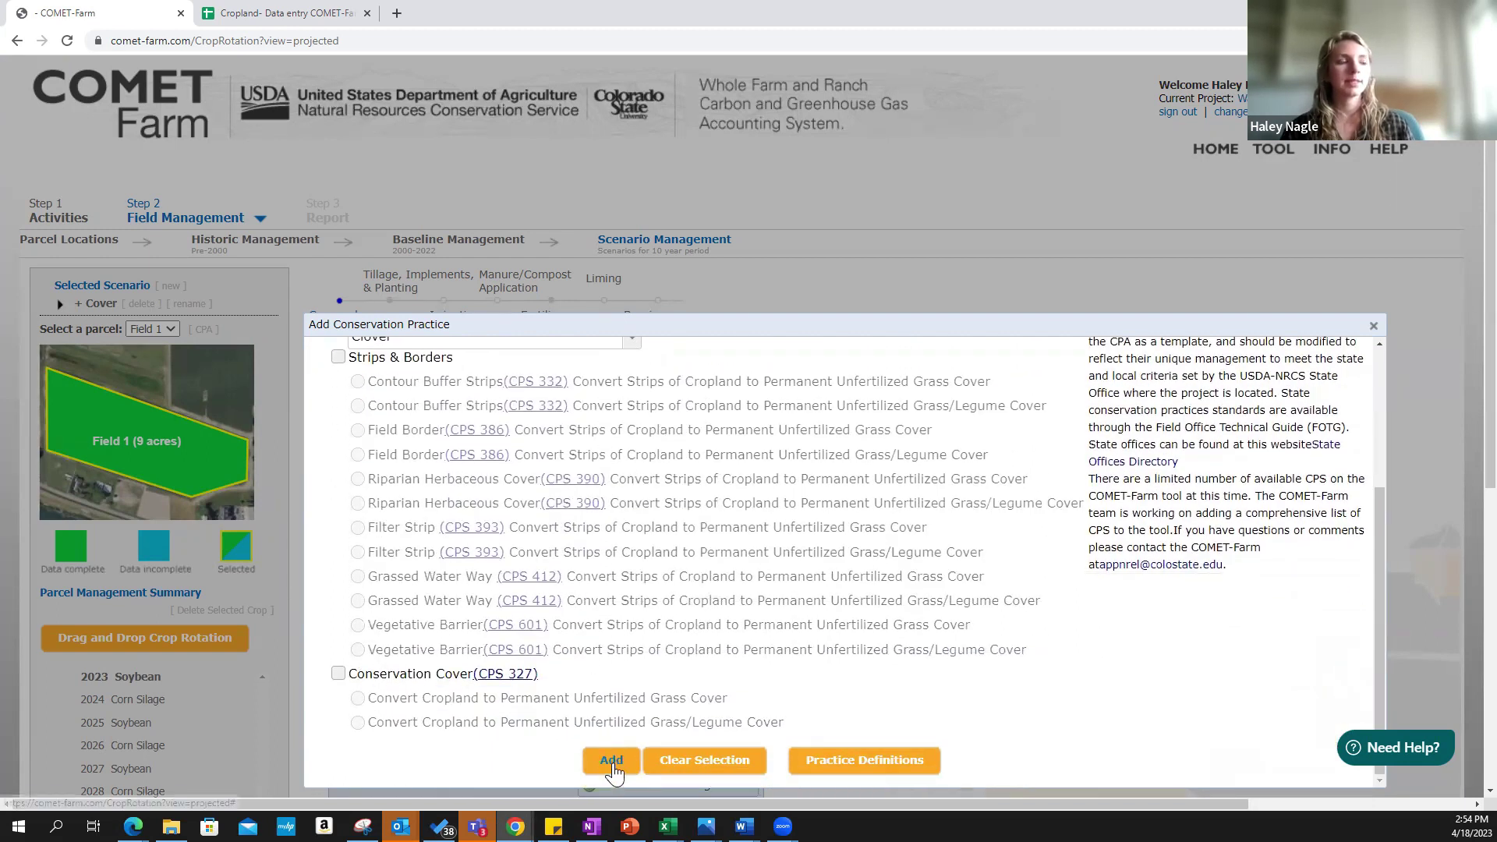
left_click(613, 762)
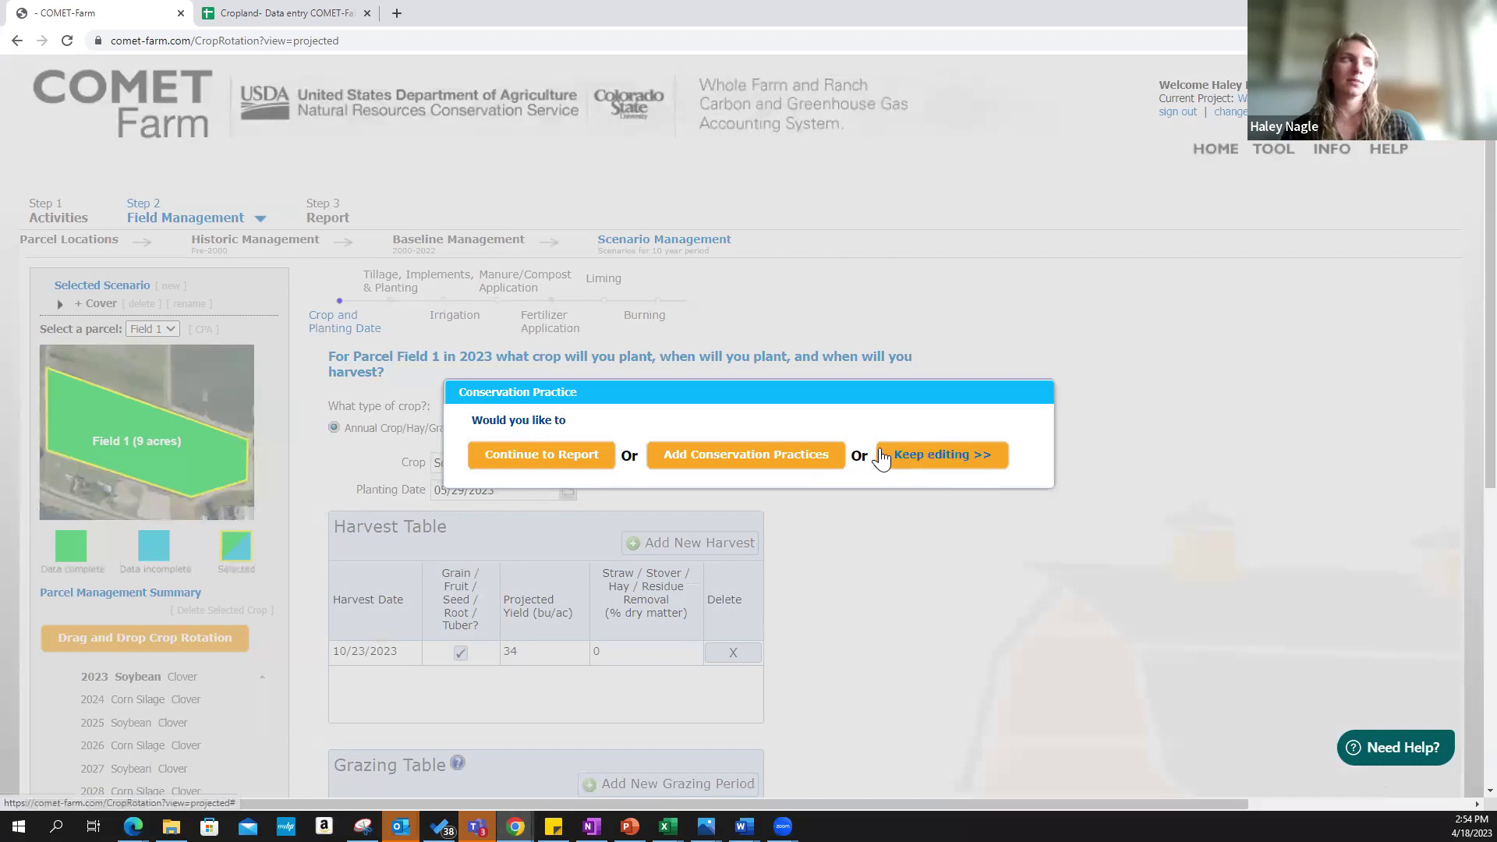
left_click(967, 460)
scroll(952, 507, "down", 4)
scroll(271, 537, "up", 2)
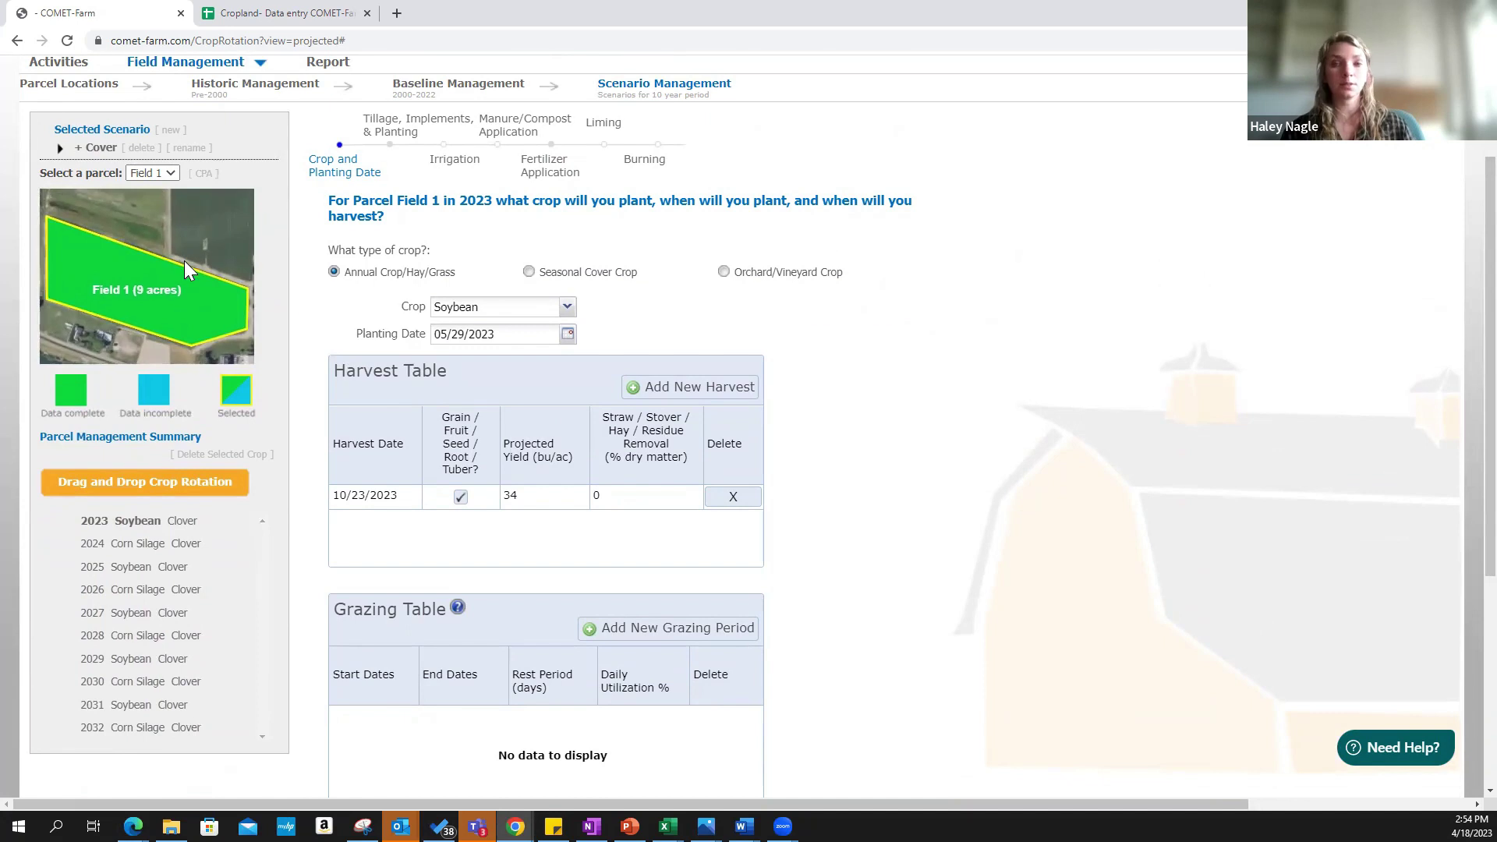
Reopen Field 1's conservation practice list, look through the available practices and close it without adding any
left_click(202, 176)
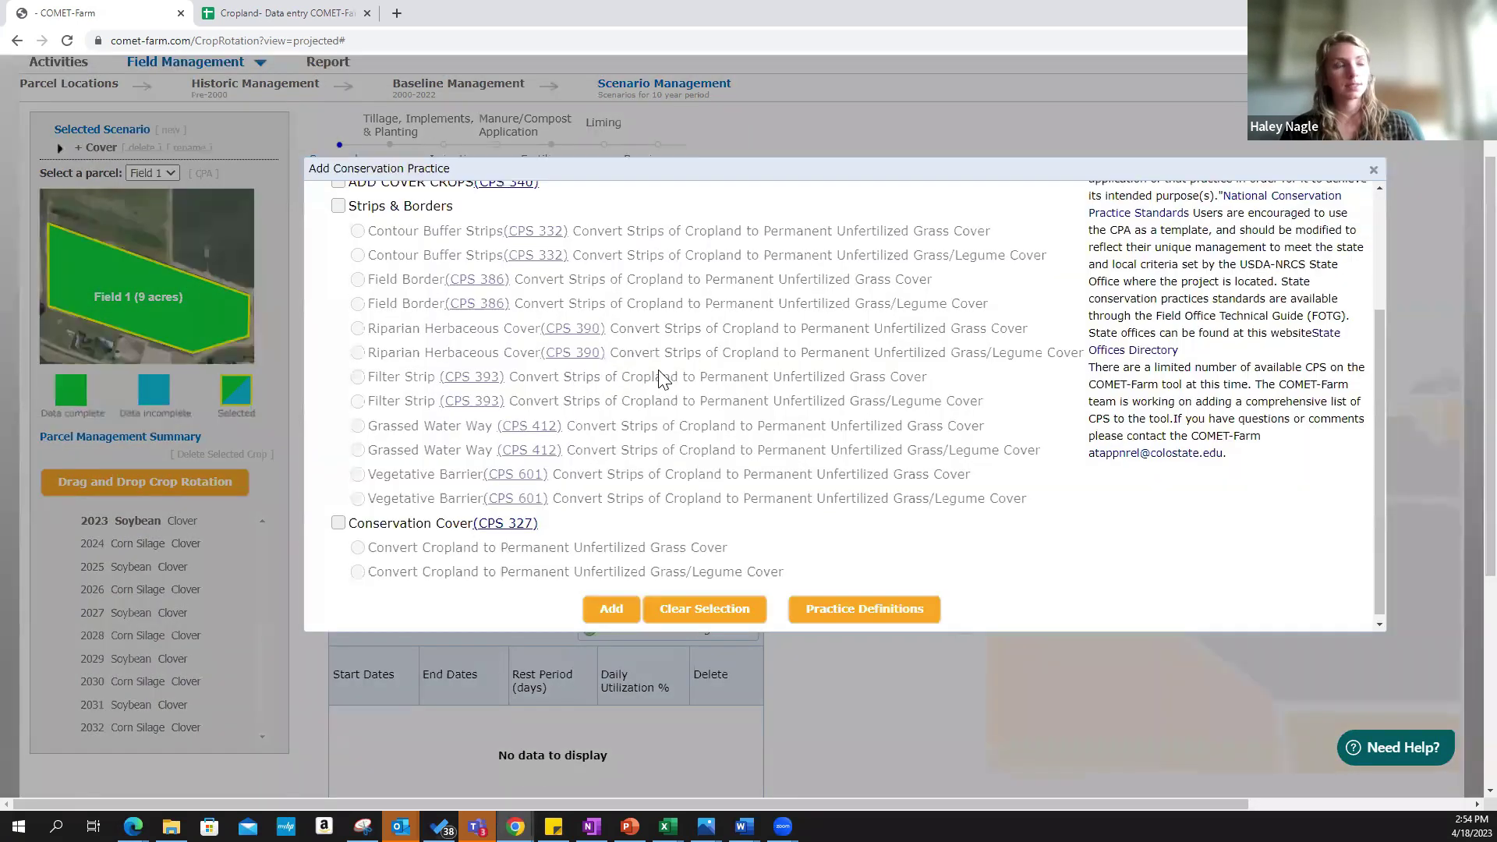
scroll(659, 394, "up", 2)
scroll(635, 407, "down", 1)
scroll(646, 405, "up", 1)
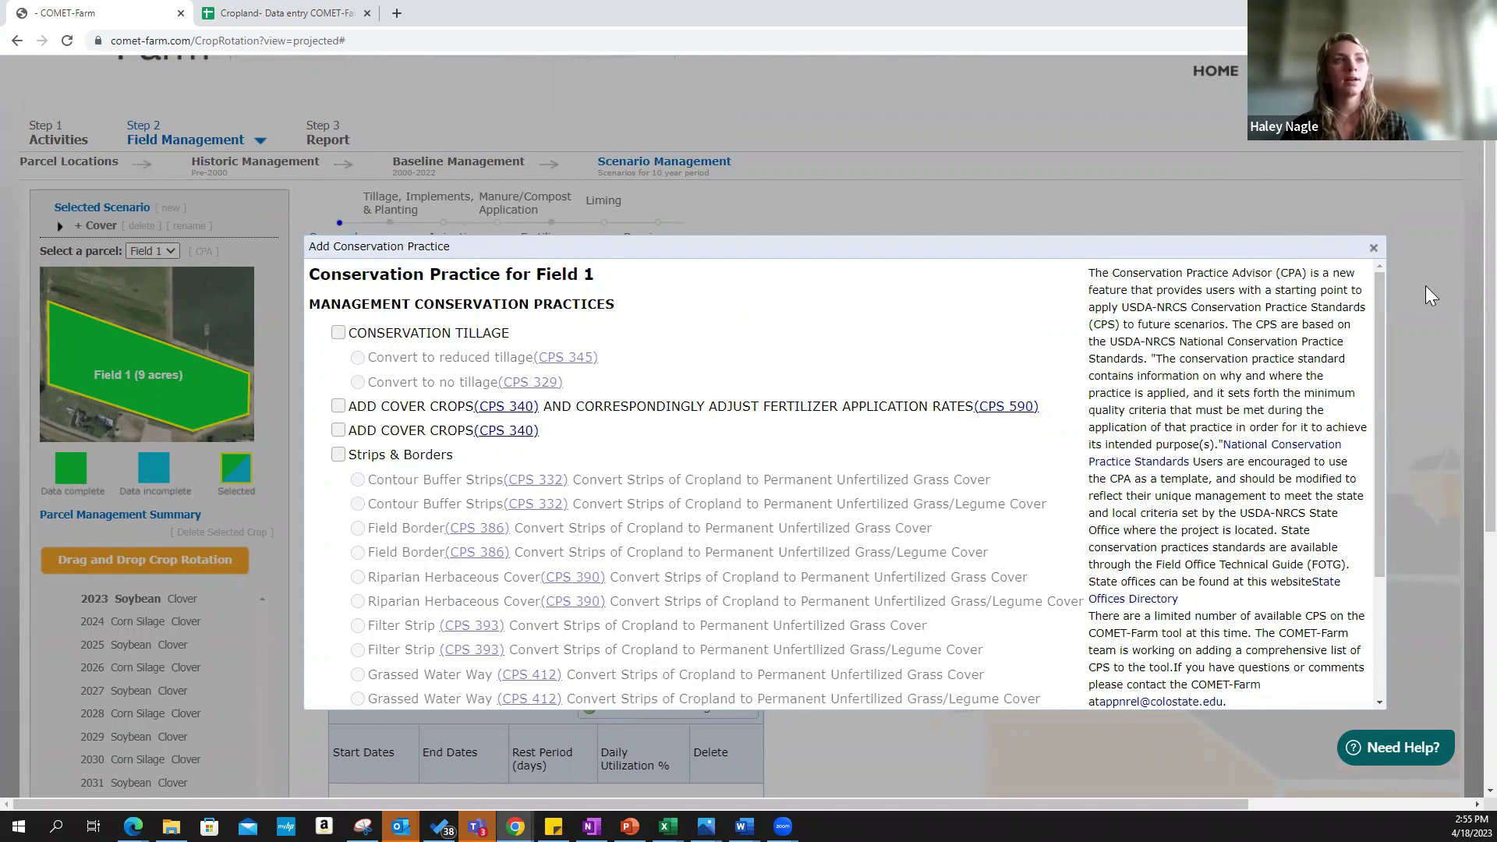
left_click(1373, 251)
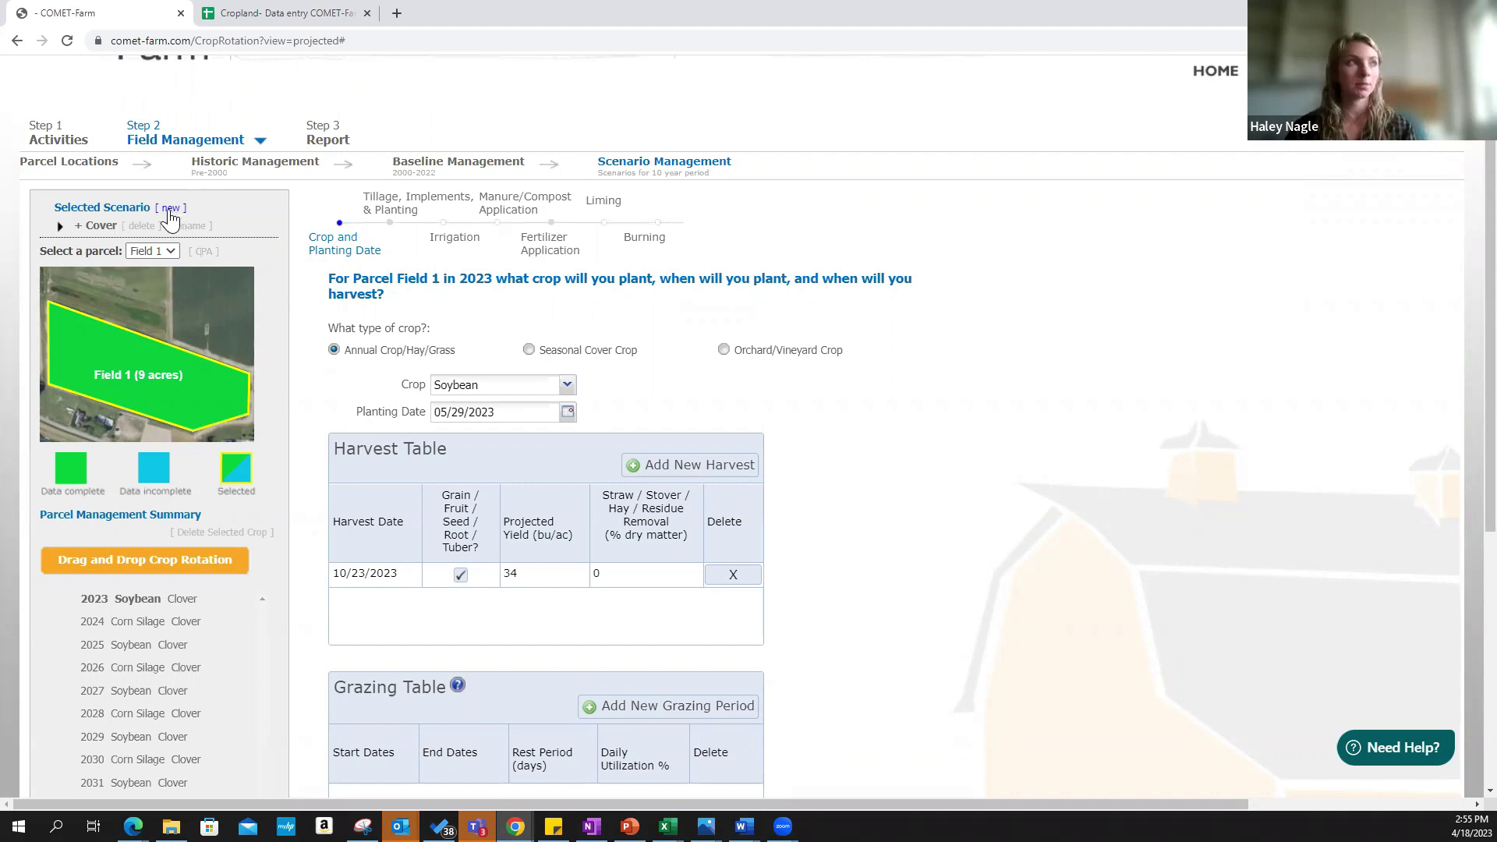
Start another new future management scenario and name it NT + CC
left_click(171, 209)
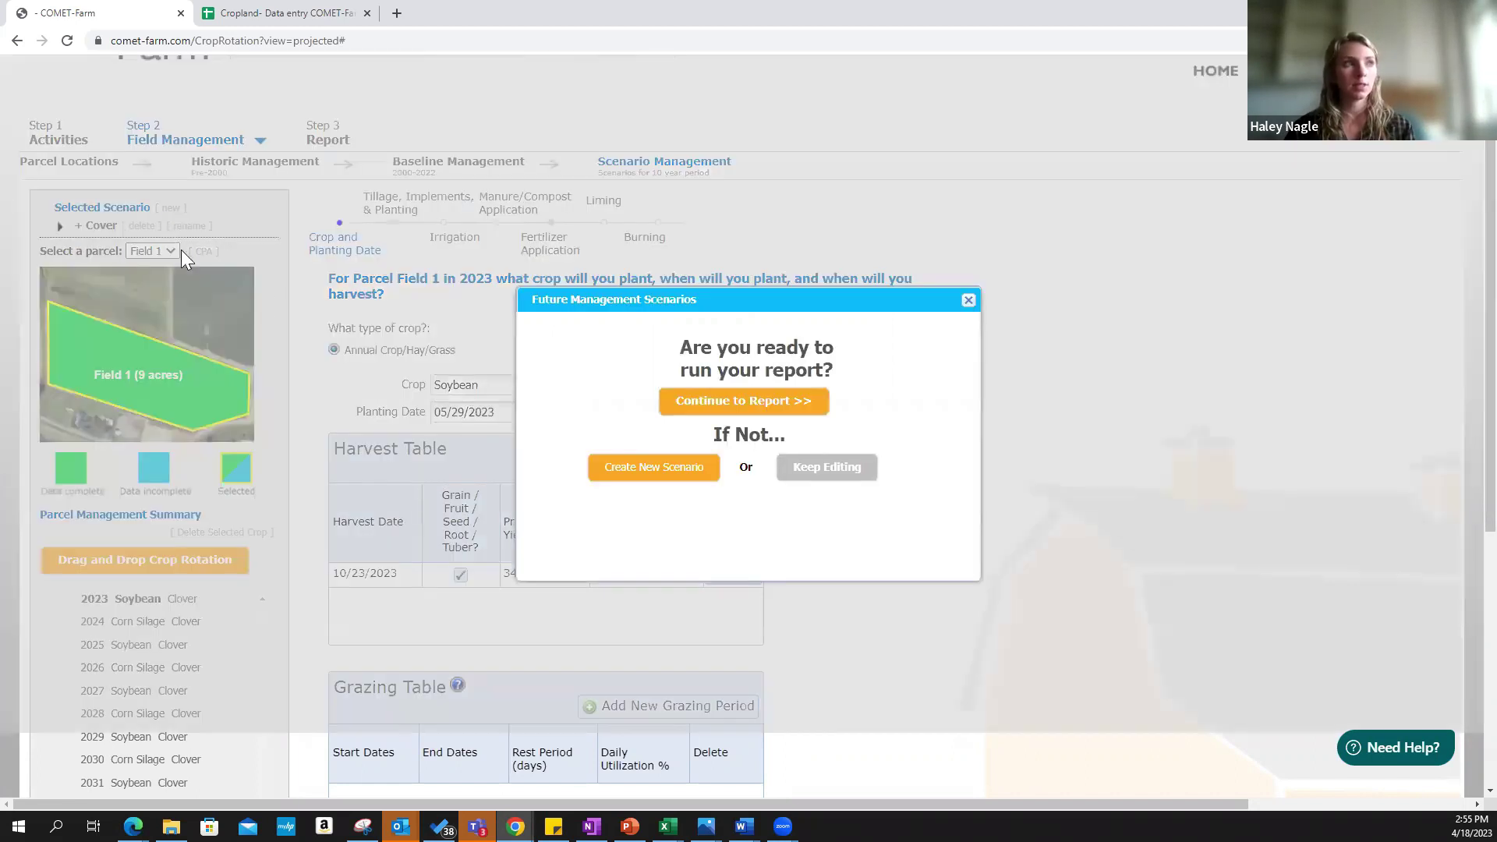
left_click(626, 473)
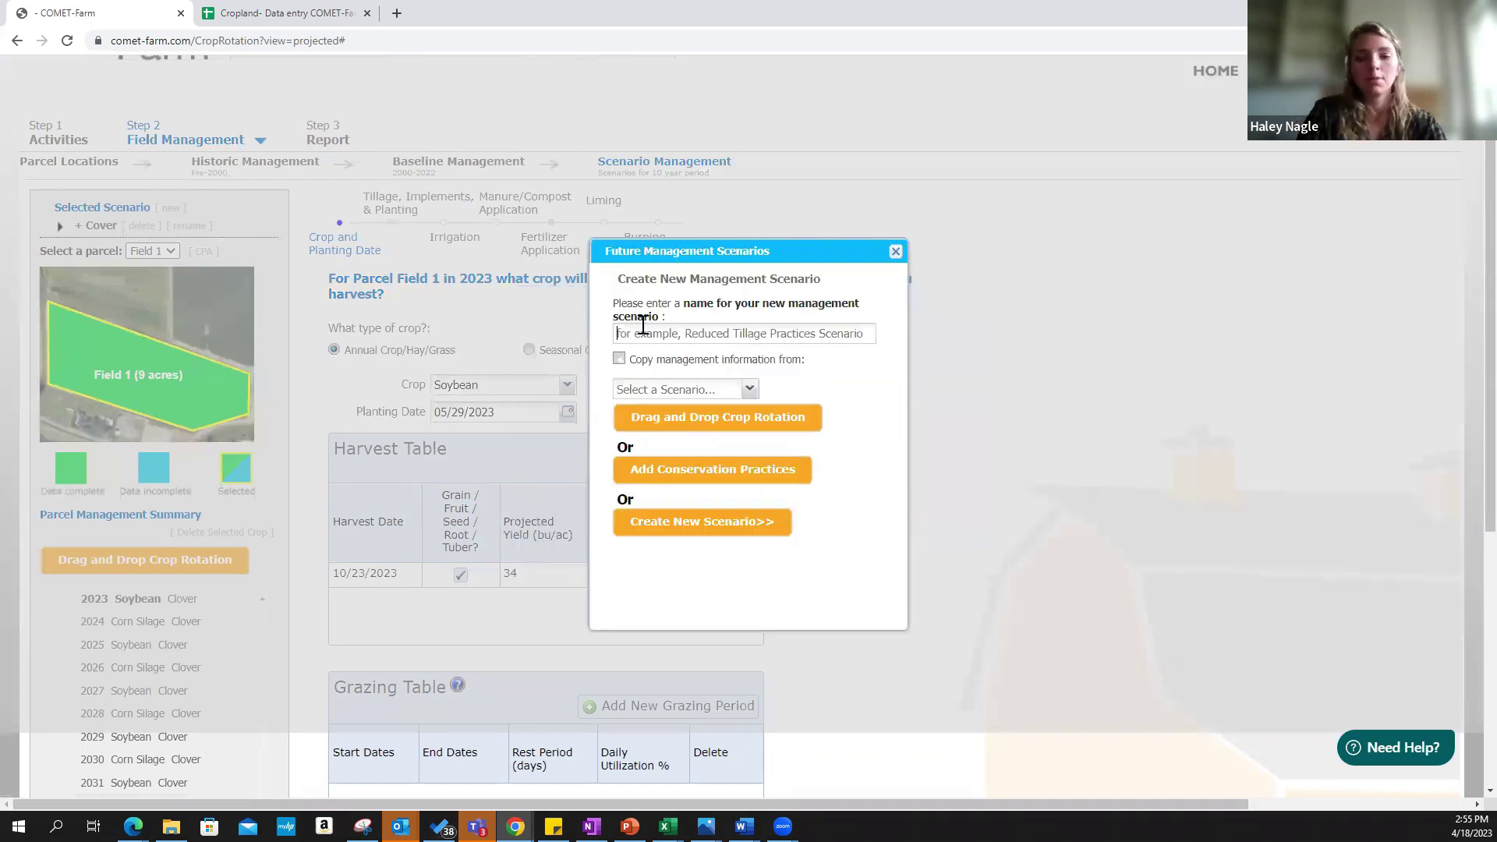
type("+C")
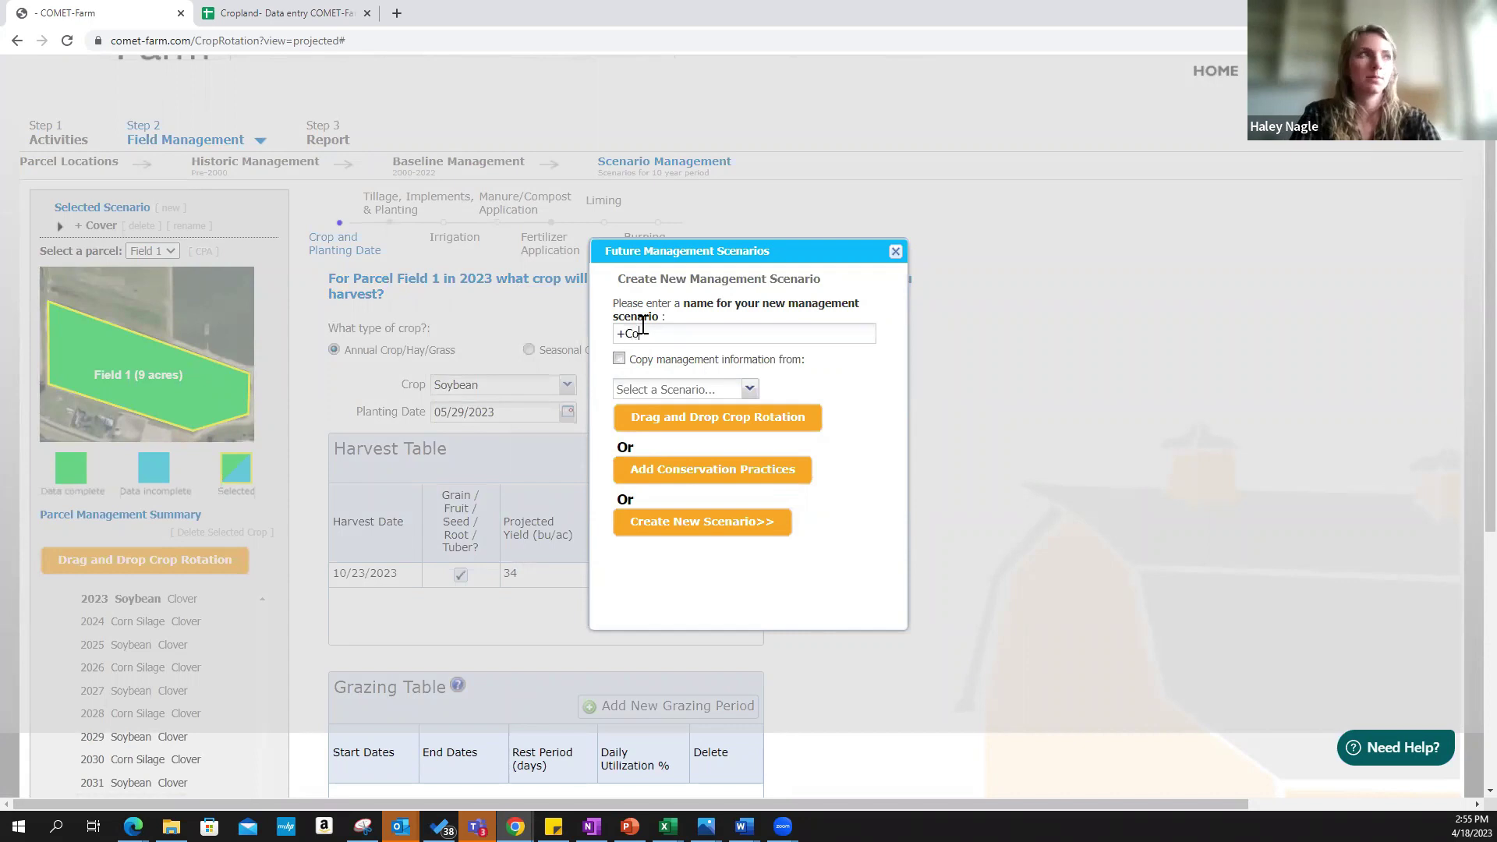
type("o")
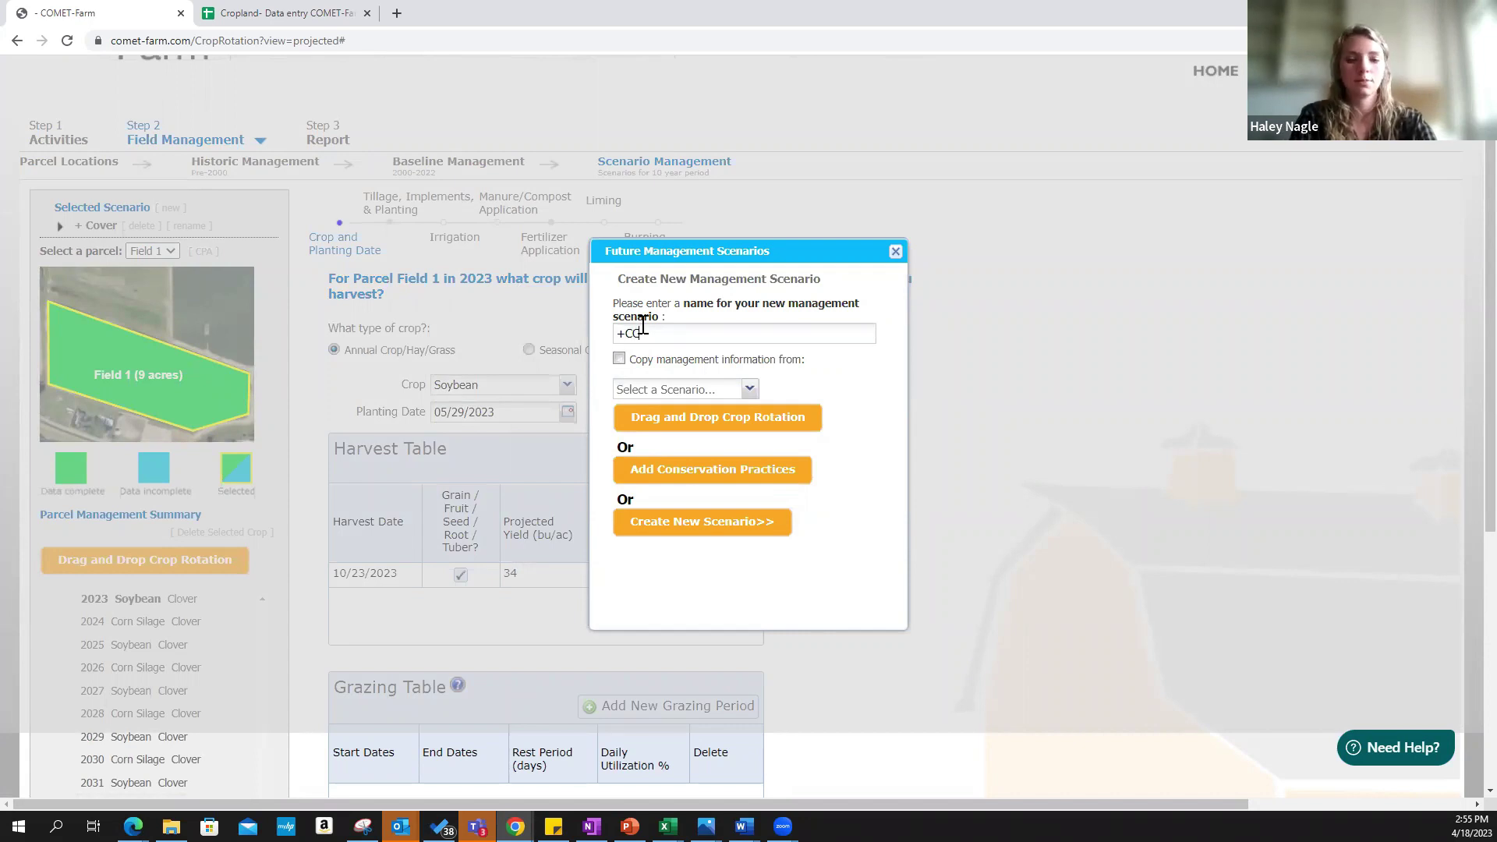
key("Home")
type("NT")
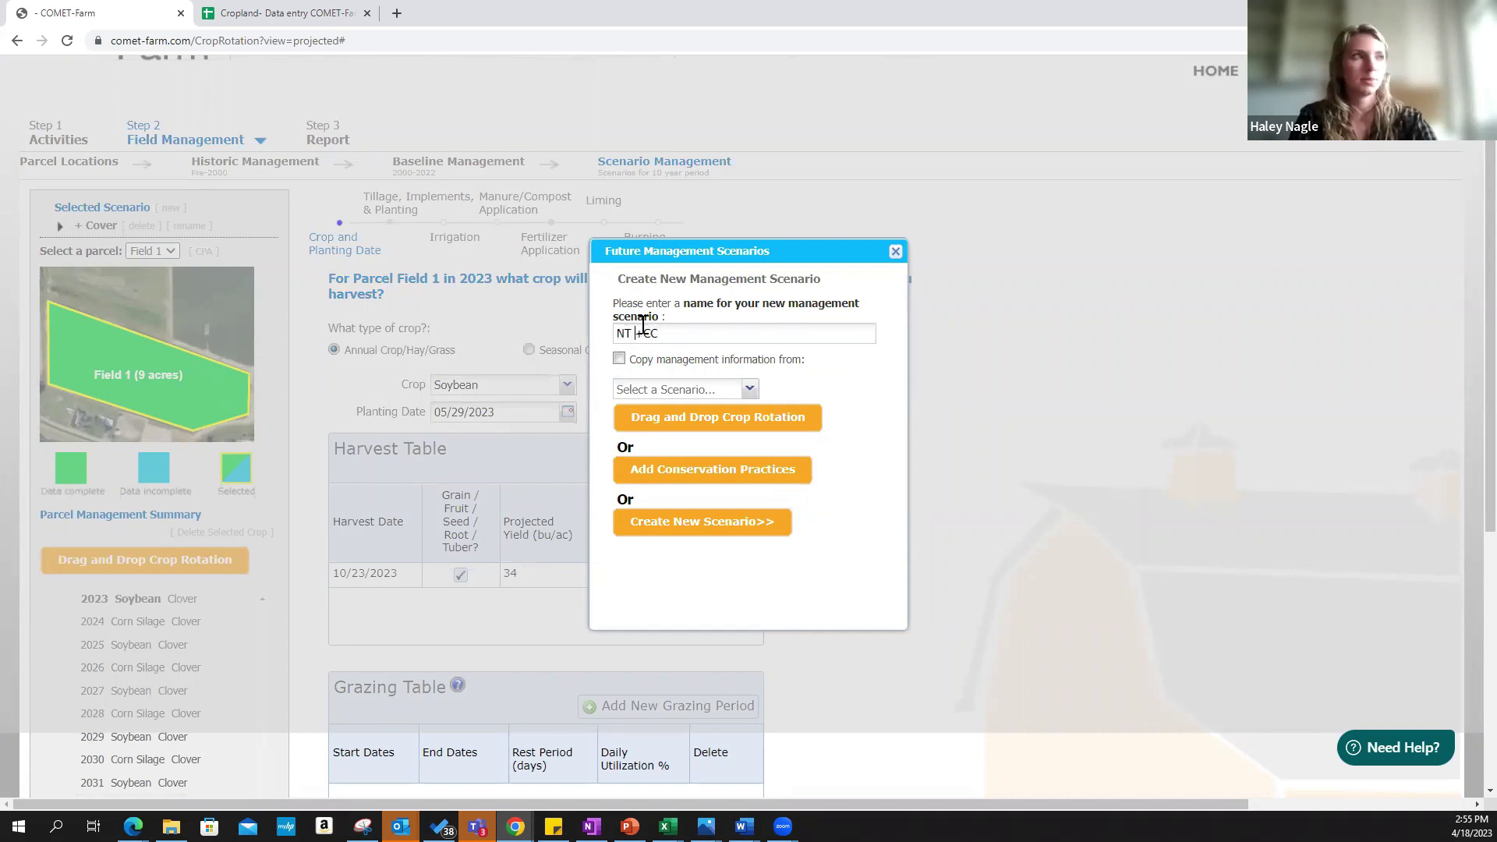
left_click(643, 333)
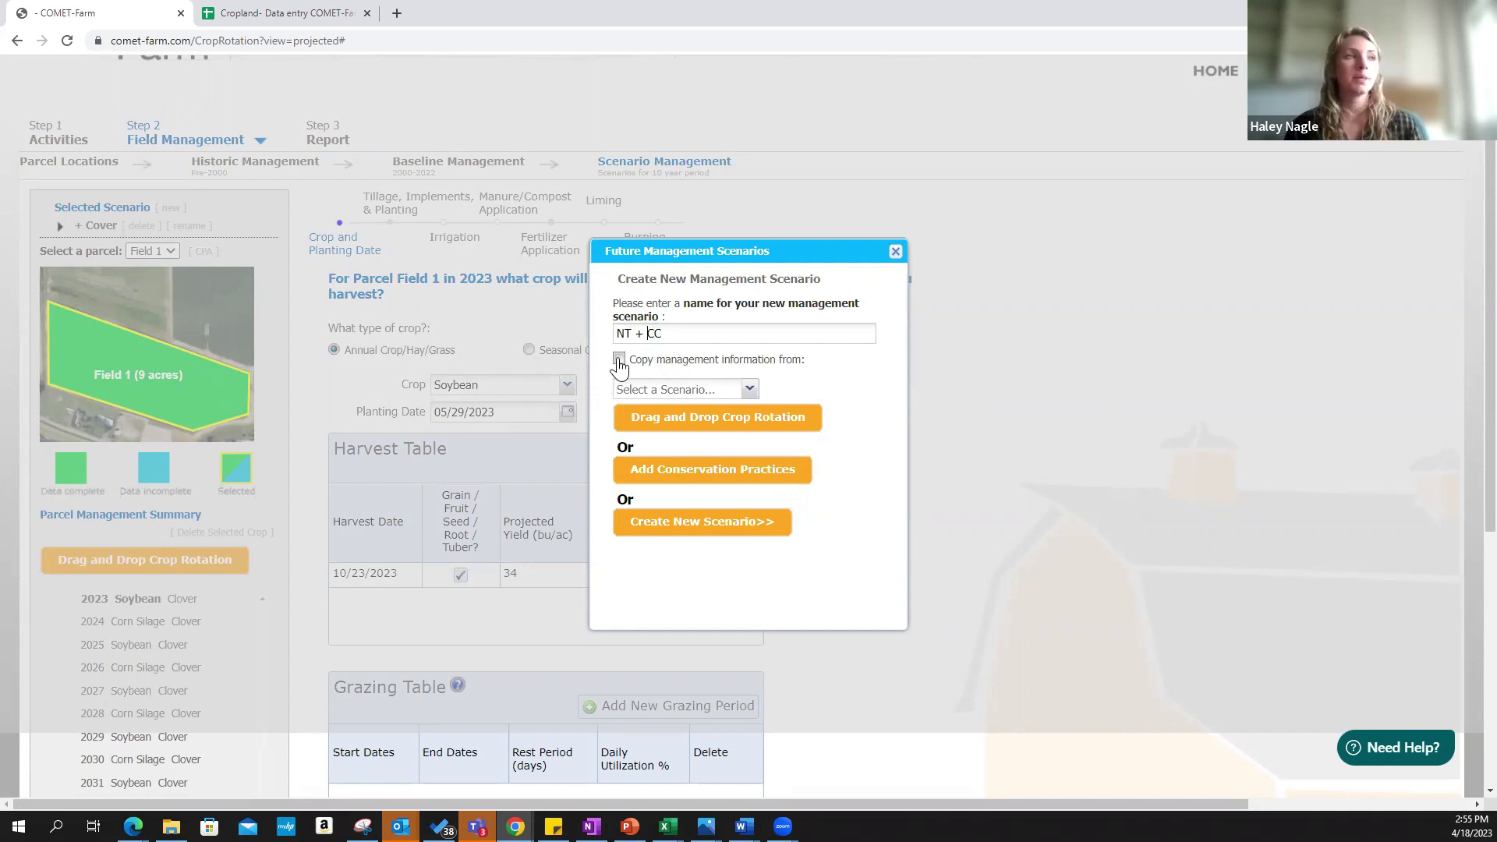
Copy the management information from the + Cover scenario and create the NT + CC scenario with it
left_click(685, 391)
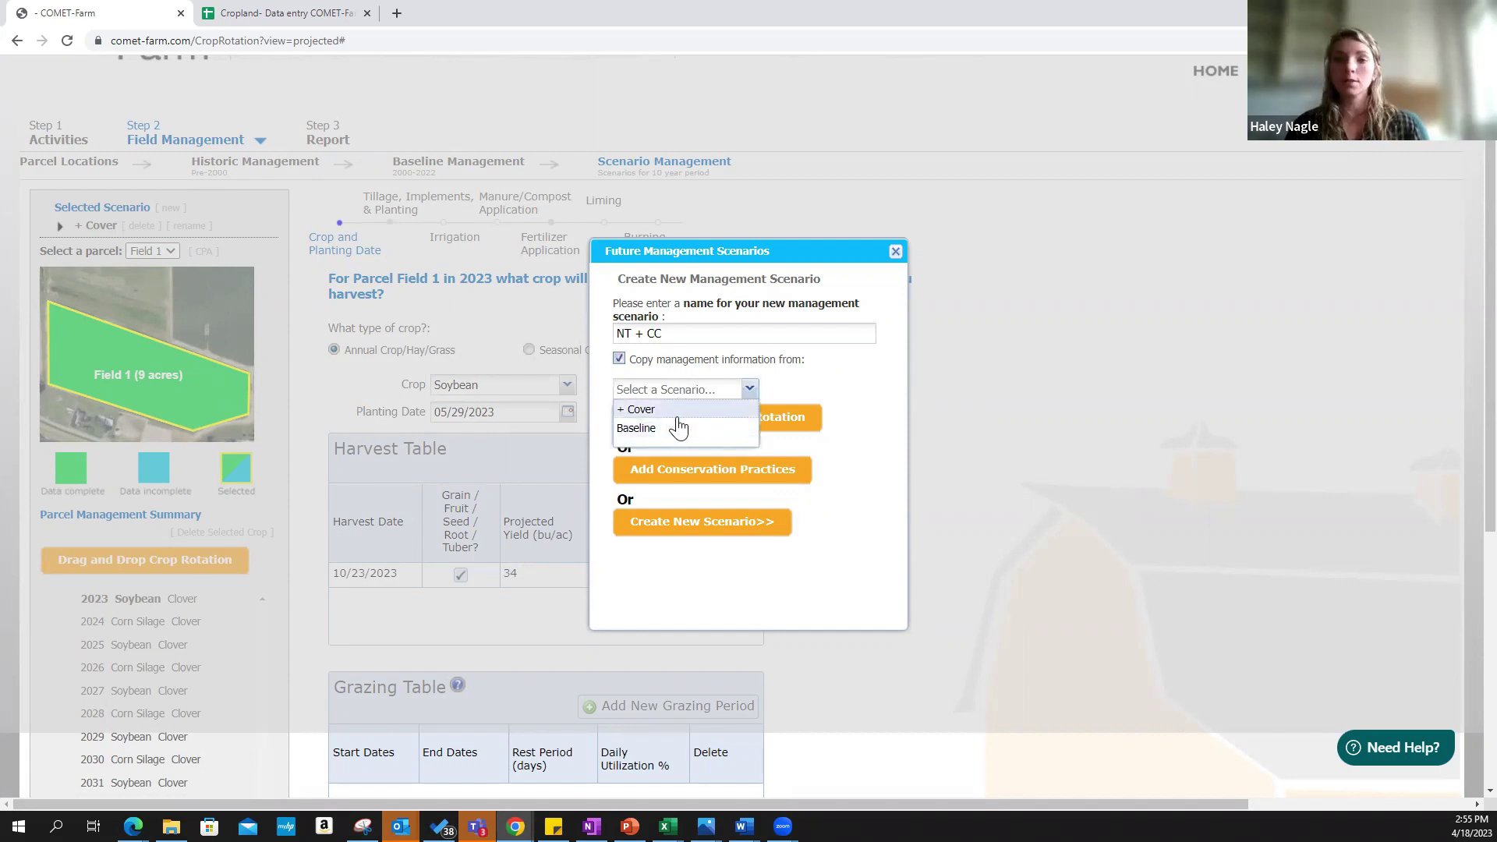
left_click(841, 406)
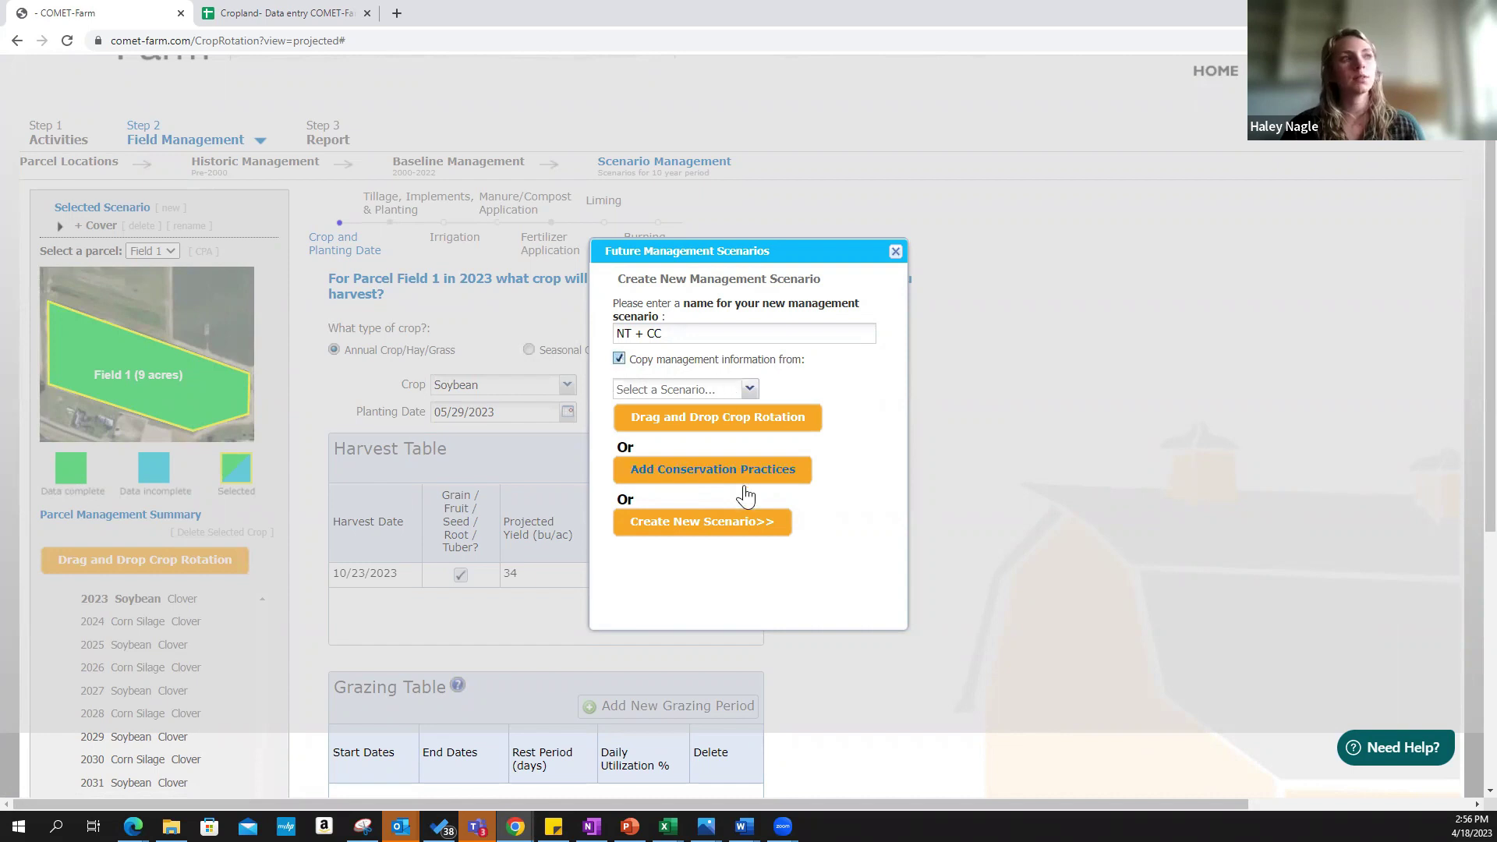
left_click(723, 392)
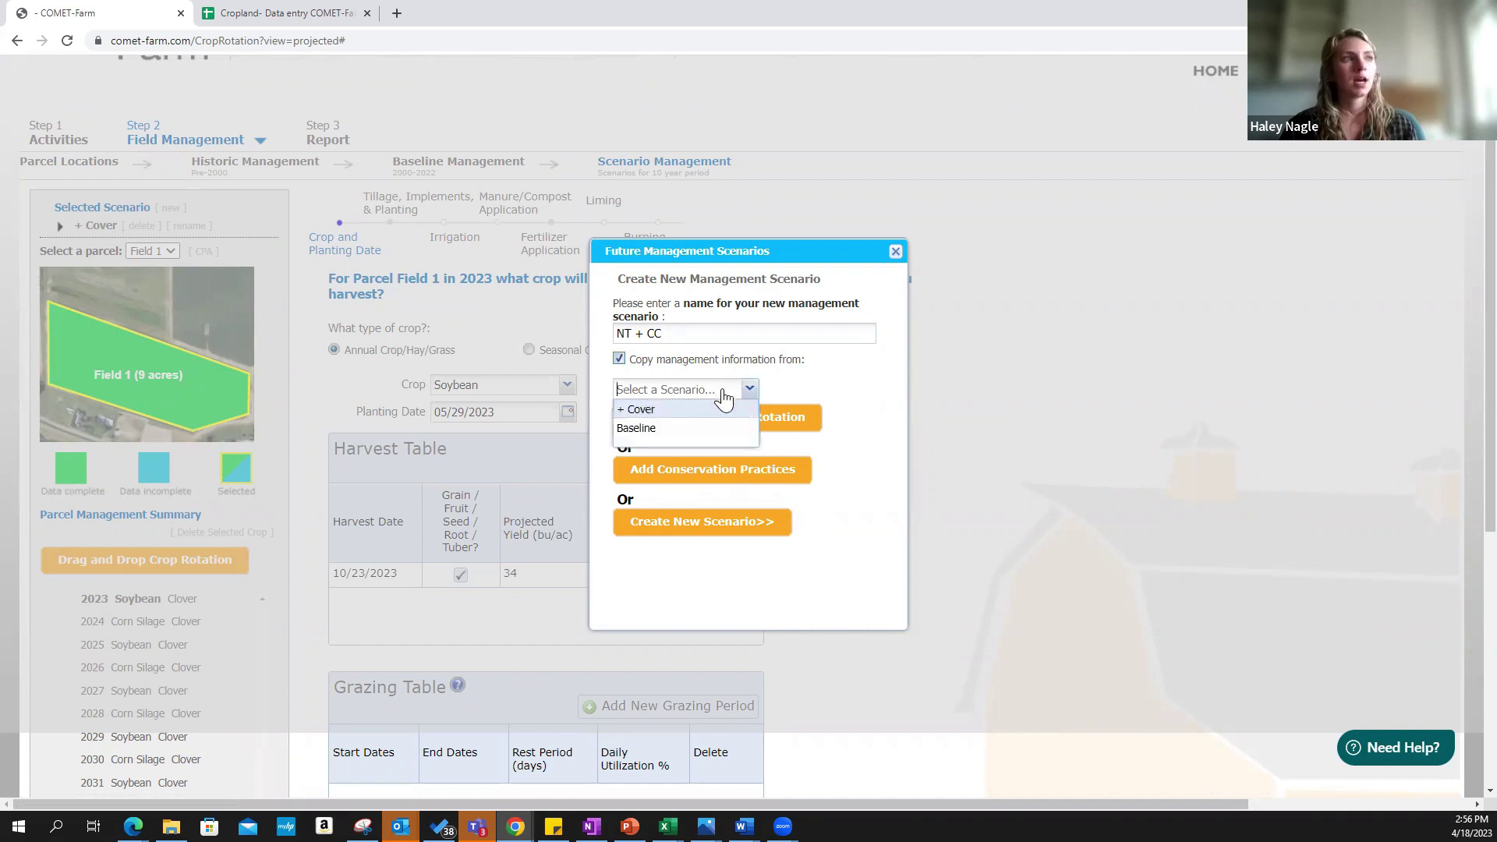
left_click(674, 412)
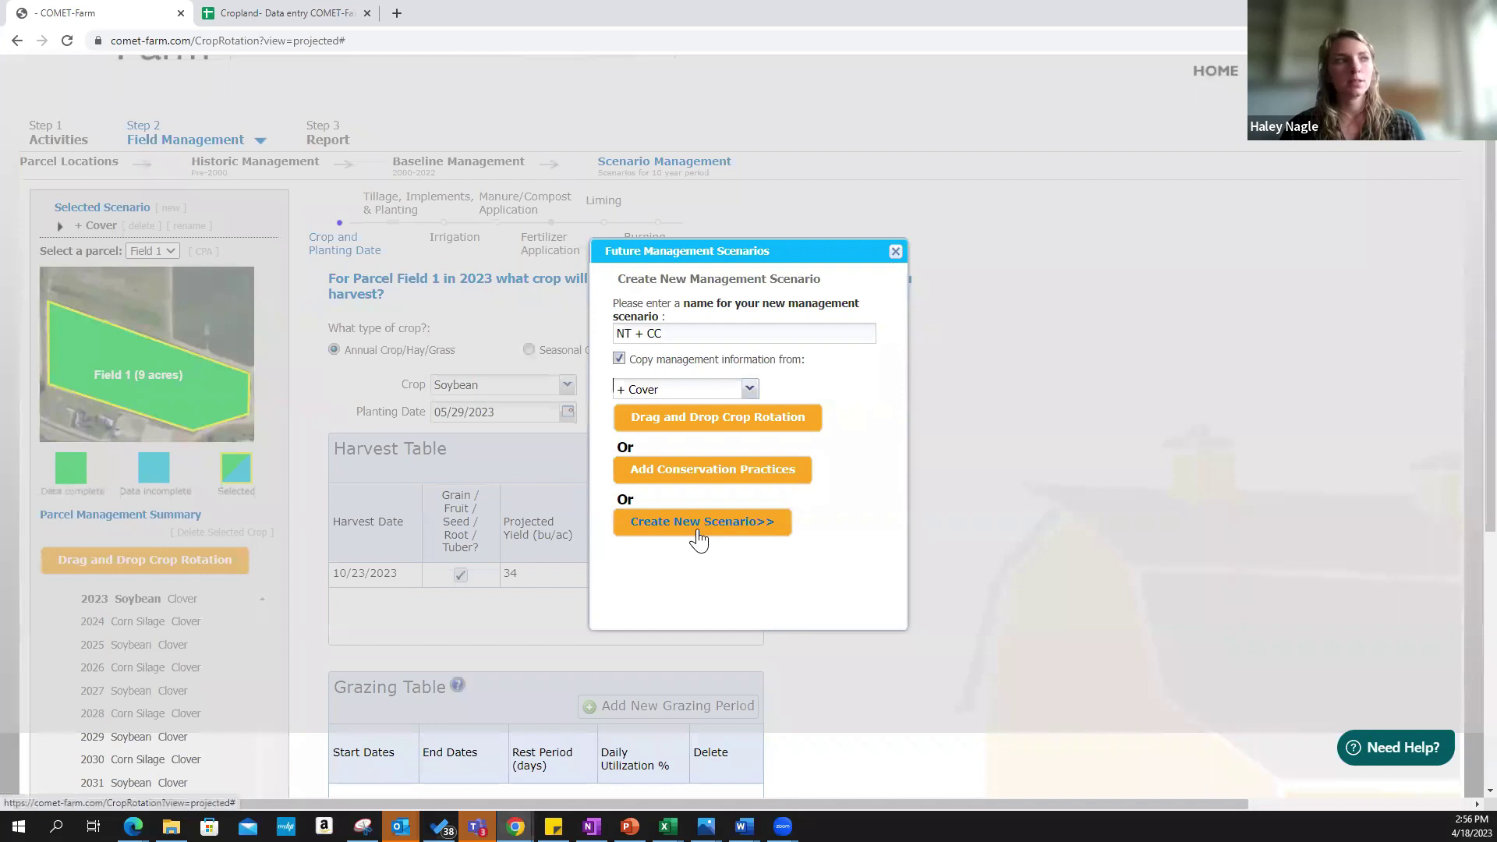
left_click(699, 524)
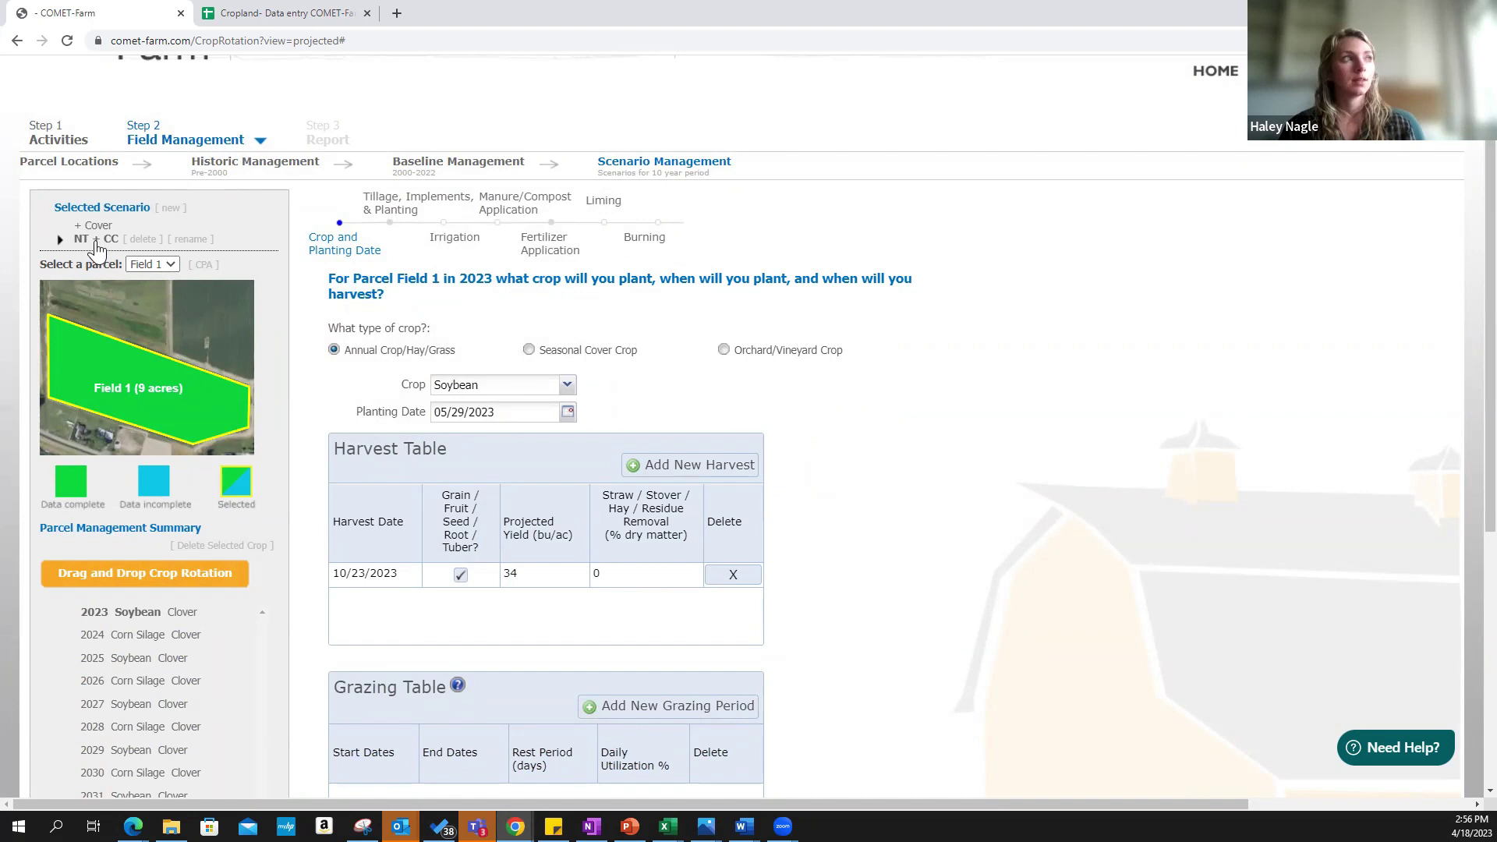
Set the 2023 Soybean tillage pass in the NT + CC scenario to No Tillage
scroll(335, 499, "down", 1)
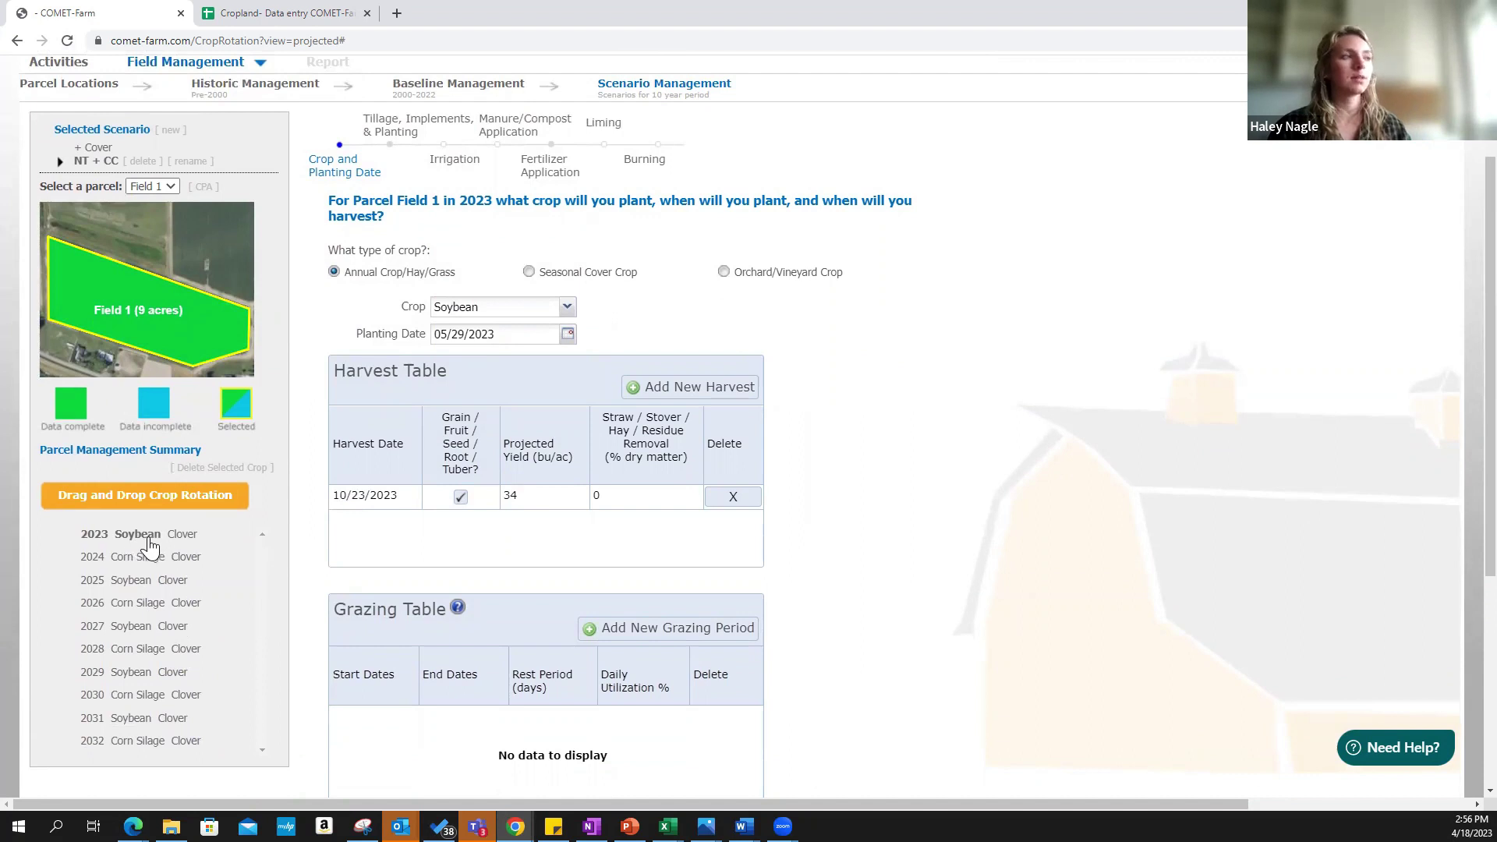
left_click(390, 132)
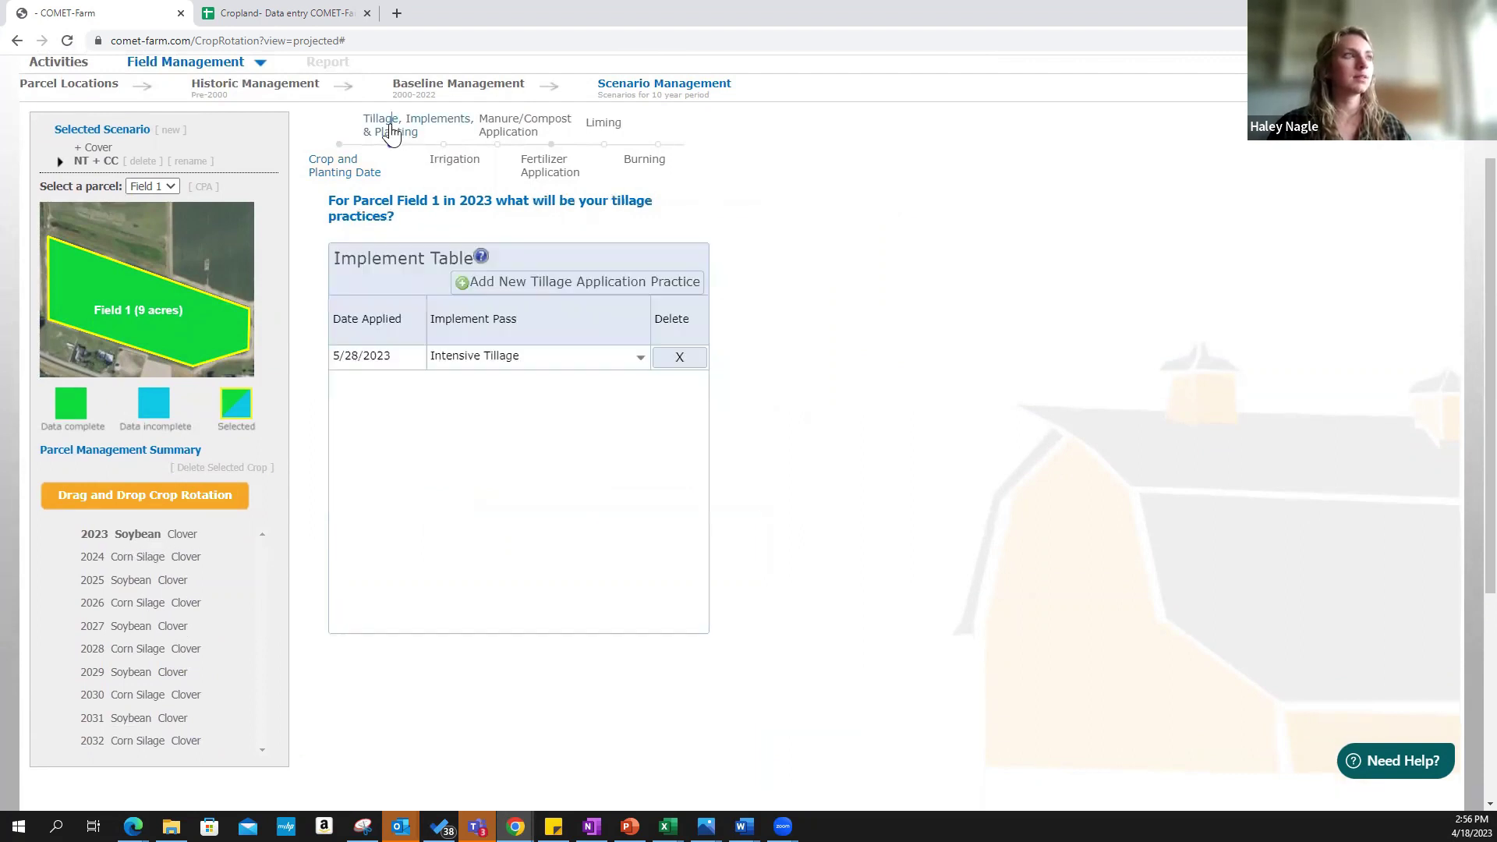
left_click(520, 359)
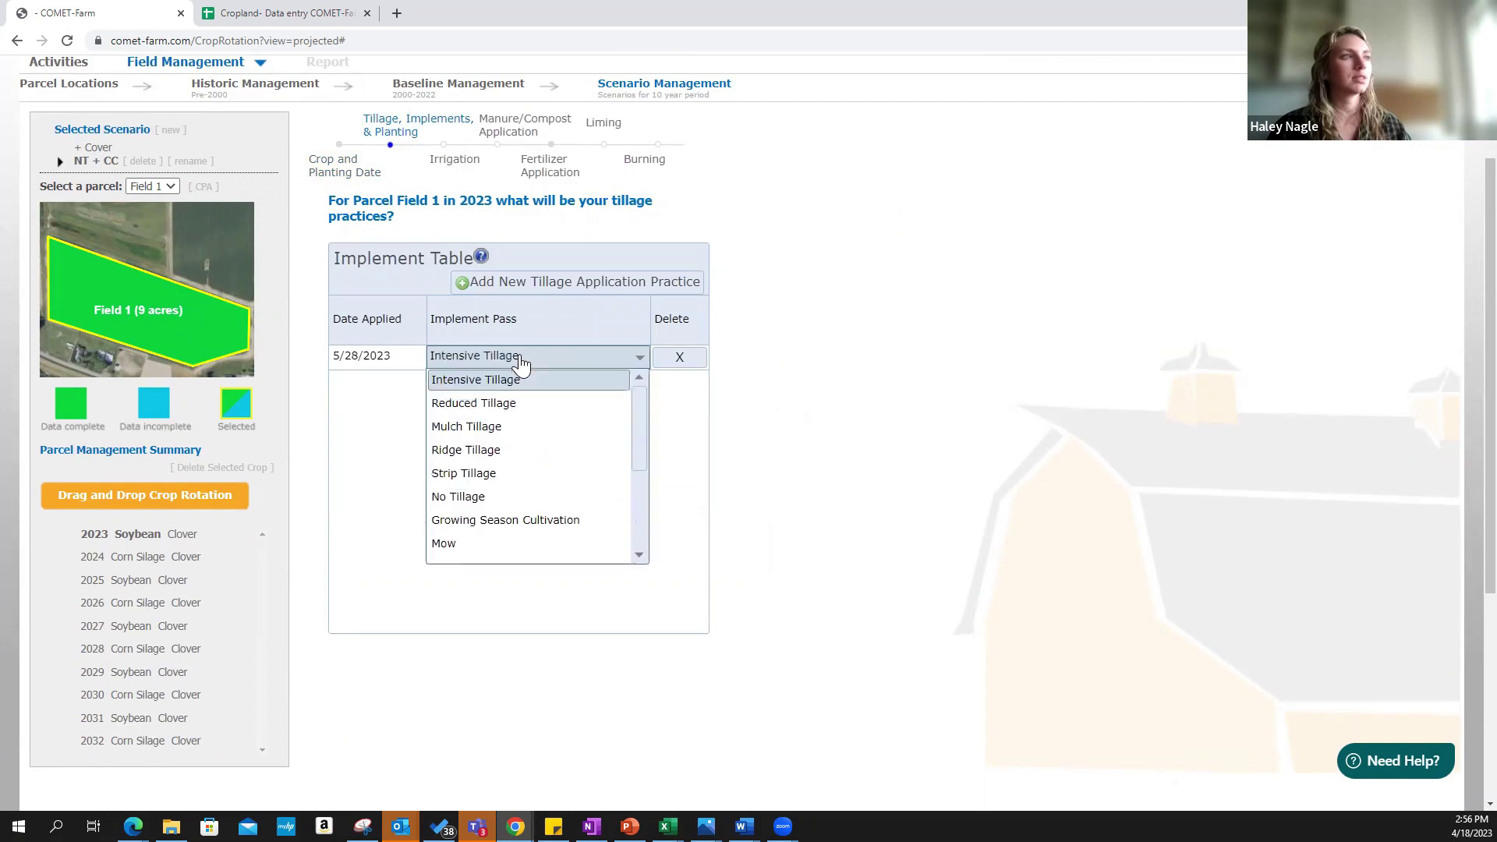
left_click(489, 498)
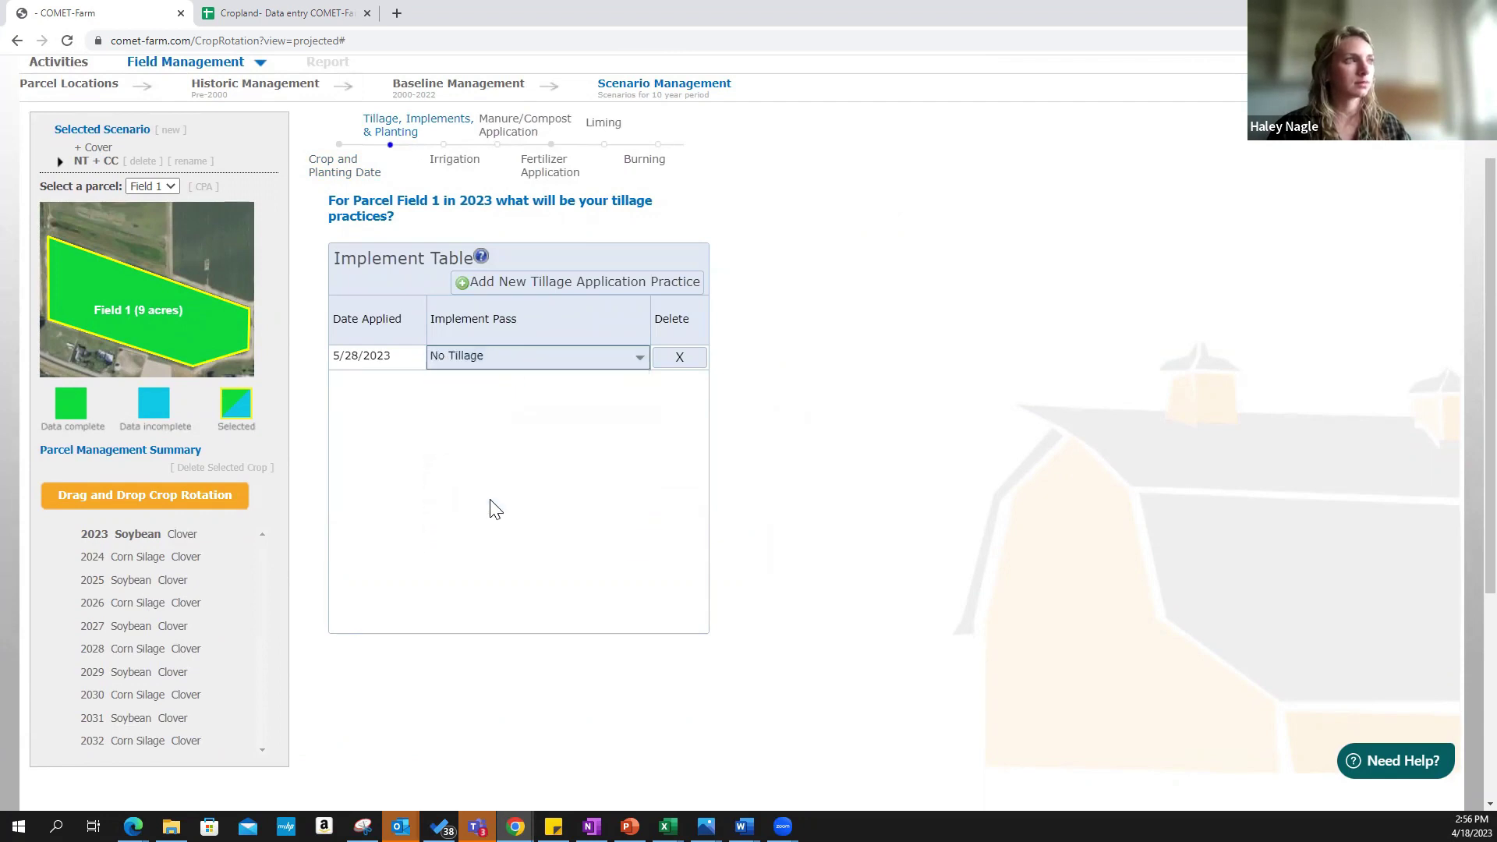
Set the tillage pass of the 2023 Clover cover crop to No Tillage
left_click(190, 538)
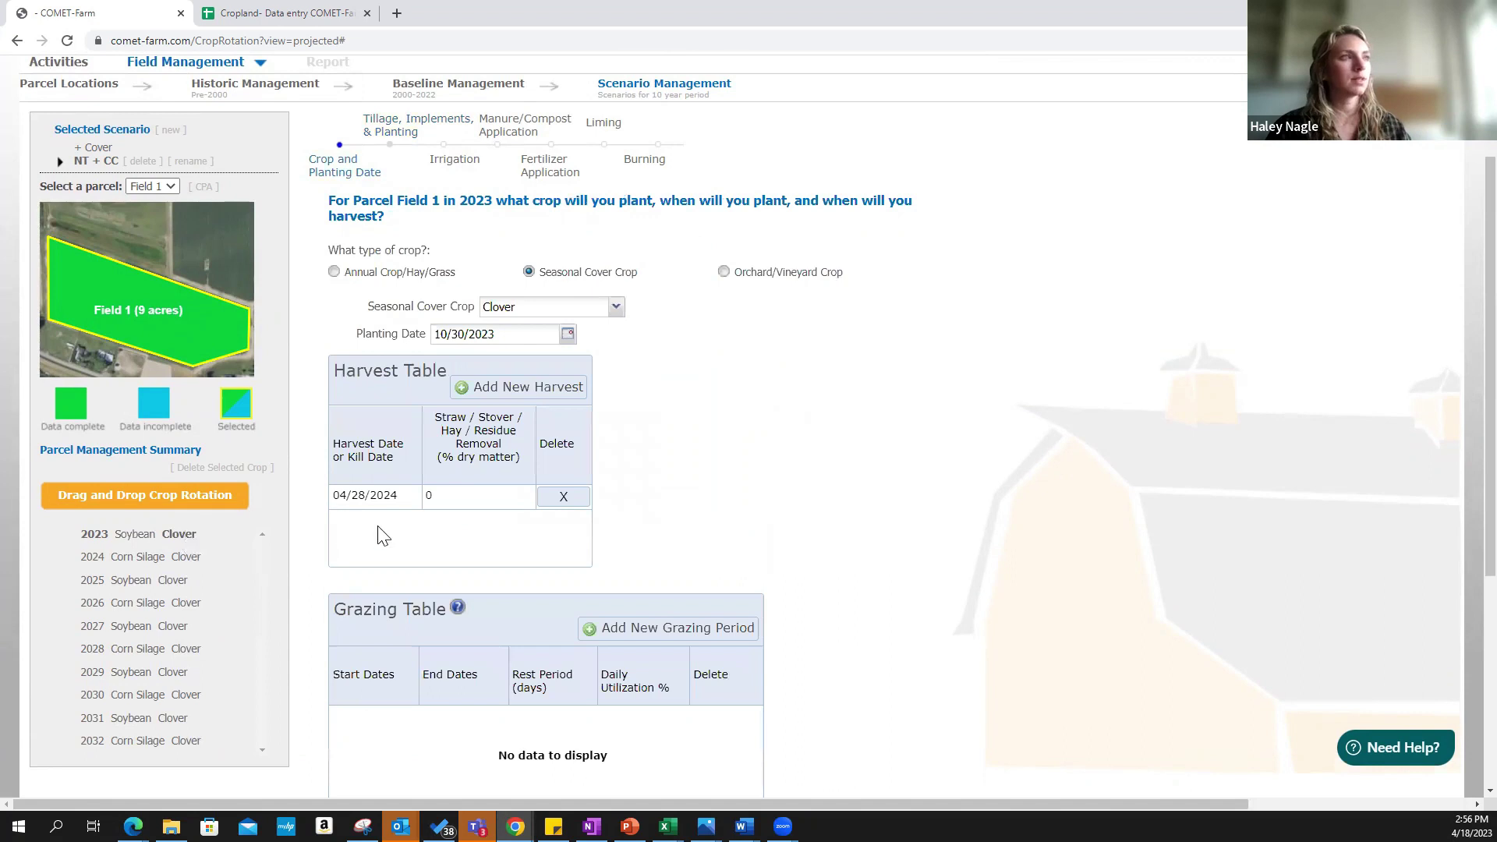
left_click(401, 133)
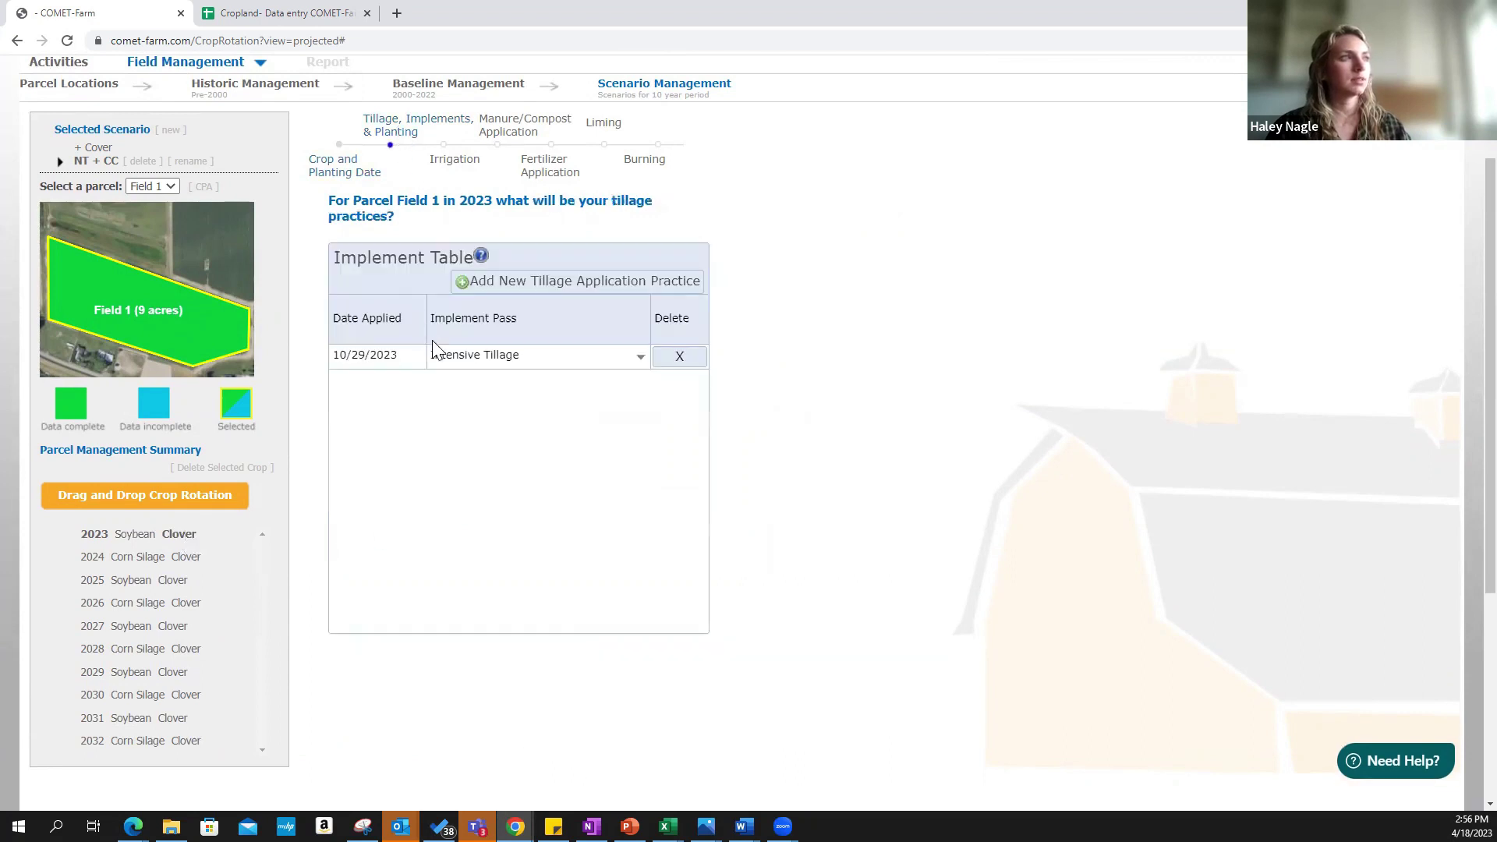
left_click(467, 357)
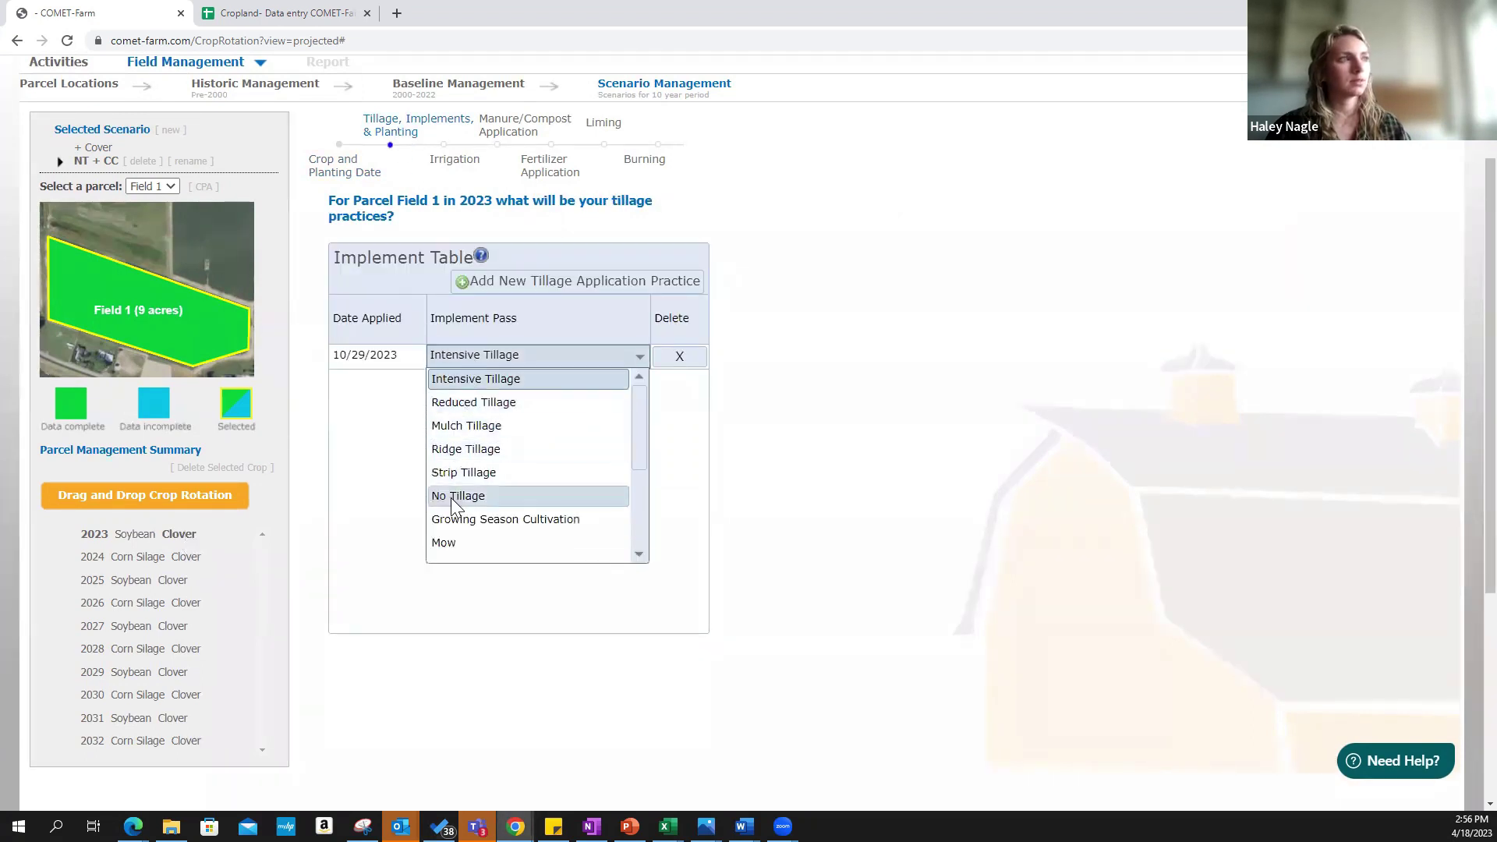
left_click(456, 496)
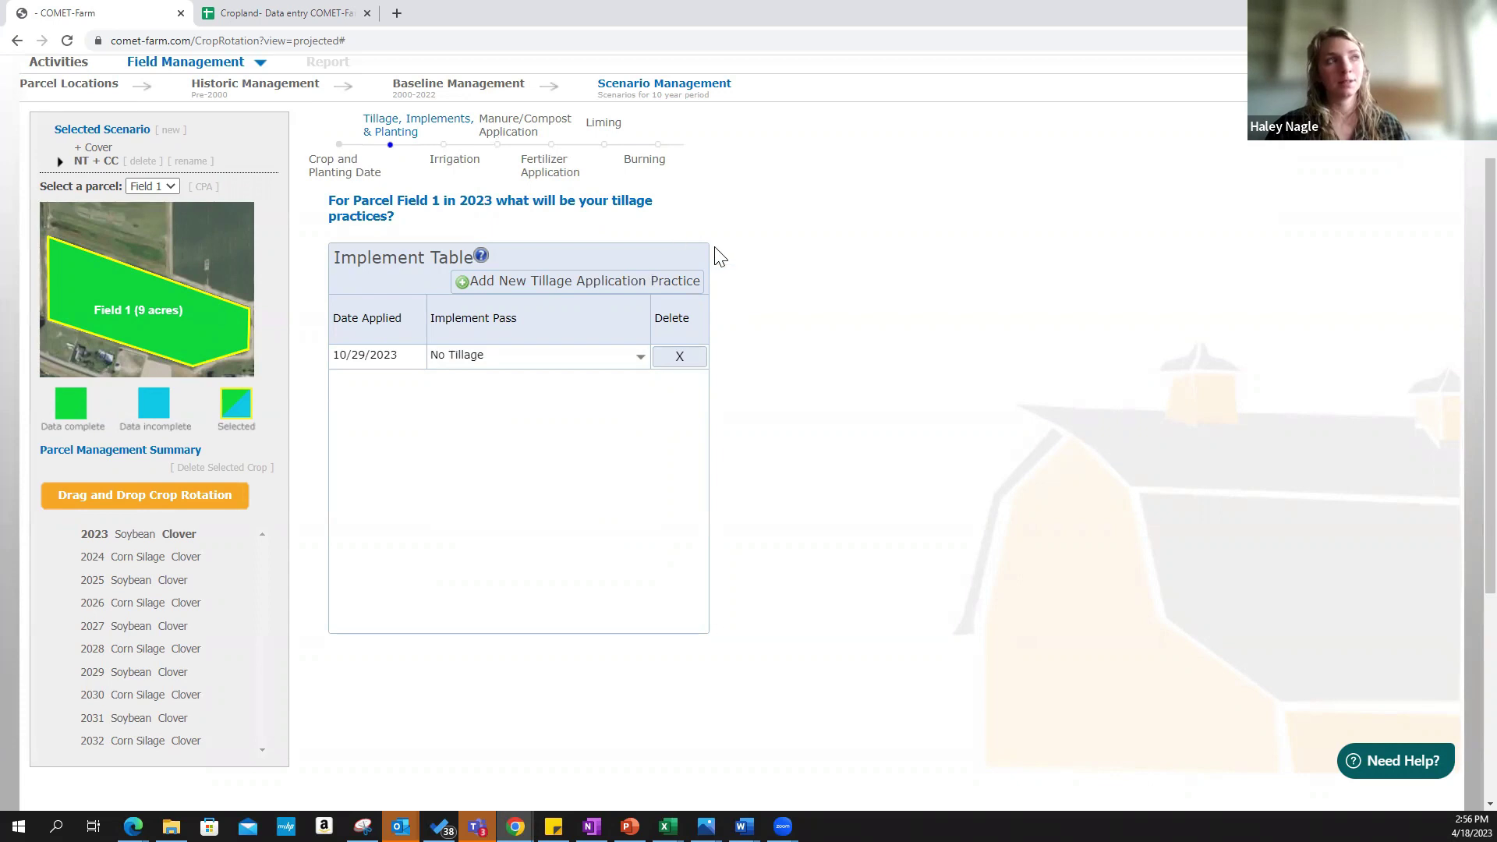
Finish 2023 without an additional crop, copy its management to 2025, 2027, 2029 and 2031, and keep editing the scenario
scroll(638, 387, "down", 3)
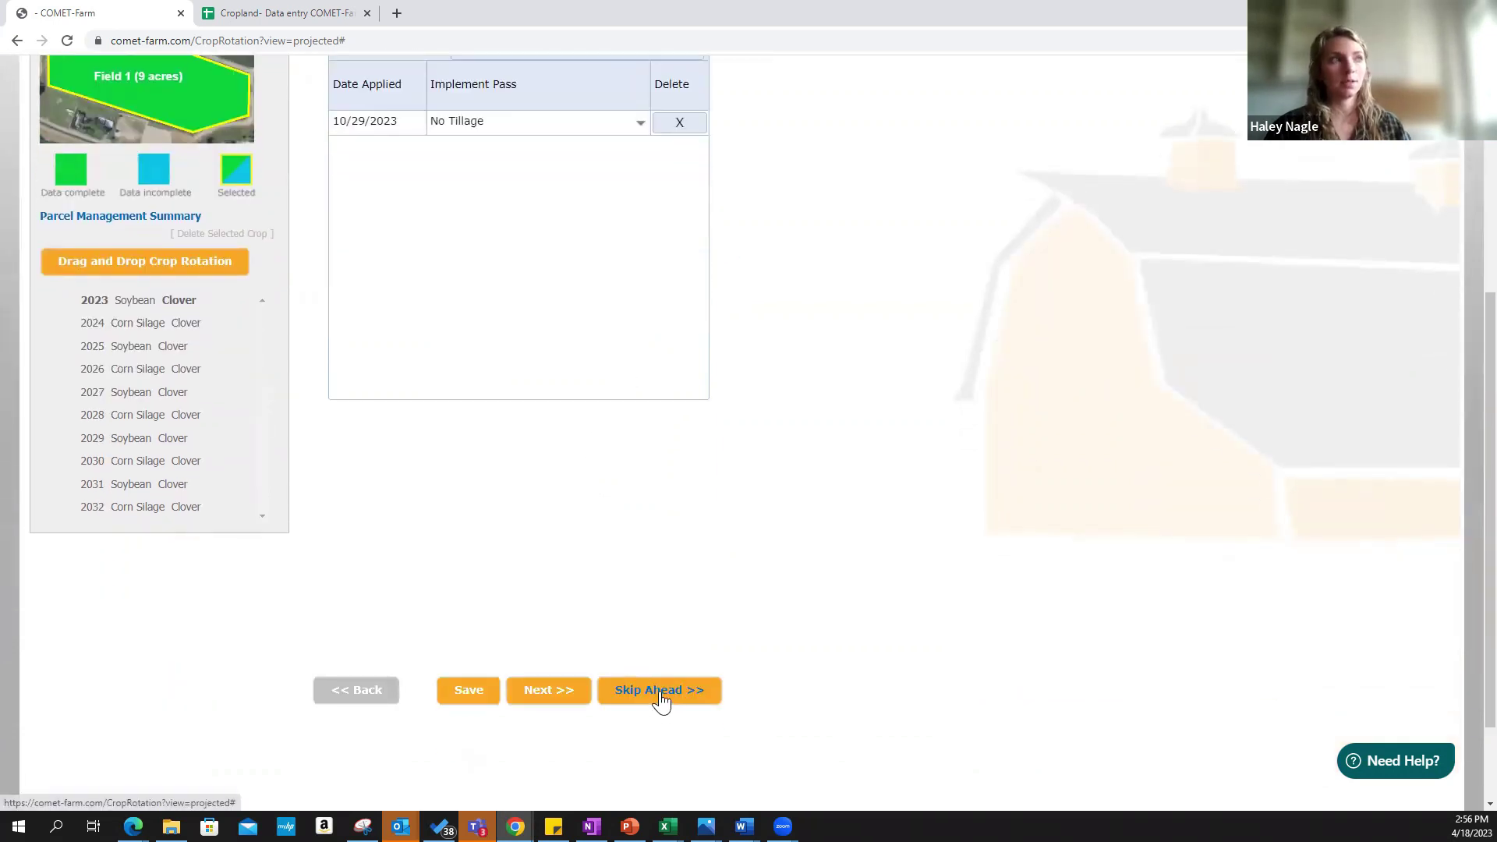
left_click(661, 698)
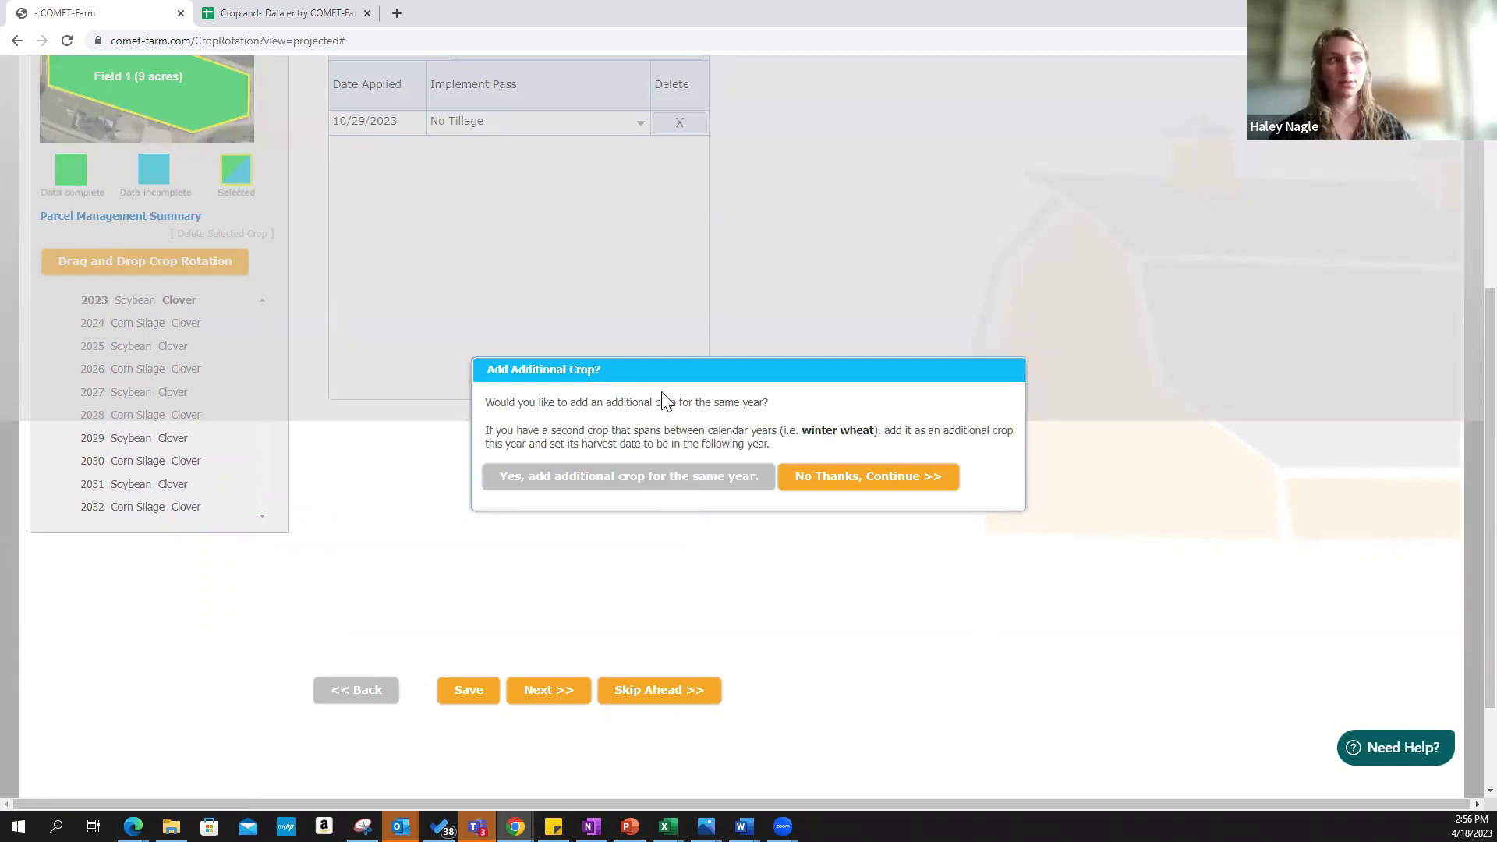
left_click_drag(645, 364, 629, 309)
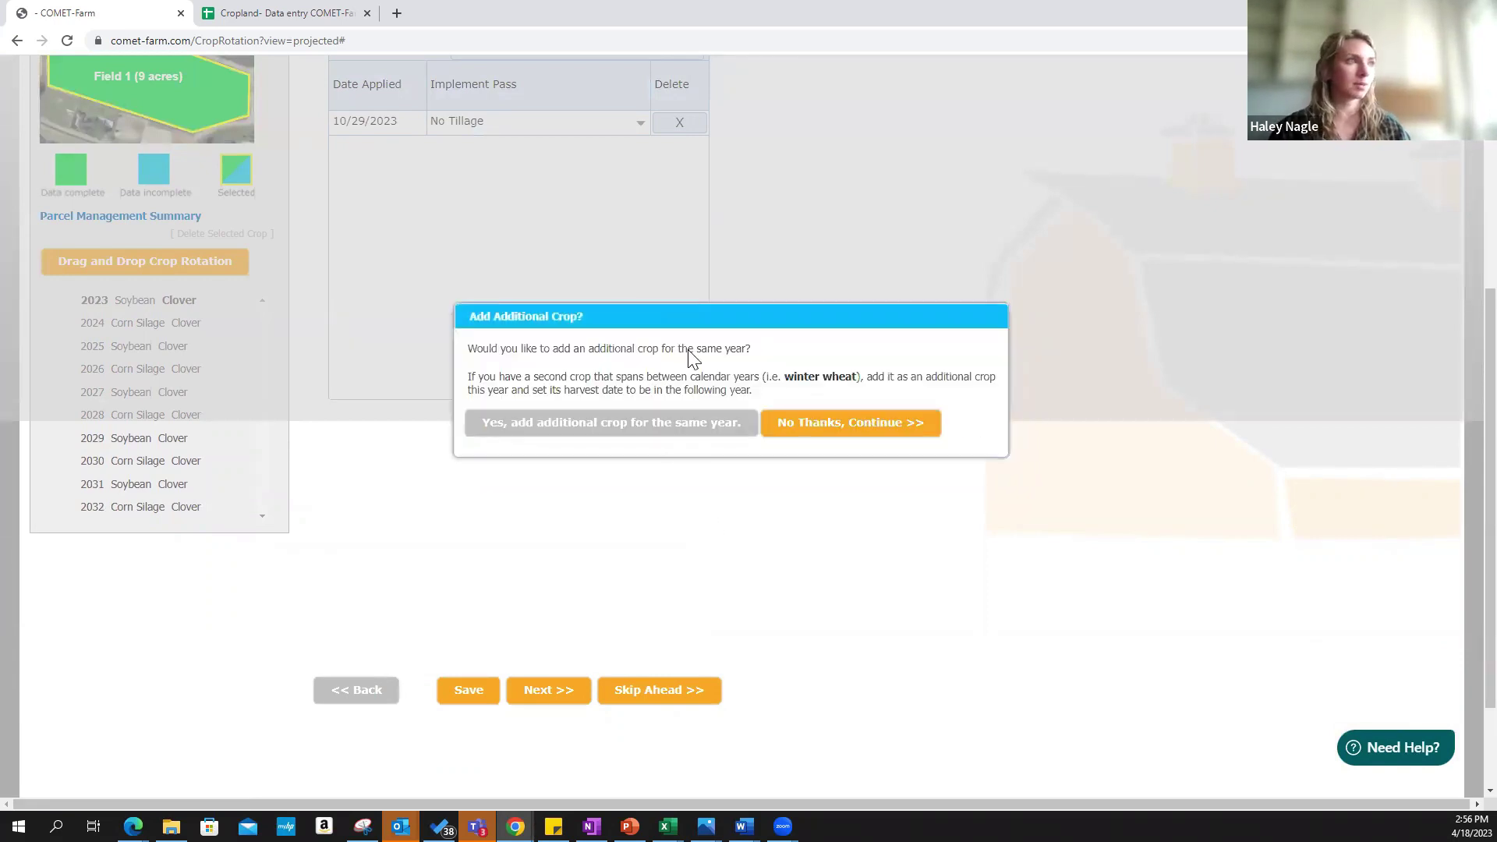
left_click(850, 422)
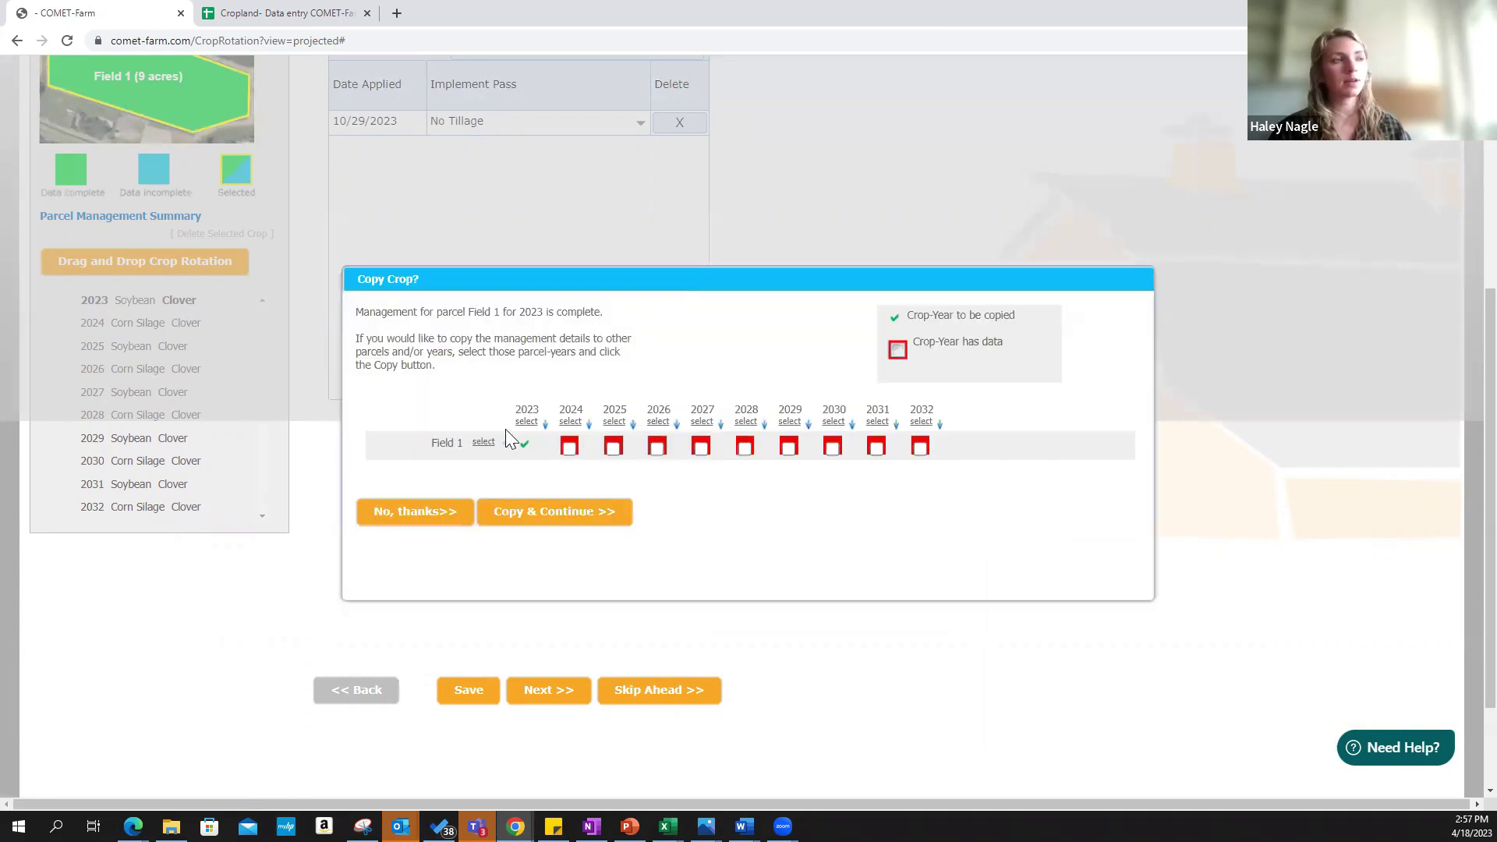
left_click(613, 447)
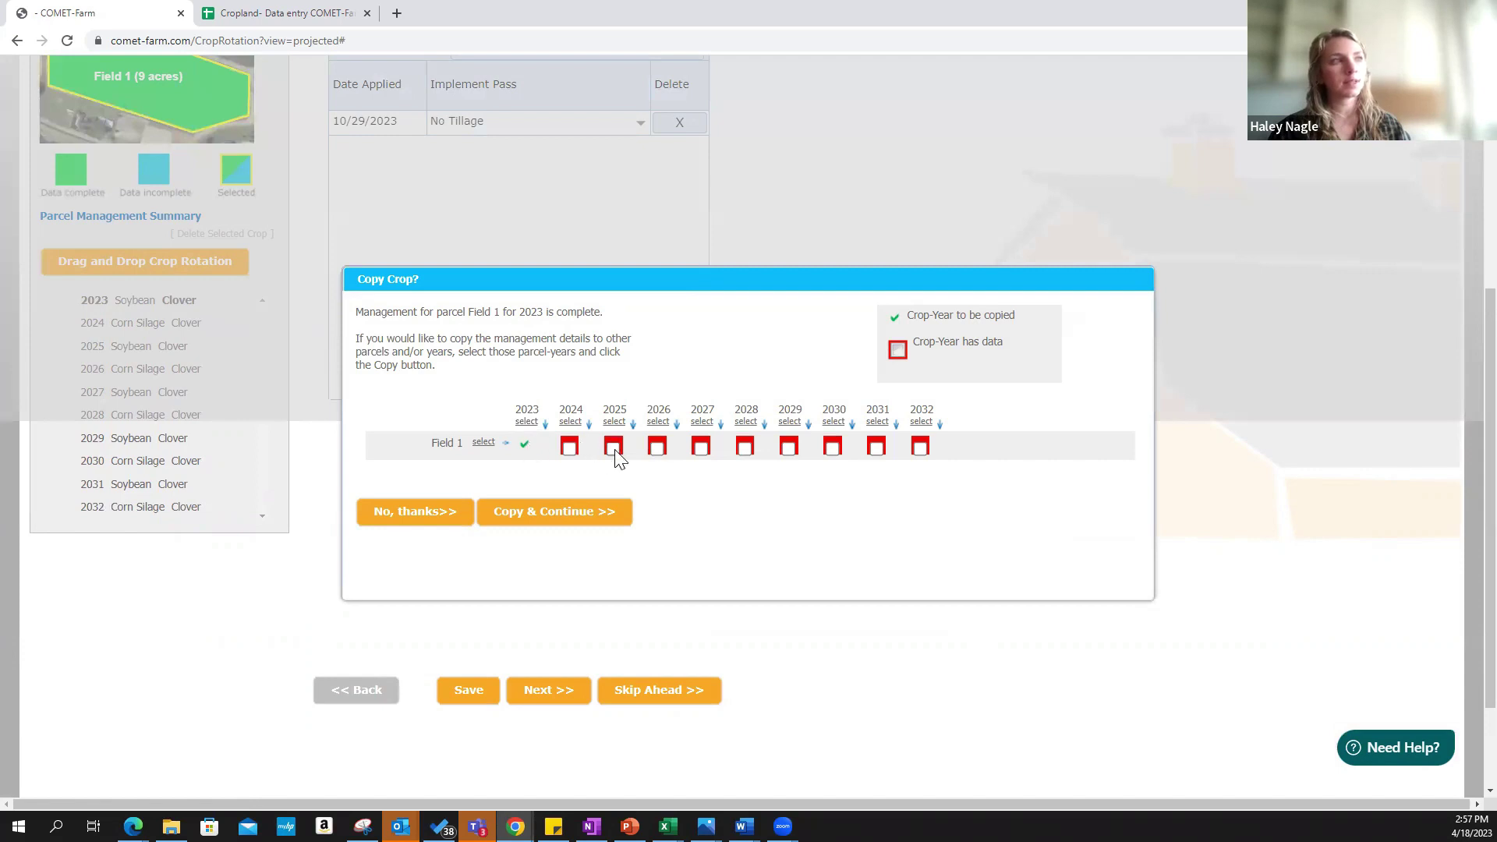
left_click(700, 450)
left_click(788, 451)
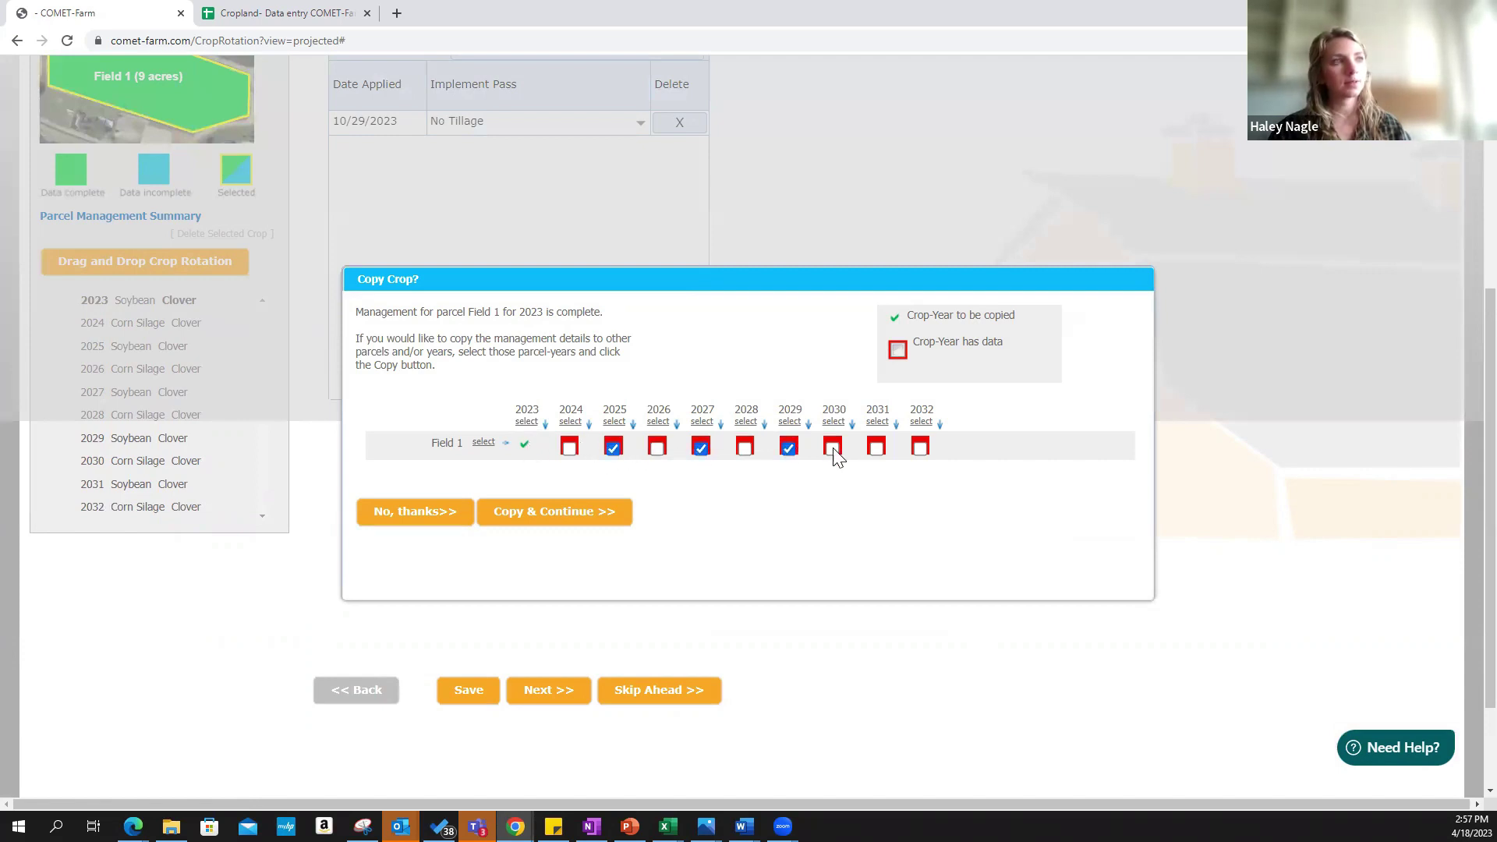
left_click(878, 456)
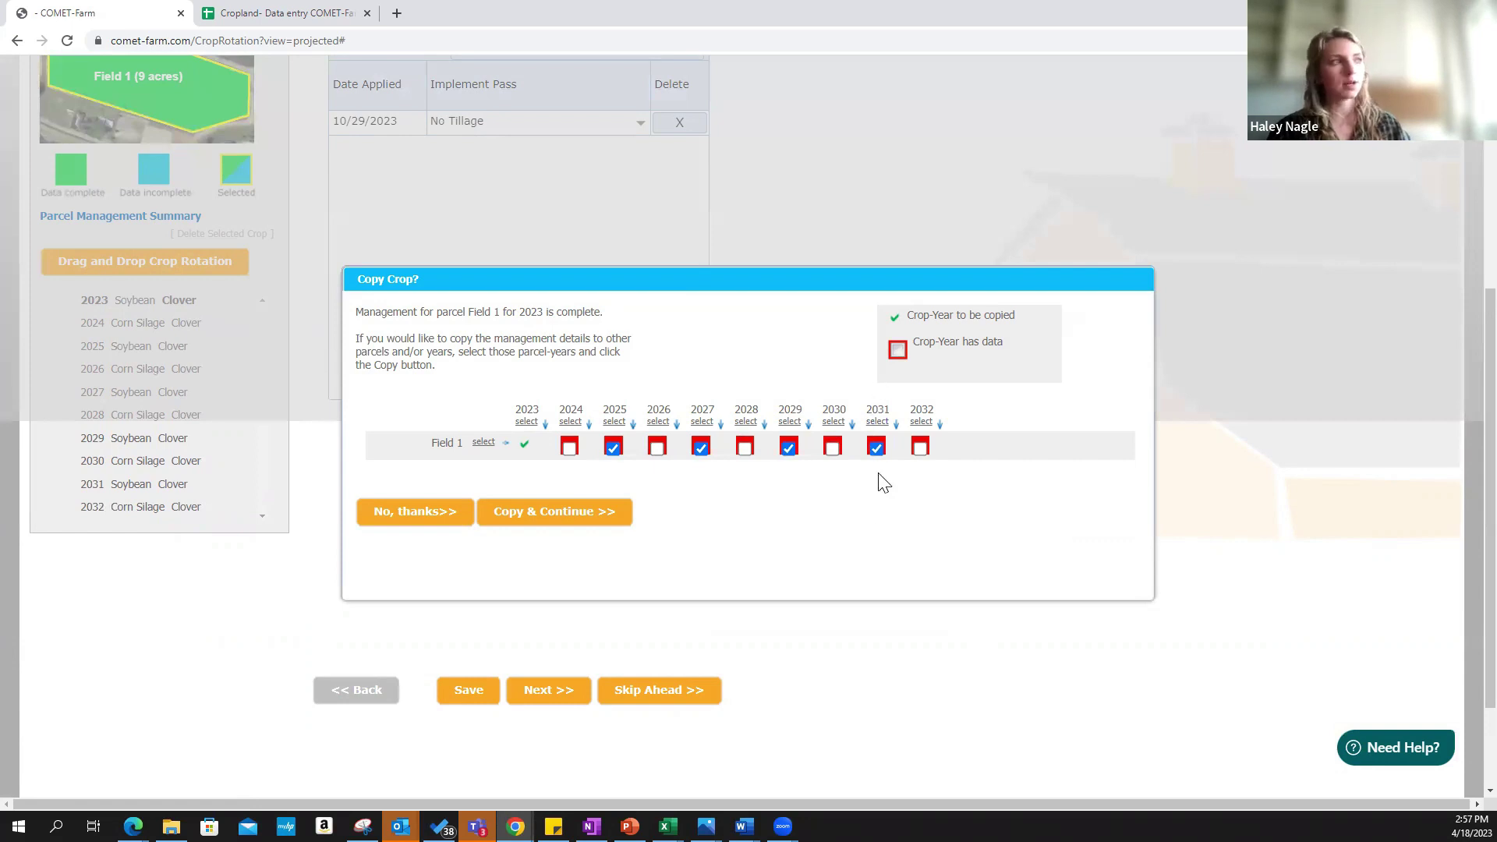
left_click(591, 526)
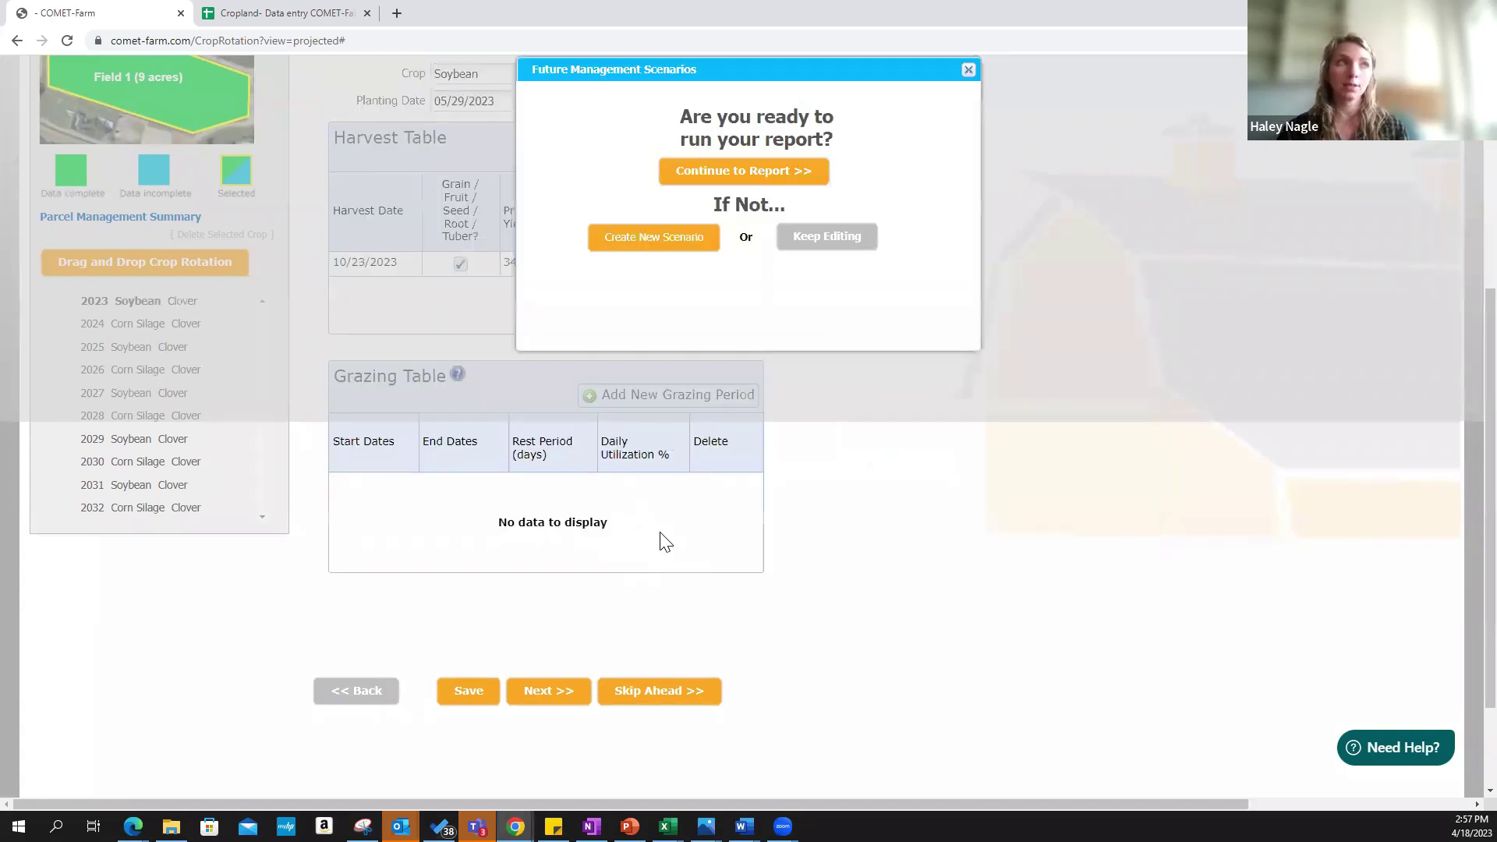
left_click(814, 245)
Set the 2024 Corn Silage tillage pass in the NT + CC scenario to No Tillage
scroll(427, 441, "up", 2)
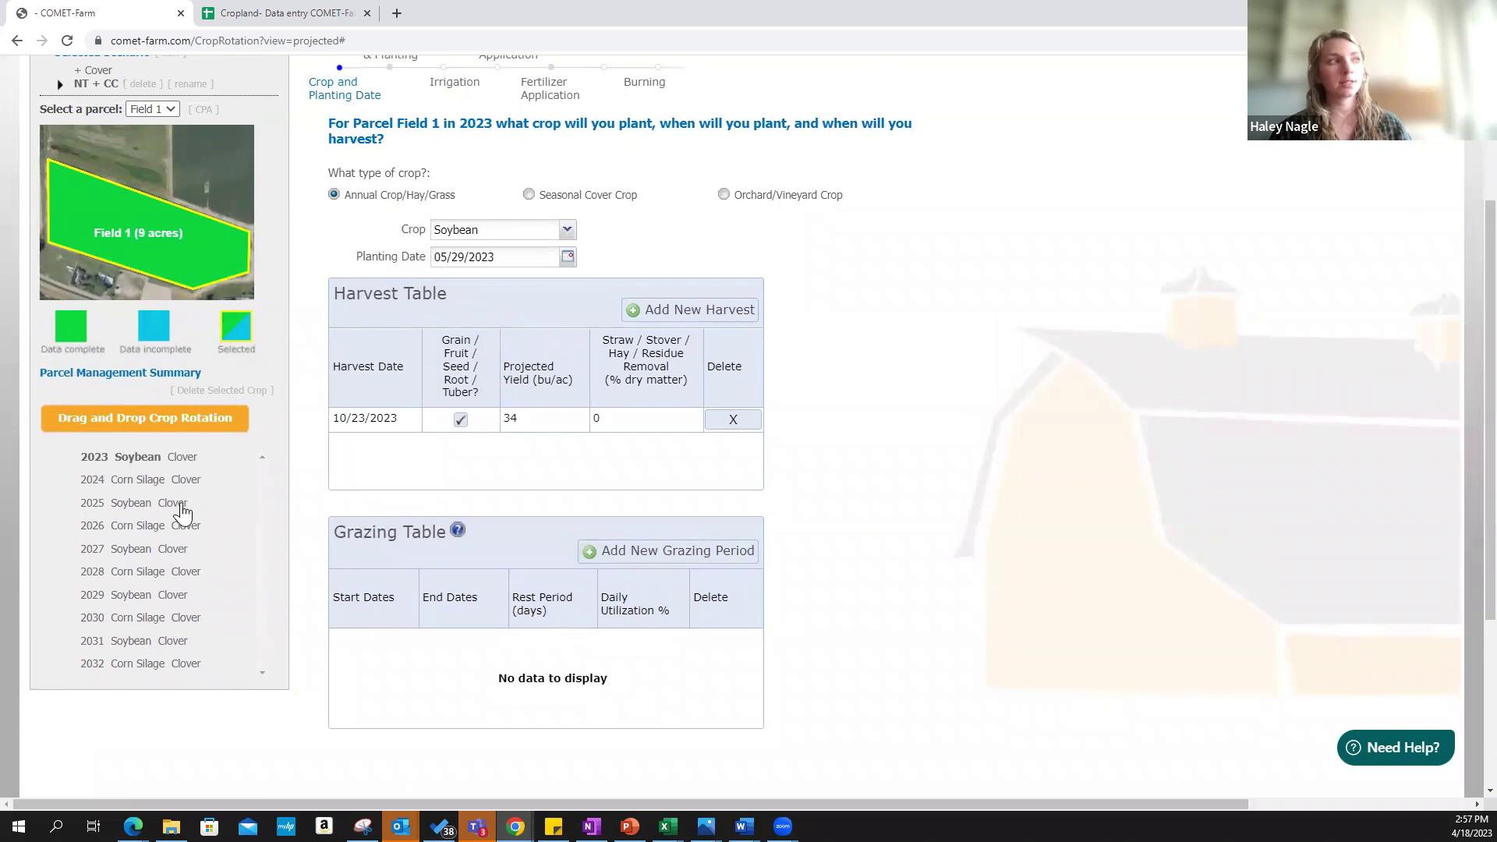
left_click(134, 482)
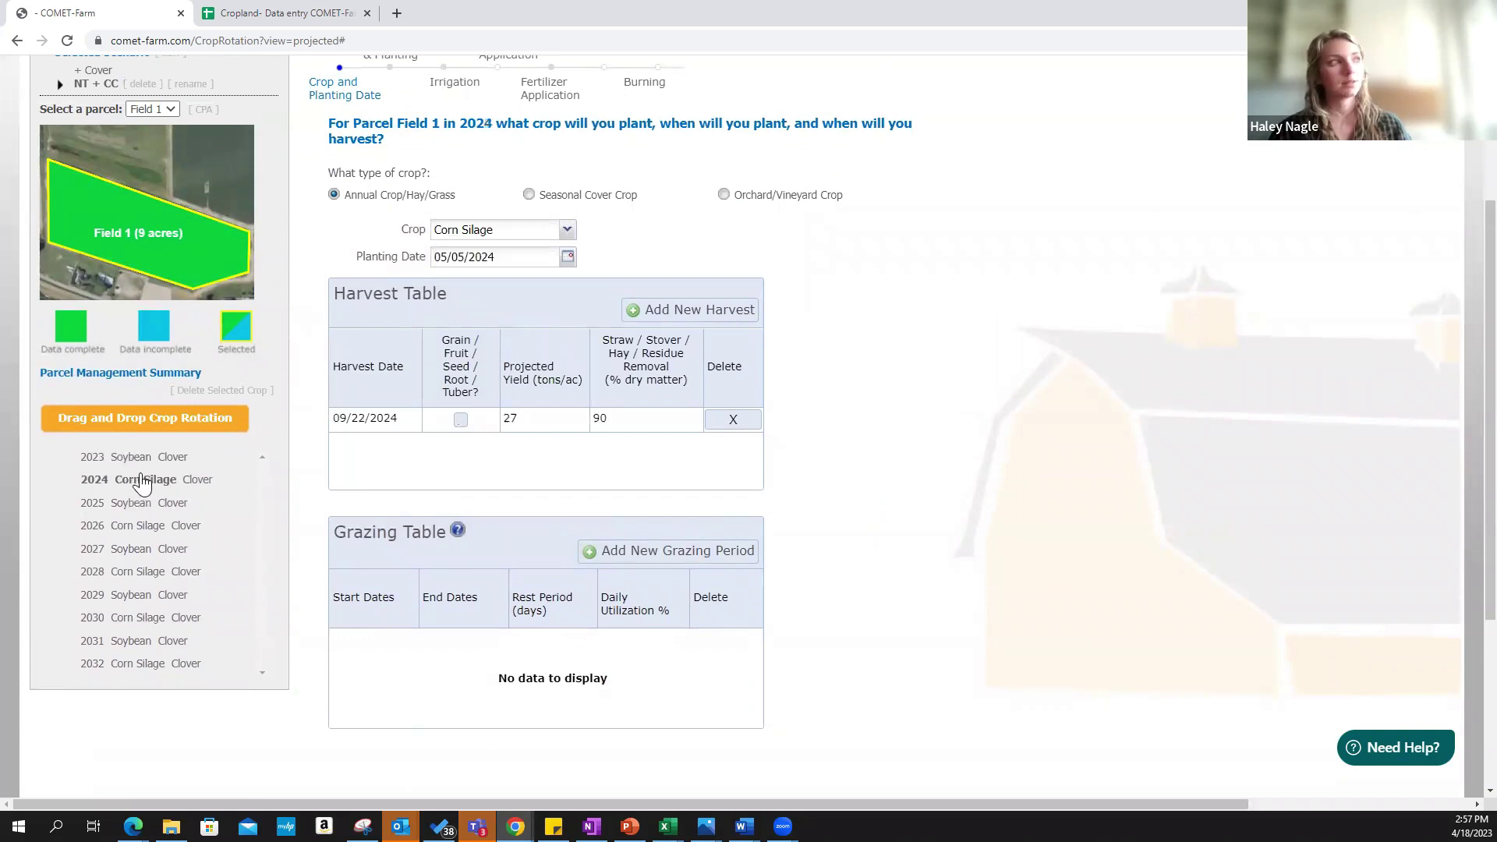
scroll(144, 491, "up", 1)
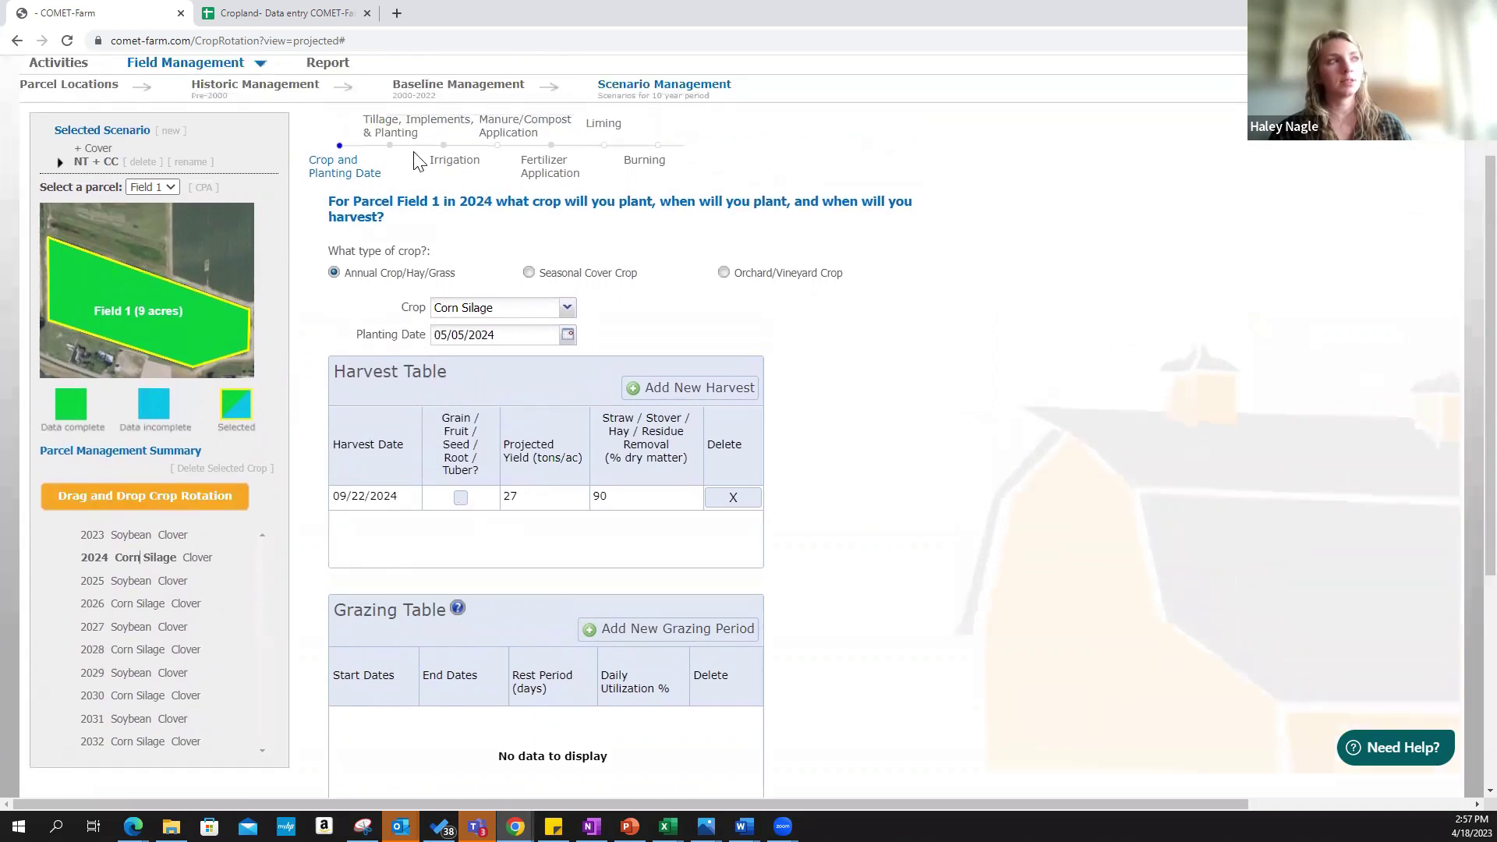
left_click(397, 137)
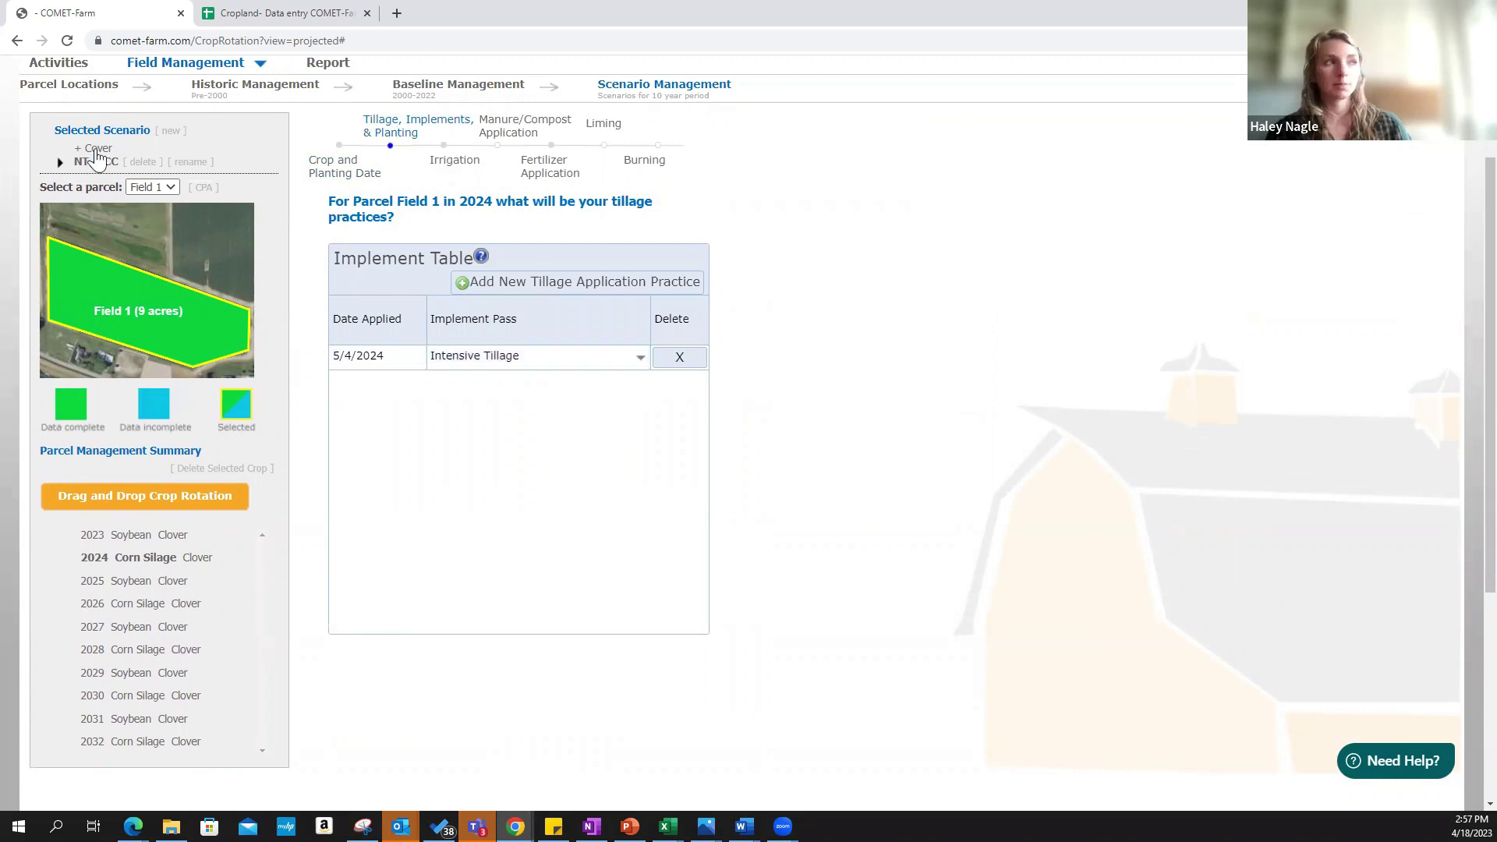
left_click(520, 363)
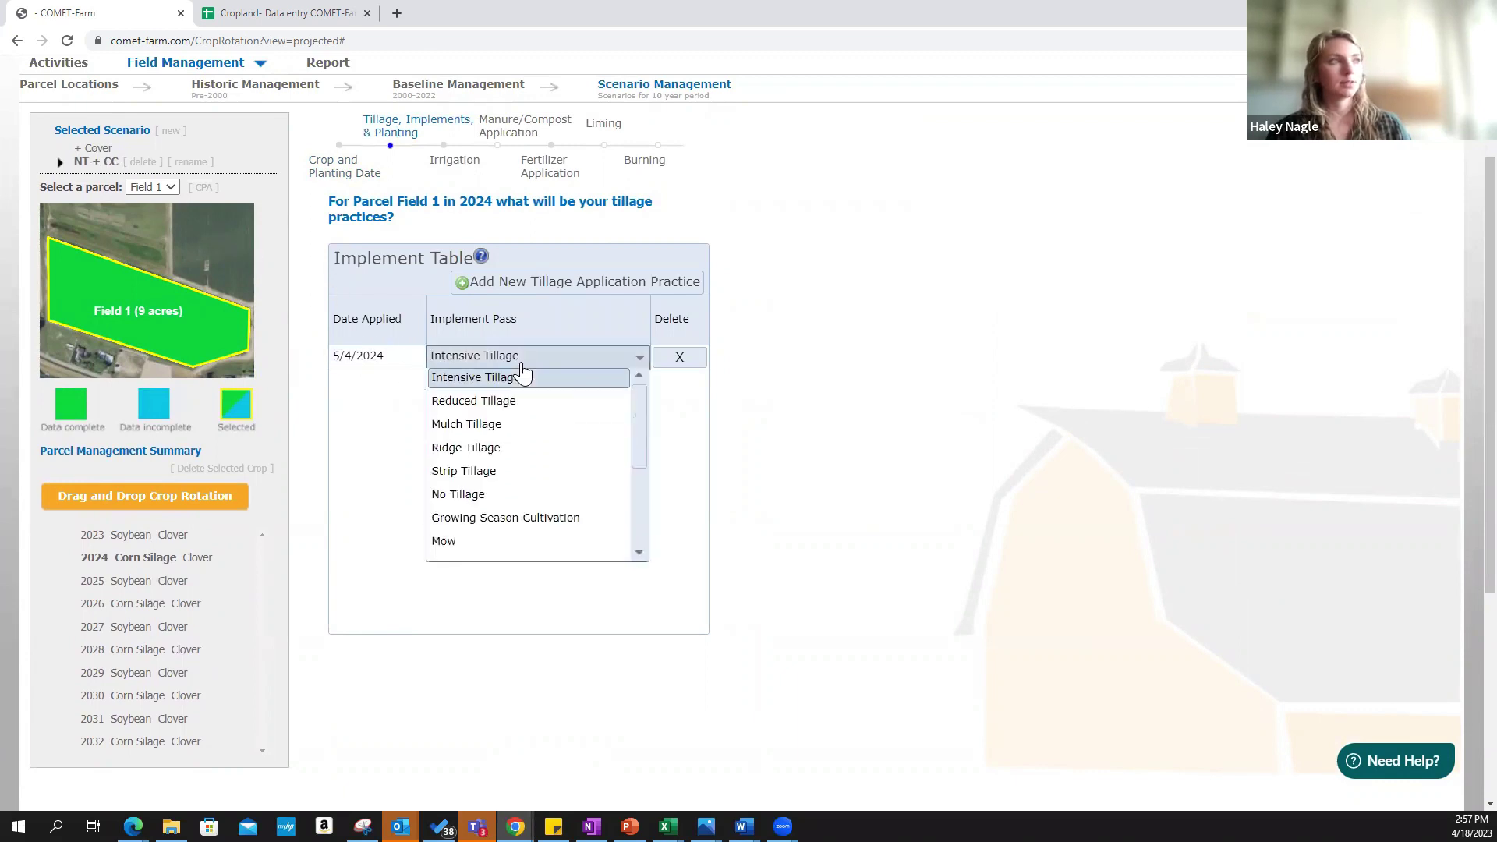
left_click(490, 499)
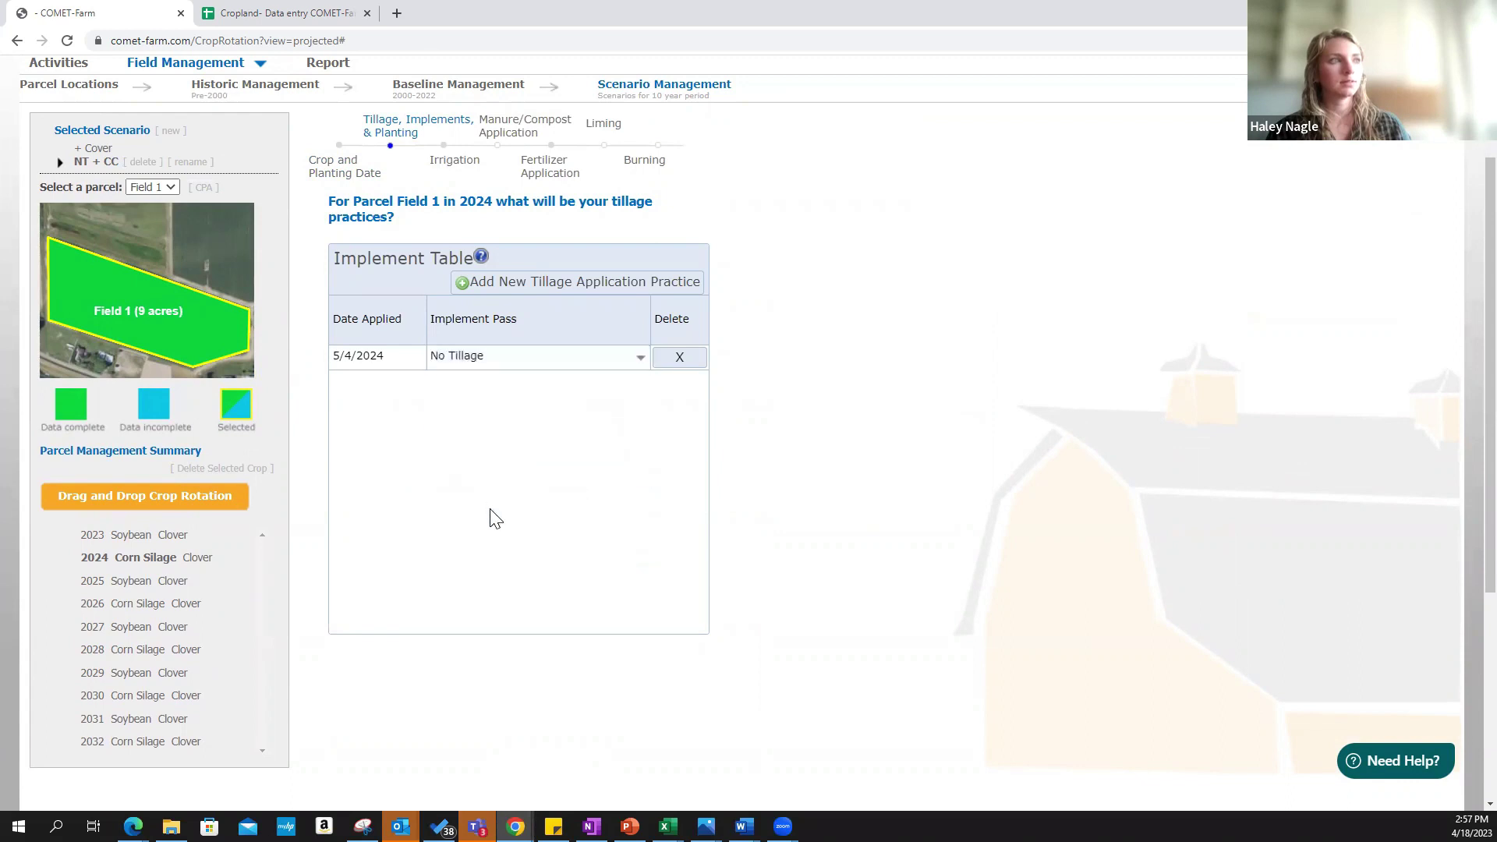
Set the tillage pass of the 2024 Clover cover crop in the NT + CC scenario to No Tillage
left_click(195, 559)
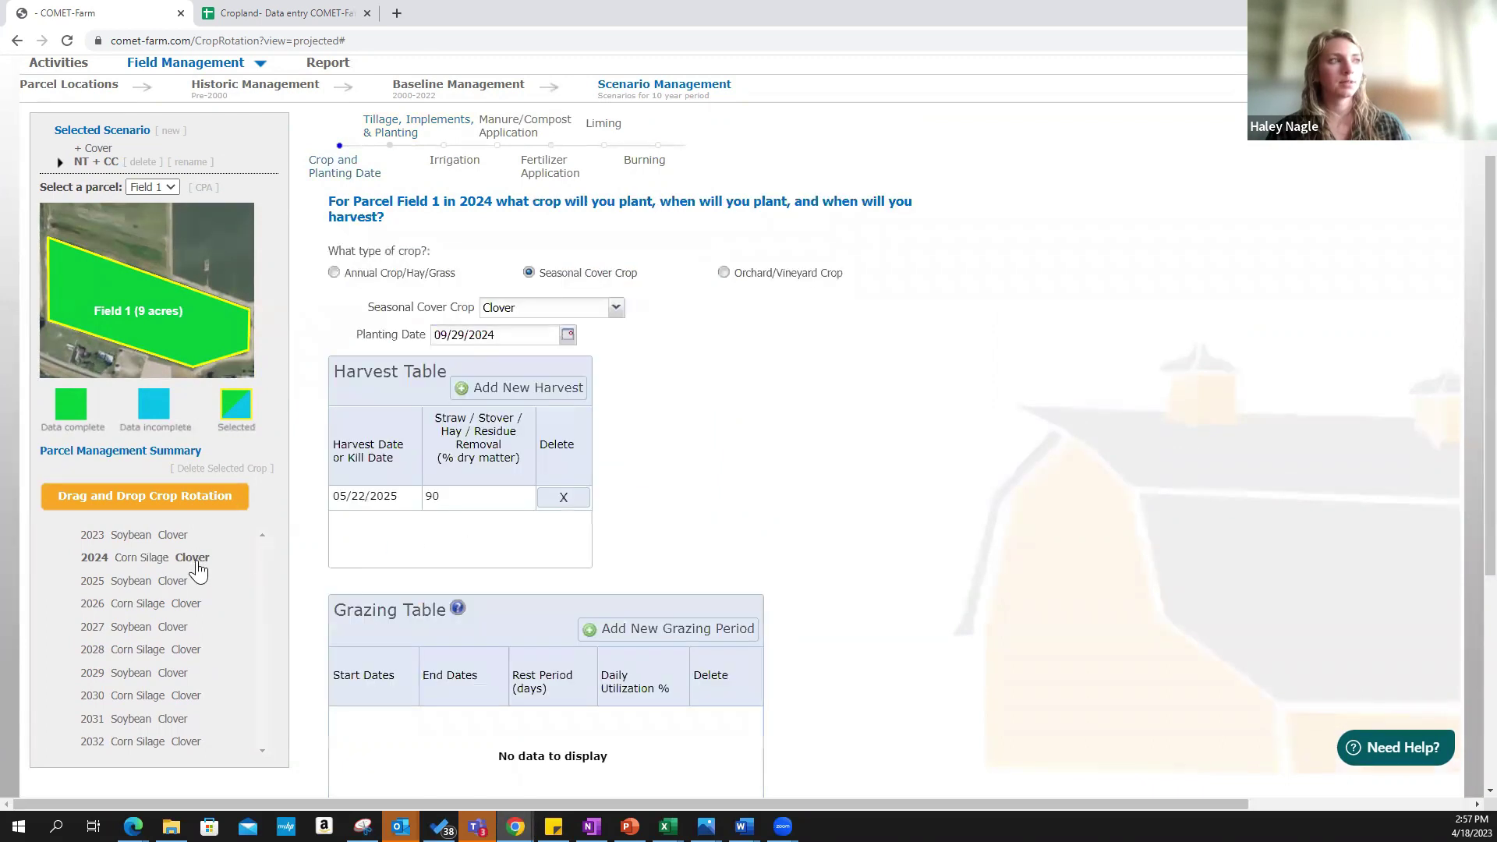
left_click(396, 134)
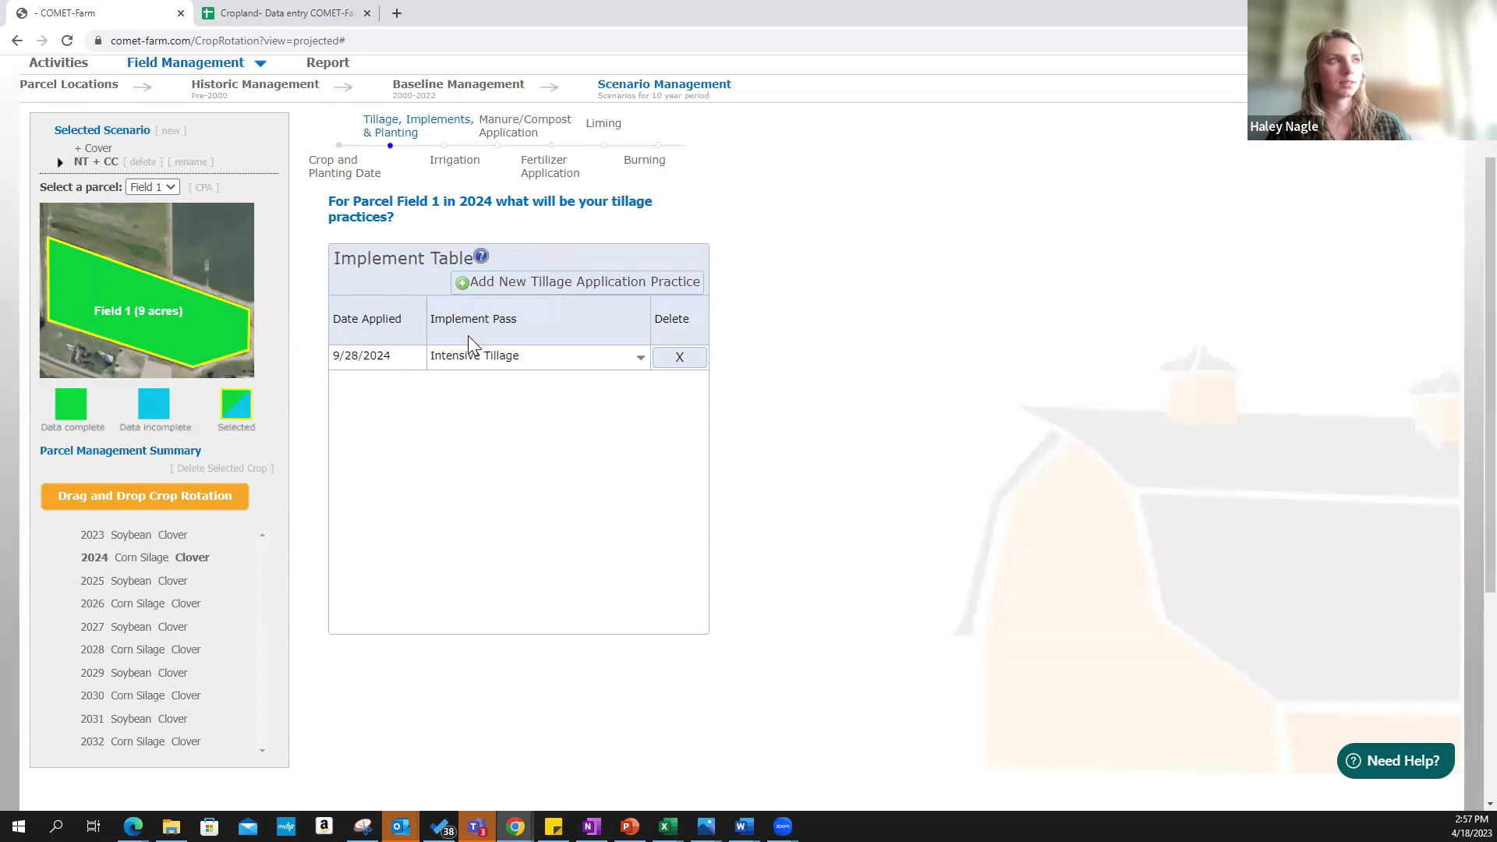
left_click(472, 357)
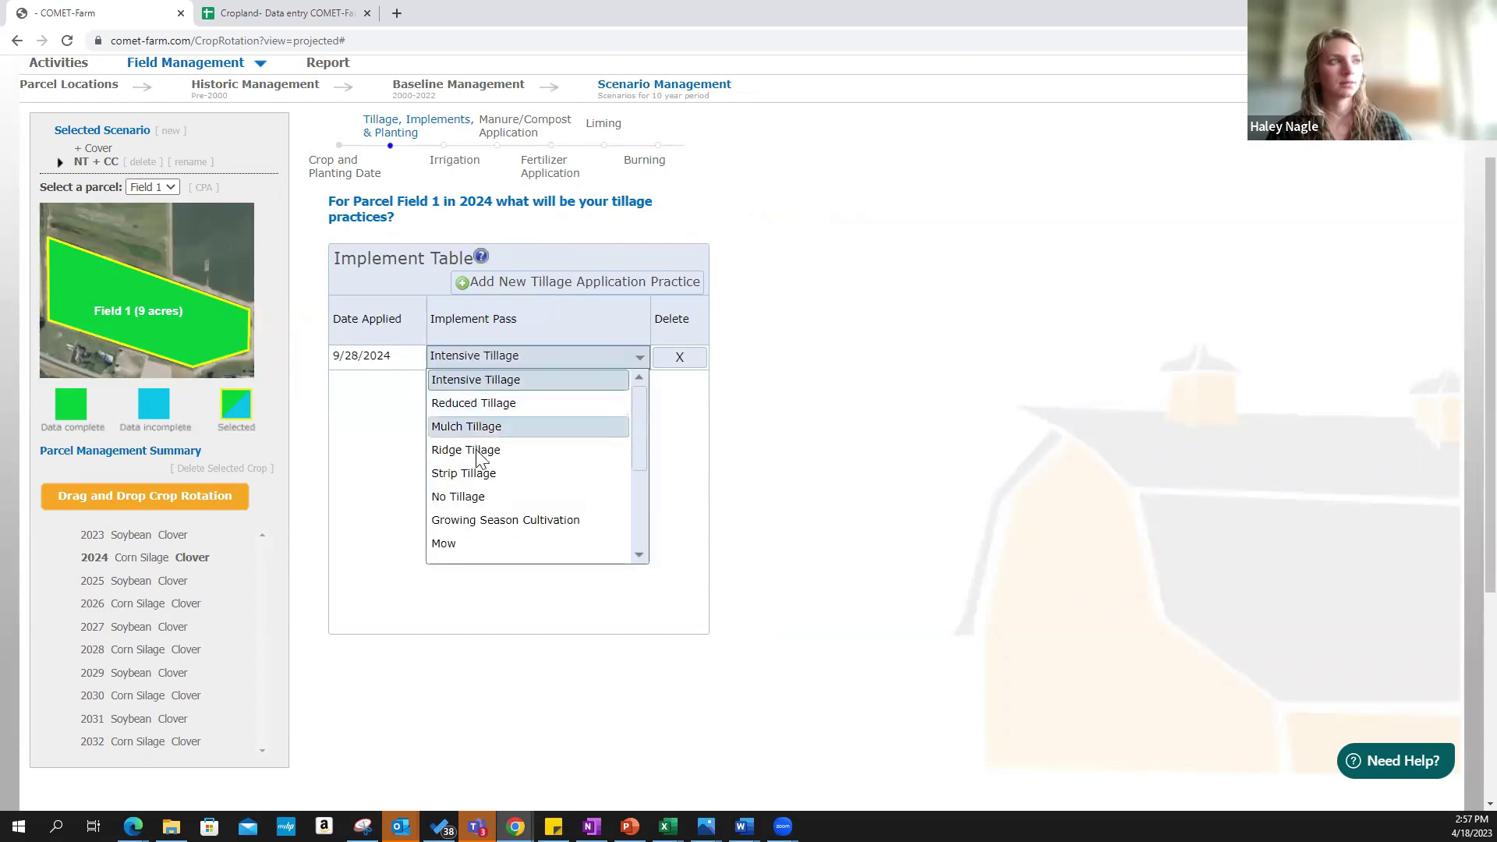
left_click(505, 498)
scroll(545, 522, "down", 1)
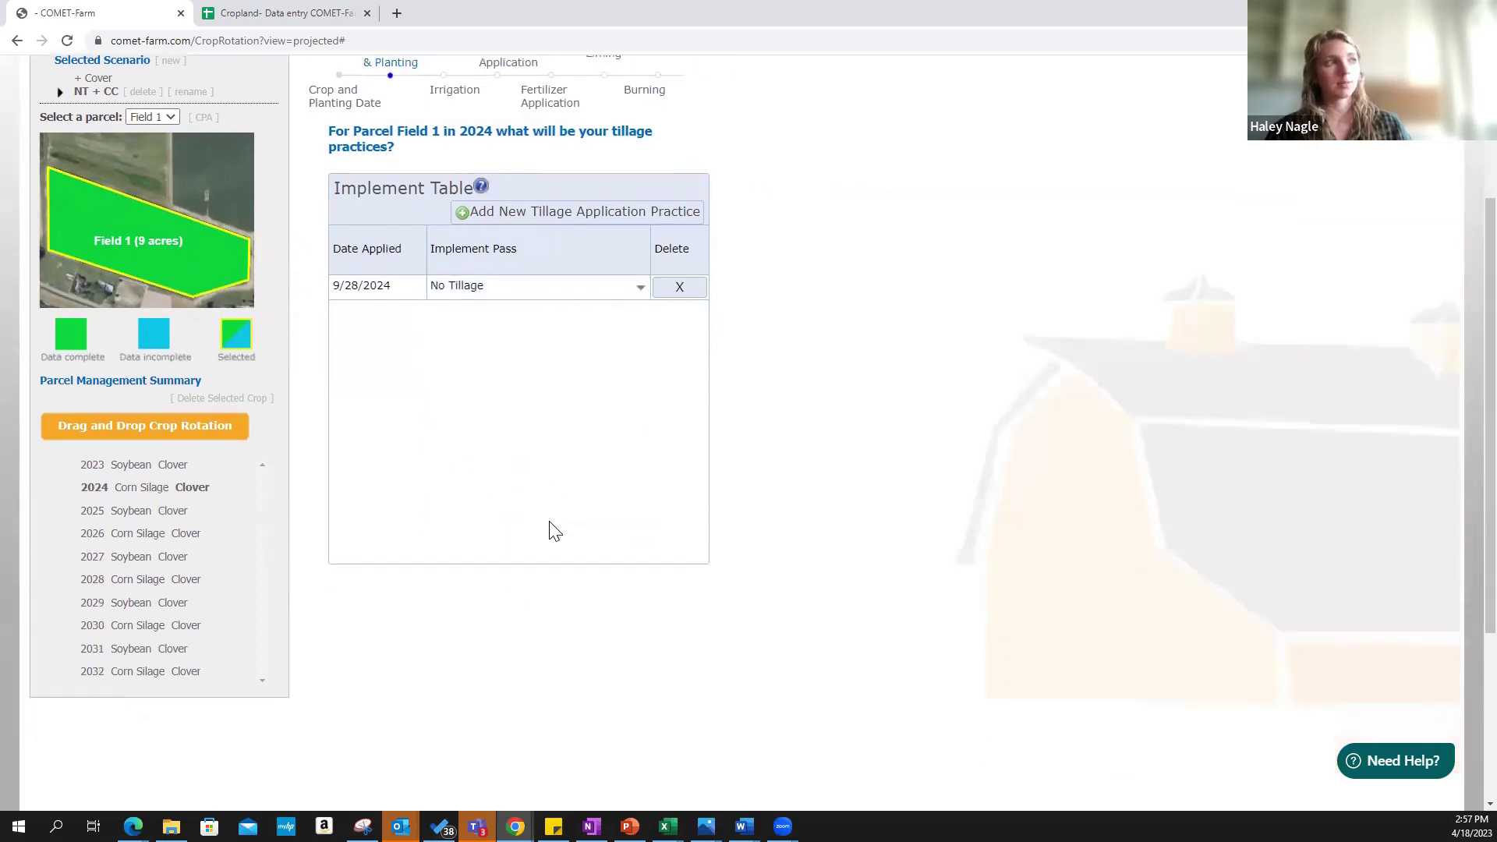
Finish 2024 without an additional crop, copy its management to 2026, 2028, 2030 and 2032, and keep editing the scenario
scroll(552, 530, "down", 1)
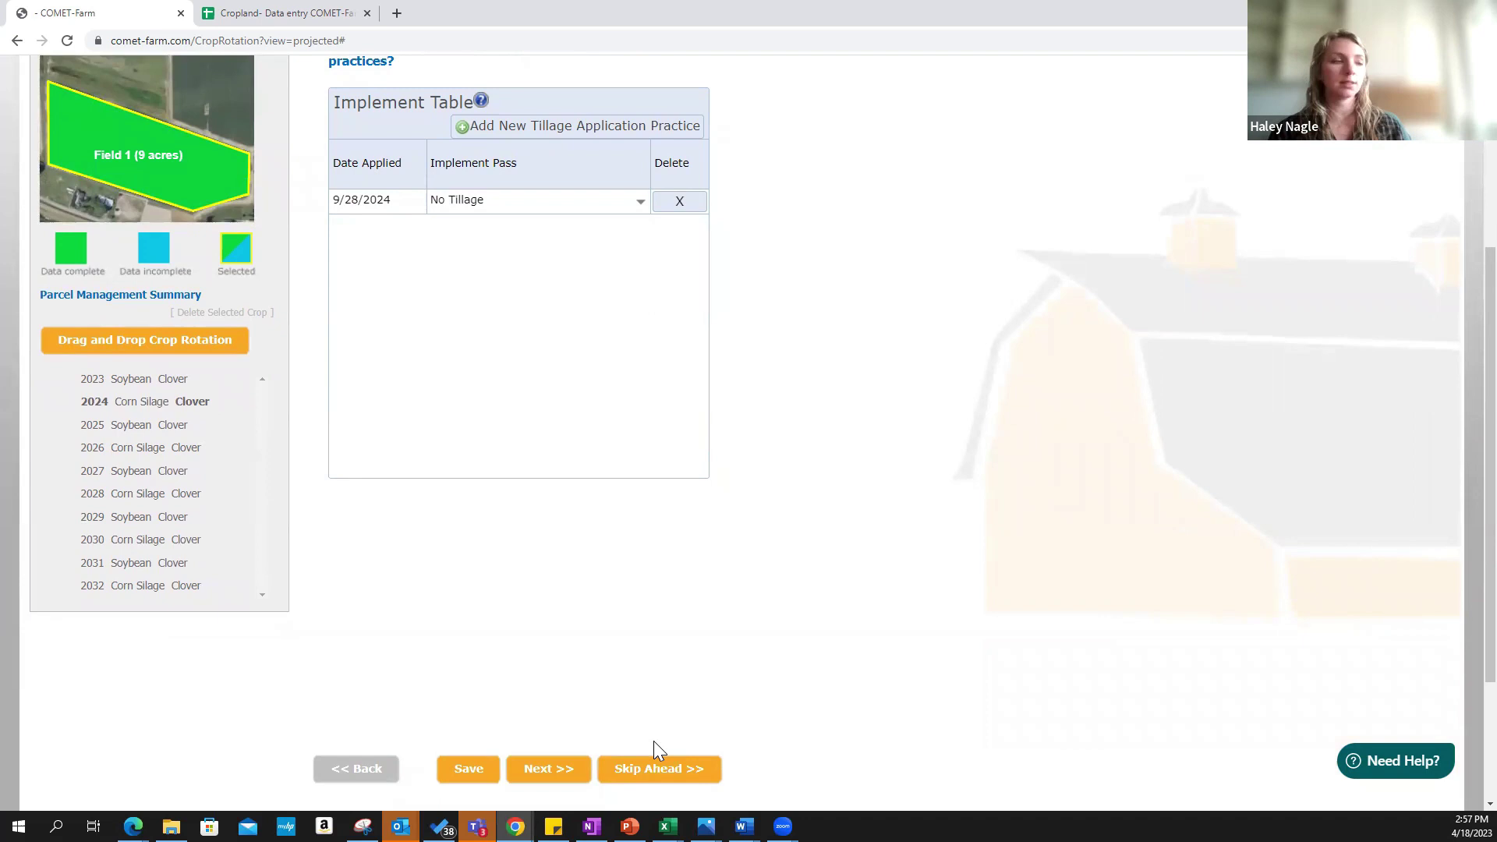
left_click(670, 775)
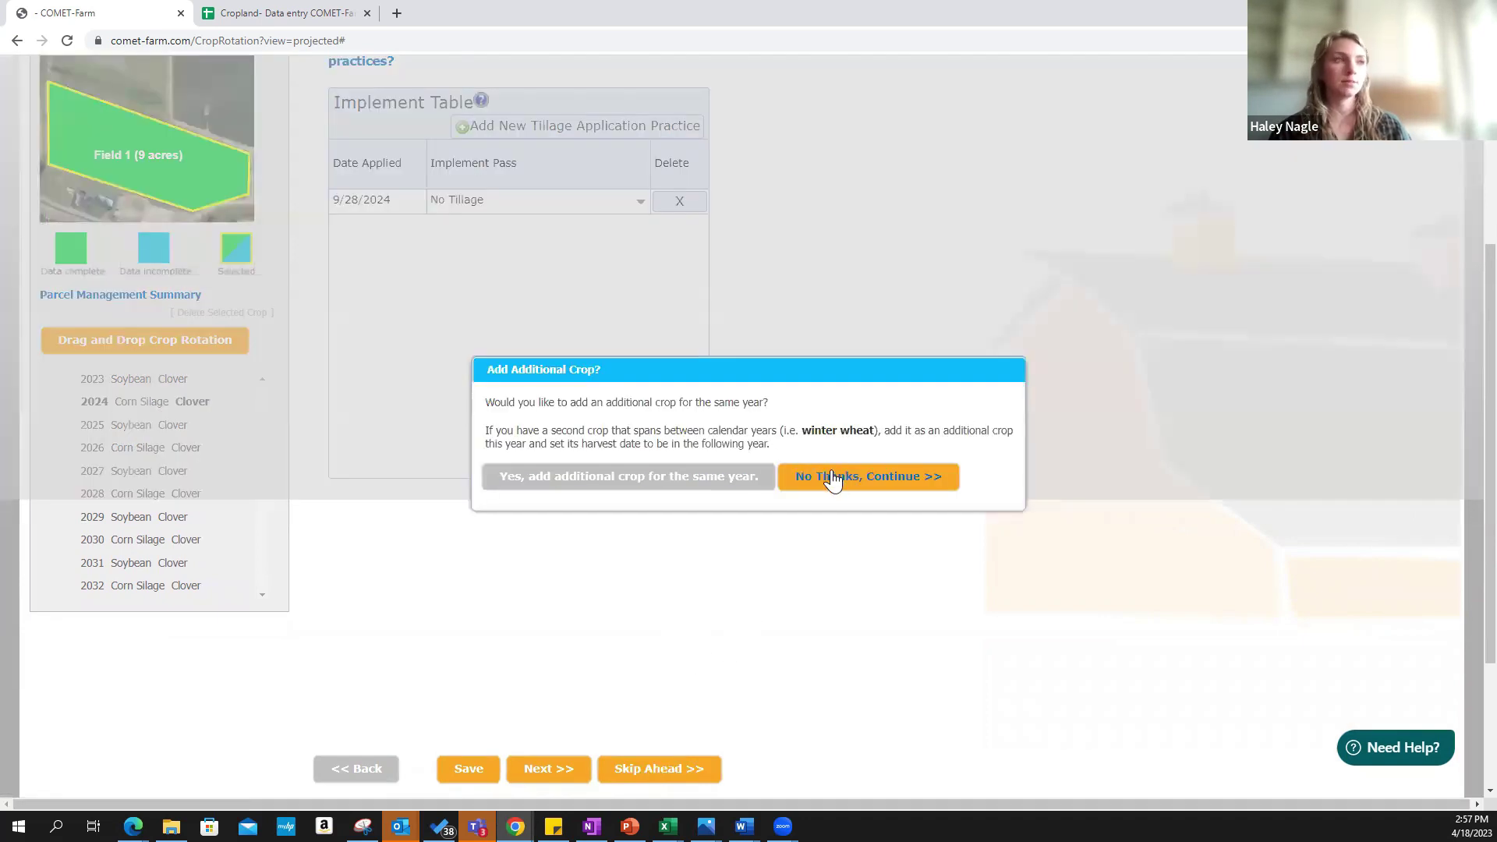
left_click(834, 485)
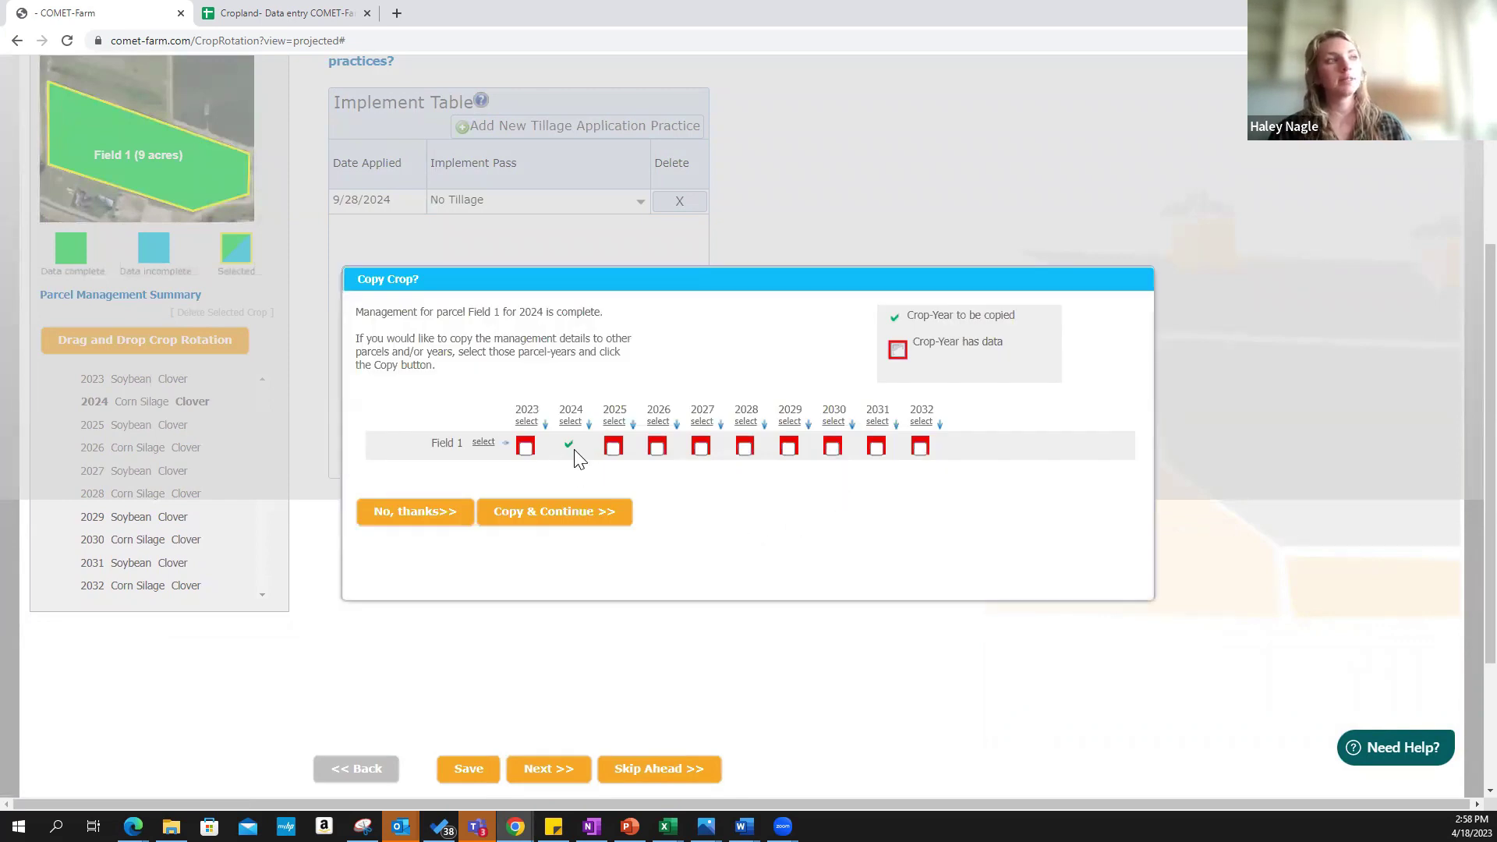
left_click(658, 449)
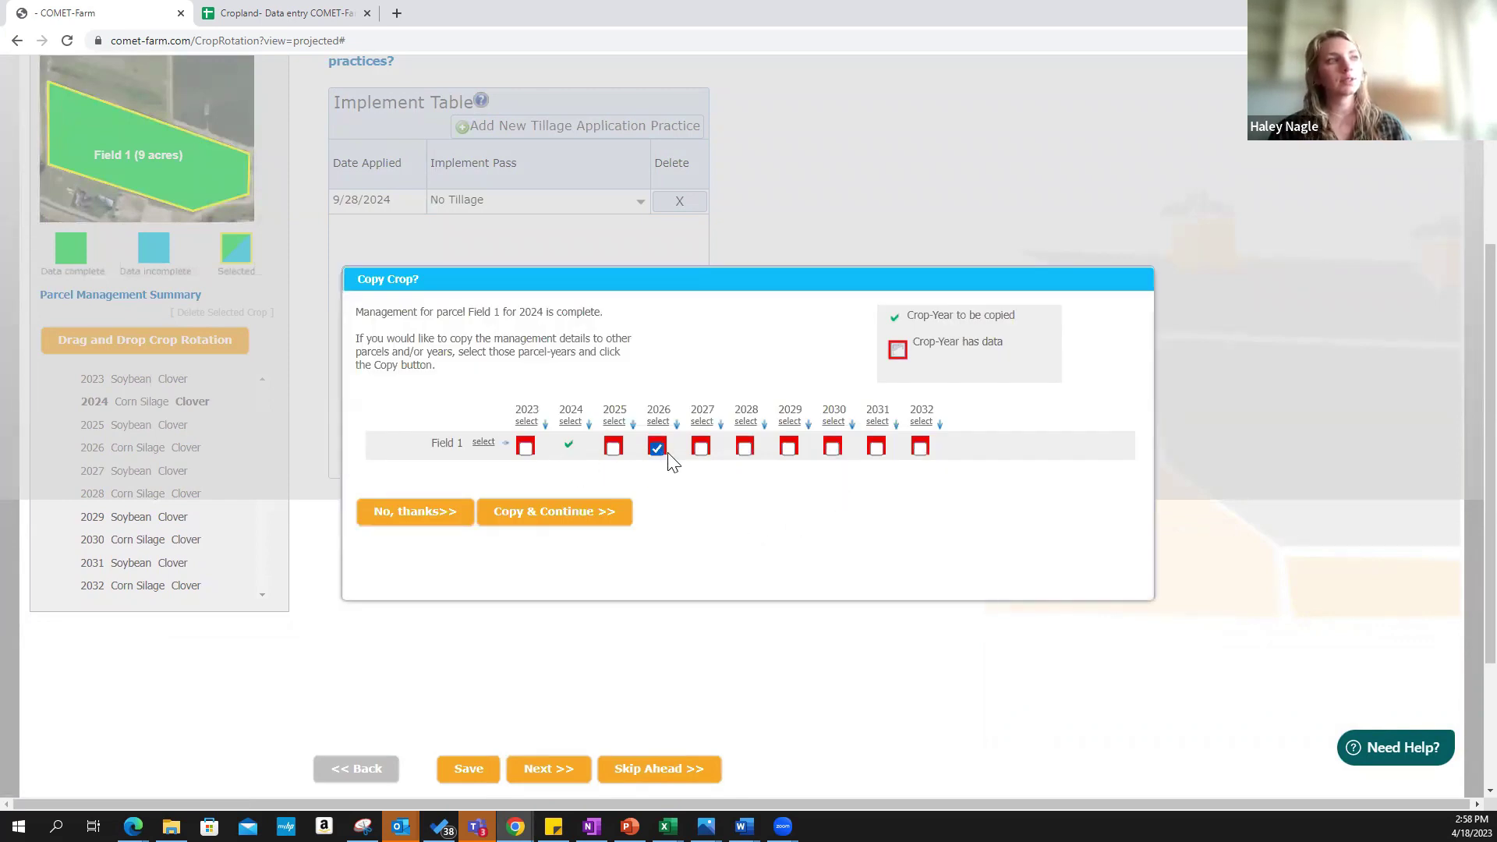
left_click(745, 449)
left_click(832, 449)
left_click(920, 449)
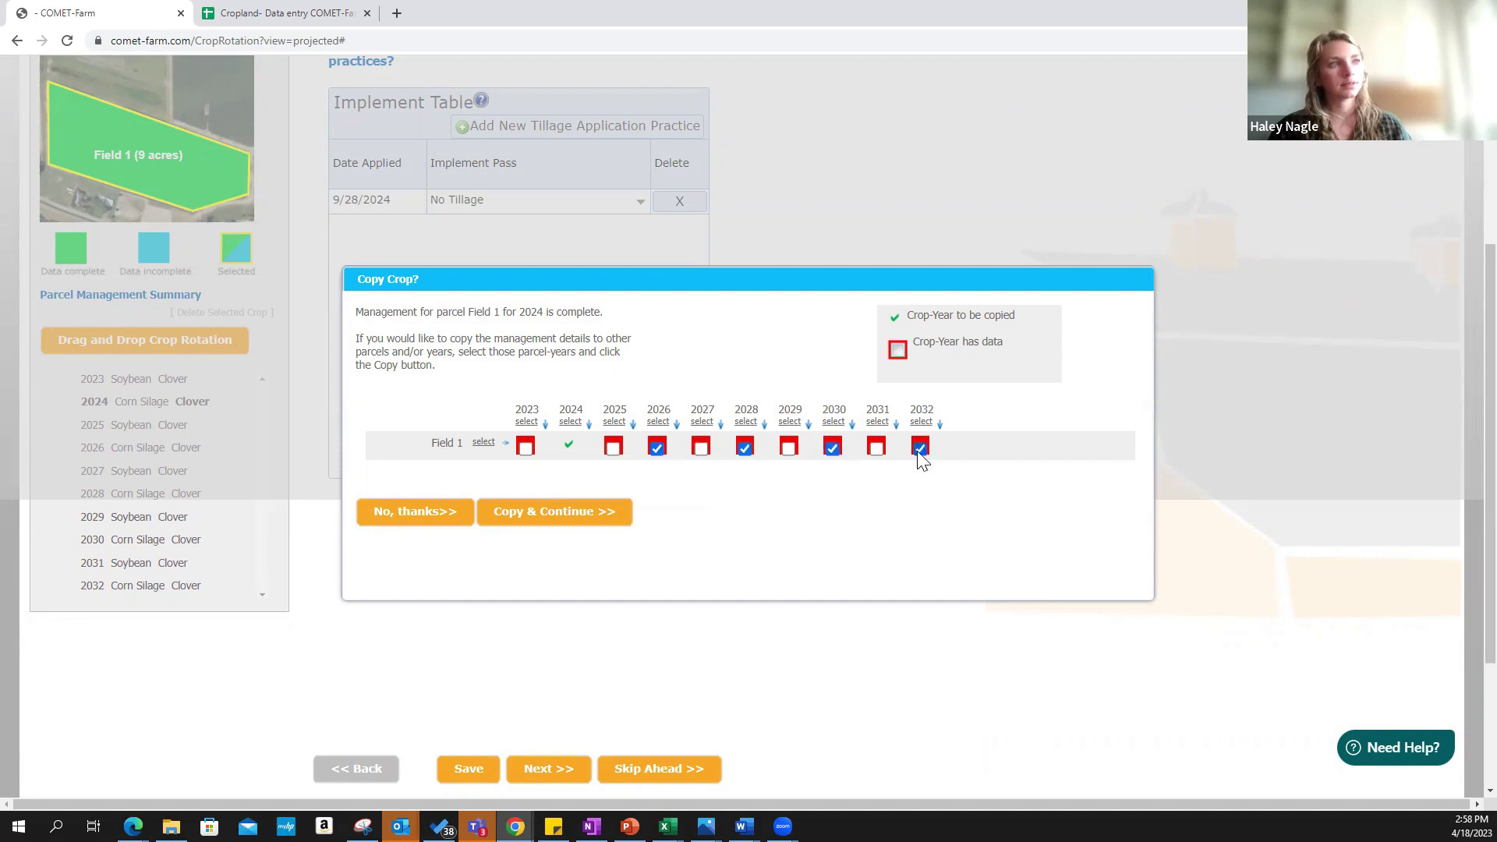
left_click(544, 515)
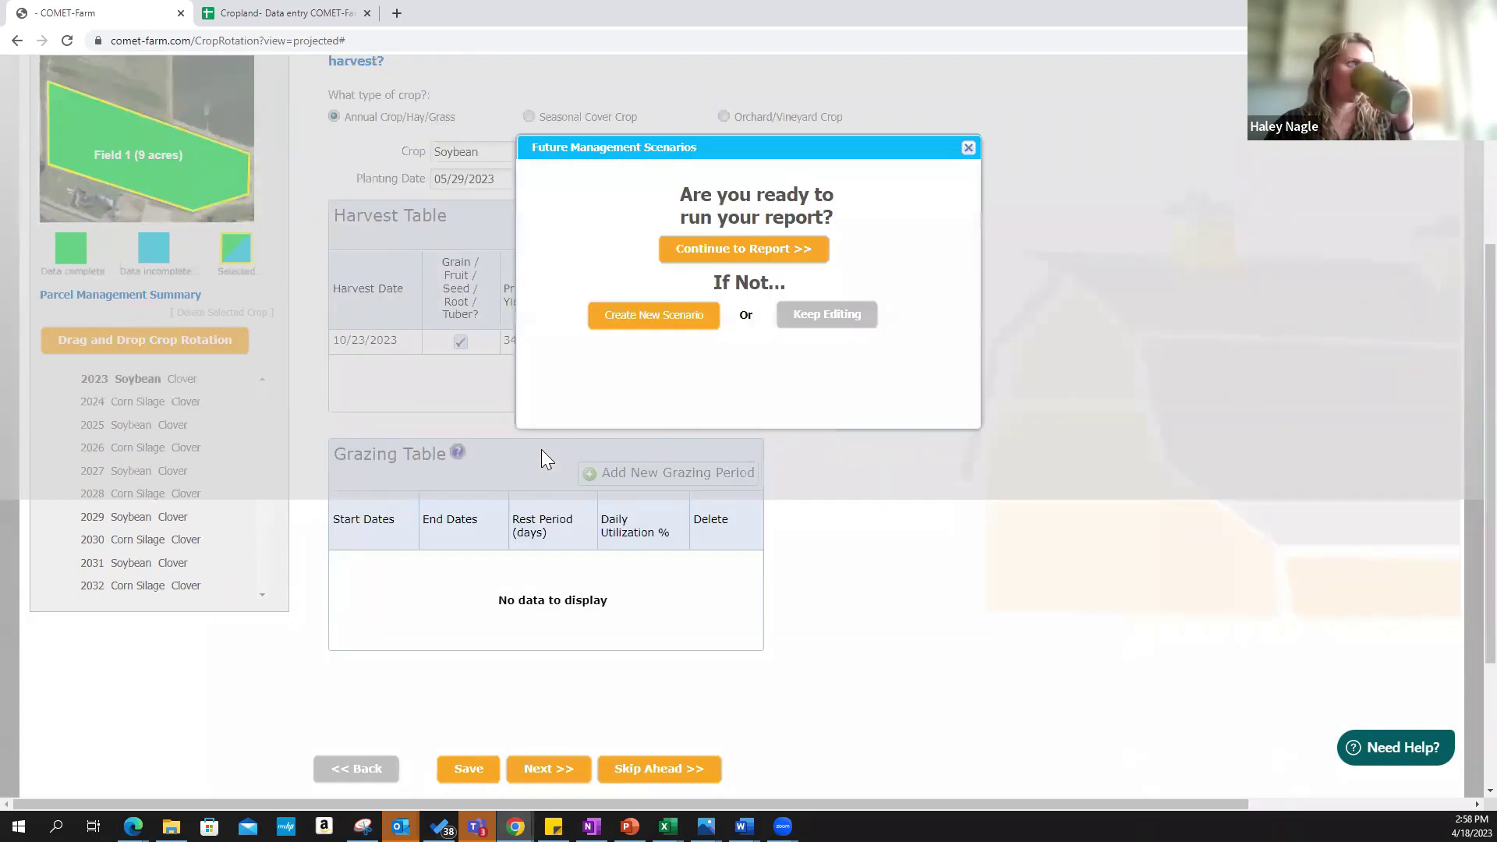
left_click(812, 320)
Check the tillage practices of the 2023 and 2025 Clover, 2028 Corn Silage and 2030 Clover crops in the NT + CC scenario
left_click(184, 460)
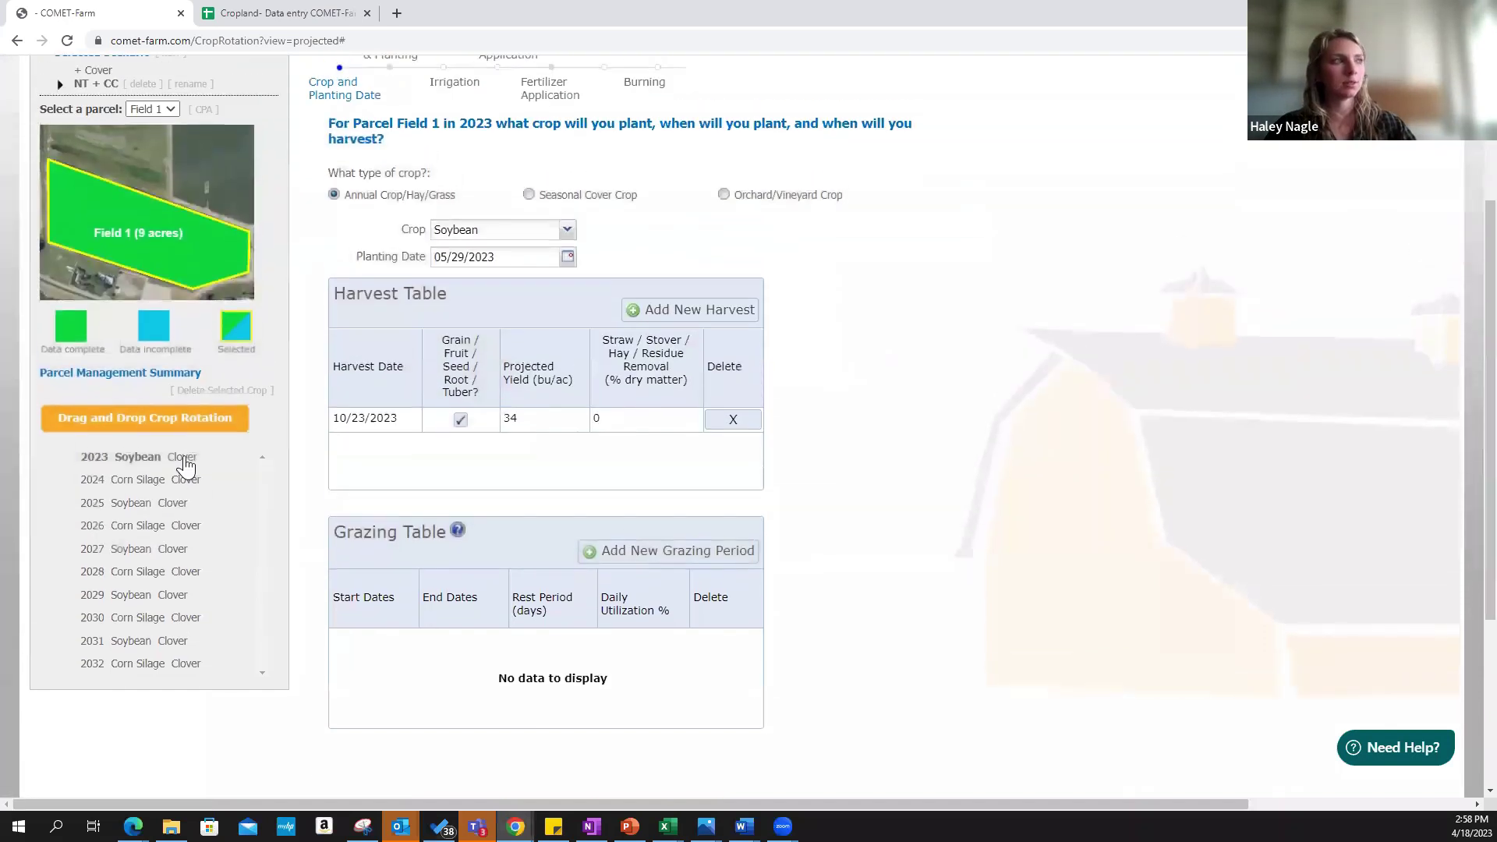
scroll(605, 471, "up", 1)
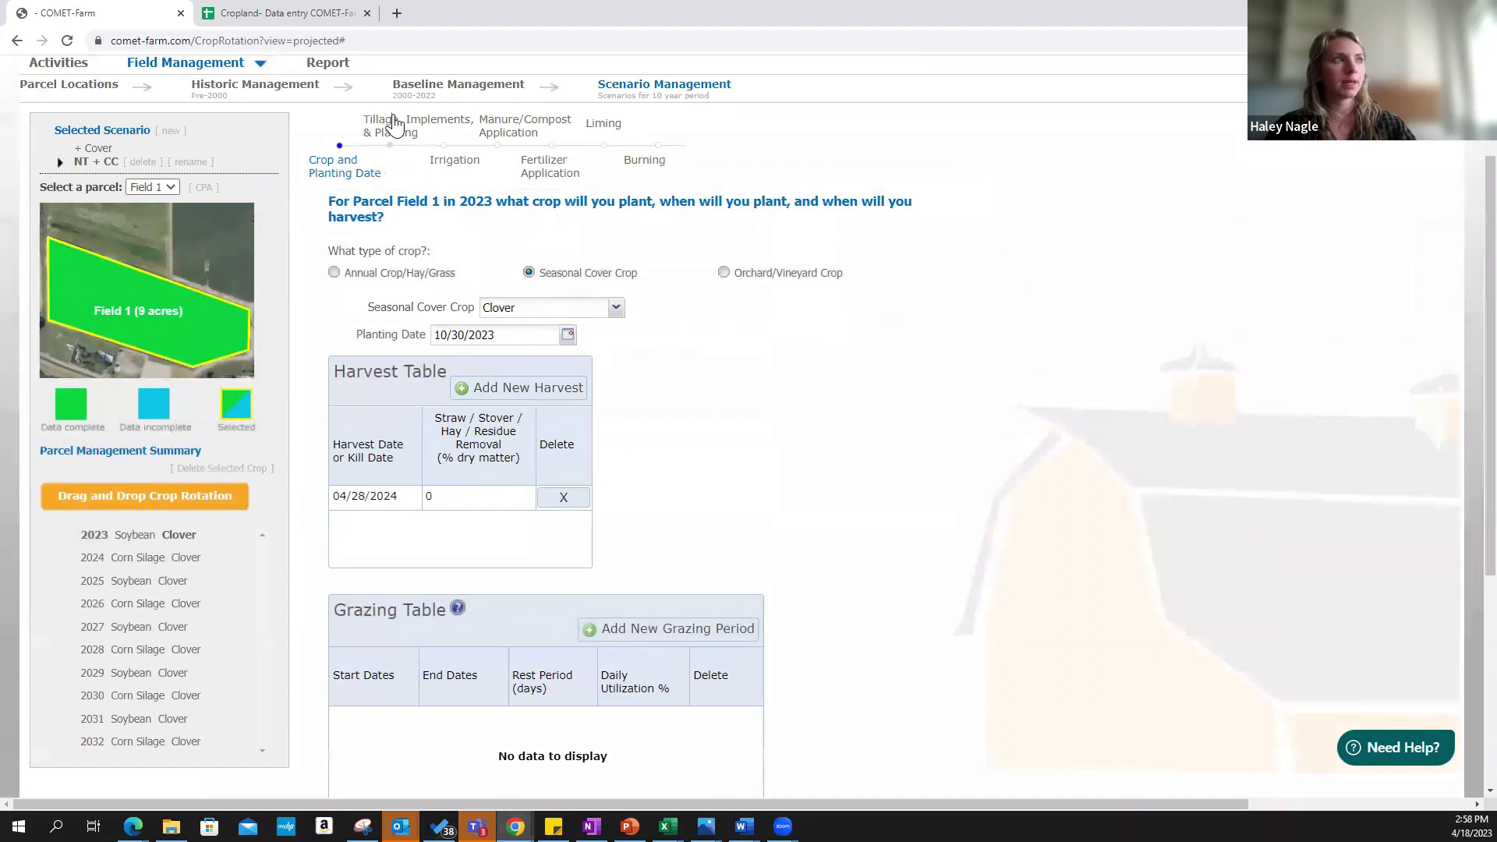
left_click(392, 128)
left_click(176, 581)
left_click(382, 131)
left_click(134, 652)
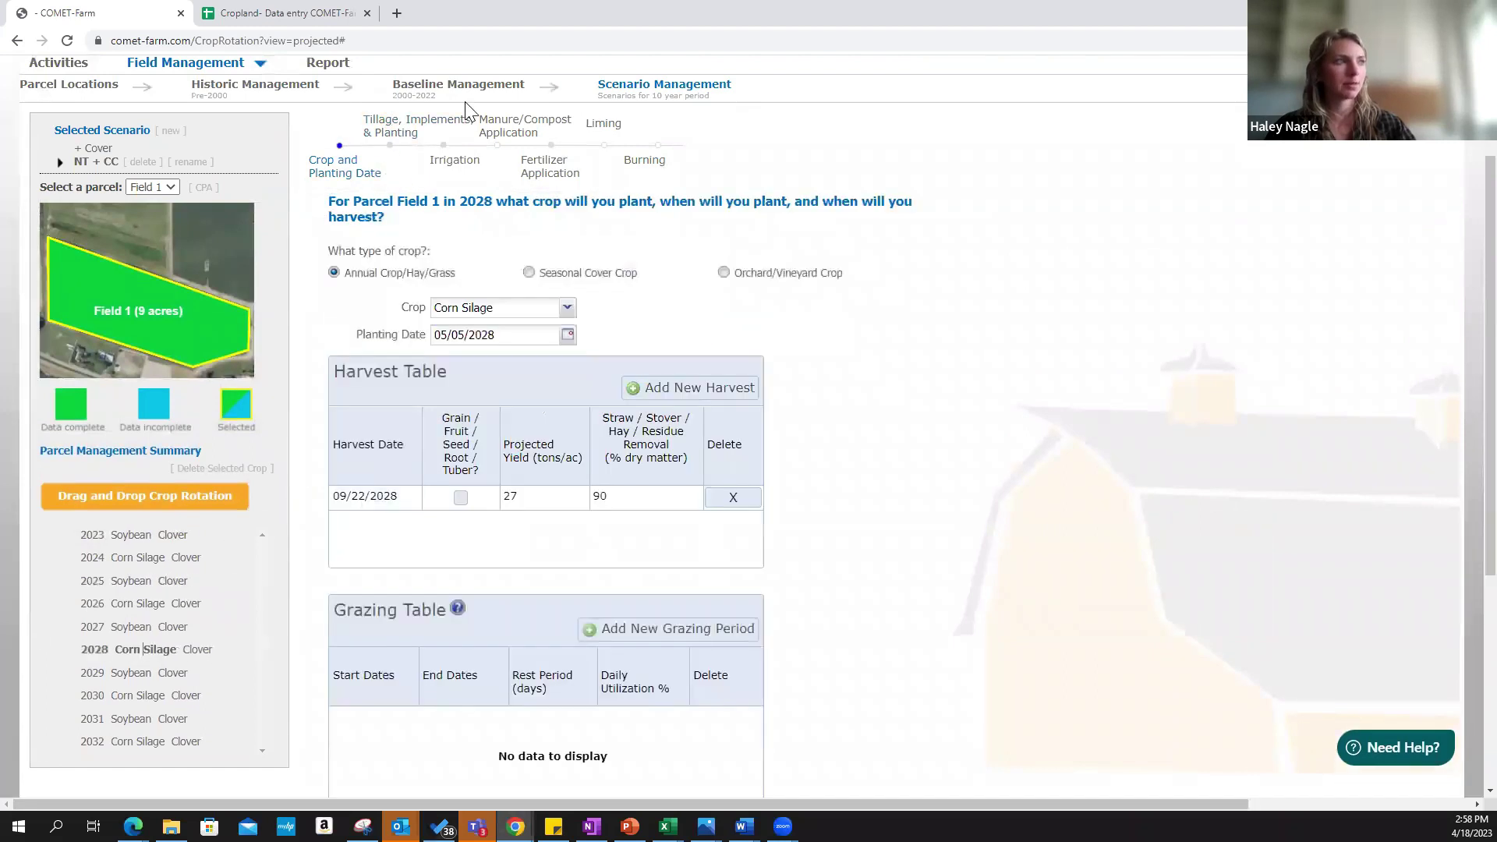
left_click(392, 132)
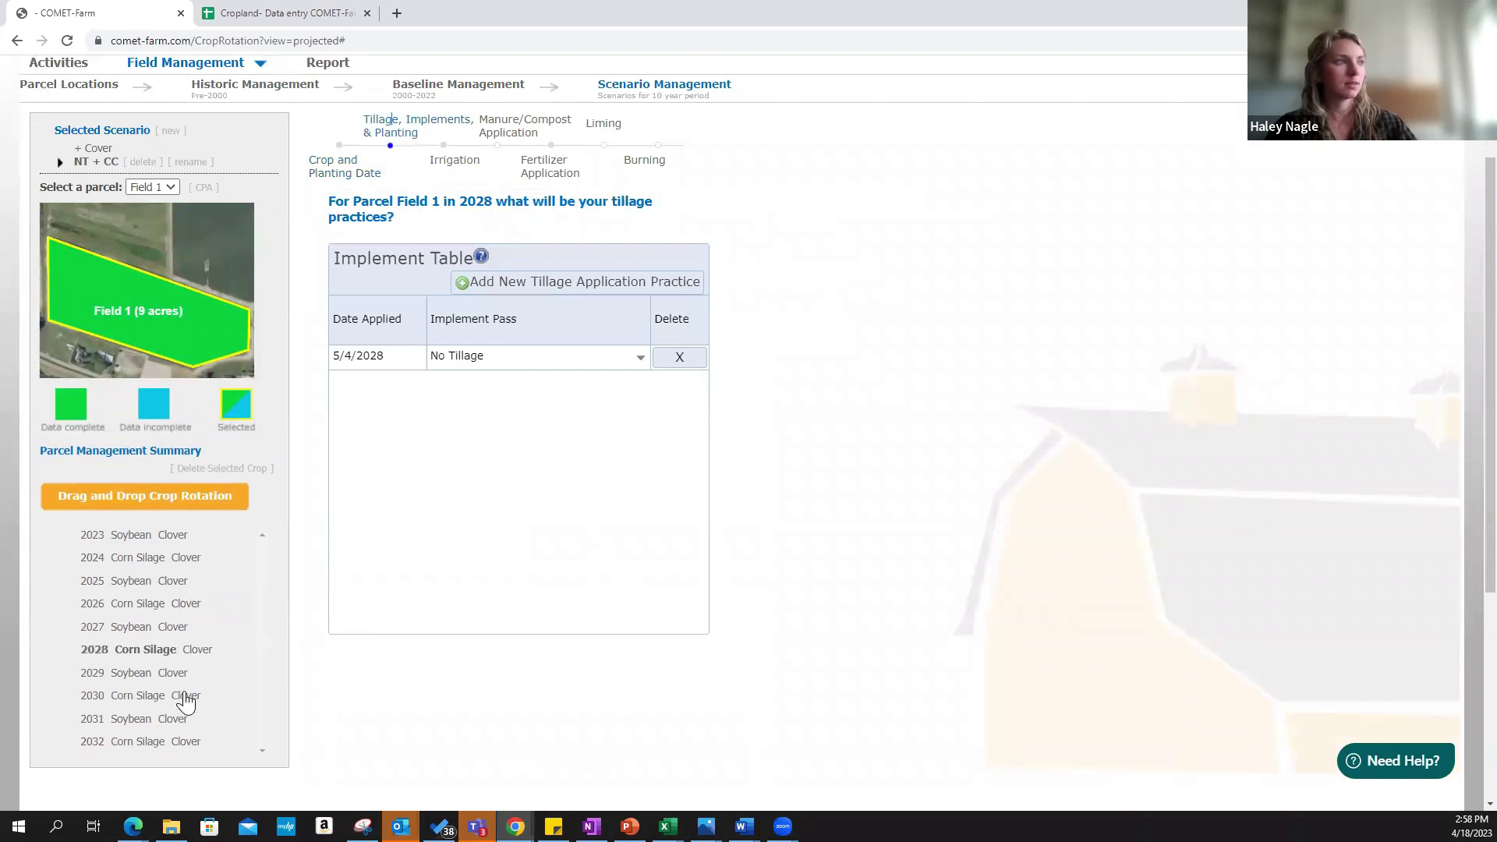
left_click(191, 696)
left_click(392, 134)
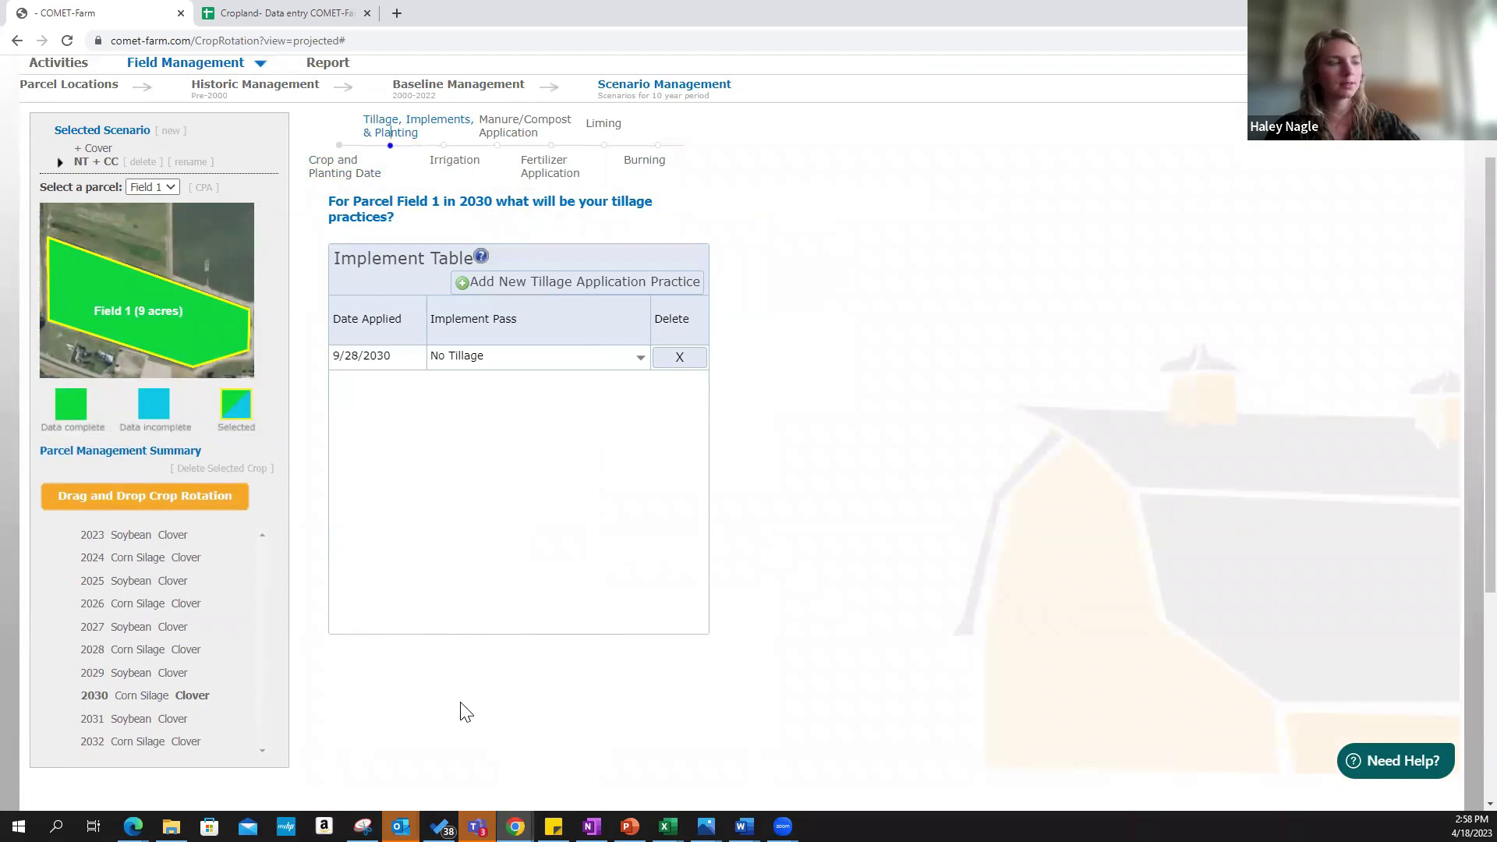
Finish 2030 without an additional crop or copying its management, and continue to the report
scroll(545, 678, "down", 2)
scroll(748, 515, "up", 4)
scroll(741, 527, "down", 1)
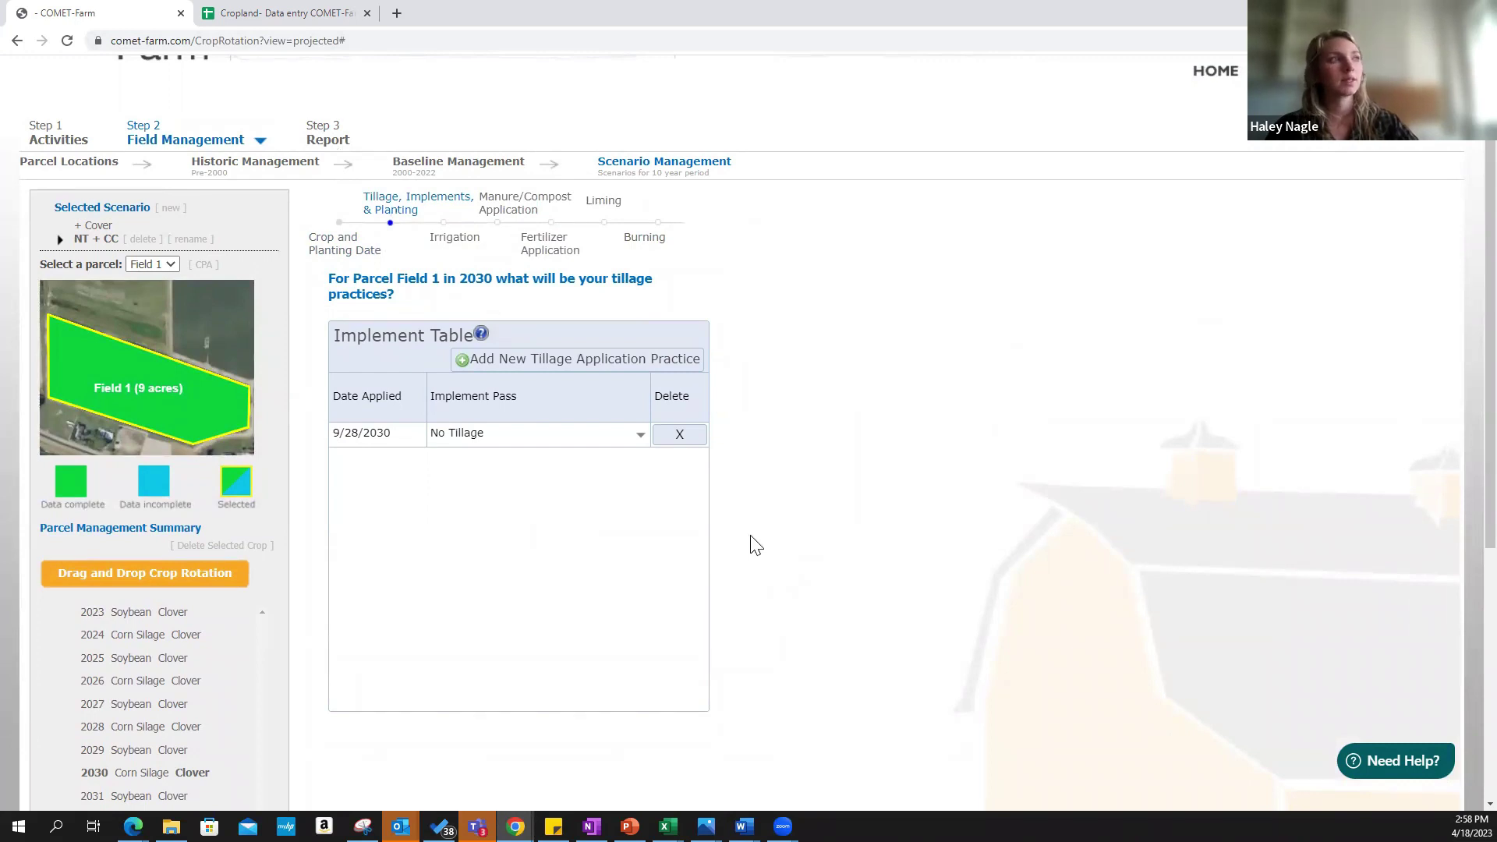
scroll(781, 662, "down", 2)
scroll(665, 756, "down", 2)
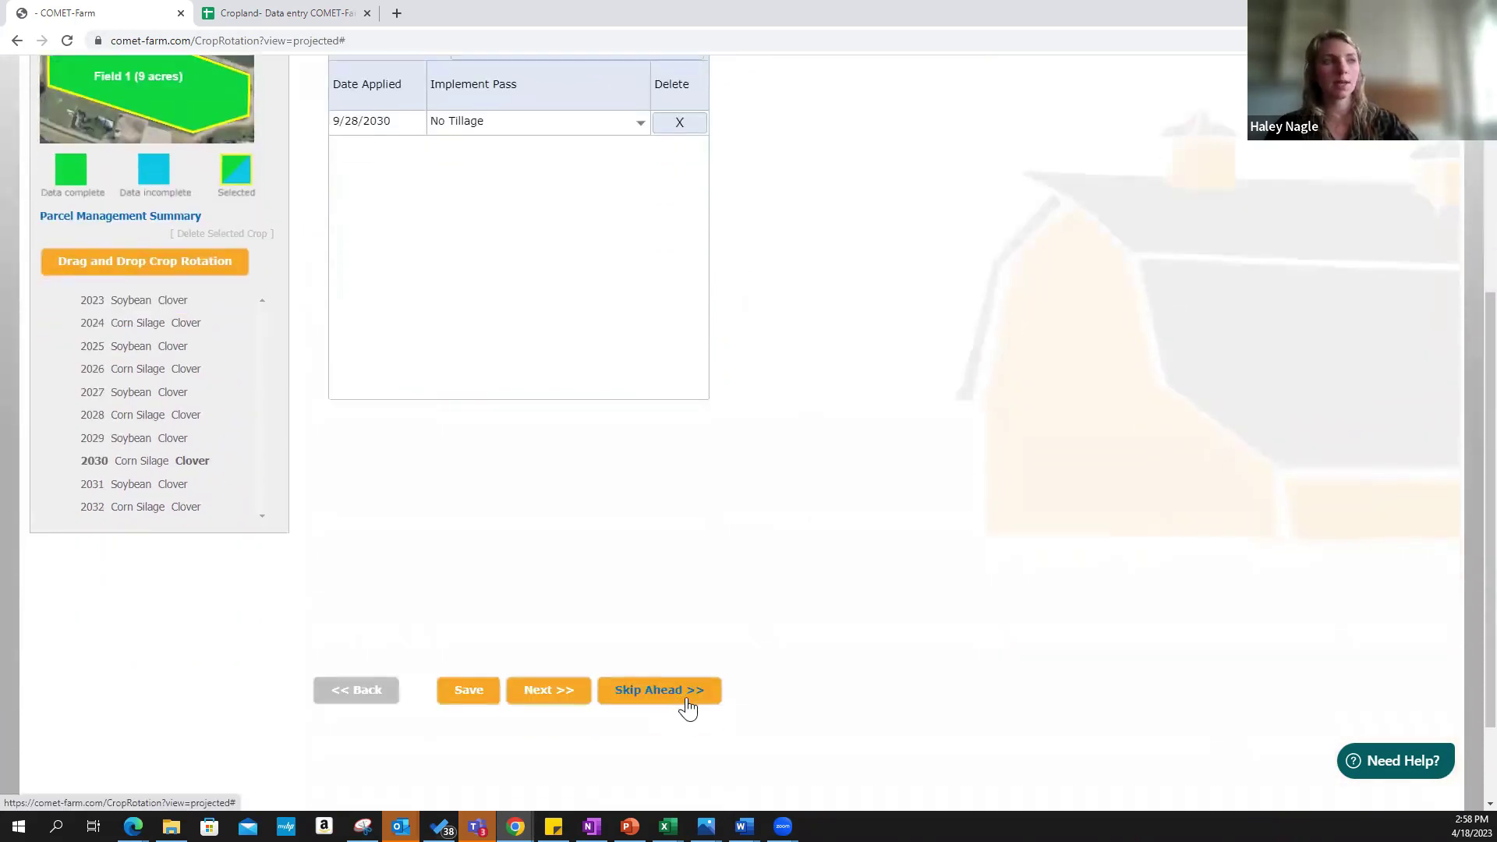
left_click(683, 705)
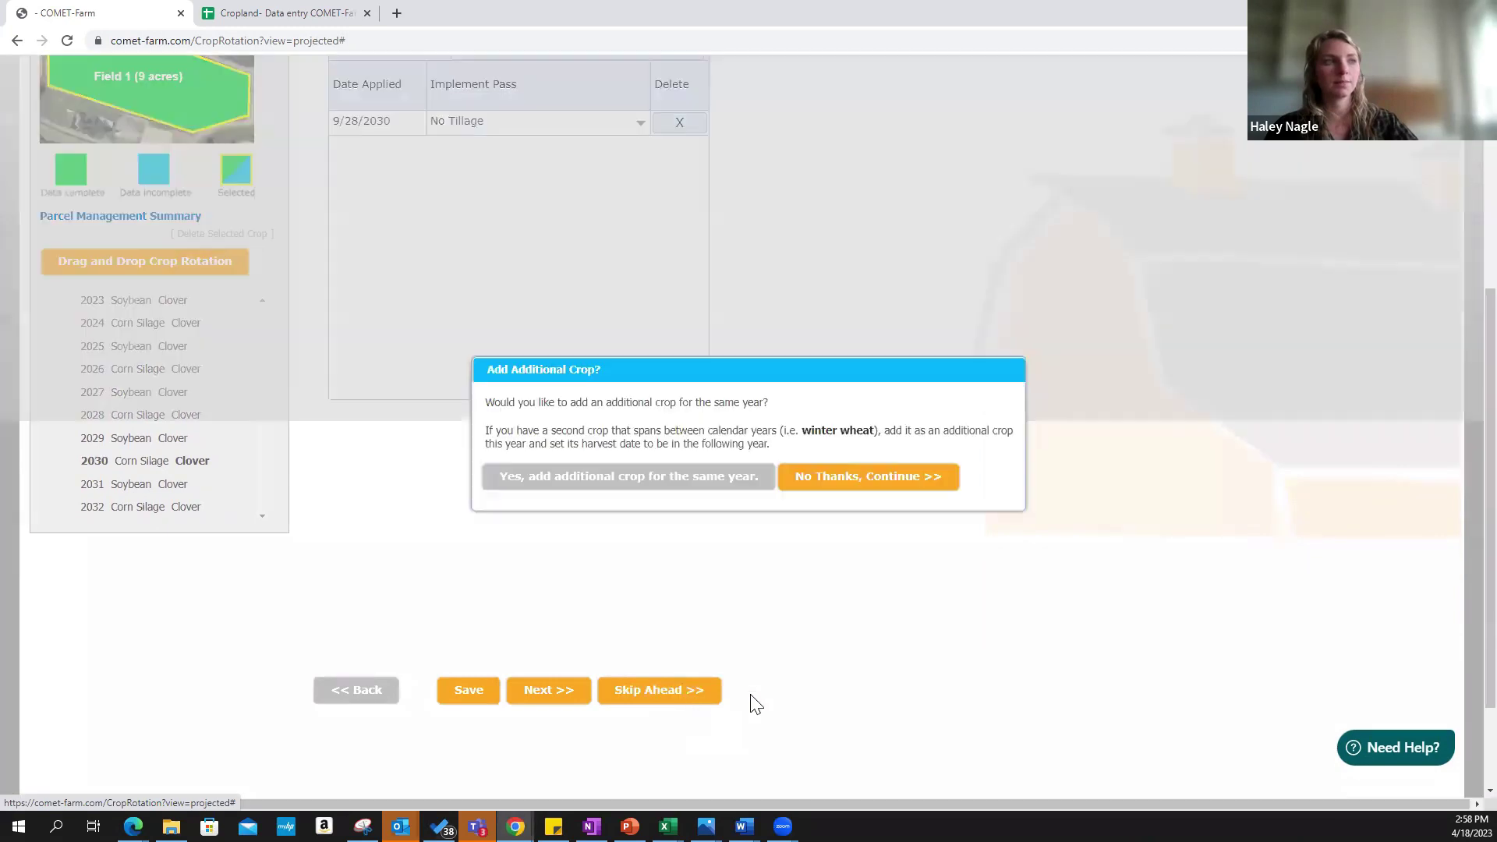
left_click(869, 477)
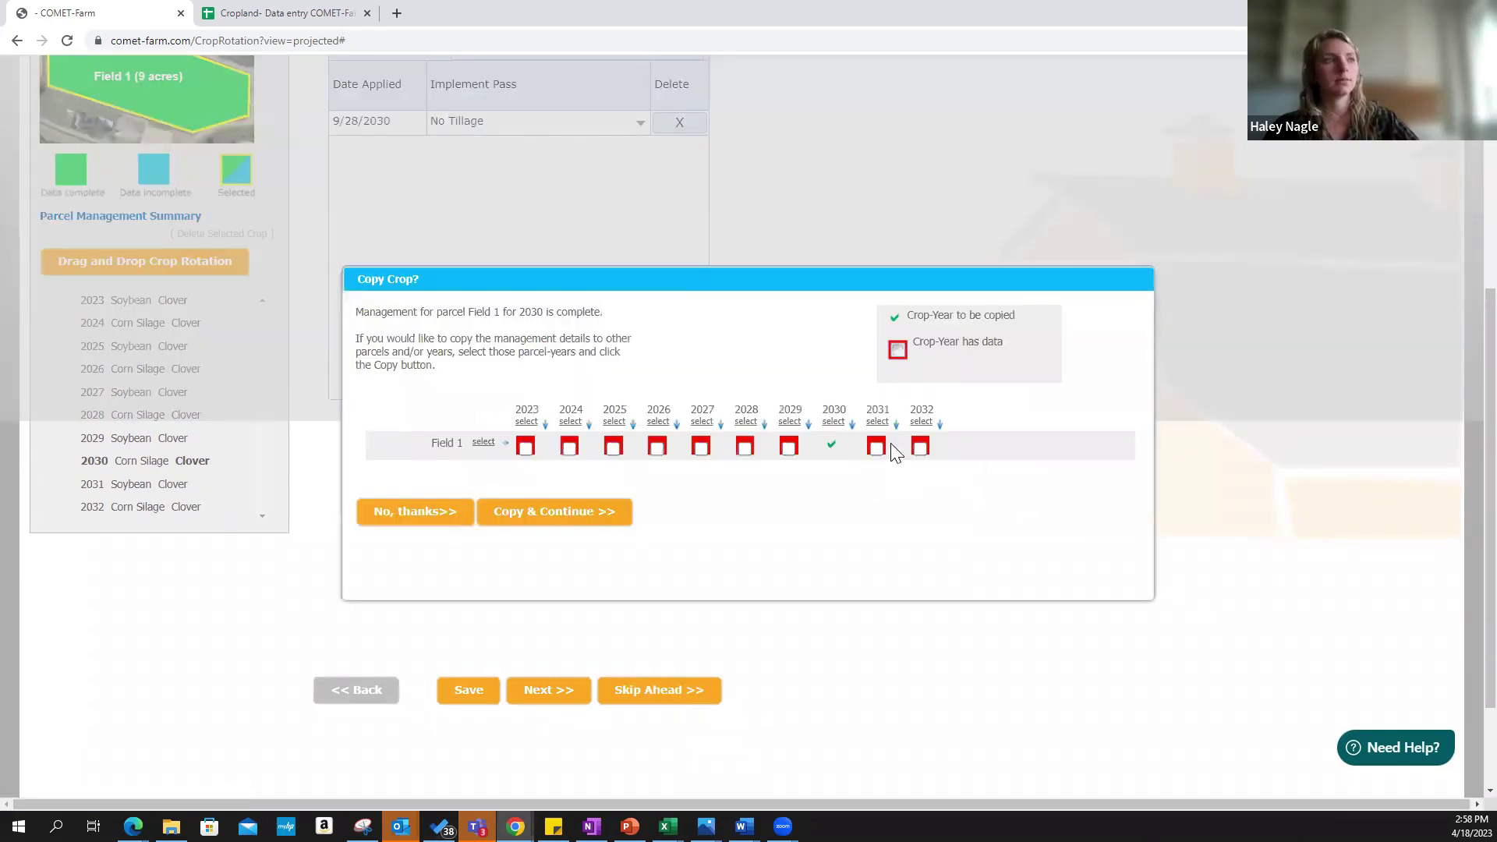
left_click(398, 520)
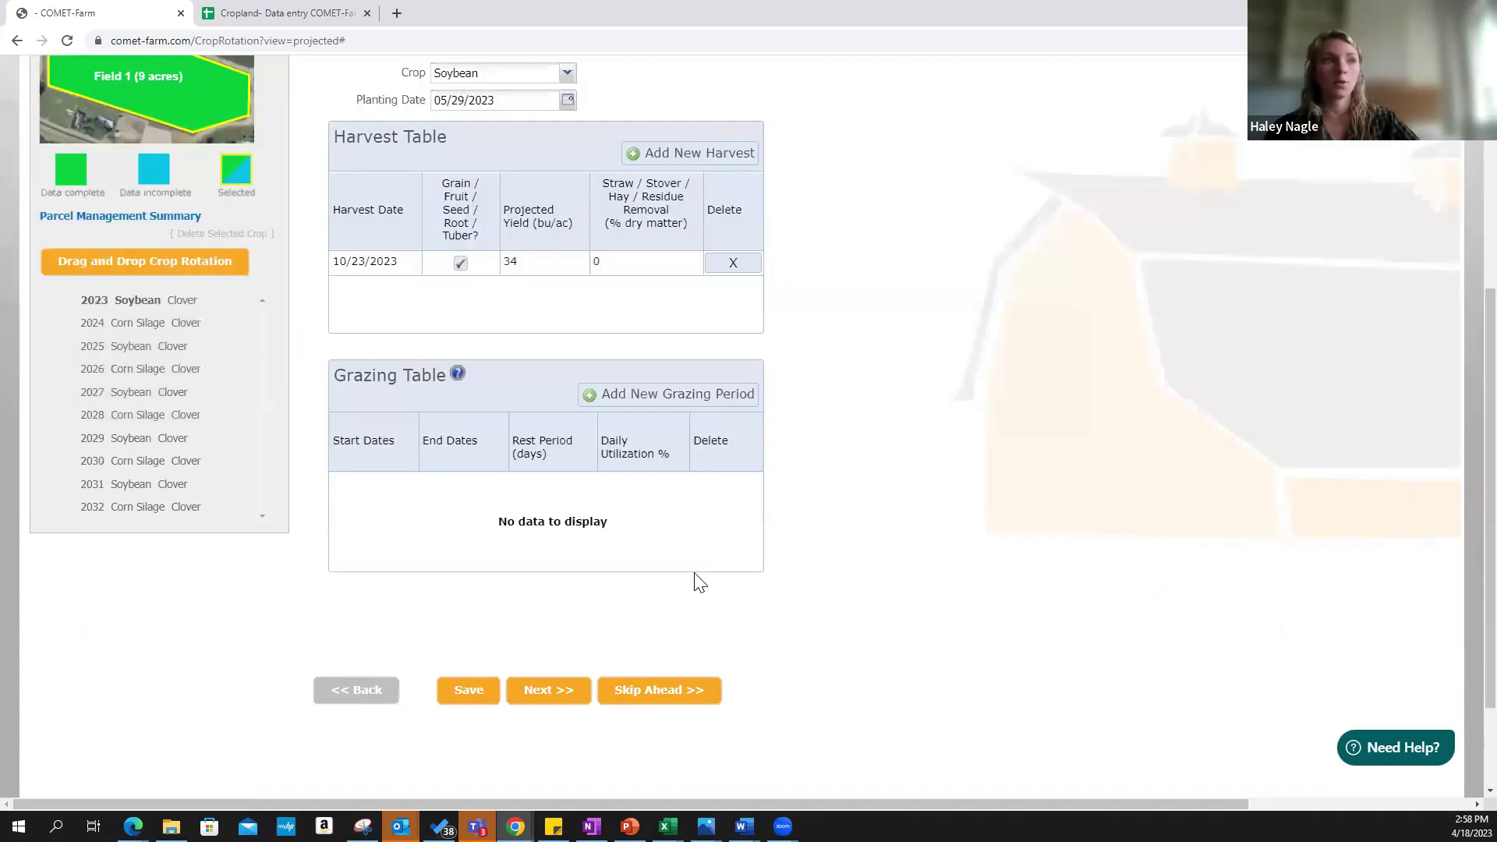
scroll(1012, 499, "up", 1)
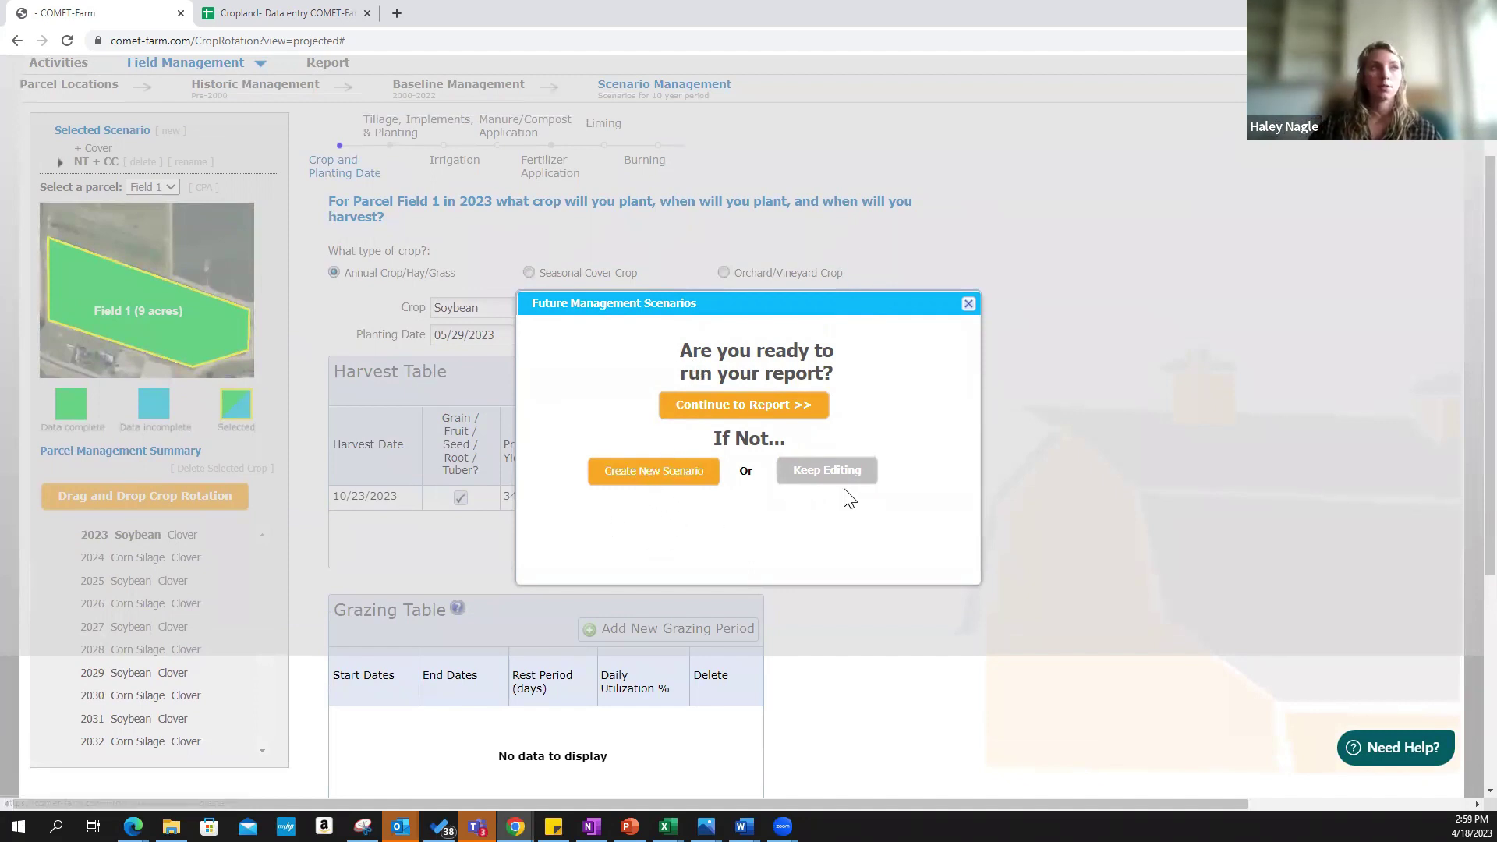
left_click(778, 418)
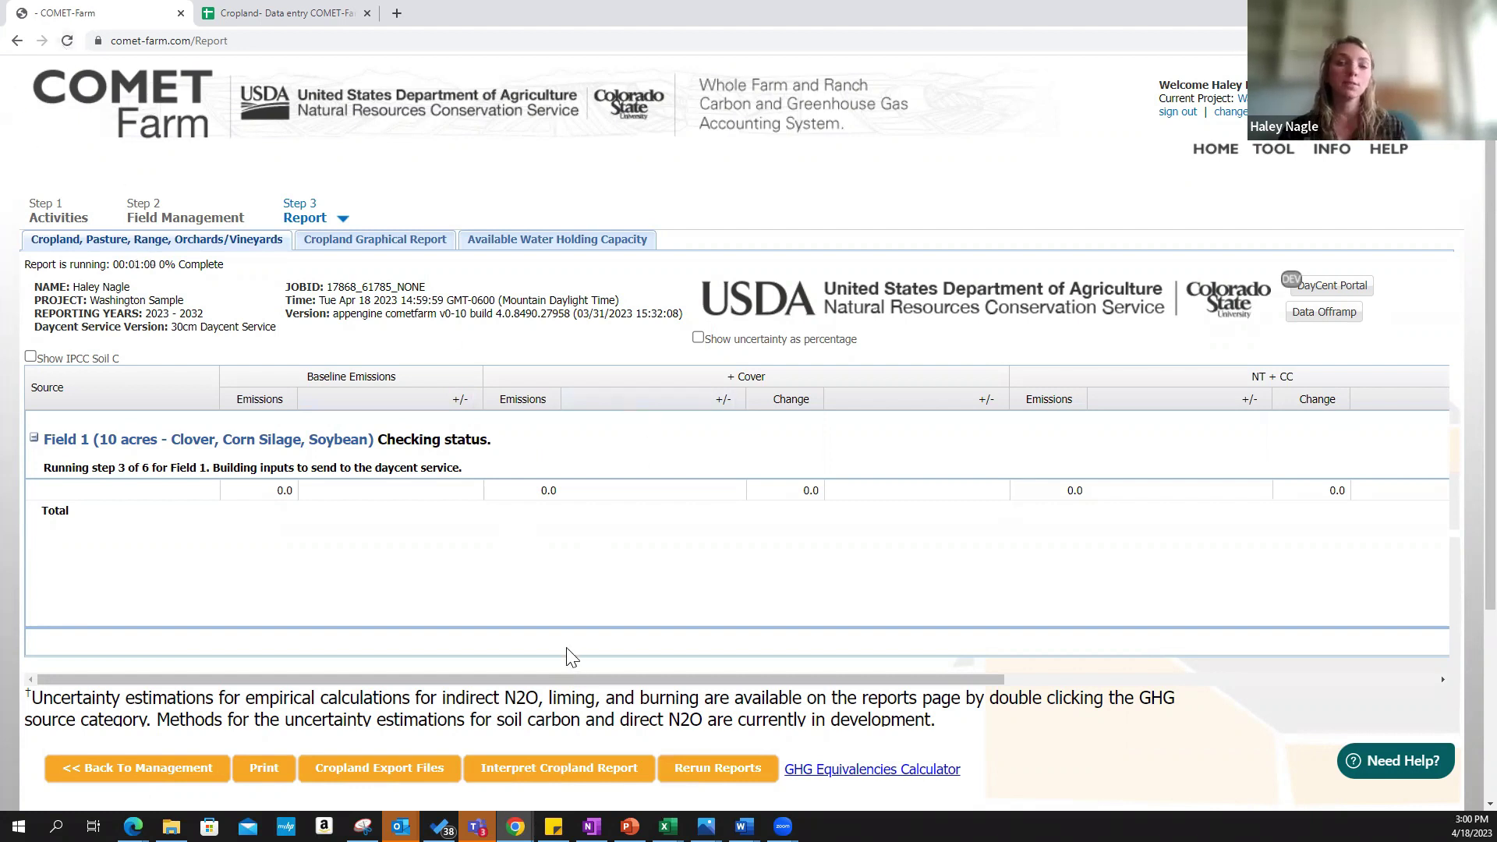
Look at the COMET-Tools Support help window and close it again
left_click(1387, 771)
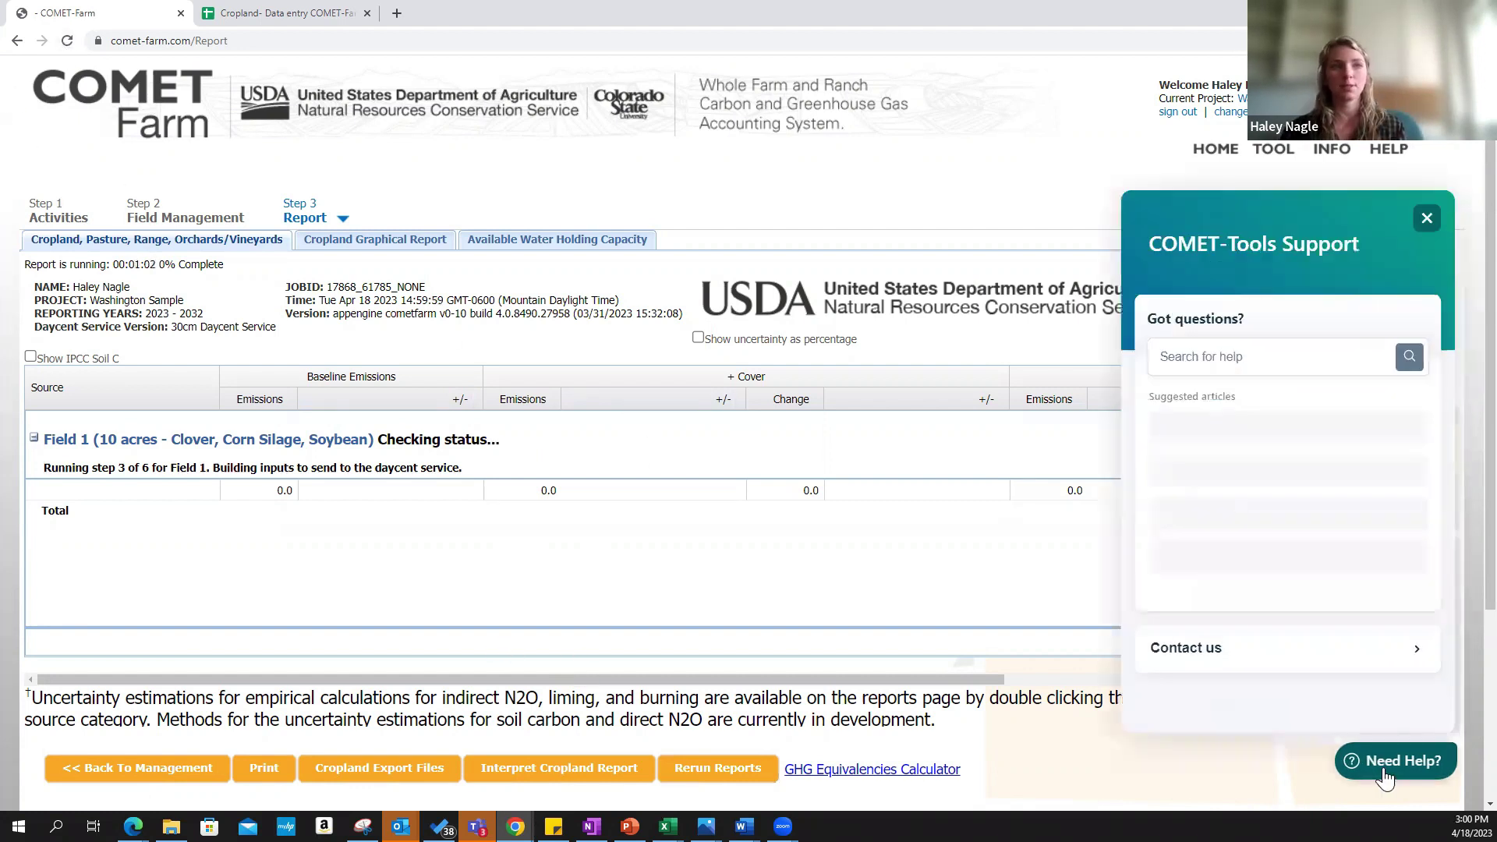
left_click(1387, 768)
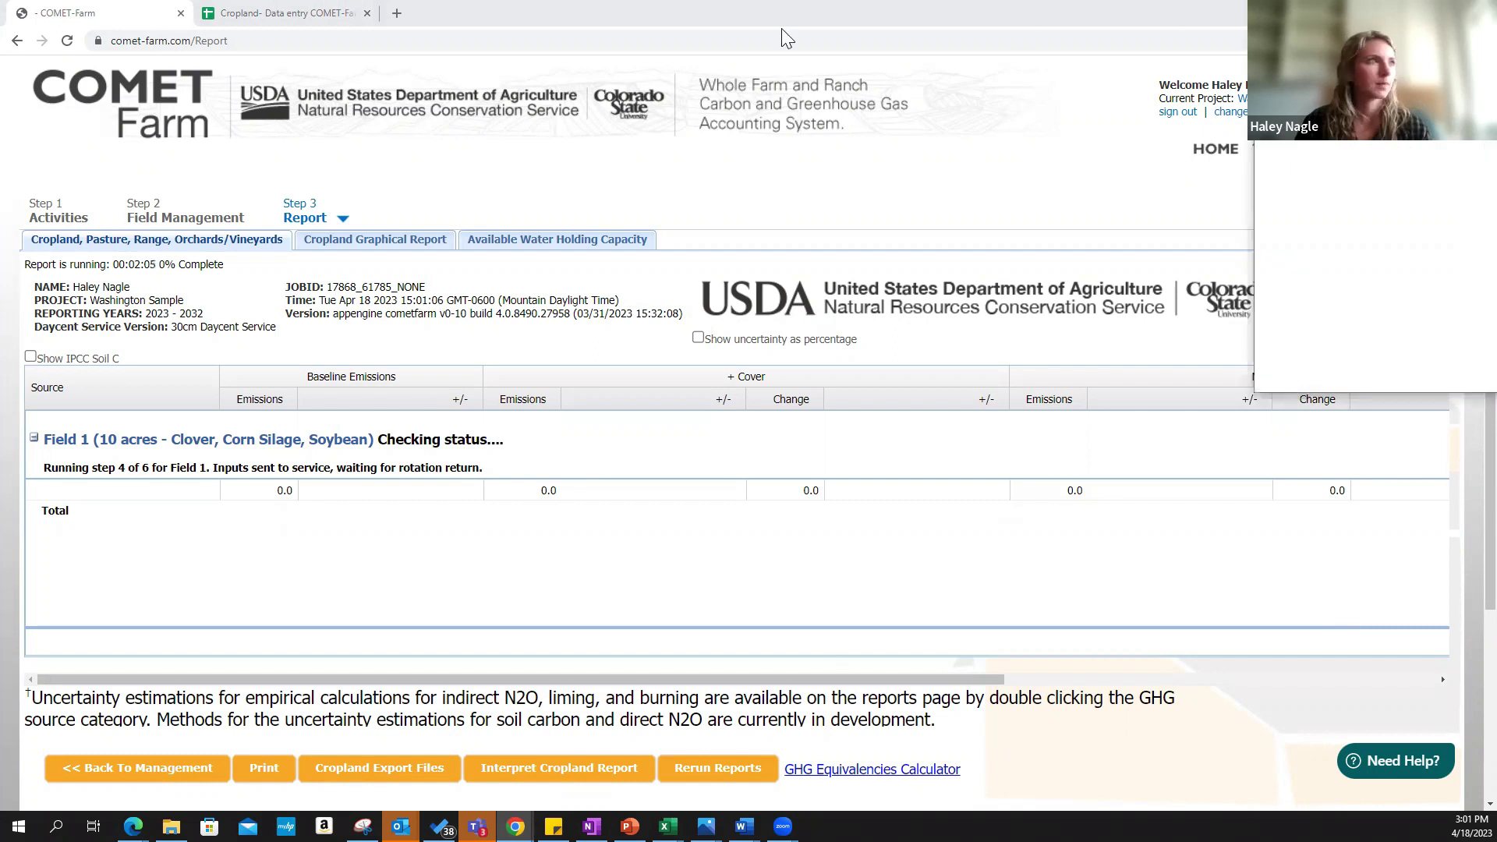
Switch to the COMET Introduction deck in Google Slides, find slide 27 on GHG estimation methods and present from it
left_click_drag(778, 36, 768, 27)
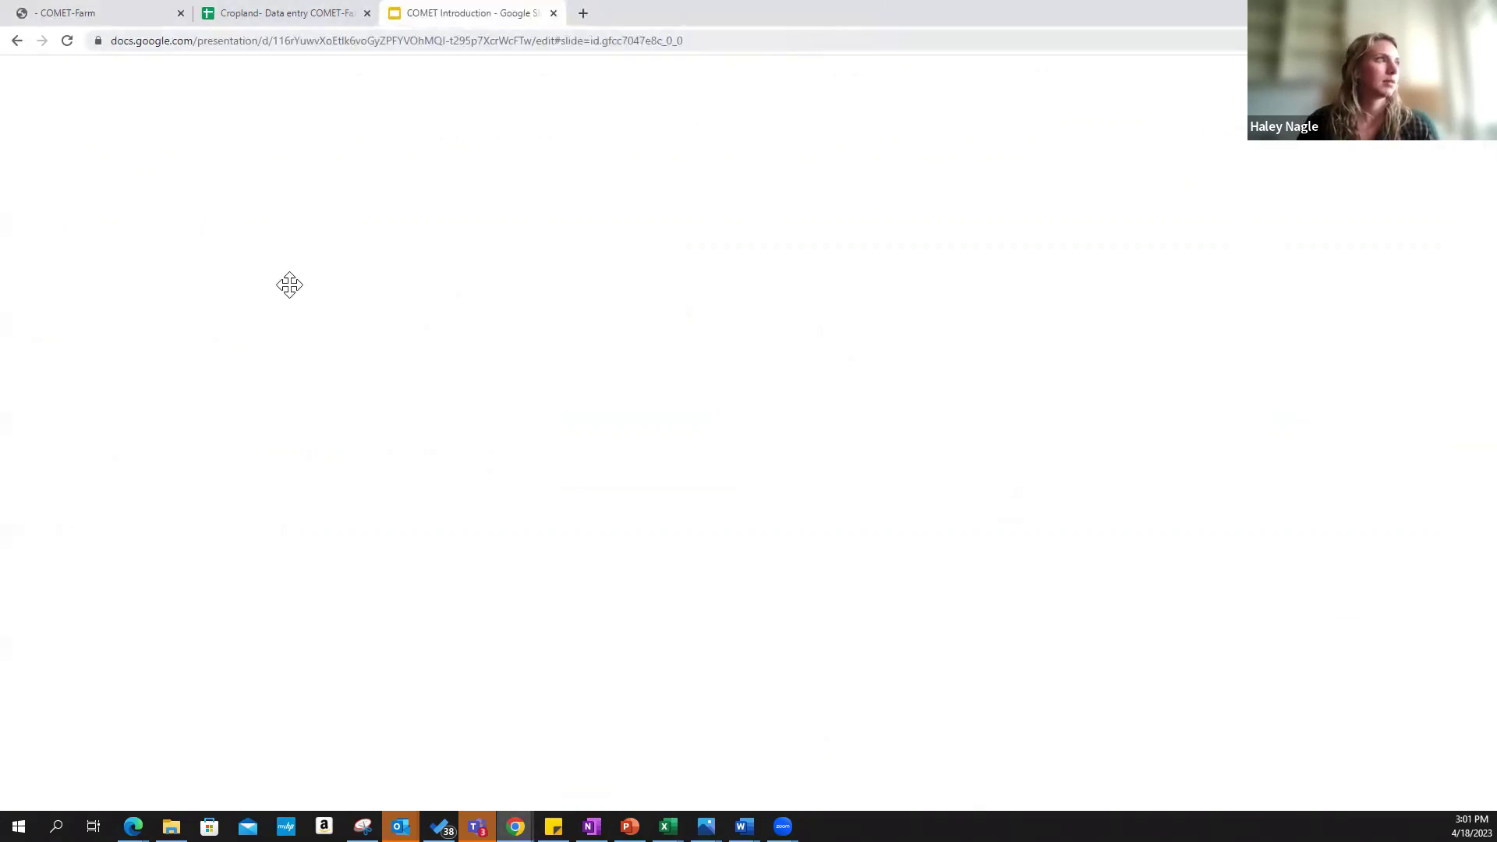
scroll(60, 313, "down", 10)
scroll(70, 417, "down", 3)
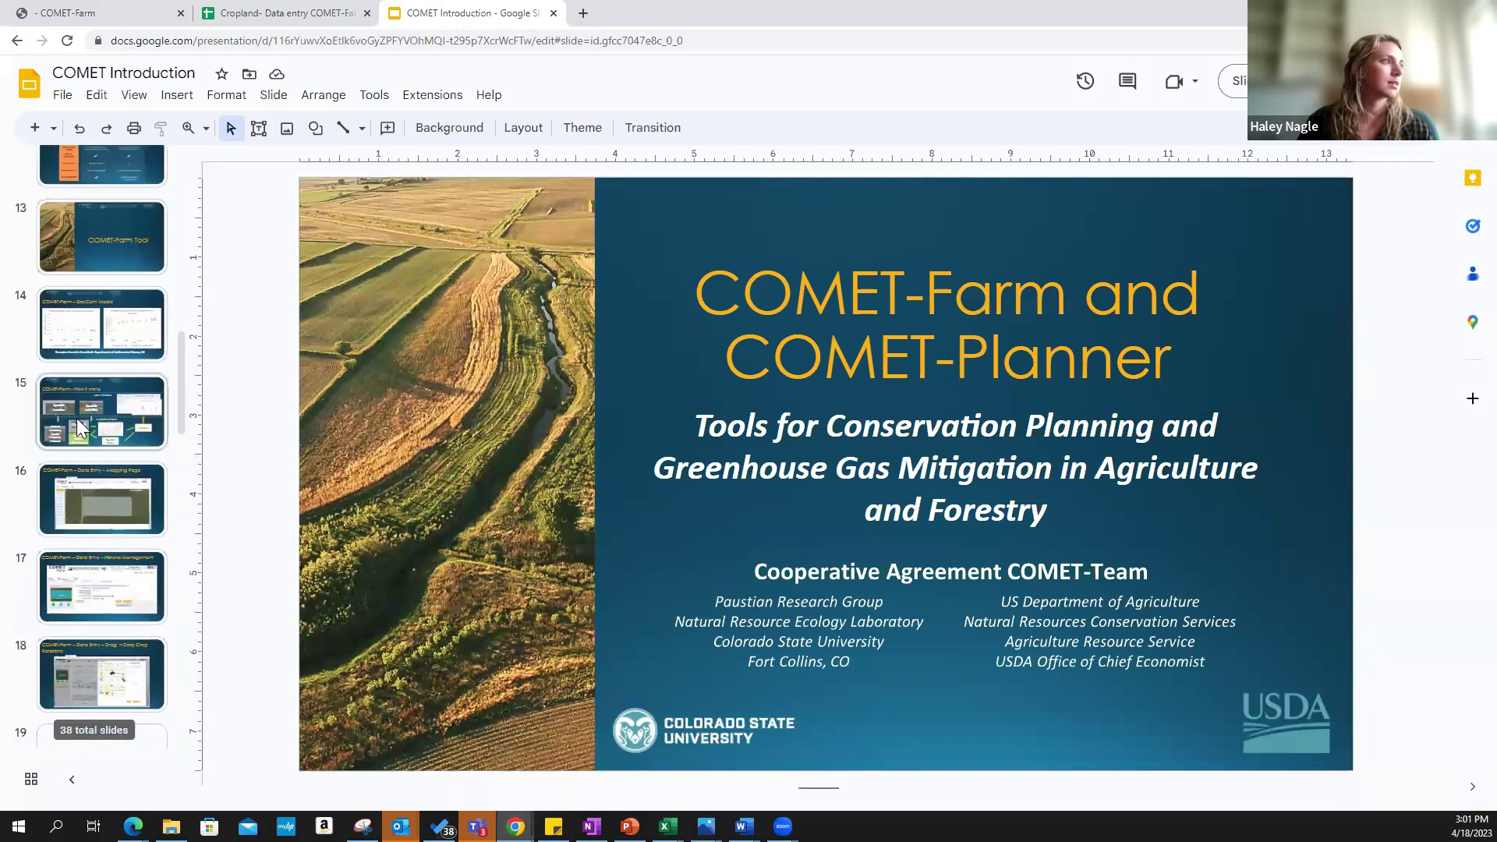
scroll(113, 417, "down", 2)
scroll(104, 463, "down", 4)
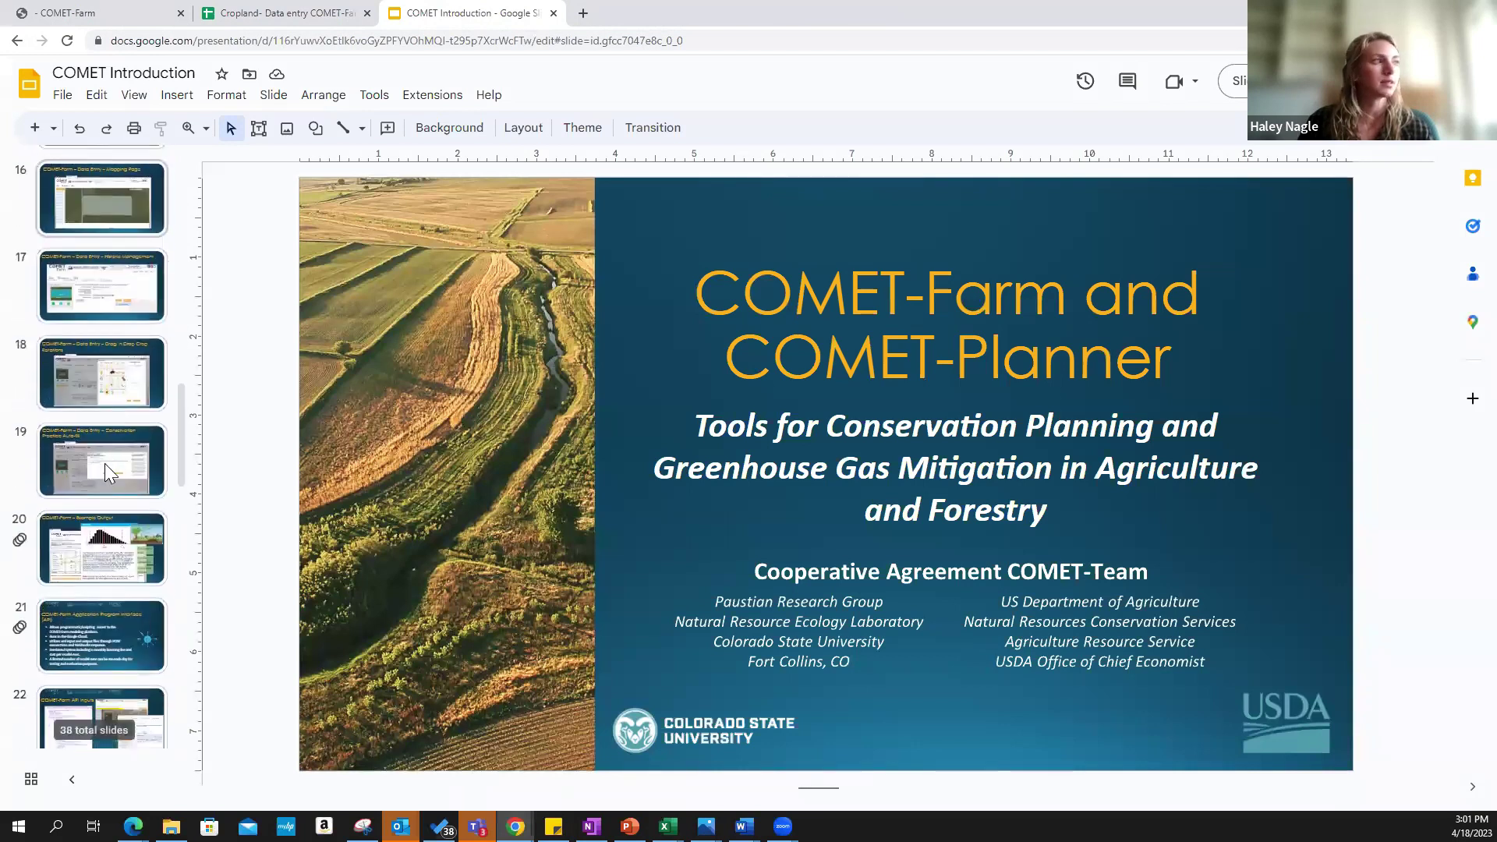
scroll(100, 545, "down", 6)
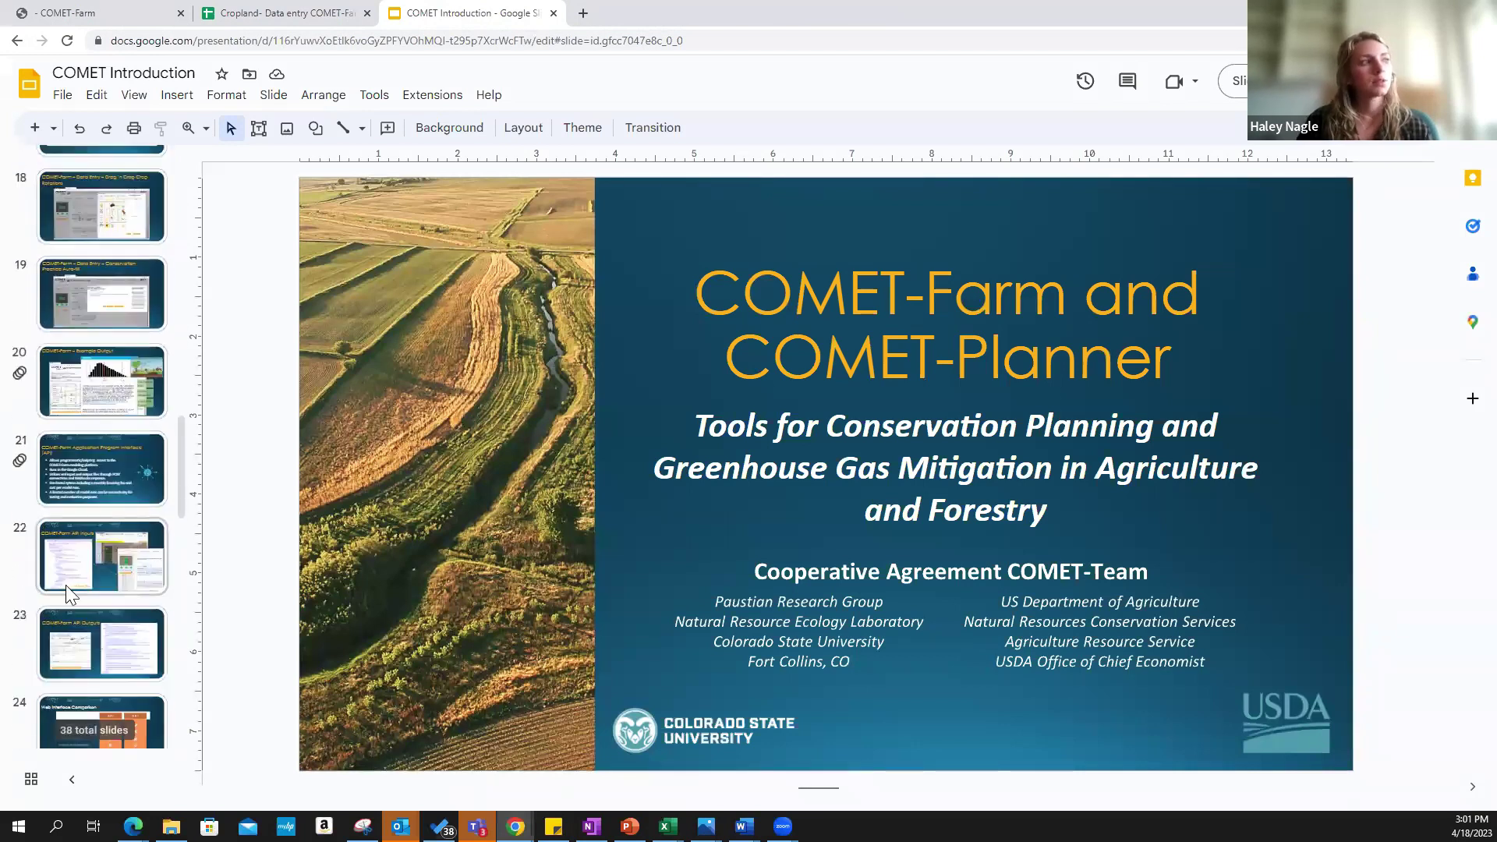
scroll(103, 506, "down", 1)
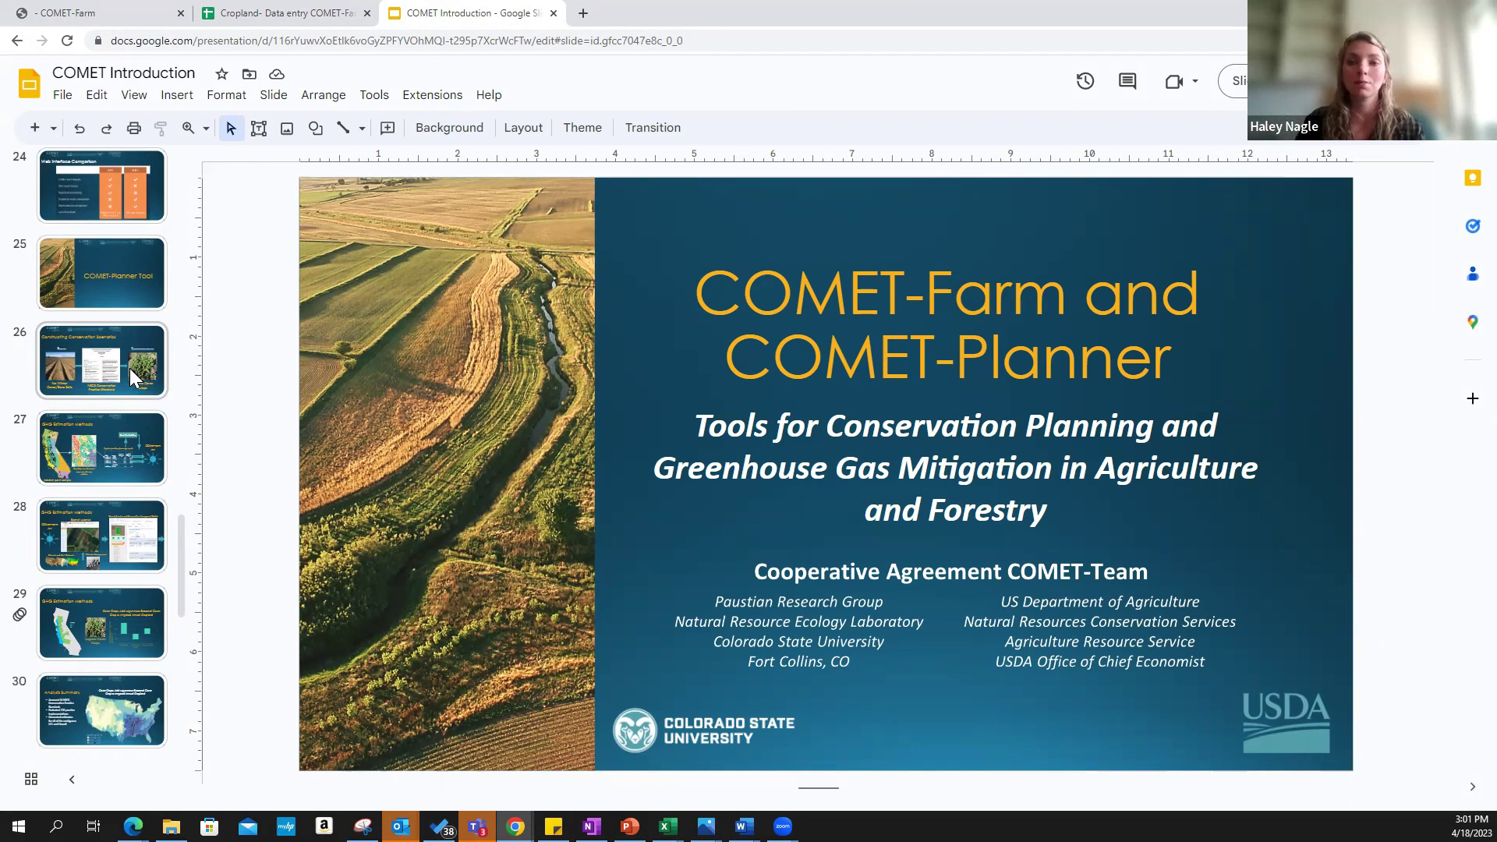
left_click(99, 445)
left_click(1239, 80)
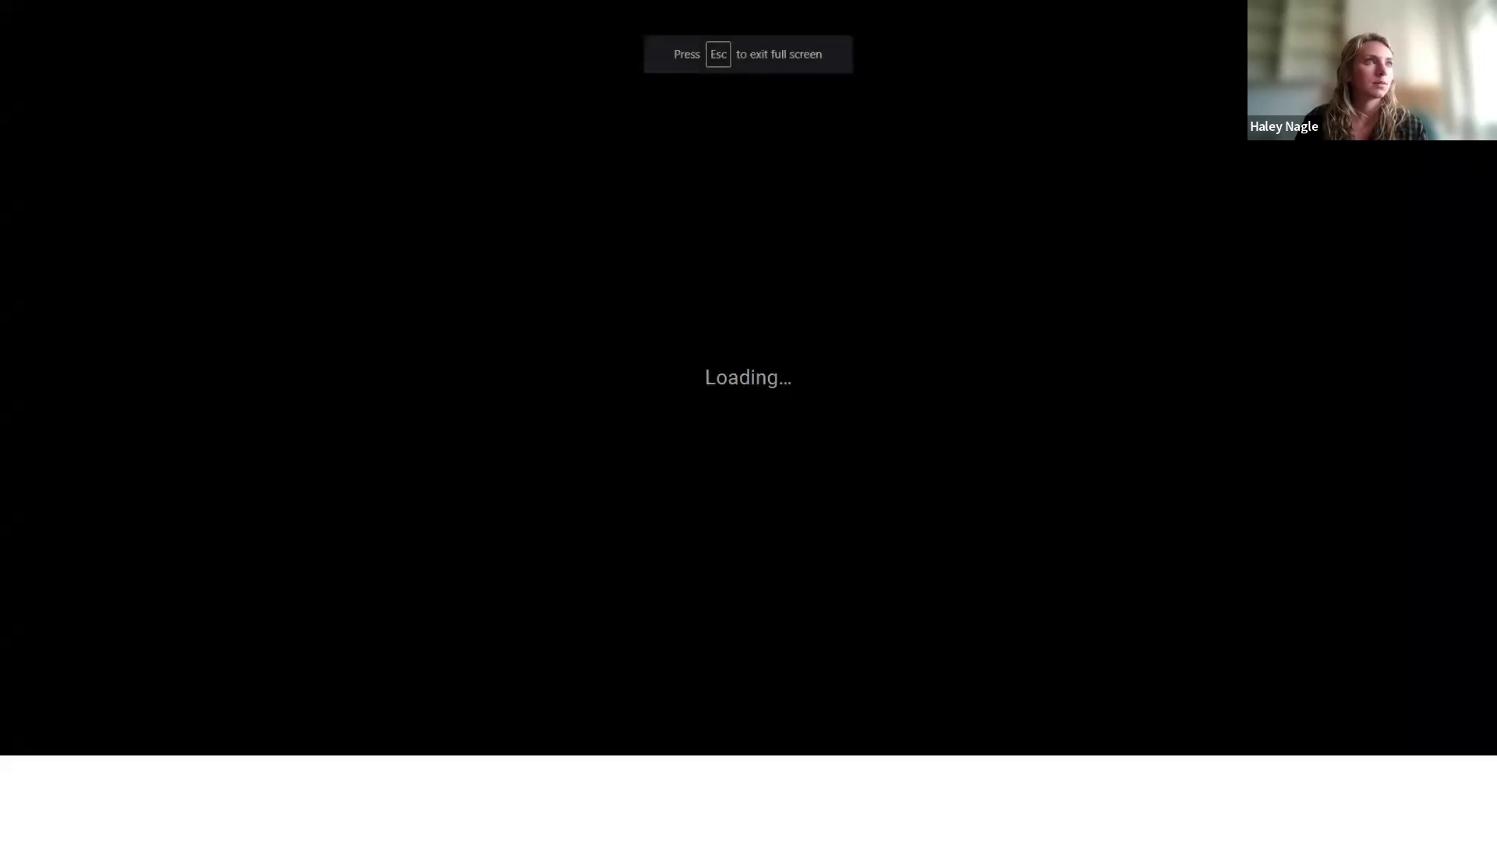
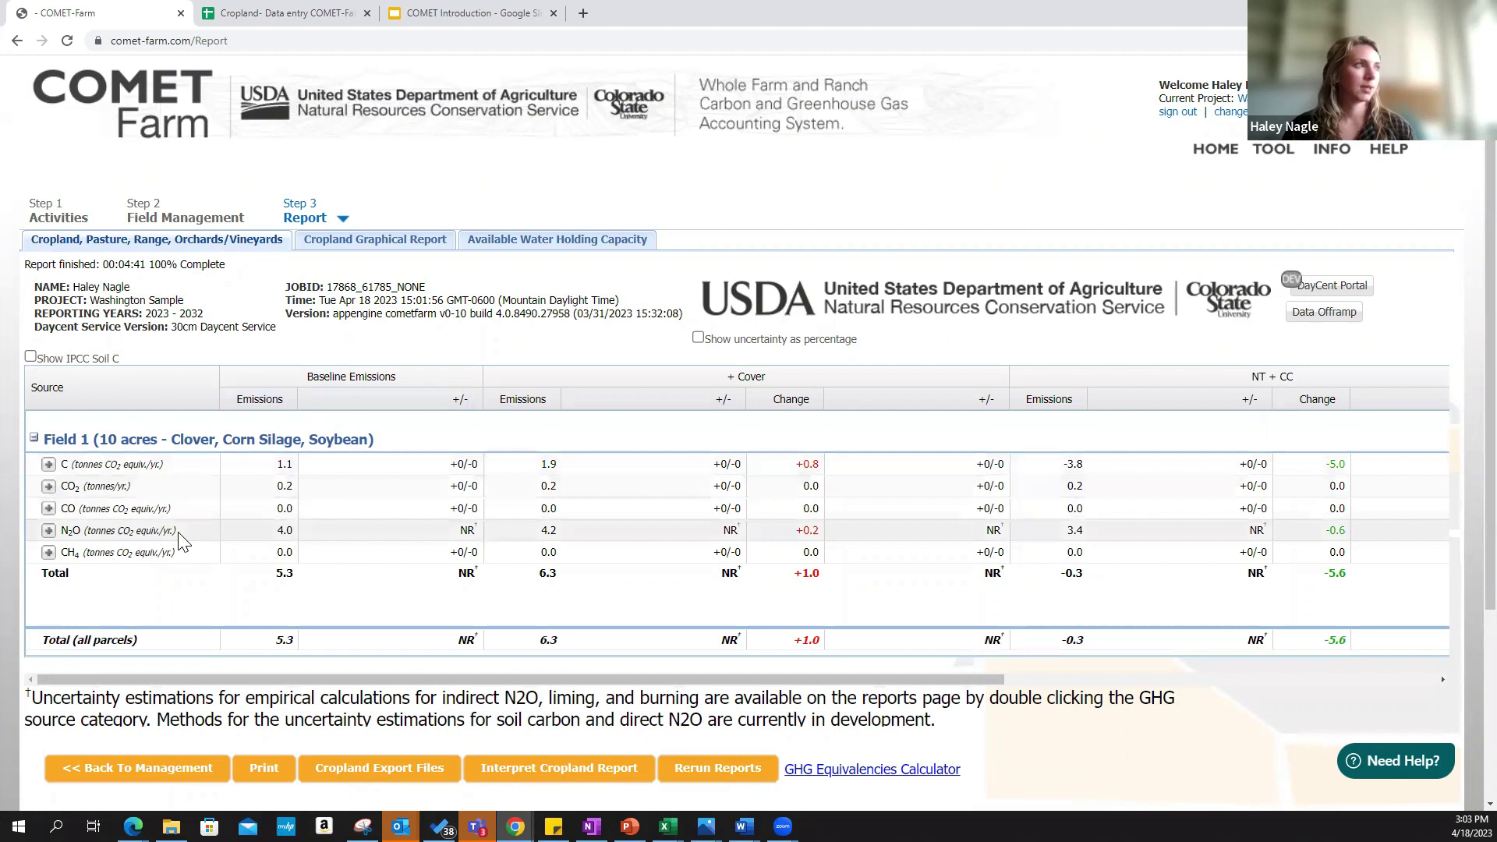
Highlight the run time in the finished COMET-Farm report, and examine Field 1's emissions by expanding and collapsing its source breakdown
left_click_drag(146, 265, 119, 266)
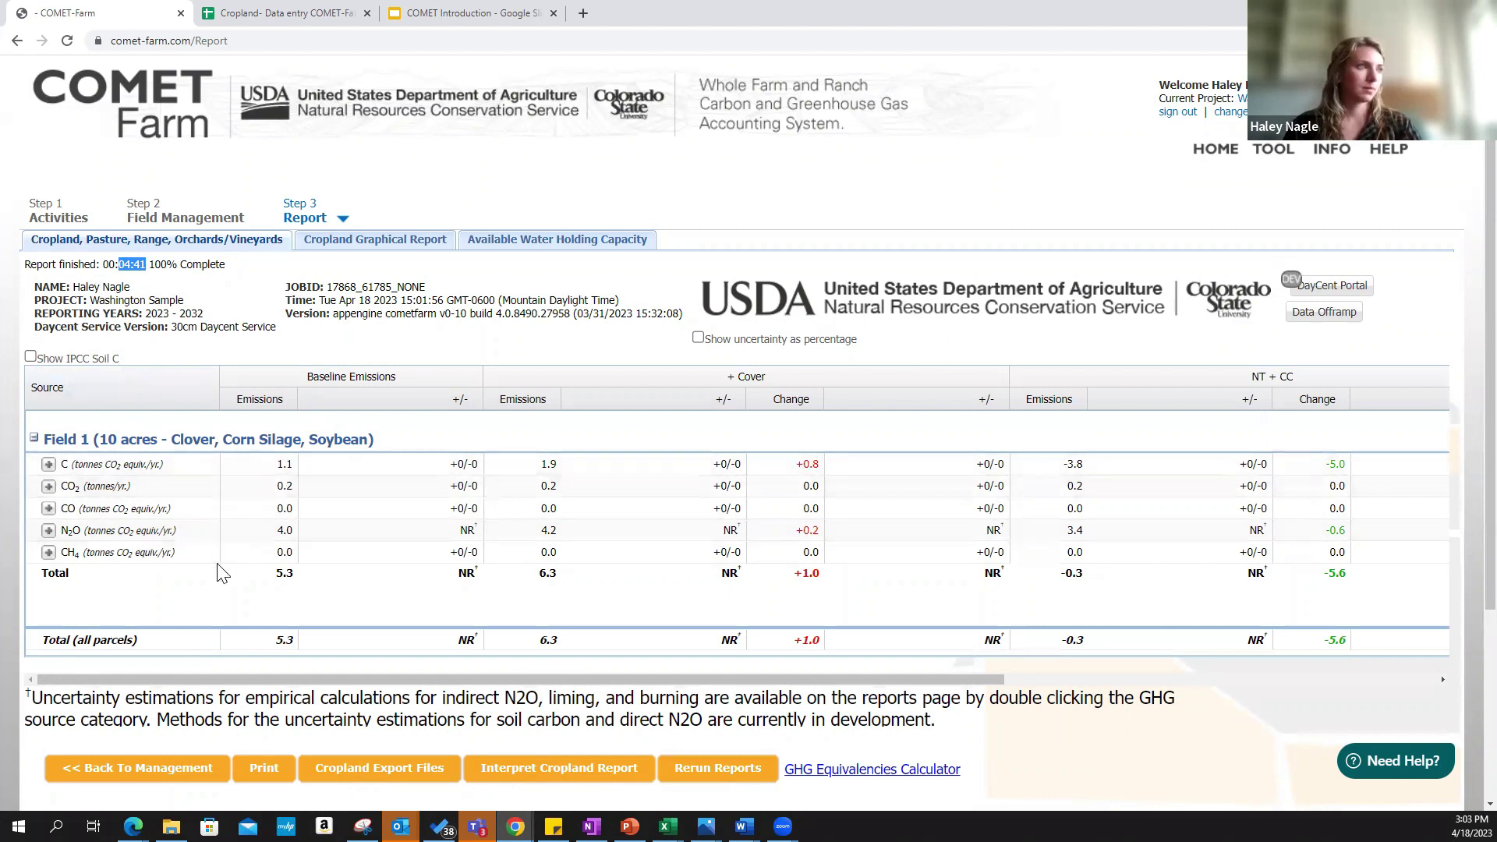
left_click(33, 440)
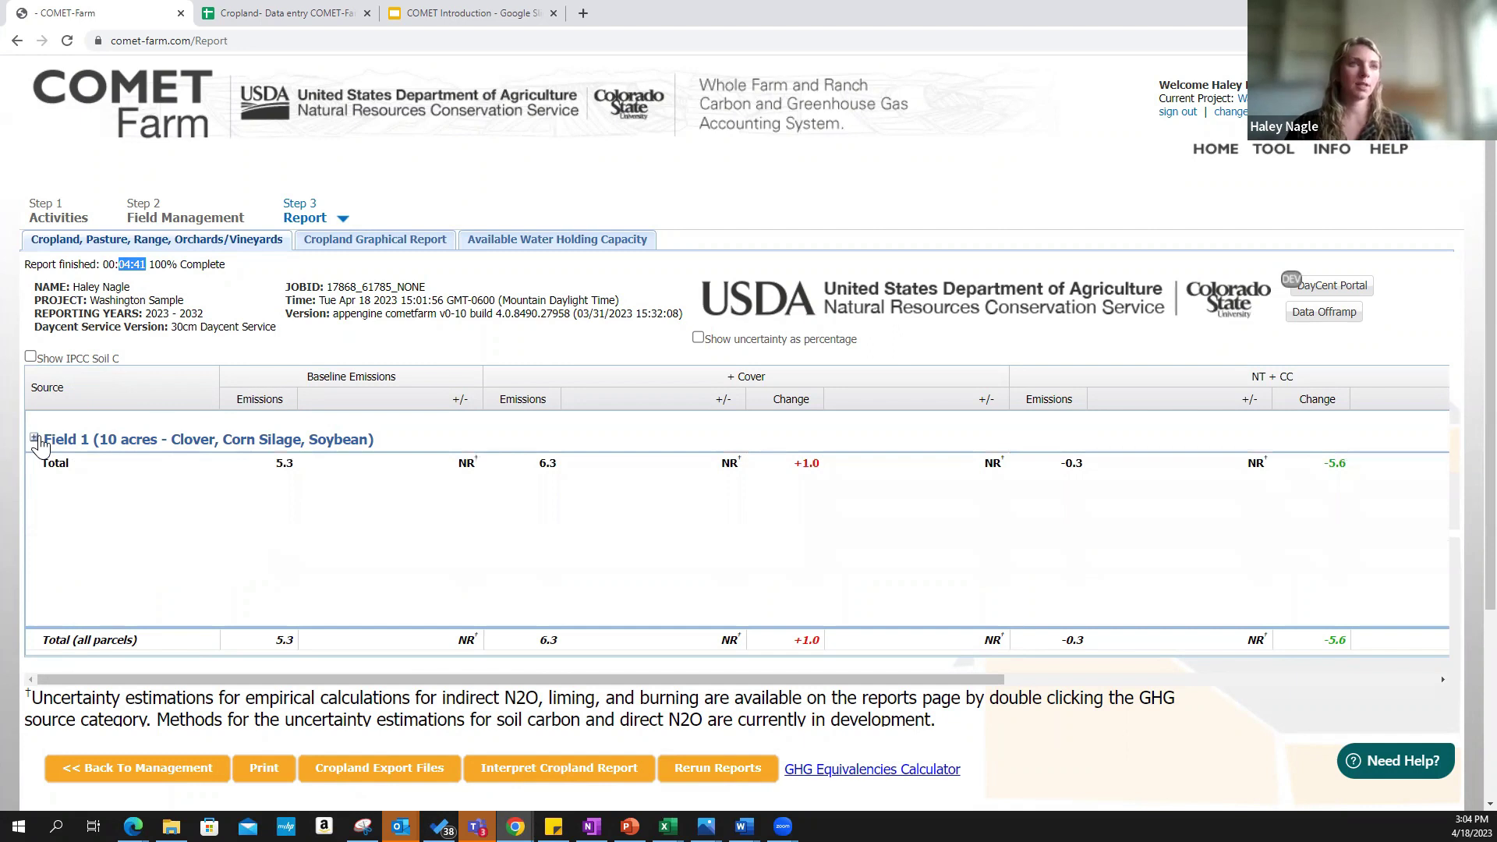
left_click(34, 439)
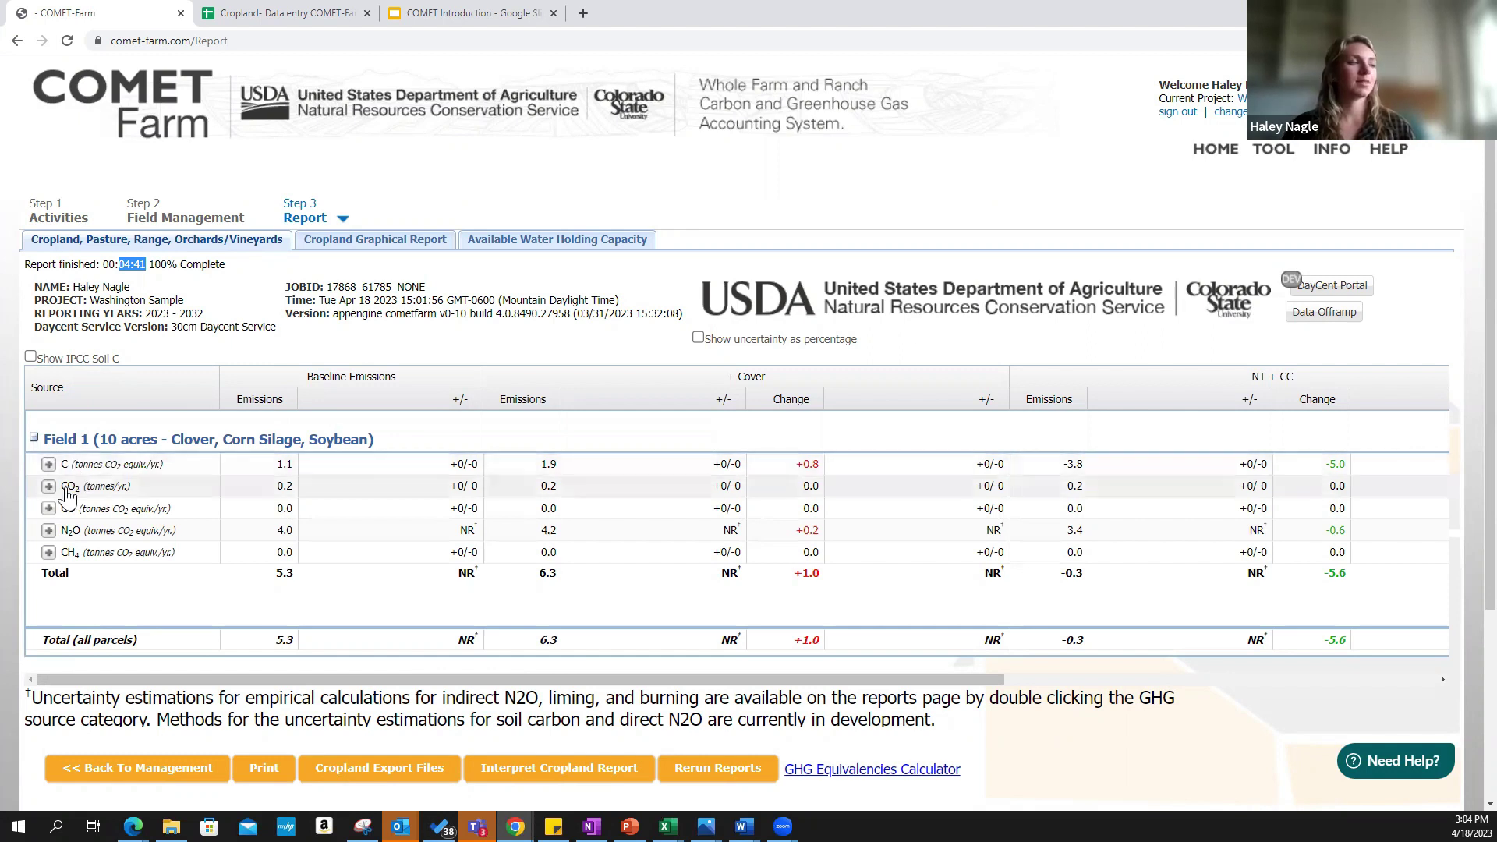
left_click(33, 439)
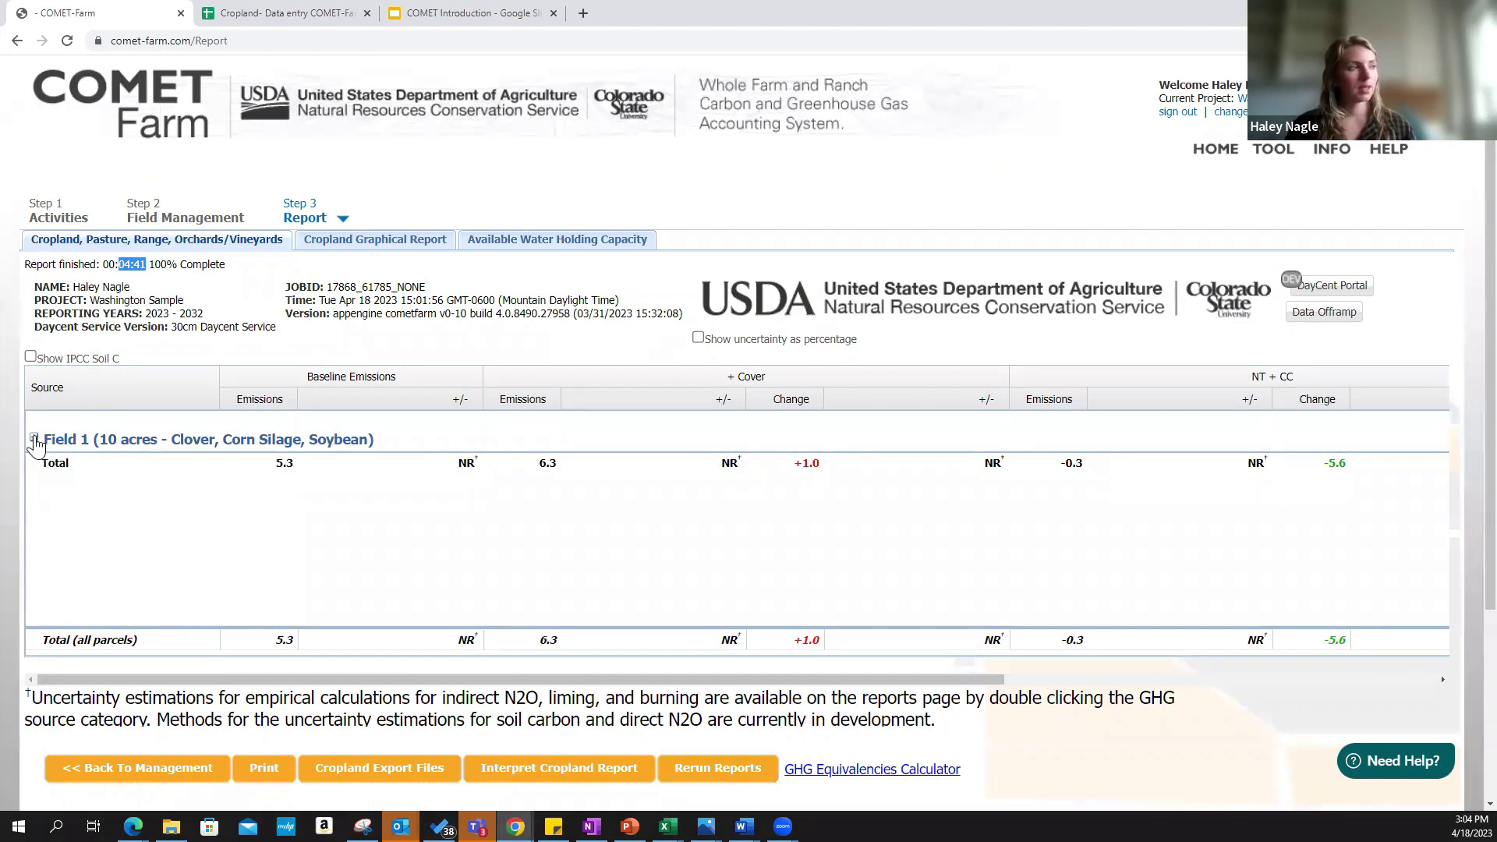
Expand Field 1's emission sources, inspect the C and CO2 sub-categories and collapse both again to compare the scenarios
left_click(34, 440)
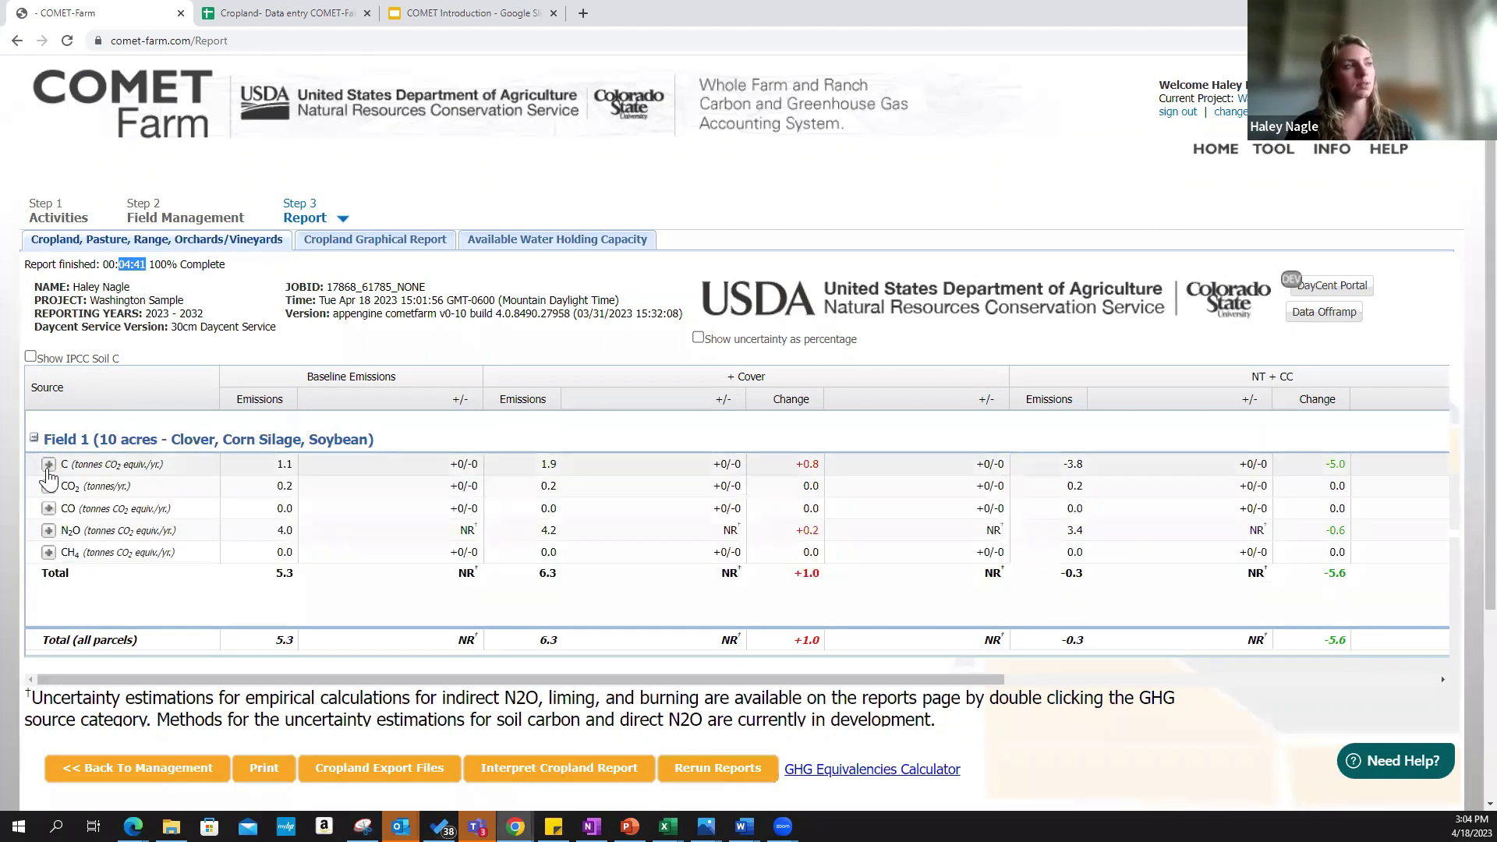
left_click(48, 466)
left_click(48, 508)
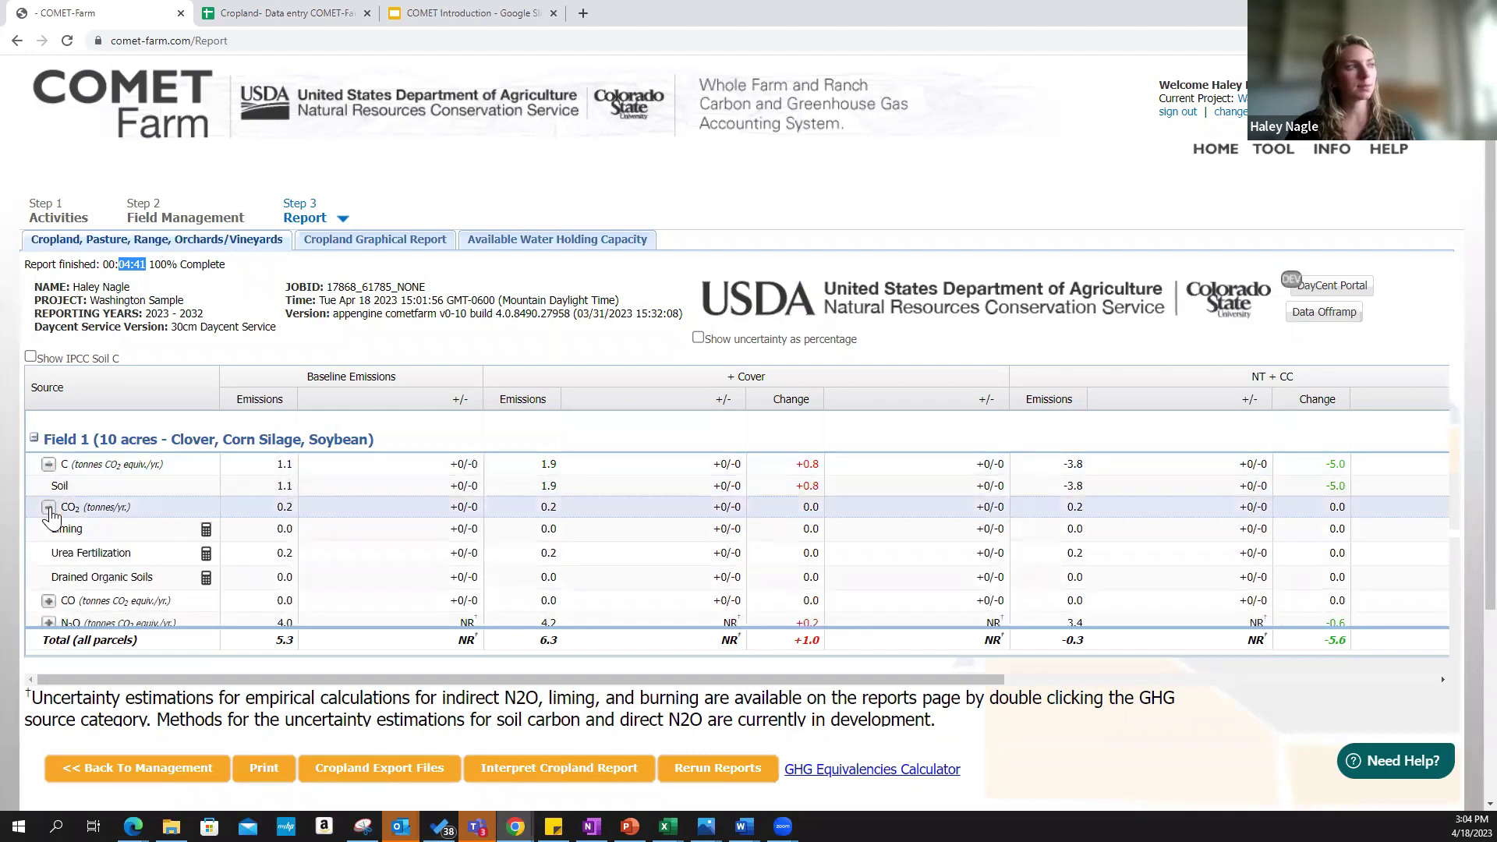
scroll(56, 519, "down", 1)
scroll(56, 519, "up", 1)
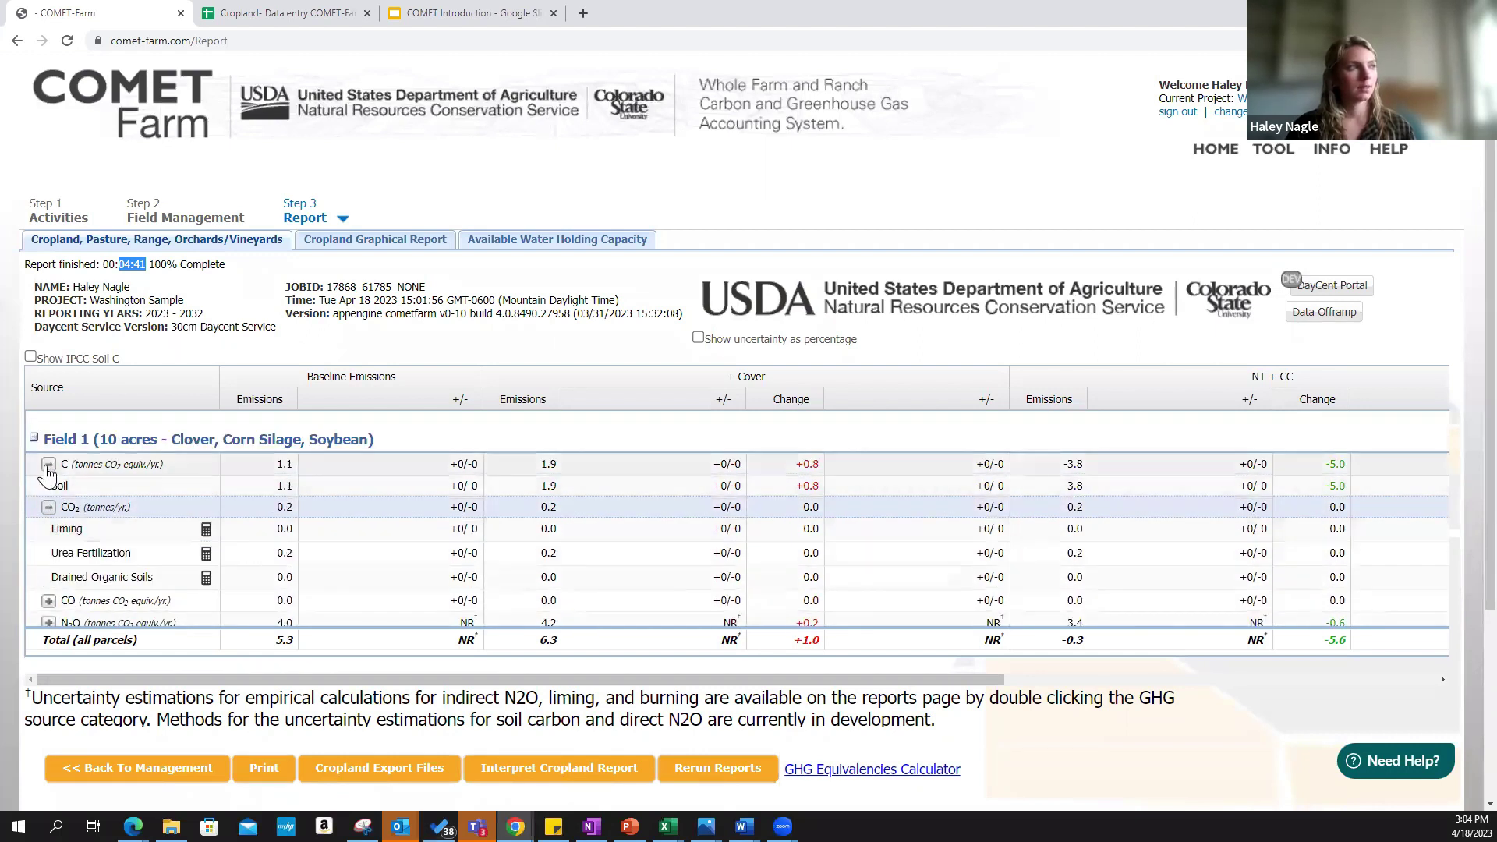
left_click(49, 465)
left_click(48, 486)
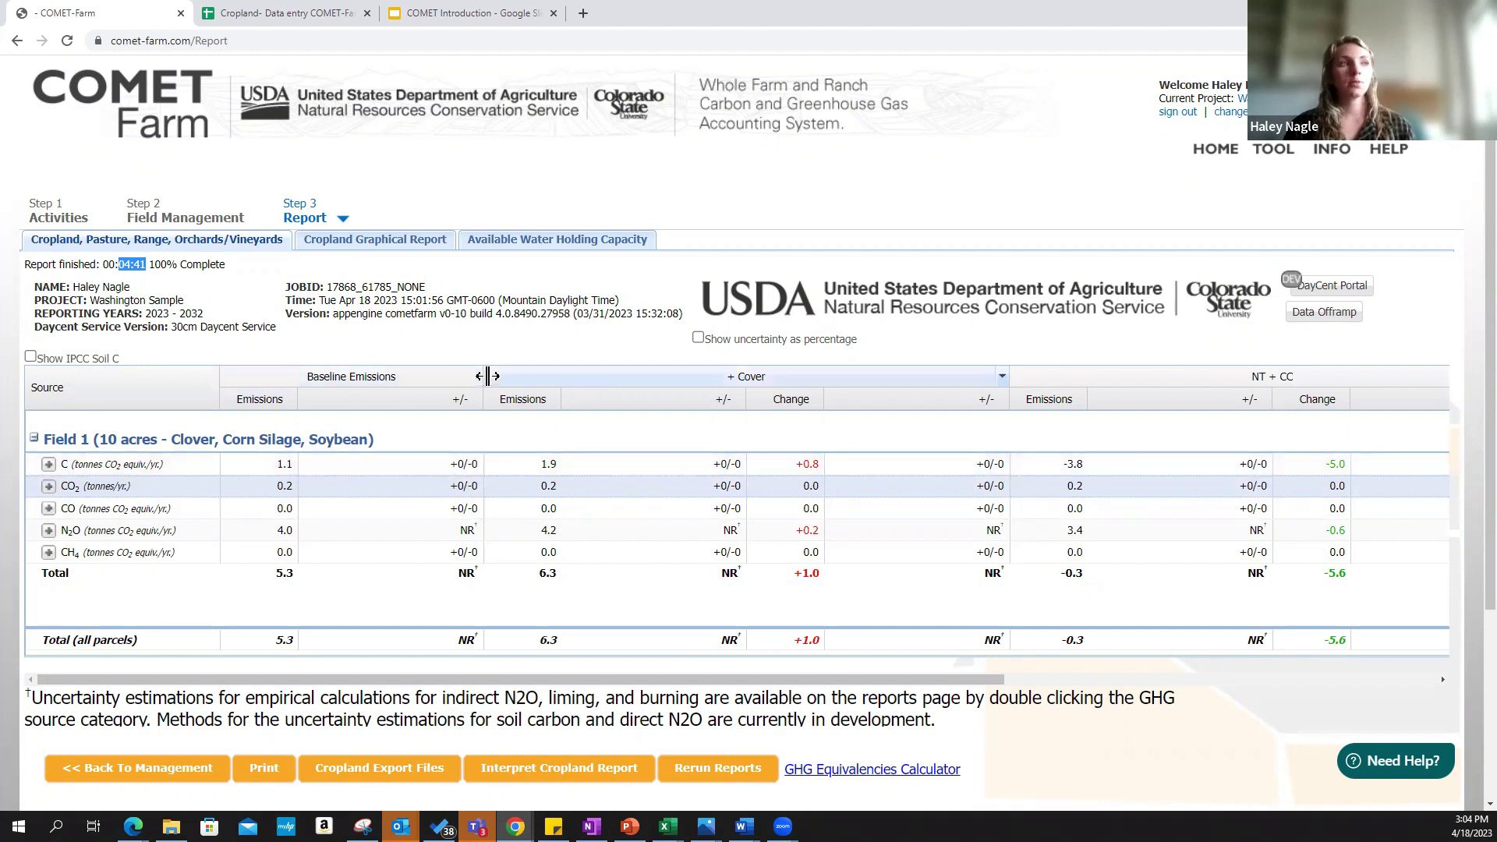
left_click_drag(835, 677, 677, 664)
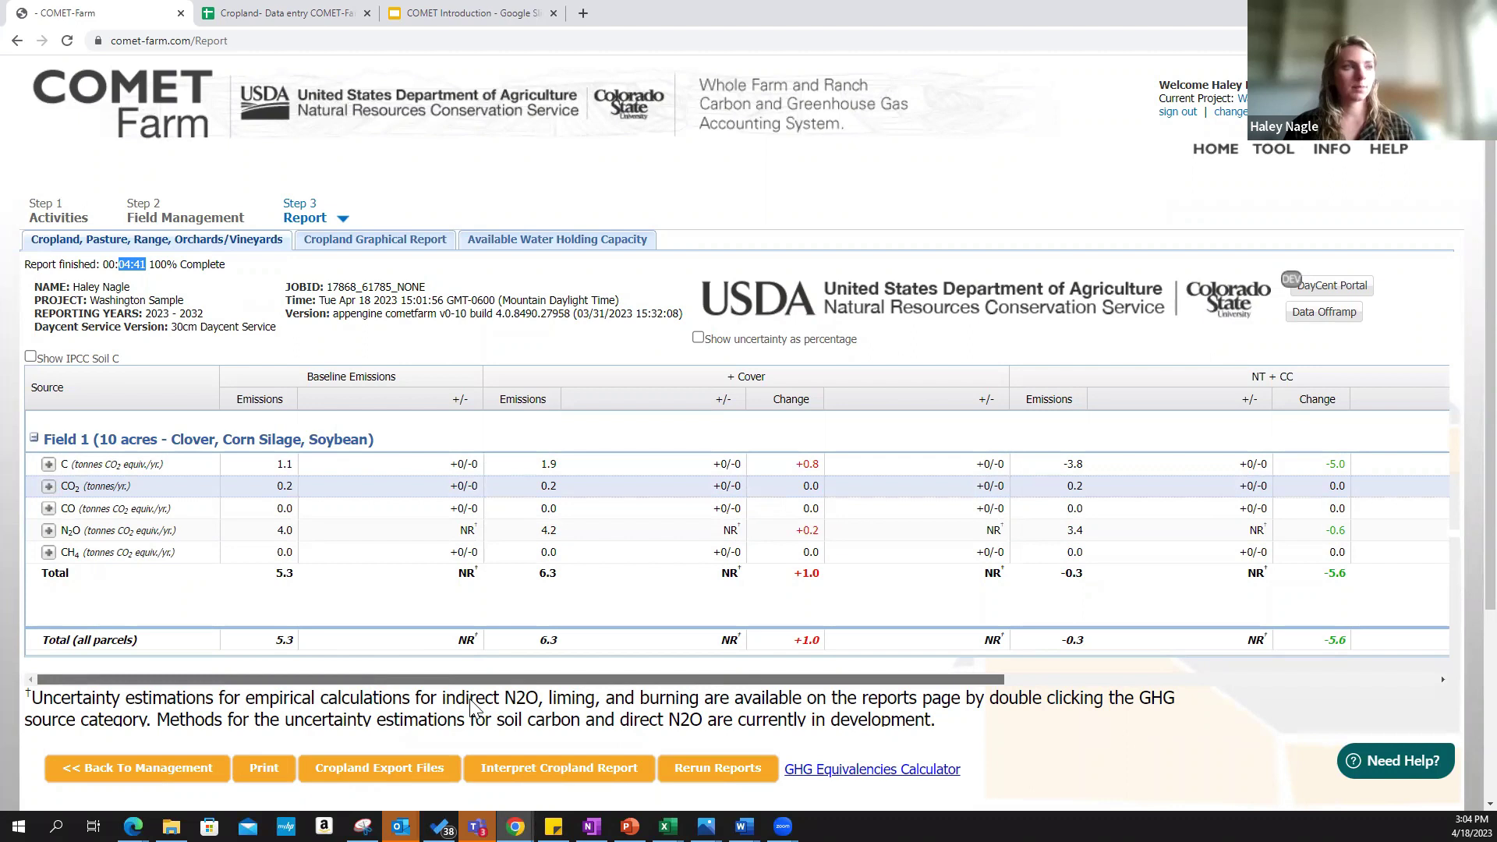
left_click_drag(445, 679, 292, 662)
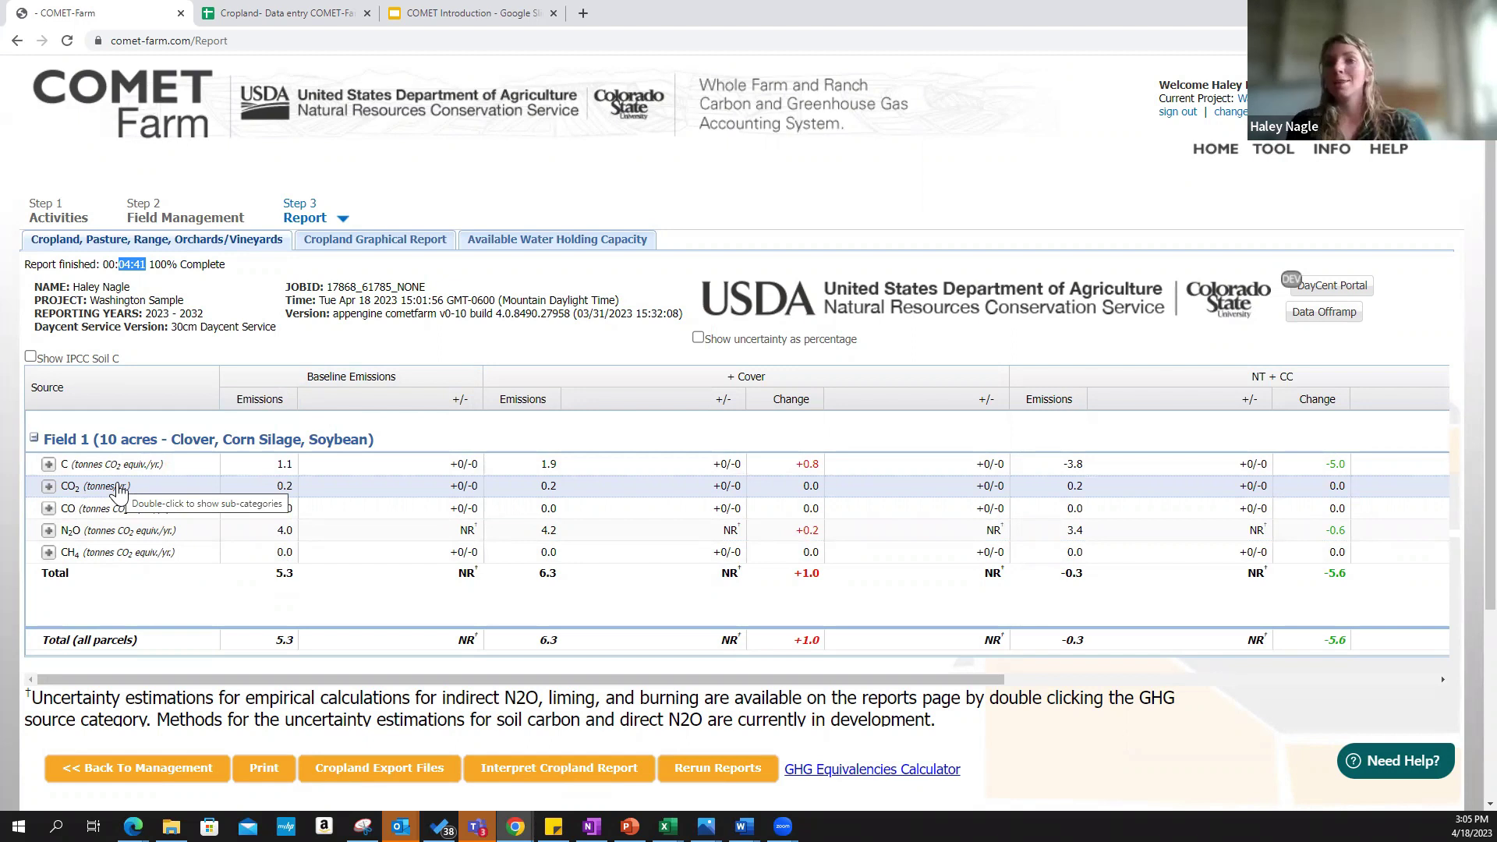
Highlight the 2023 - 2032 reporting years in the report header, and clear the highlight again
left_click(214, 307)
left_click_drag(204, 314, 148, 312)
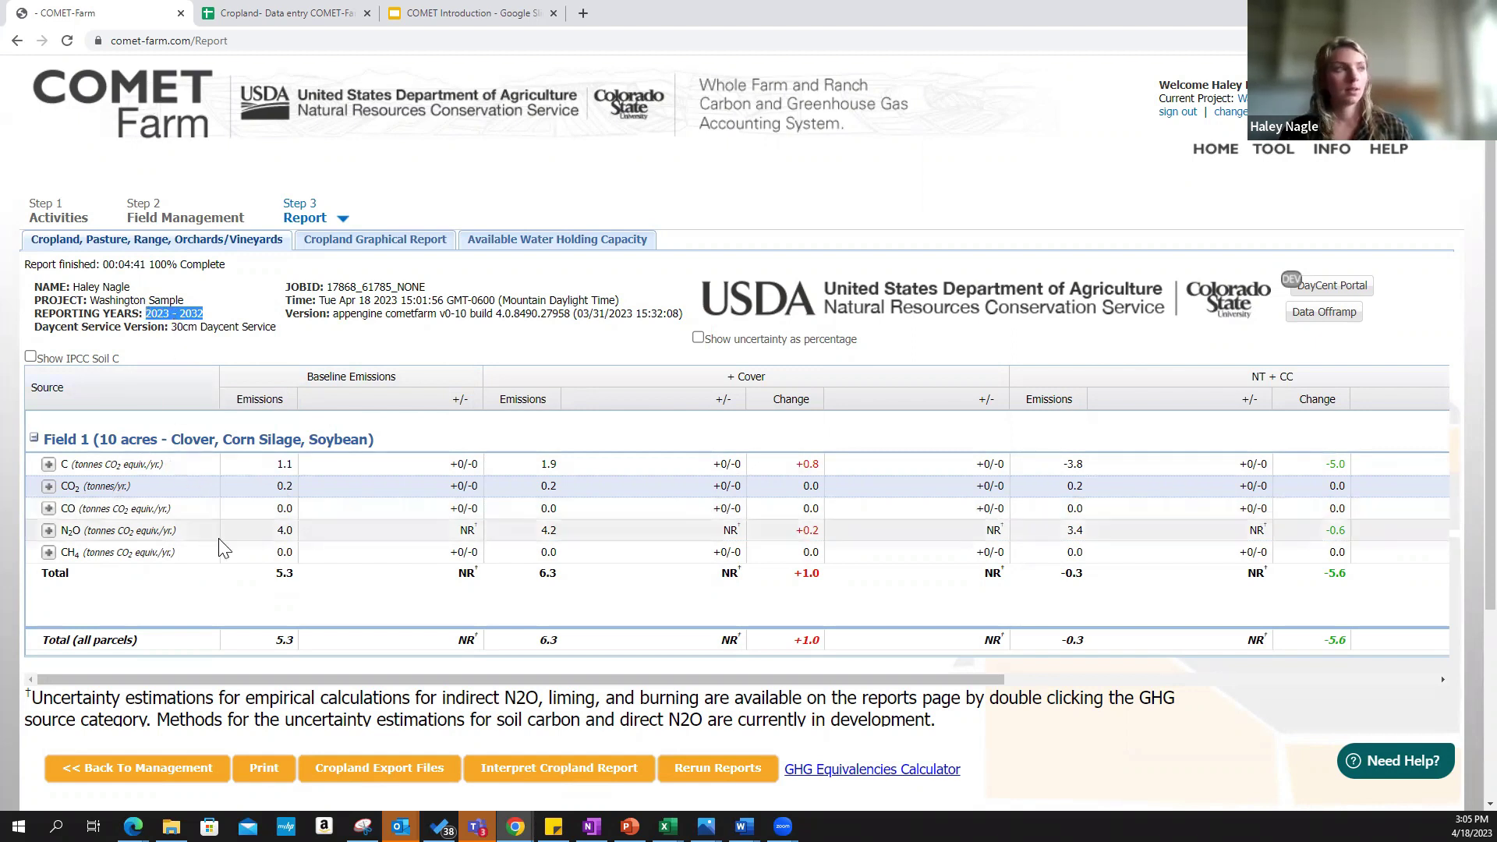
left_click(288, 354)
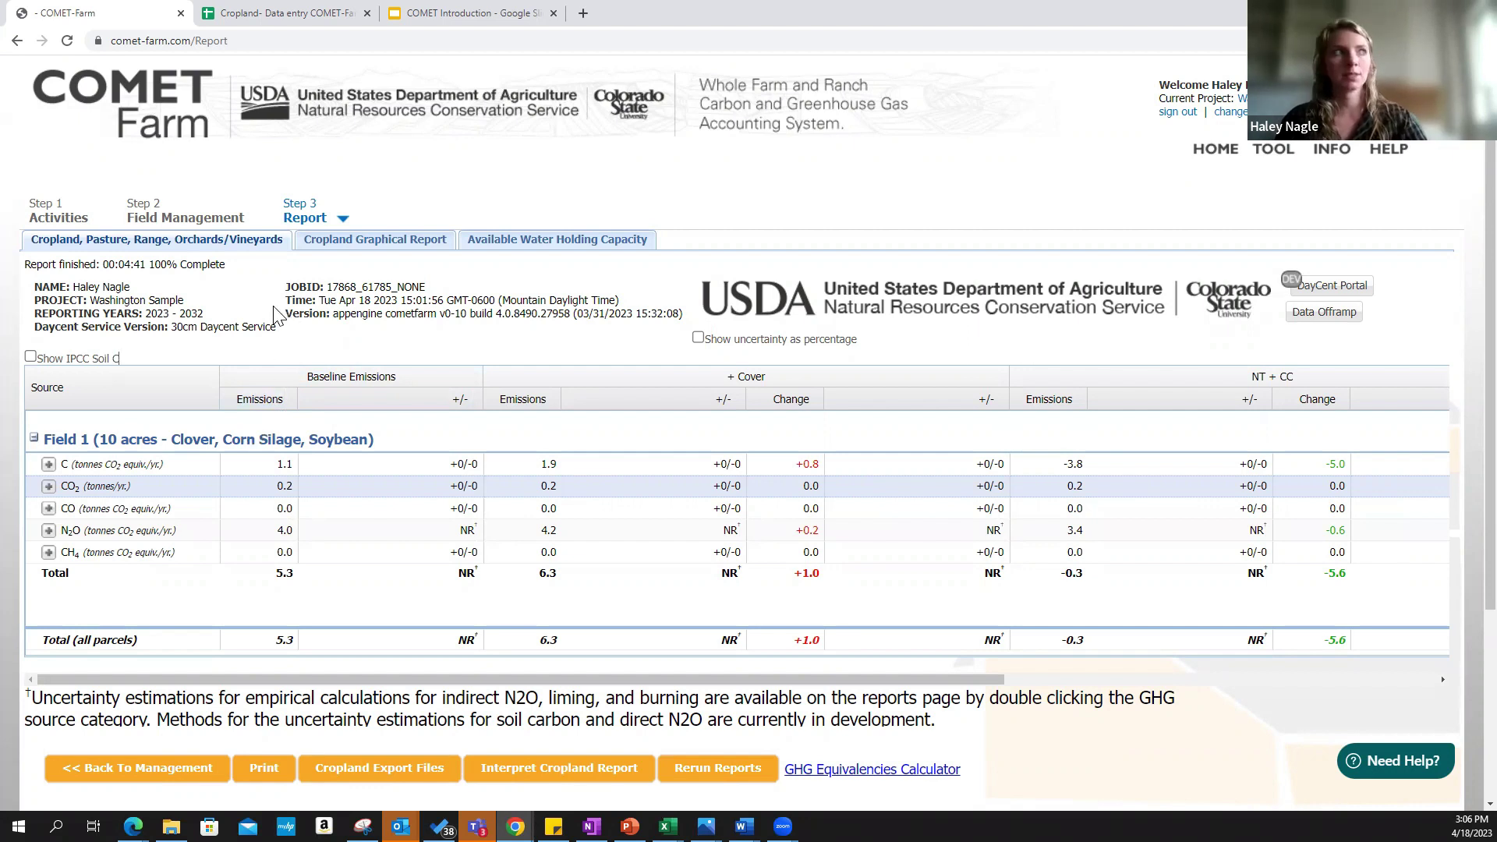
left_click_drag(34, 326, 217, 320)
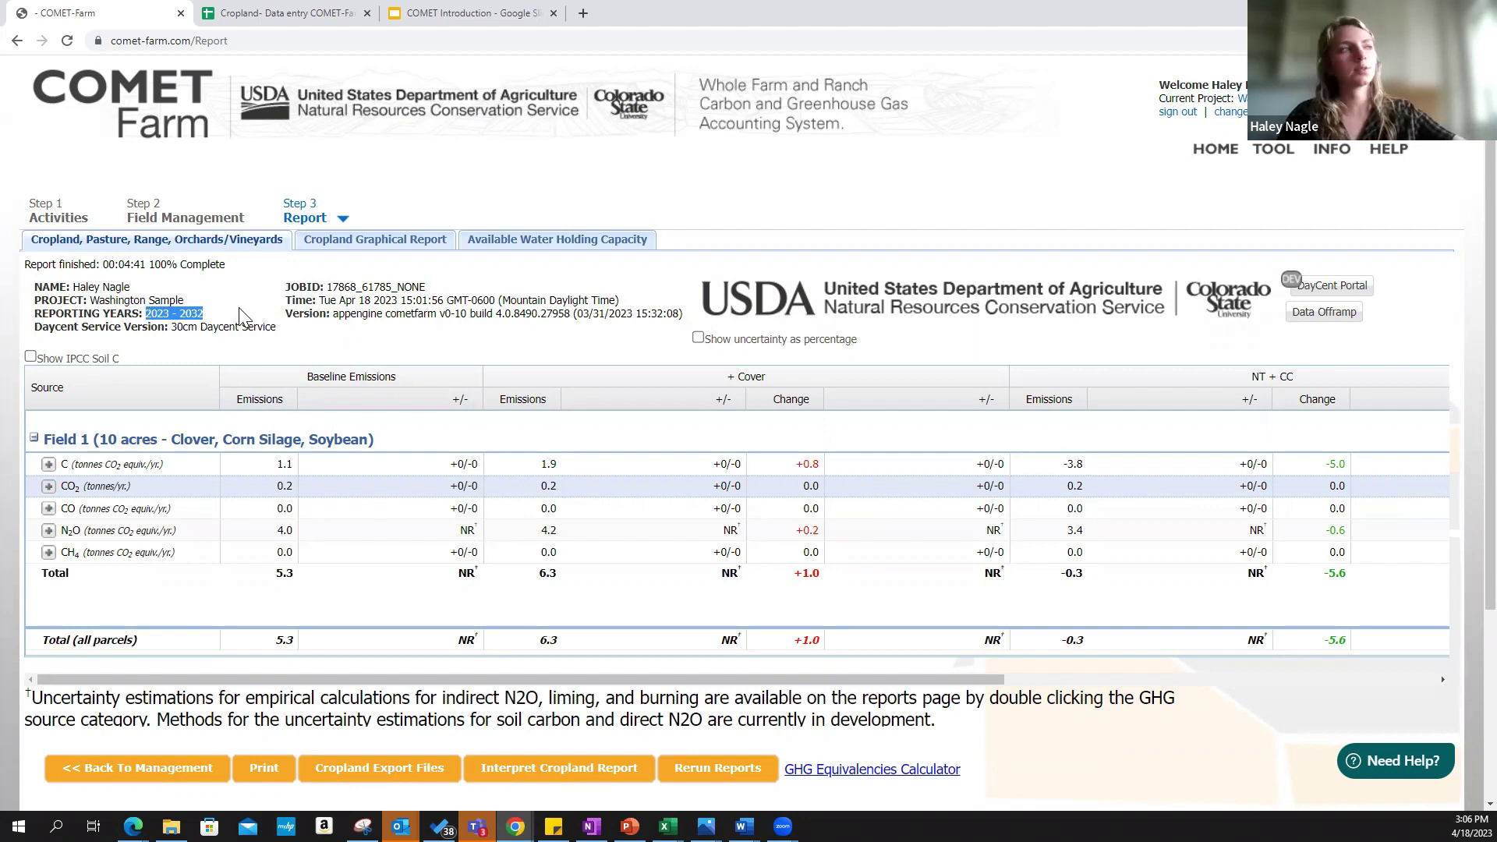
left_click(174, 318)
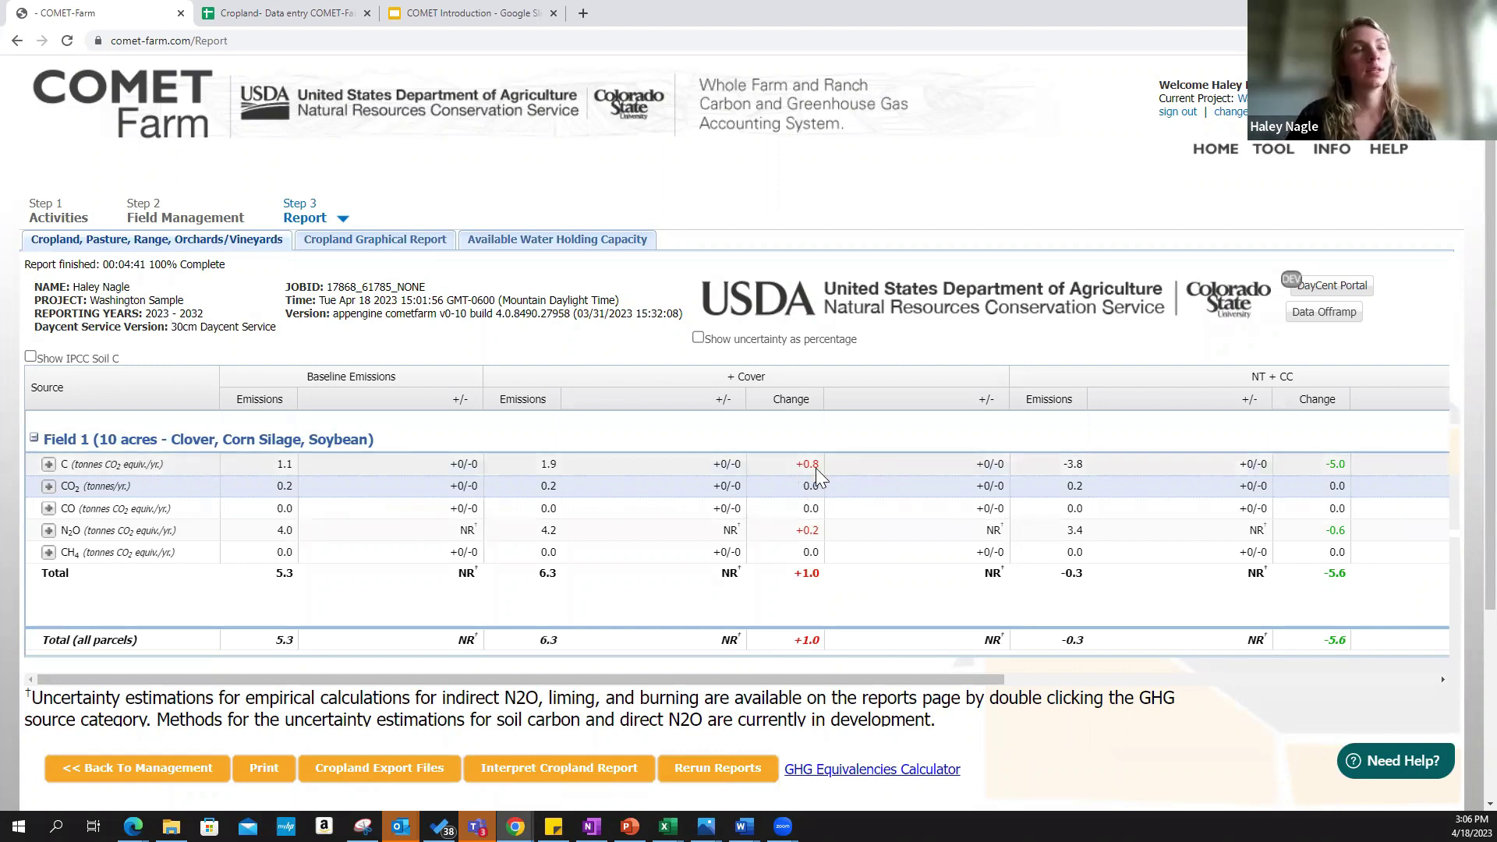
Expand Field 1's C category to its soil source and compare it across the Baseline, + Cover and NT + CC scenarios
left_click(49, 464)
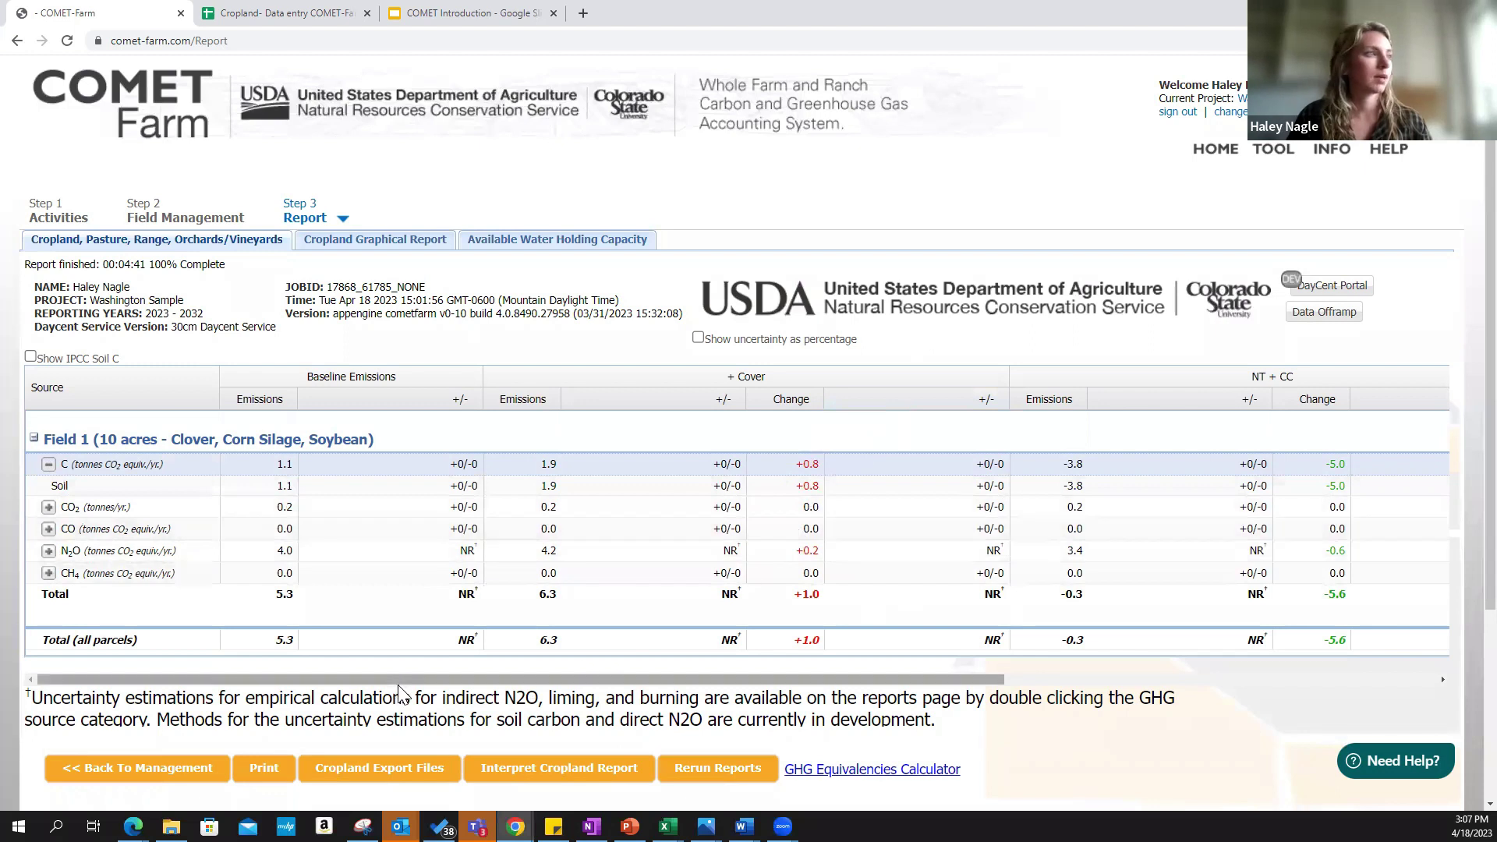
left_click_drag(404, 679, 415, 680)
scroll(421, 679, "right", 3)
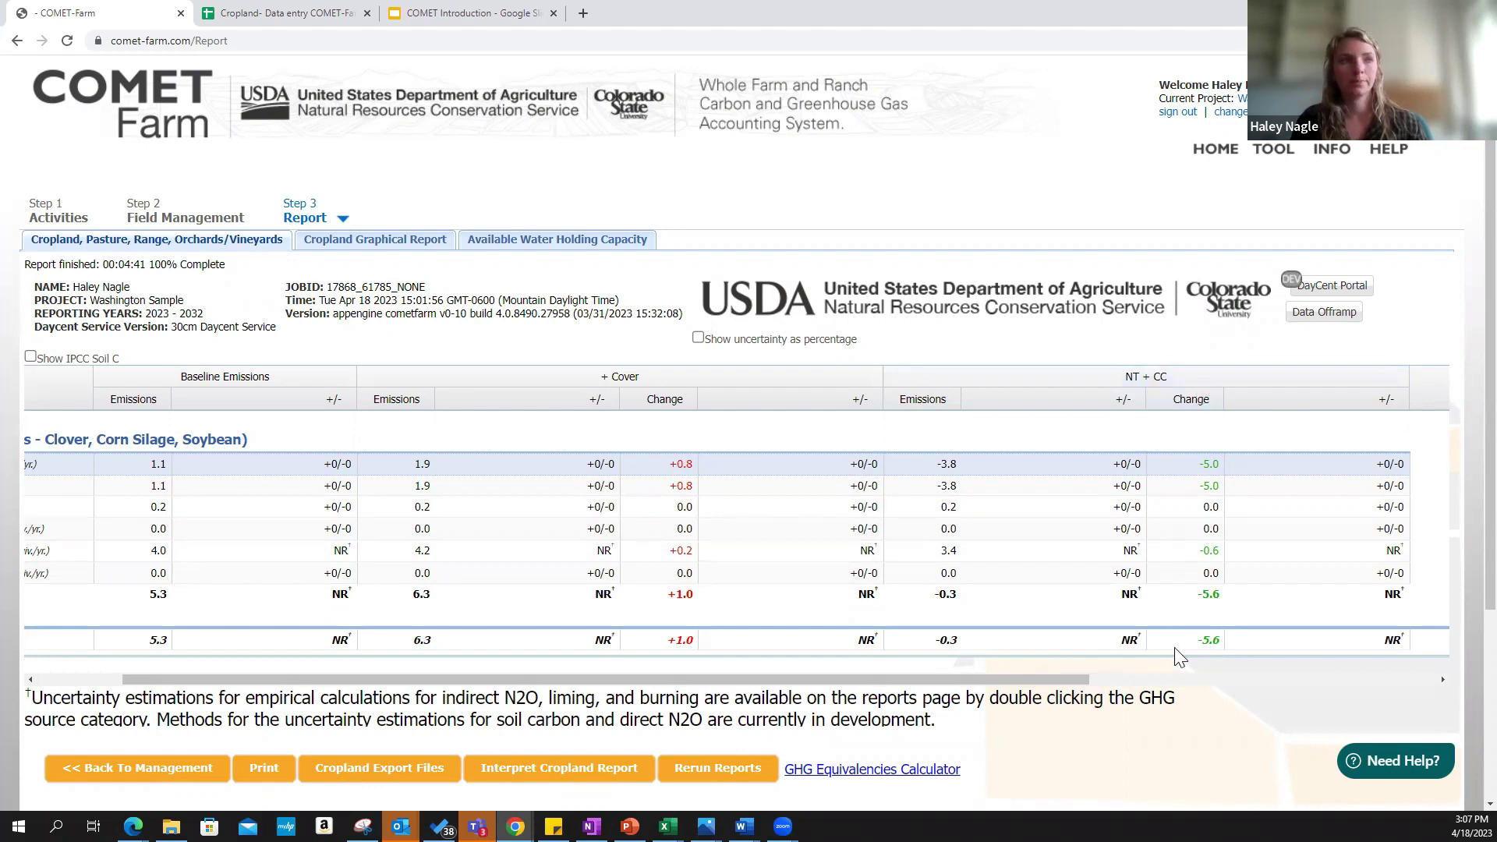
left_click_drag(1018, 677, 877, 668)
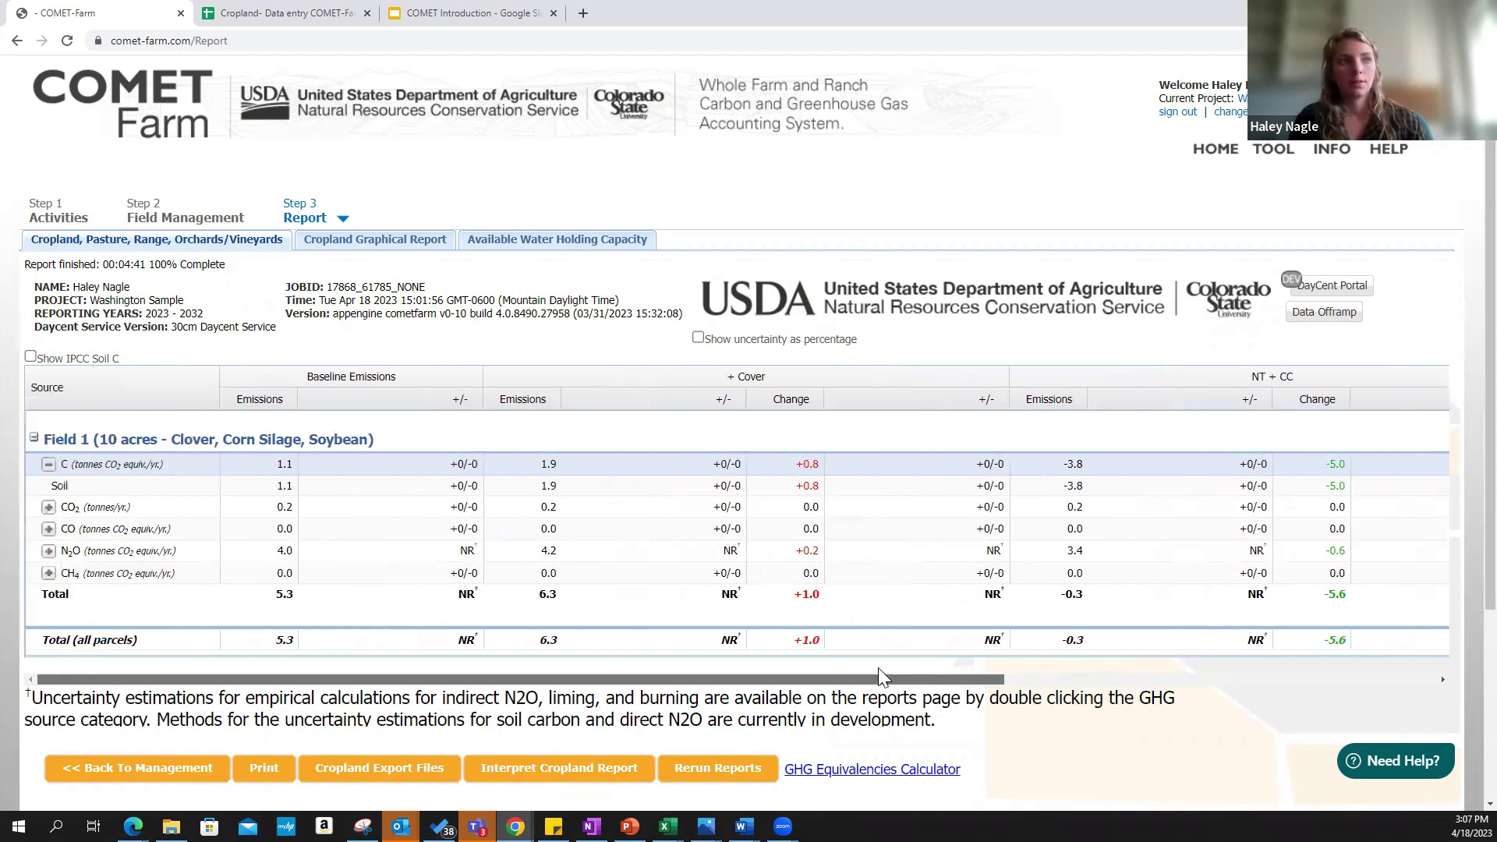
Expand Field 1's N2O category, and open and close the CO category's biomass burning entry
left_click(48, 550)
left_click(48, 529)
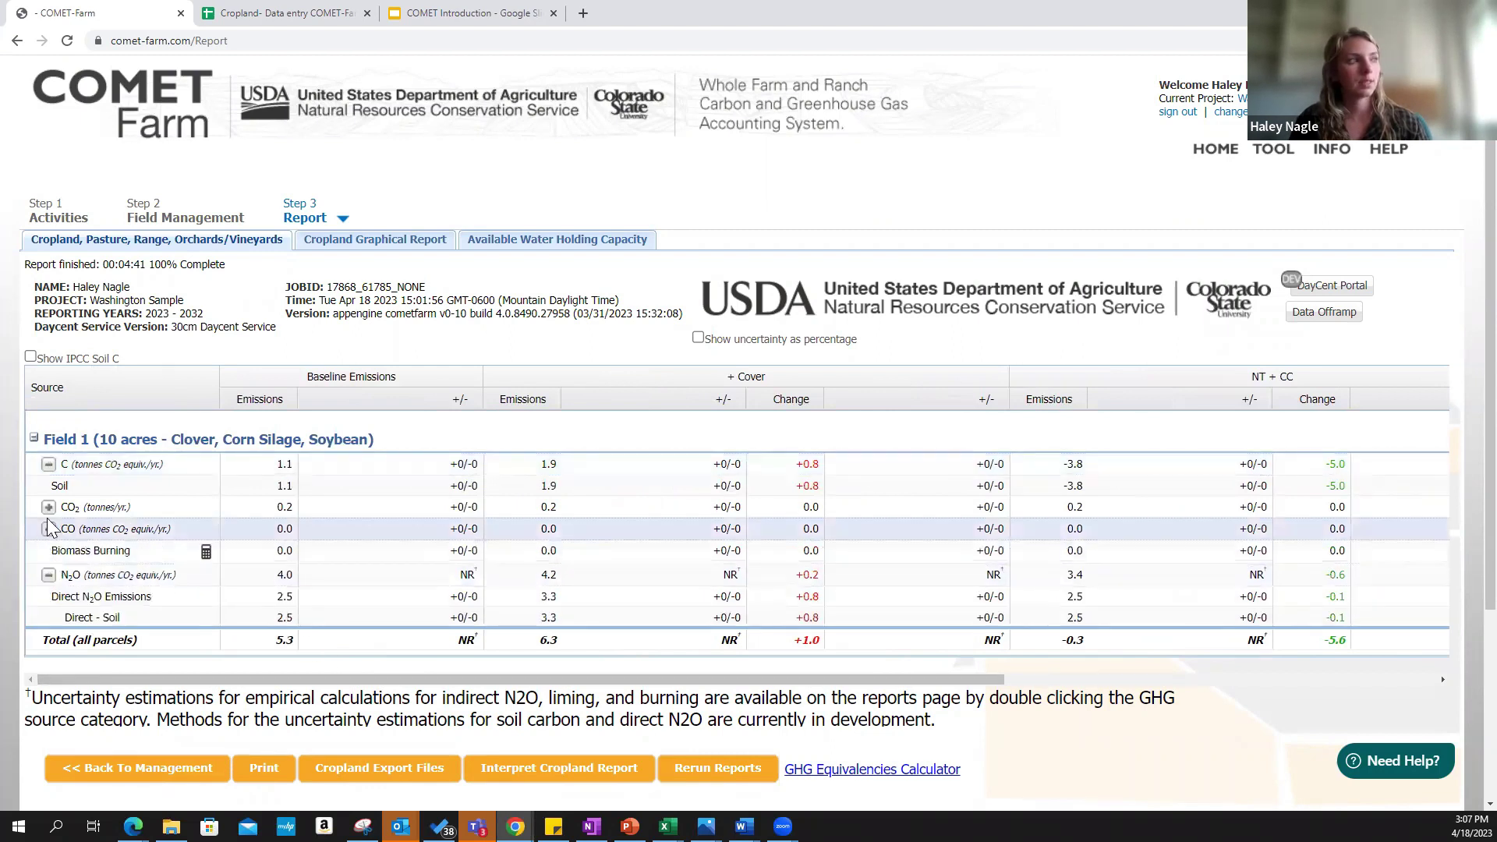
left_click(49, 529)
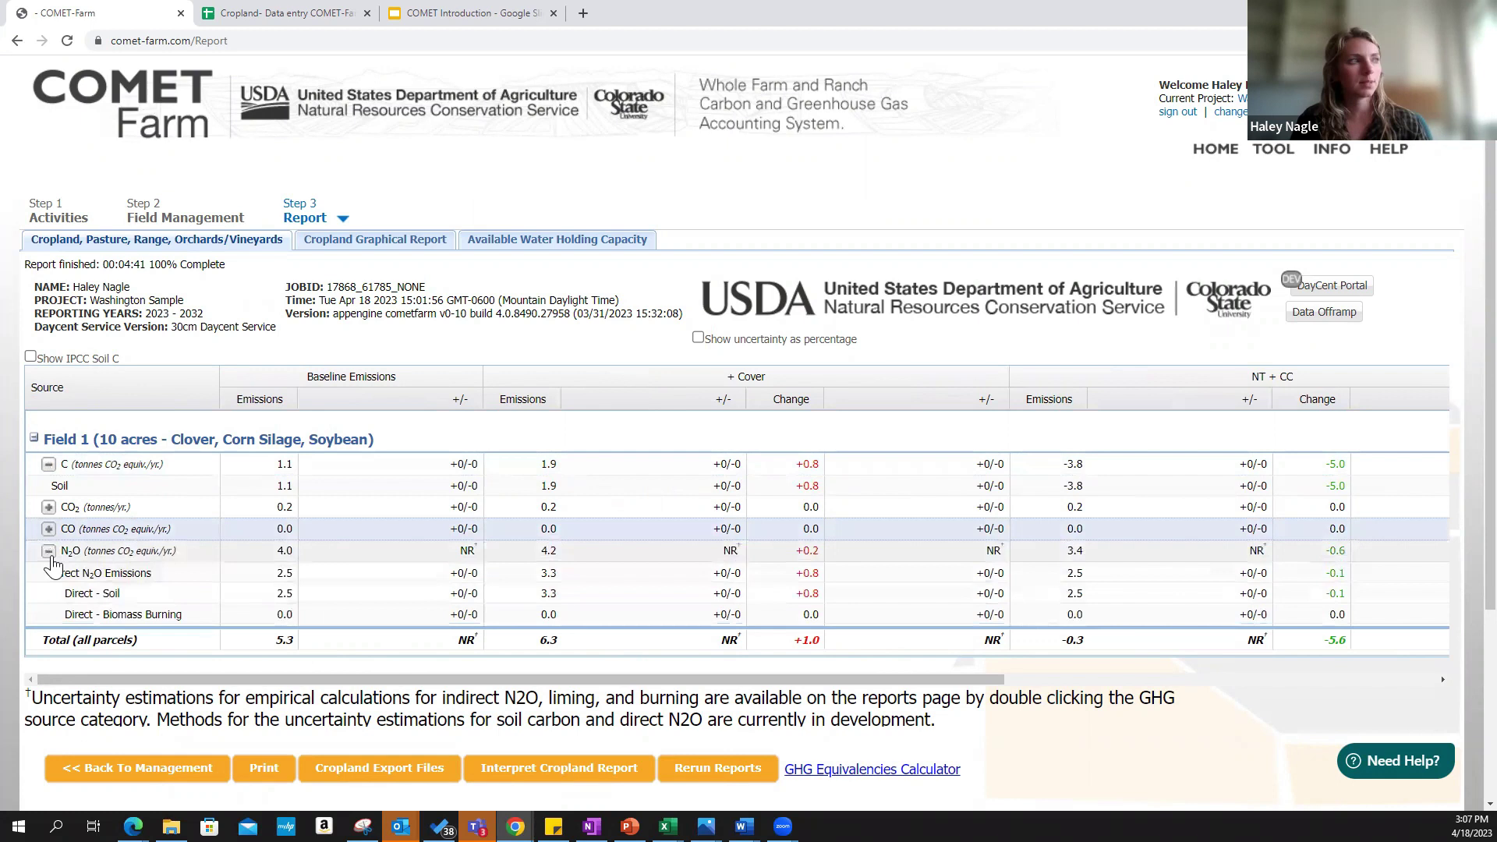
left_click(48, 551)
left_click(48, 551)
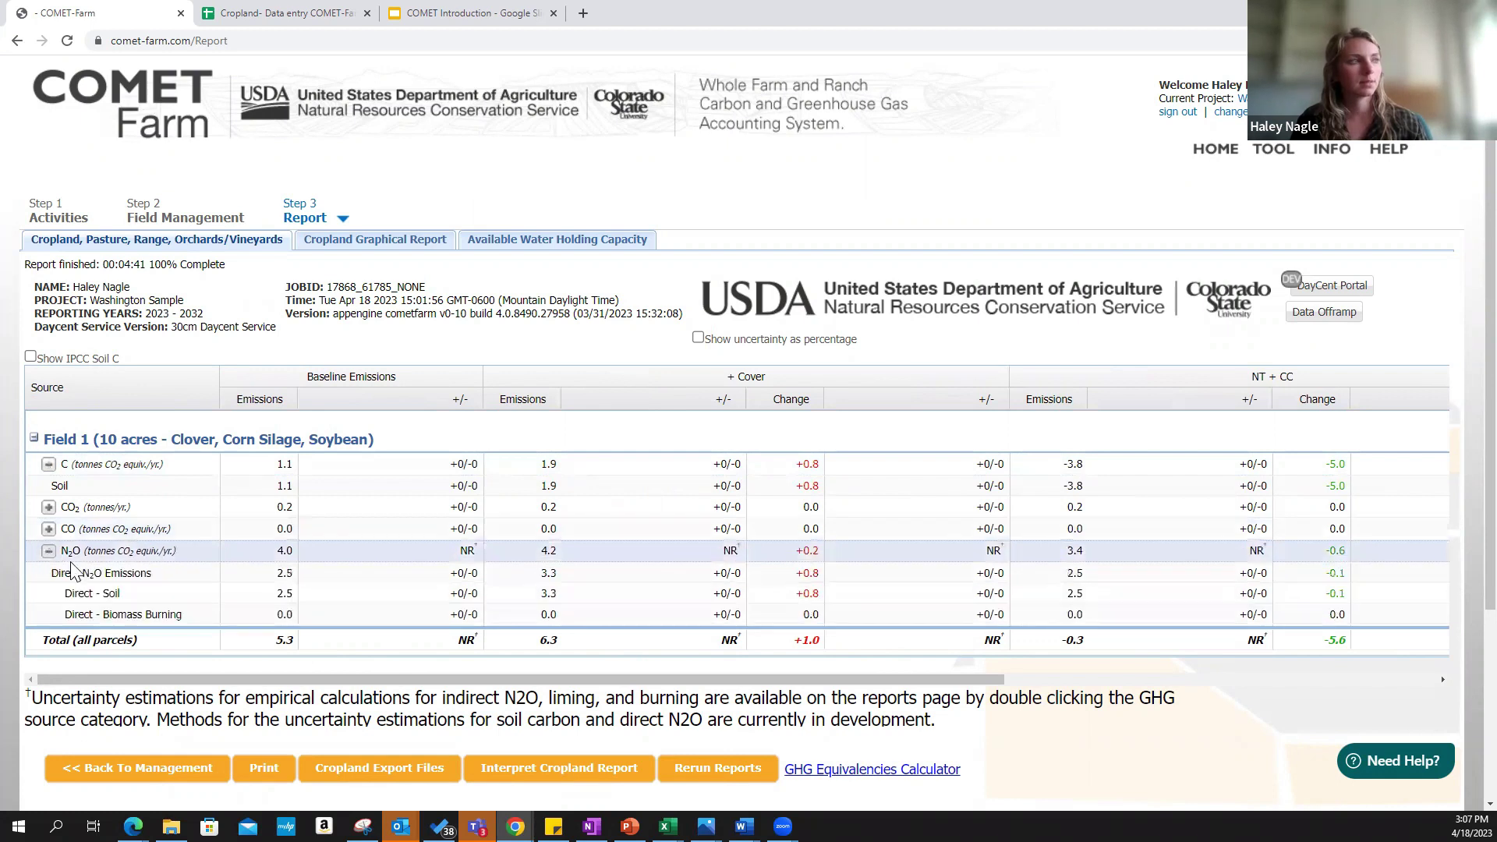
Reload the report page and expand Field 1's N2O category to examine its direct and indirect emissions
left_click(67, 41)
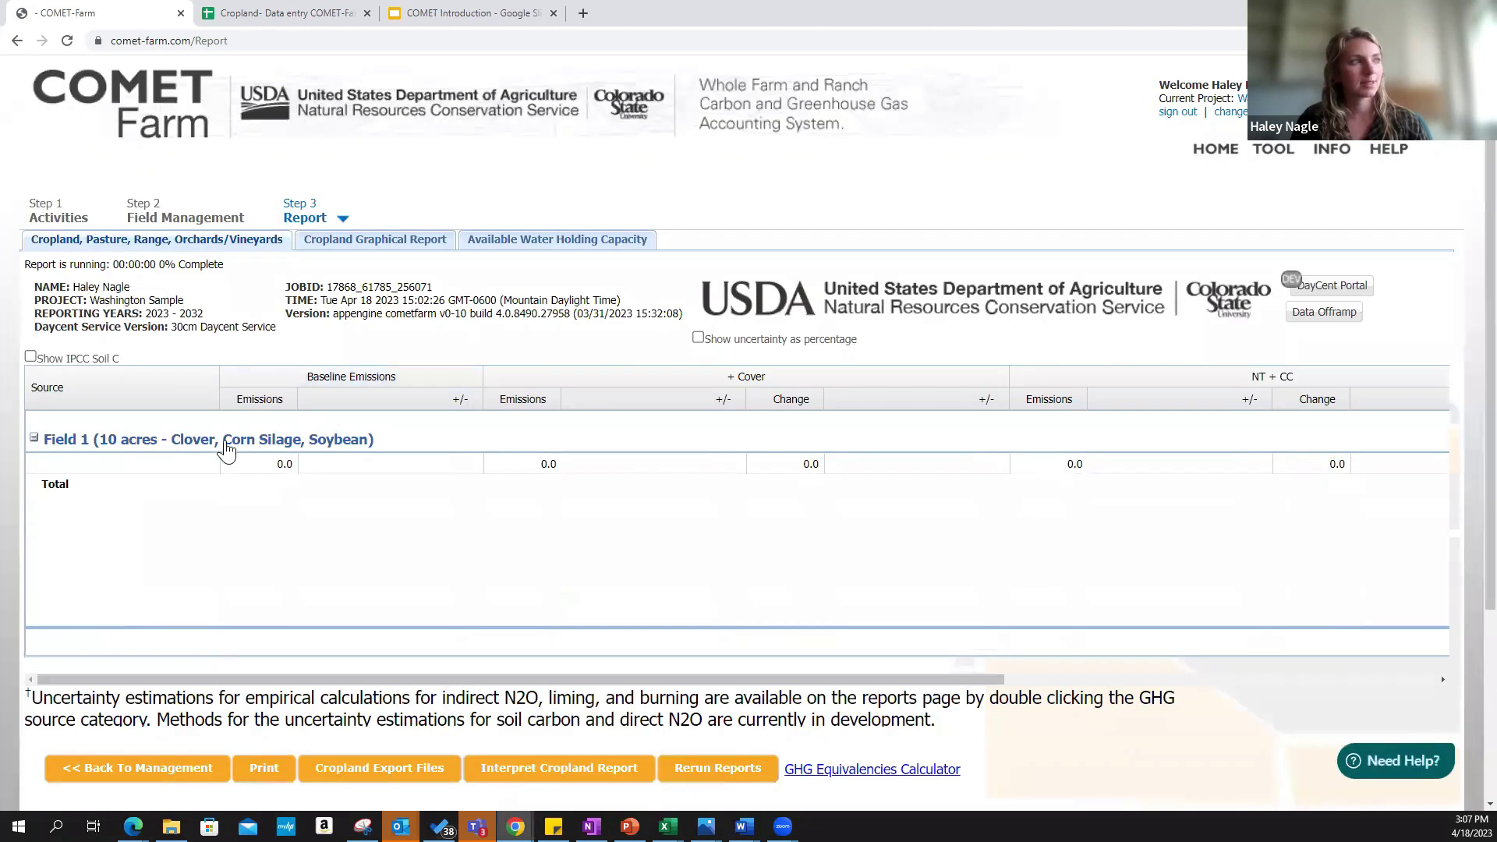
left_click(49, 531)
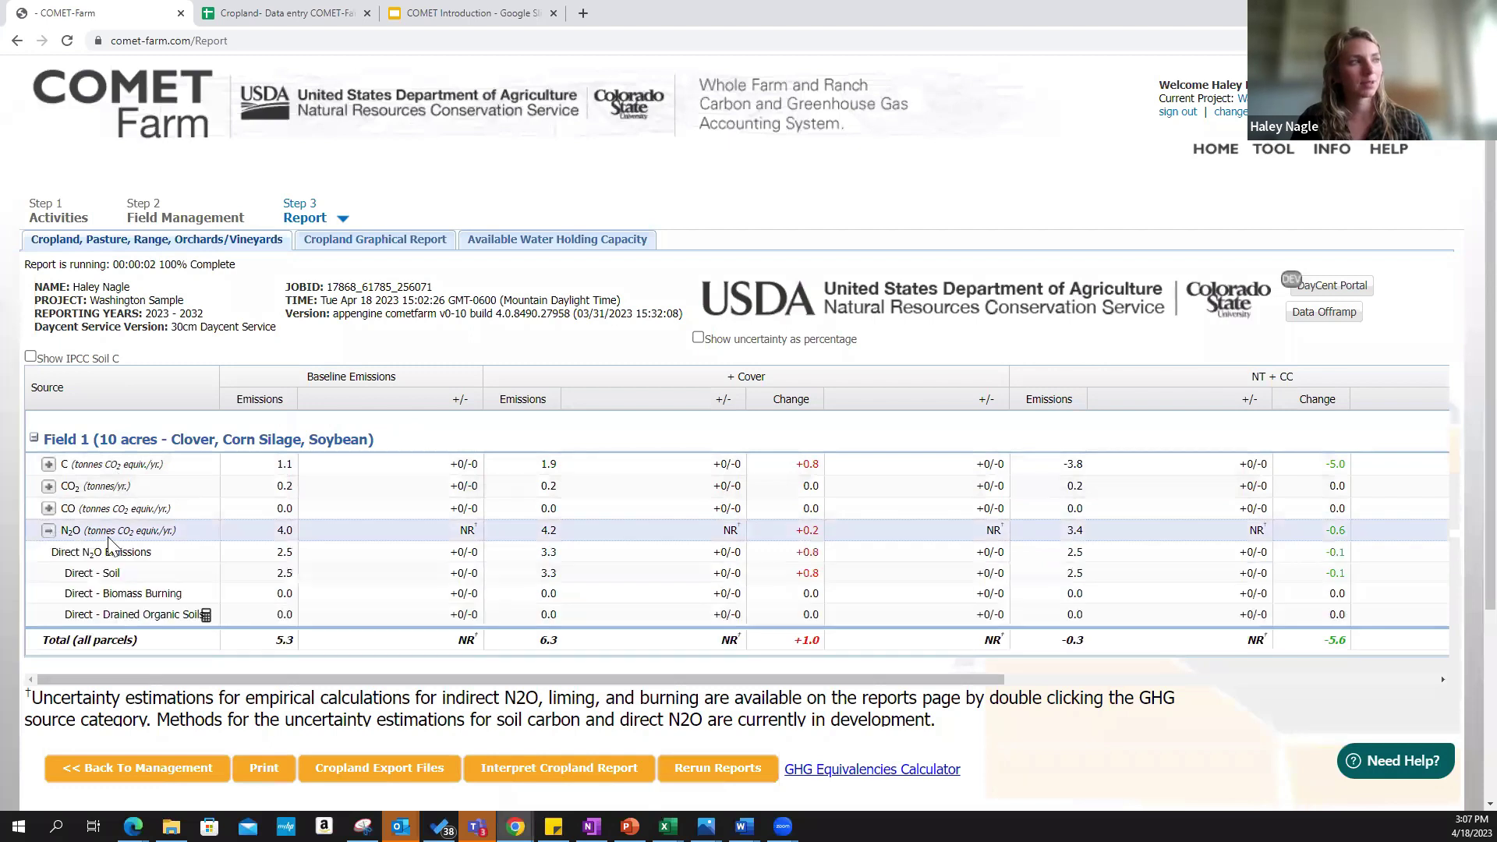
scroll(117, 546, "down", 2)
scroll(101, 514, "down", 1)
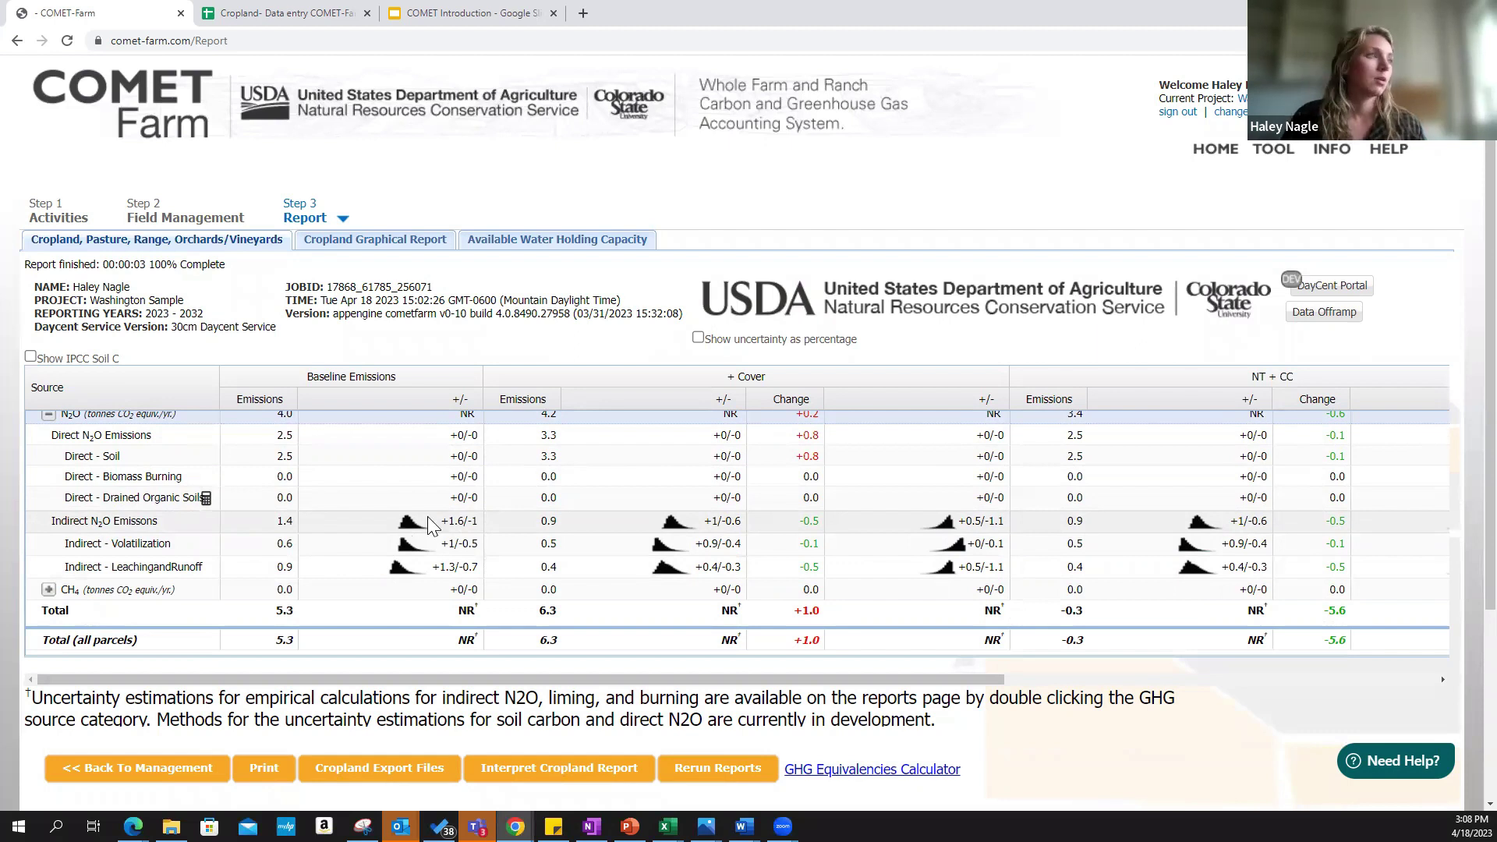
View the uncertainty histogram of the baseline indirect N2O emissions, close it and collapse Field 1's breakdown
left_click(409, 527)
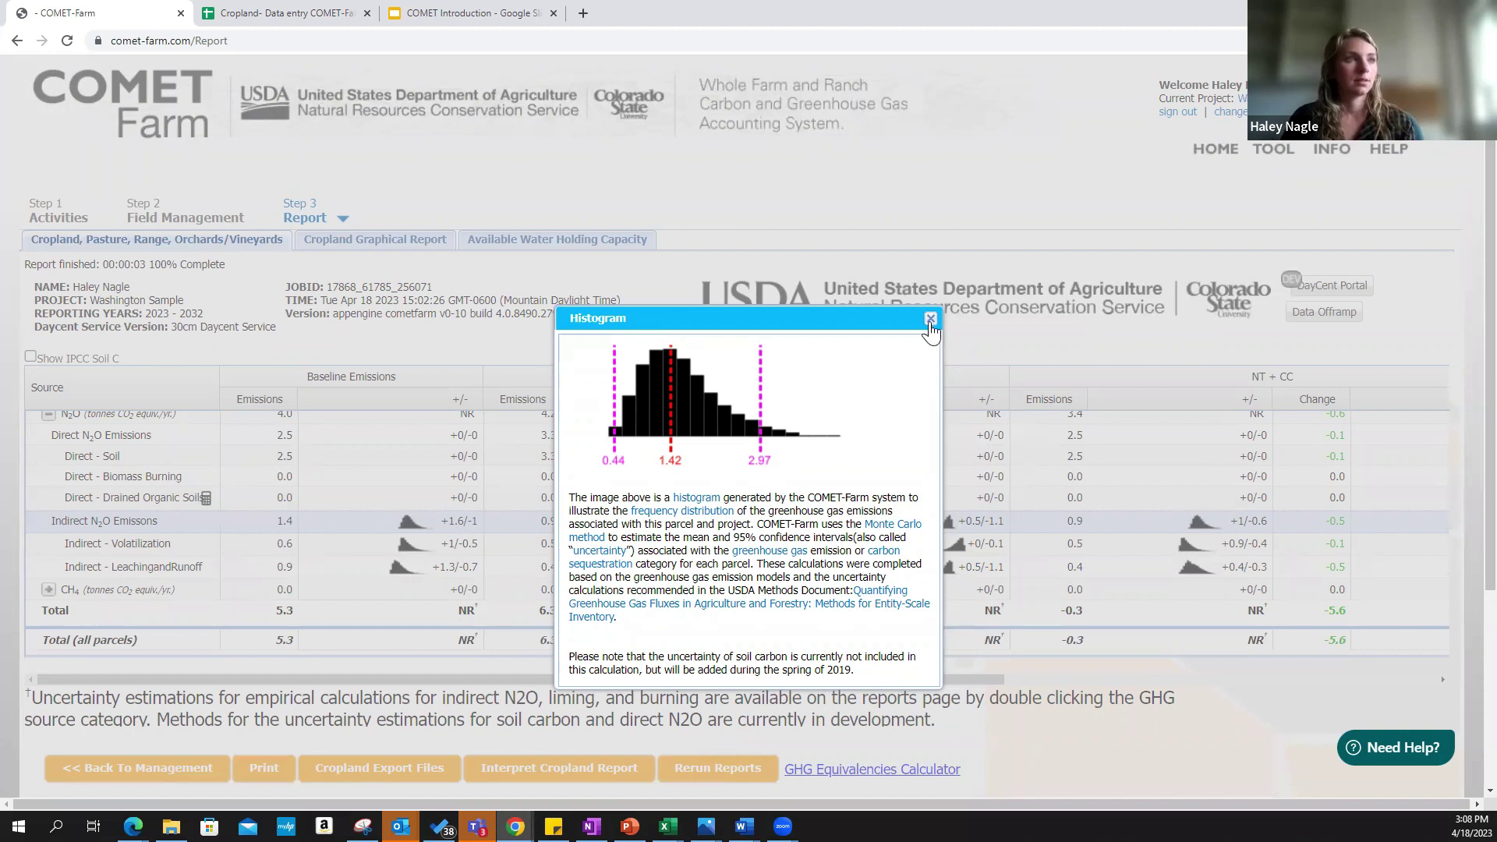
left_click(930, 318)
scroll(434, 565, "up", 3)
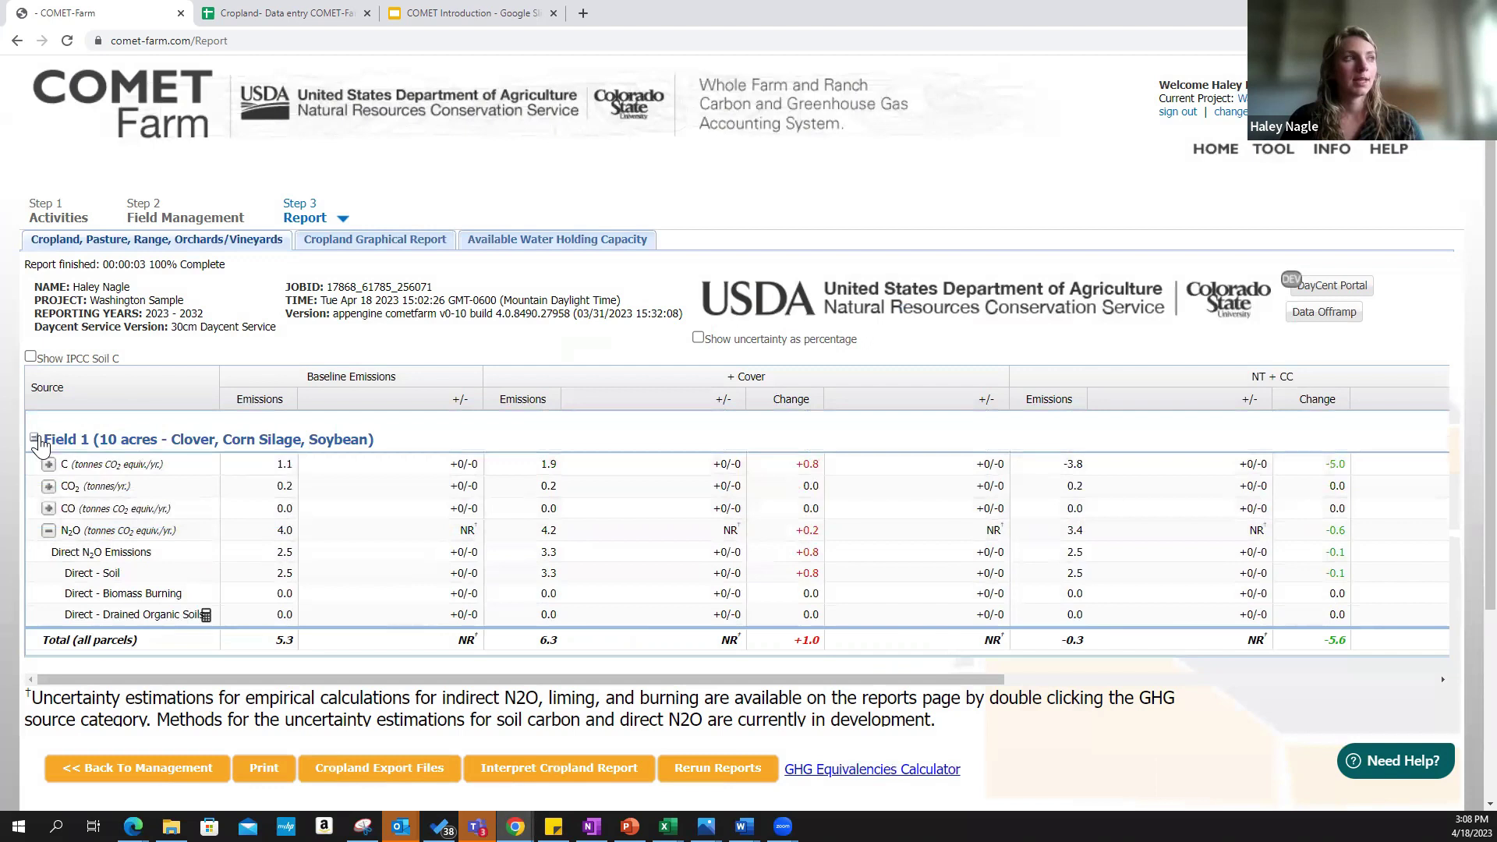
left_click(35, 439)
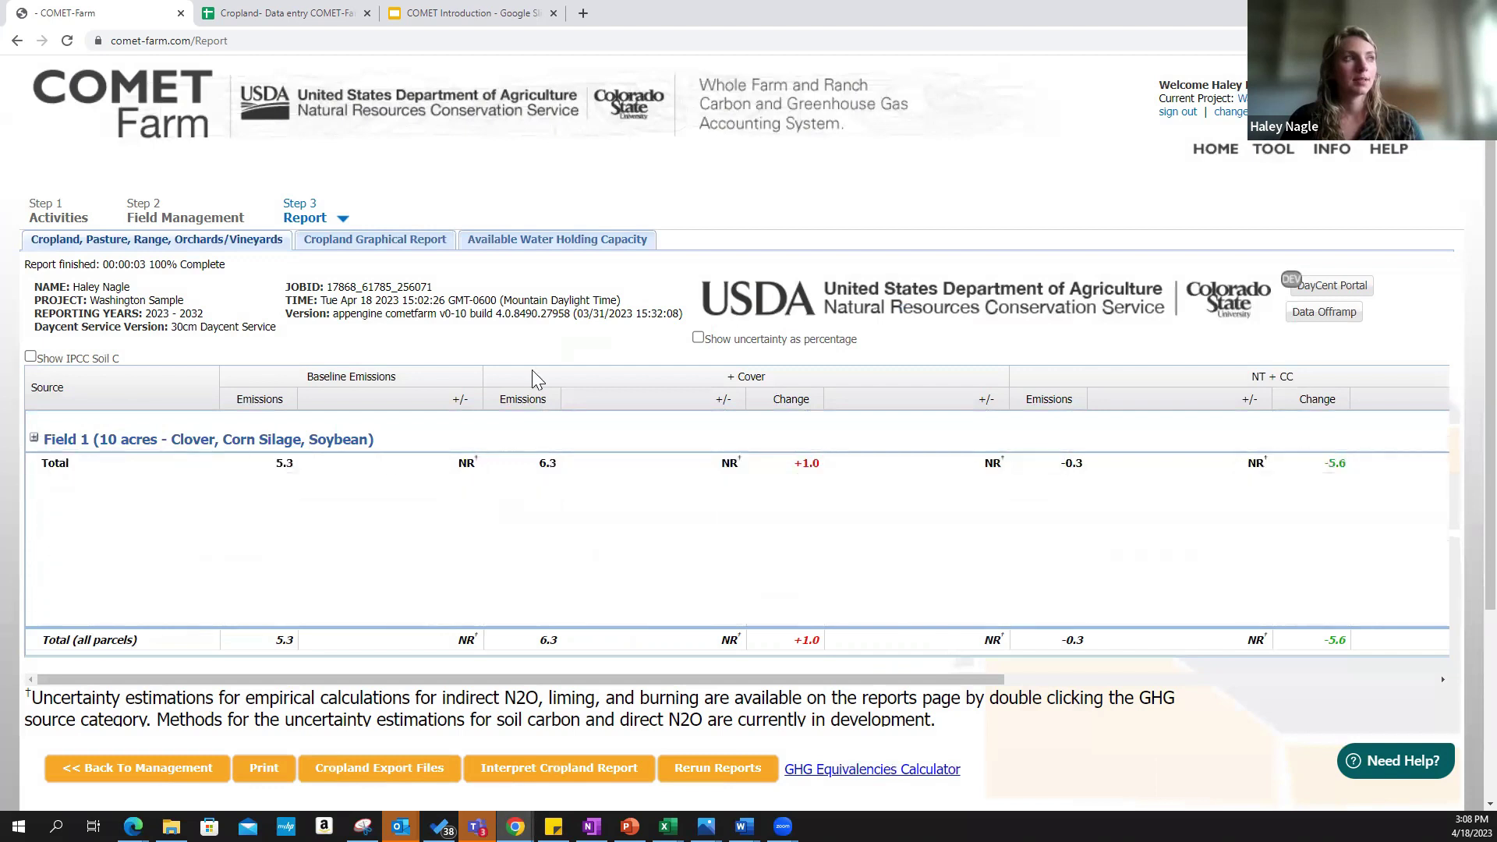
Show the Cropland Graphical Report for Field 1 and inspect the N2O bars of the scenarios
left_click(365, 245)
left_click(343, 287)
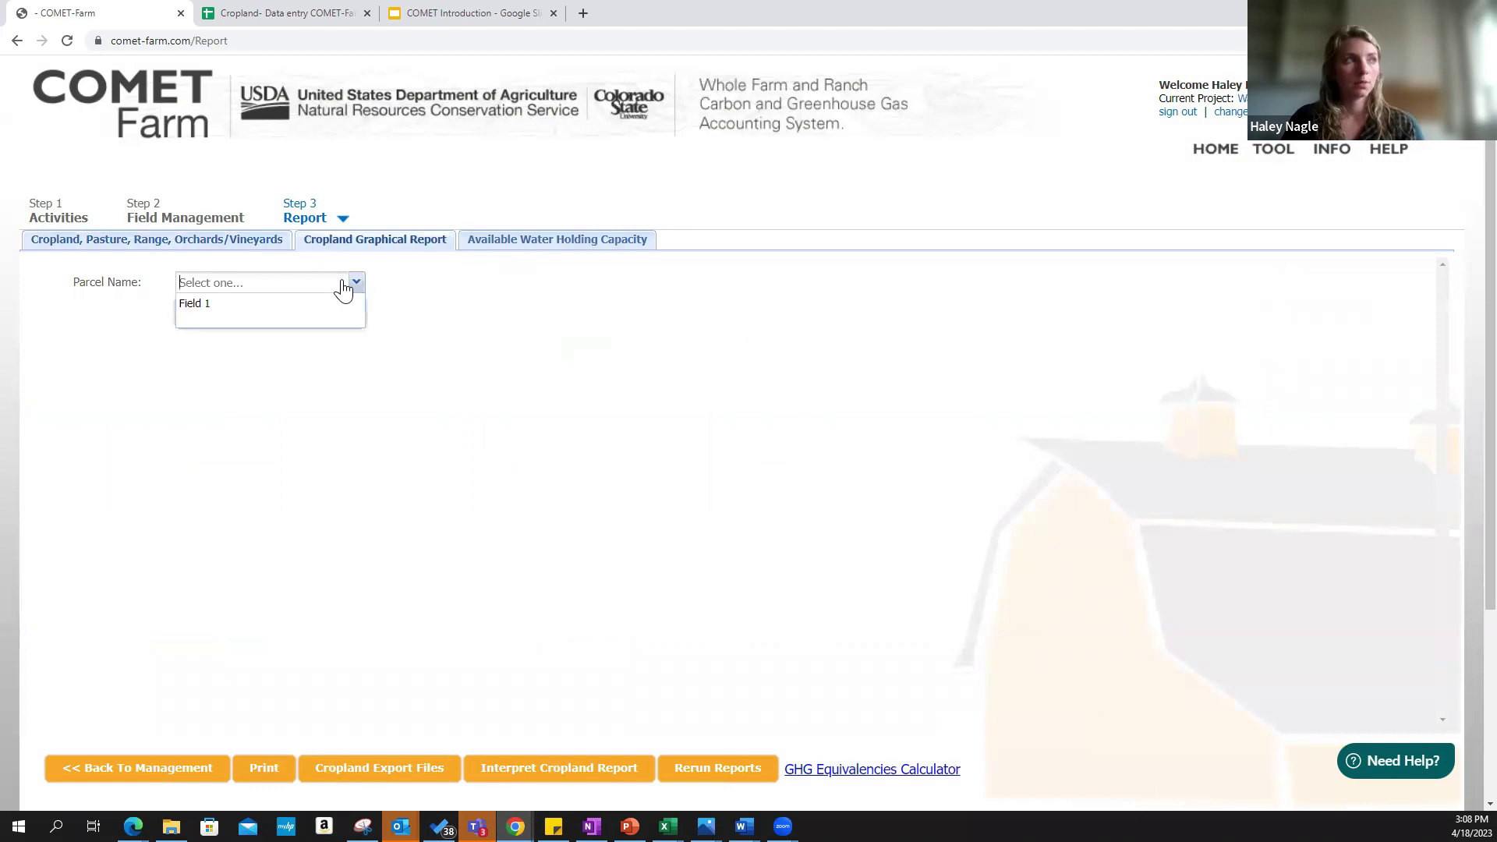
left_click(347, 304)
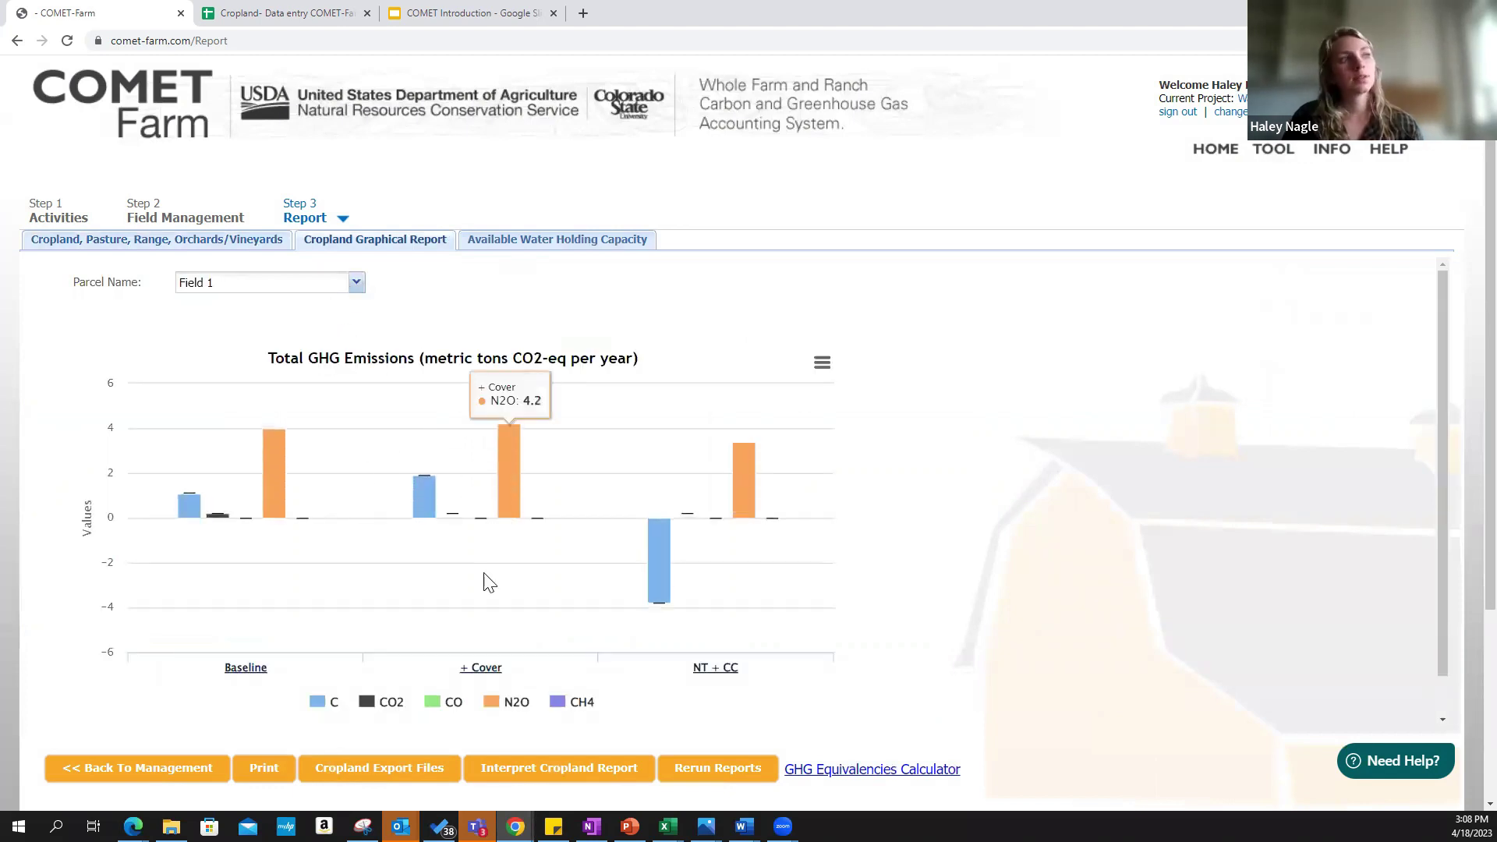
mouse_move(186, 511)
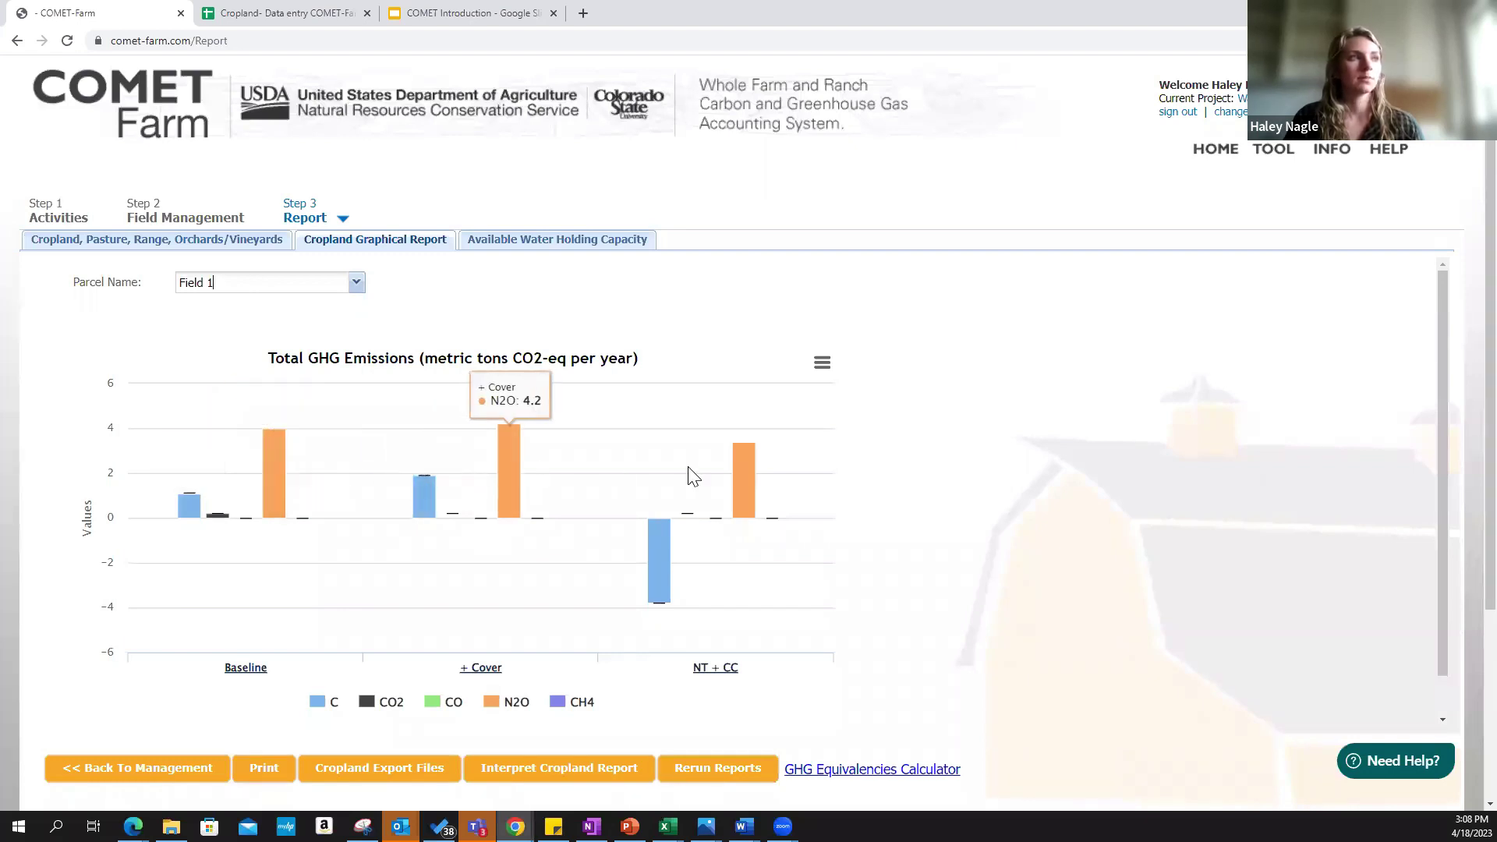
mouse_move(751, 484)
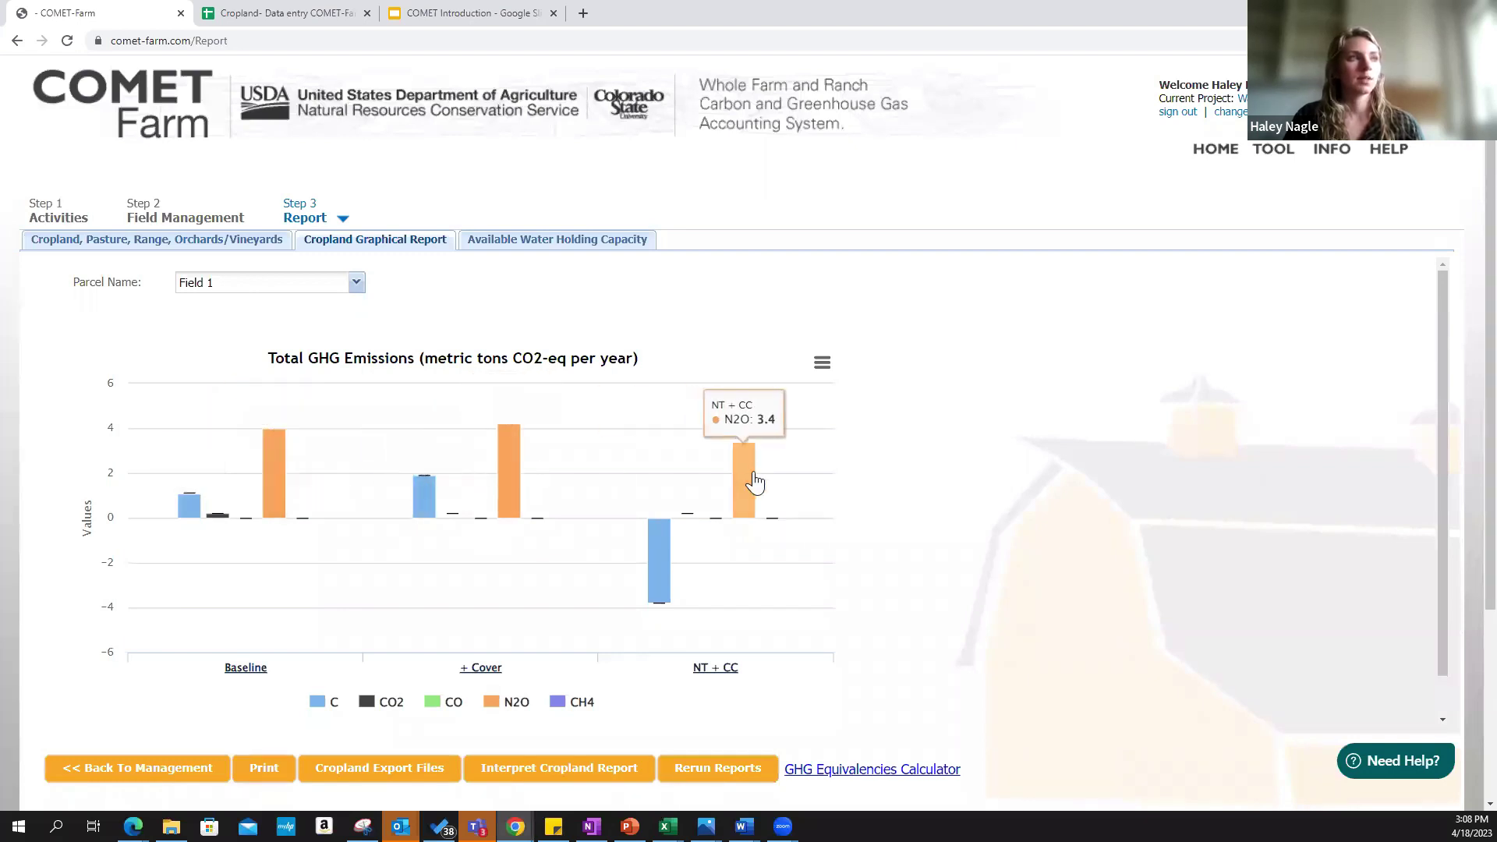
left_click(822, 365)
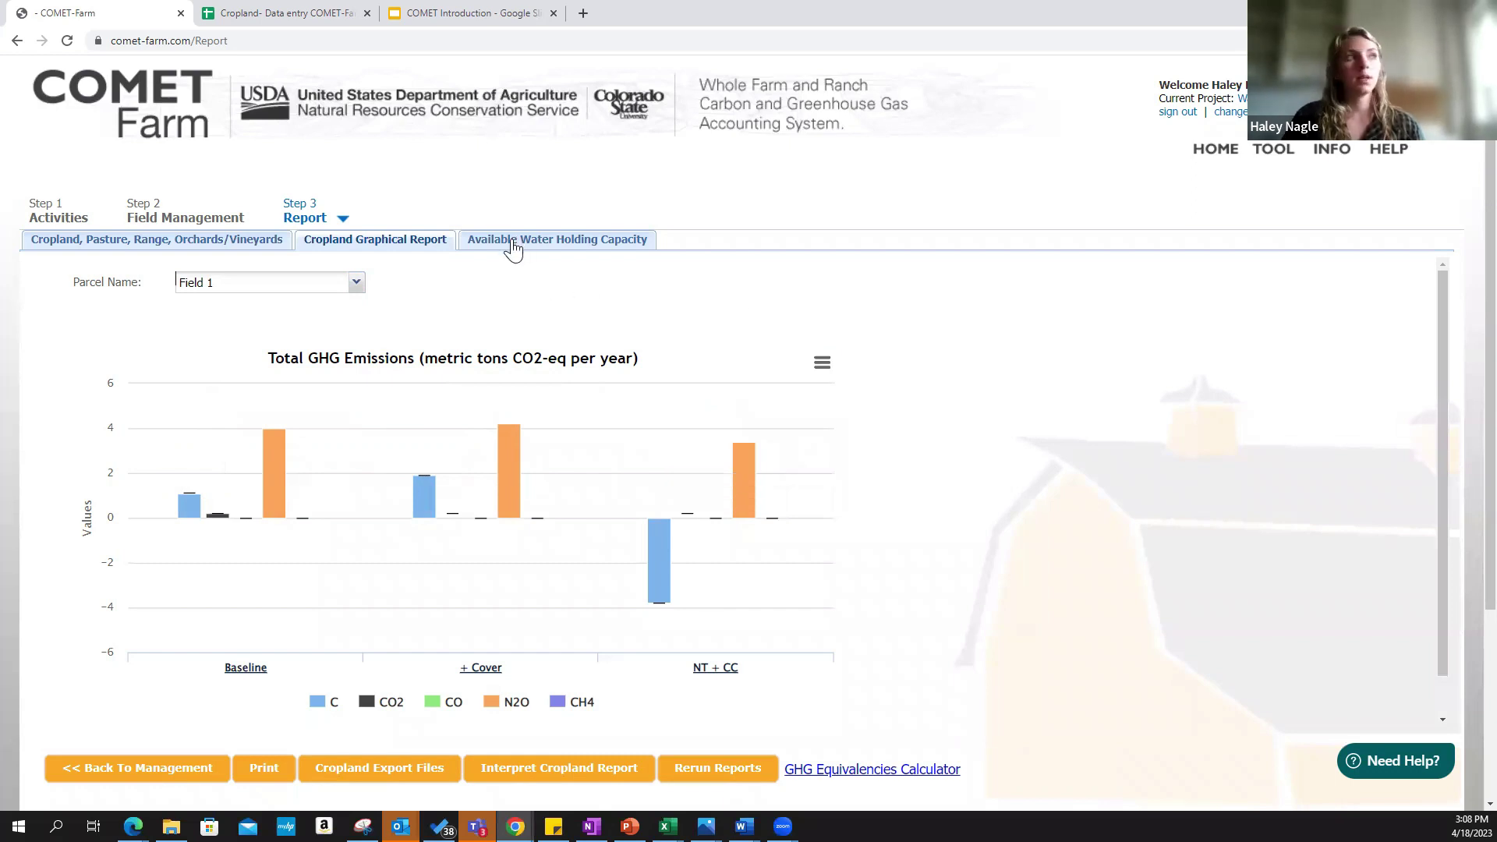
Show the Available Water Holding Capacity report, and expand Field 1 to review its soil map units before collapsing it
left_click(576, 248)
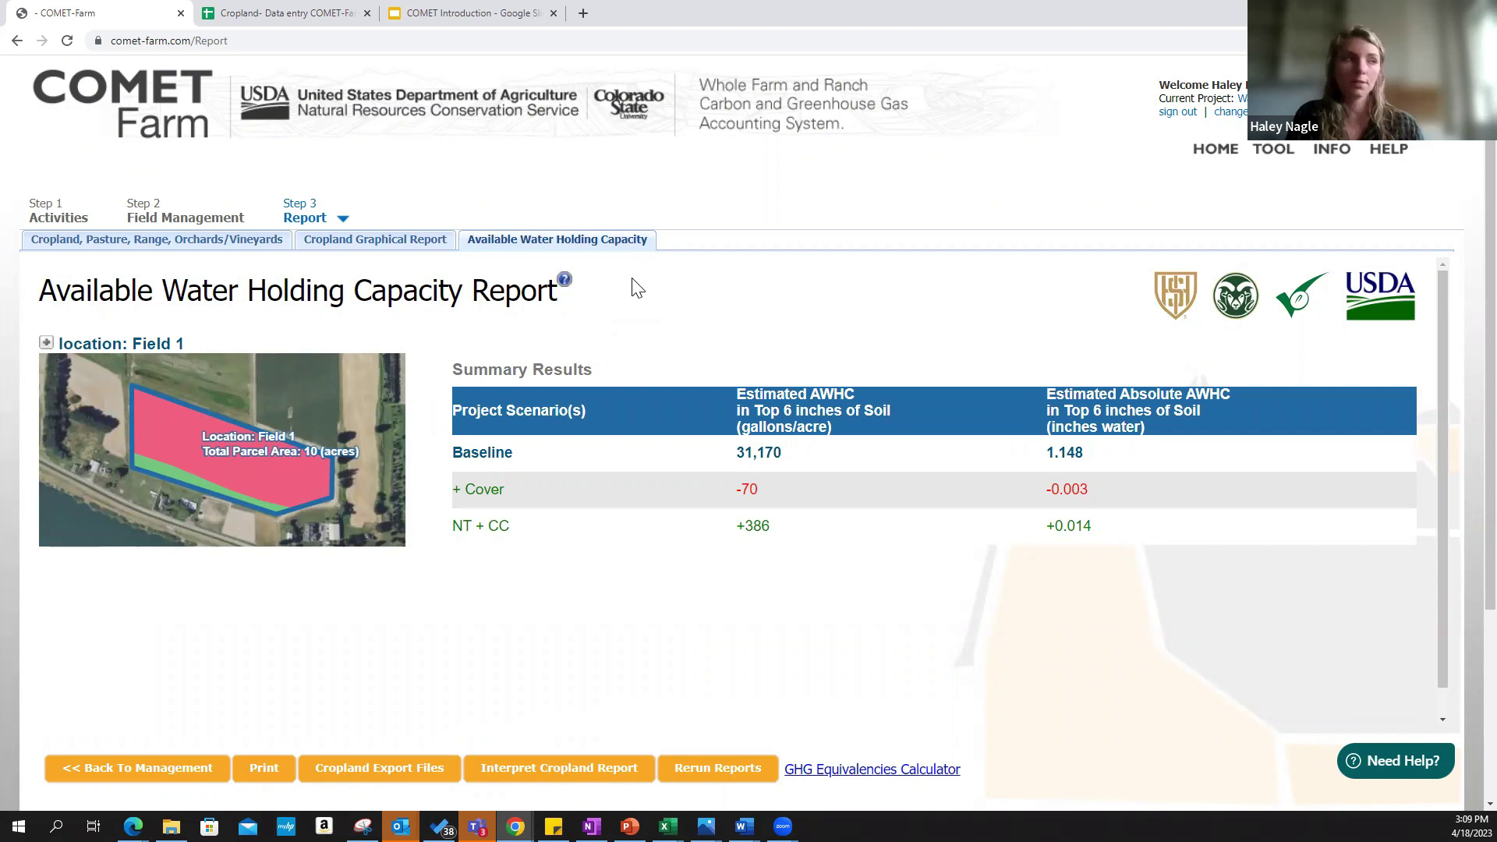
left_click(44, 343)
scroll(338, 552, "down", 3)
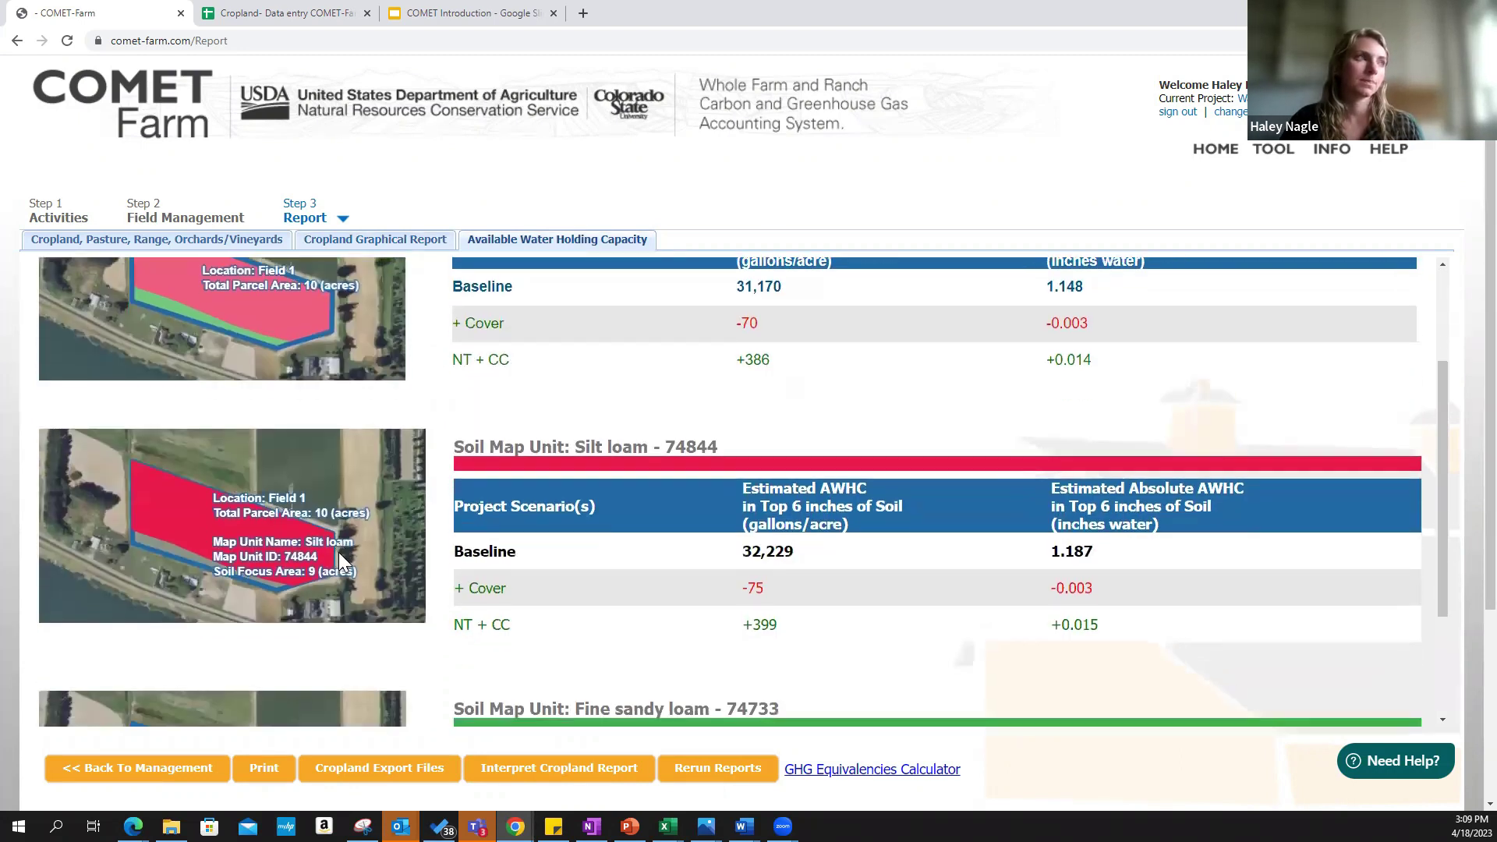
scroll(337, 560, "up", 3)
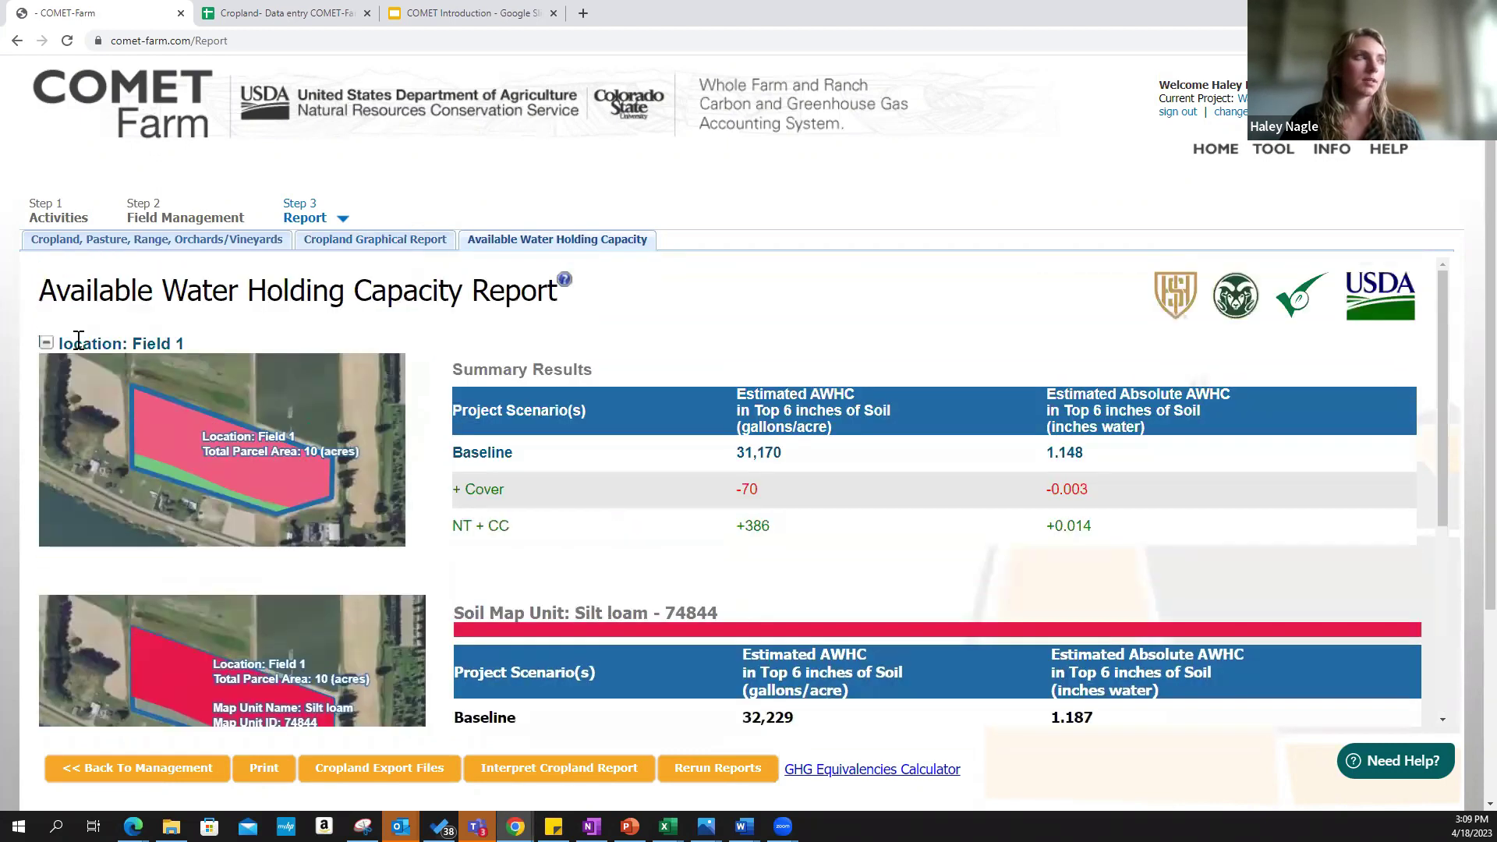
left_click(44, 343)
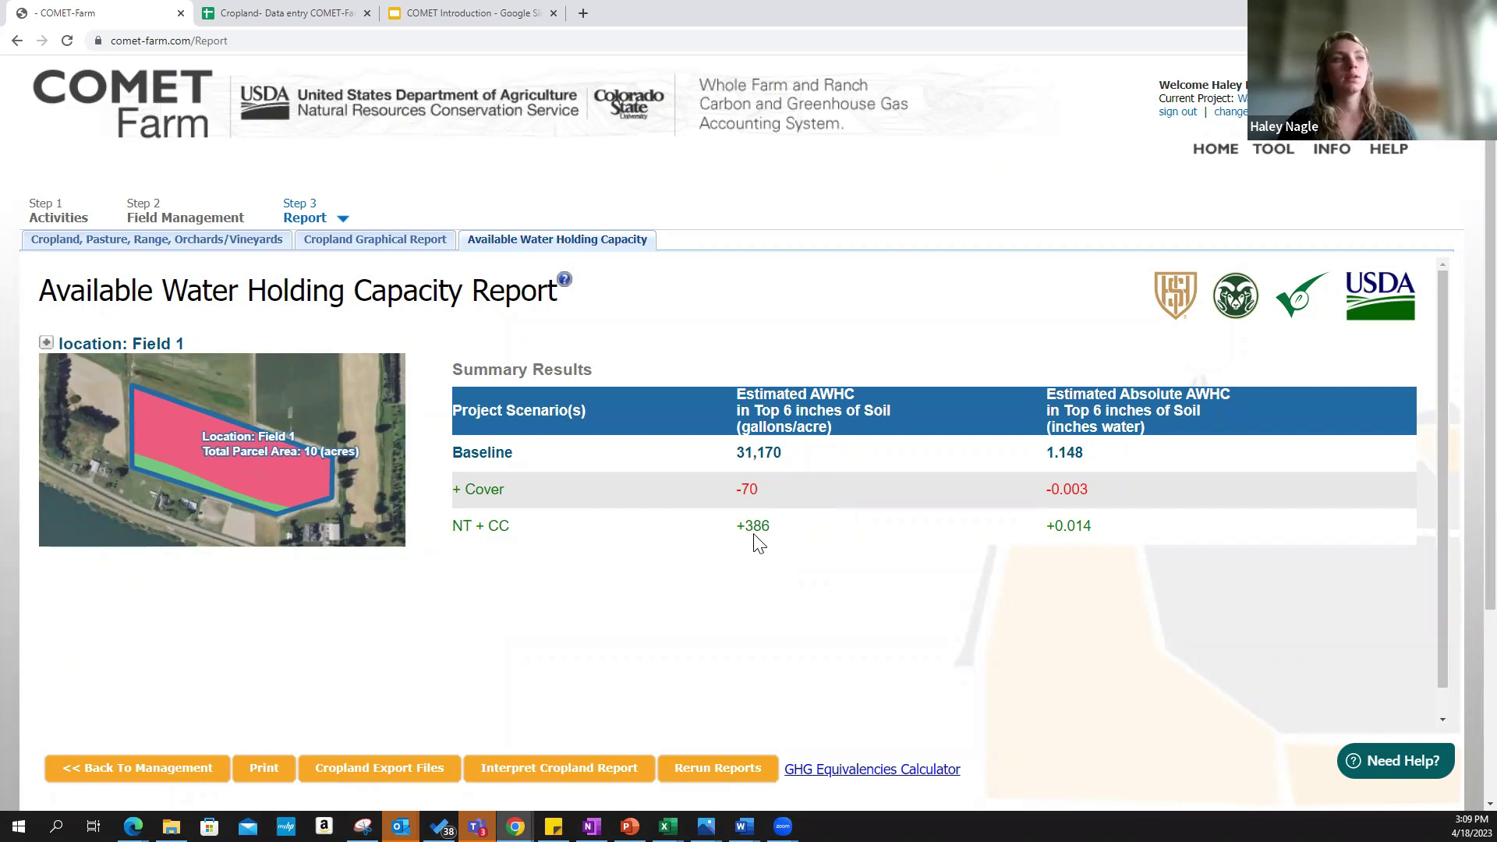
Highlight the NT + CC gallons-per-acre value and the + Cover row in the summary results to compare the two scenarios
left_click_drag(732, 527, 811, 528)
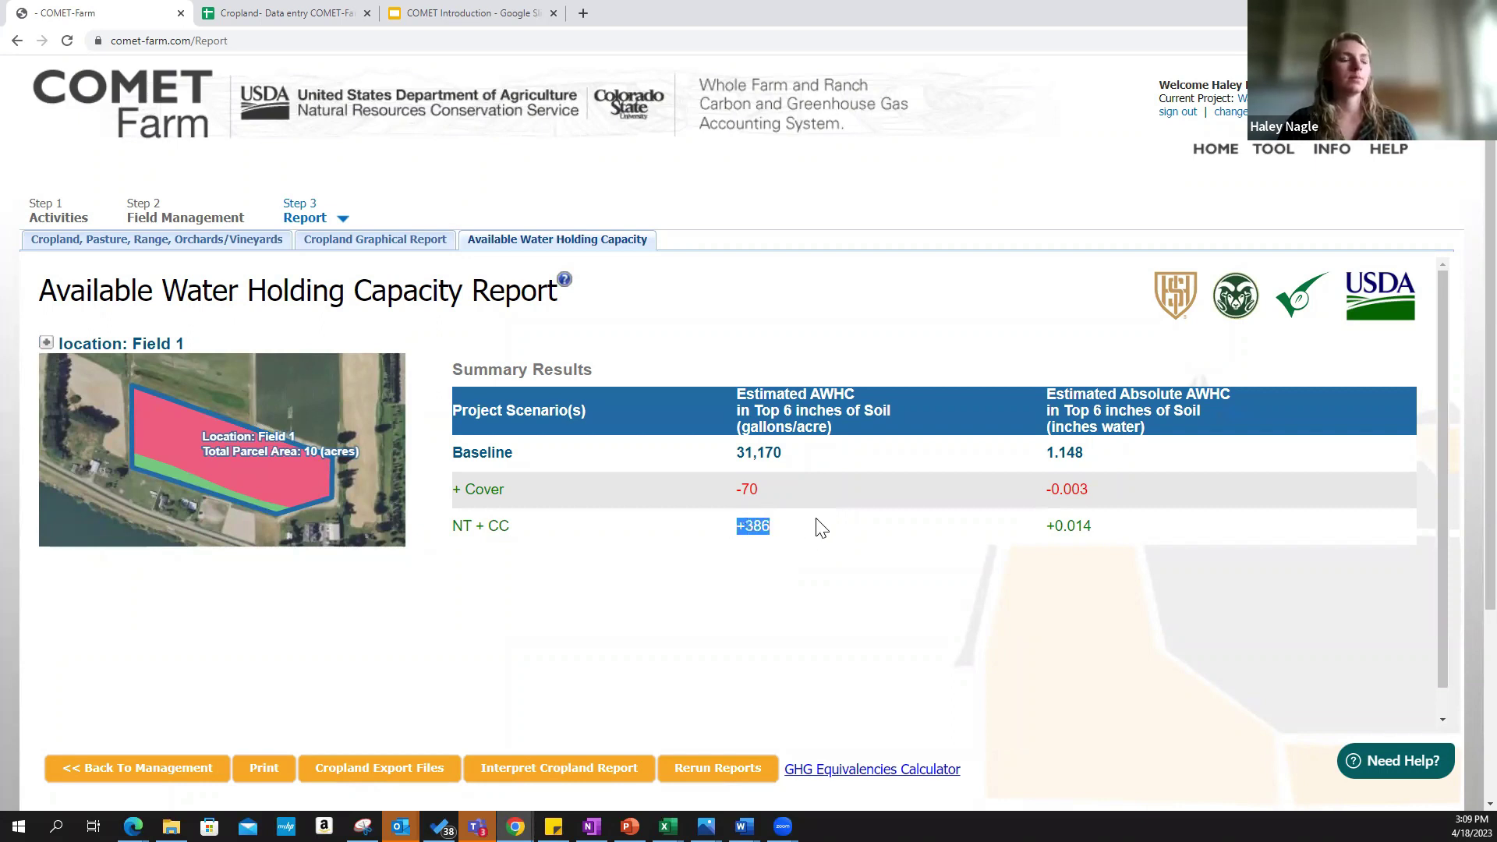
left_click(844, 535)
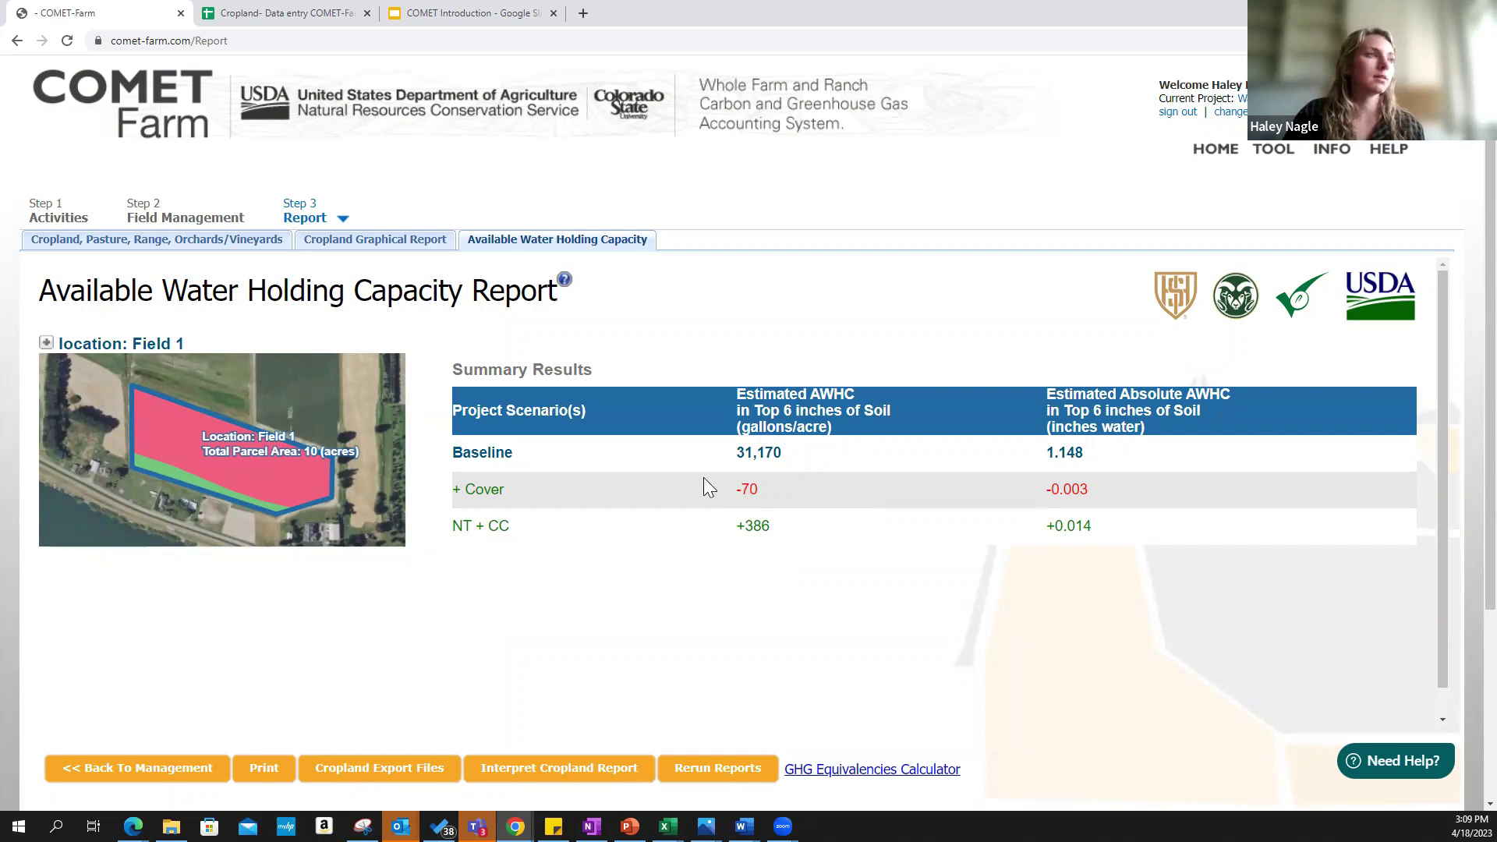
left_click_drag(461, 488, 517, 485)
left_click(788, 499)
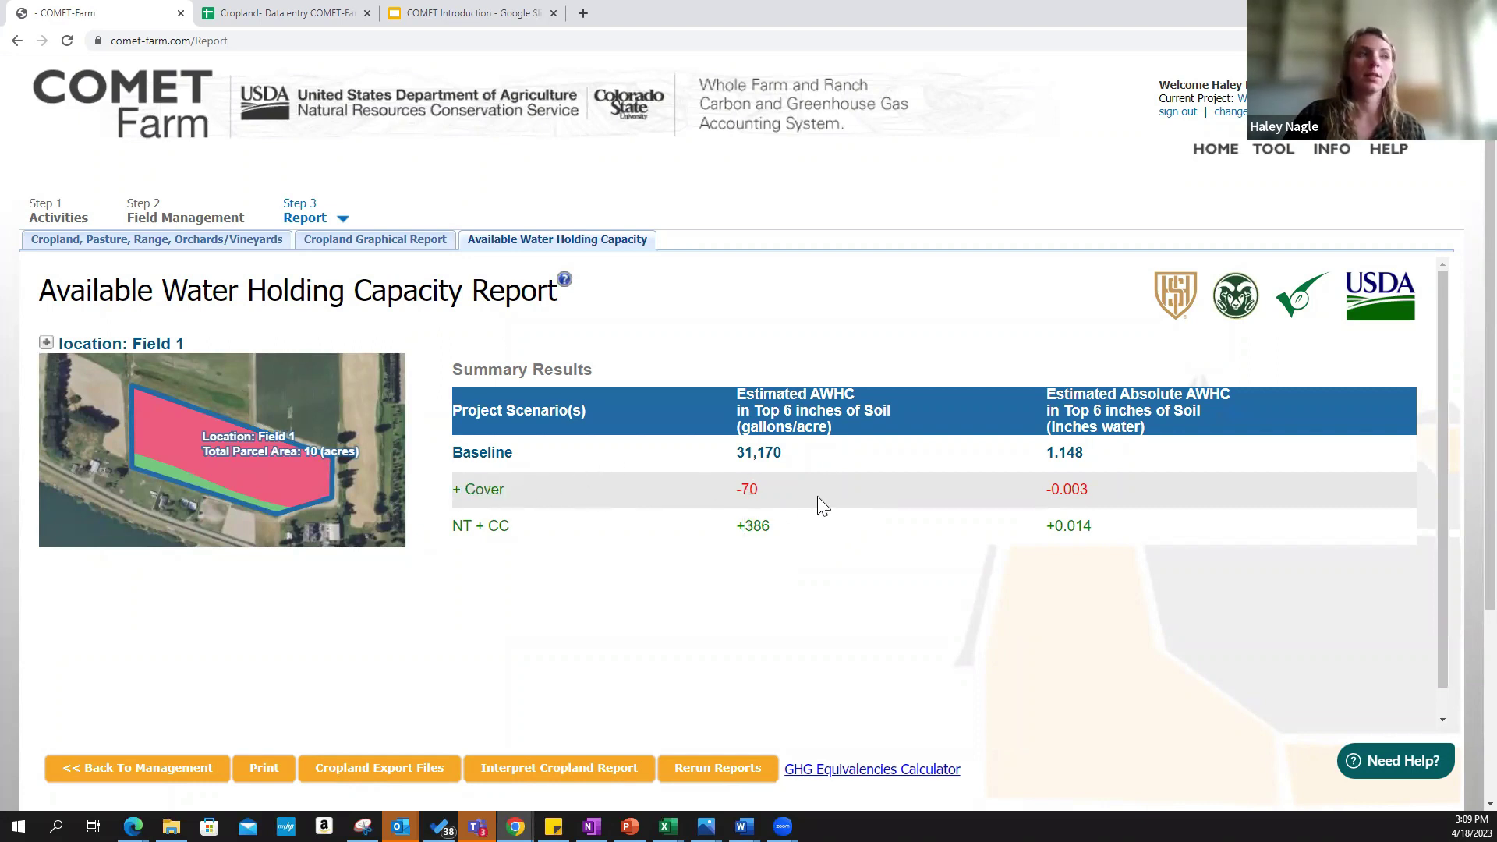
left_click_drag(789, 486, 534, 484)
left_click(845, 502)
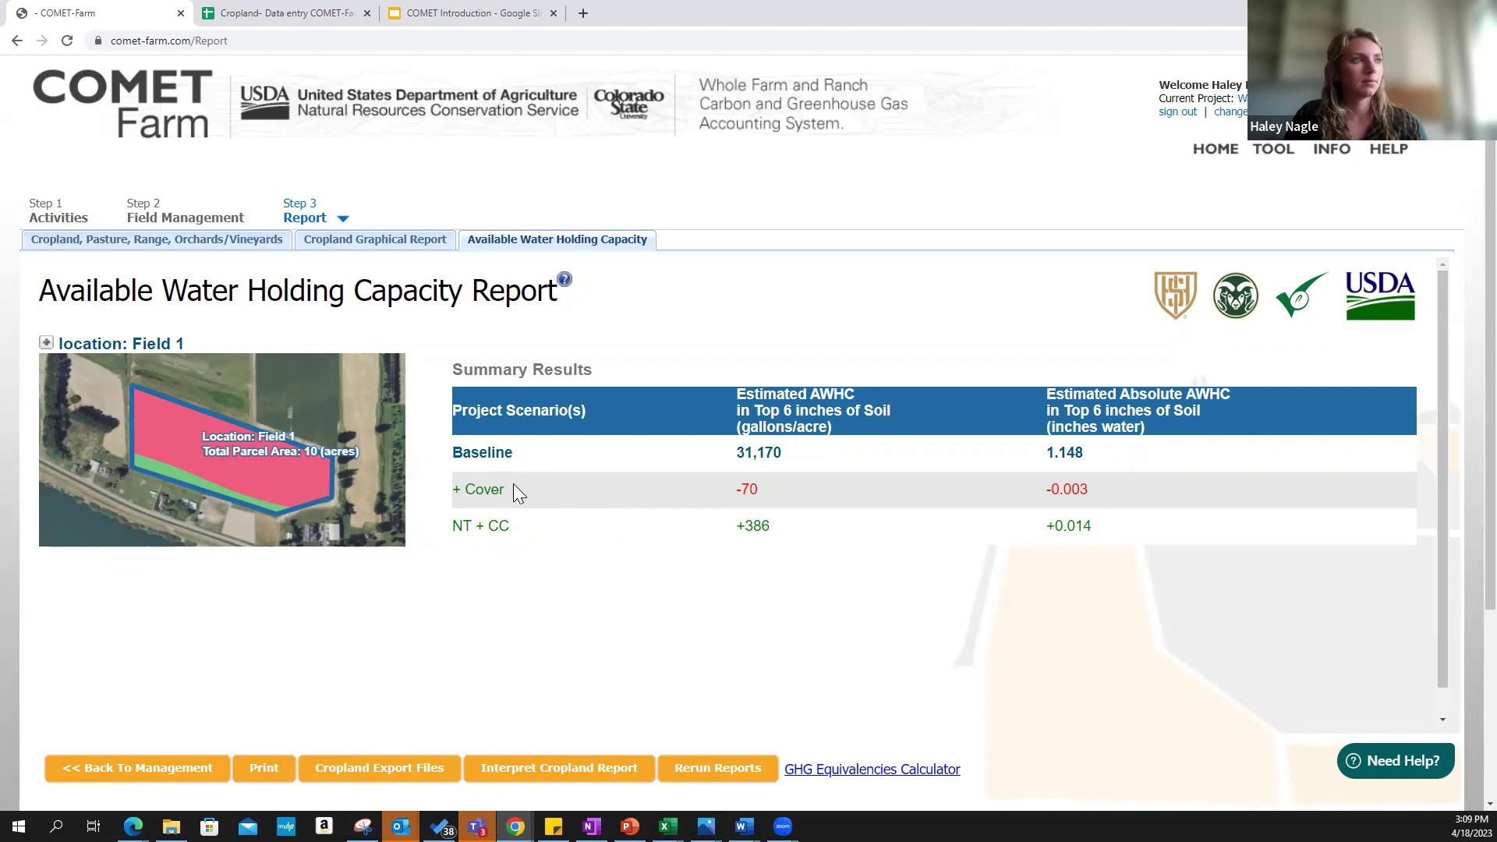
Return to the Cropland, Pasture, Range, Orchards/Vineyards report and collapse Field 1's N2O breakdown
left_click(384, 246)
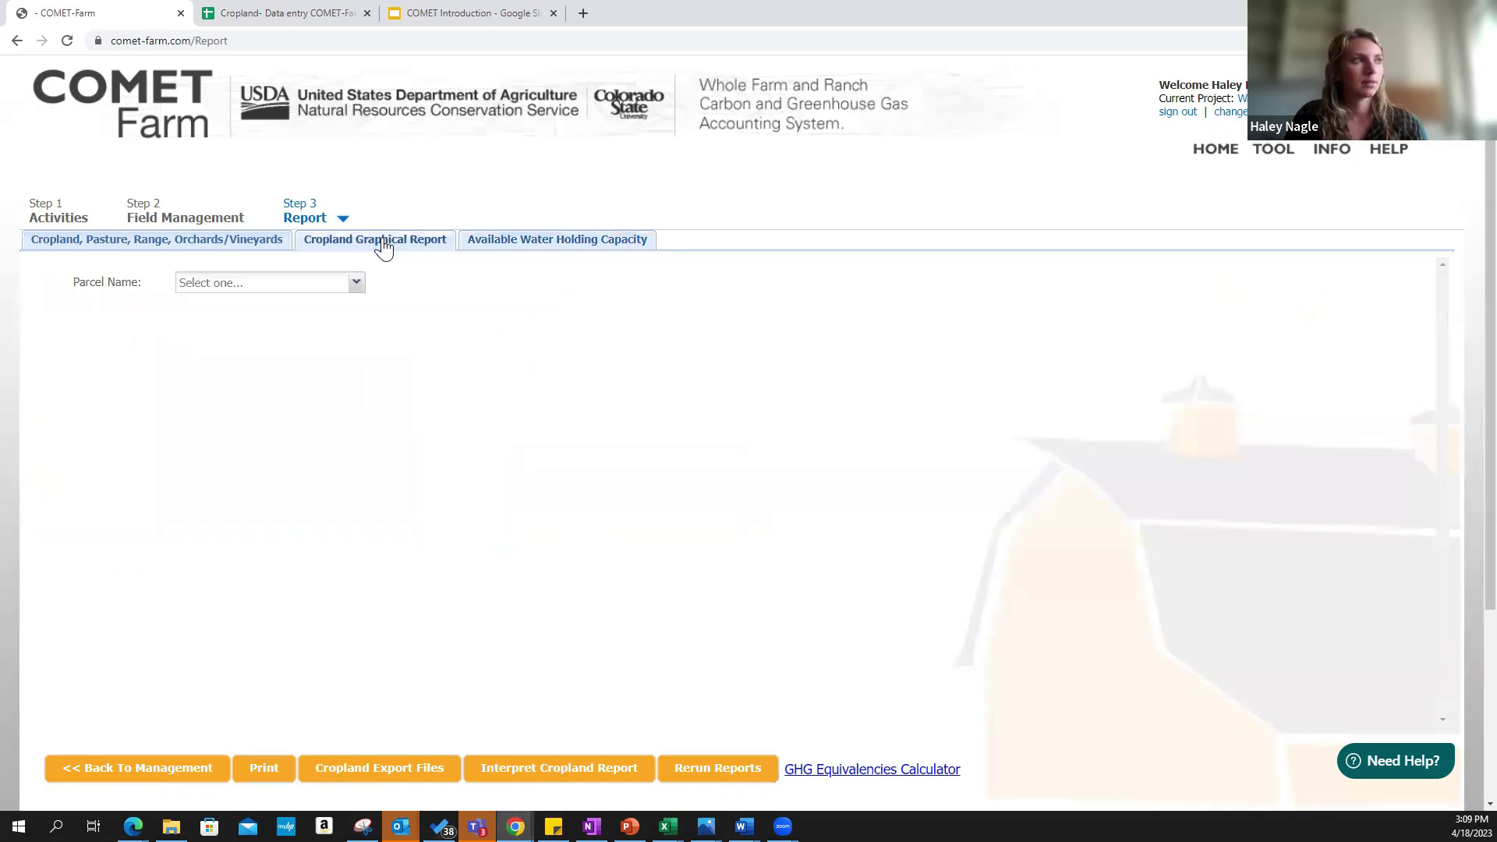
left_click(225, 244)
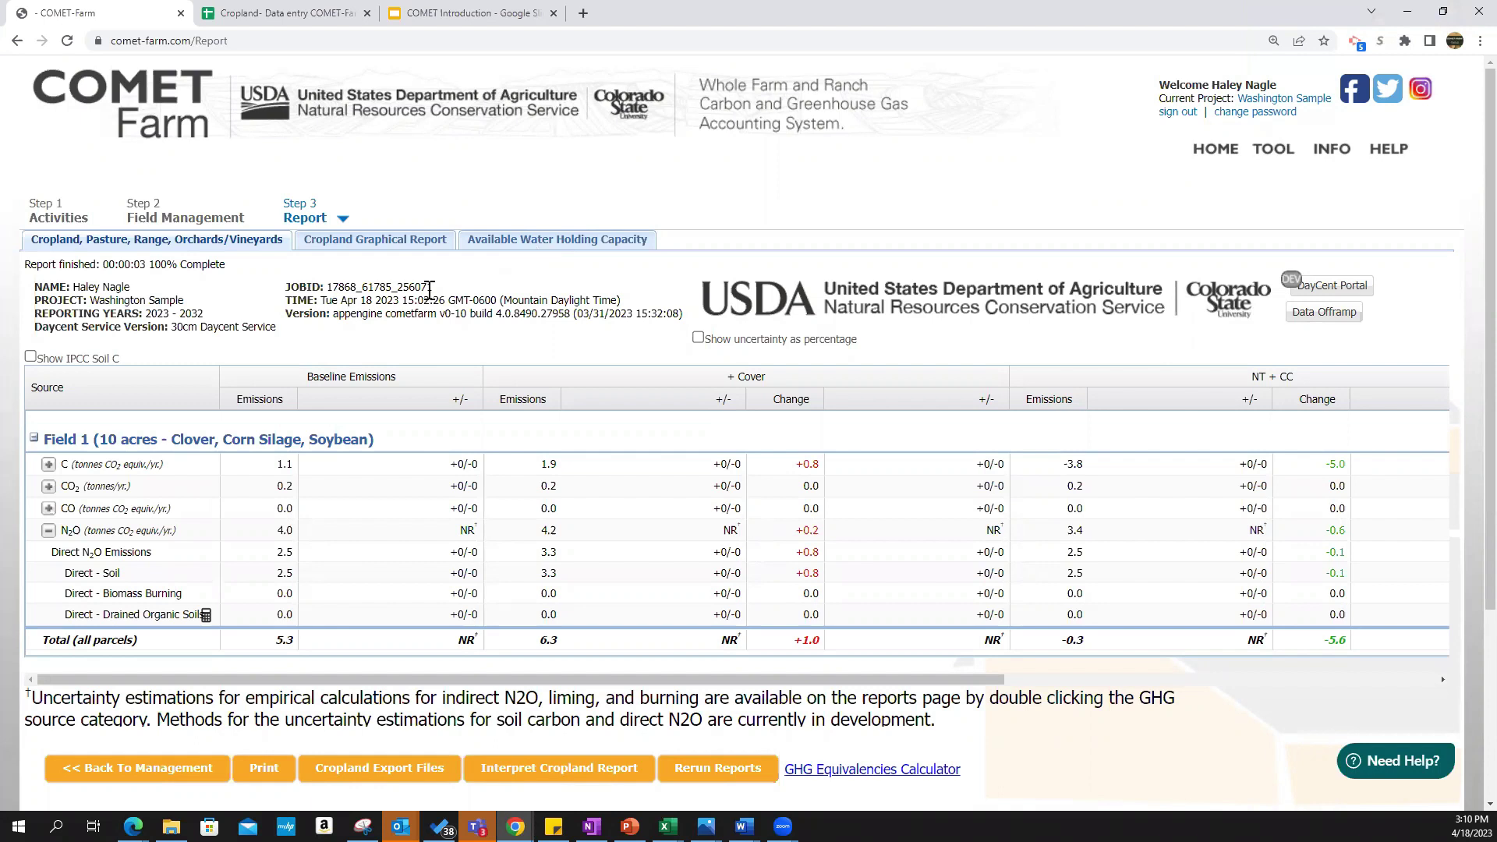
left_click(48, 531)
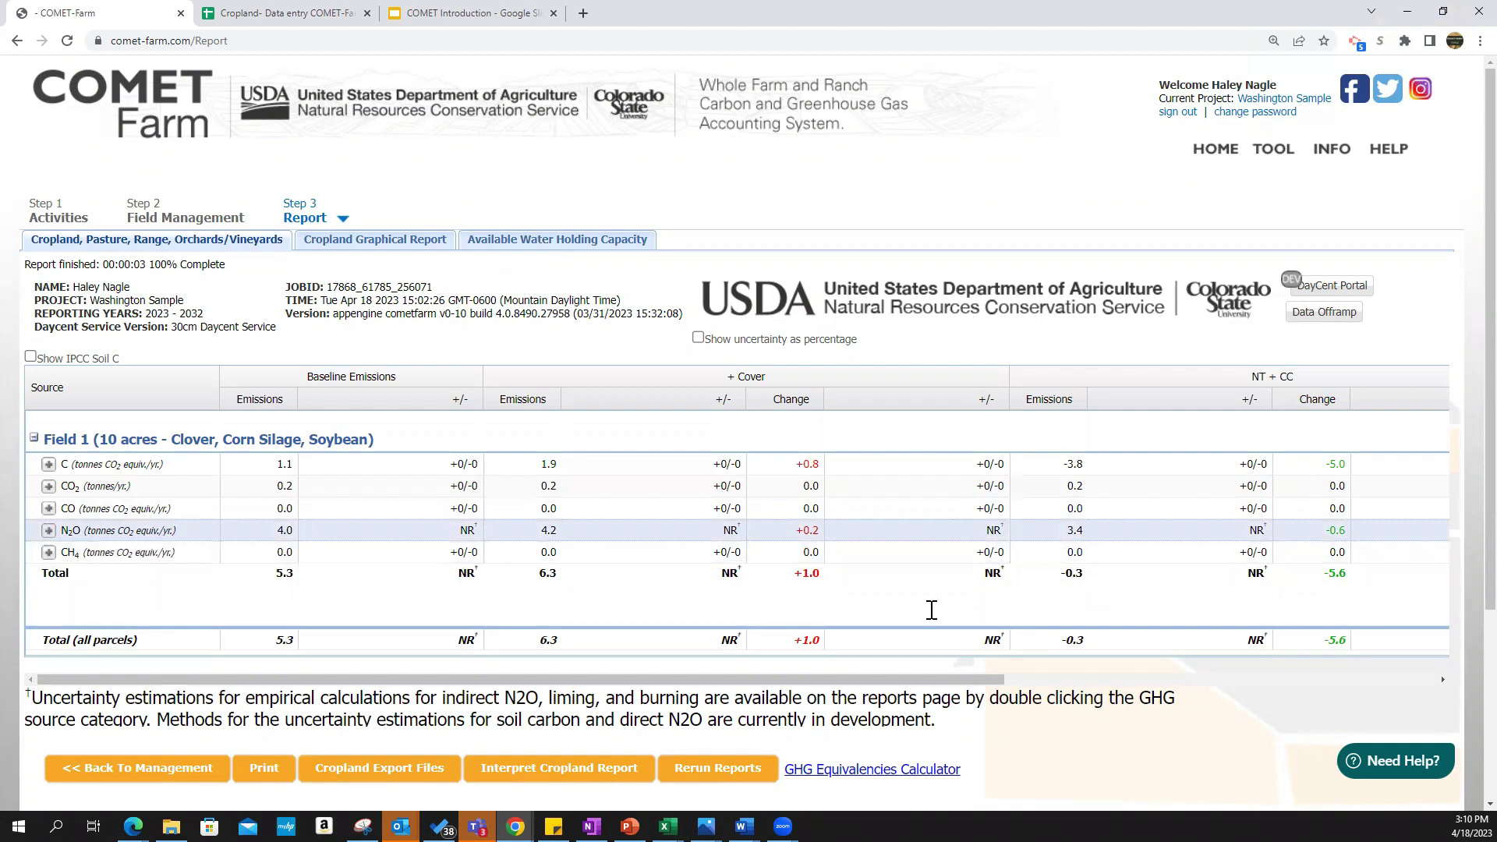
Switch to the Cropland data entry spreadsheet and merge the instruction text cells across C1:P1
left_click(349, 9)
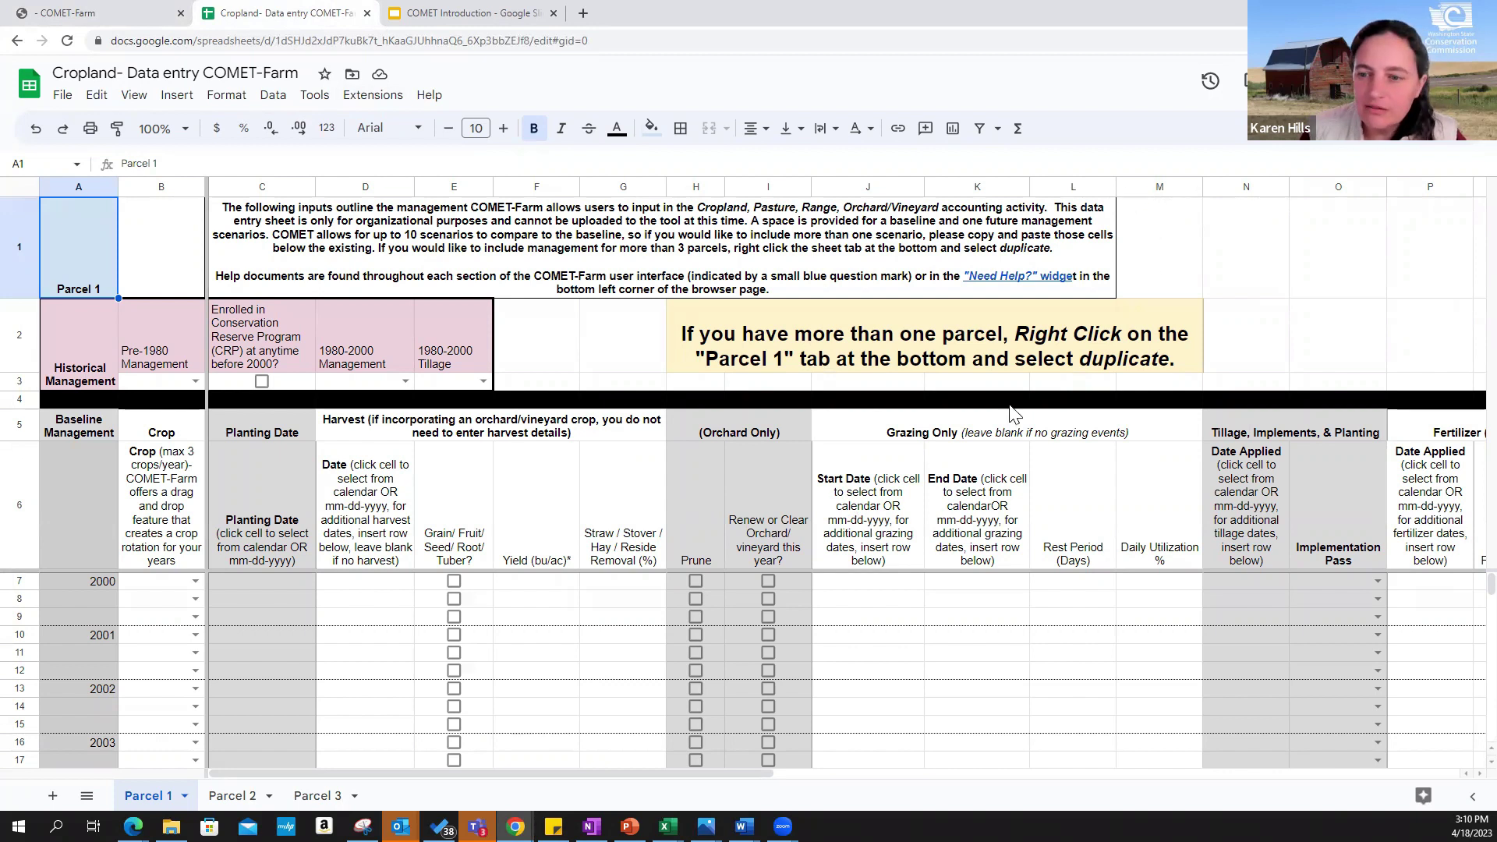
left_click(675, 254)
left_click(1424, 255, "shift")
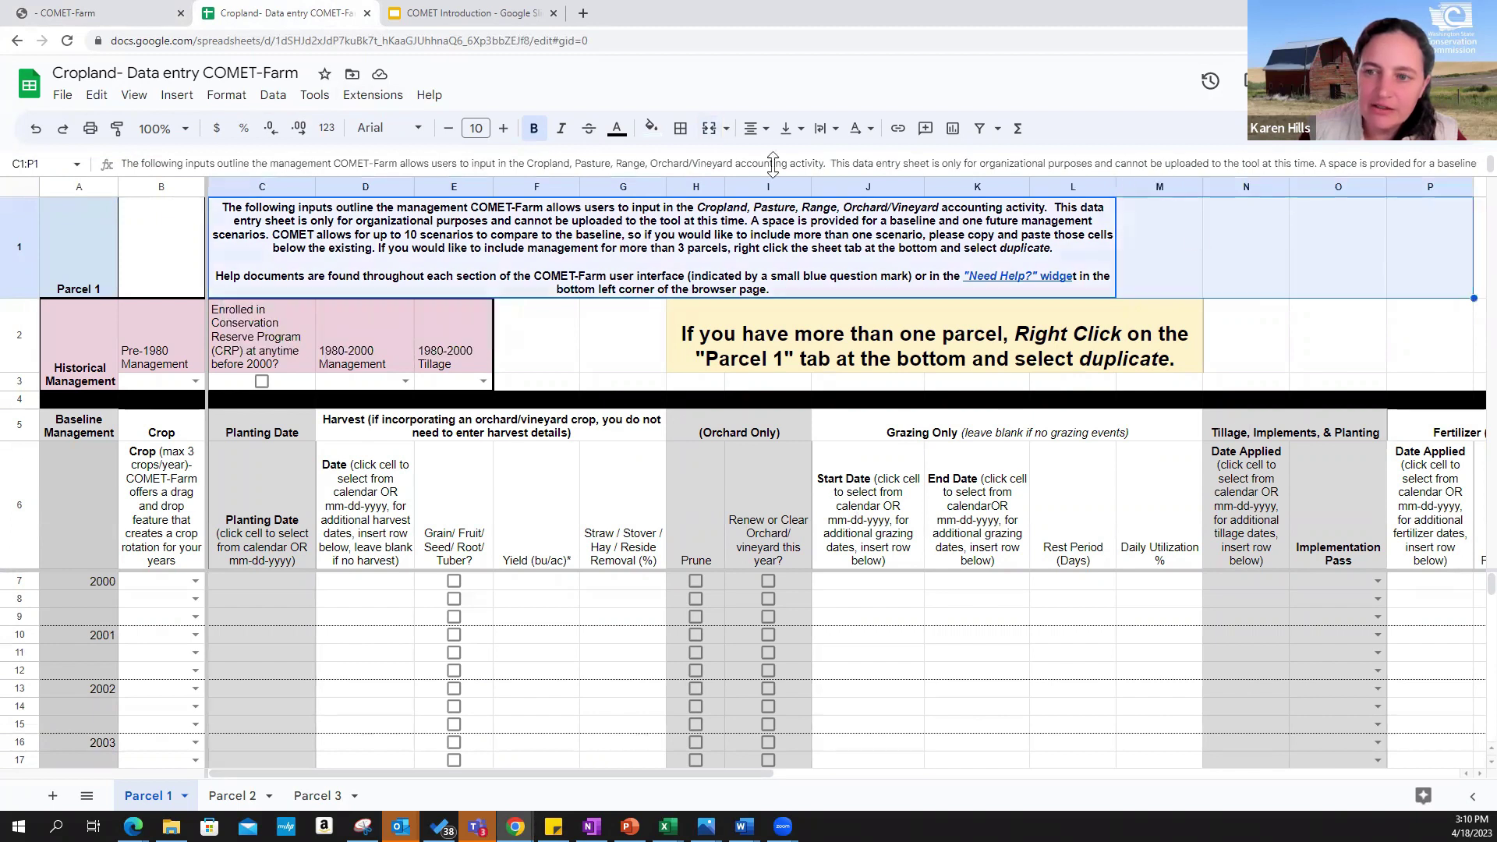
left_click(707, 131)
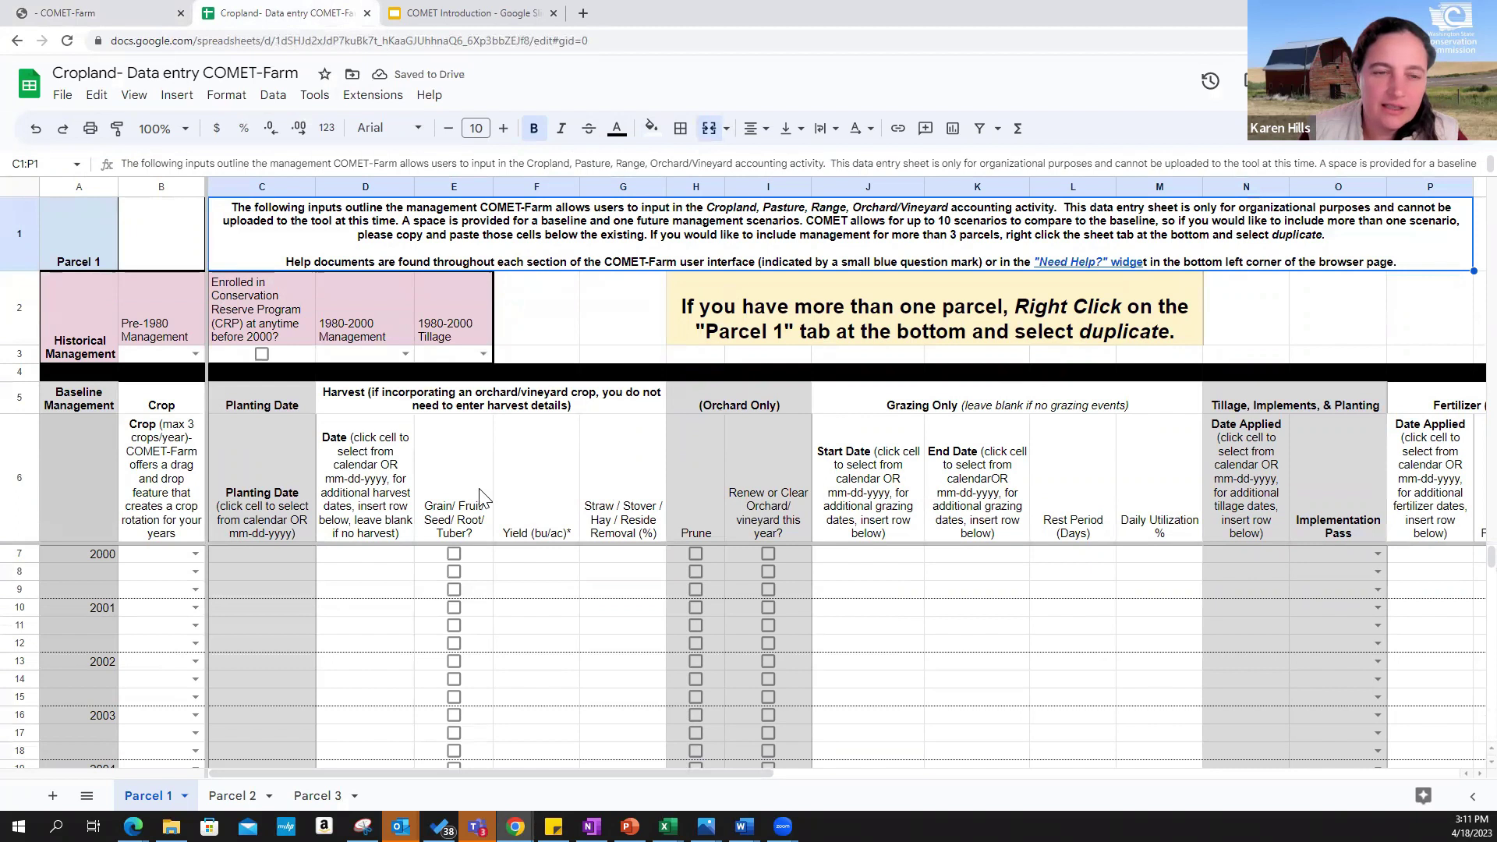
Browse the crop options for the second 2006 row of the baseline management, leaving the cell empty
scroll(257, 606, "down", 2)
scroll(97, 631, "down", 4)
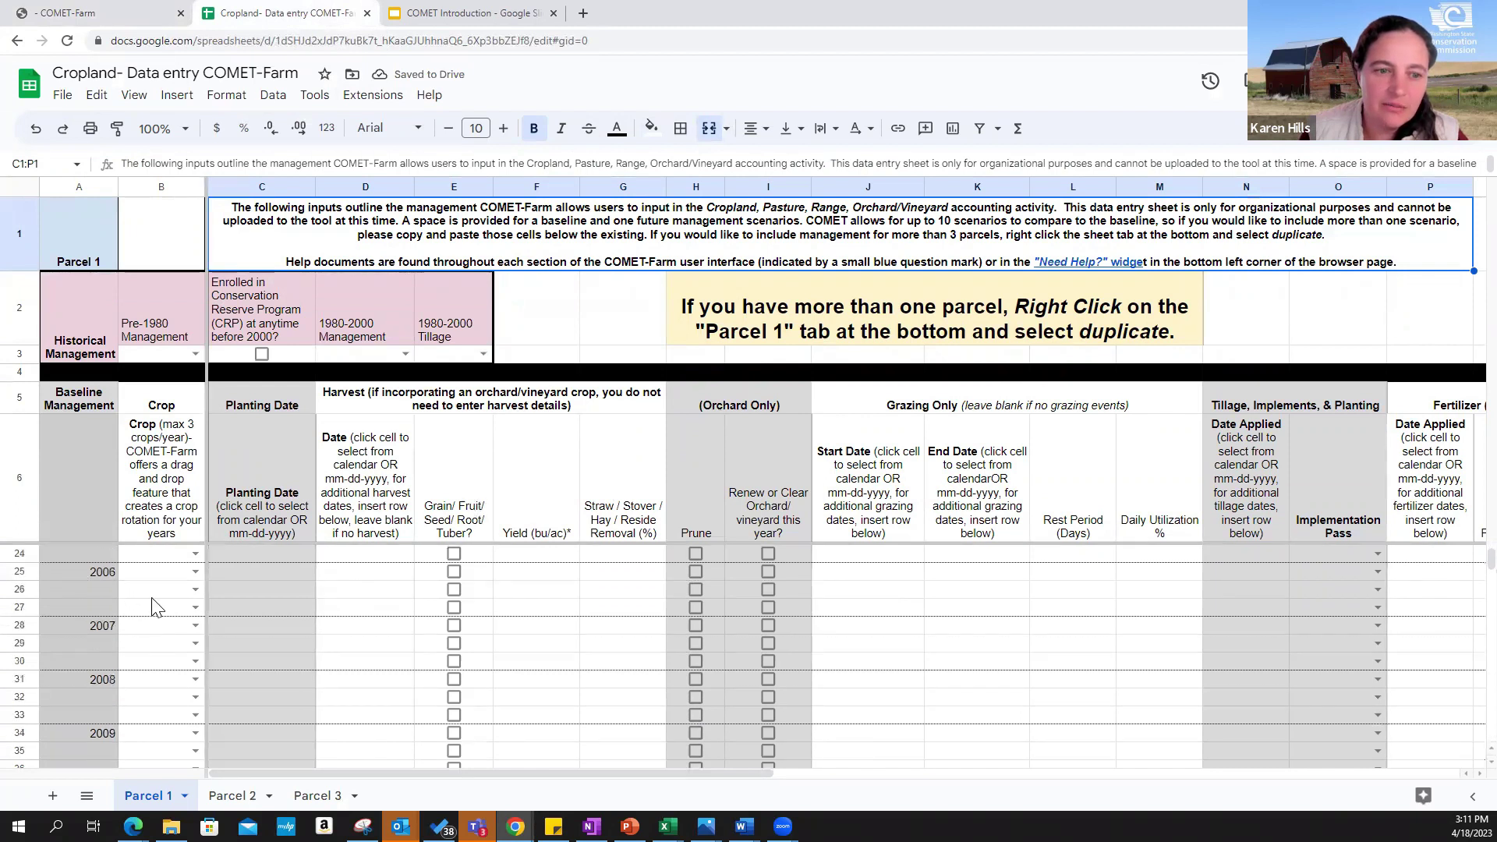
left_click(195, 589)
scroll(178, 702, "down", 3)
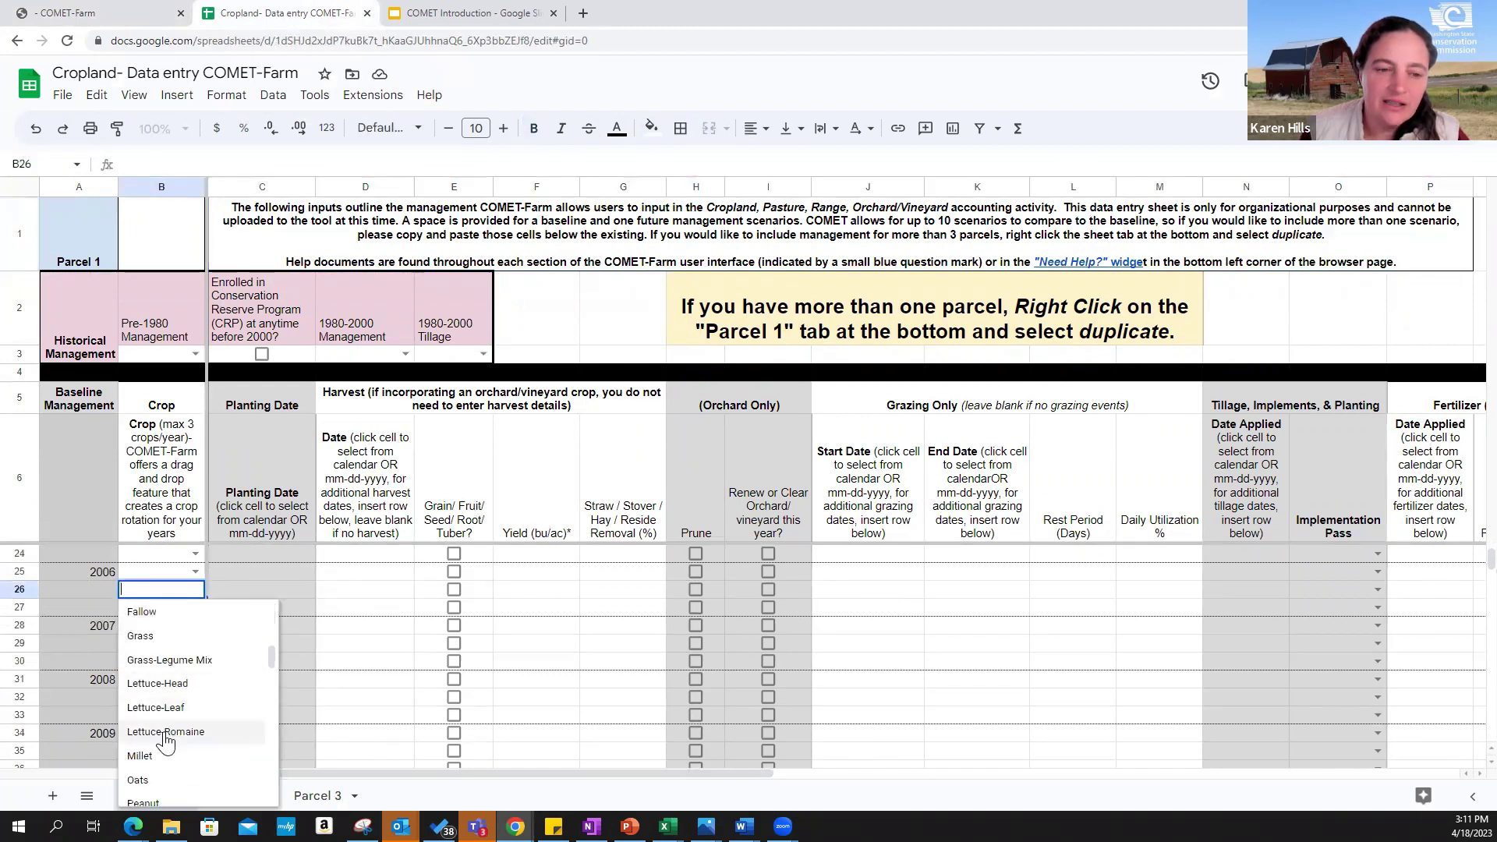
left_click(373, 645)
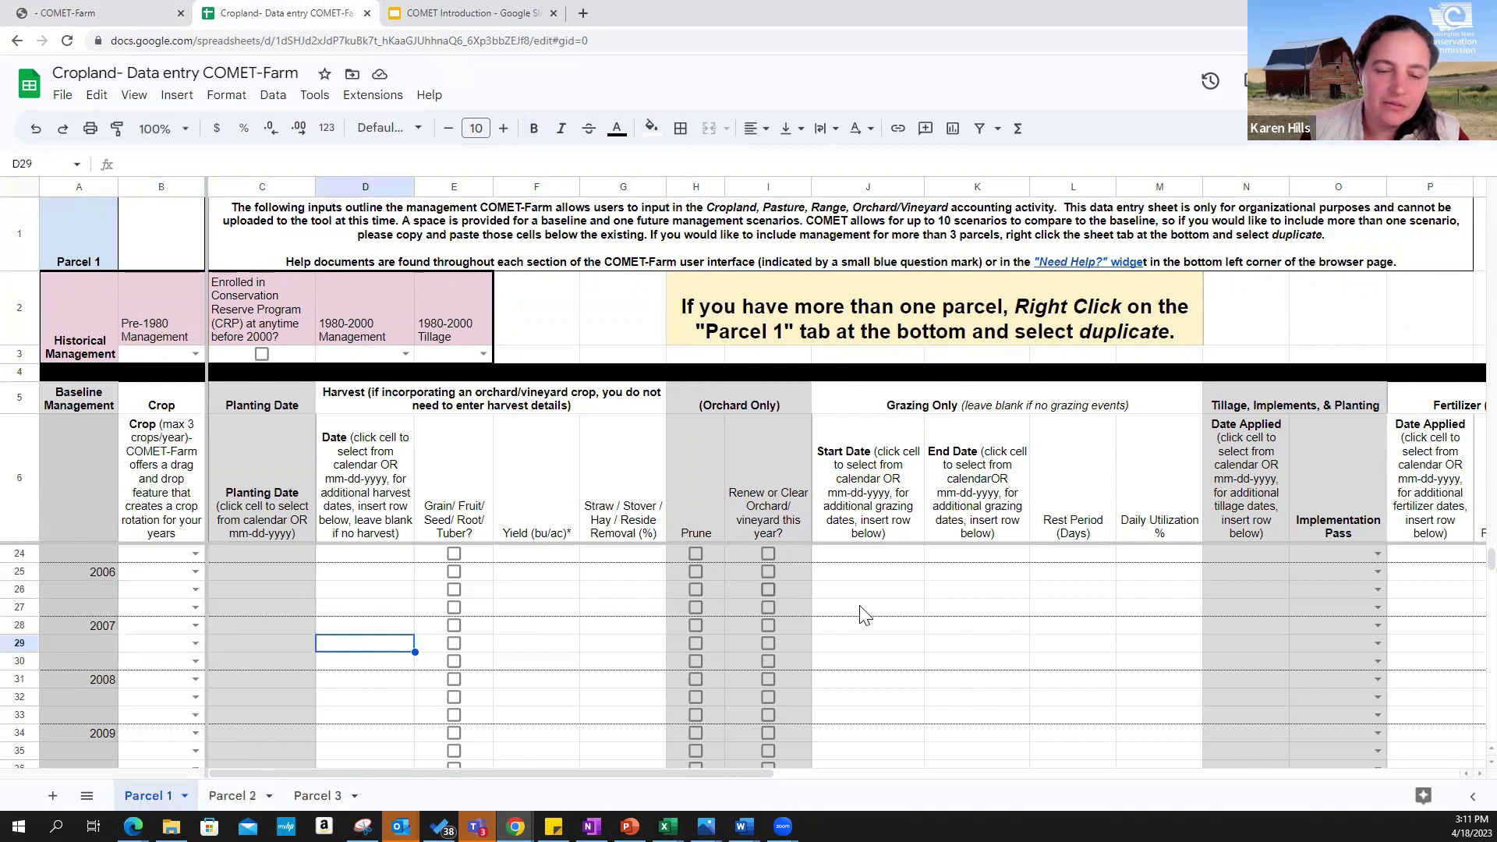
Browse the tillage options in the Implementation Pass column of row 27 without choosing one
left_click(1186, 613)
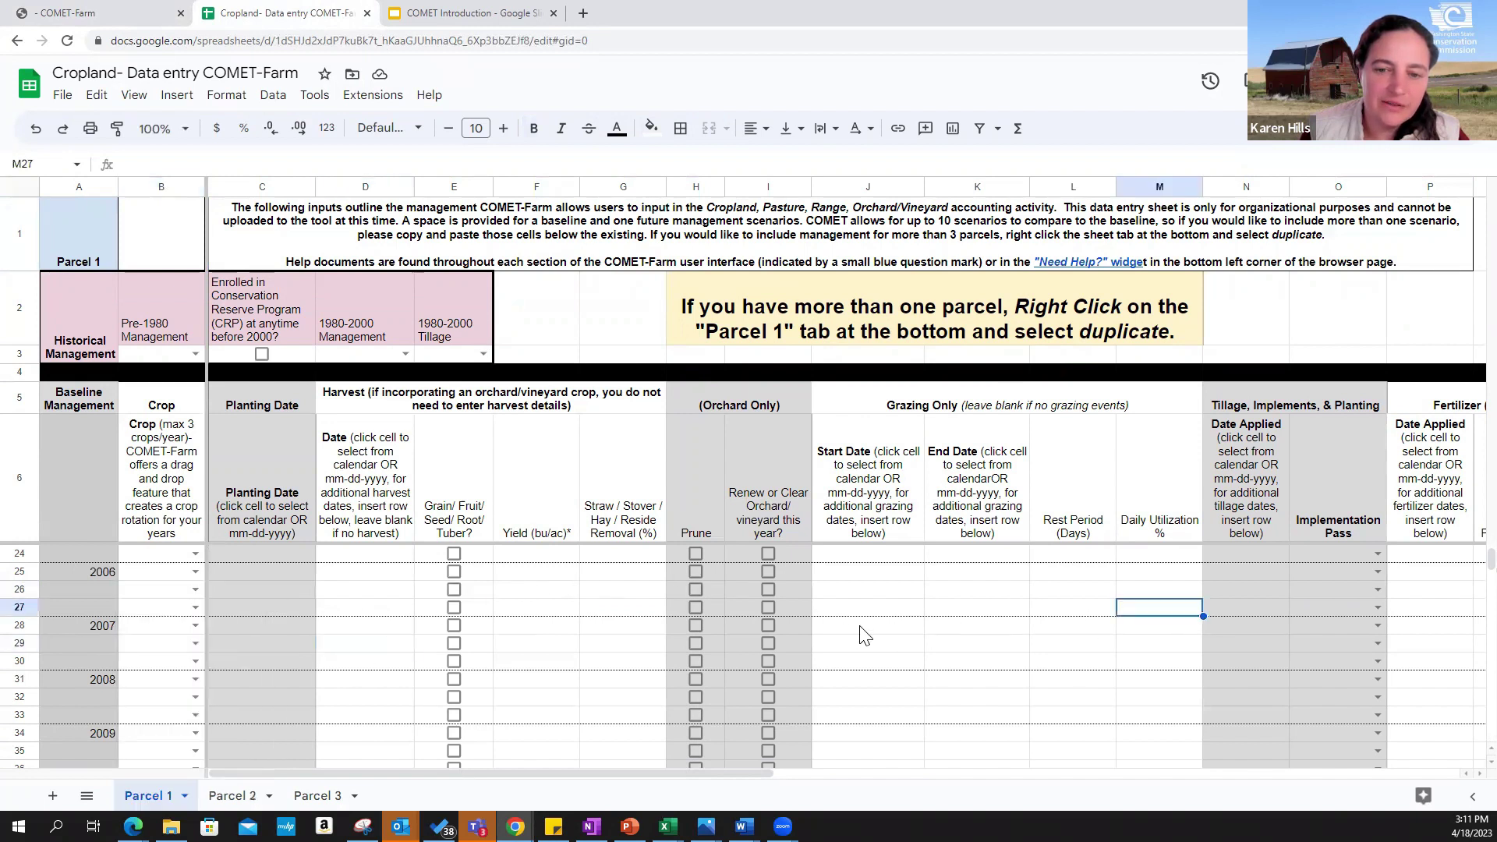
left_click(1376, 607)
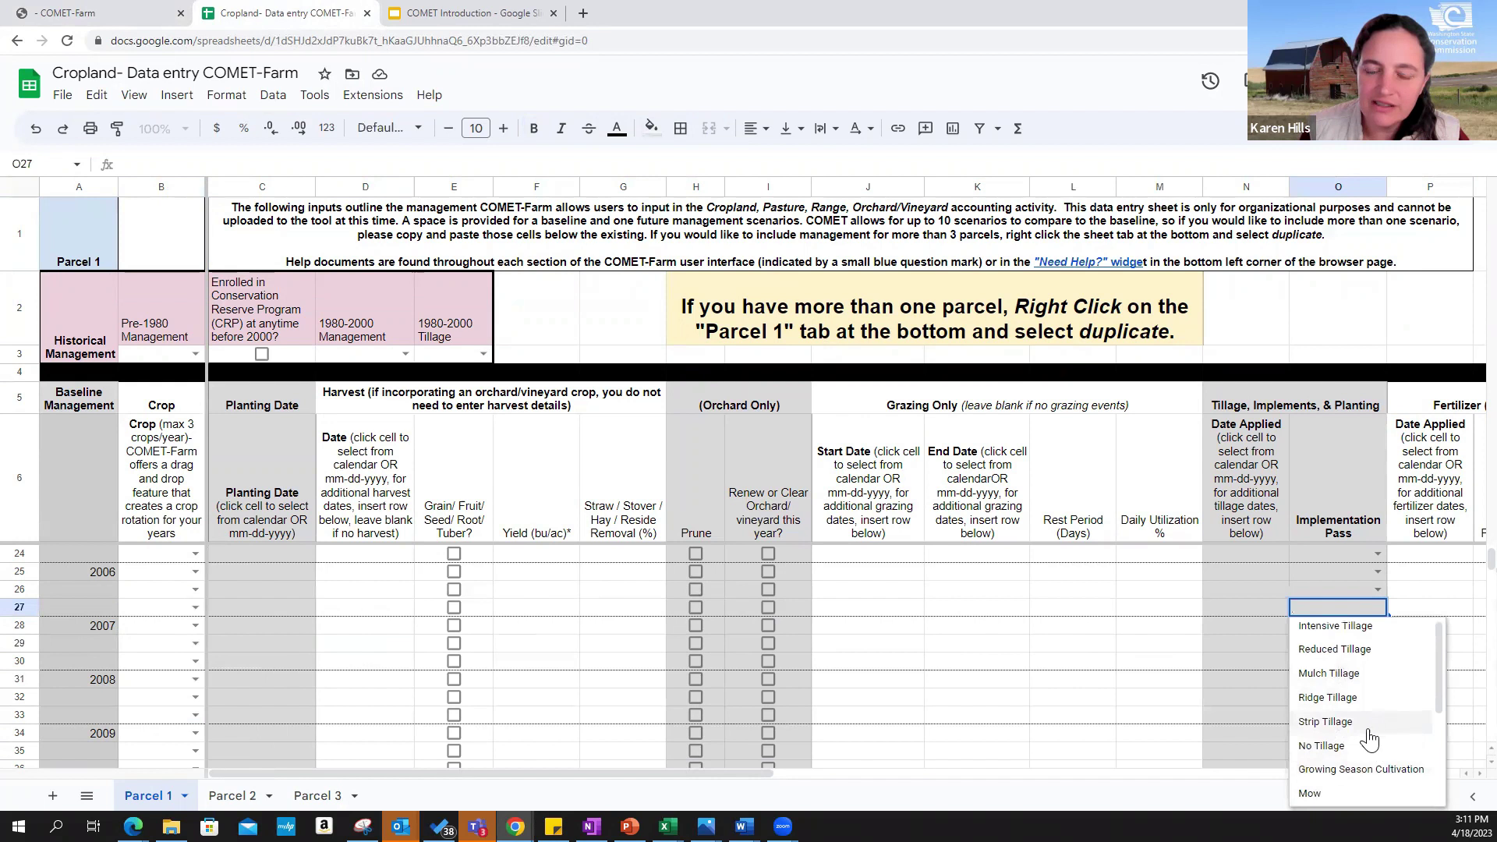
key("Down")
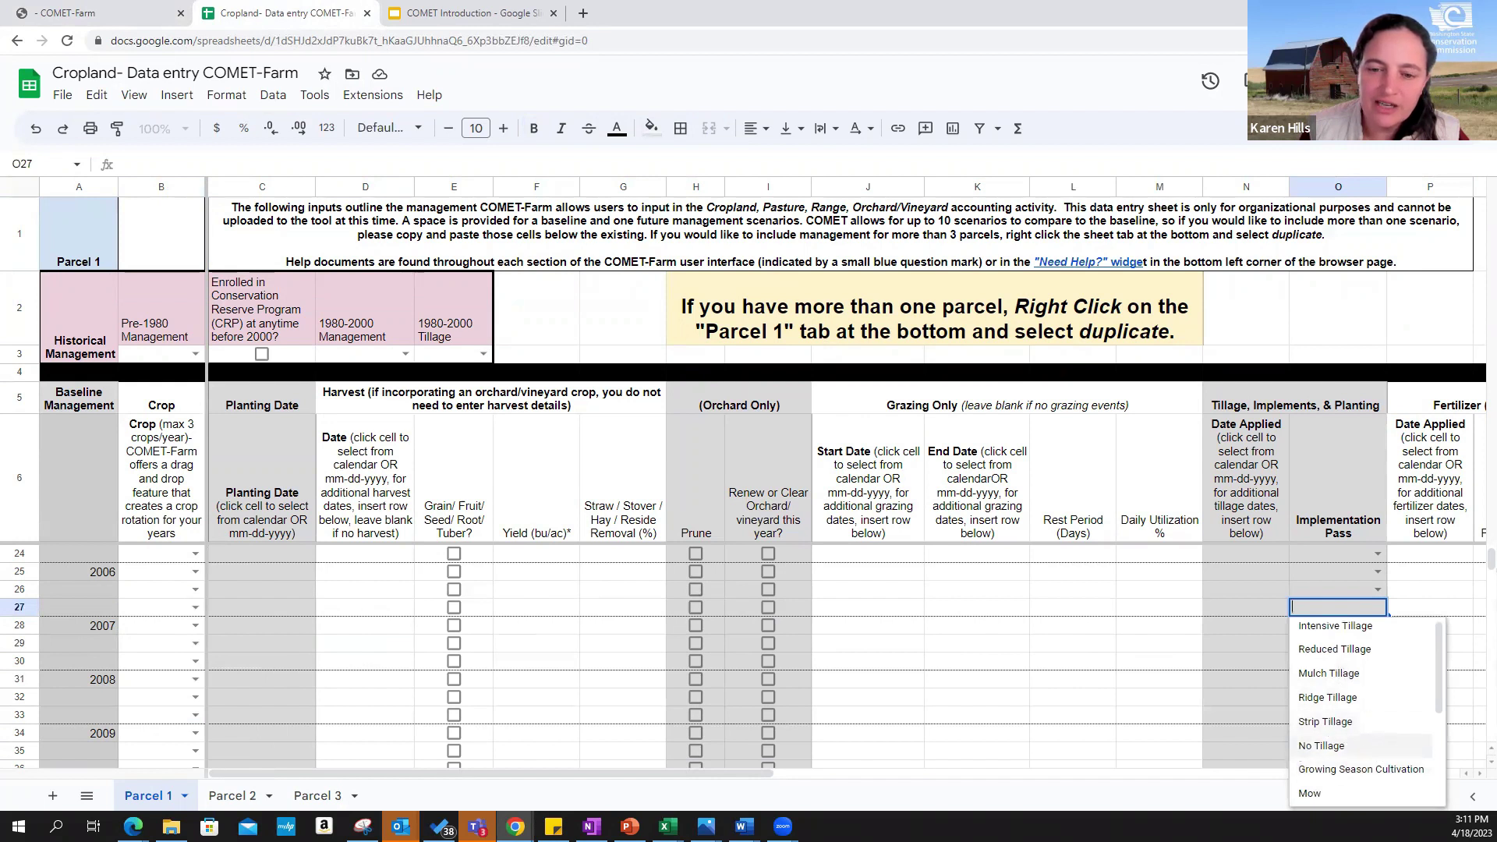
left_click(951, 733)
View the Fertilizer columns and the later baseline management years on the Parcel 1 sheet
left_click_drag(772, 774, 1022, 712)
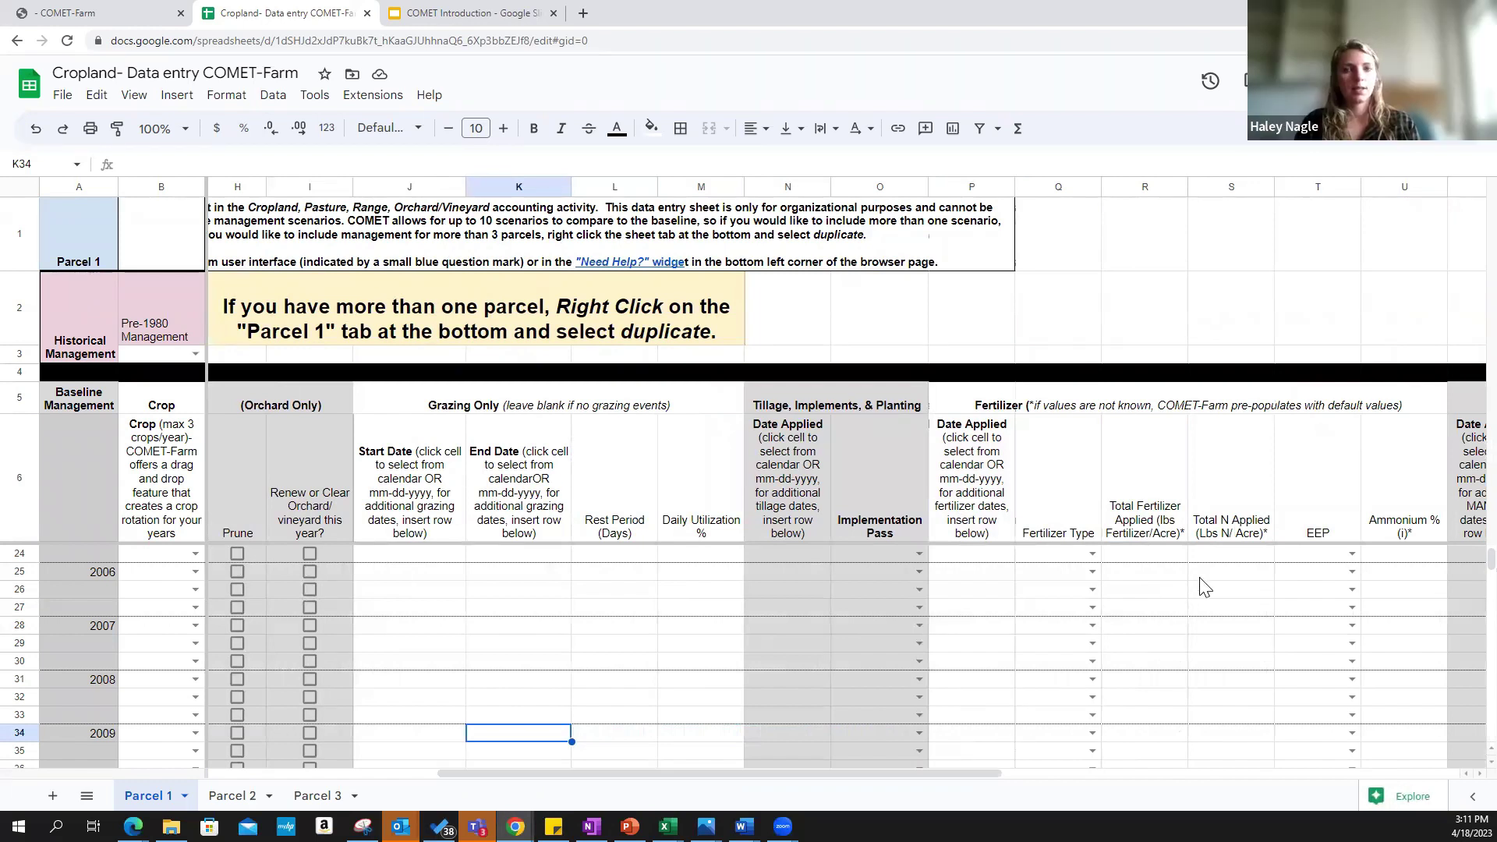
scroll(1198, 583, "down", 7)
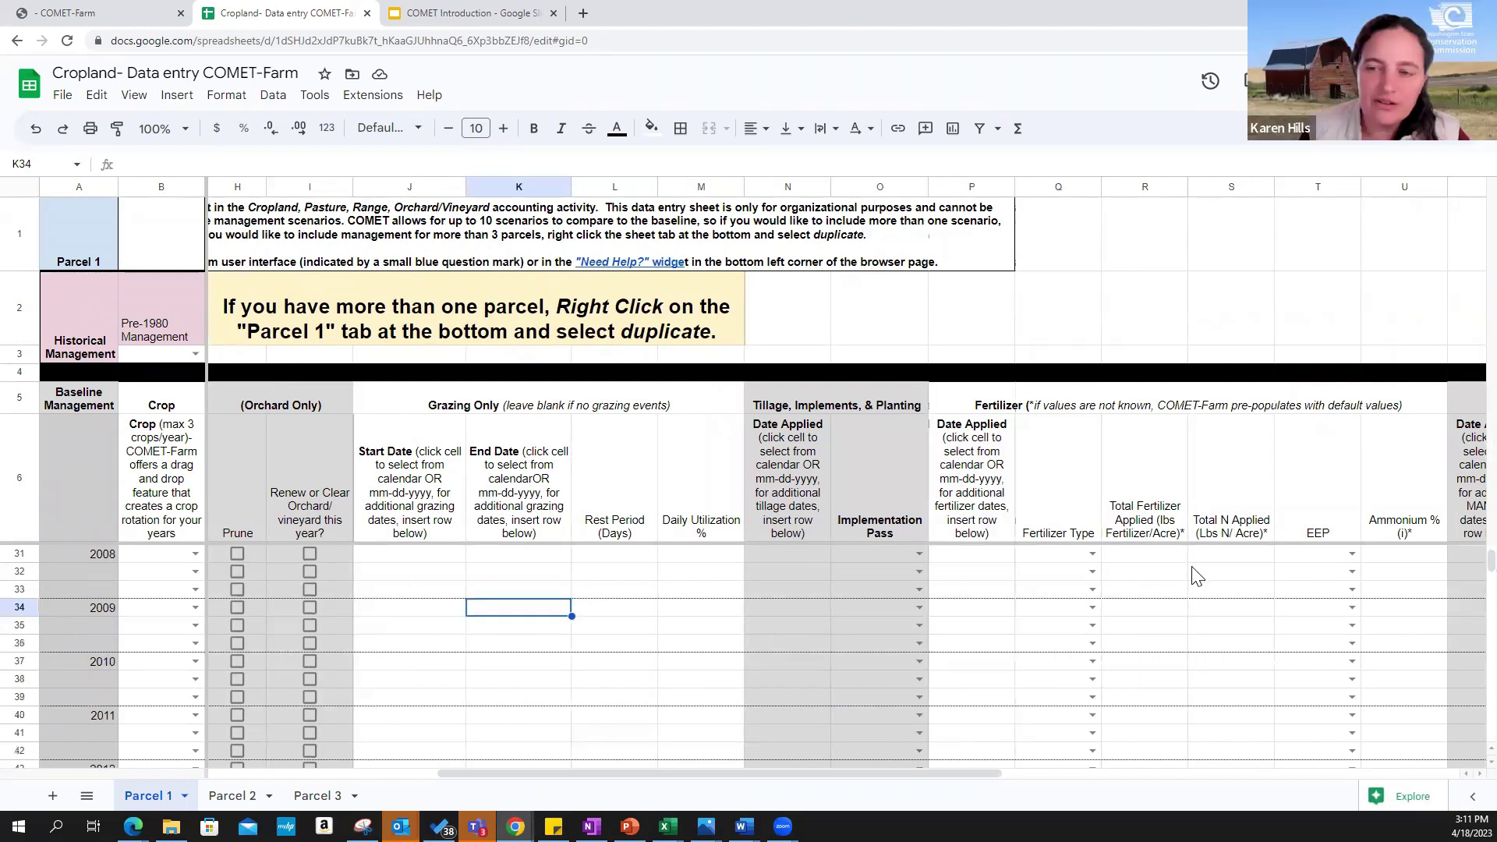
scroll(1195, 583, "down", 3)
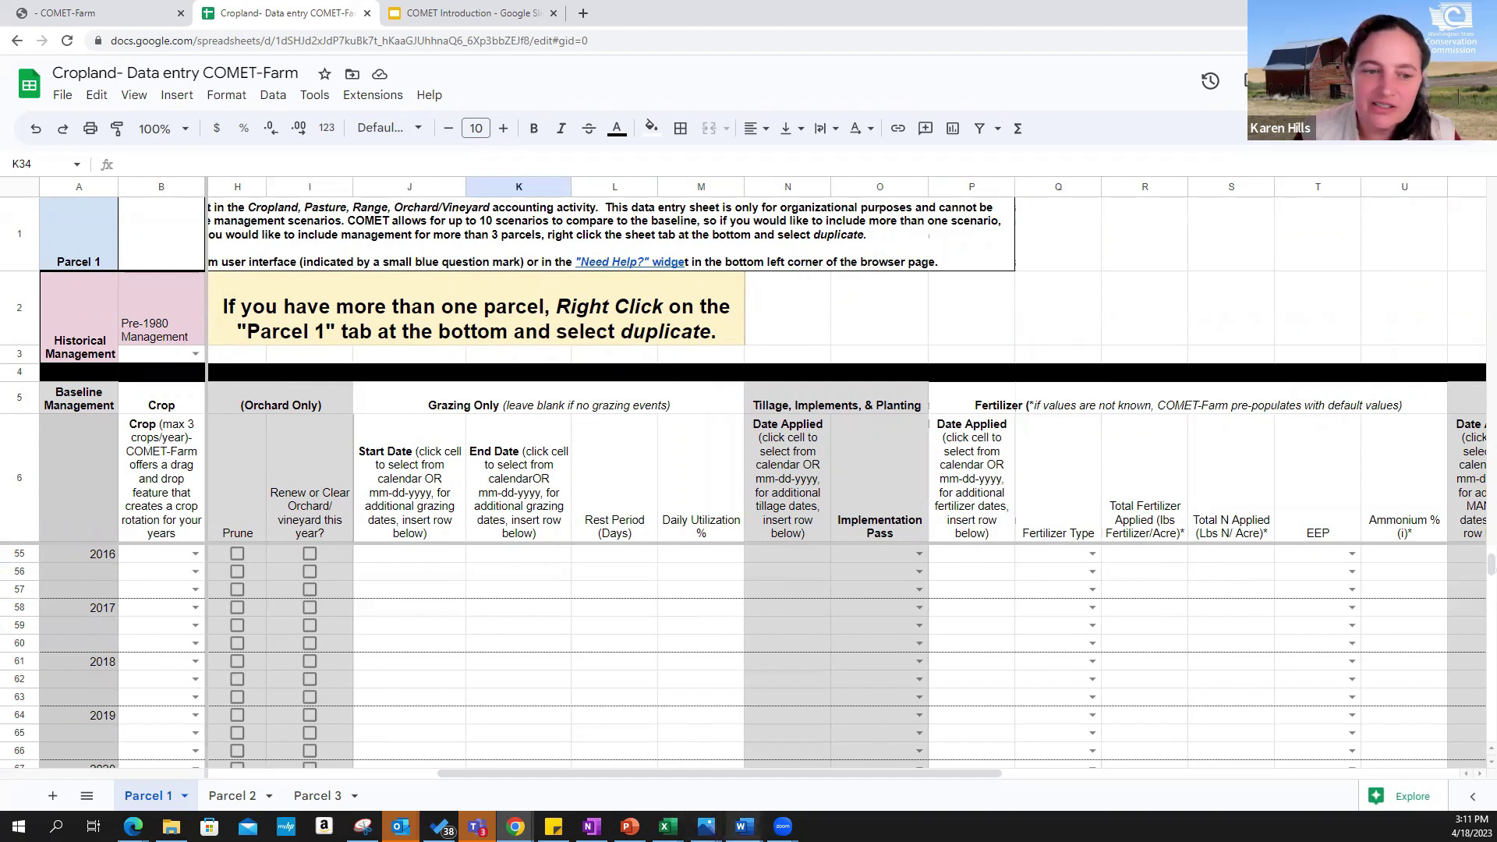
Switch to the COMET-Farm Step-by-Step Cropland Guide in Word and review its tasks from account creation to adding a parcel
mouse_move(743, 826)
left_click(659, 790)
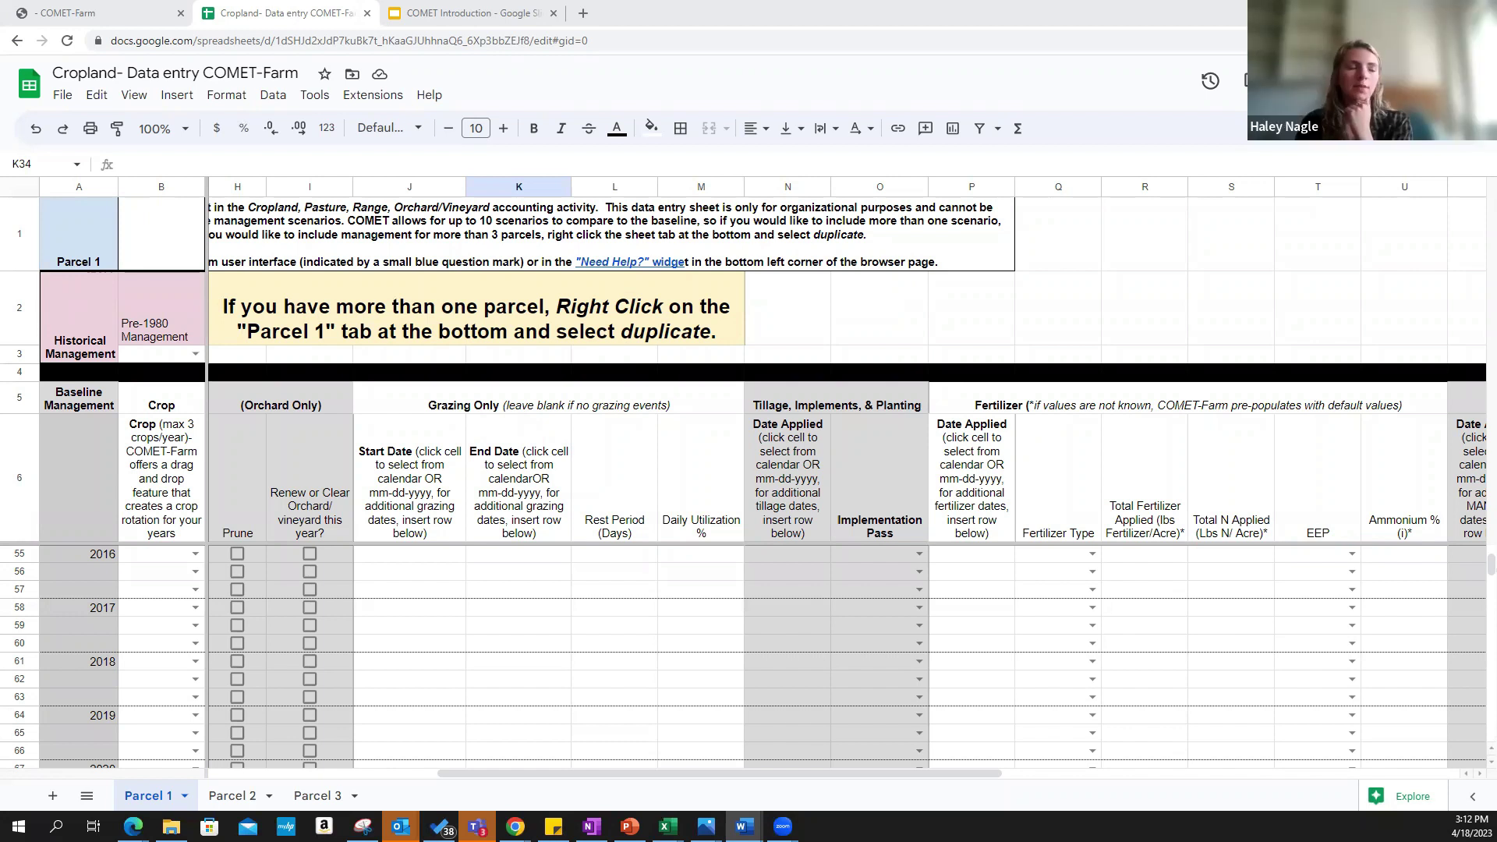
key("alt+Tab")
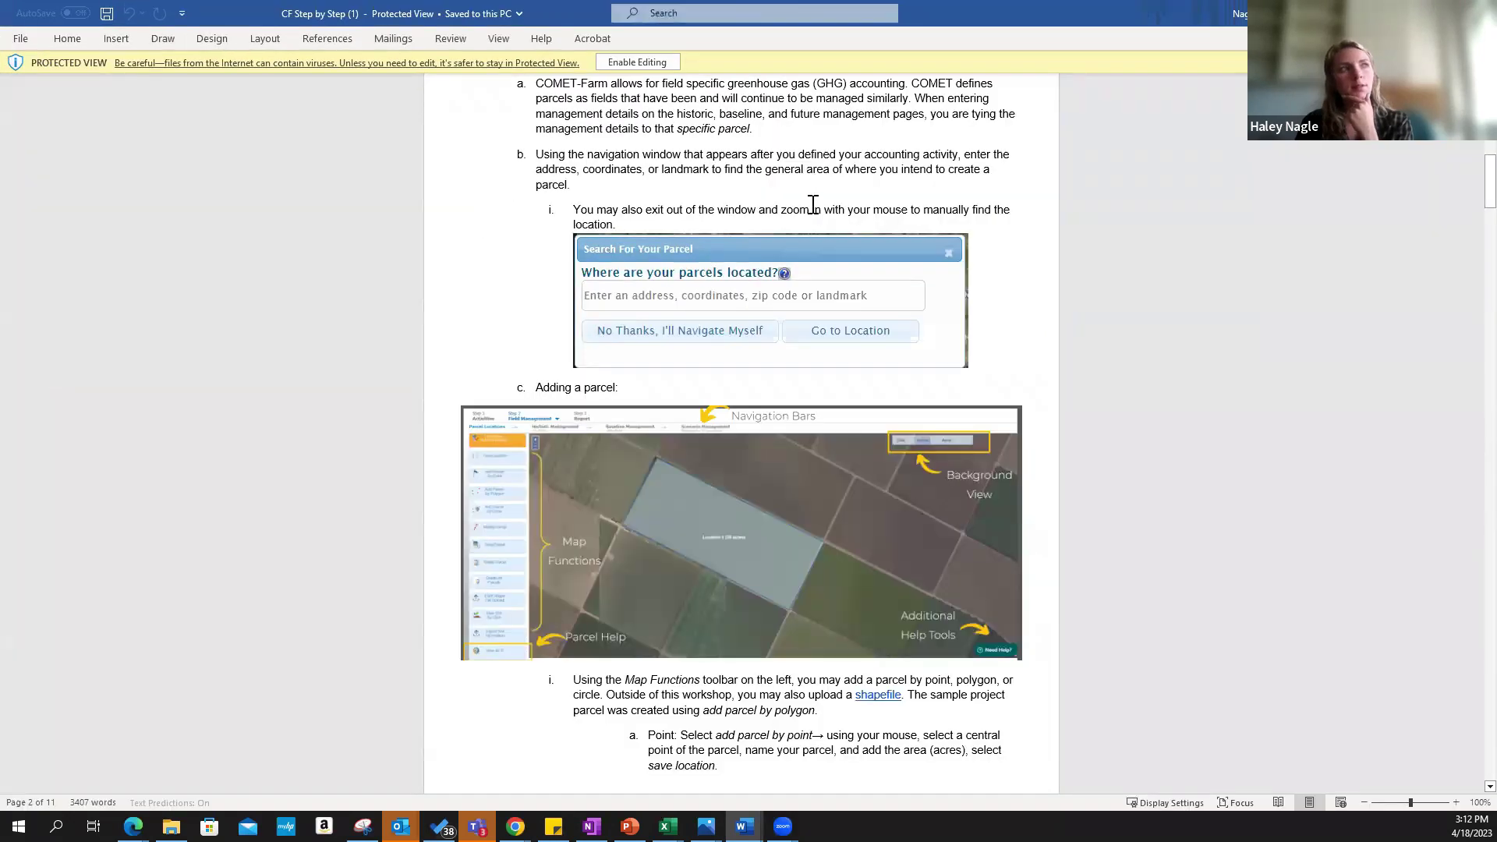
scroll(1013, 343, "up", 7)
scroll(1014, 331, "up", 4)
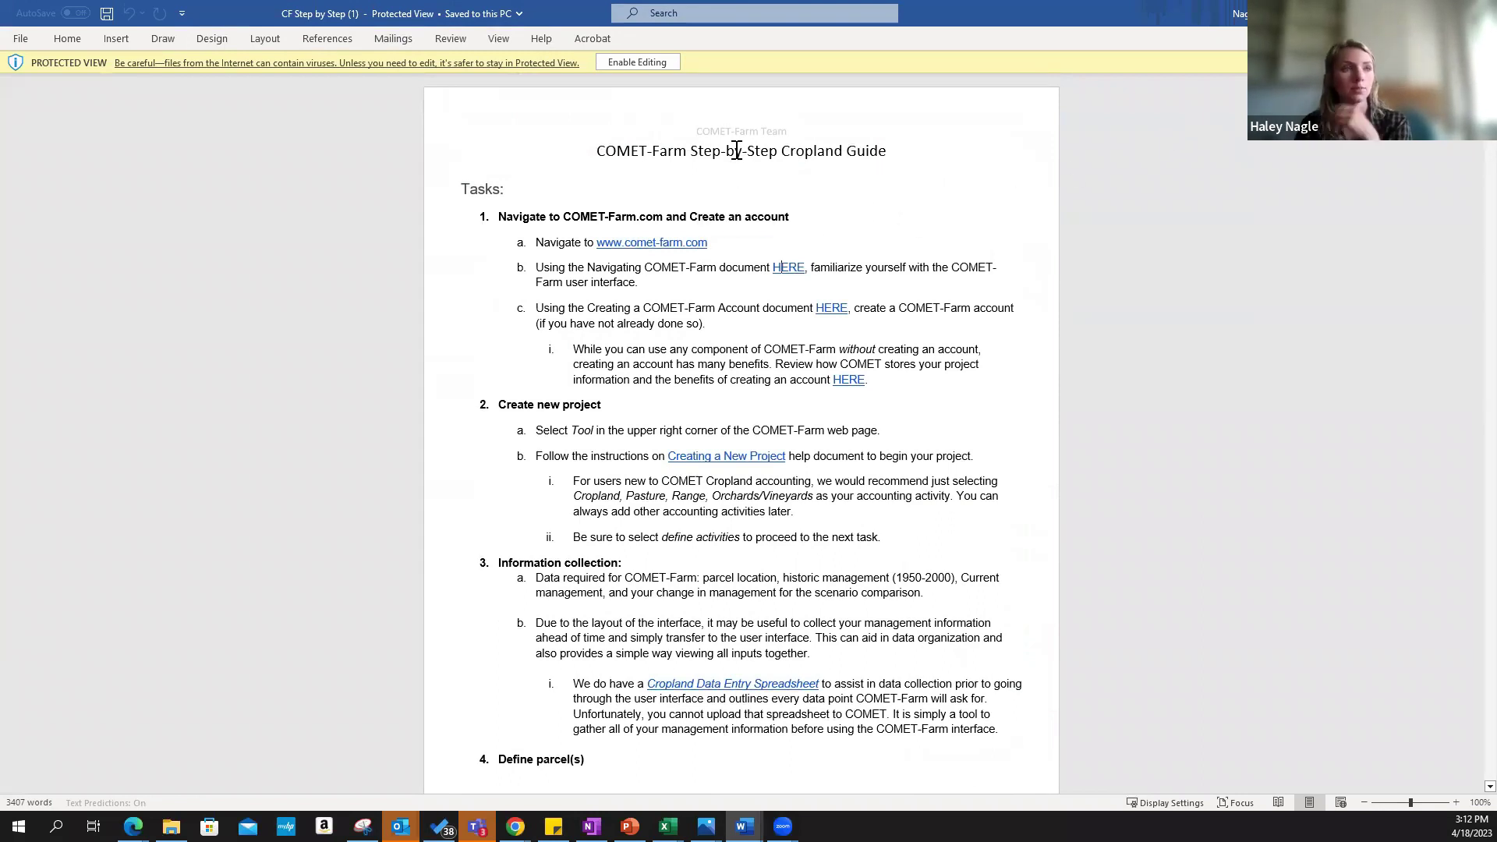
scroll(791, 250, "down", 1)
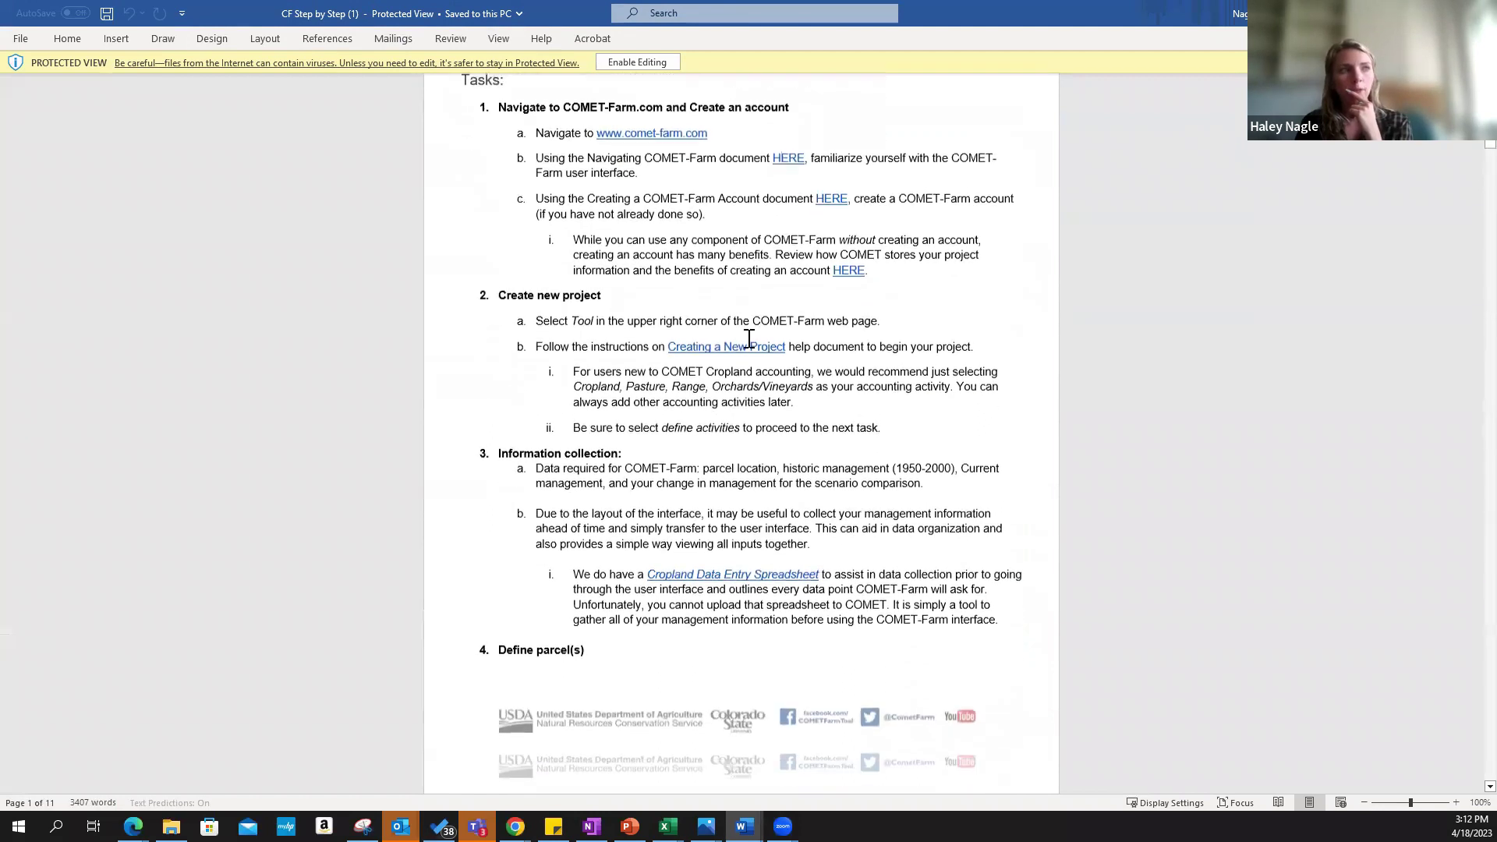
scroll(750, 467, "down", 1)
scroll(751, 468, "down", 5)
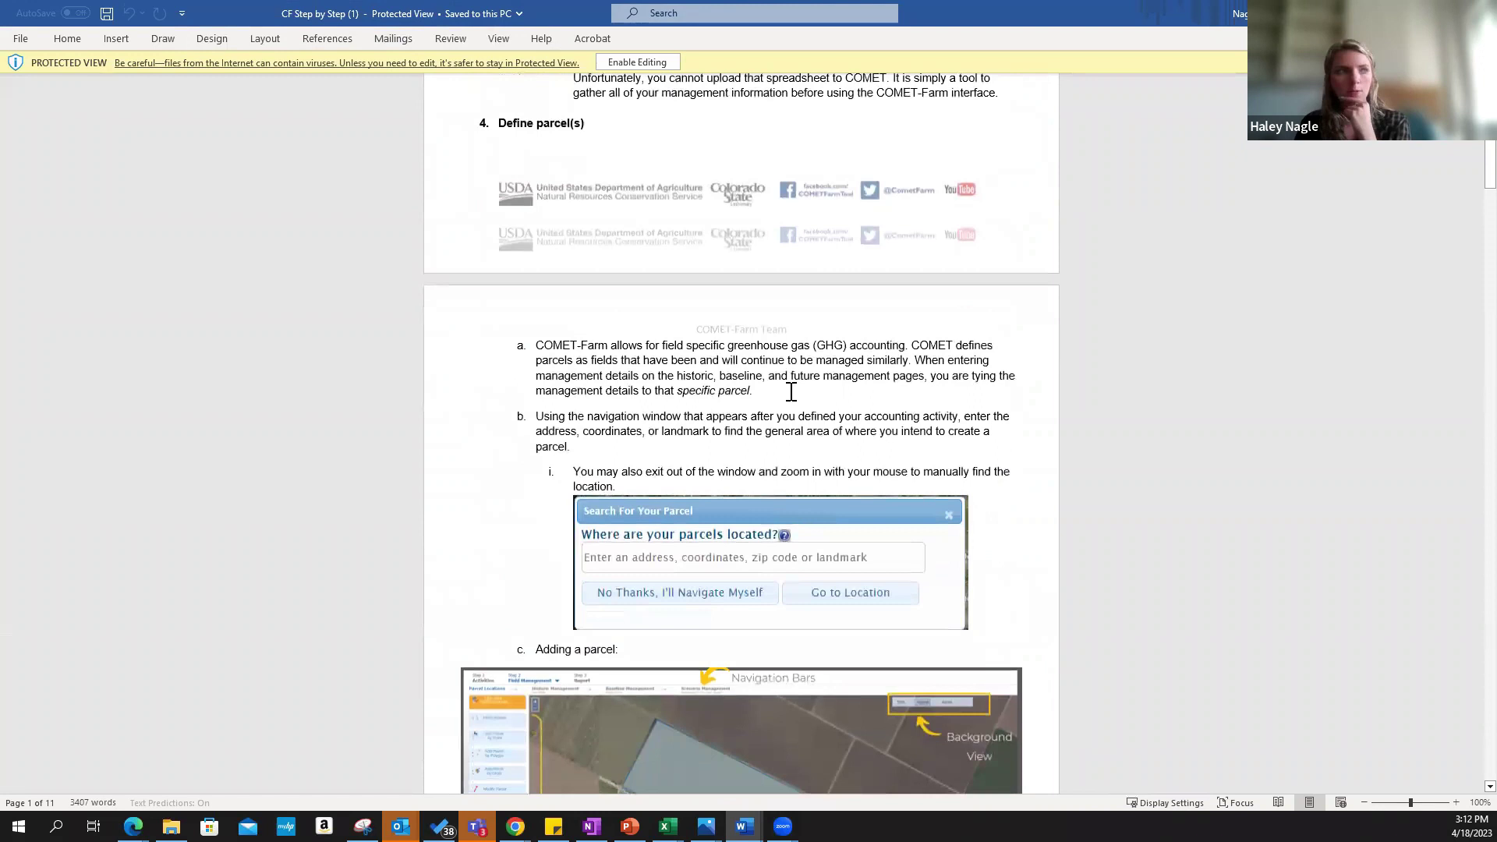
scroll(791, 391, "down", 3)
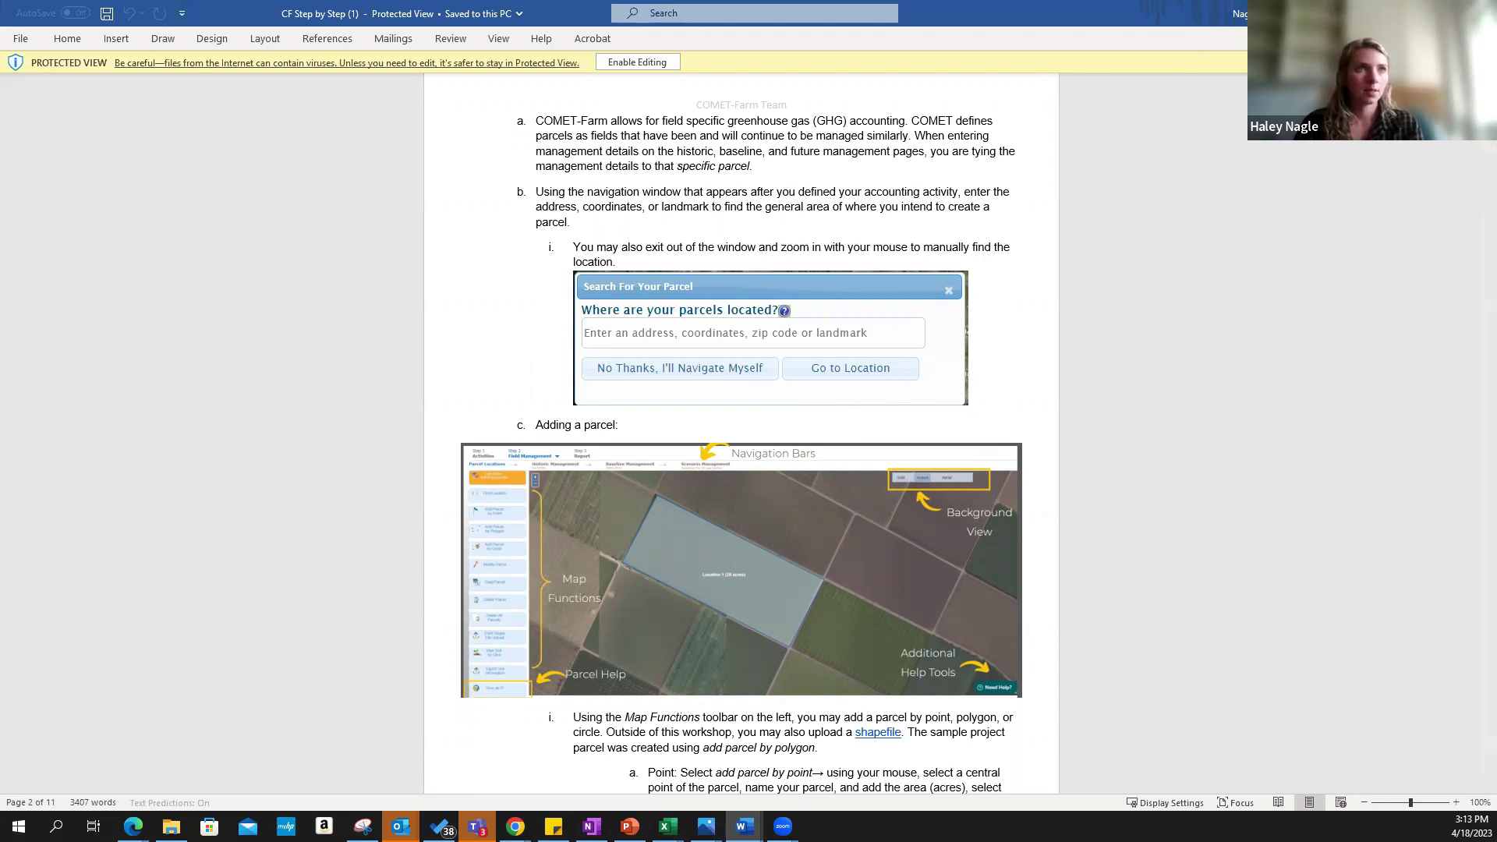
Go back to the Cropland data entry spreadsheet and show the baseline management rows from 2000 onward
key("alt+Tab")
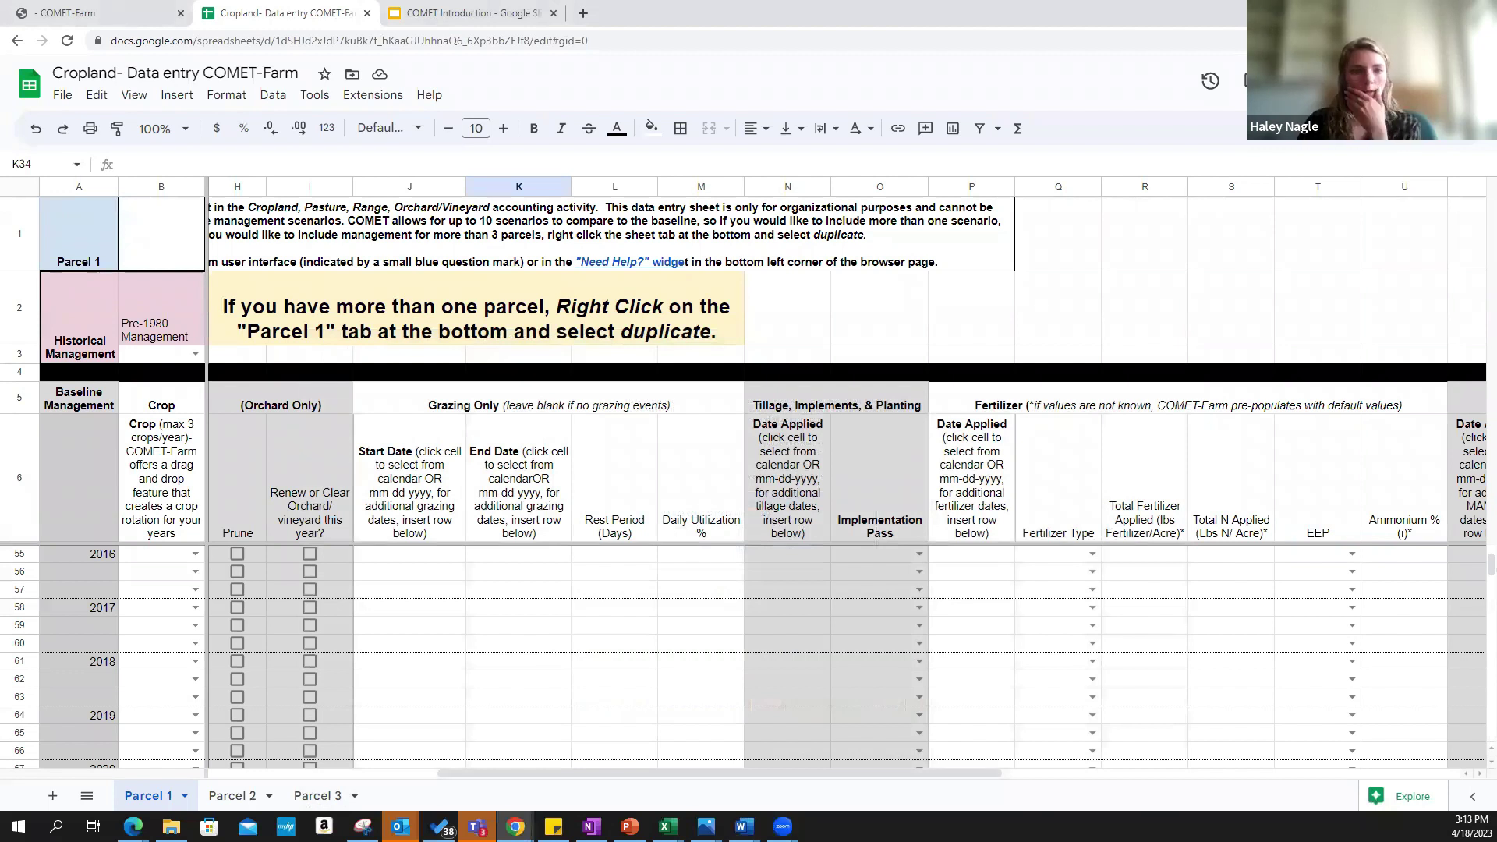
scroll(382, 724, "up", 5)
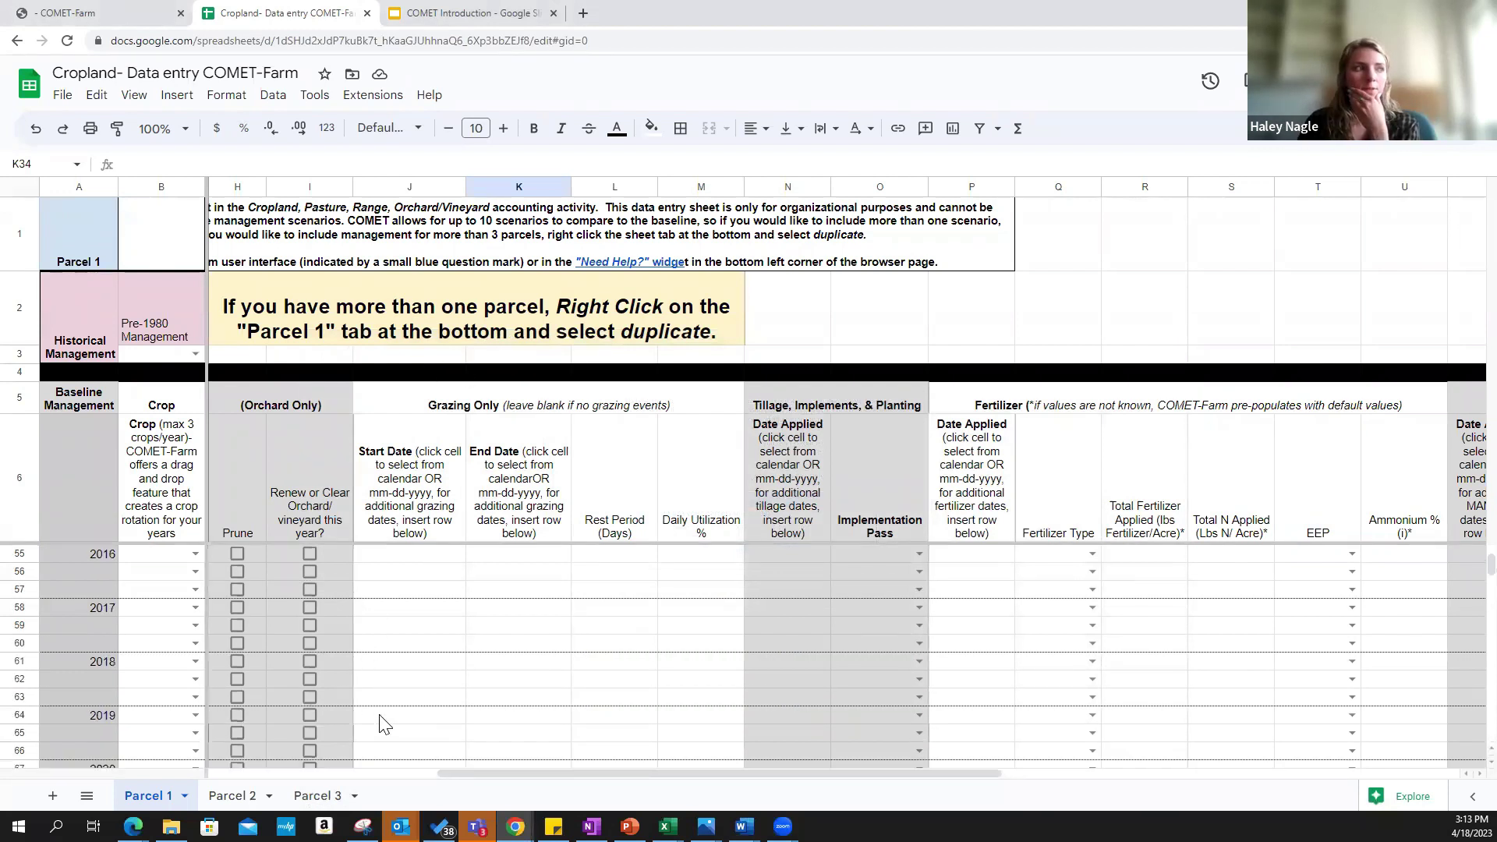
scroll(382, 723, "up", 6)
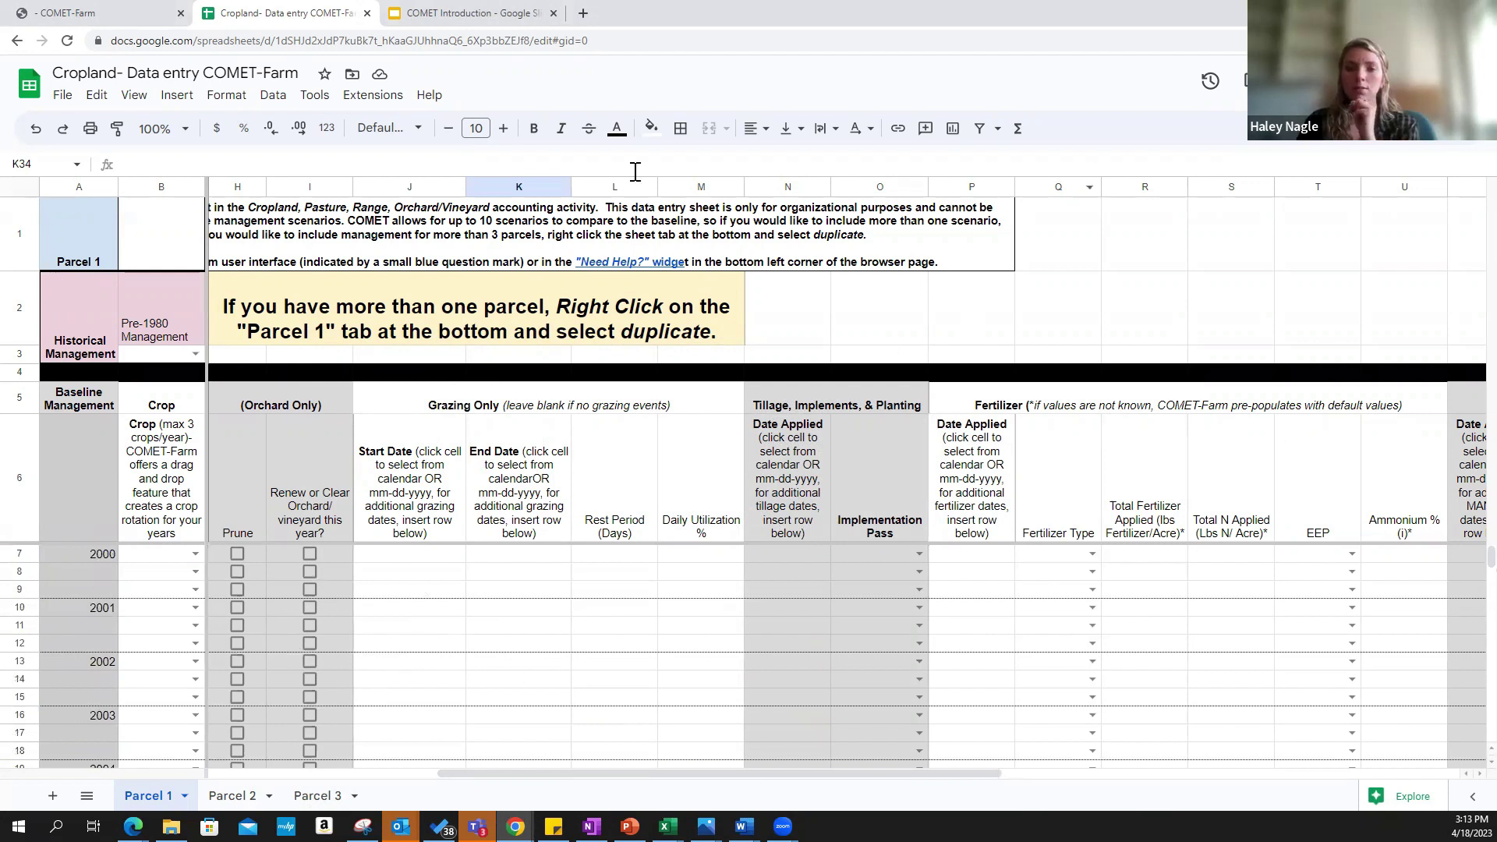
mouse_move(481, 257)
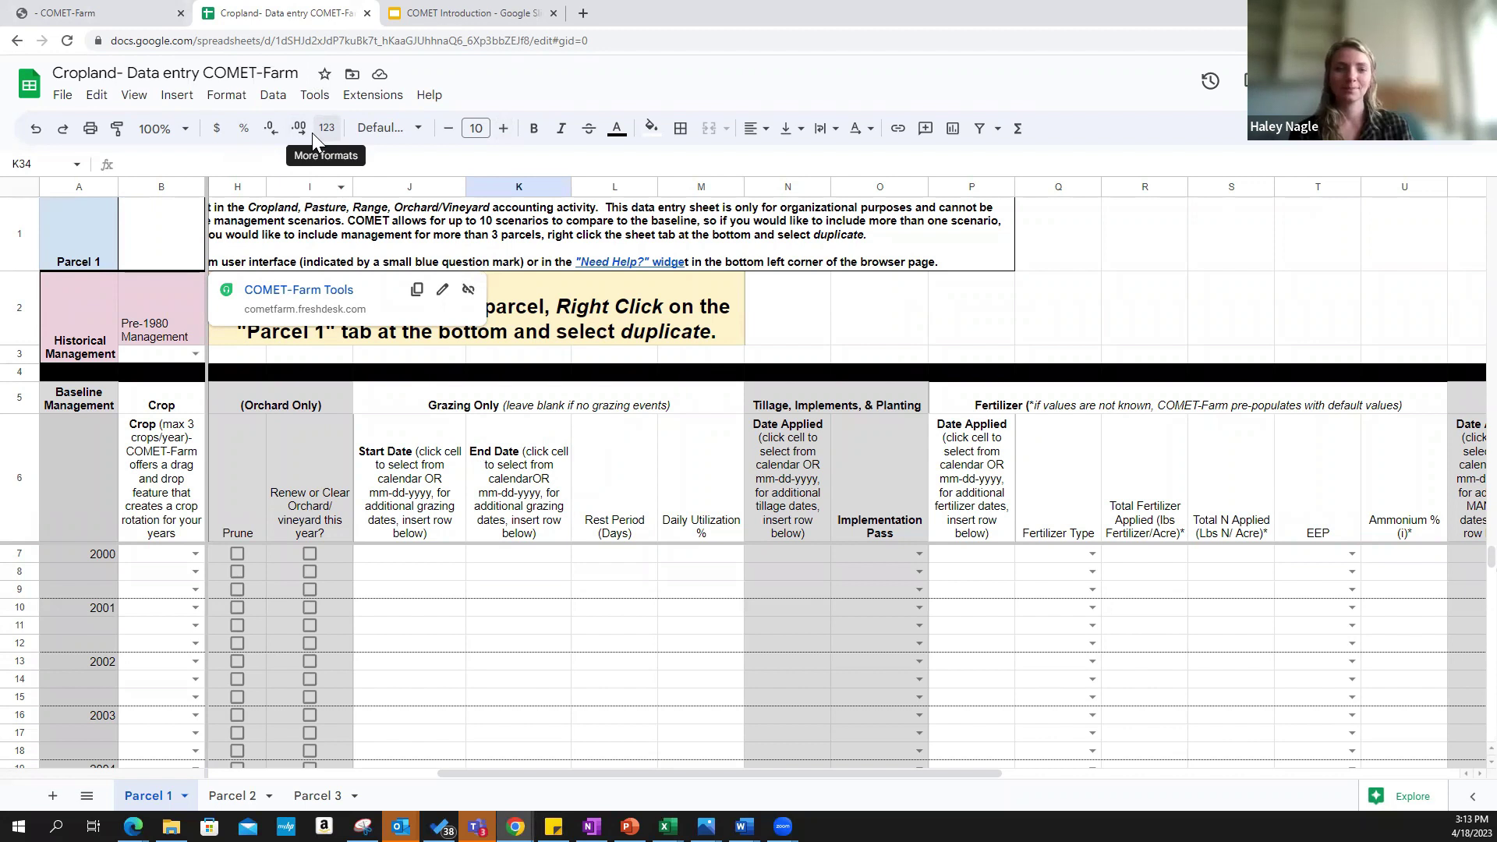
Return to the COMET-Farm report and open the Interpret Cropland Report guide
left_click(142, 13)
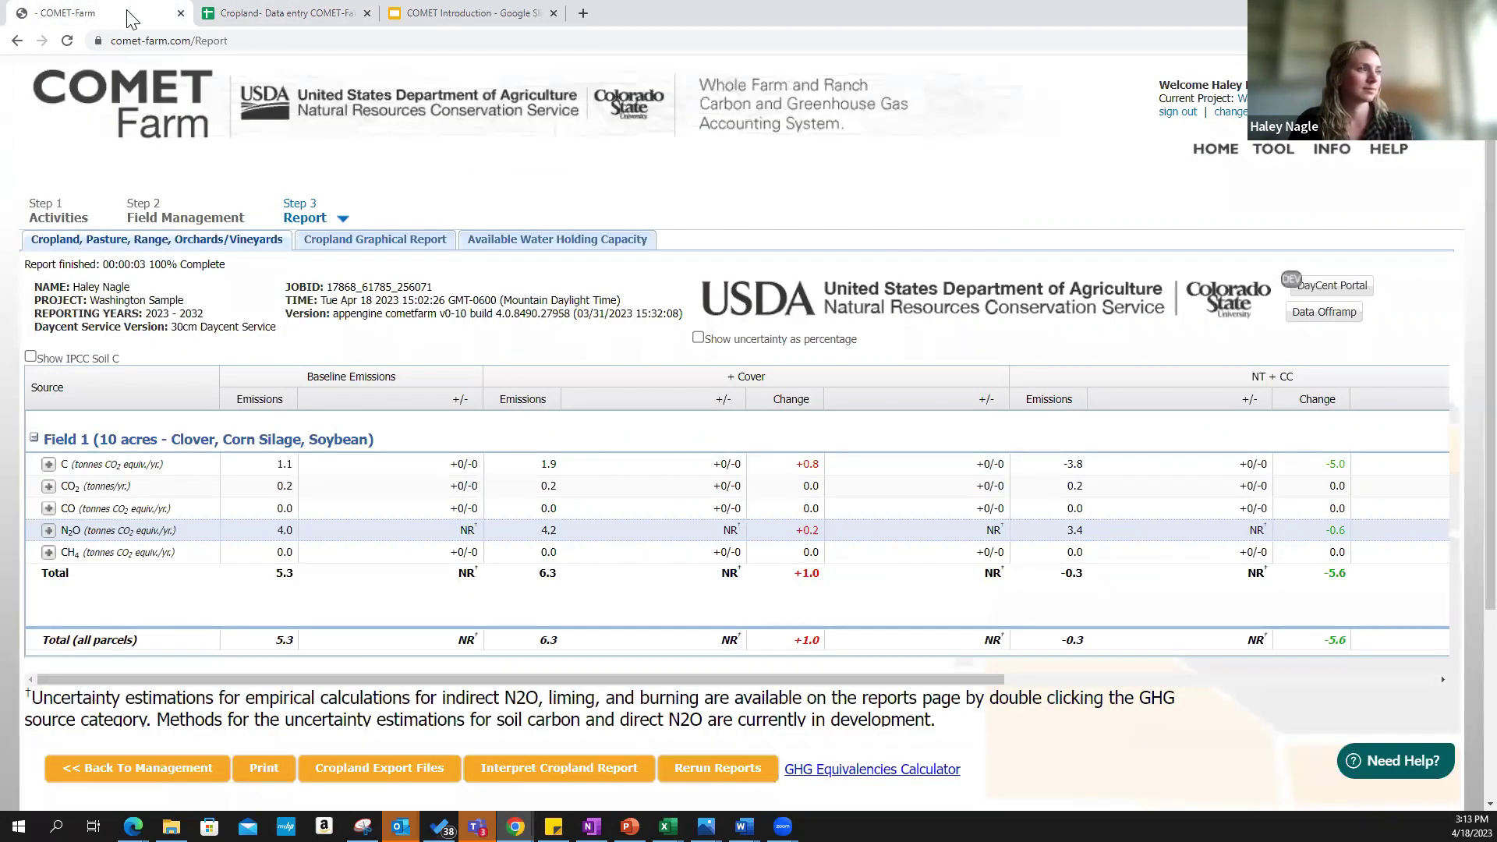
left_click(588, 770)
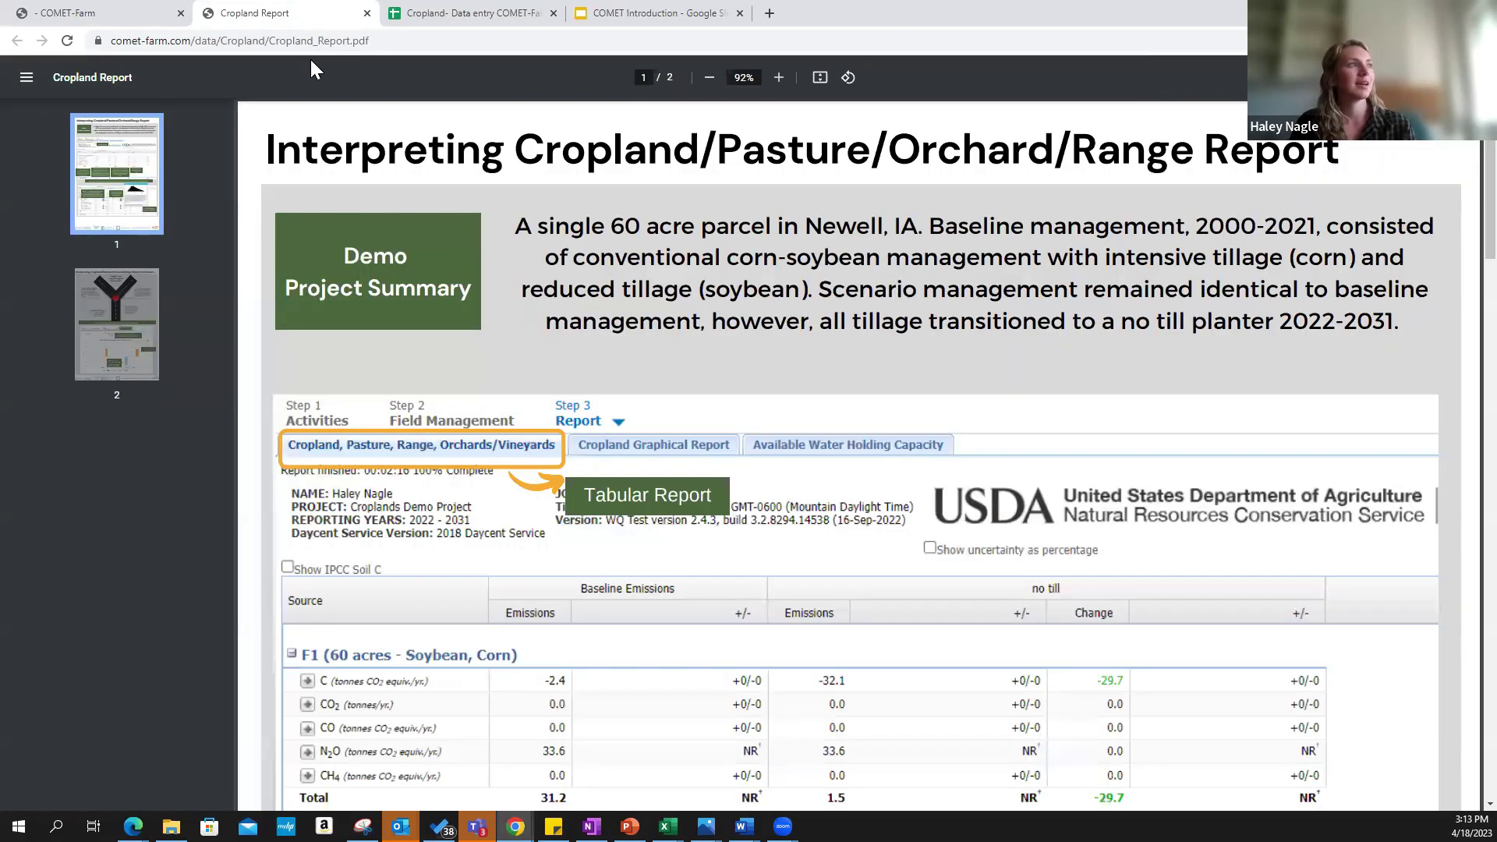
left_click(119, 11)
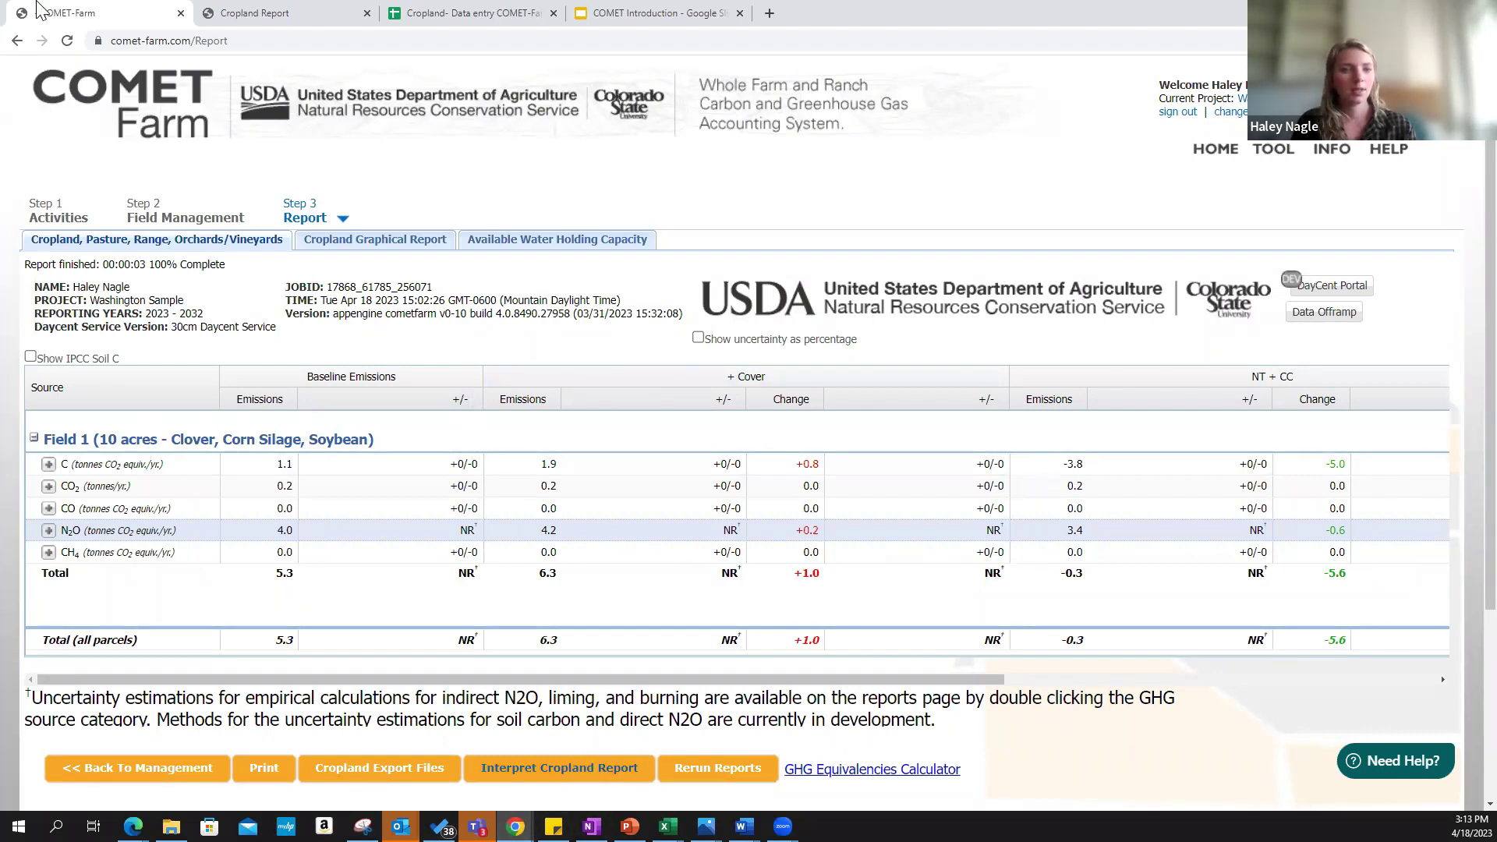
left_click(295, 12)
Review the guide's first page, covering the tabular report's source categories, emission columns and uncertainty histogram
scroll(871, 380, "down", 1)
scroll(871, 381, "up", 1)
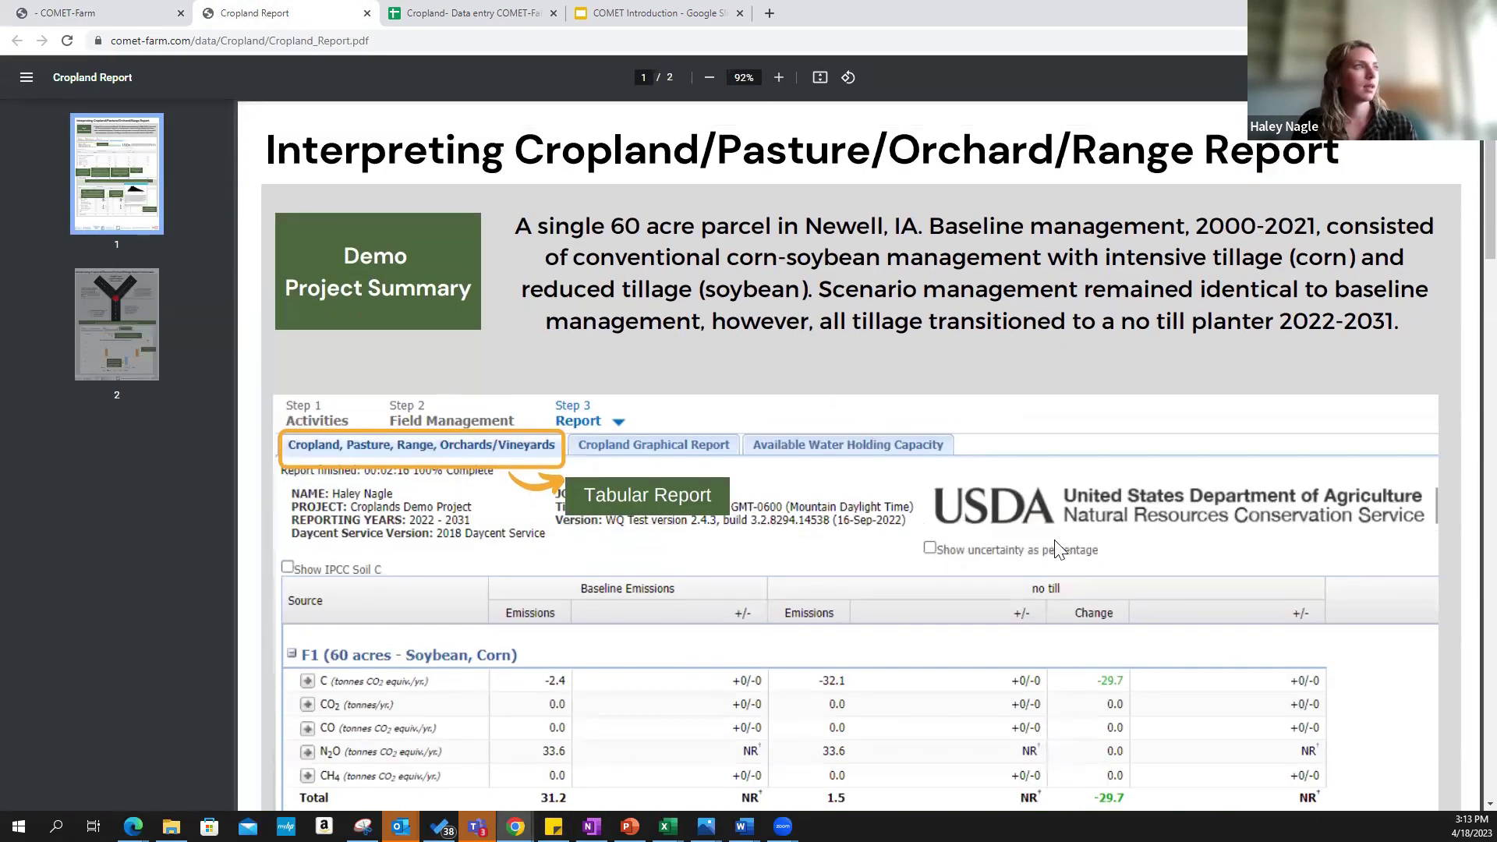
scroll(908, 435, "down", 2)
scroll(733, 446, "down", 5)
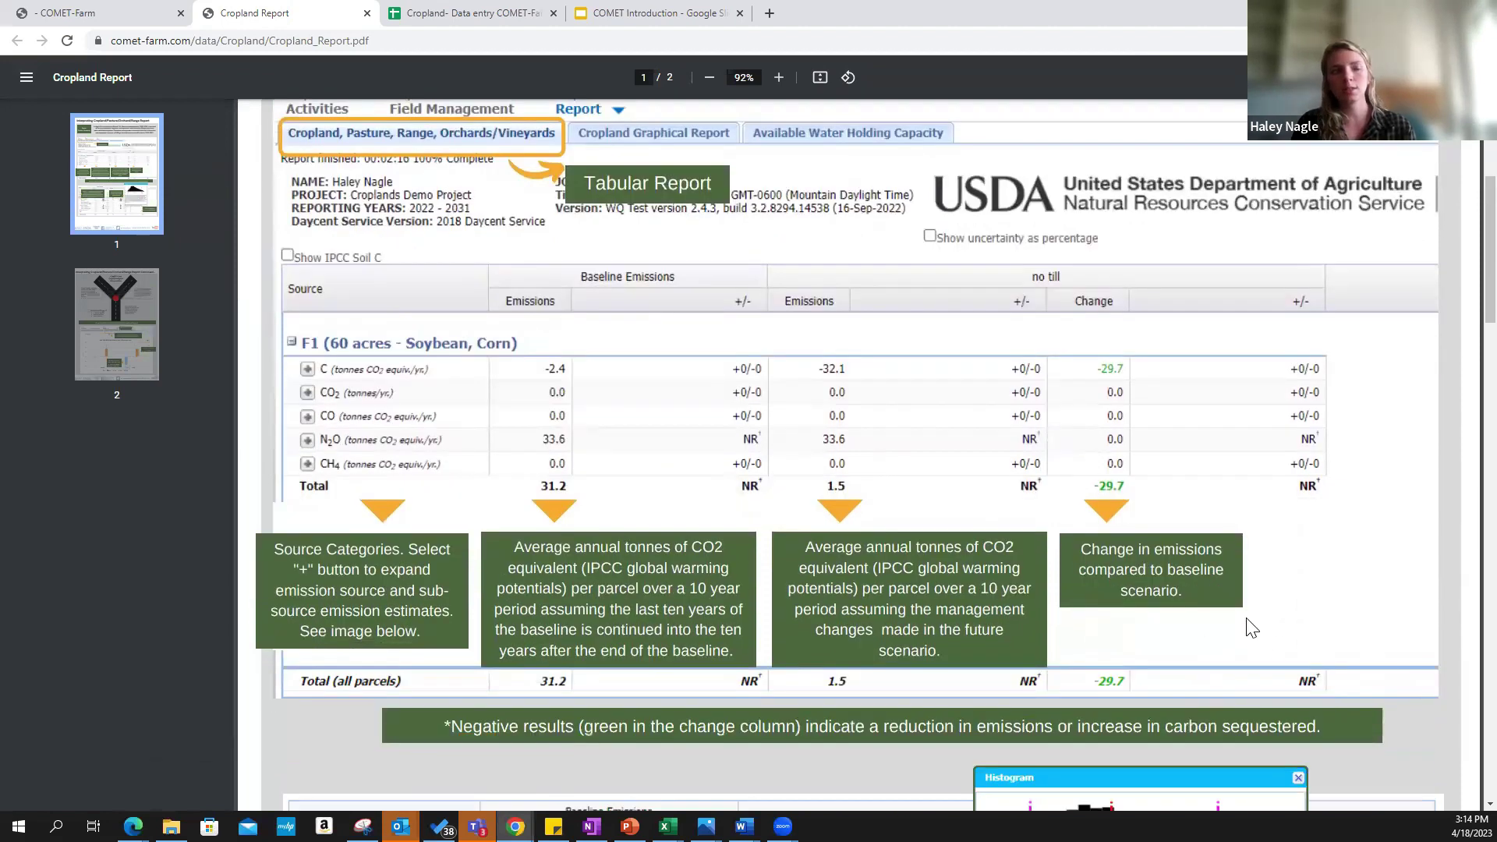
scroll(1209, 646, "down", 8)
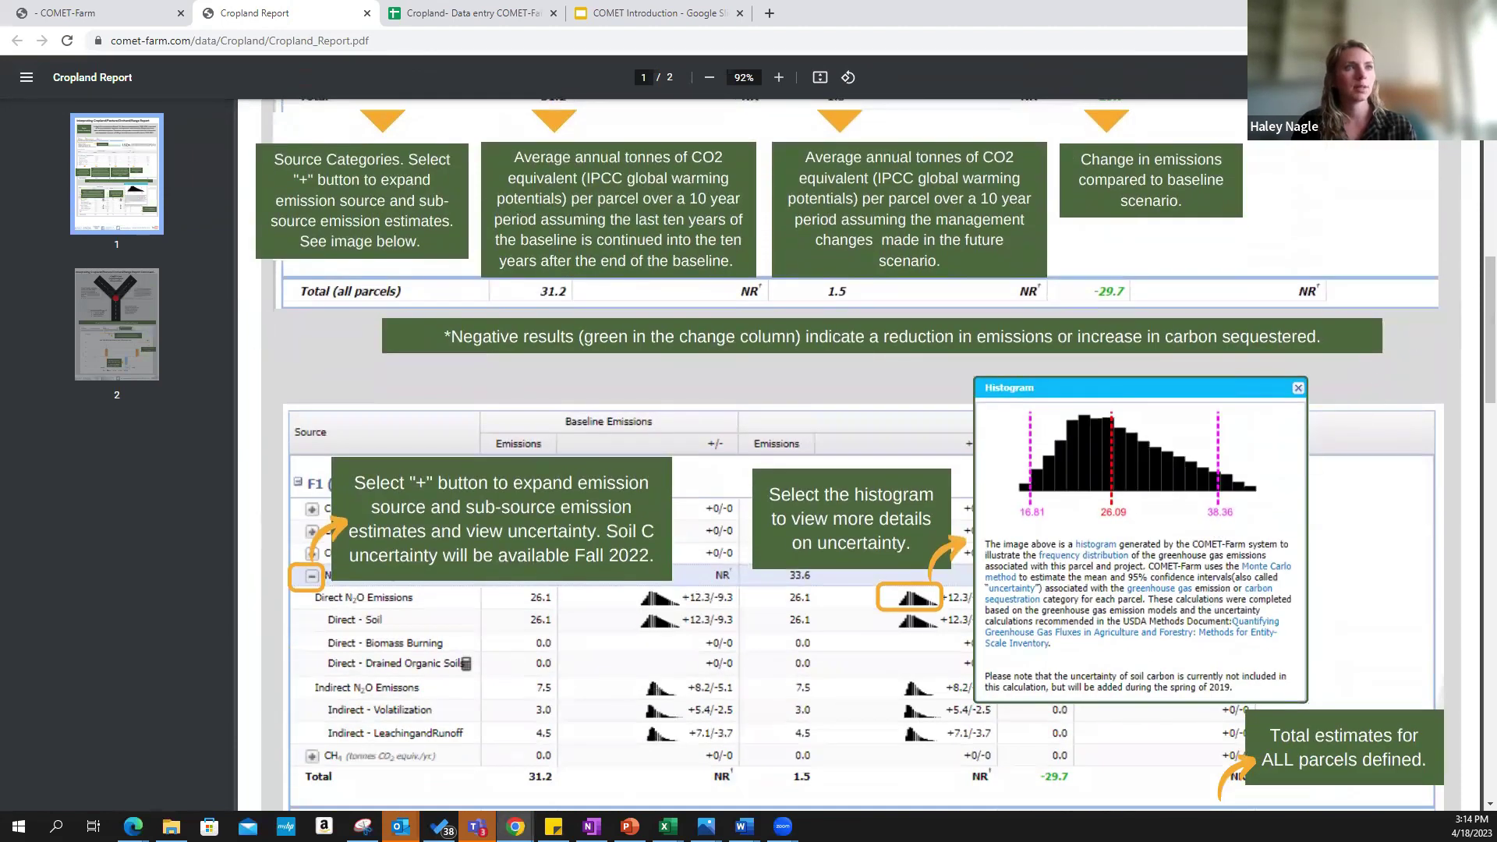
Review the guide's second page on baseline versus scenario interpretation and the graphical report, and return to Field 1's report
scroll(1459, 297, "down", 18)
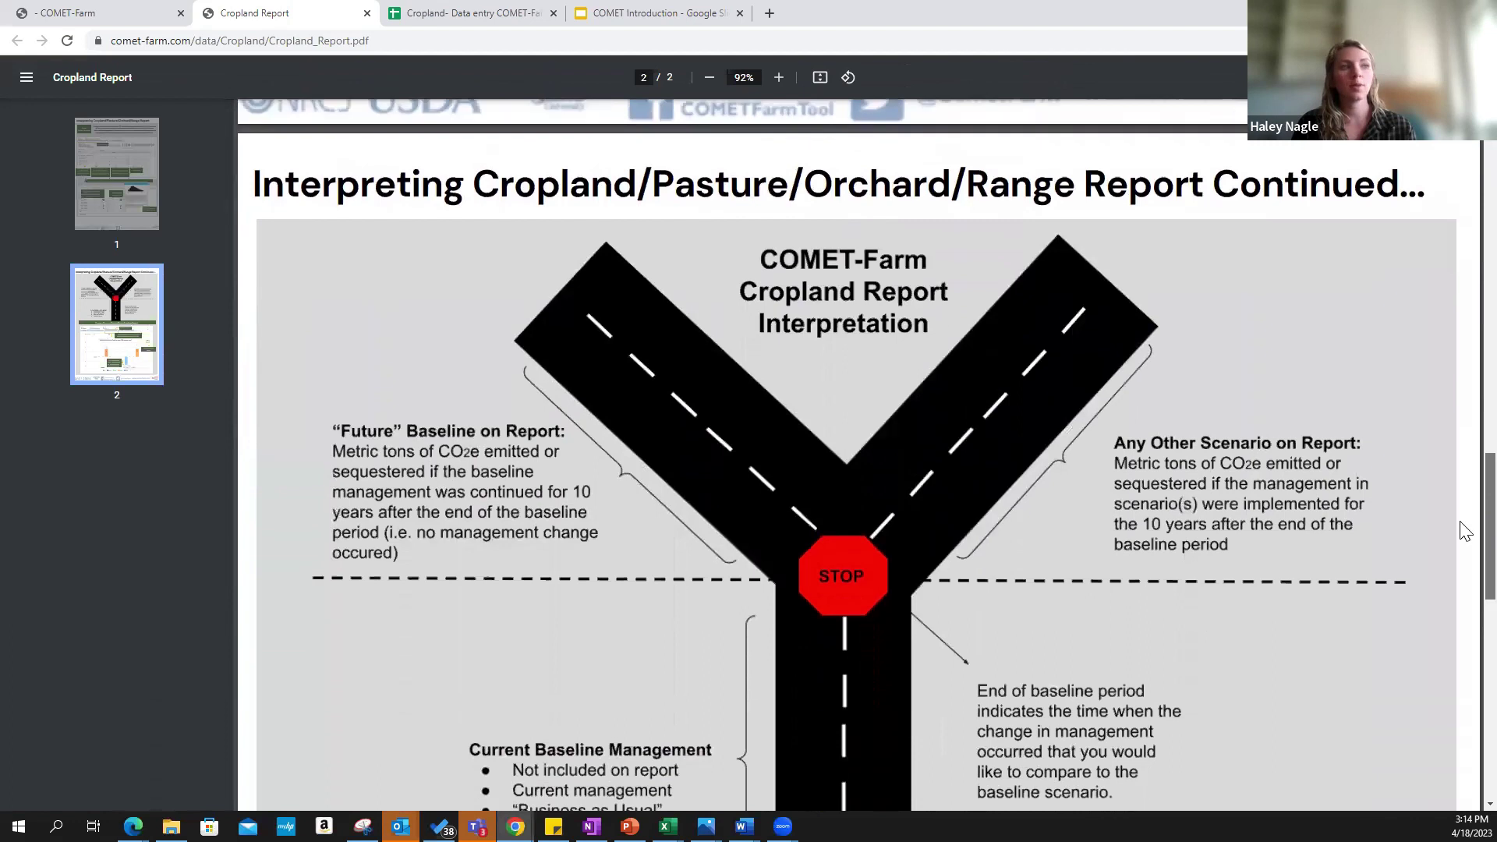
scroll(1465, 531, "down", 4)
scroll(1464, 538, "up", 2)
scroll(1463, 538, "down", 15)
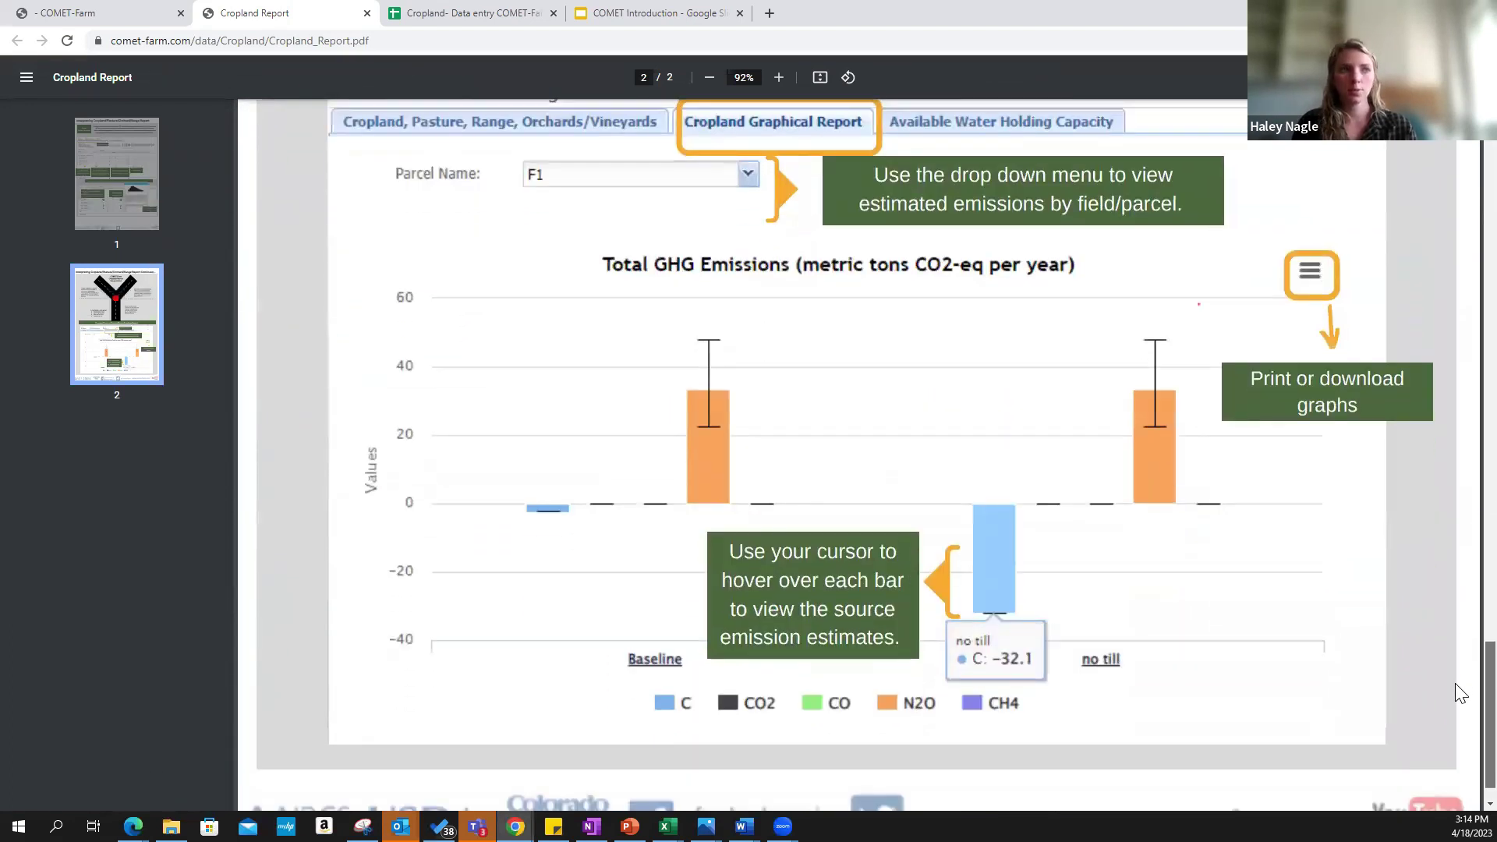
scroll(1436, 675, "up", 5)
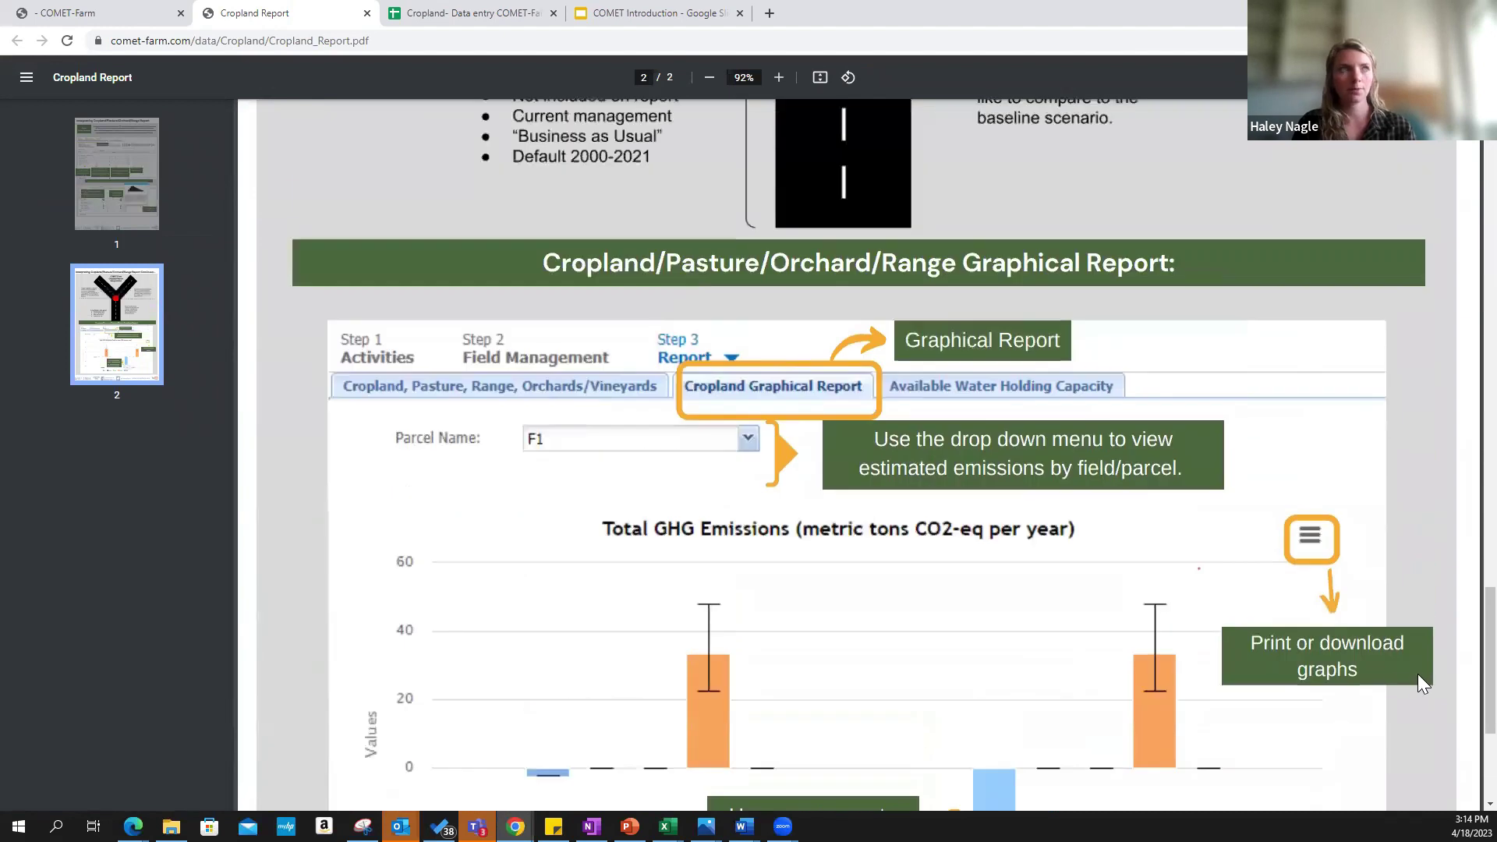
left_click(90, 12)
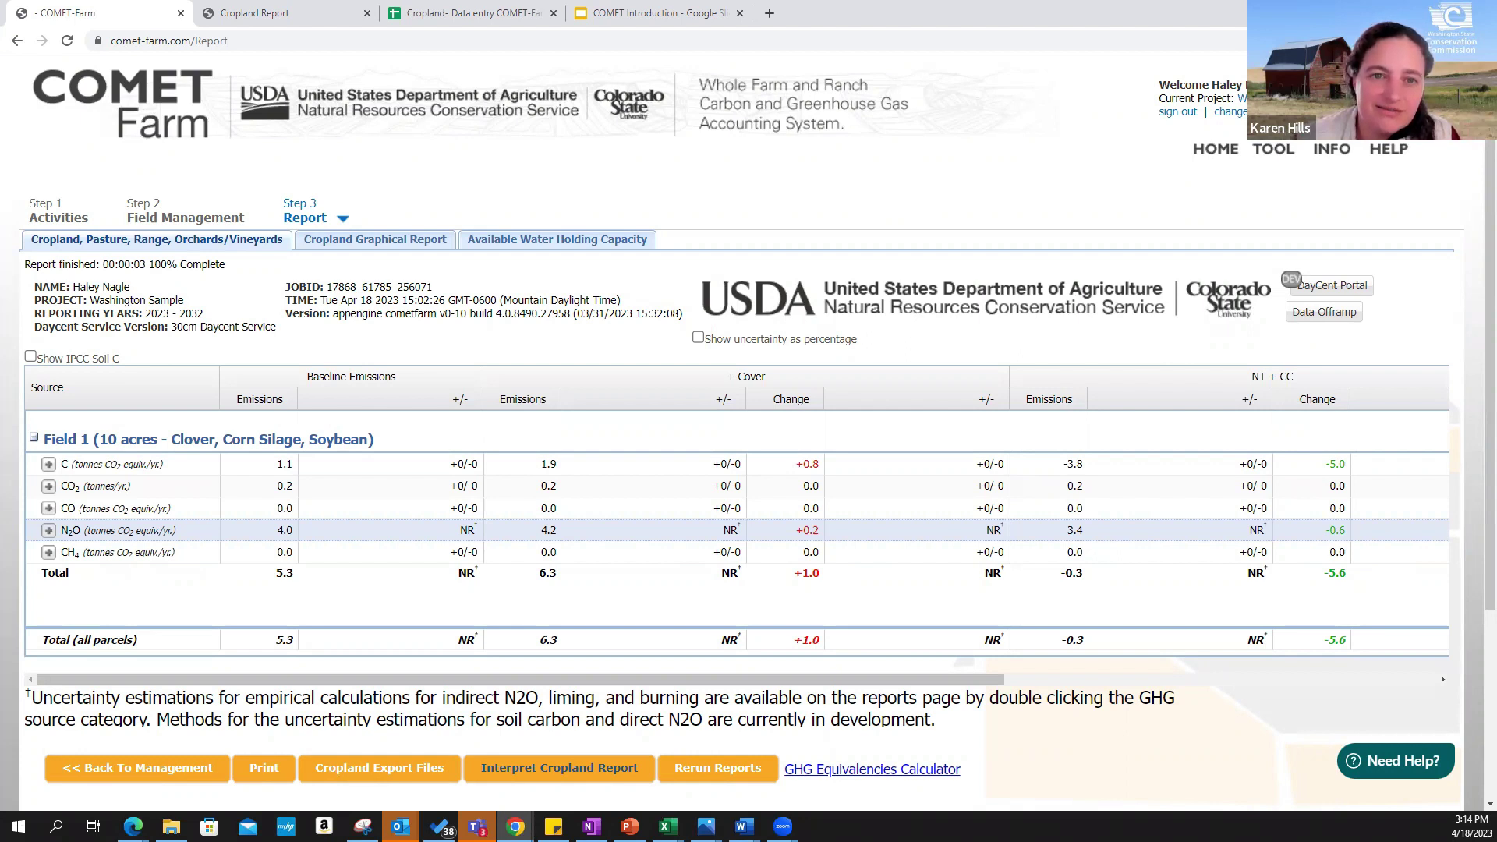
Expand the N2O source in Field 1's report to inspect its direct emission subcategories, and collapse it again
left_click(667, 521)
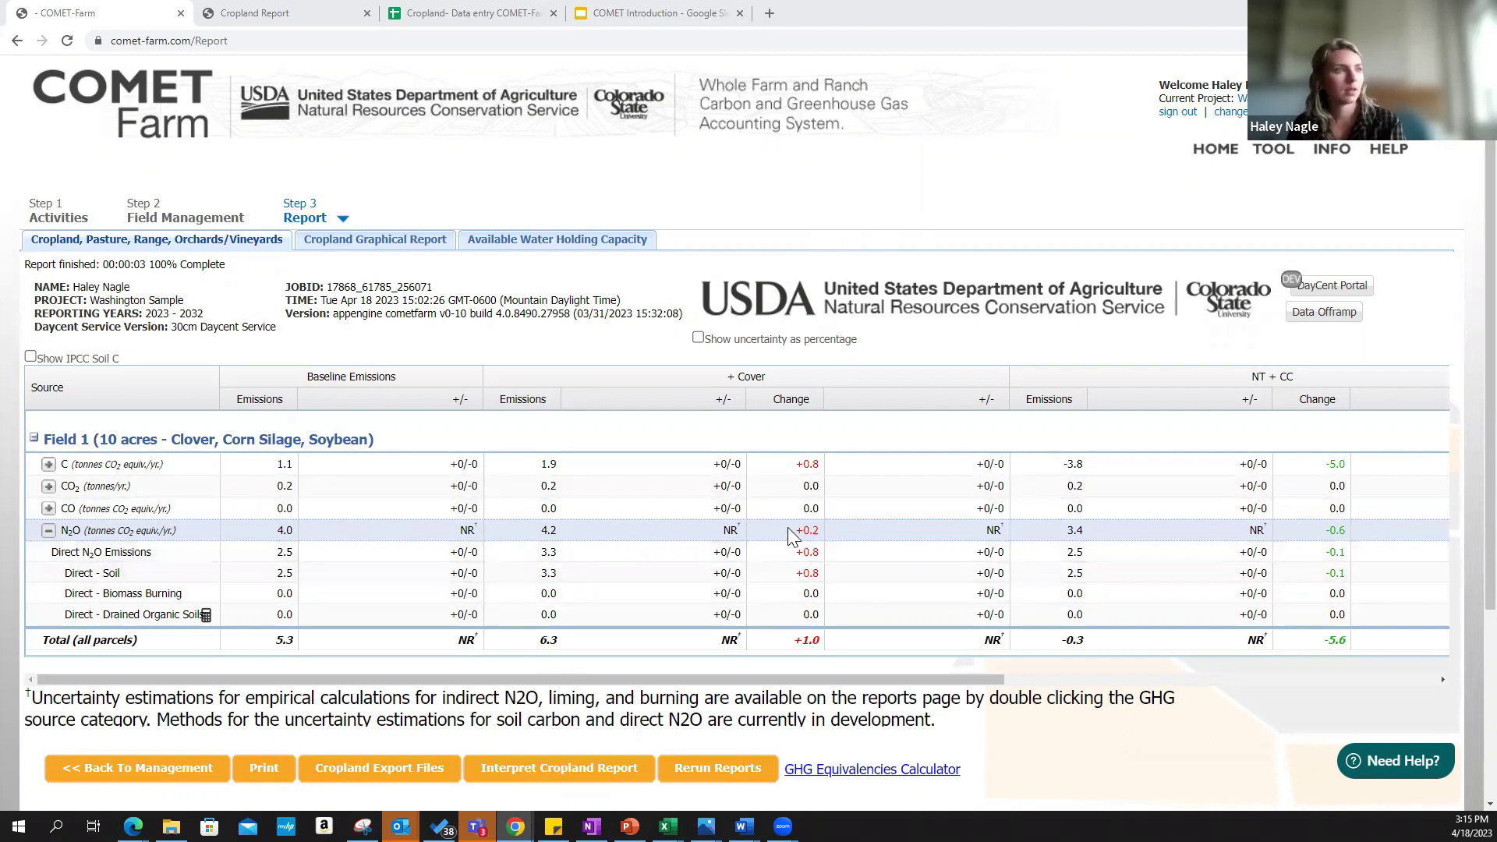
left_click(48, 531)
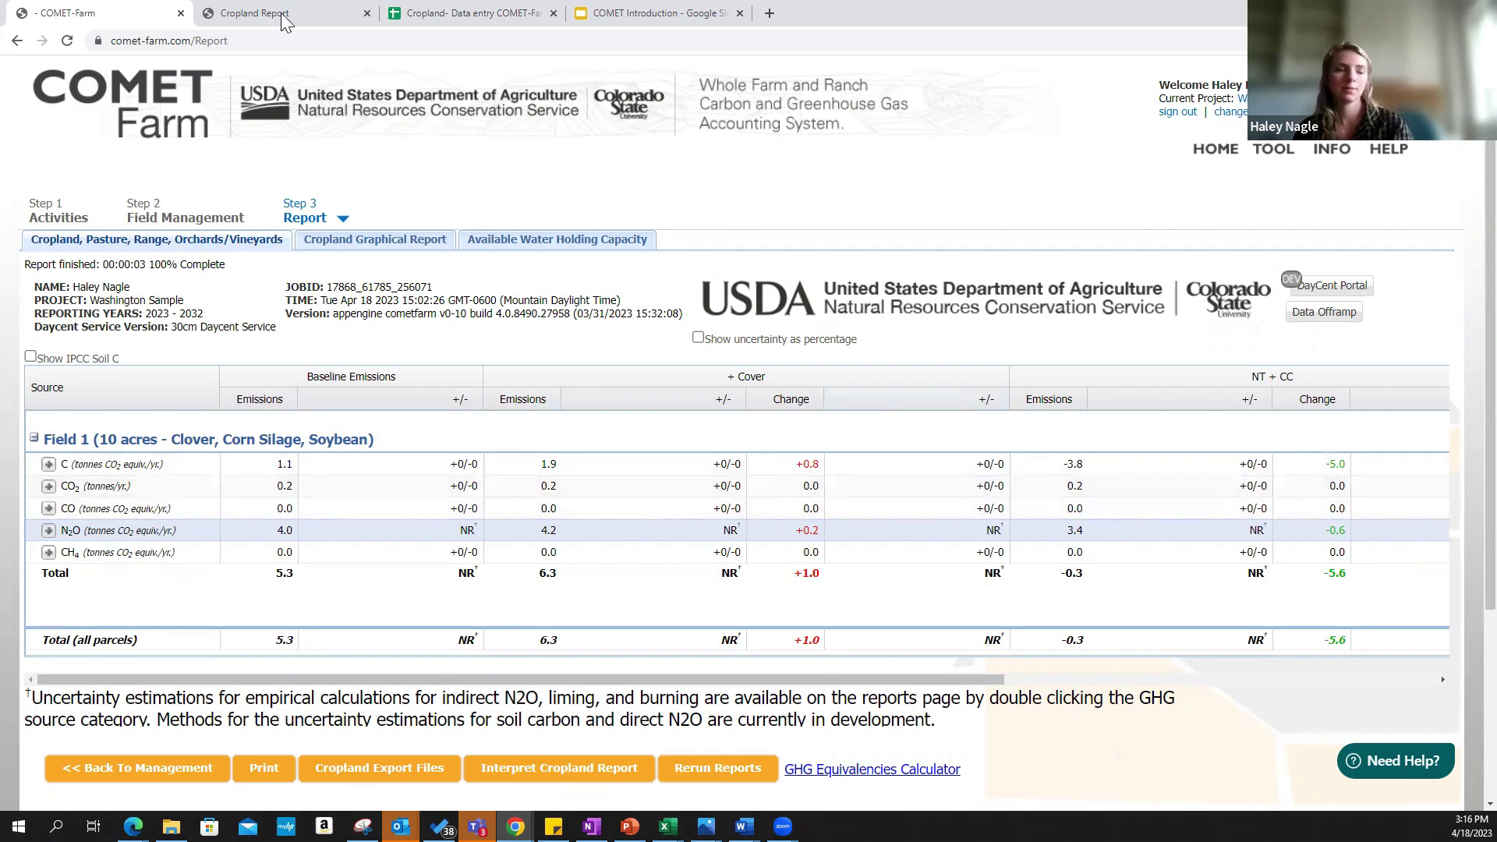
Return to field management and create a scenario named "NT+CC +IS" that copies its management information from NT + CC
left_click(167, 218)
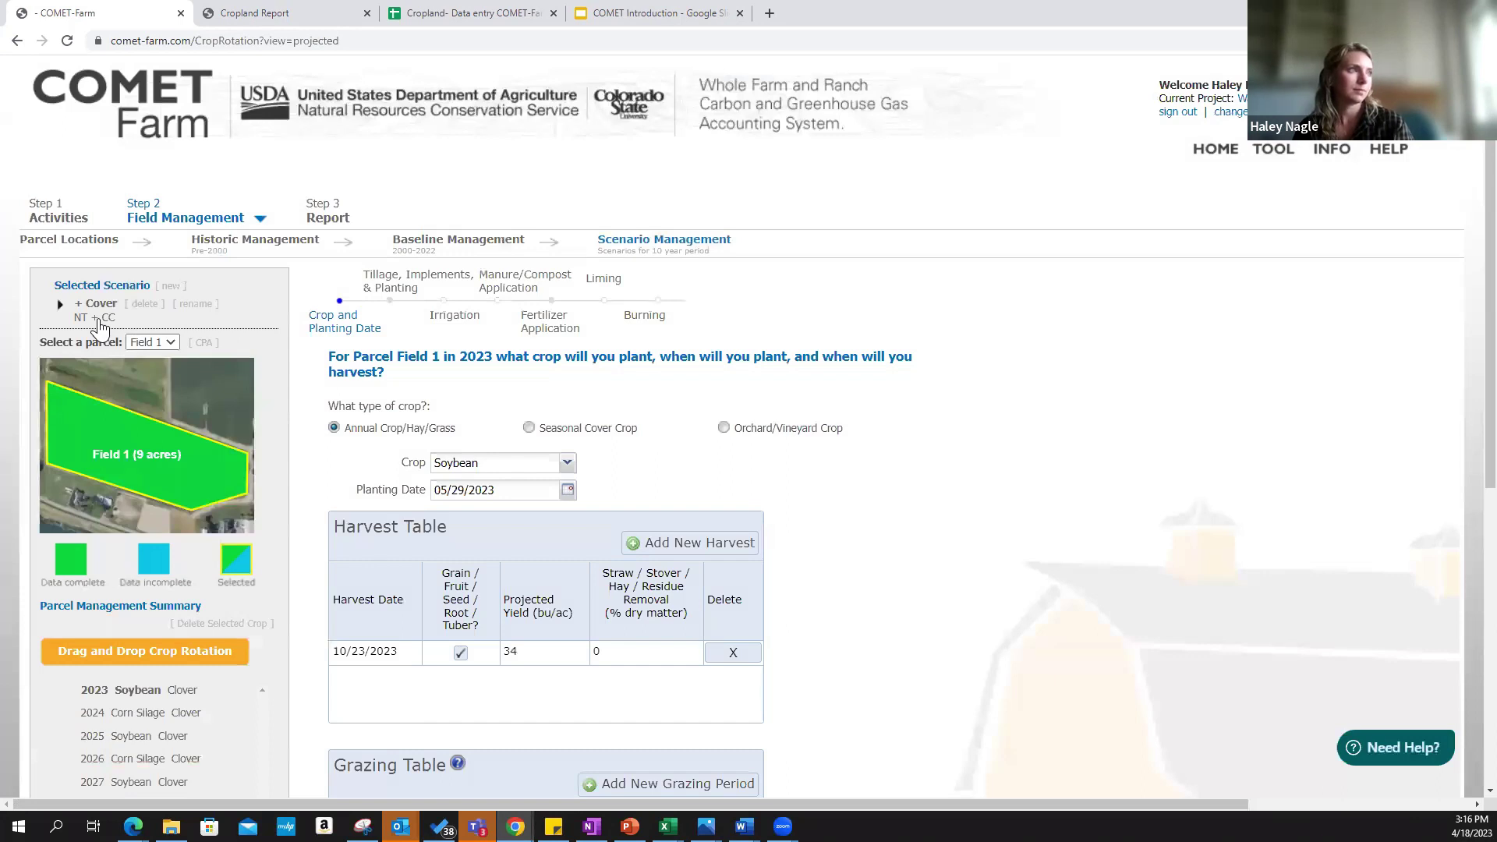
left_click(170, 286)
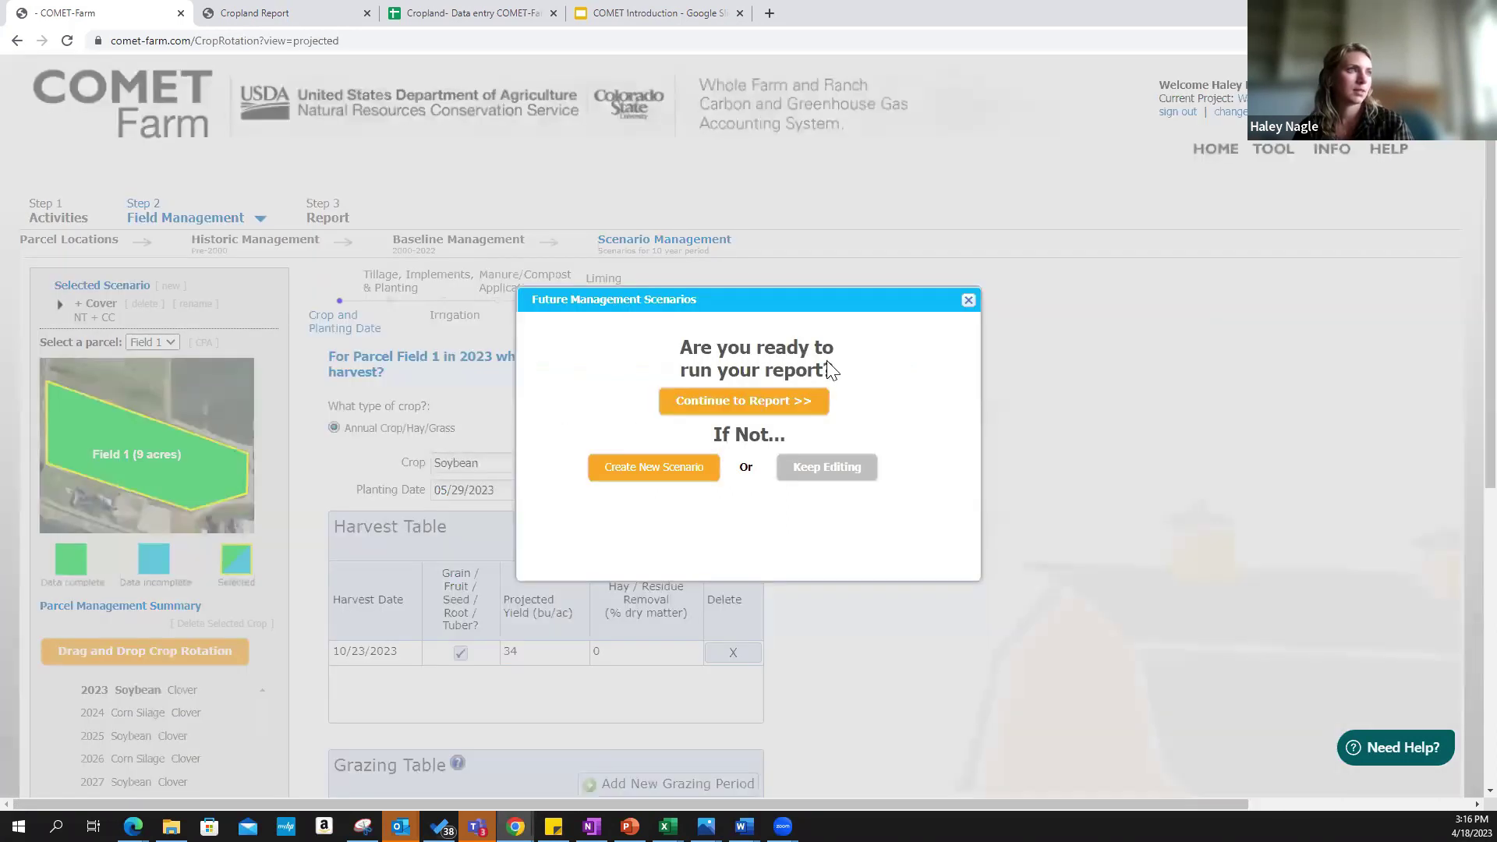
left_click(672, 476)
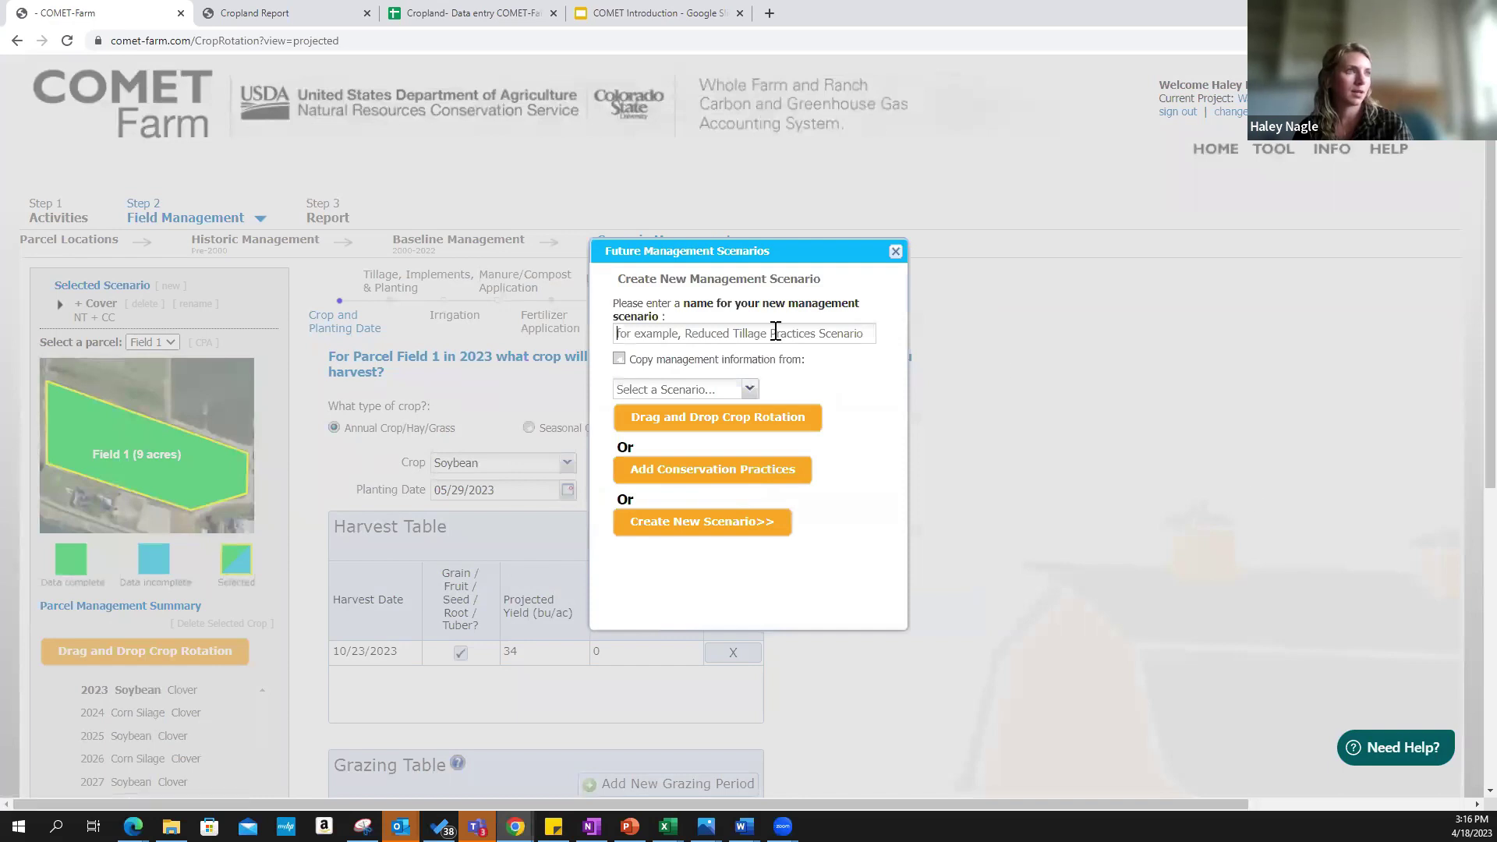
type("NT")
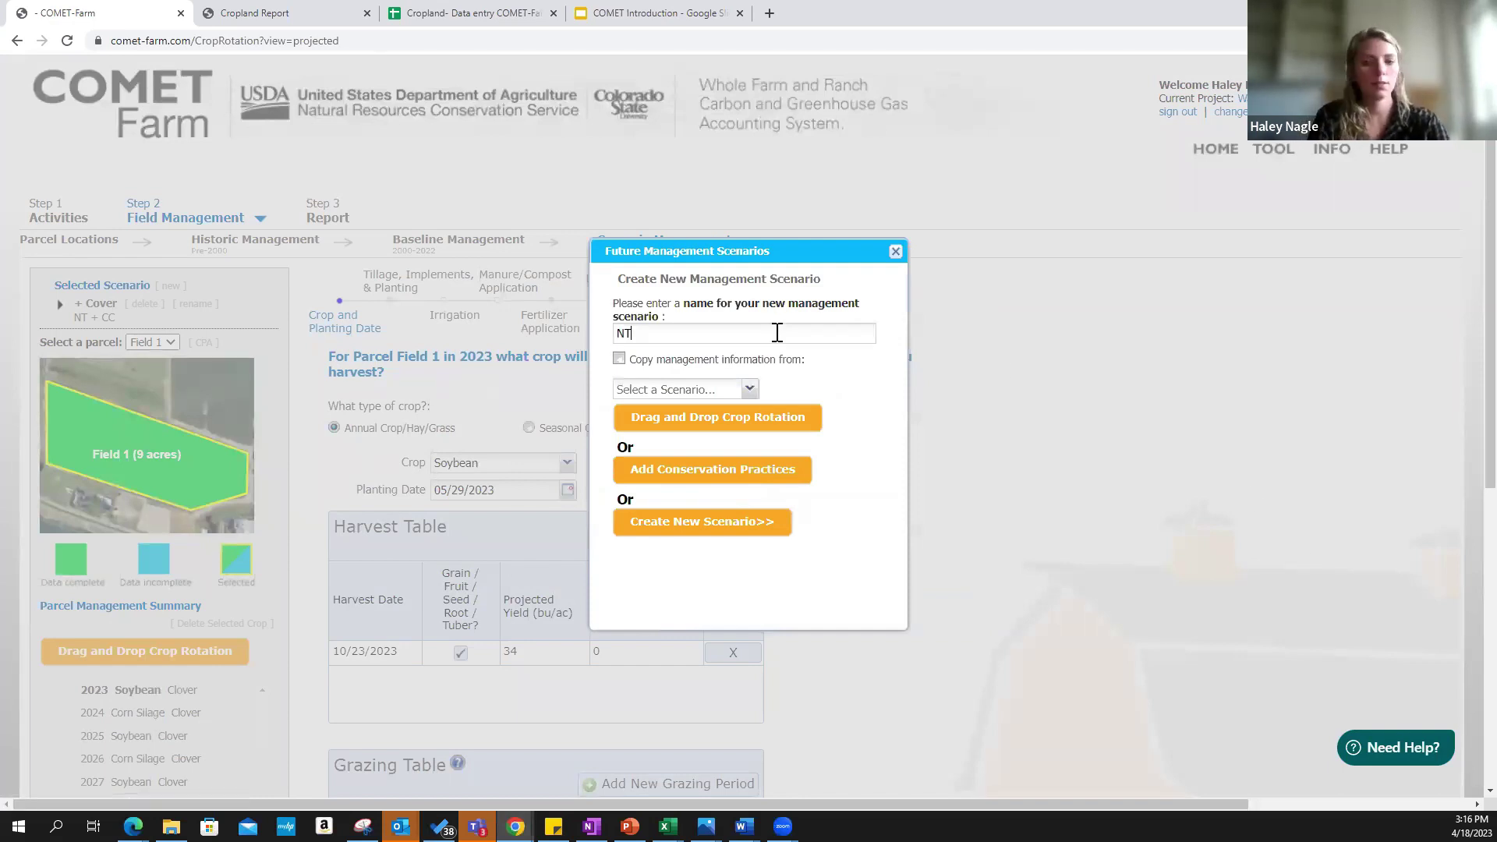
type("+CC ")
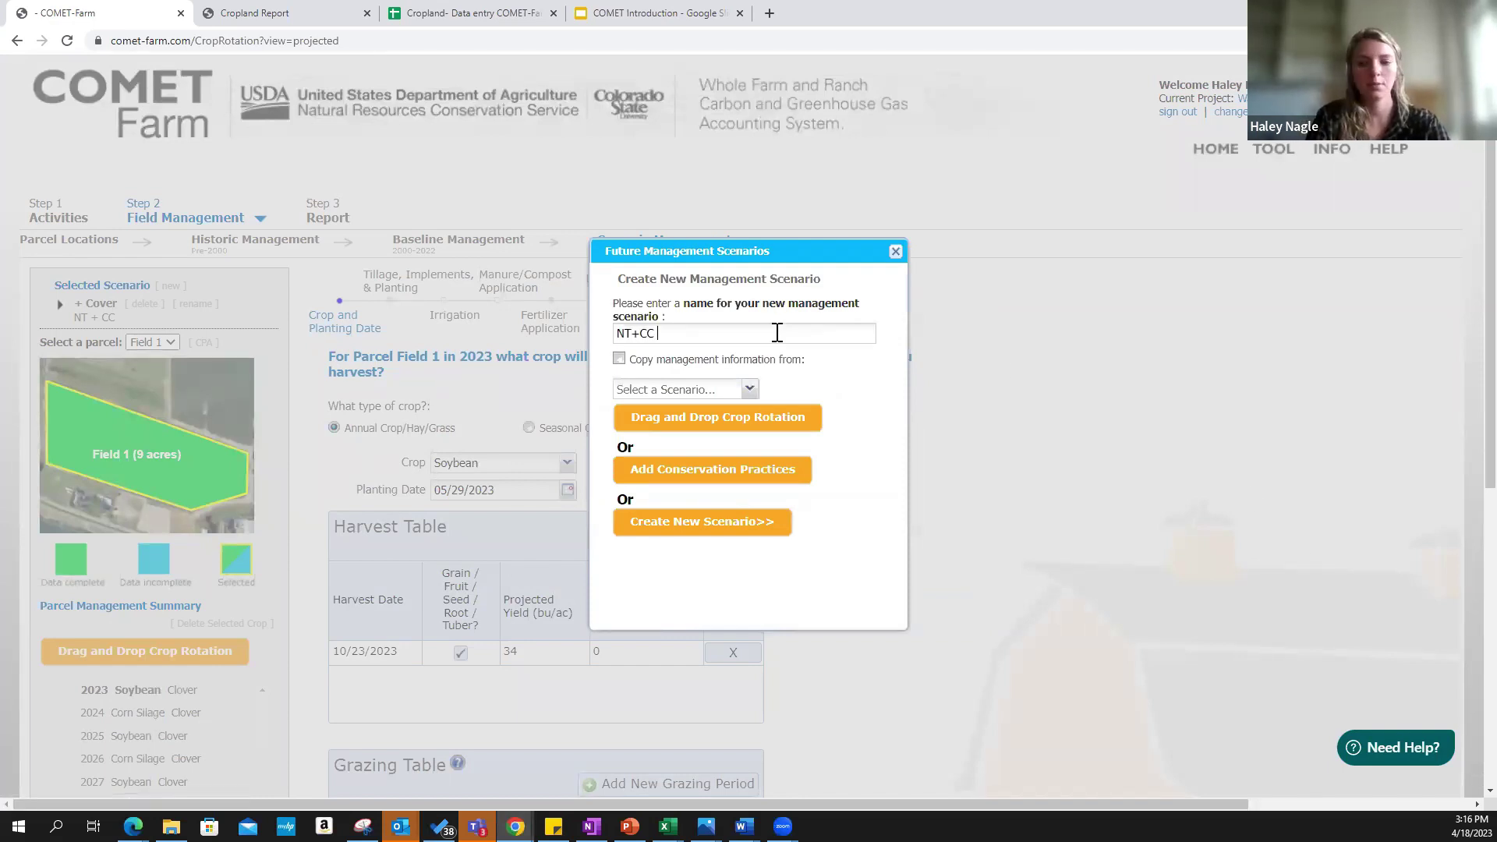
type("+IS")
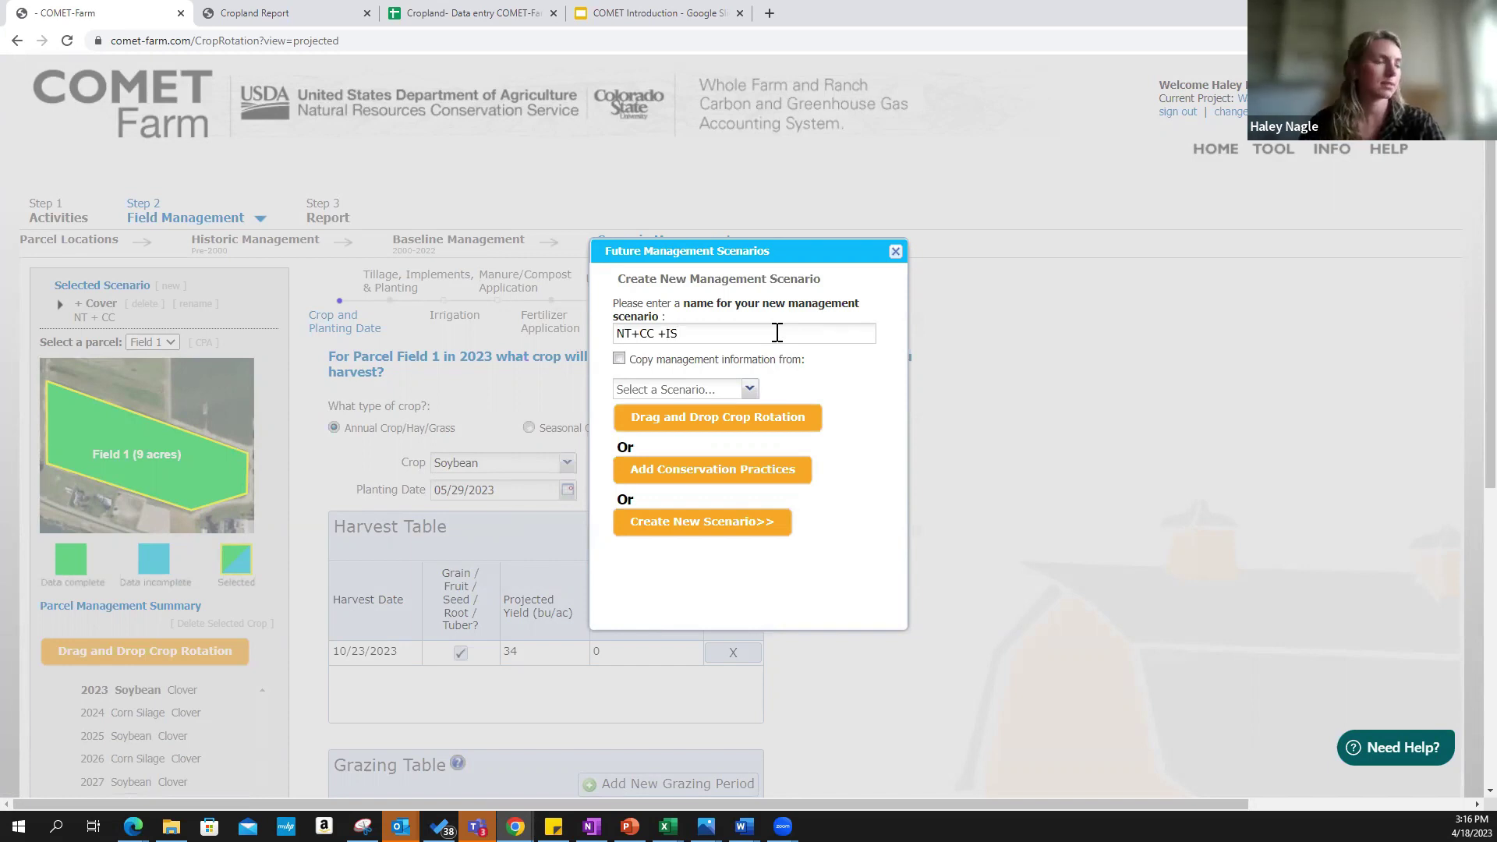
left_click(620, 361)
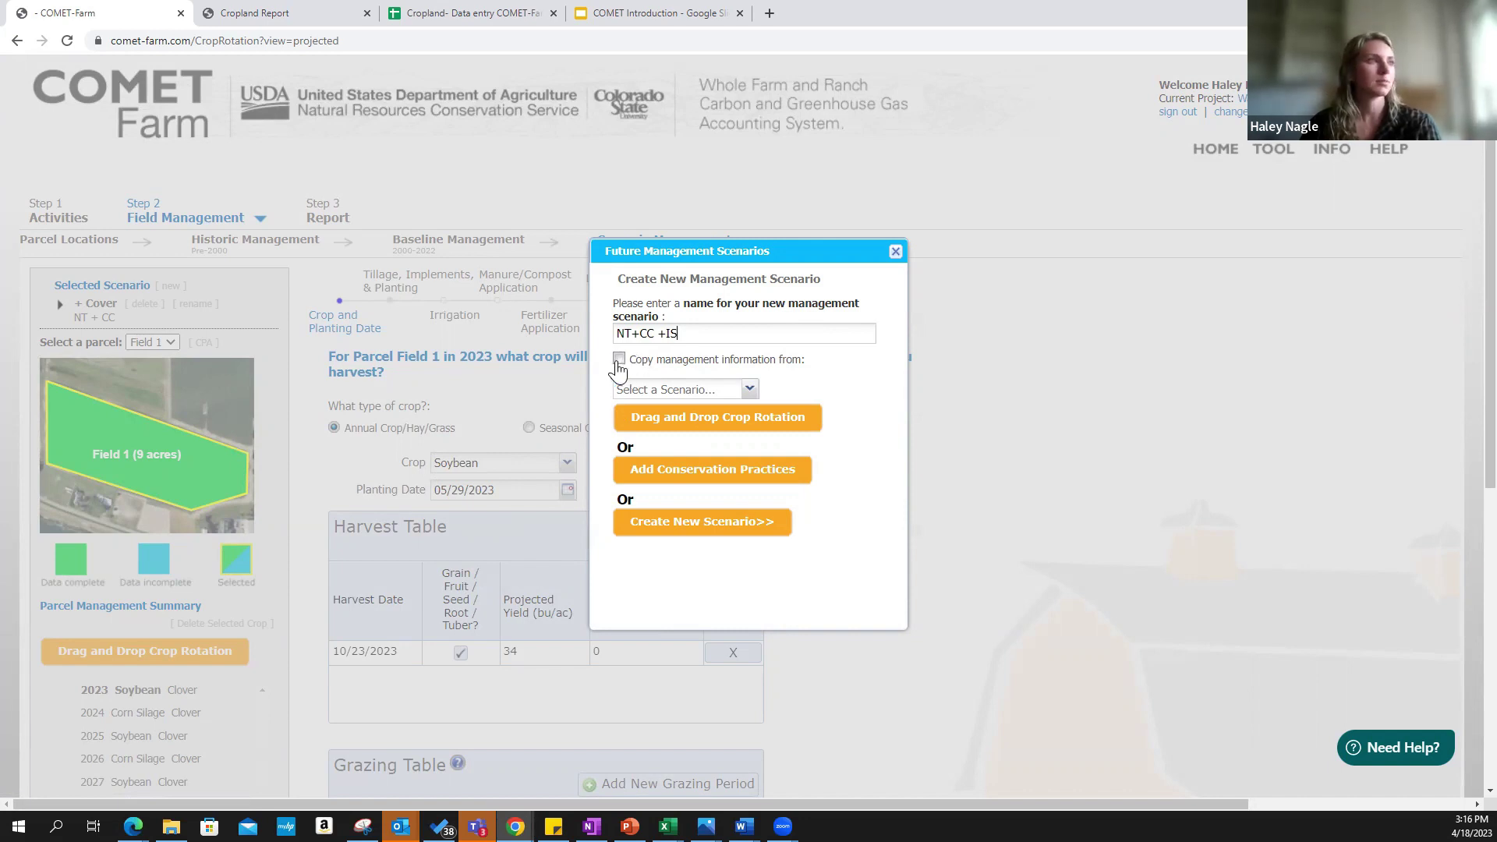
left_click(729, 389)
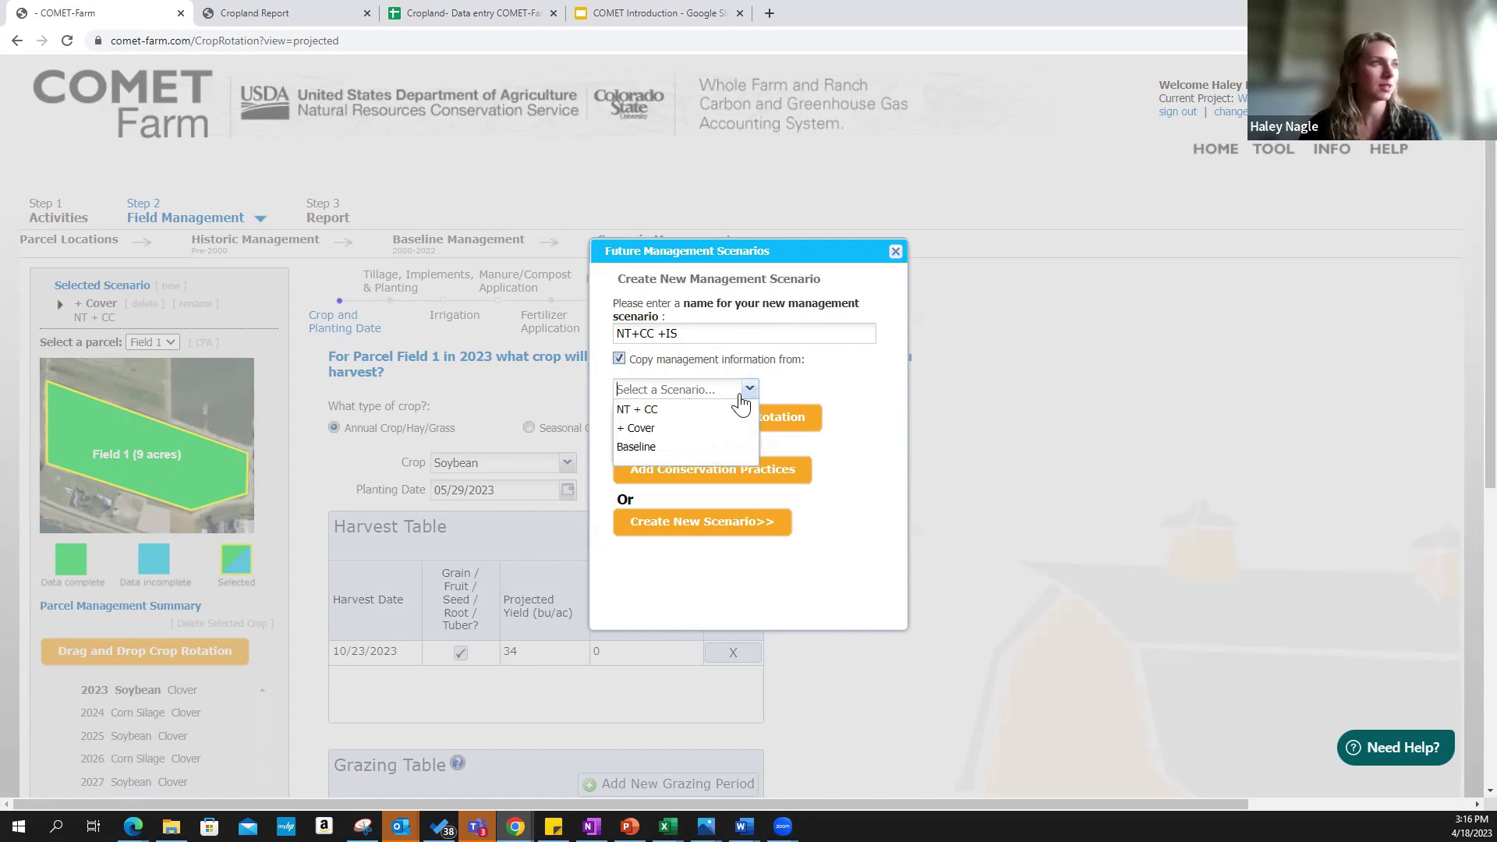
left_click(642, 411)
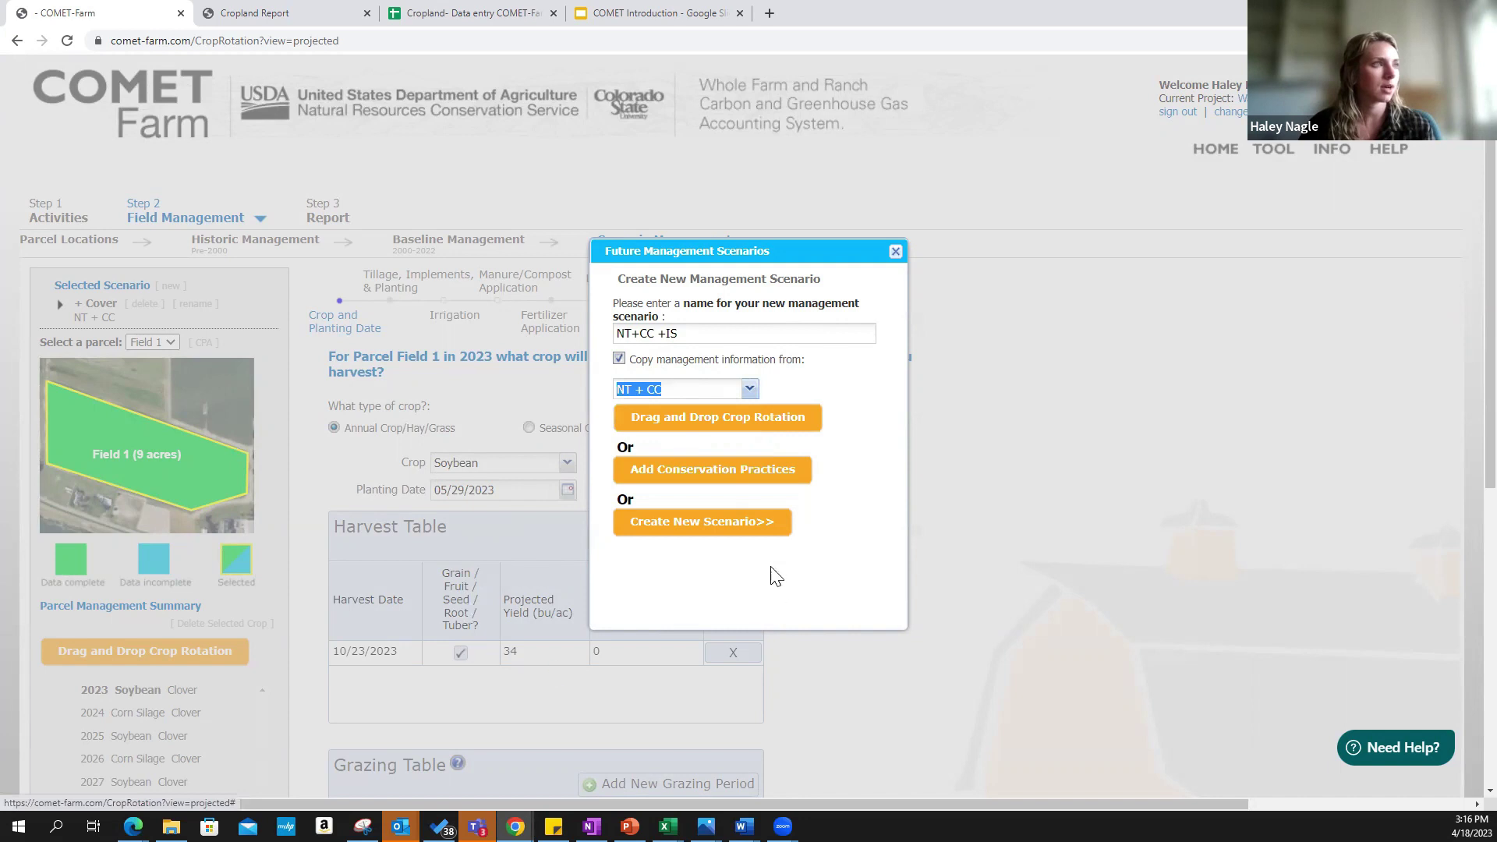
left_click(683, 527)
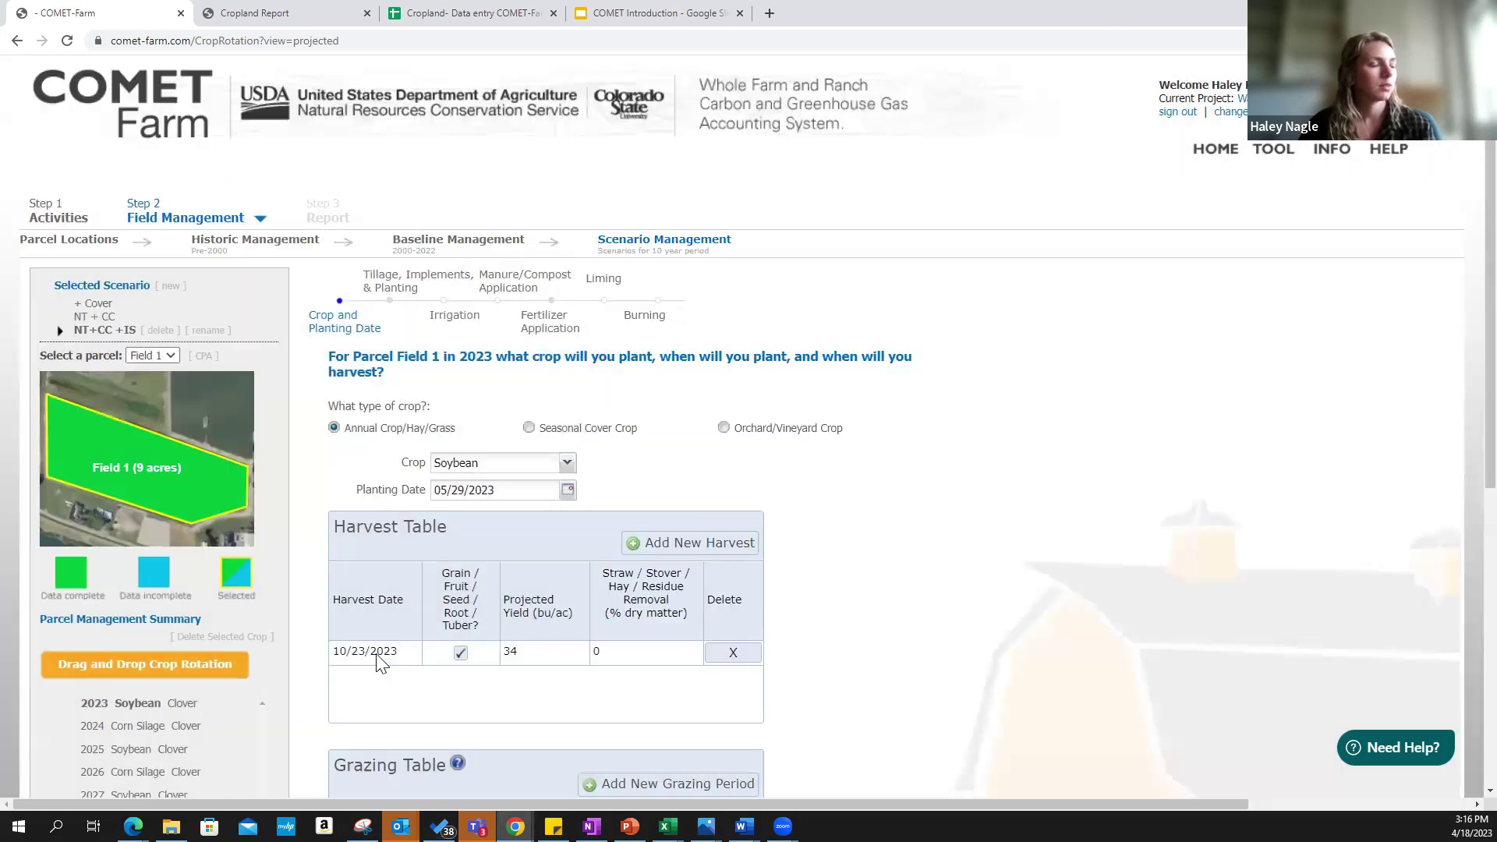
Add an irrigation application practice for Field 1's 2023 soybean crop with a start date of 5/26/2023
scroll(311, 698, "down", 3)
scroll(297, 695, "up", 1)
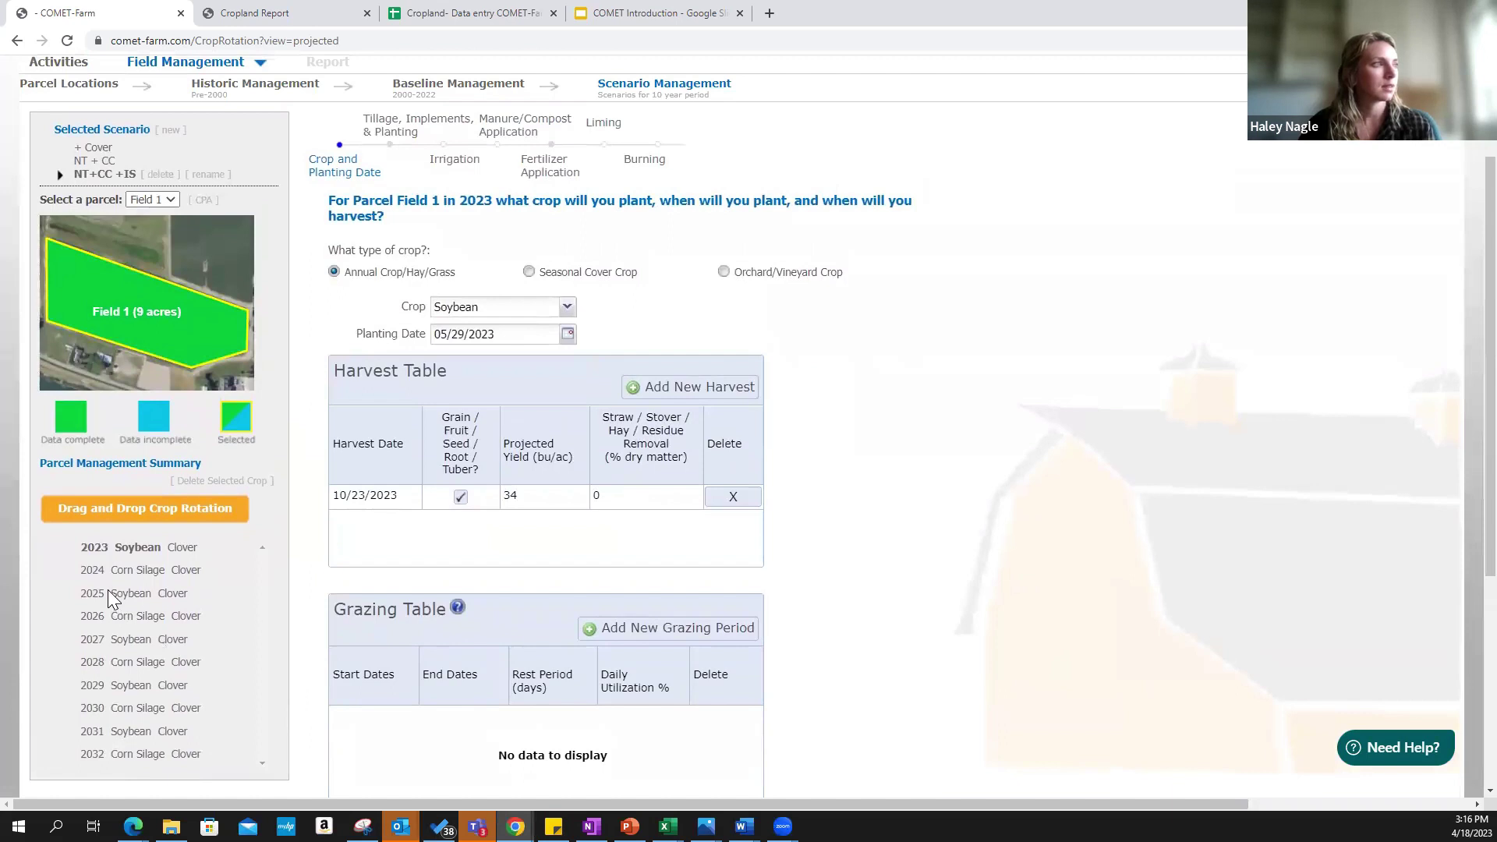
left_click(452, 166)
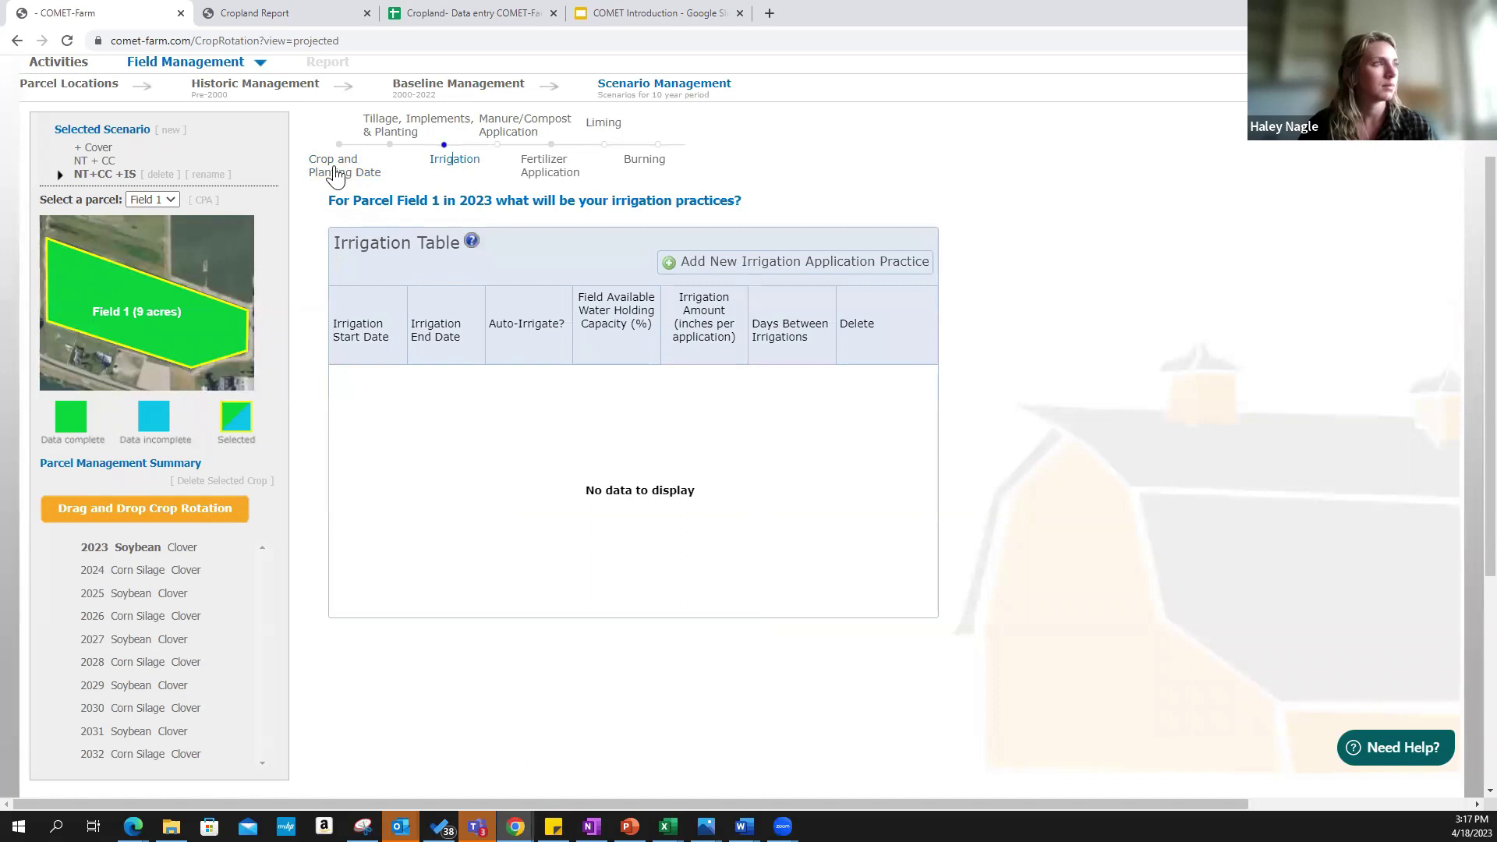
left_click(336, 174)
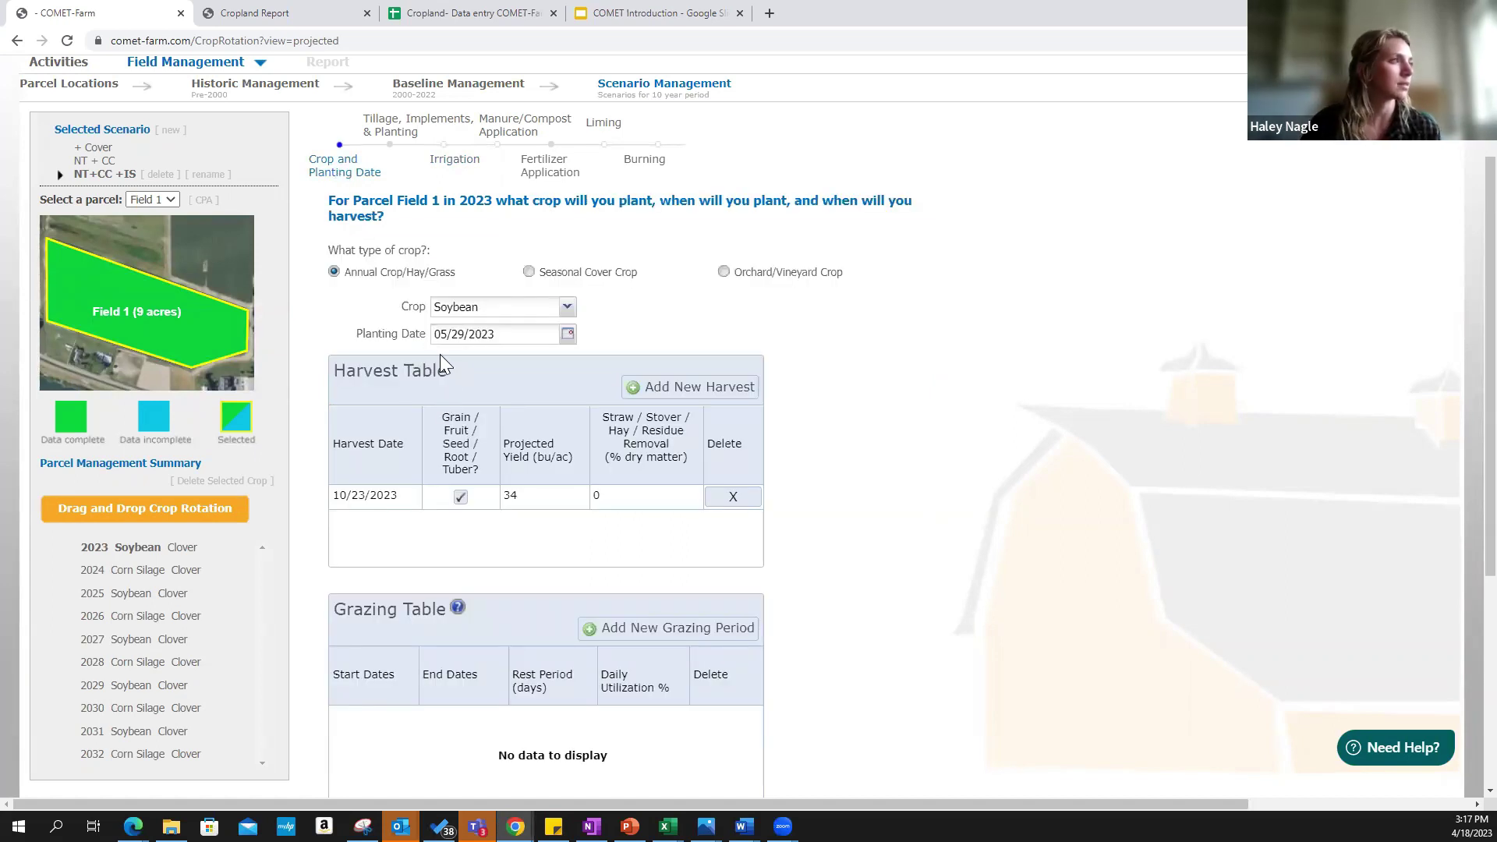
left_click(458, 160)
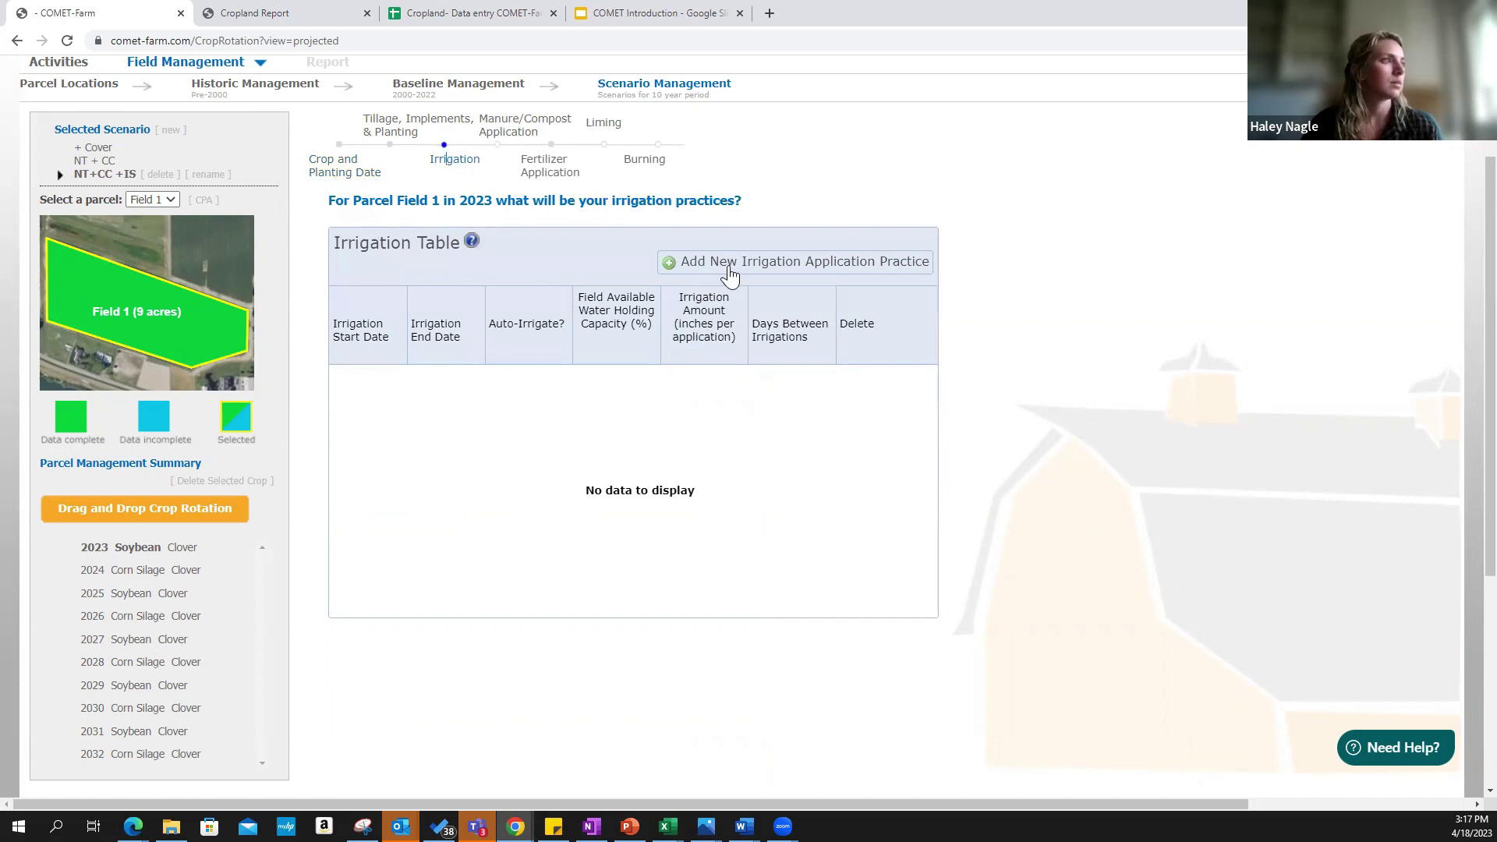
left_click(730, 266)
left_click(374, 377)
left_click(396, 378)
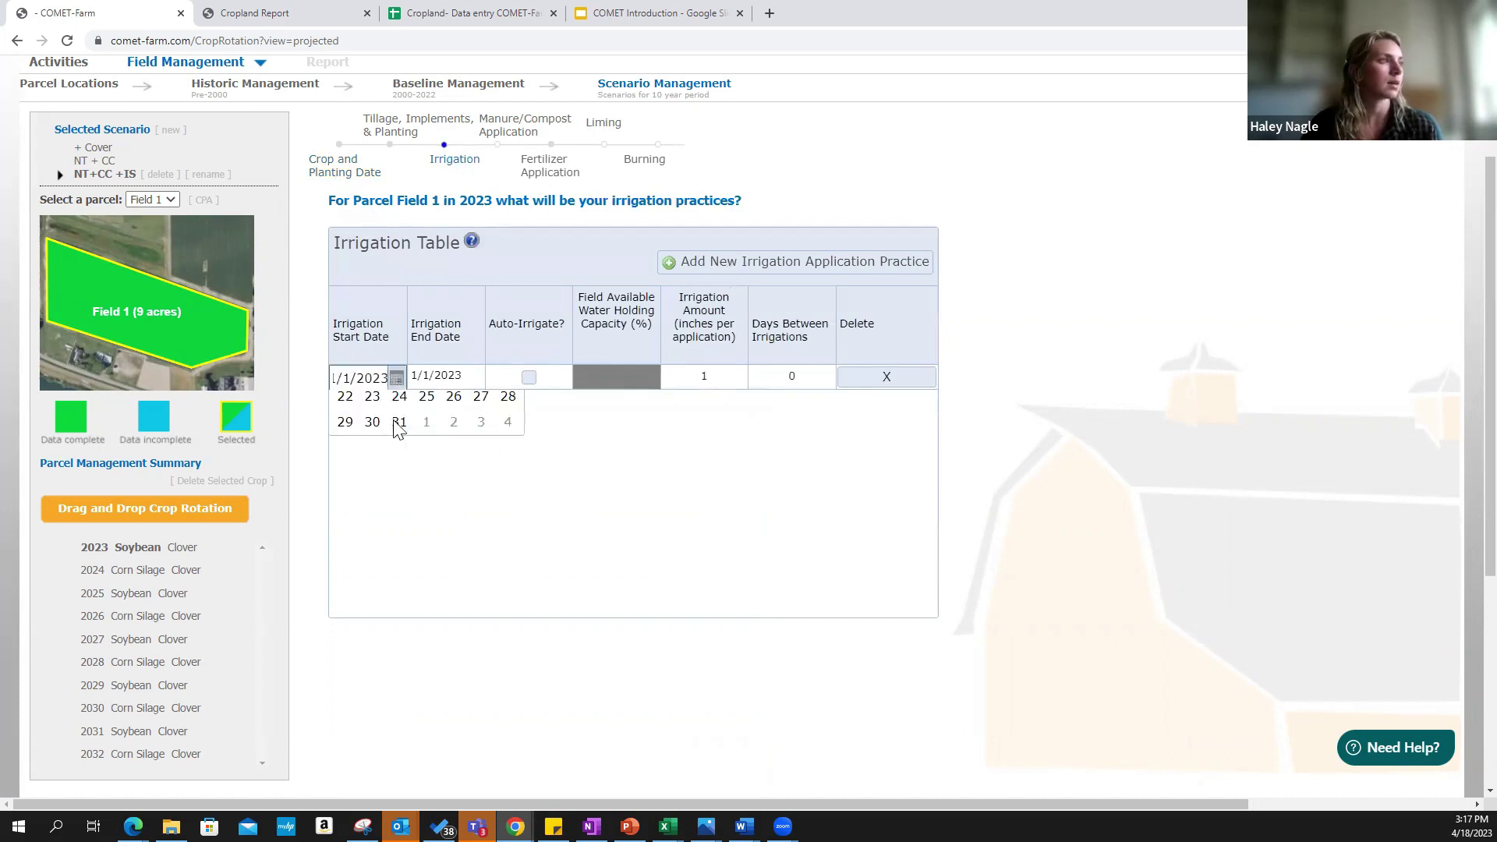
left_click(413, 402)
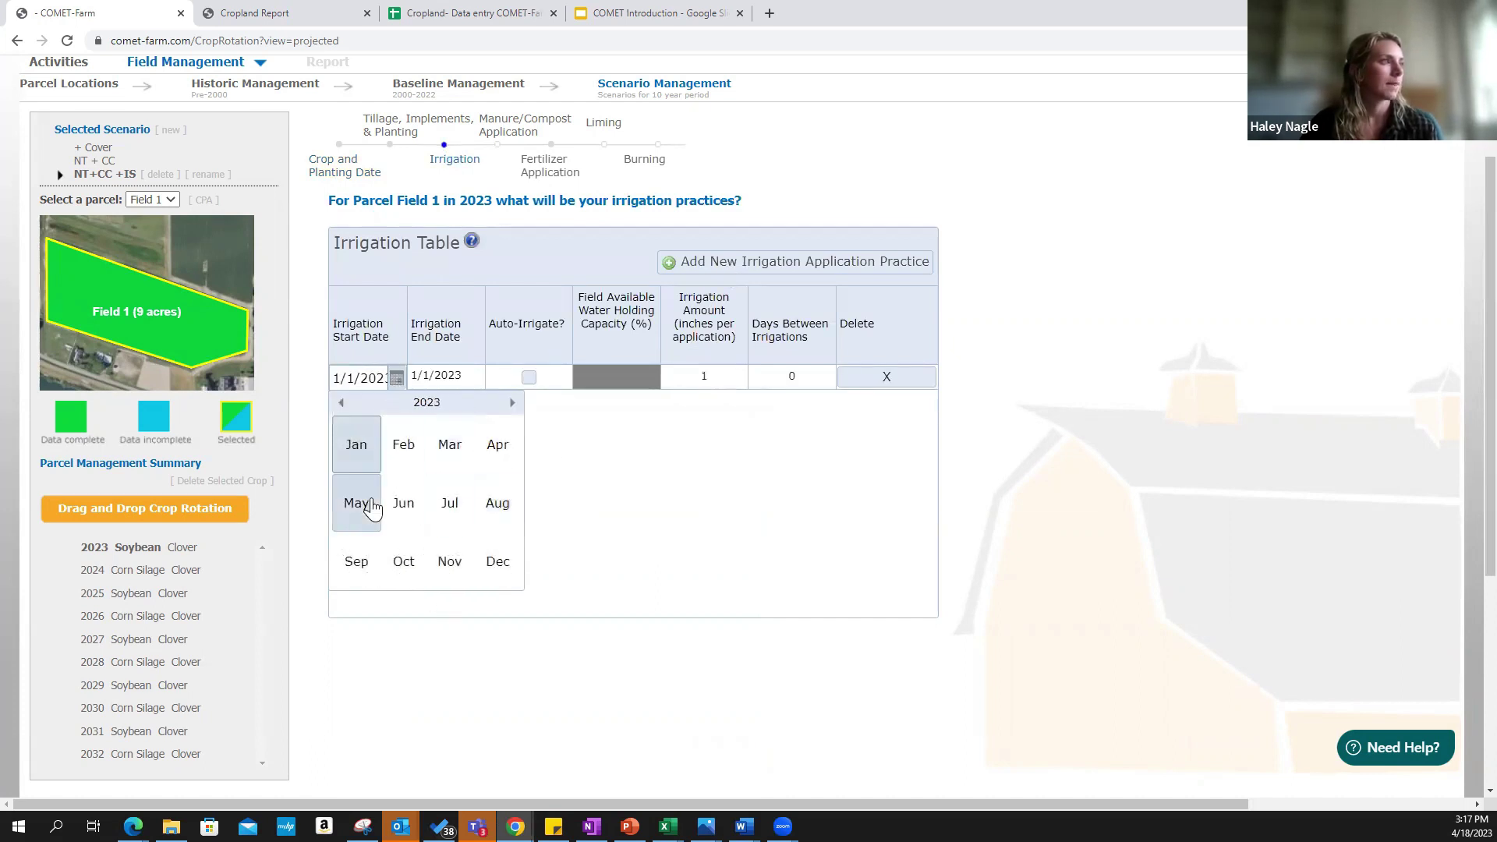
left_click(373, 507)
left_click(483, 529)
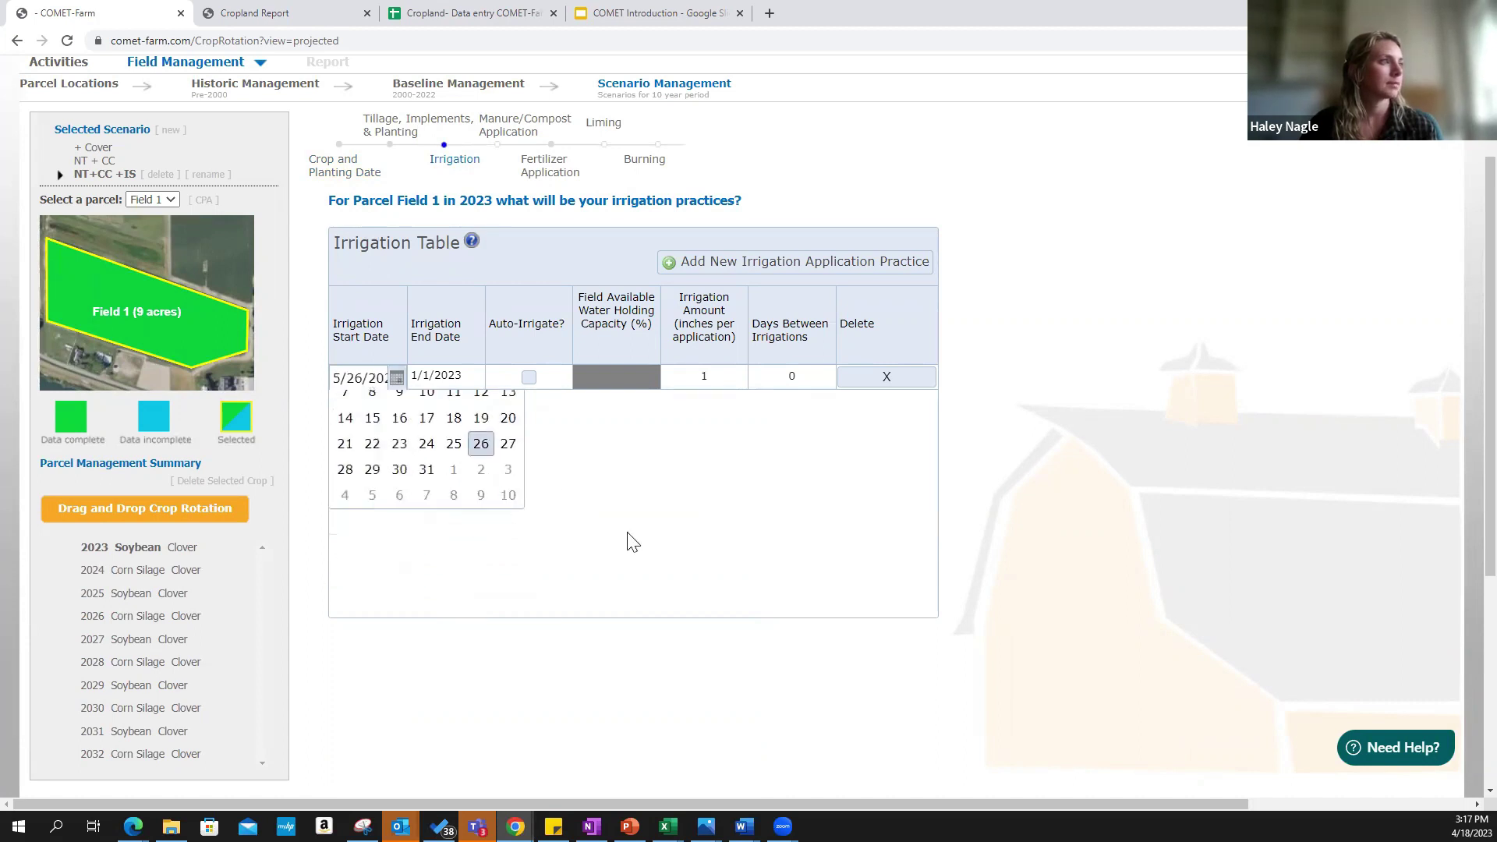
Set the irrigation end date to 9/26/2023 and the days between irrigations to 7
left_click(475, 378)
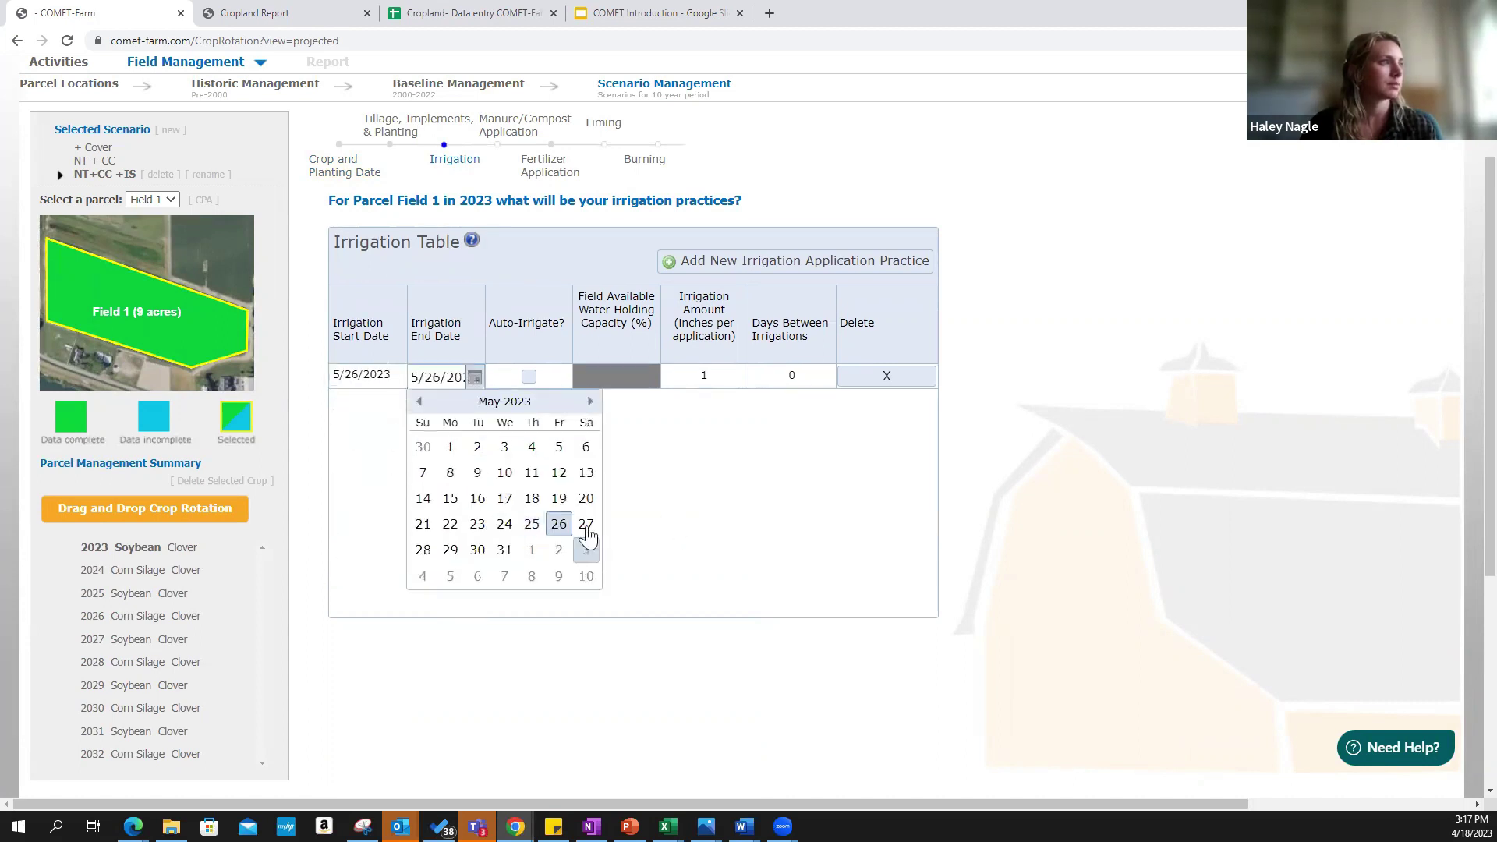
left_click(503, 401)
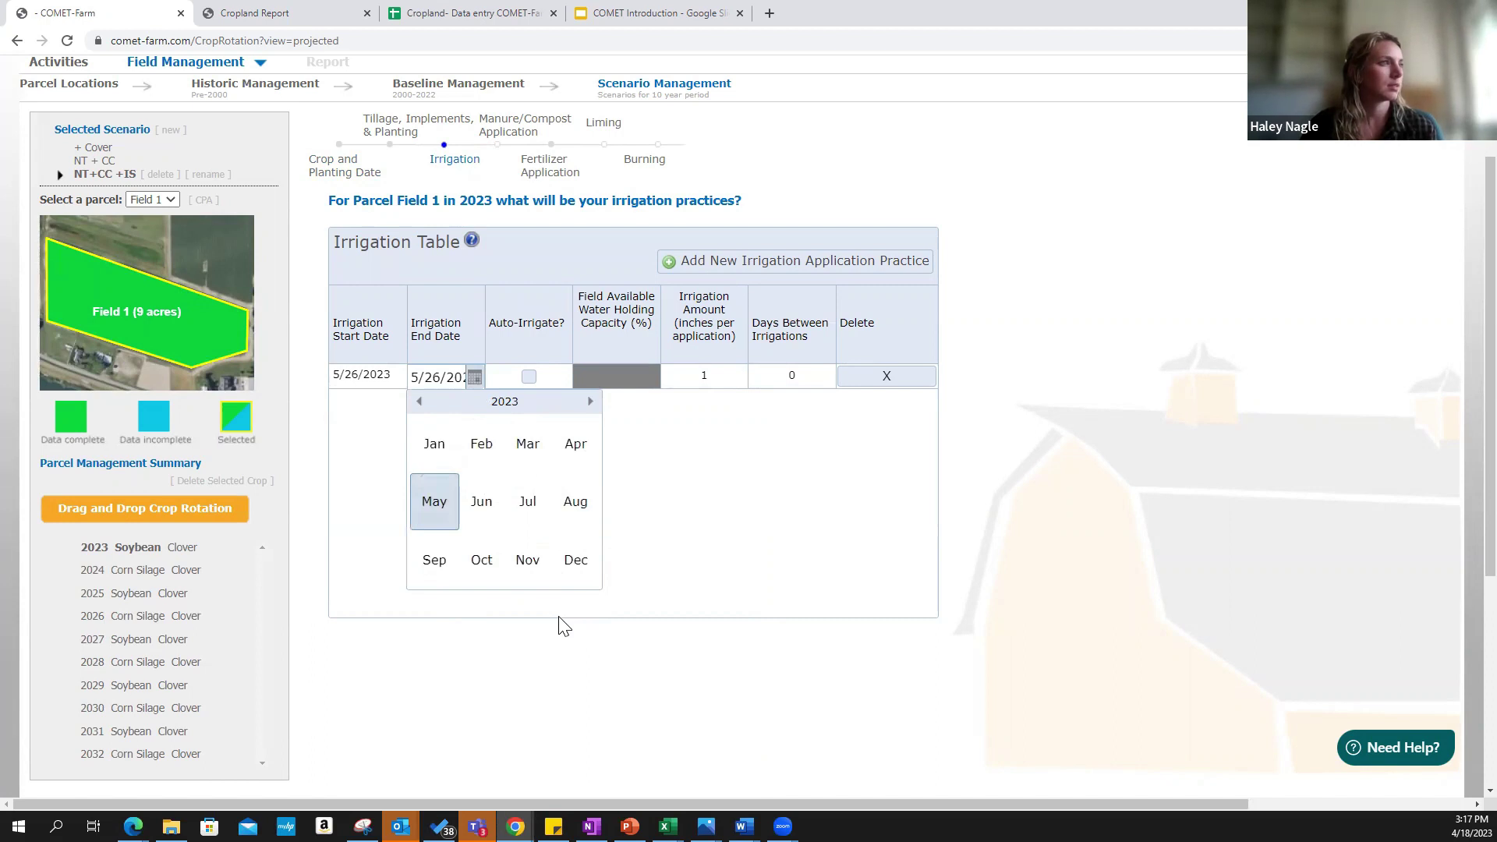
left_click(436, 569)
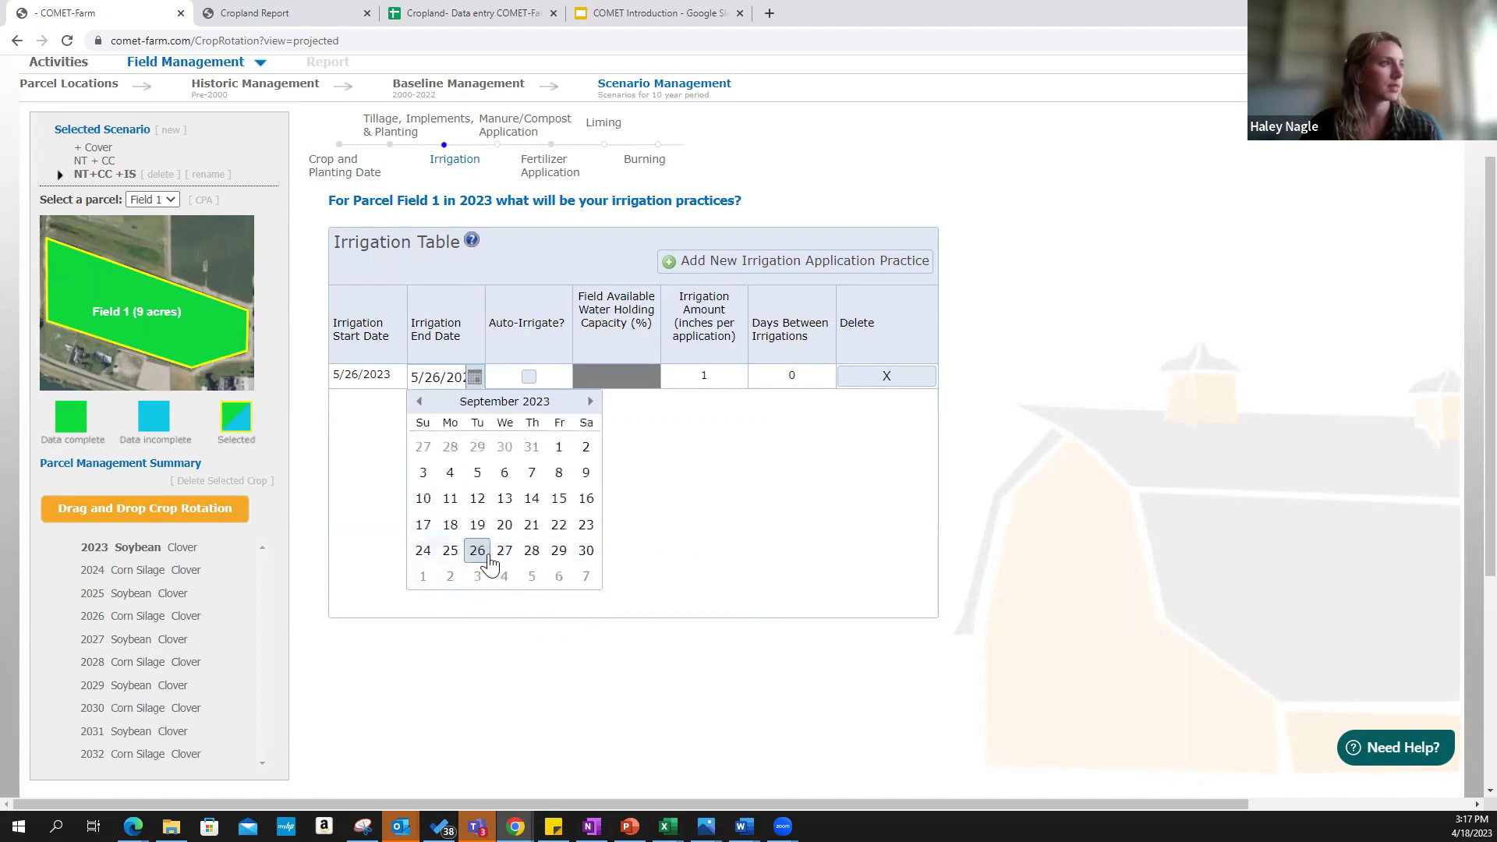
left_click(477, 550)
left_click(805, 382)
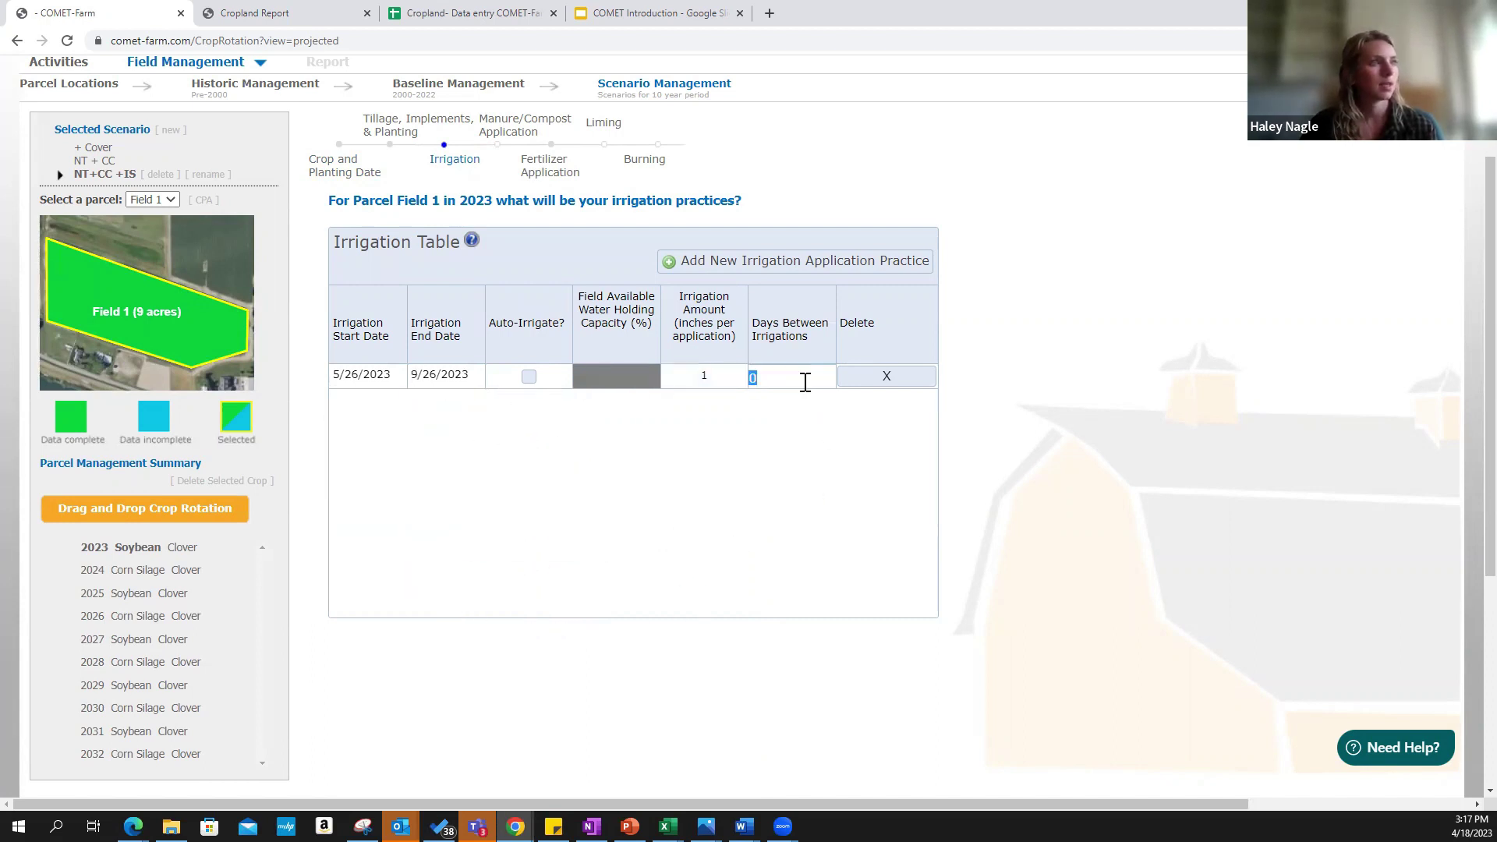
type("7")
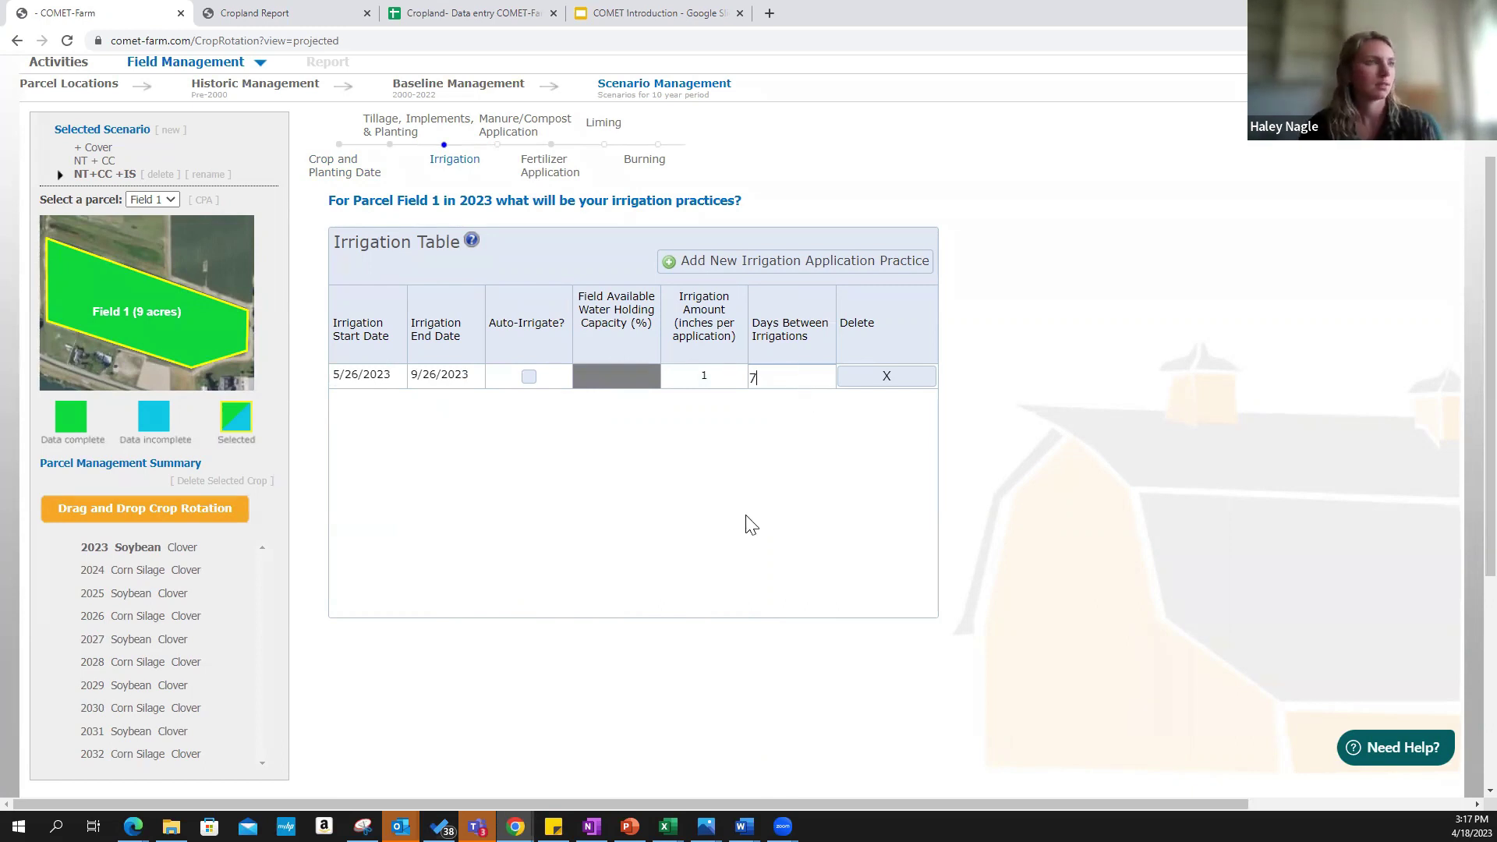
left_click(760, 485)
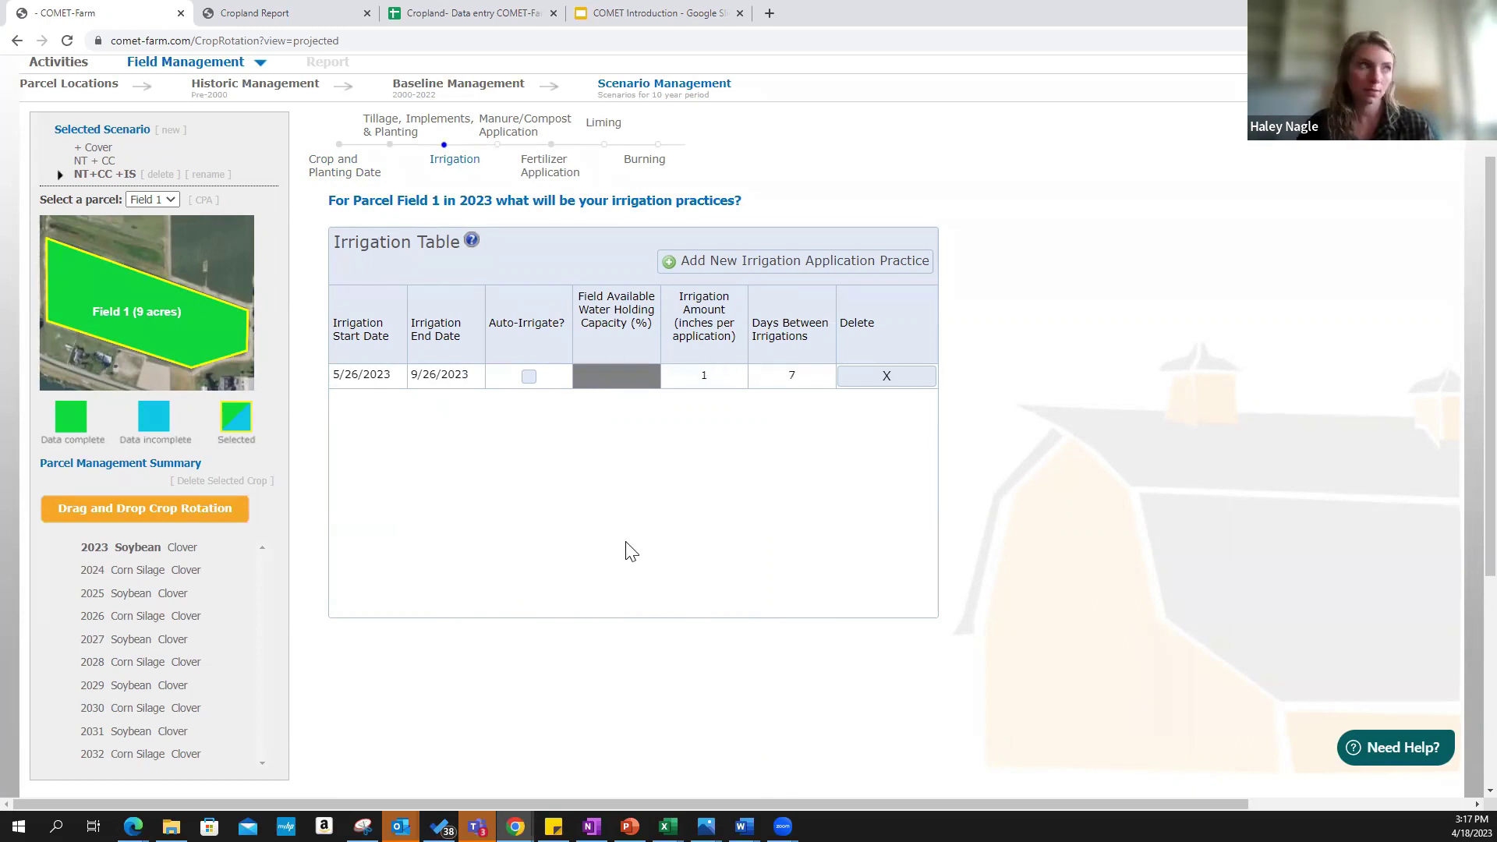
Finish the 2023 soybean entry without an additional crop and copy its management to 2025, 2027, 2029 and 2031
scroll(624, 547, "down", 1)
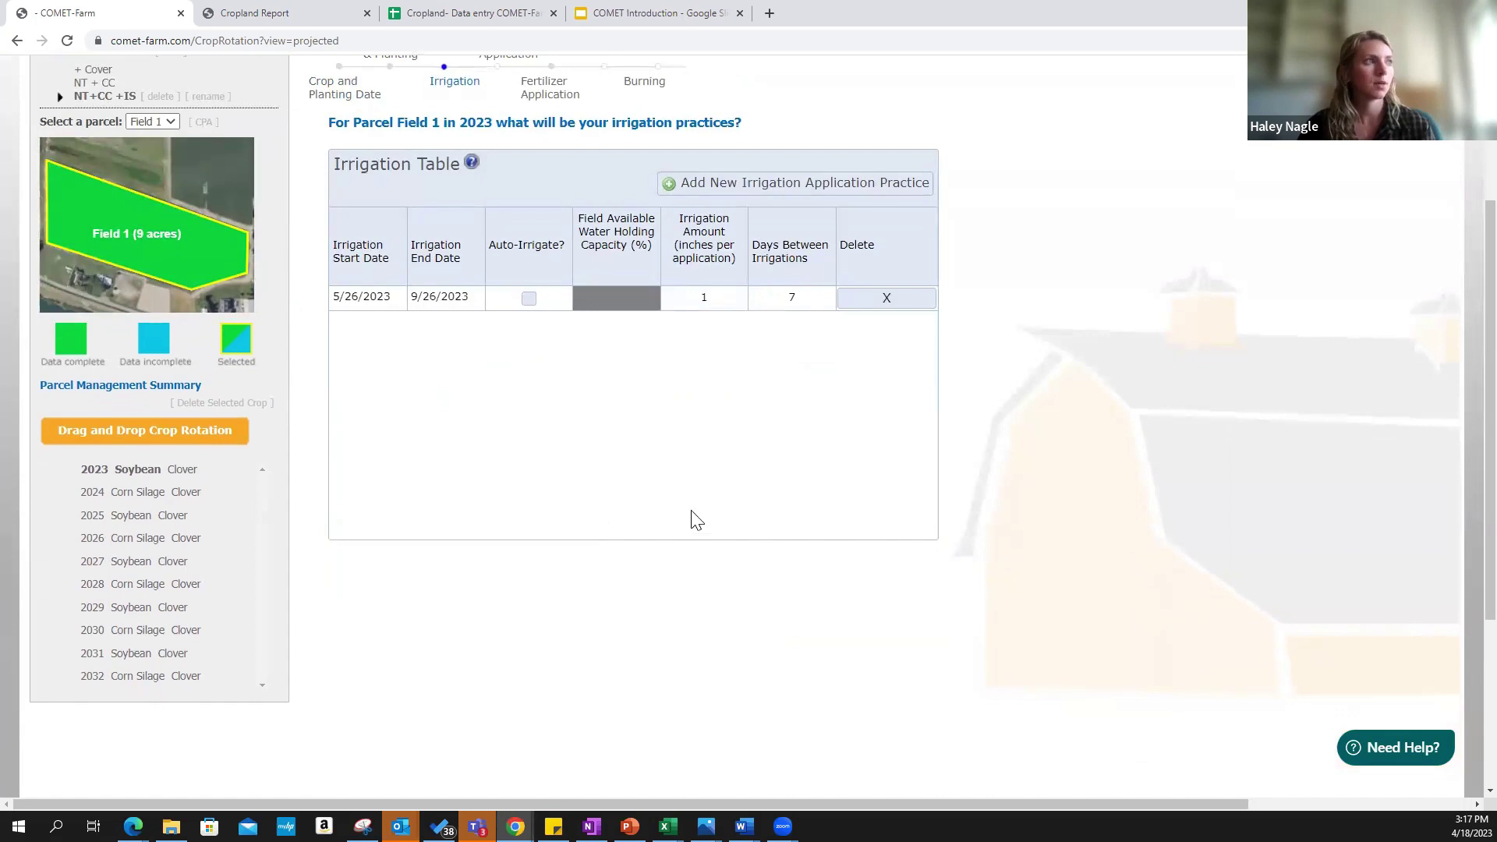
scroll(822, 565, "up", 2)
scroll(811, 565, "down", 2)
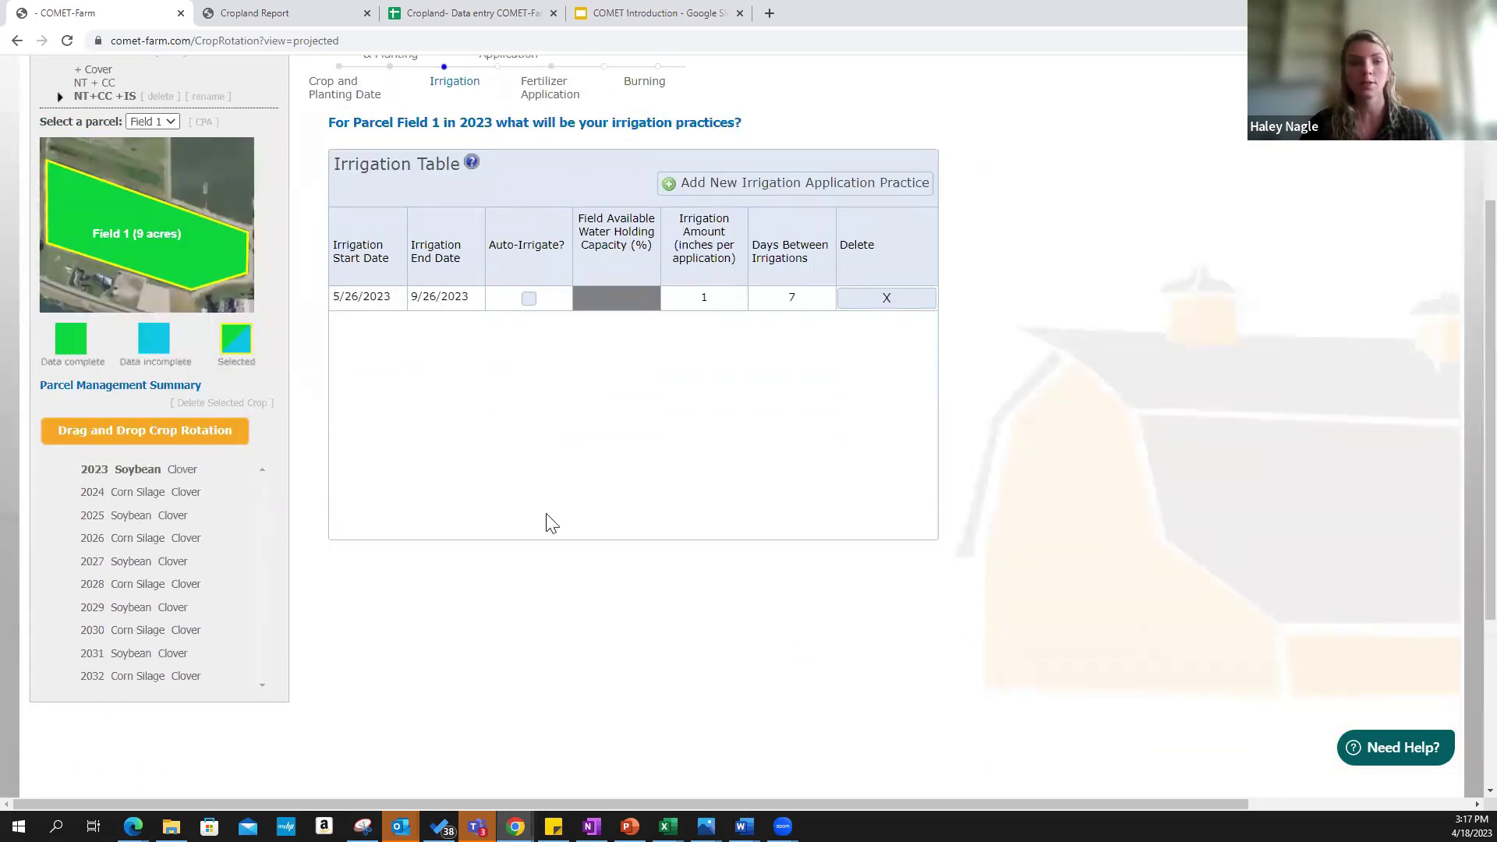
scroll(378, 516, "down", 1)
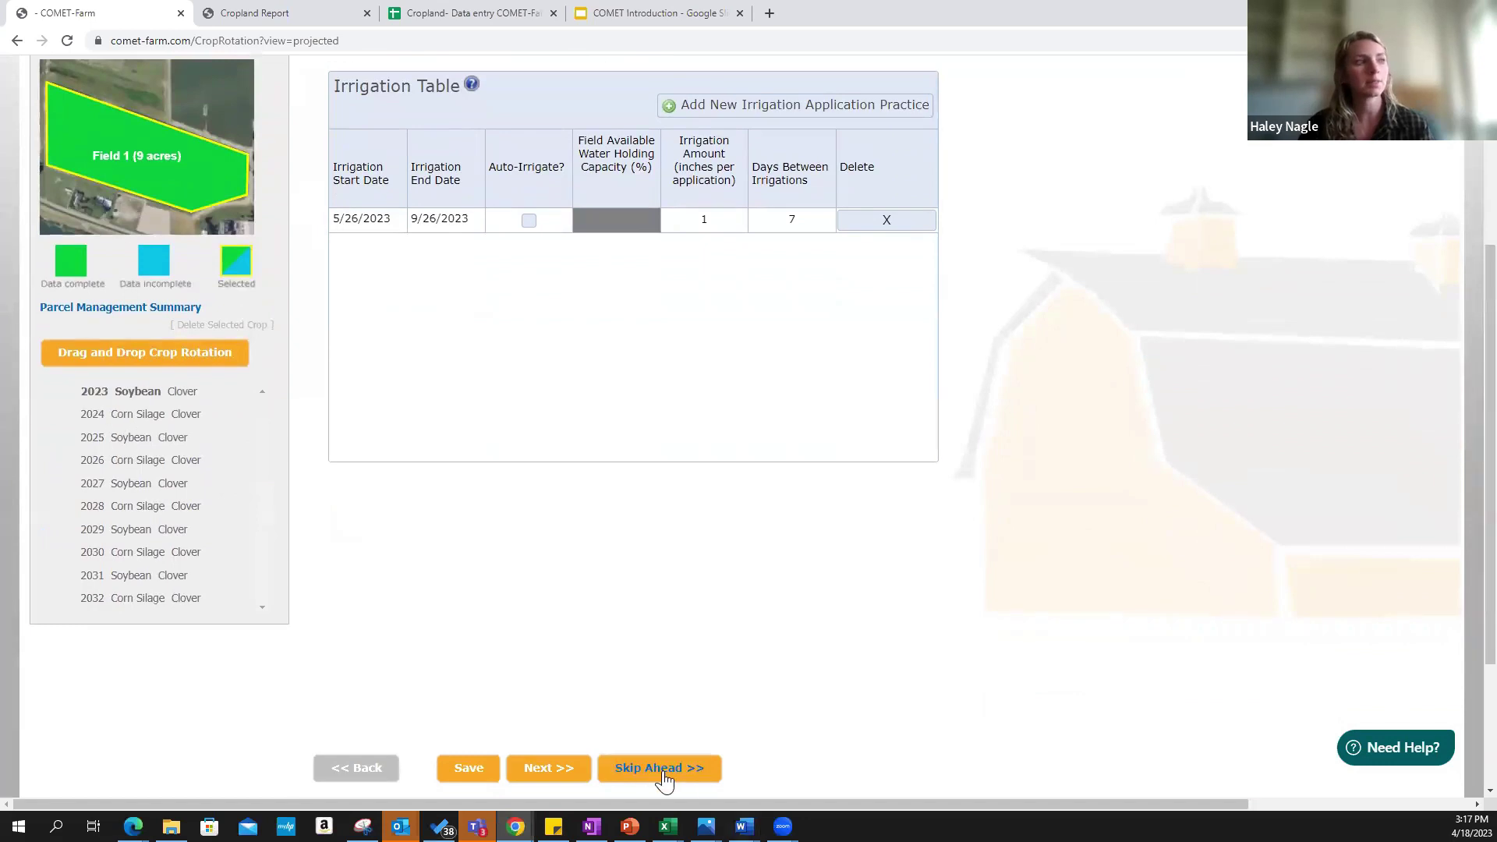
left_click(663, 774)
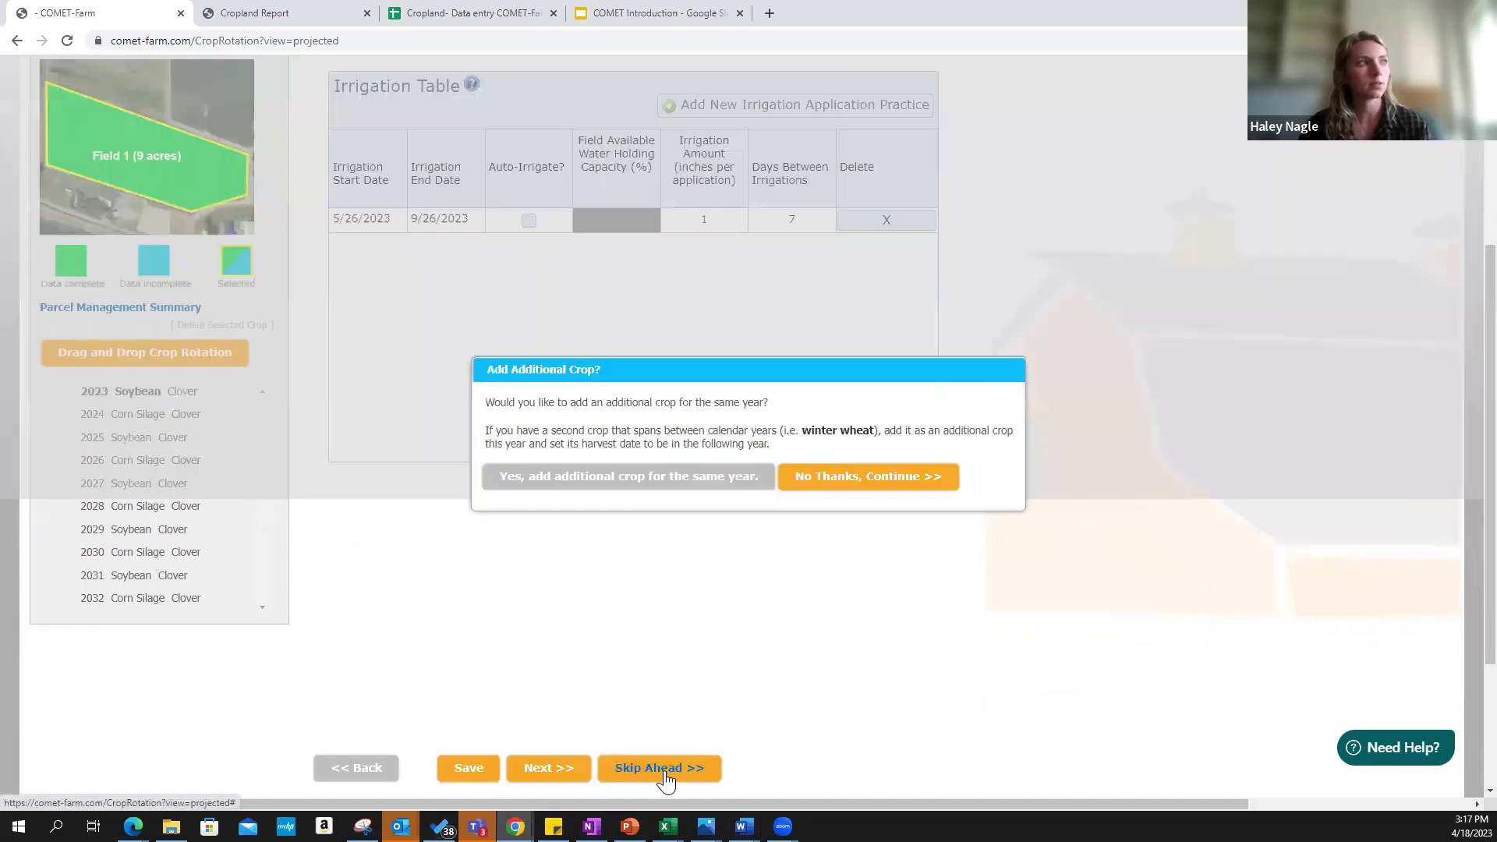
left_click(846, 484)
left_click(613, 447)
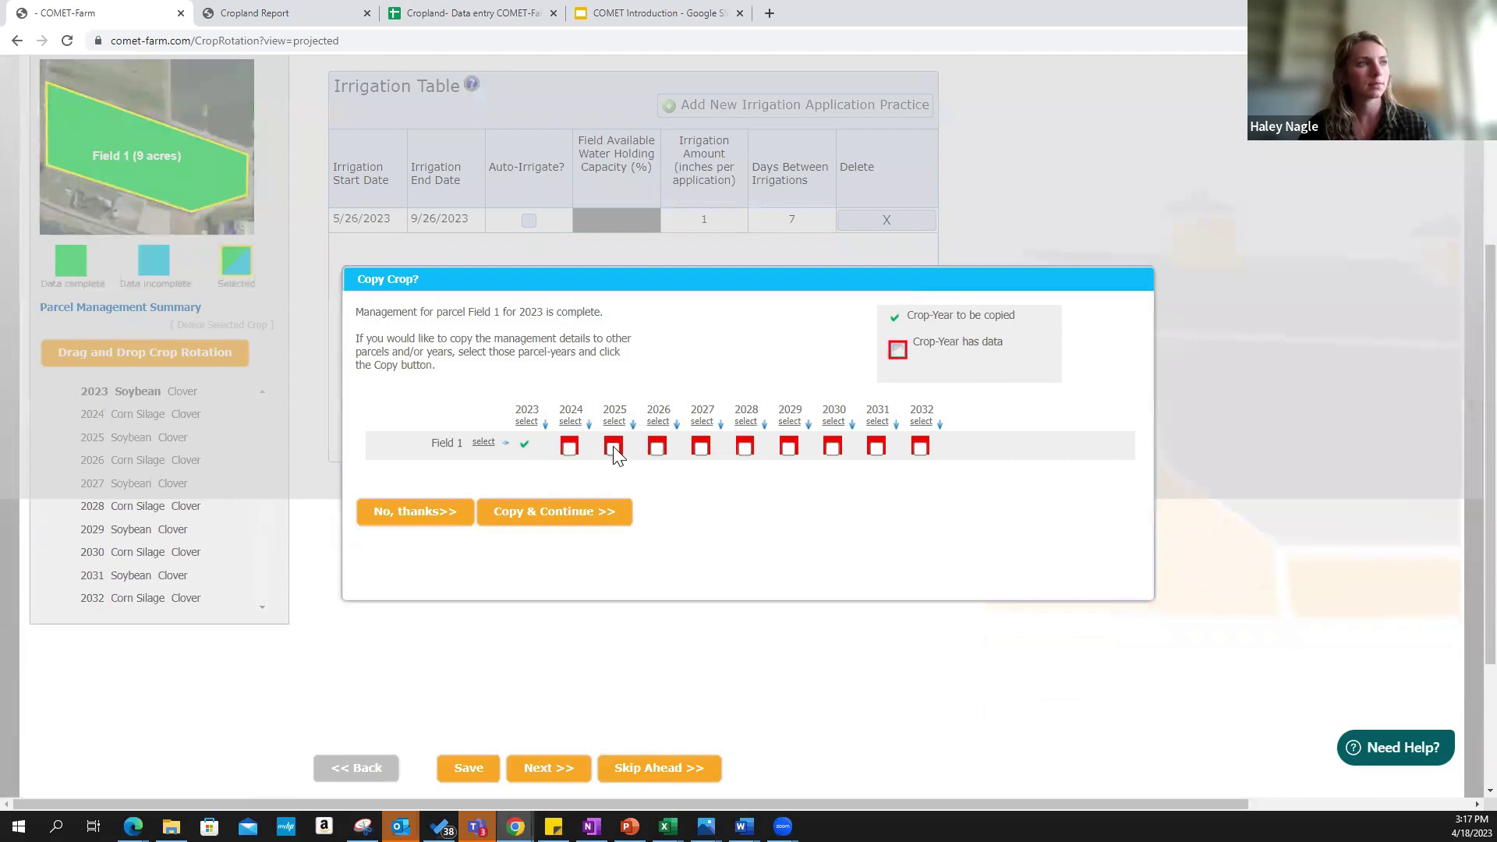
left_click(701, 447)
left_click(789, 447)
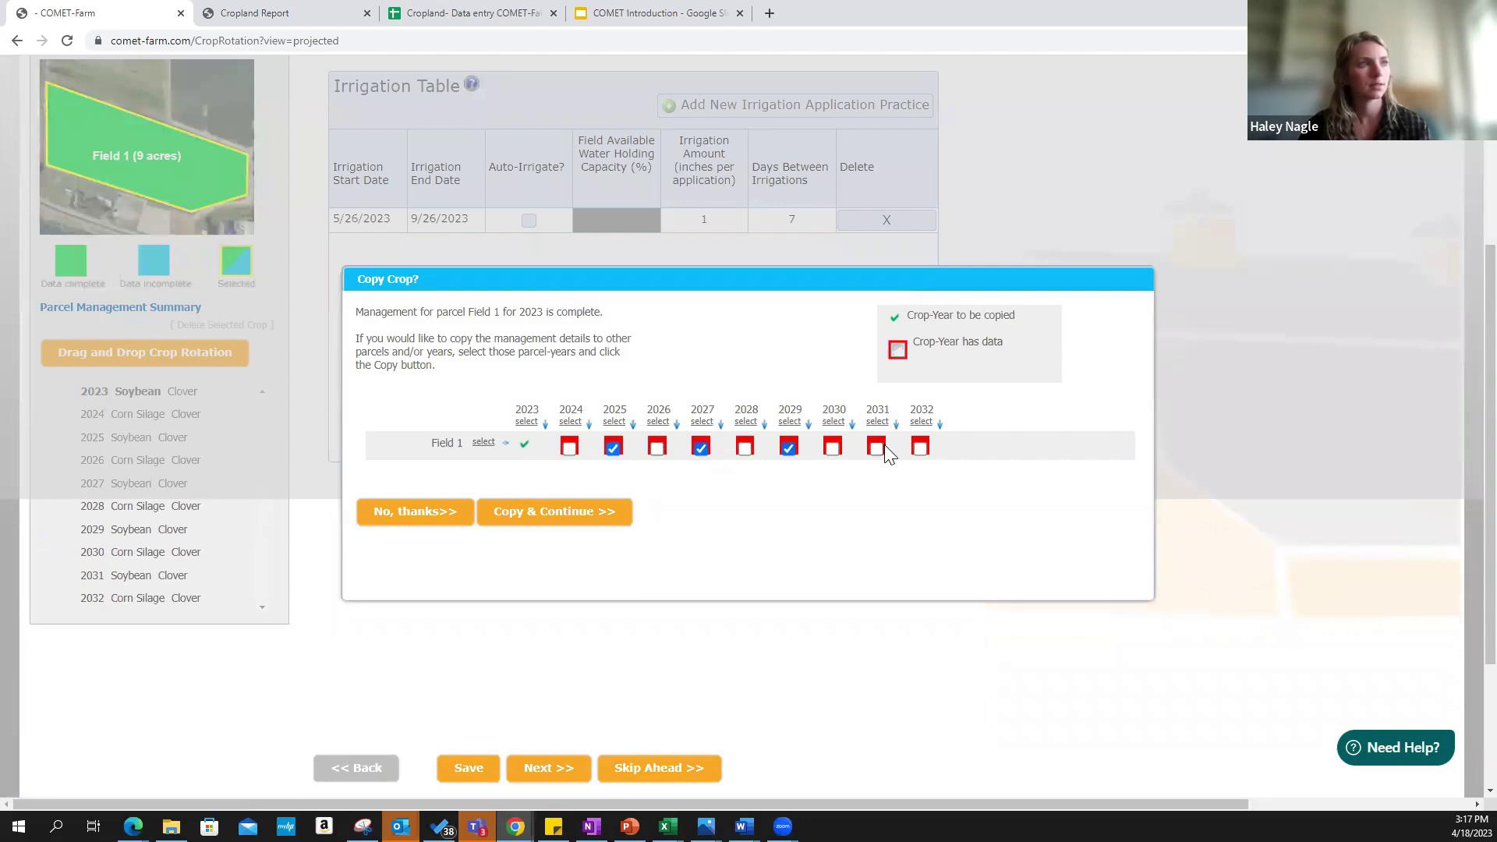
left_click(878, 449)
left_click(524, 515)
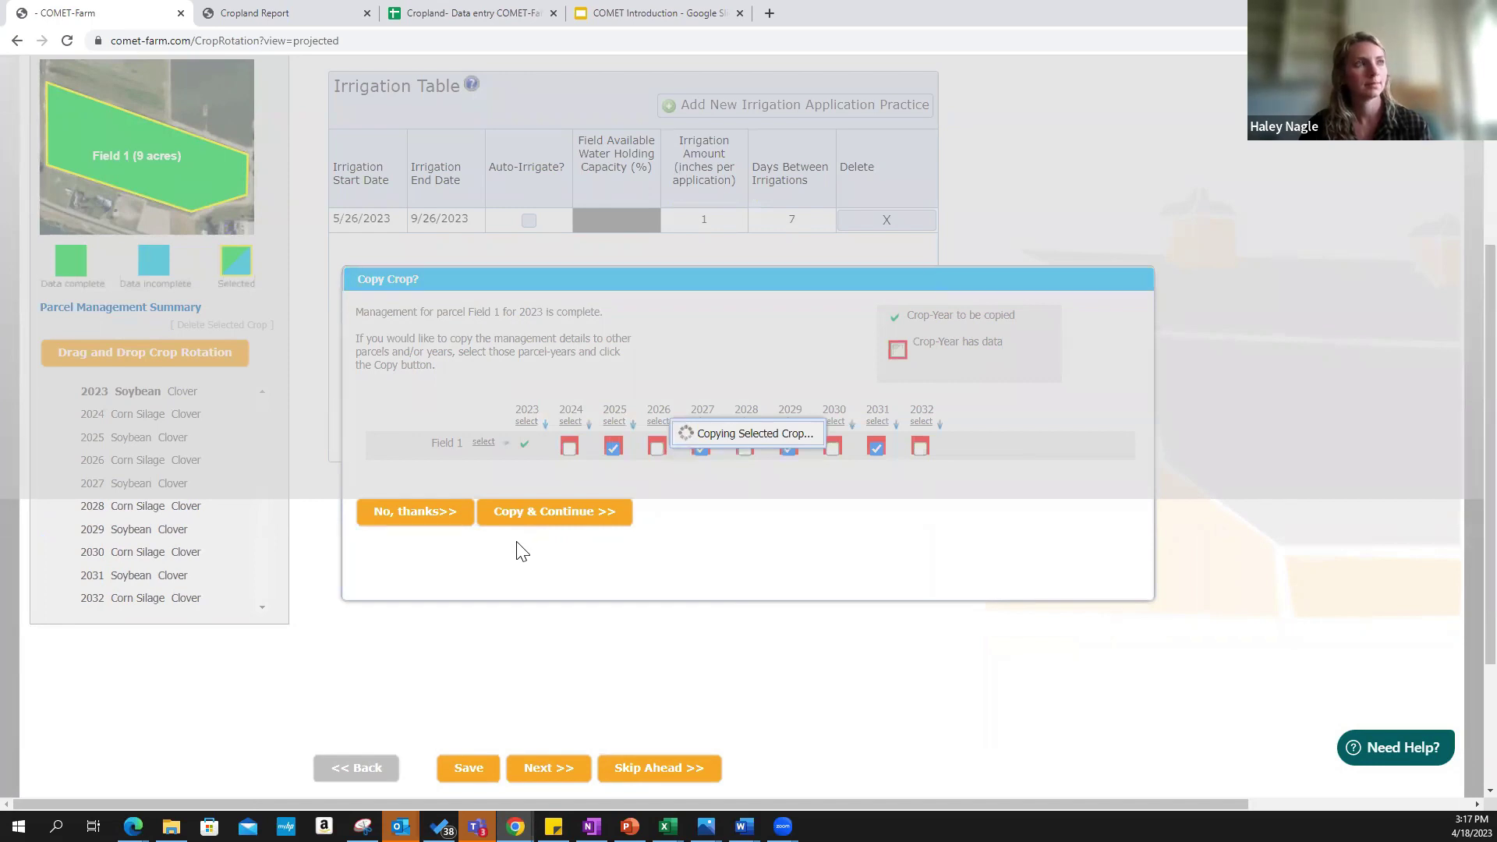
Continue to the report to run it with the NT+CC +IS scenario included
scroll(1146, 729, "up", 2)
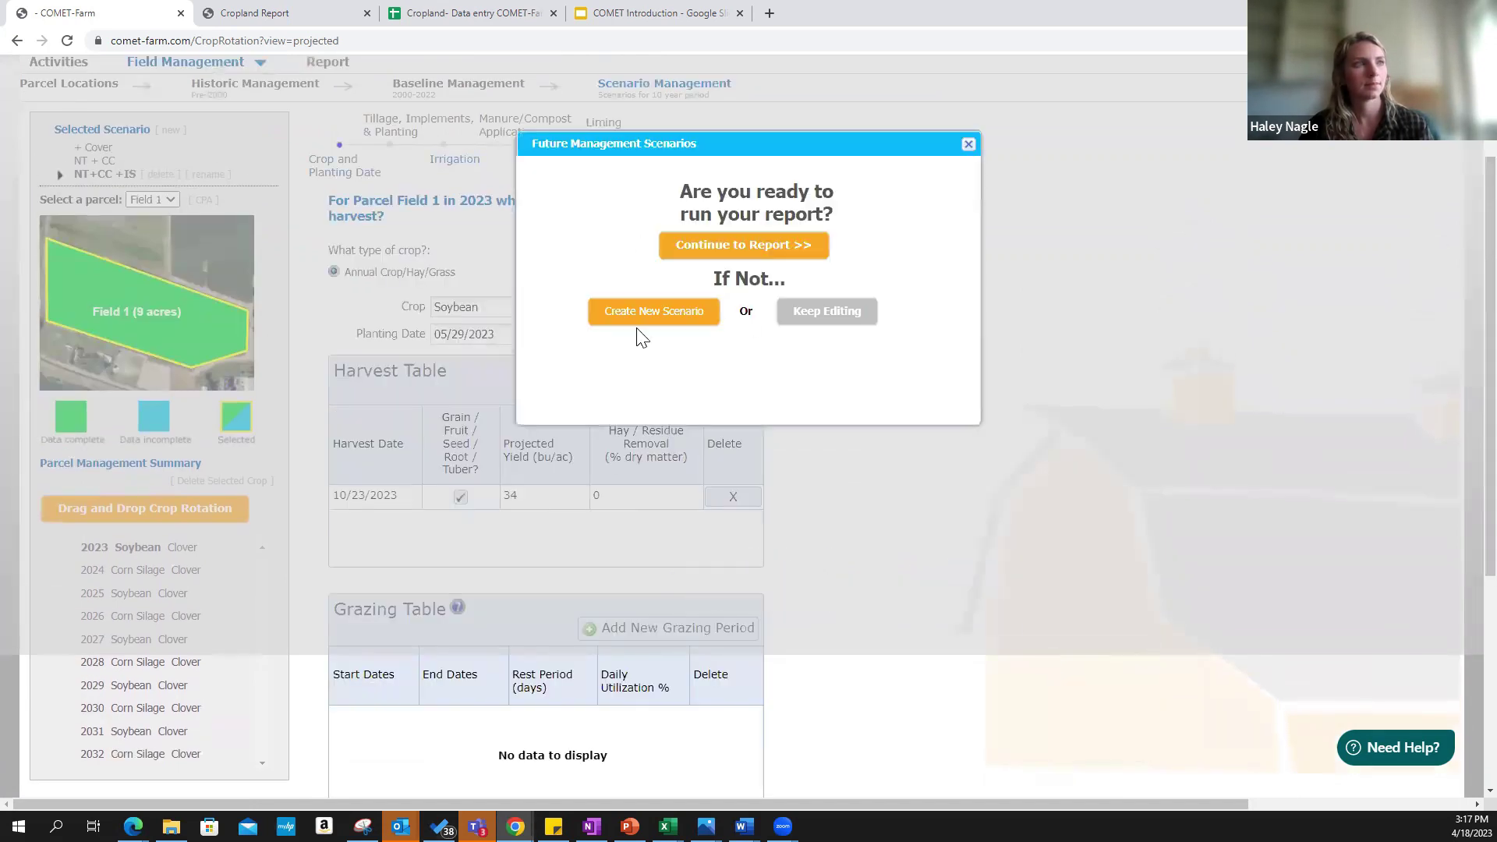
scroll(700, 457, "up", 1)
left_click(753, 324)
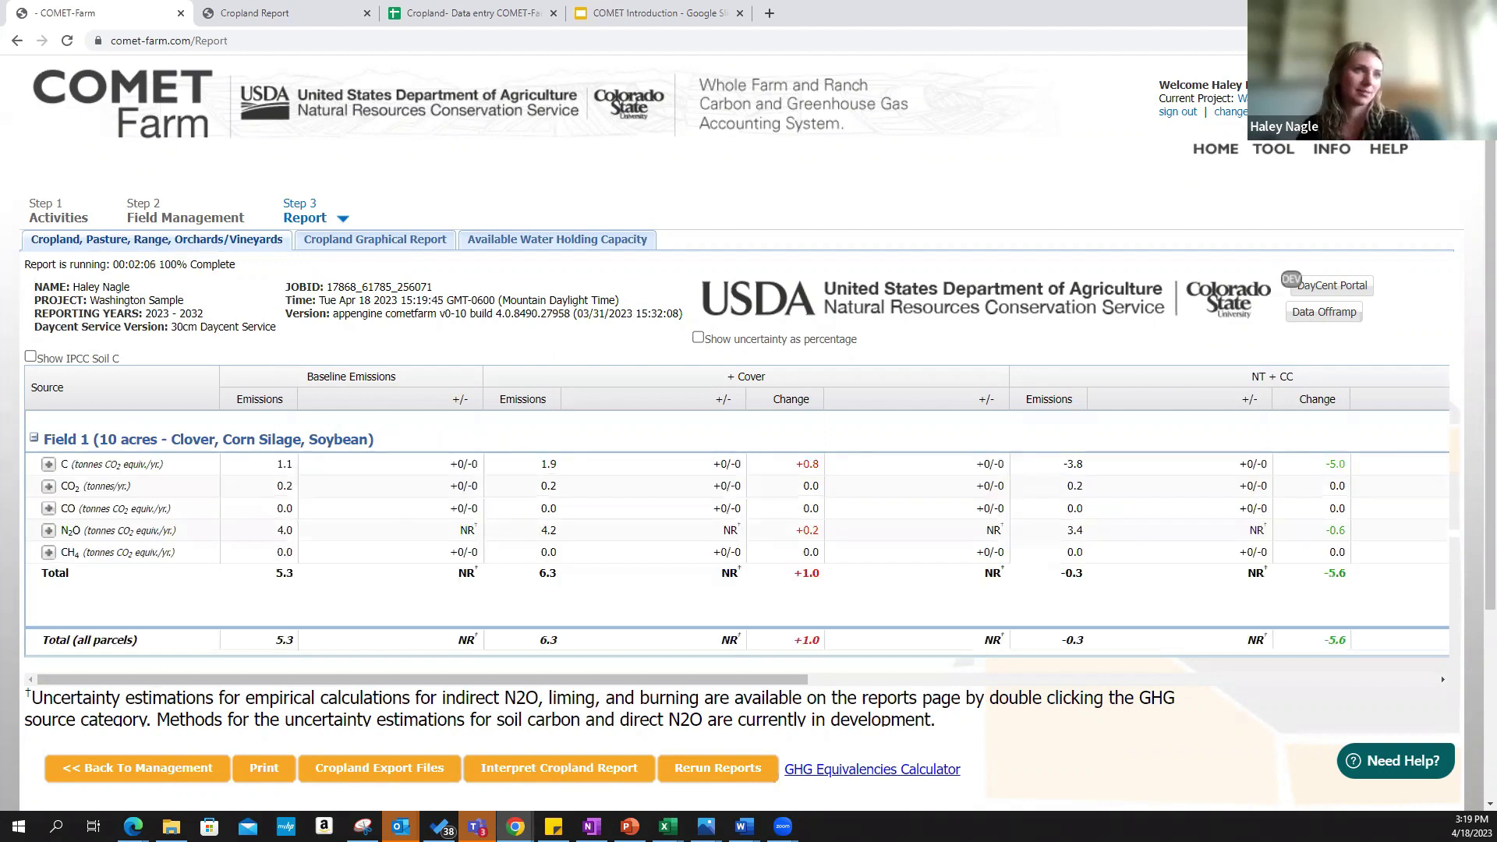
Compare the emissions and change columns of the NT+CC +IS scenario with those of the baseline, + Cover and NT + CC
left_click_drag(661, 685, 550, 648)
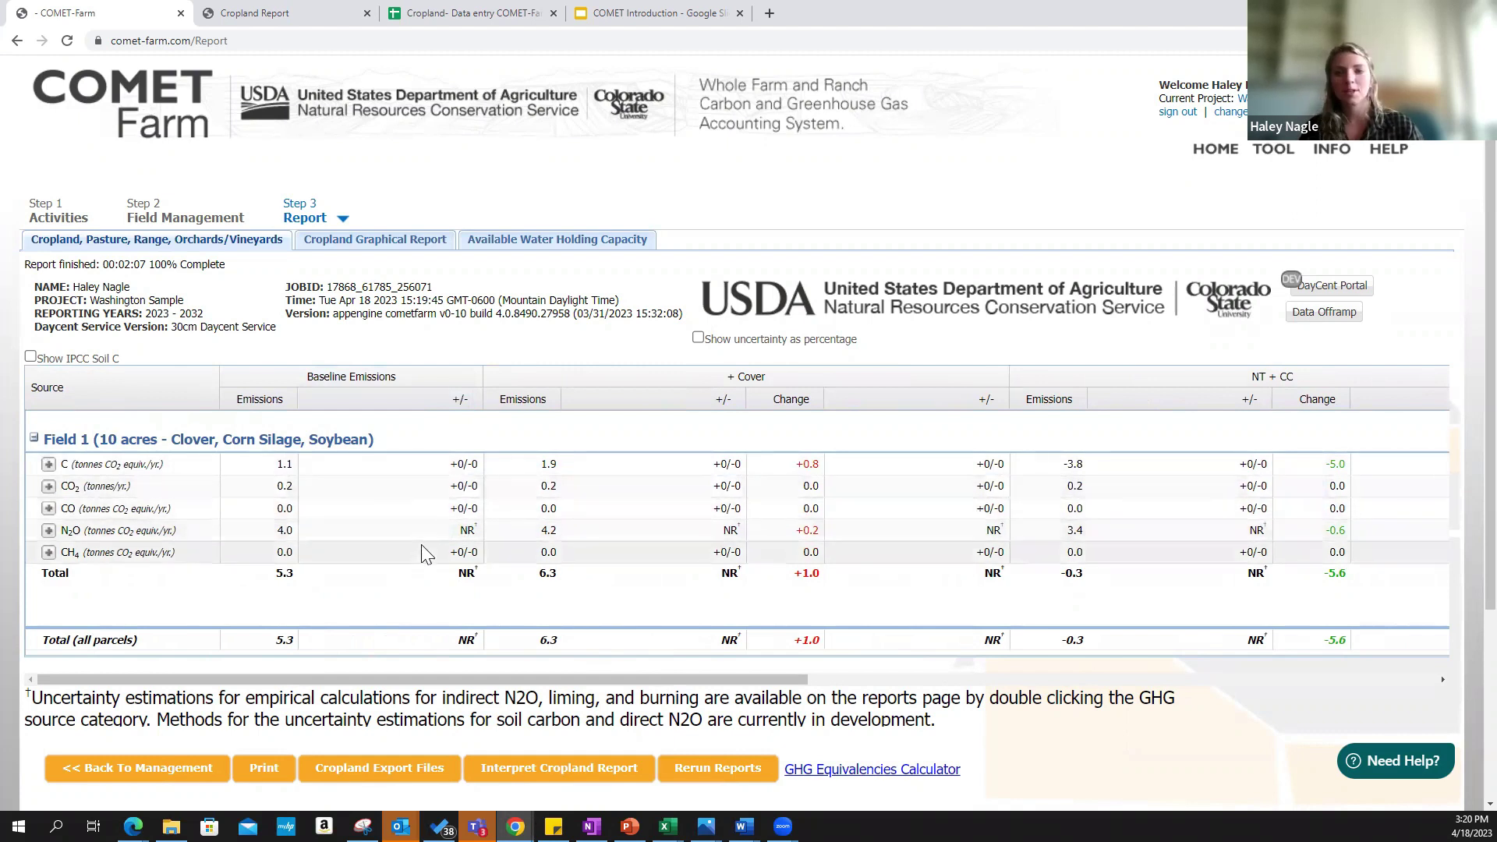
left_click_drag(588, 677, 594, 678)
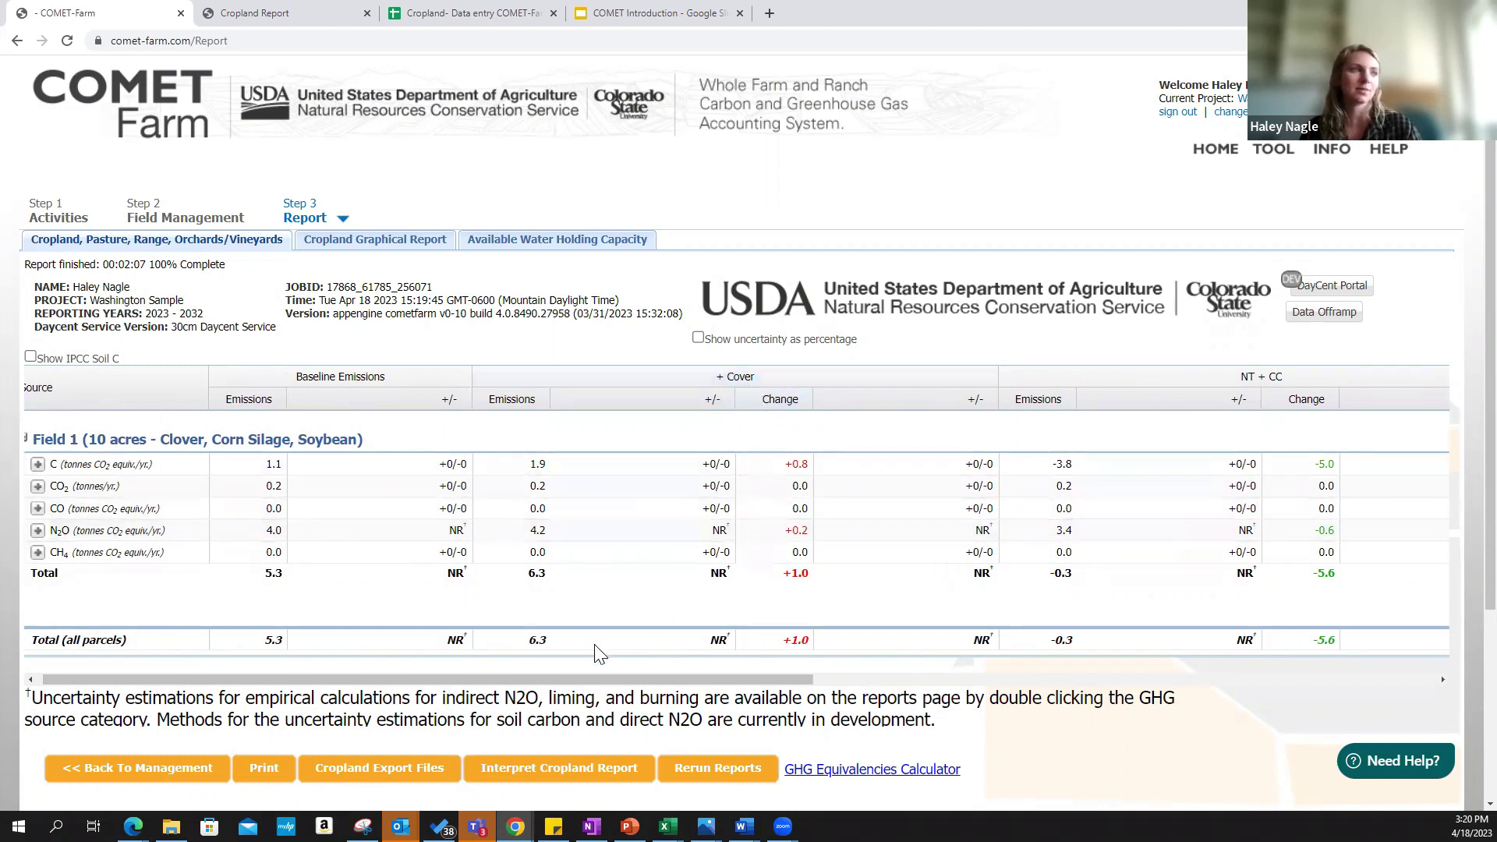
left_click_drag(571, 676, 1050, 661)
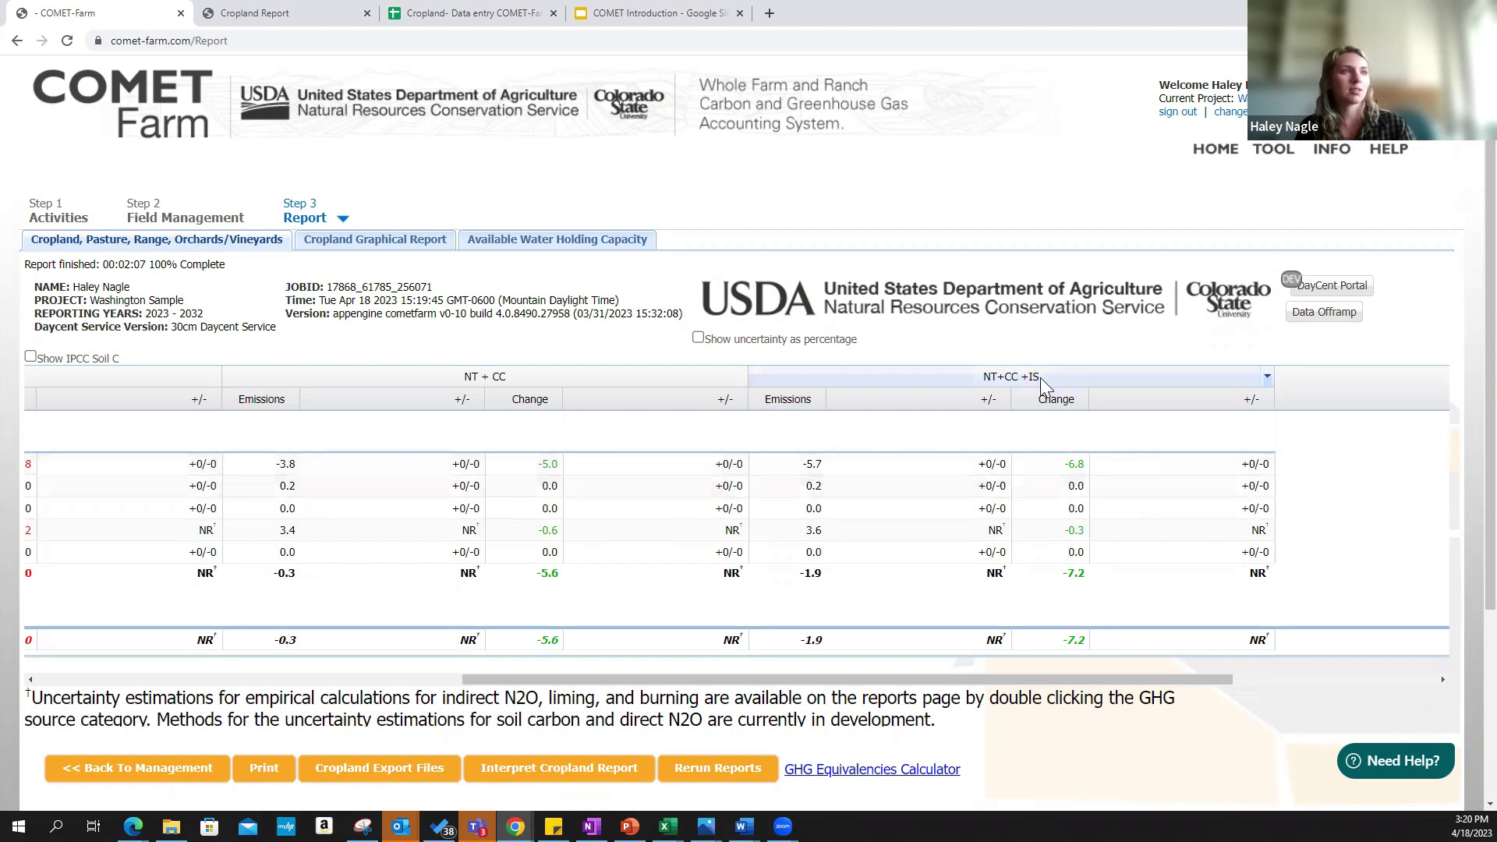
left_click_drag(1131, 675, 822, 680)
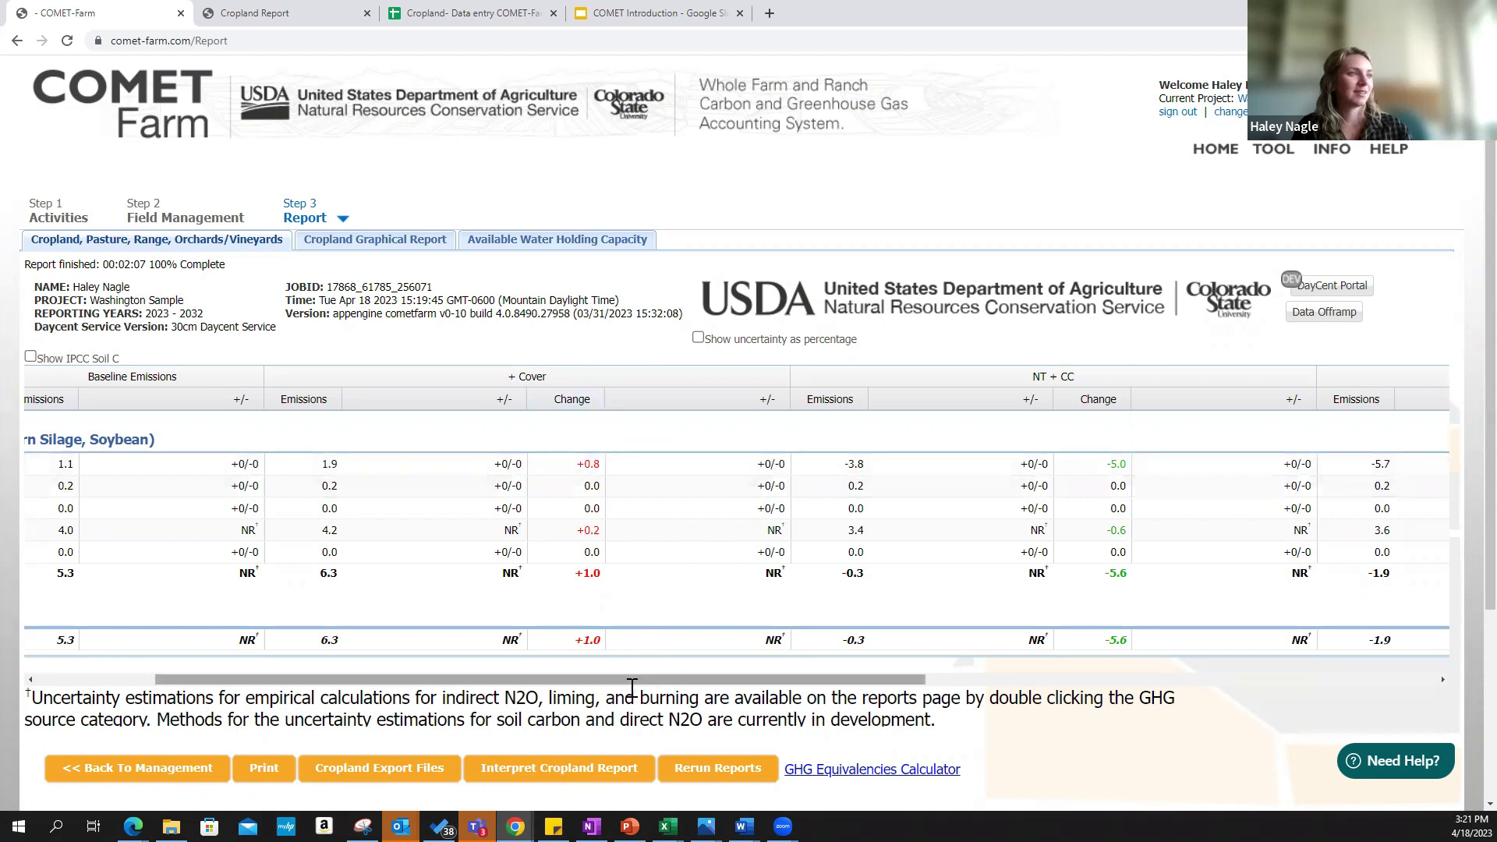
scroll(655, 679, "left", 1)
scroll(819, 698, "right", 5)
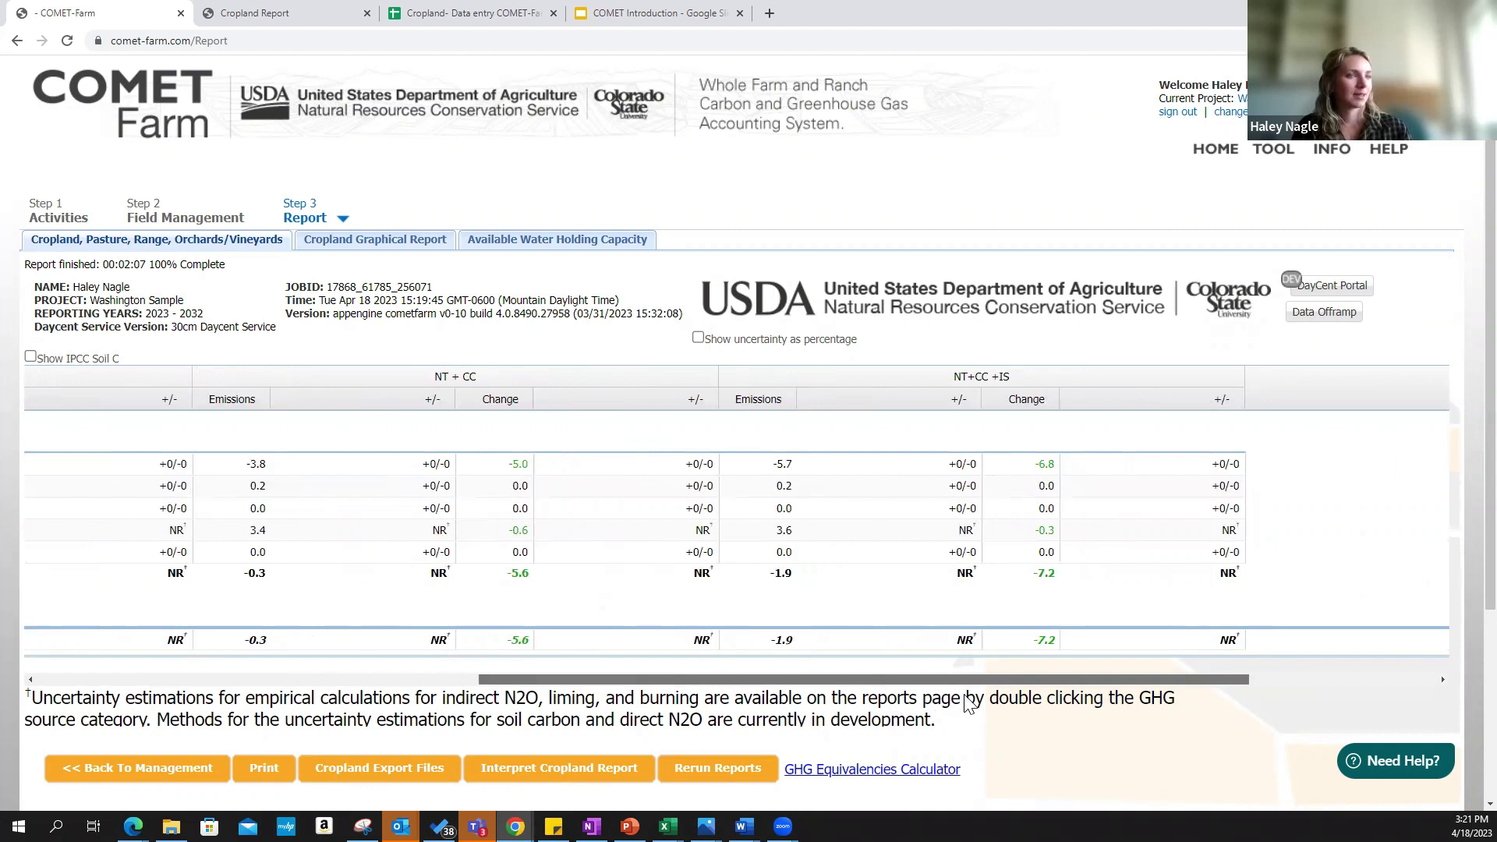
scroll(967, 702, "right", 1)
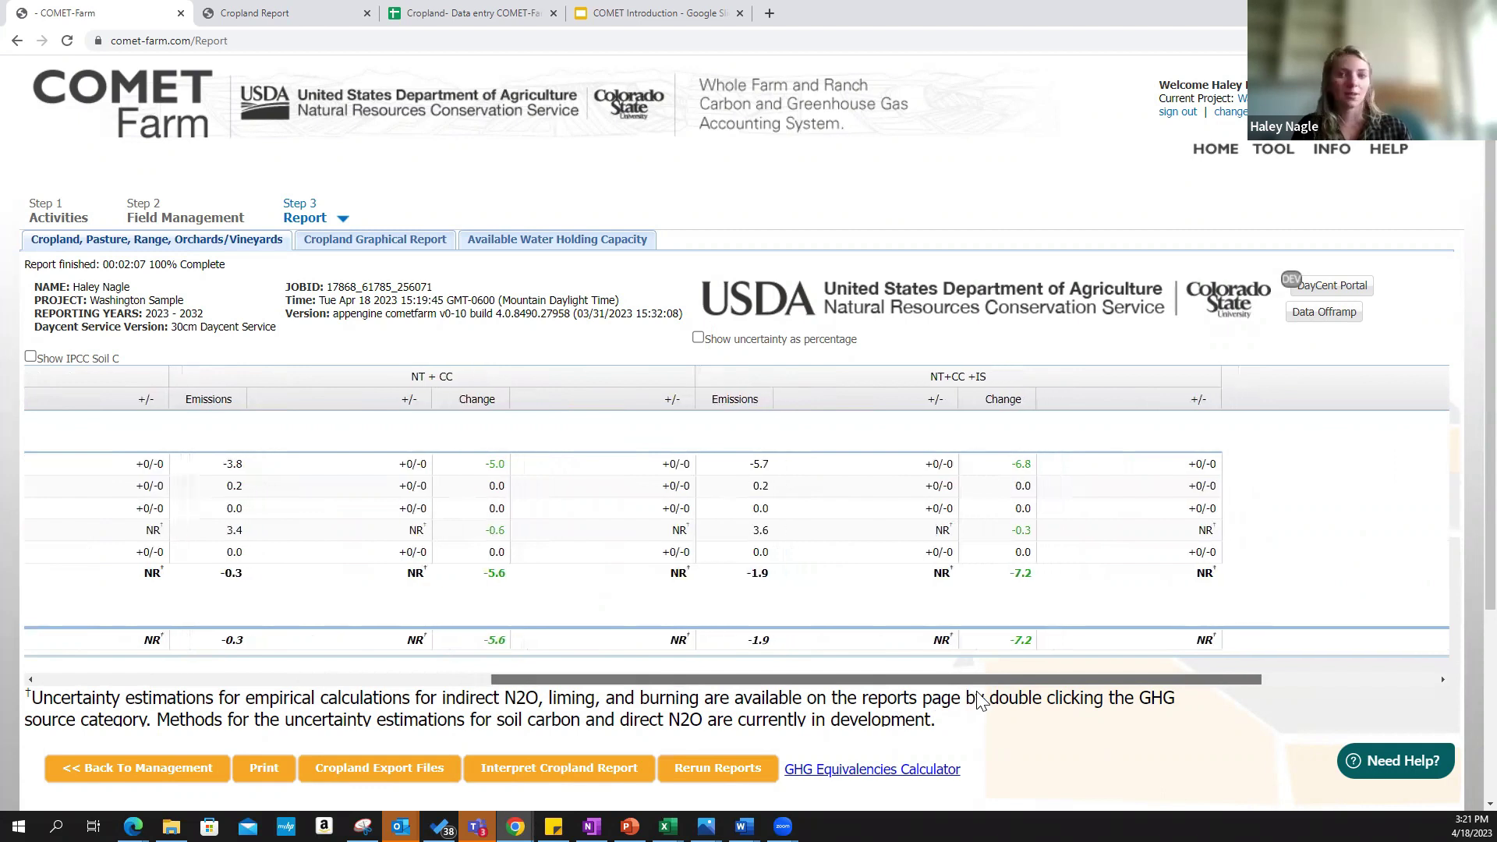